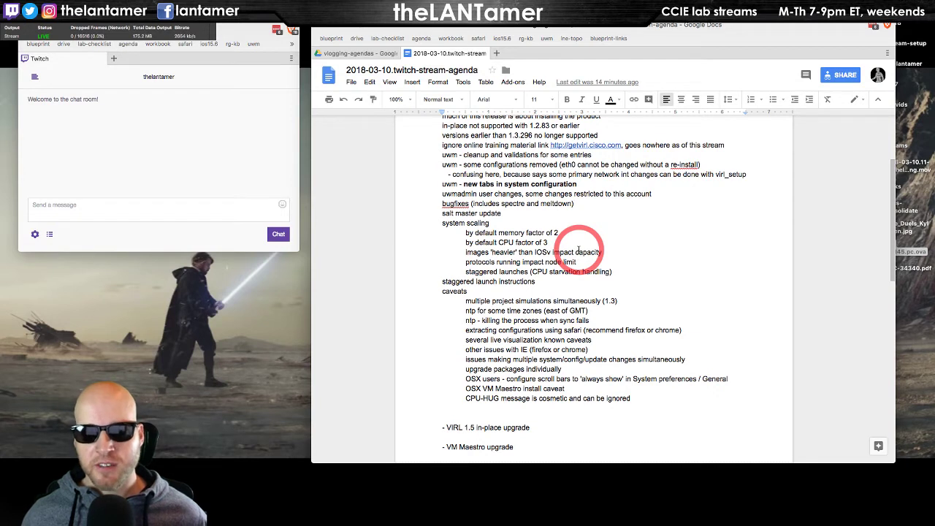
Review the bugfixes, salt master update, system scaling and caveats notes in the 2018-03-10.twitch-stream-agenda document.
drag(575, 203, 456, 203)
click(573, 204)
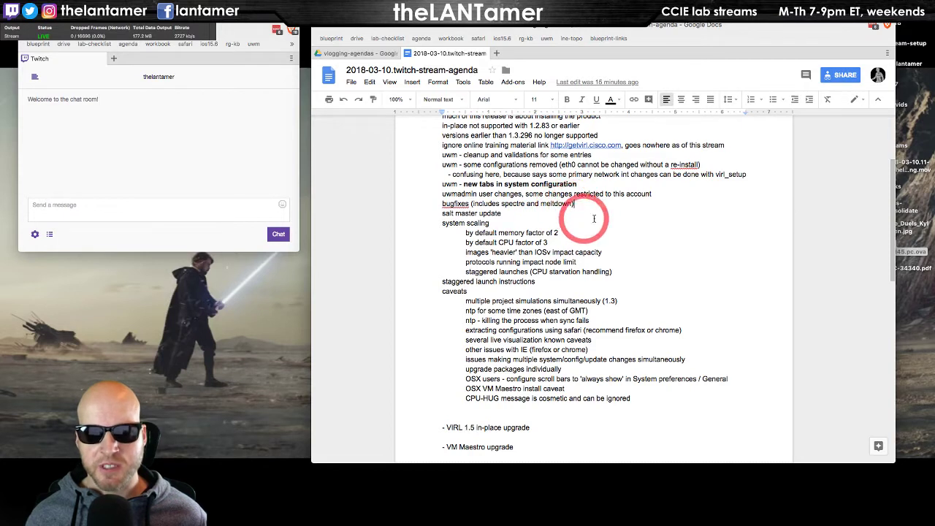
double_click(491, 213)
click(503, 213)
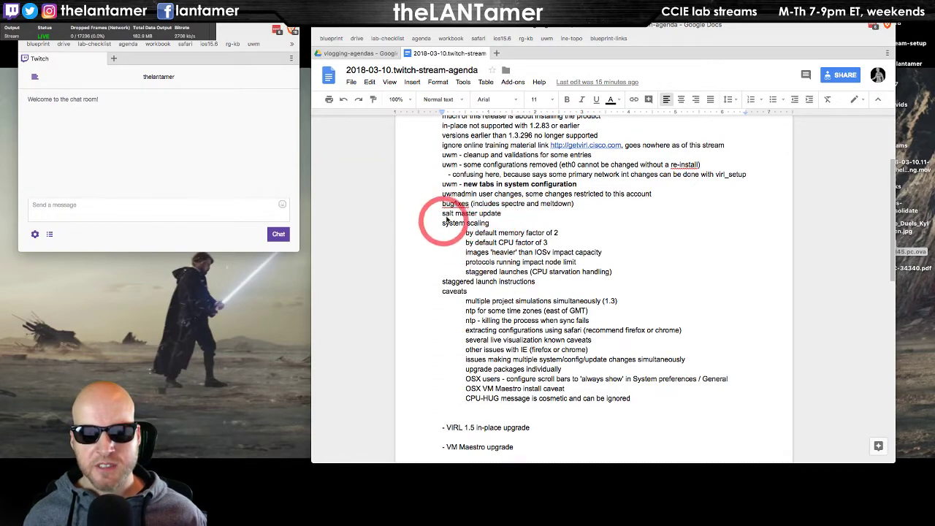
scroll(519, 417, down, 2)
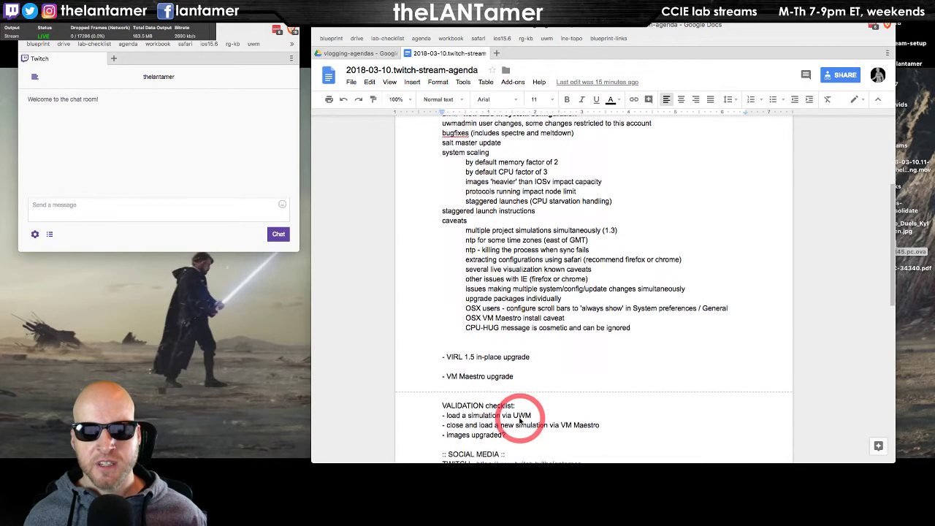
scroll(520, 420, up, 2)
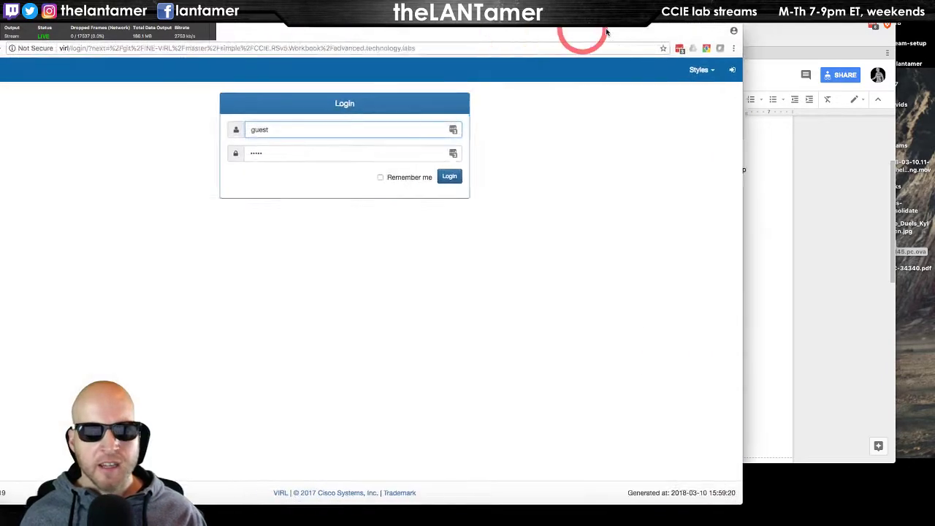
Switch to the browser window with the UWM login page and move it fully into view.
drag(580, 30, 670, 44)
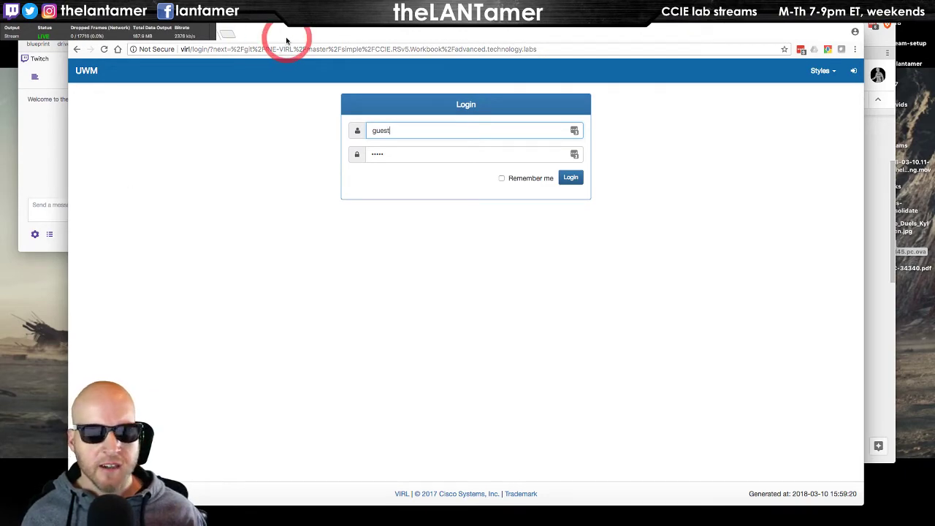
key(super+Tab)
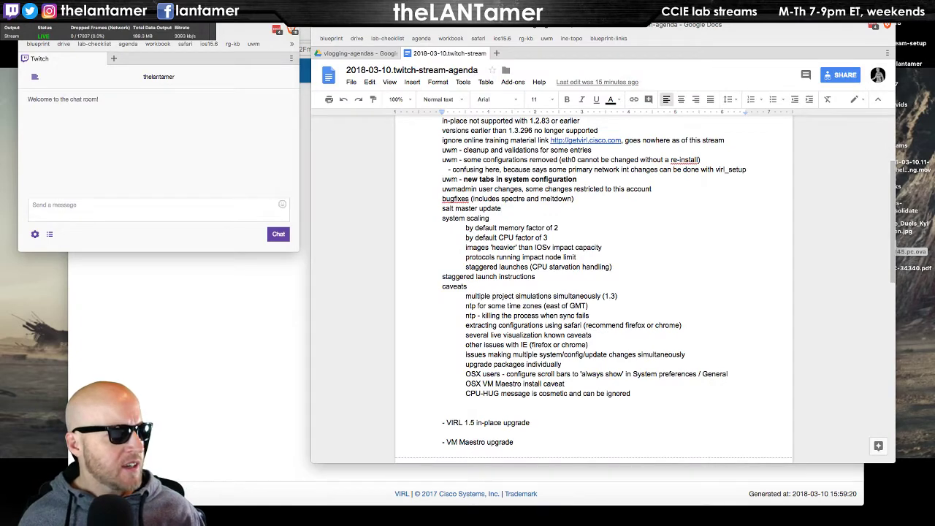
key(super+Tab)
key(super+Tab)
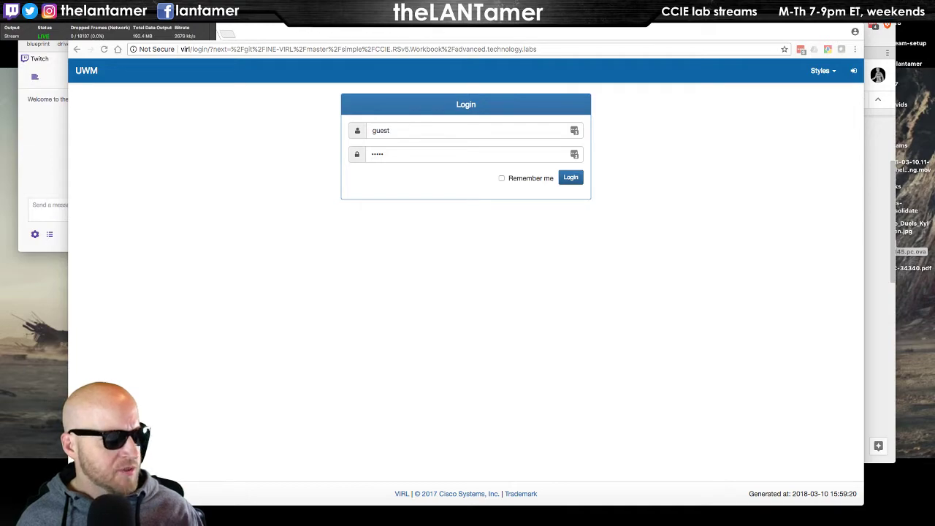
Bring up the In-Place Upgrade: 1.3 to 1.5 page, reposition its window, and read through to the Check License instructions.
click(161, 32)
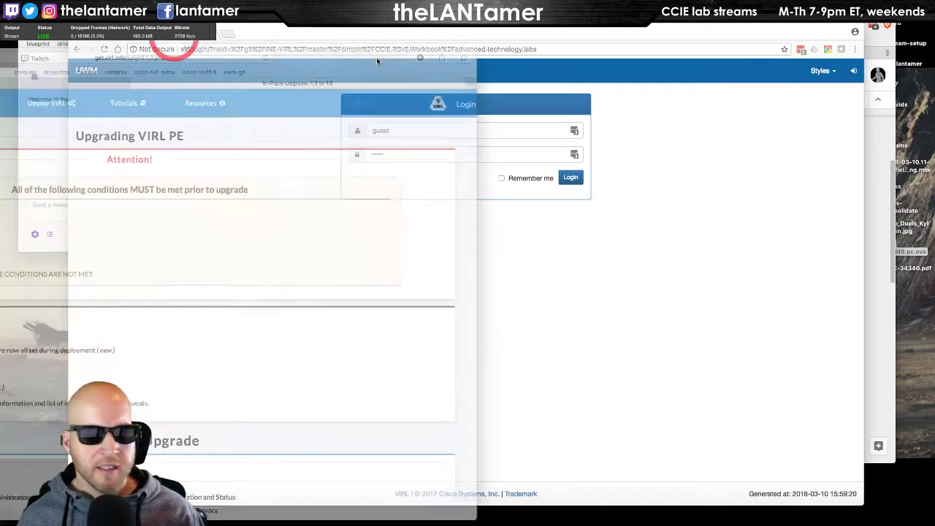
drag(725, 60, 776, 39)
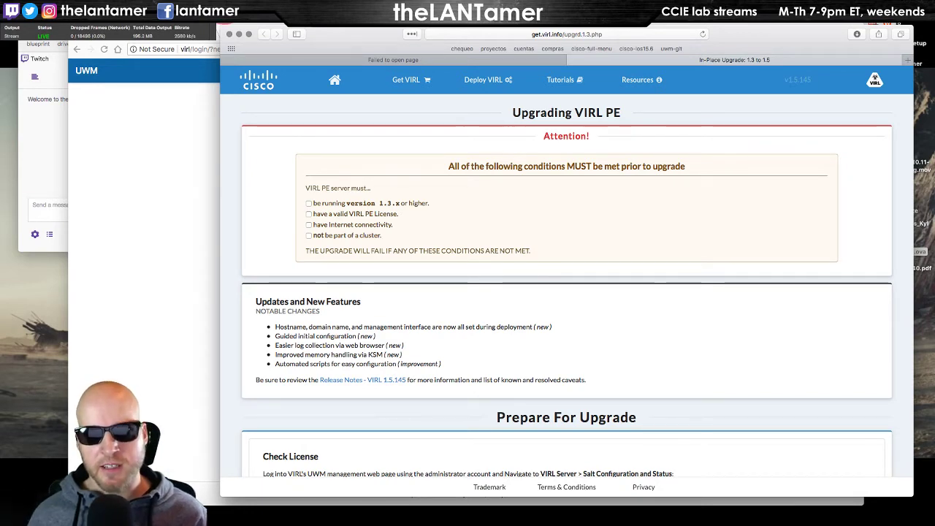
click(639, 35)
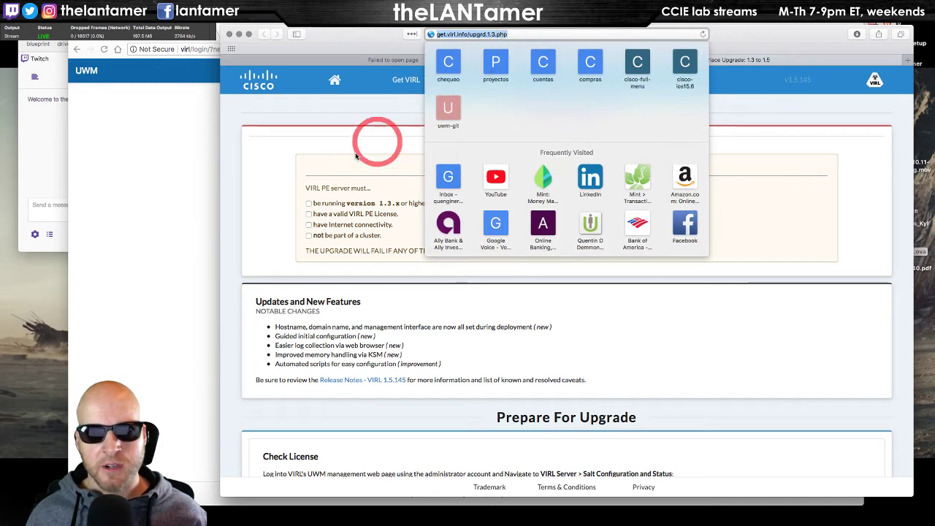
click(272, 169)
scroll(409, 278, down, 5)
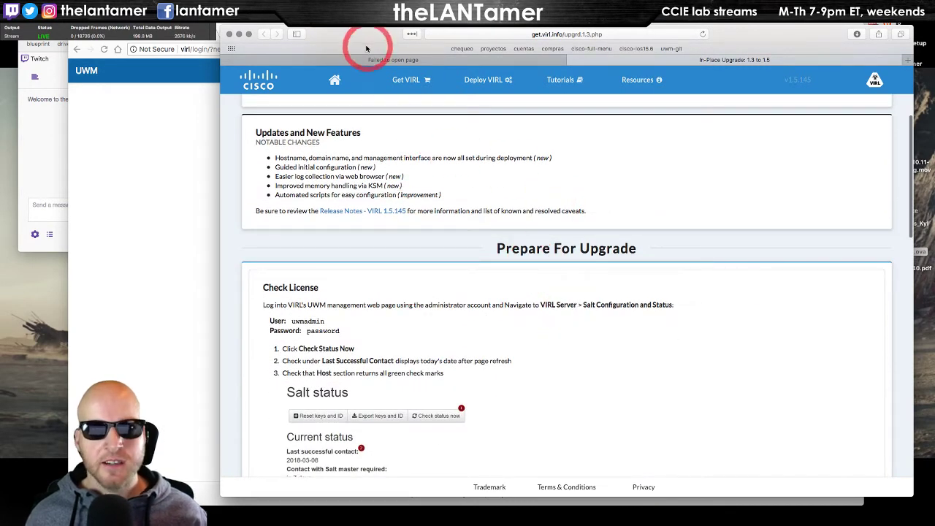
drag(358, 37, 385, 29)
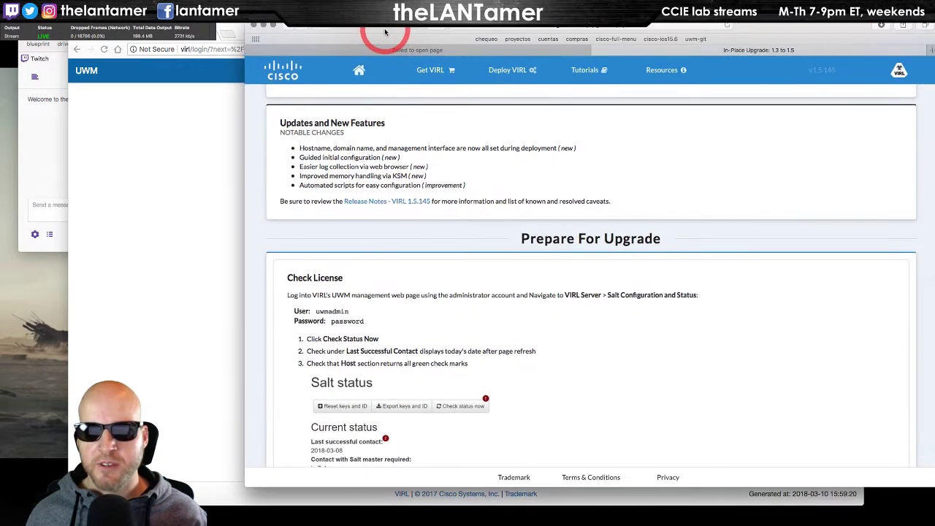
scroll(604, 331, down, 3)
scroll(605, 331, down, 1)
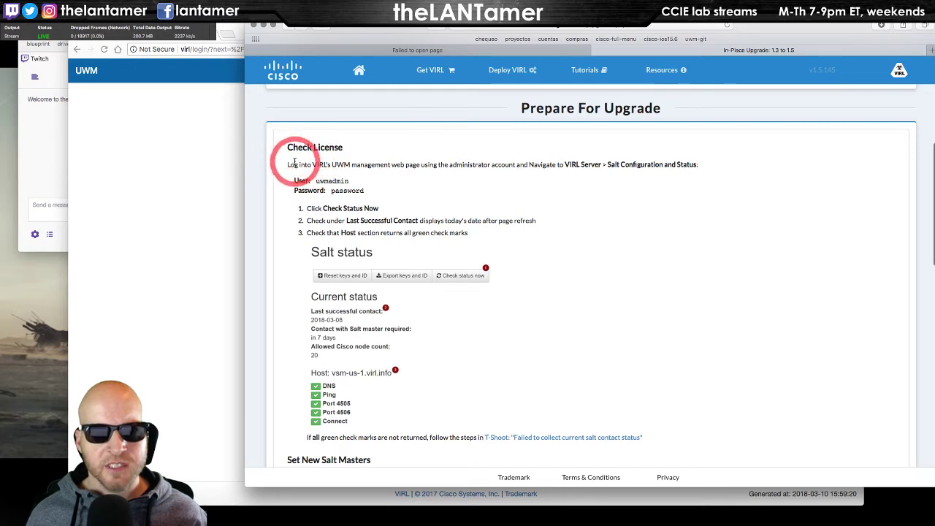
Log in to UWM with the user name uwmadmin and the account password given in the upgrade instructions.
click(155, 203)
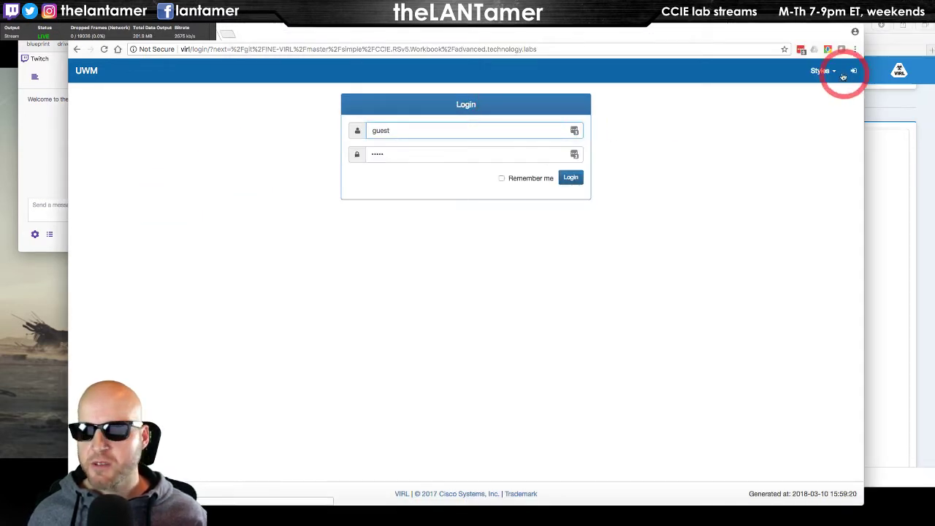
drag(402, 134, 340, 132)
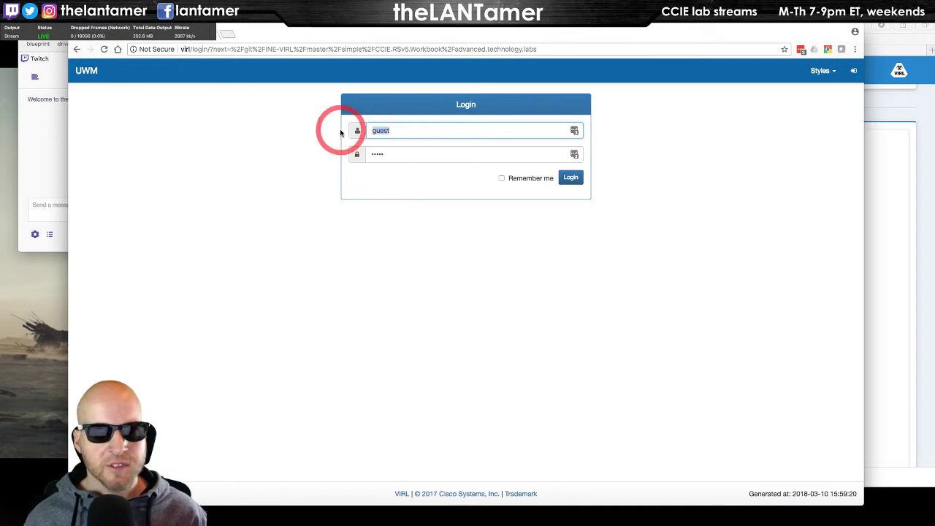
key(super+Tab)
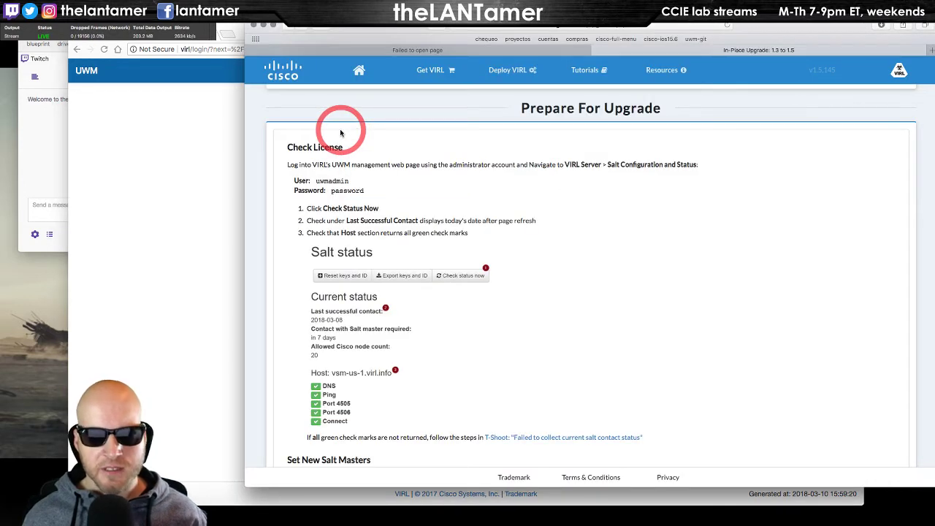
key(super+Tab)
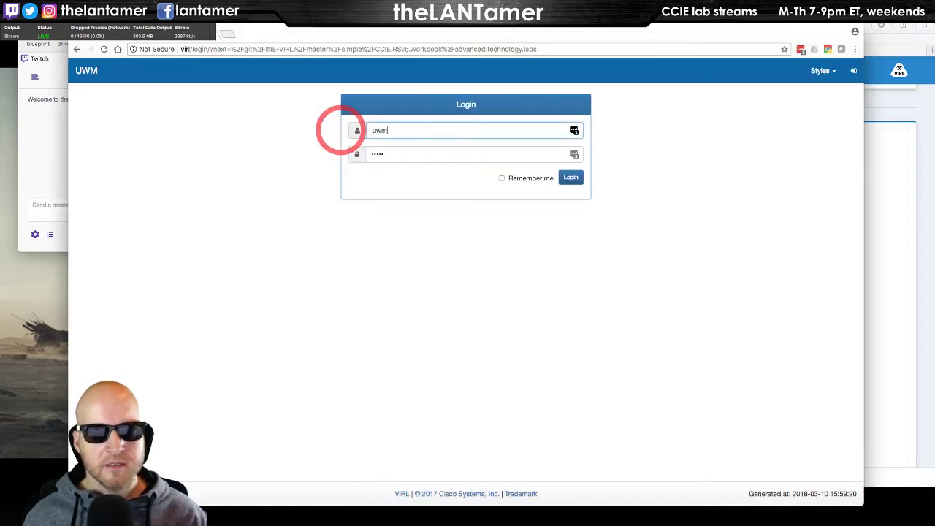
text(uwmadmin)
key(Tab)
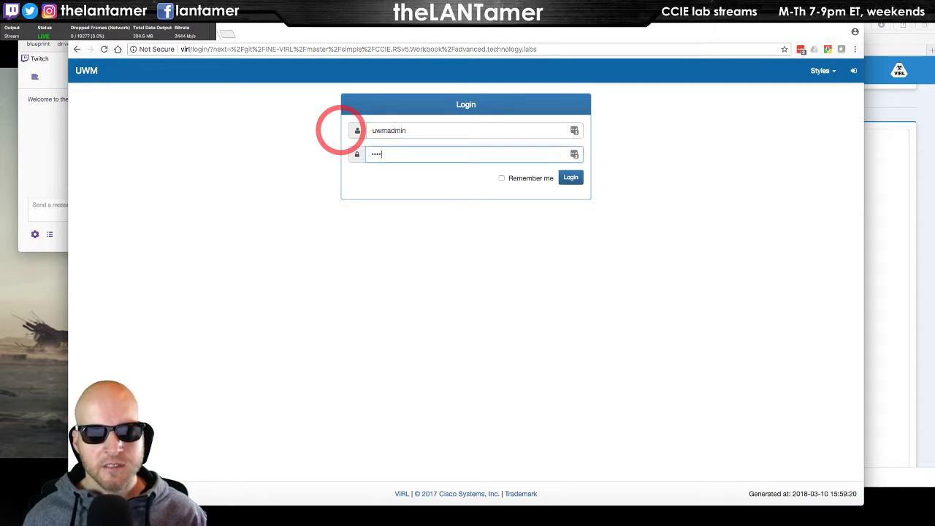
key(super+Tab)
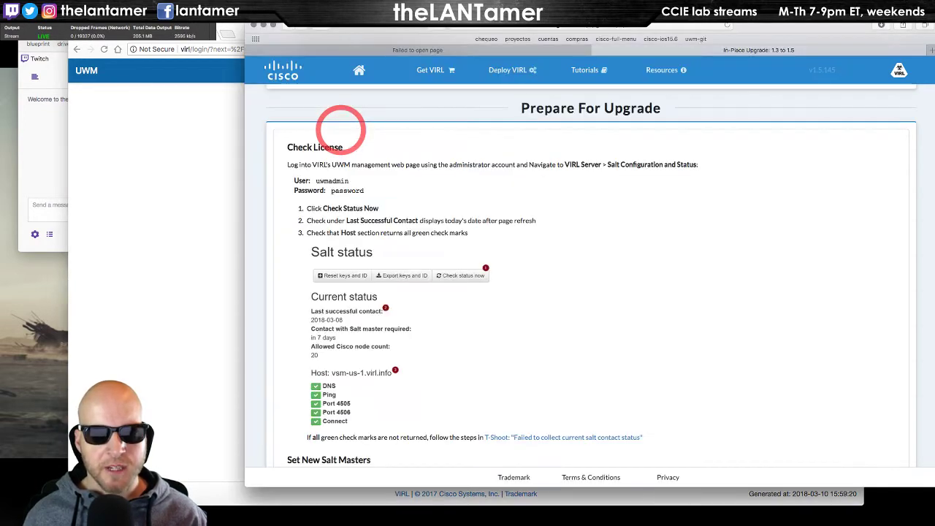
key(super+Tab)
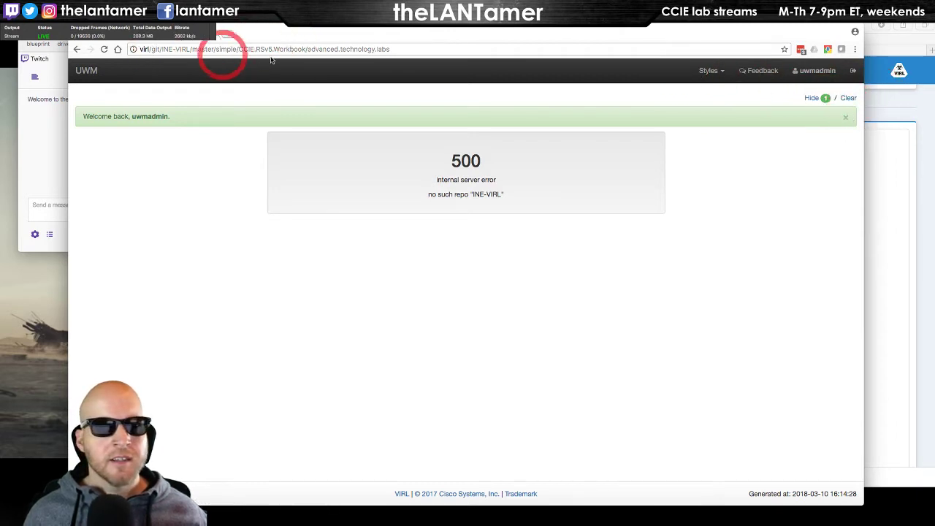
Try to load the shortened address virl/git/INE-VIRL/ in the UWM window.
click(226, 49)
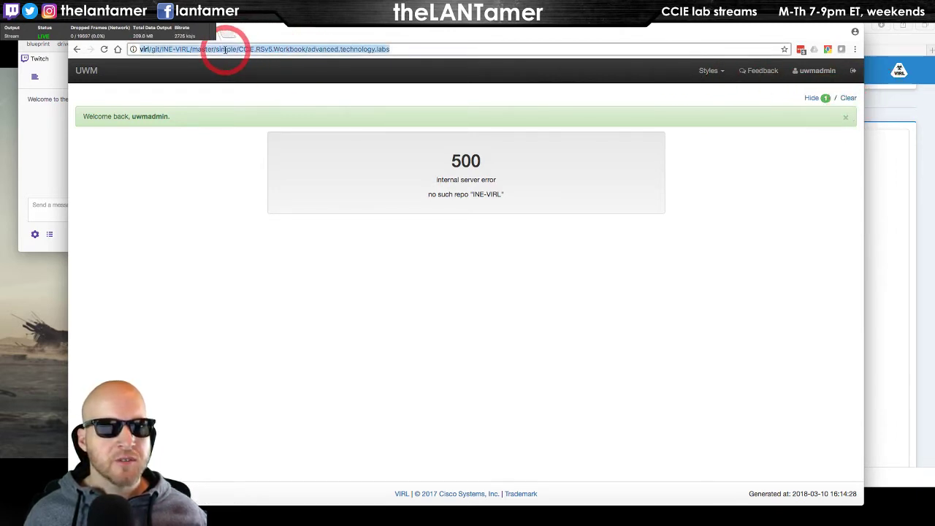
click(215, 49)
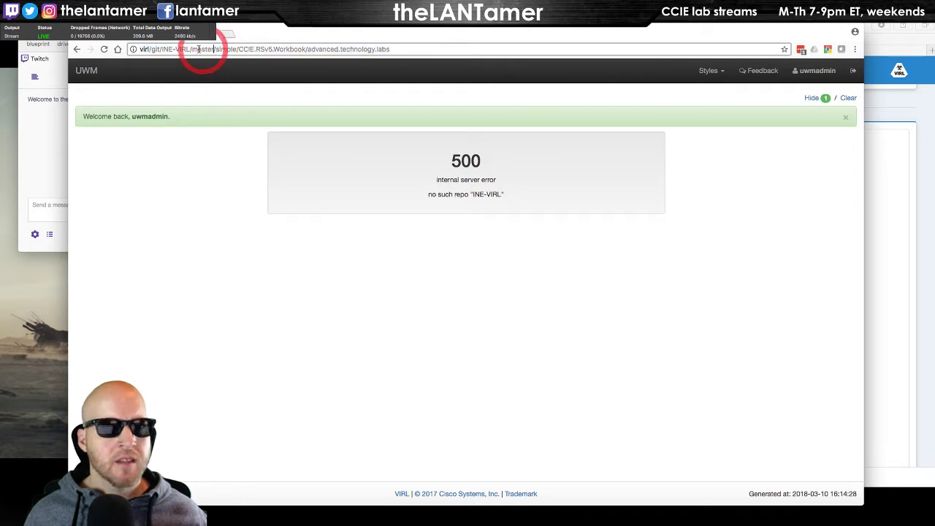
drag(193, 51, 438, 47)
key(BackSpace)
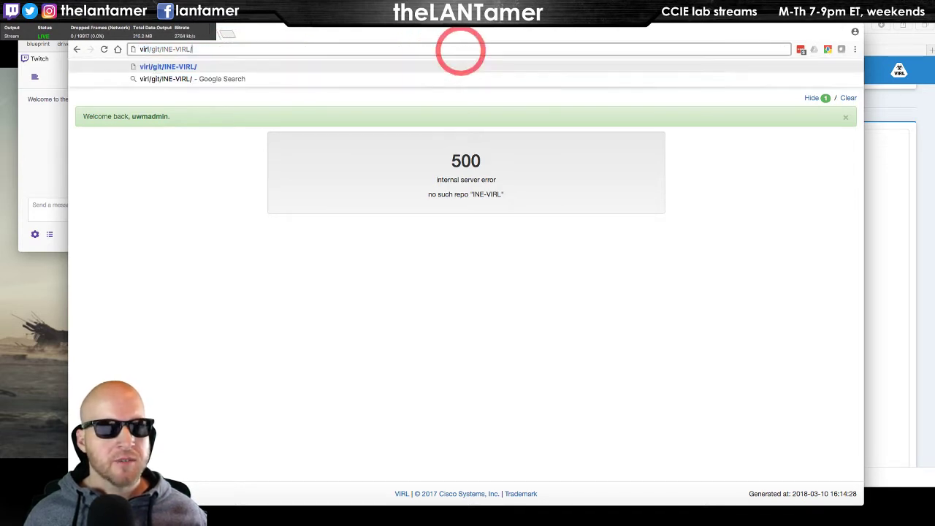
key(Return)
Open the UWM overview page at virl/admin/ and dismiss the usage reporting notice.
click(212, 49)
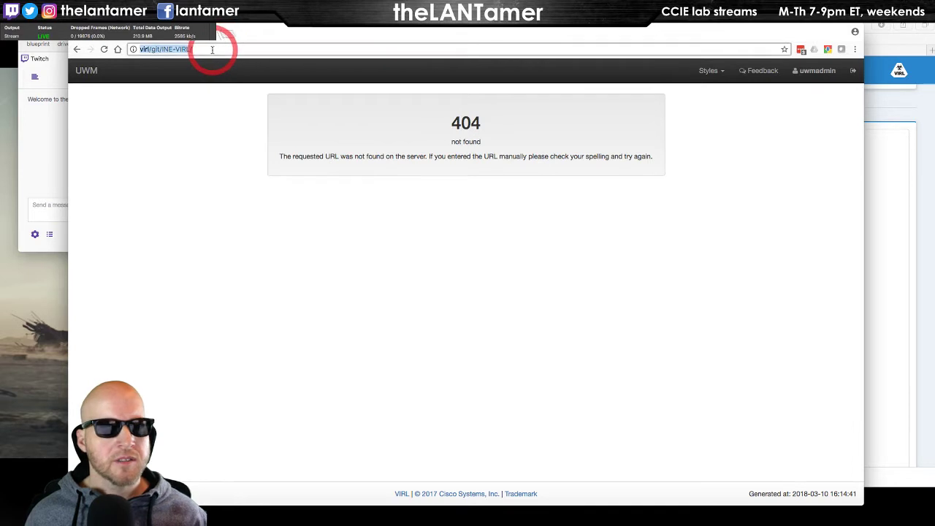
key(BackSpace)
key(Return)
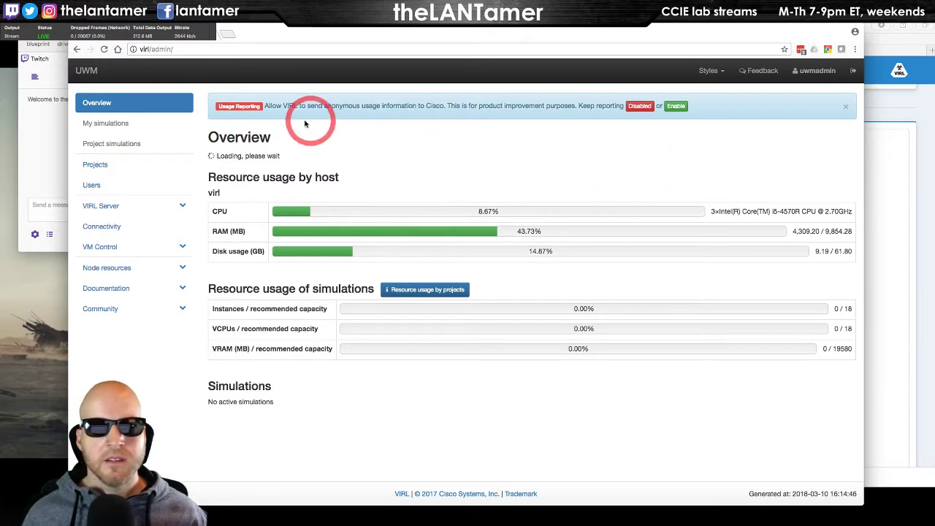
click(848, 108)
Check the required location in the instructions, open VIRL Server's Salt Configuration and Status page, and dismiss its usage reporting notice.
key(super+Tab)
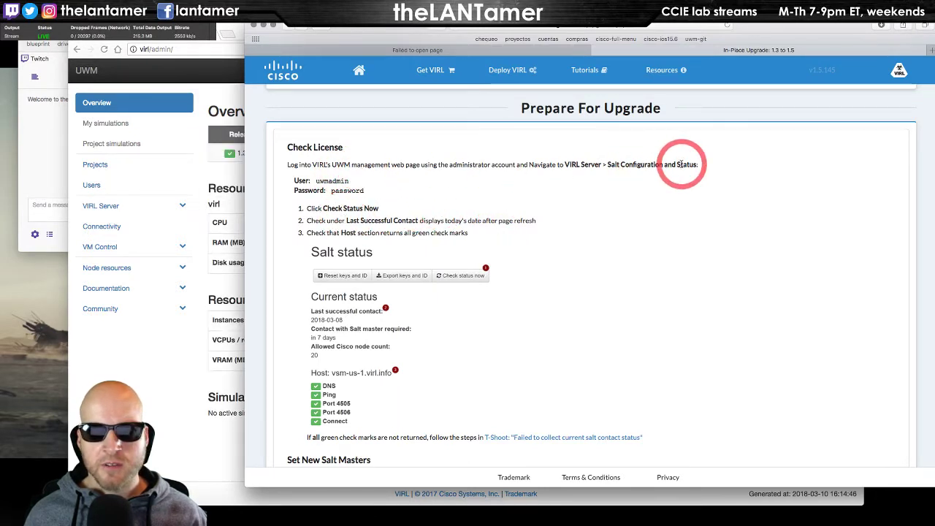
click(99, 203)
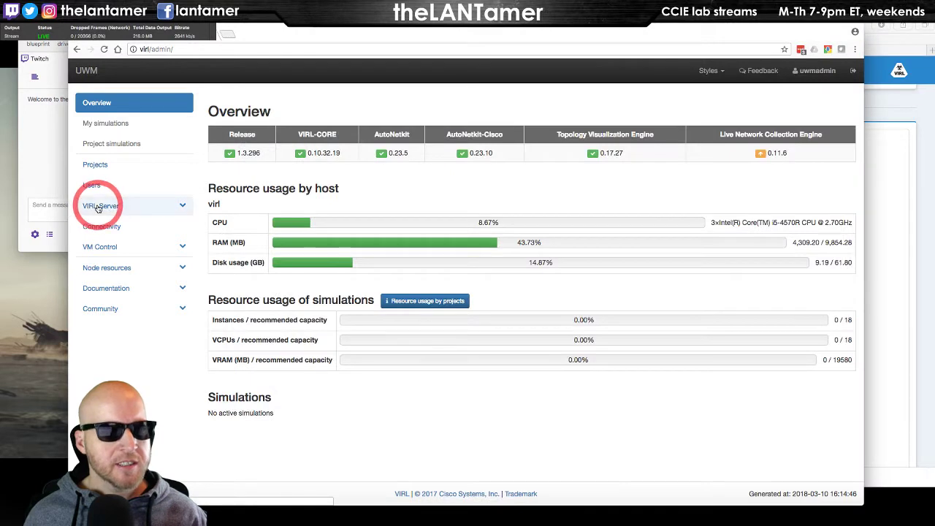
click(99, 207)
click(131, 226)
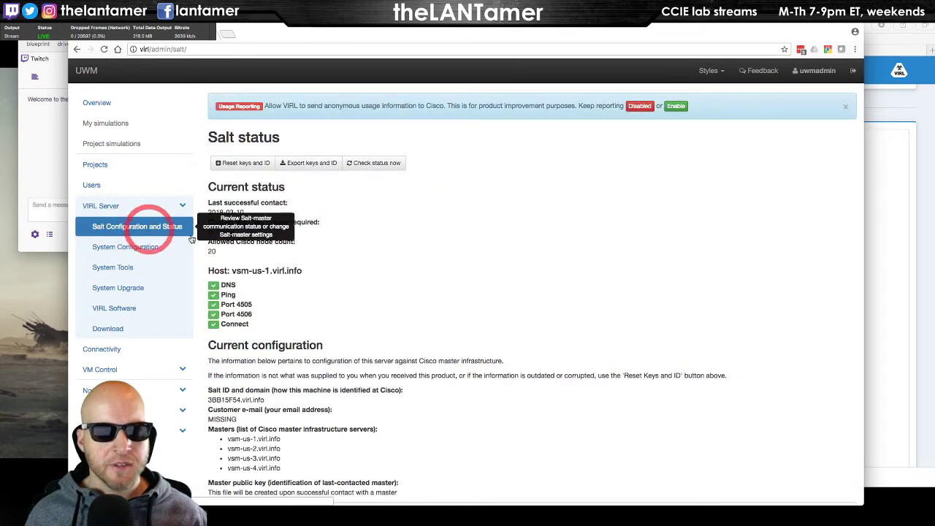
click(844, 105)
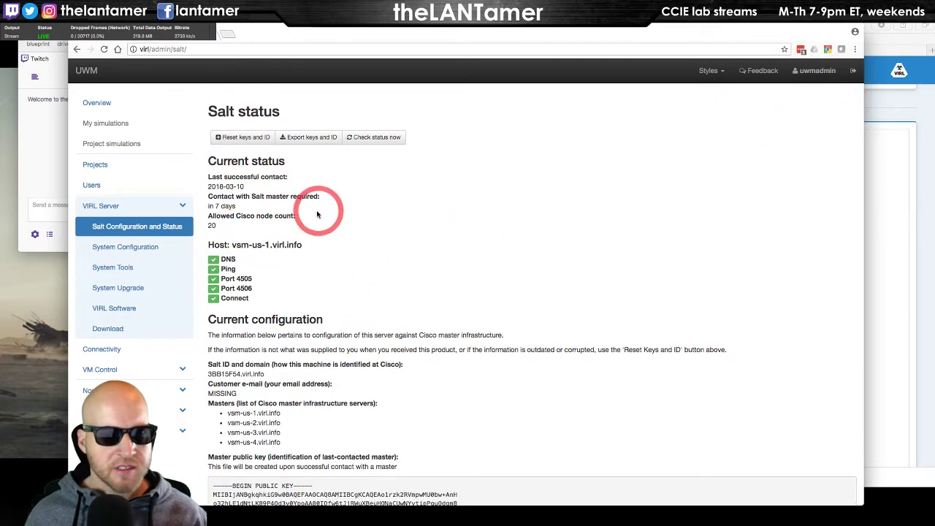
Compare the server's Salt status with the Check License instructions and read on to the Set New Salt Masters section.
key(super+grave)
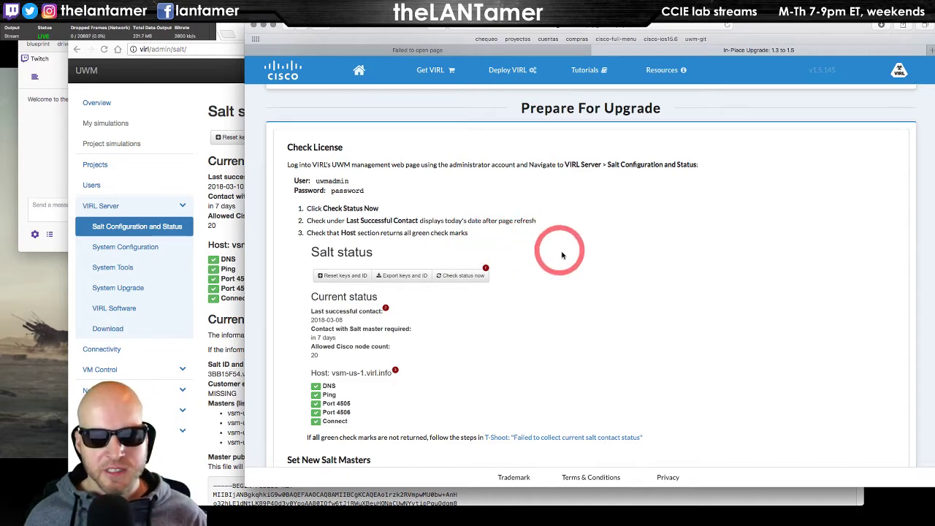
key(super+grave)
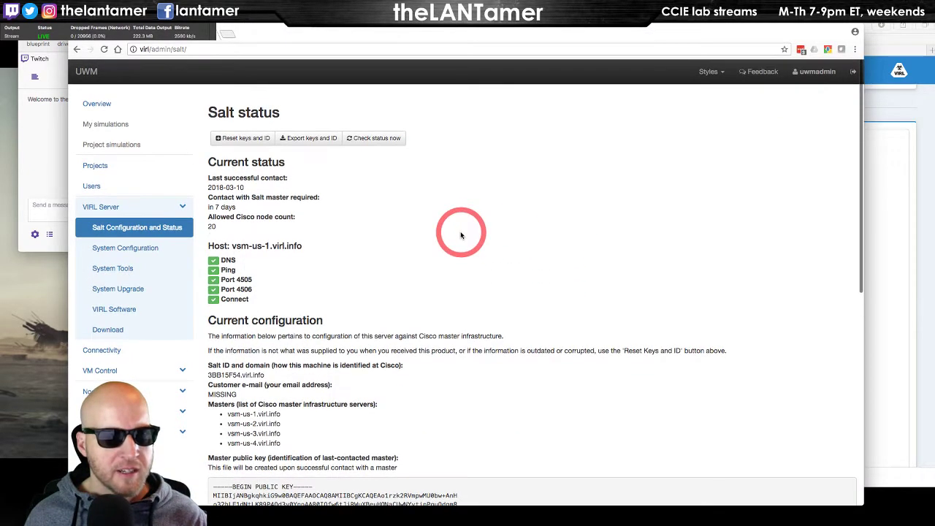
key(super+grave)
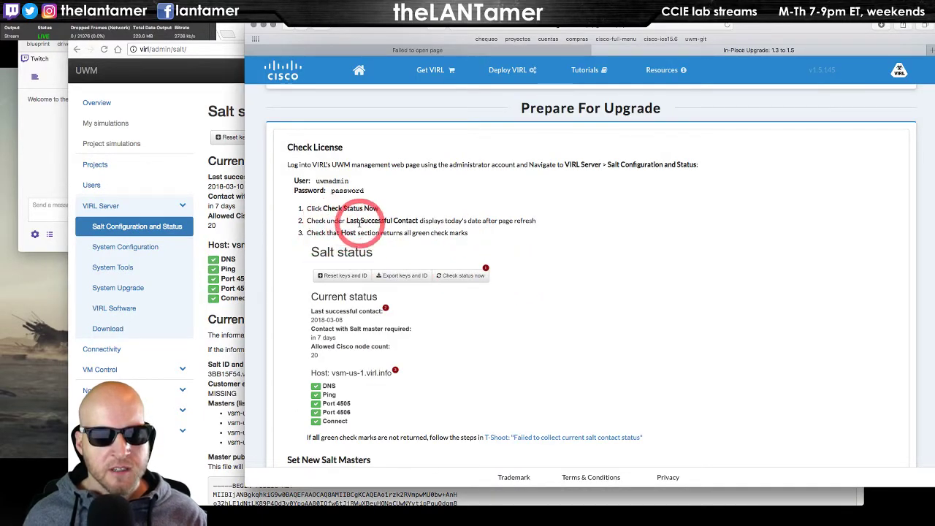
key(super+grave)
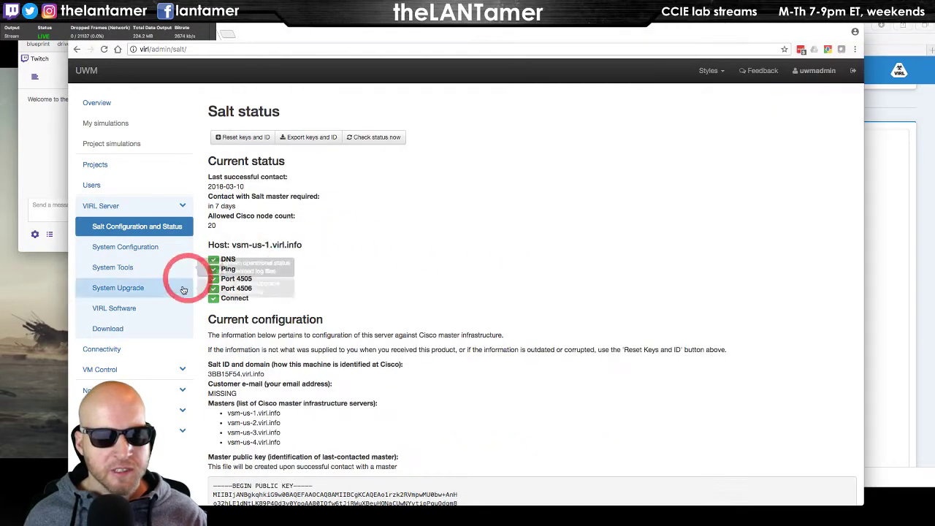
key(super+grave)
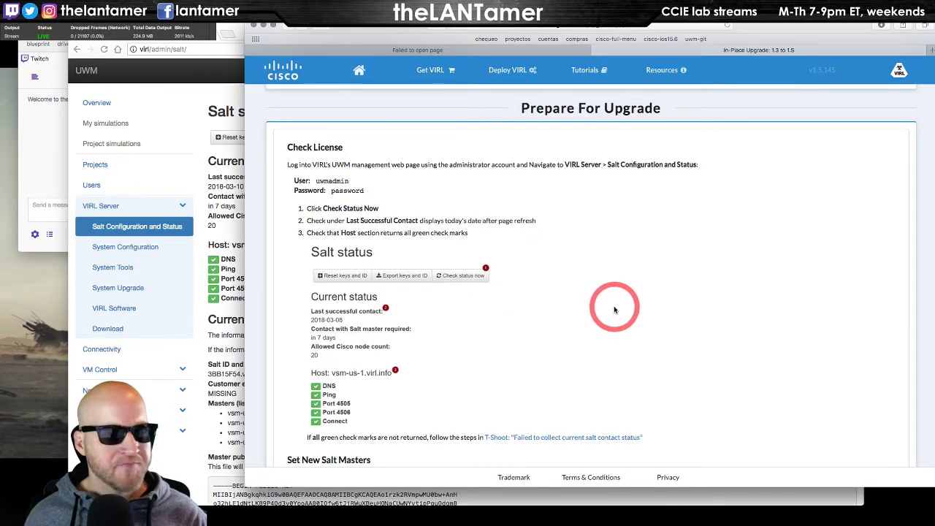
scroll(608, 308, down, 10)
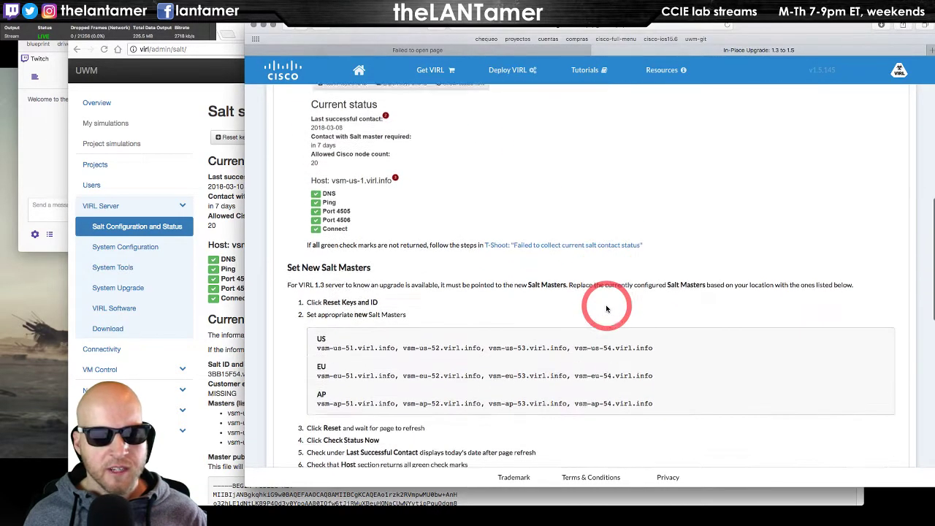
Read the Set New Salt Masters instructions and open the Reset keys and ID form in UWM.
scroll(606, 309, down, 4)
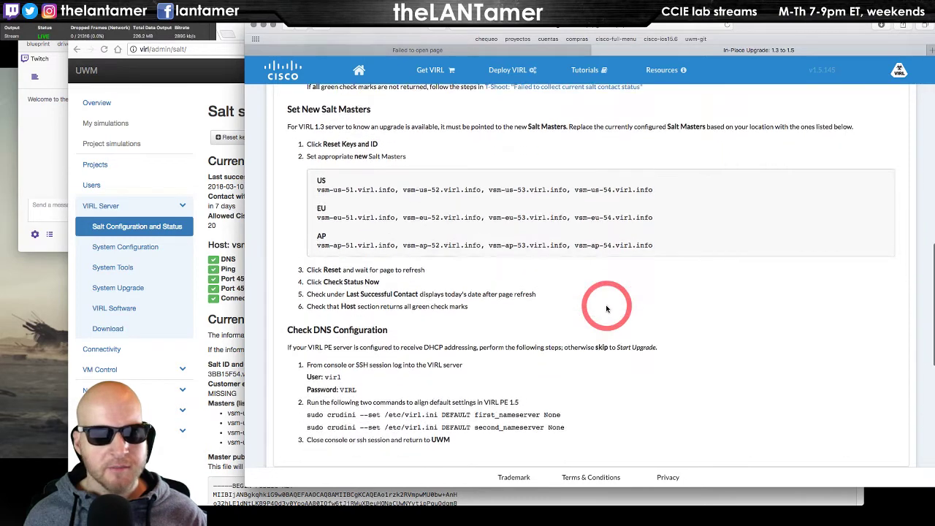
key(XF86MonBrightnessUp)
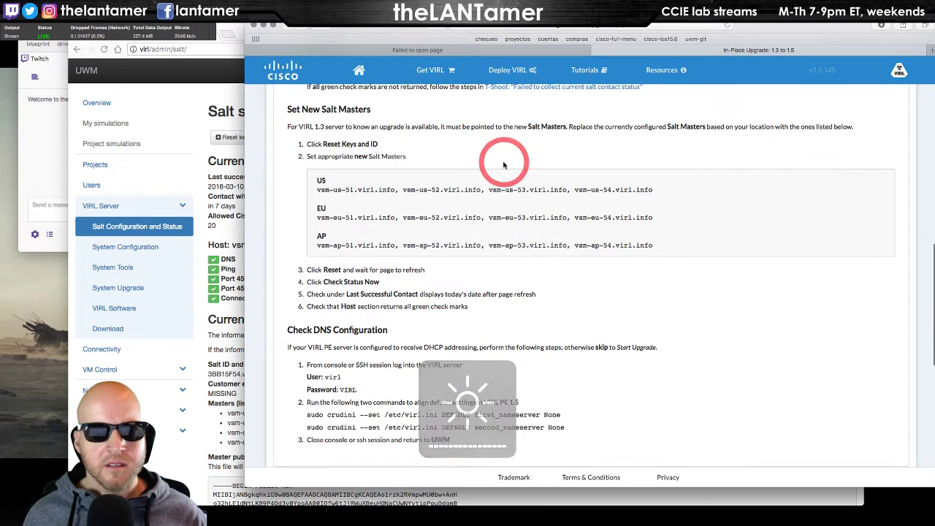
click(154, 95)
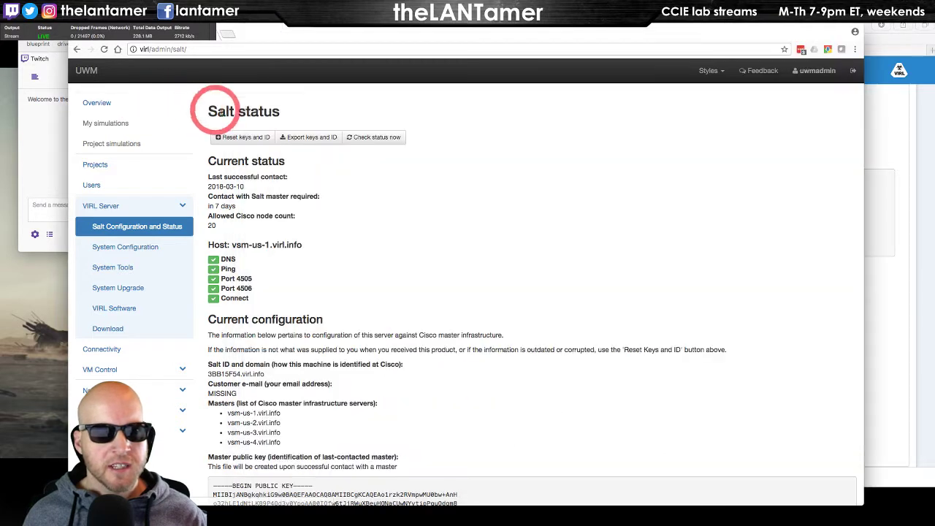
click(245, 137)
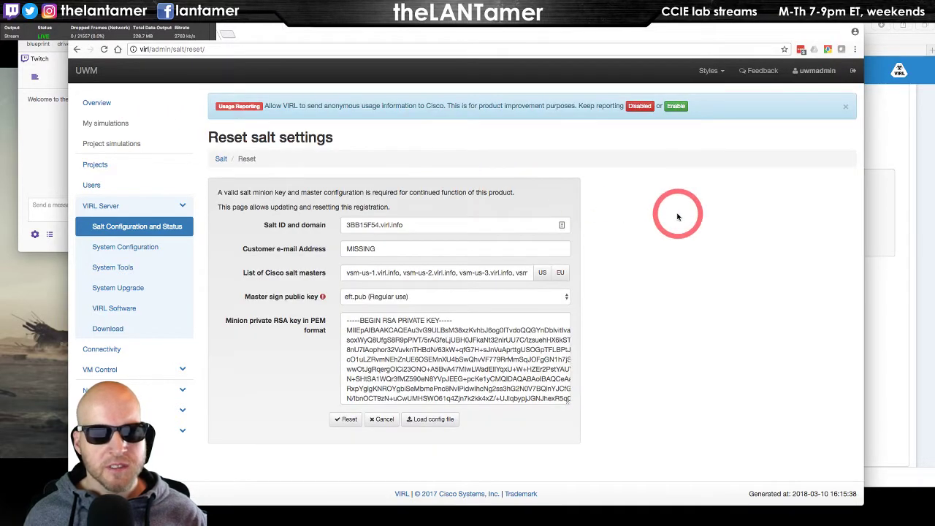
Check the reset form against the new Salt Masters instructions and inspect the Master sign public key options and help note.
key(super+Tab)
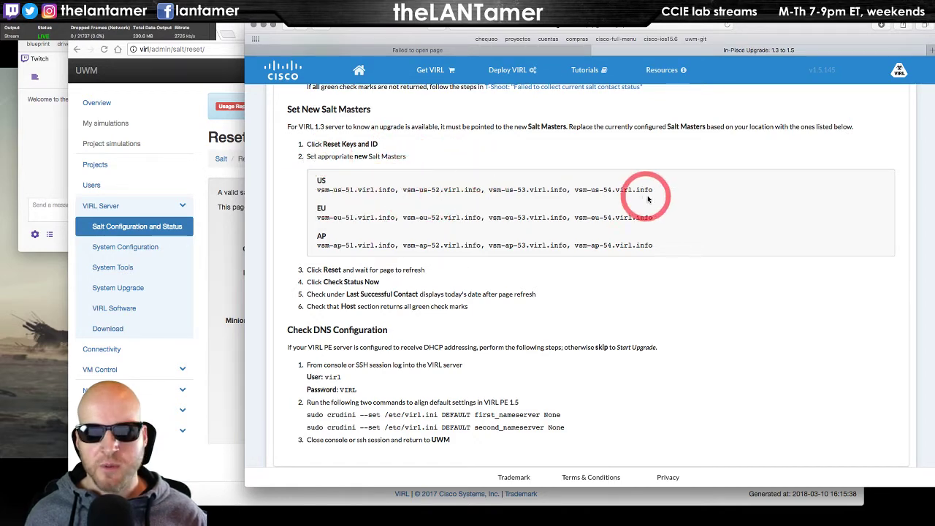
key(super+grave)
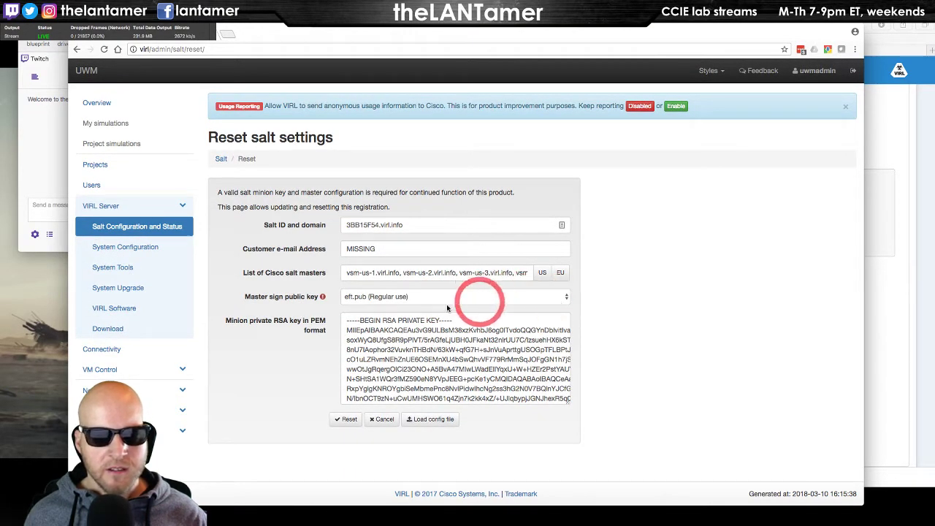
click(566, 296)
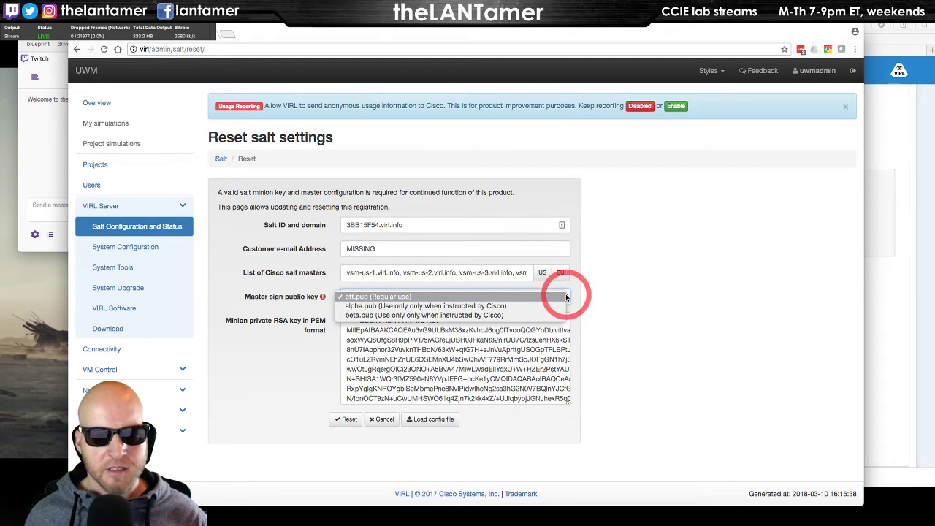
click(566, 297)
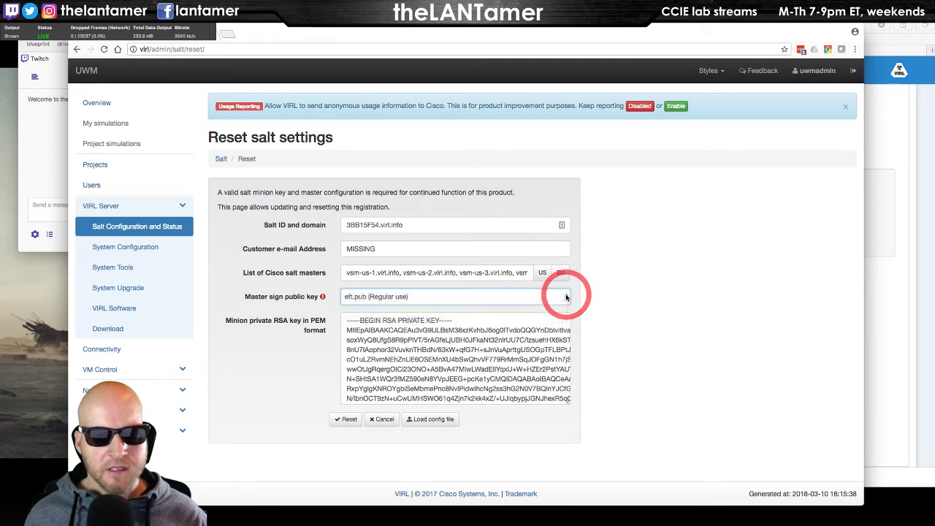
mouse_move(322, 297)
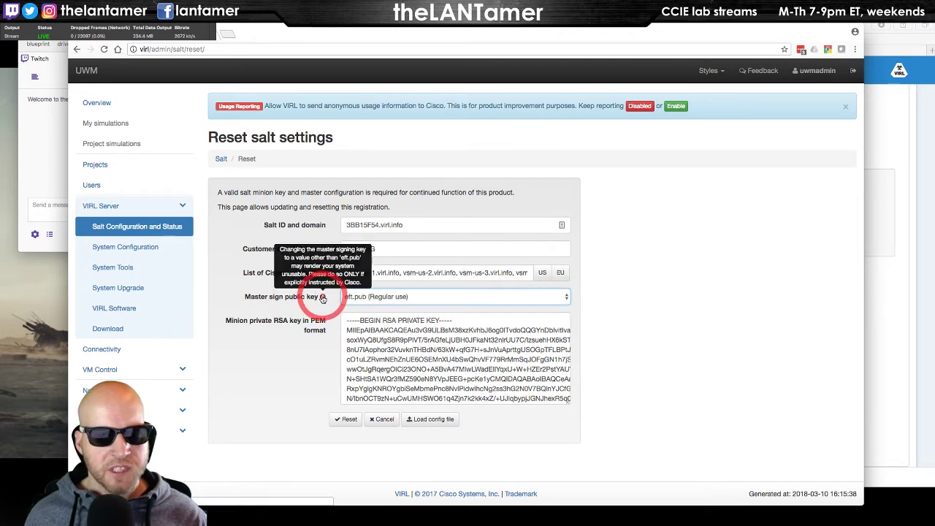
click(698, 364)
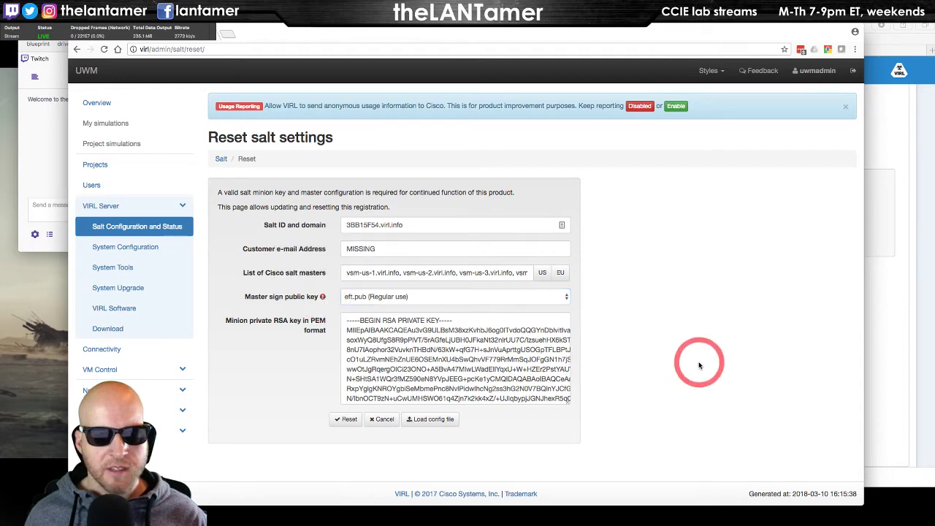
Compare the form's list of Cisco salt masters with the new US masters in the upgrade instructions.
key(super+grave)
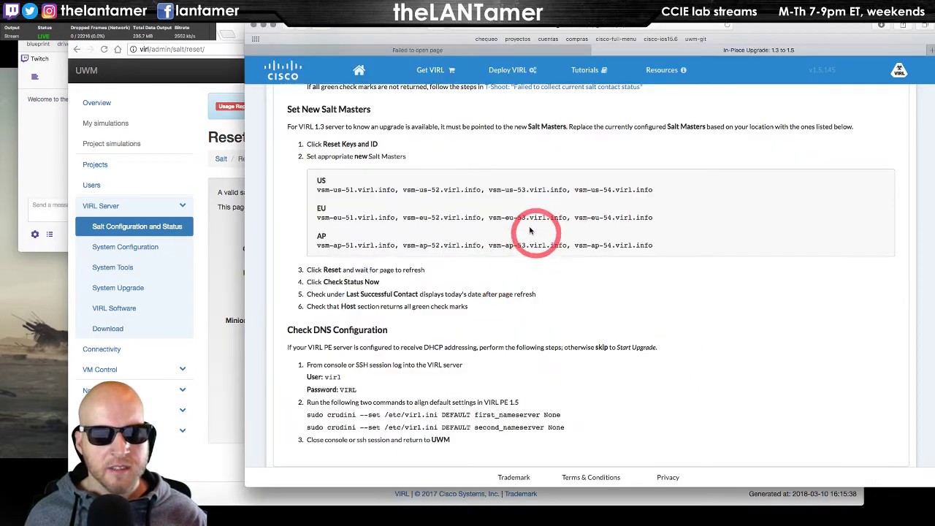
key(super+grave)
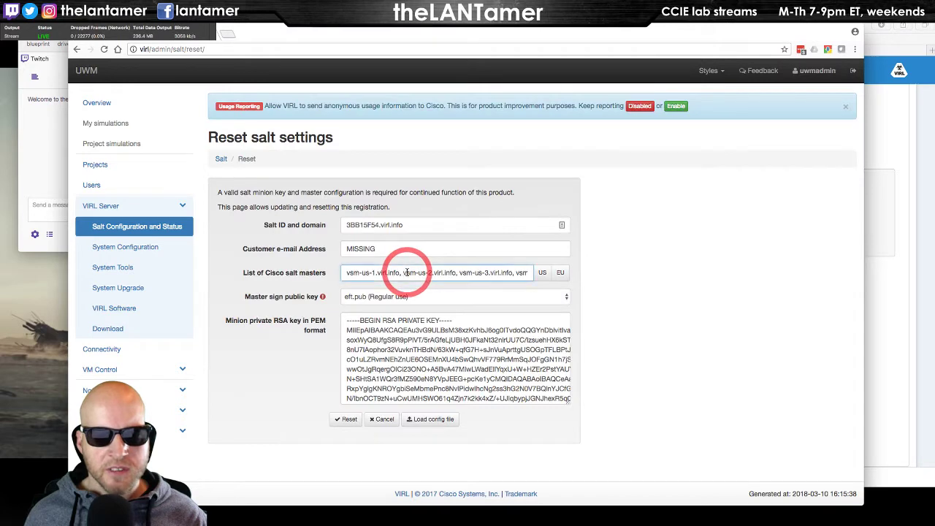
drag(406, 272, 349, 272)
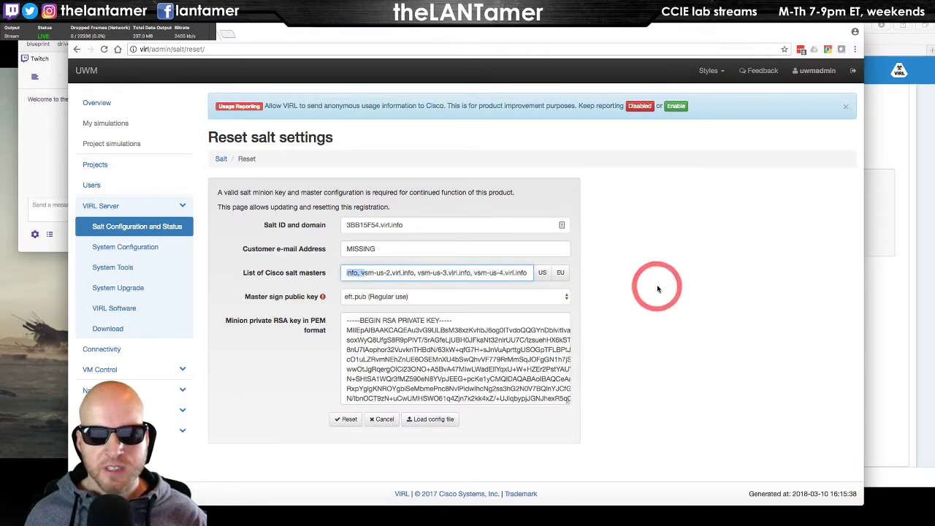
key(super+grave)
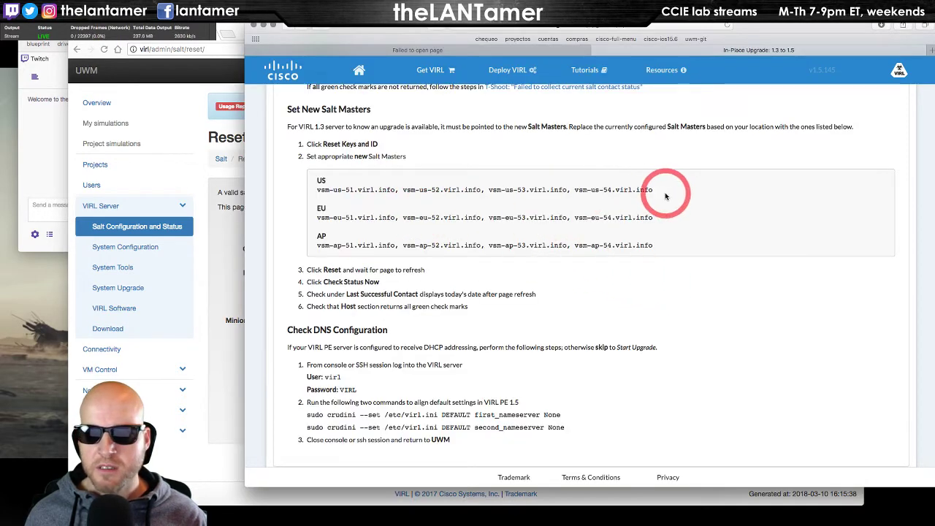
key(super+grave)
click(467, 272)
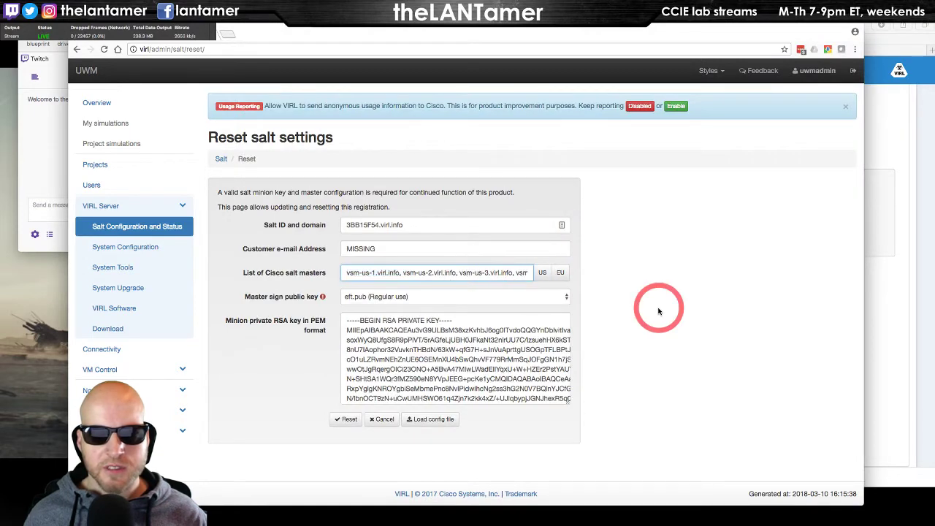
Replace the list of Cisco salt masters with the instructions' US entries: vsm-us-51.virl.info, vsm-us-52.virl.info, vsm-us-53.virl.info, vsm-us-54.virl.info.
key(super+Tab)
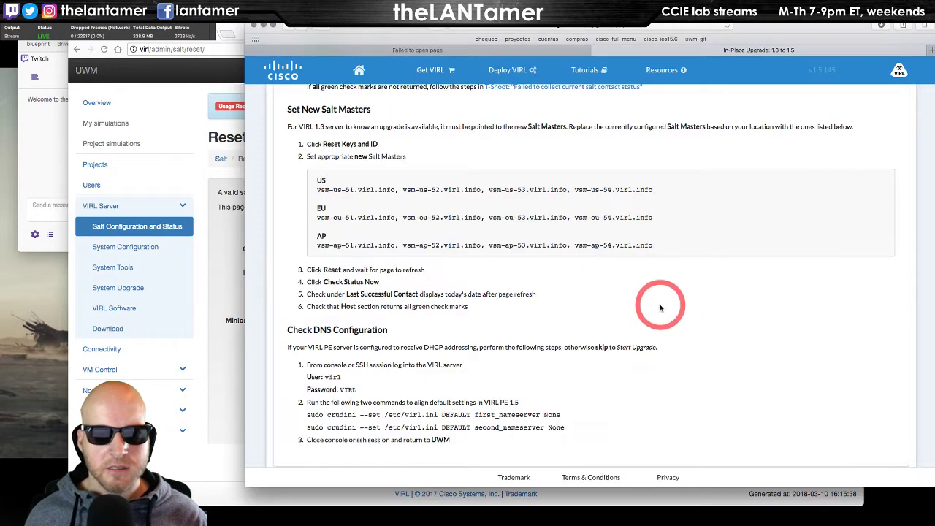
drag(662, 192, 321, 191)
key(super+Tab)
click(413, 278)
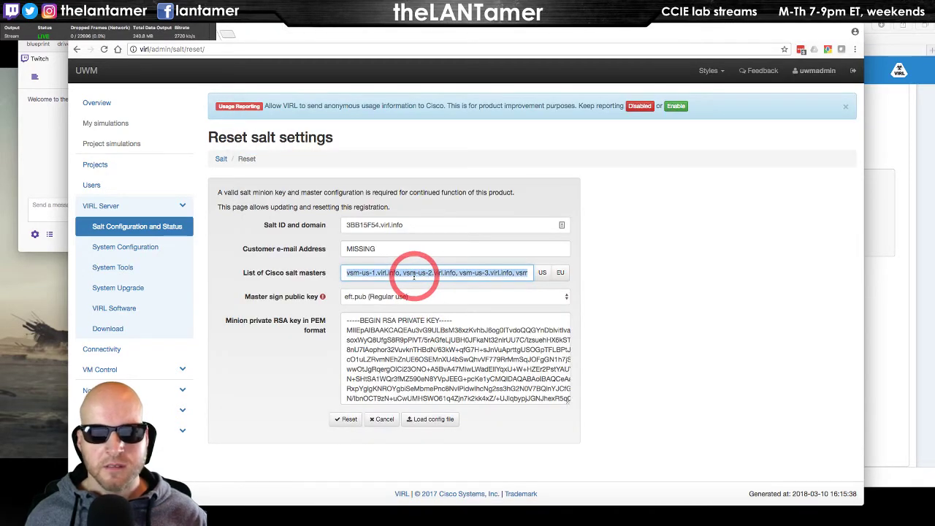
key(BackSpace)
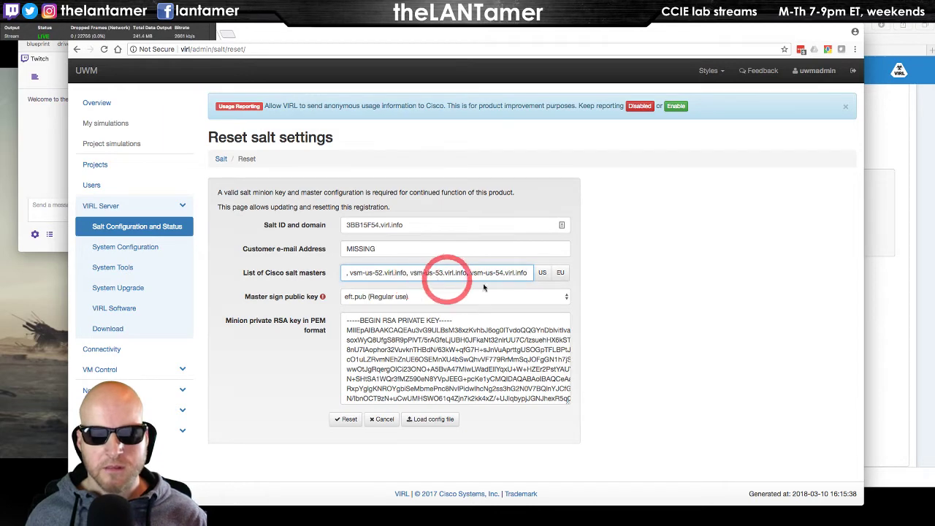
key(Tab)
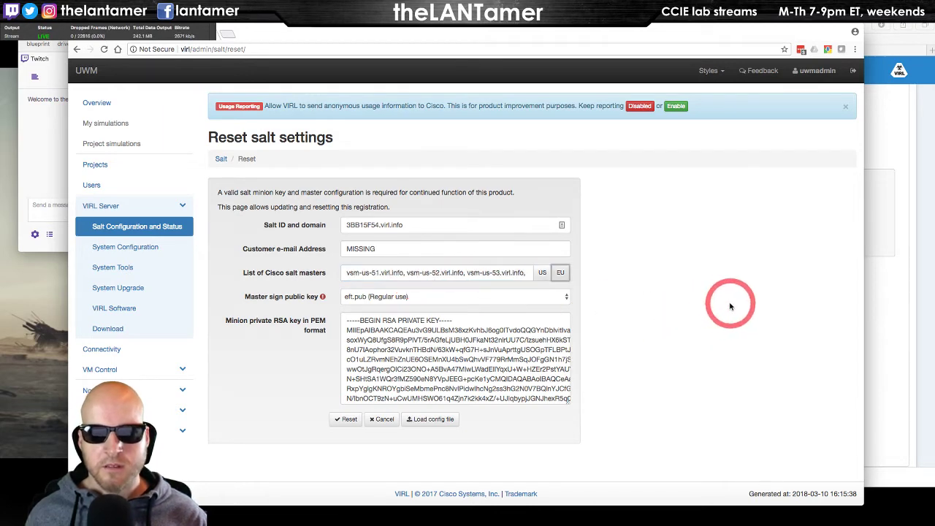
Check the following instruction and submit the reset of the salt settings.
key(super+Tab)
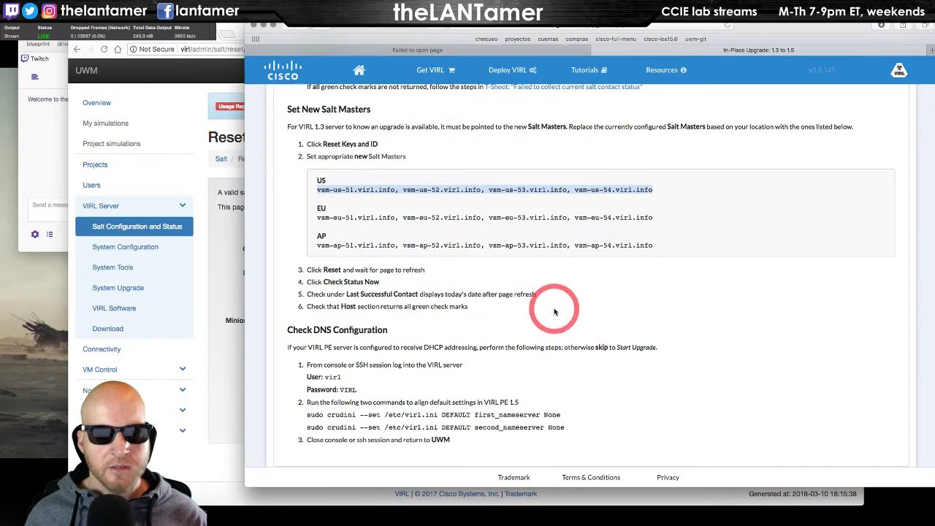
key(super+Tab)
click(342, 418)
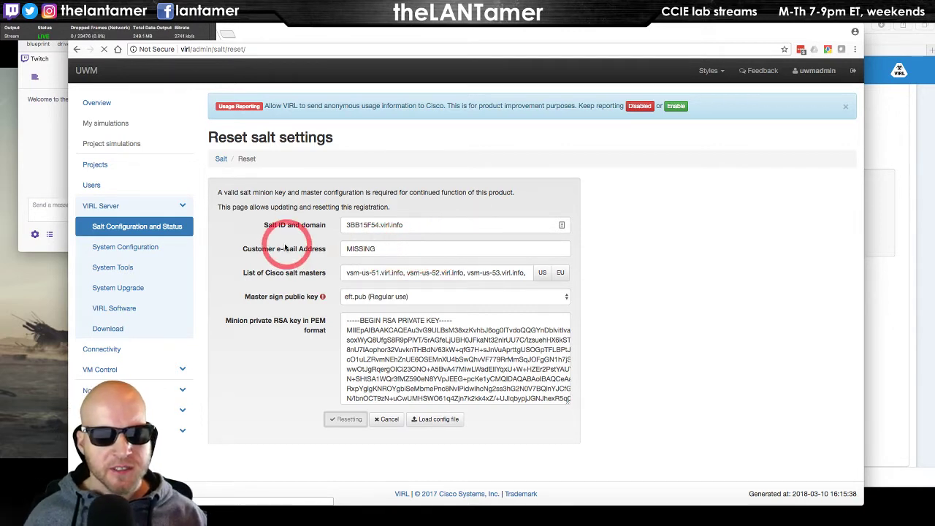
drag(393, 251, 323, 250)
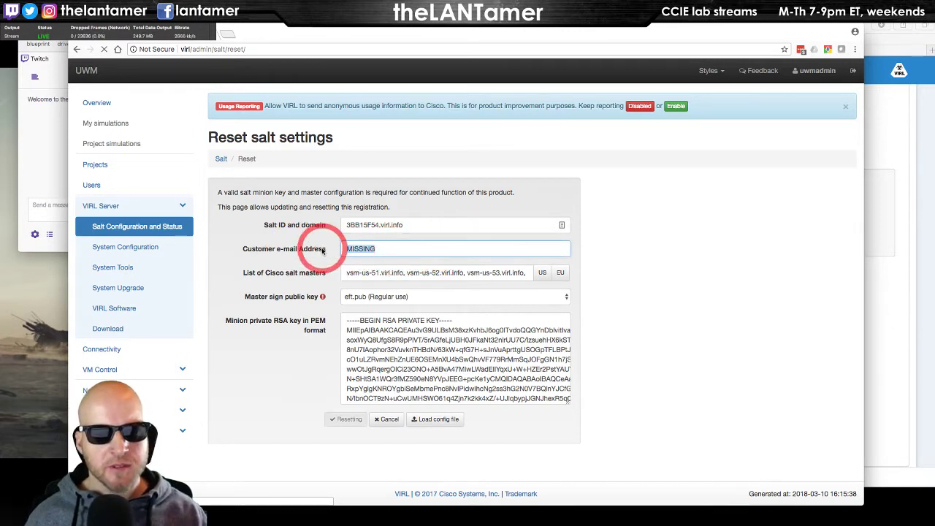
click(652, 263)
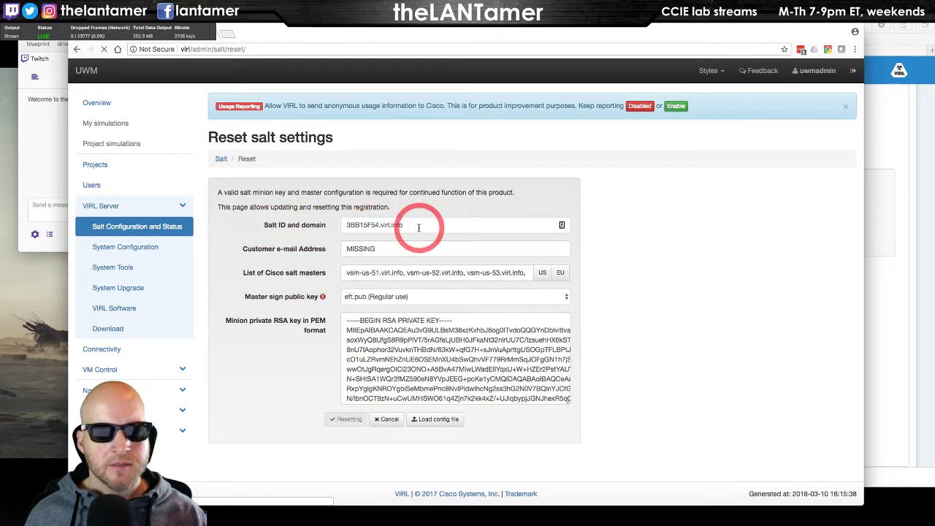
click(468, 360)
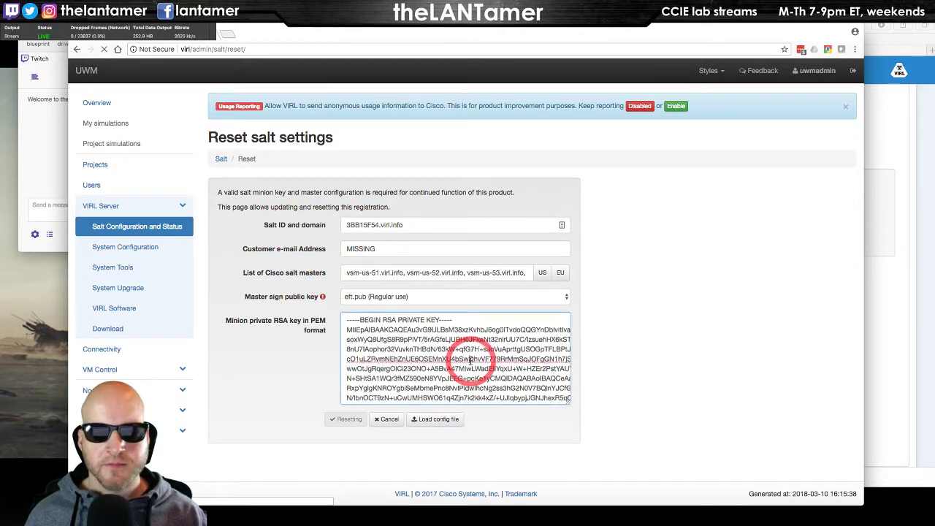
Move the upgrade instructions window fully into view and check the Set New Salt Masters steps while the reset runs.
key(super+grave)
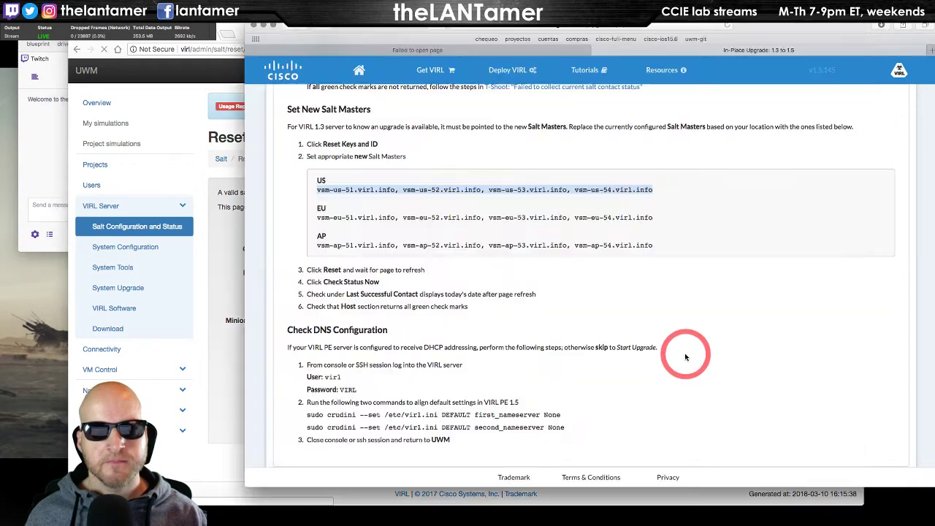
drag(406, 33, 375, 37)
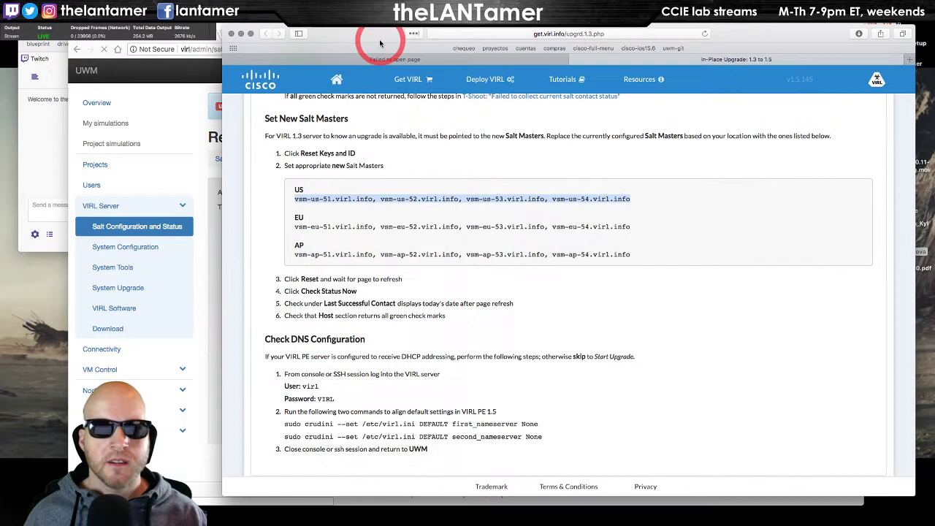
key(super+grave)
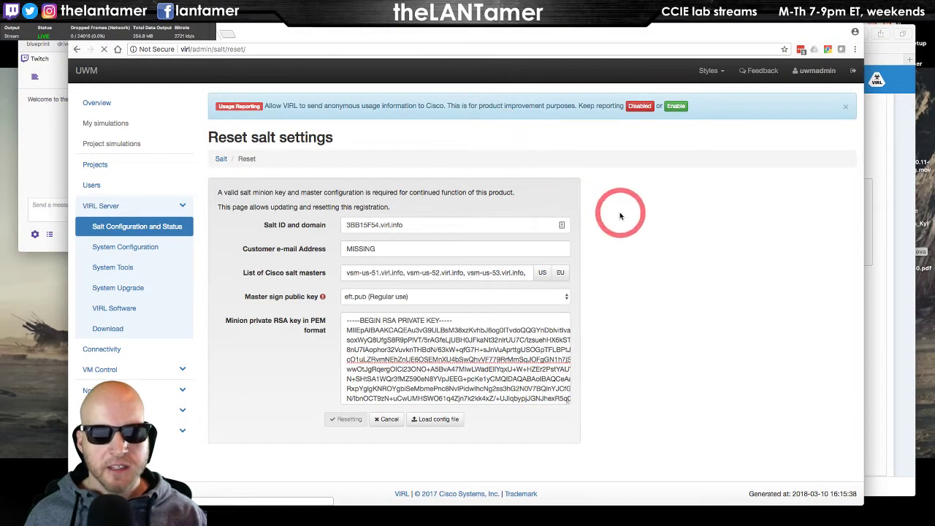
key(super+grave)
key(super+grave)
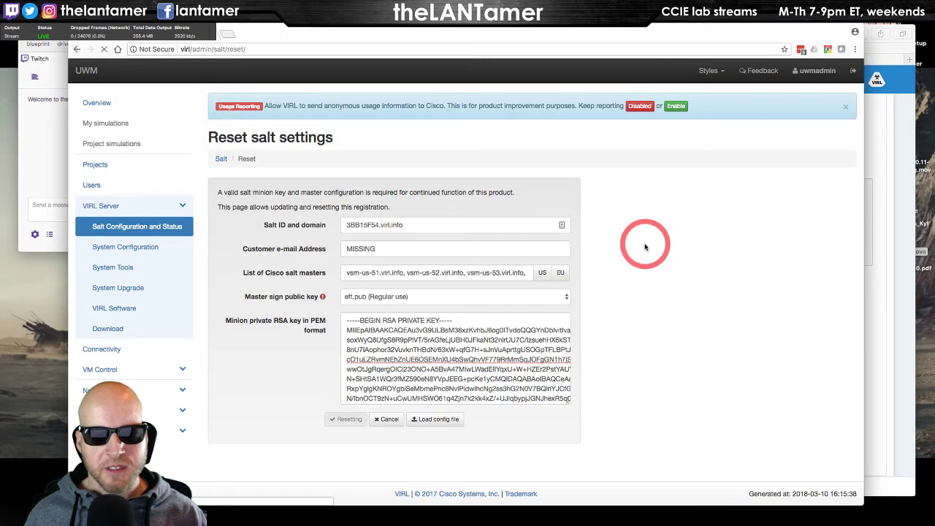
key(super+grave)
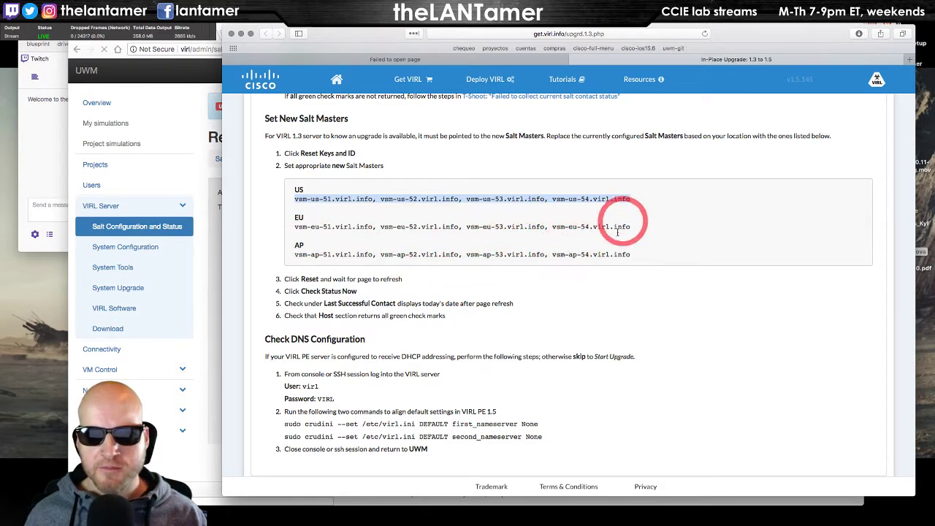
Read the reset messages, current status and configuration details on the refreshed Salt status page.
key(super+Tab)
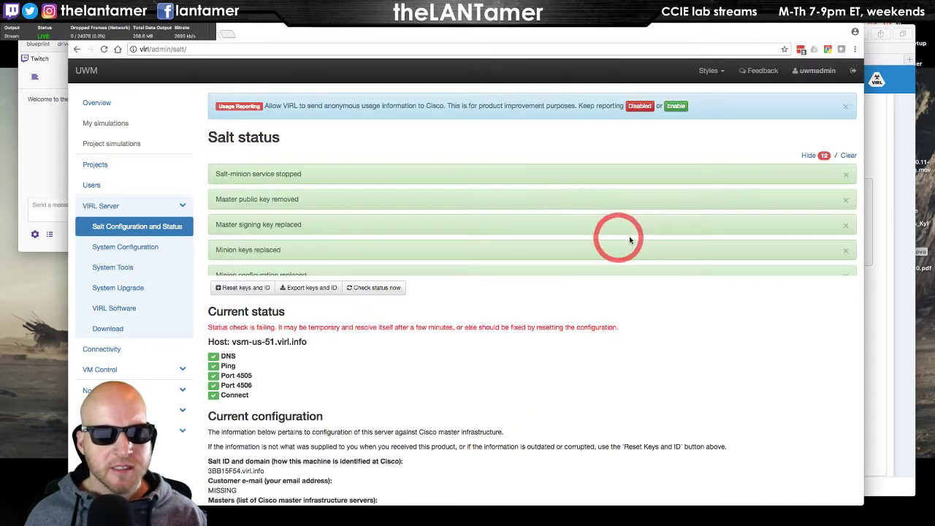
scroll(454, 228, down, 2)
scroll(454, 229, down, 5)
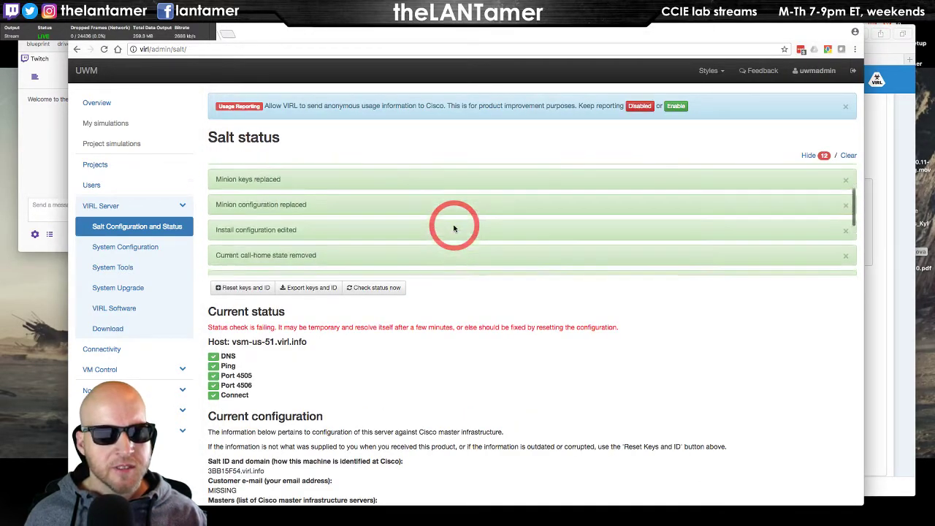
scroll(453, 228, down, 1)
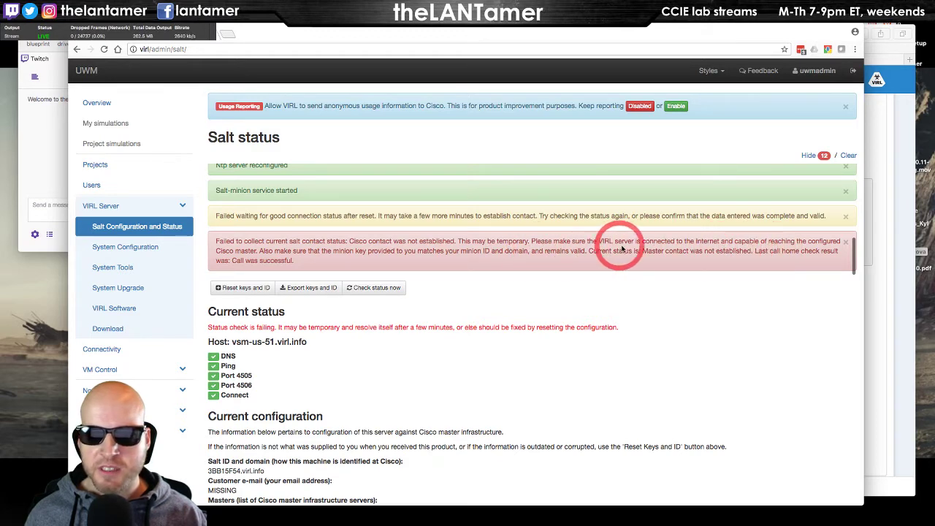
scroll(749, 244, down, 1)
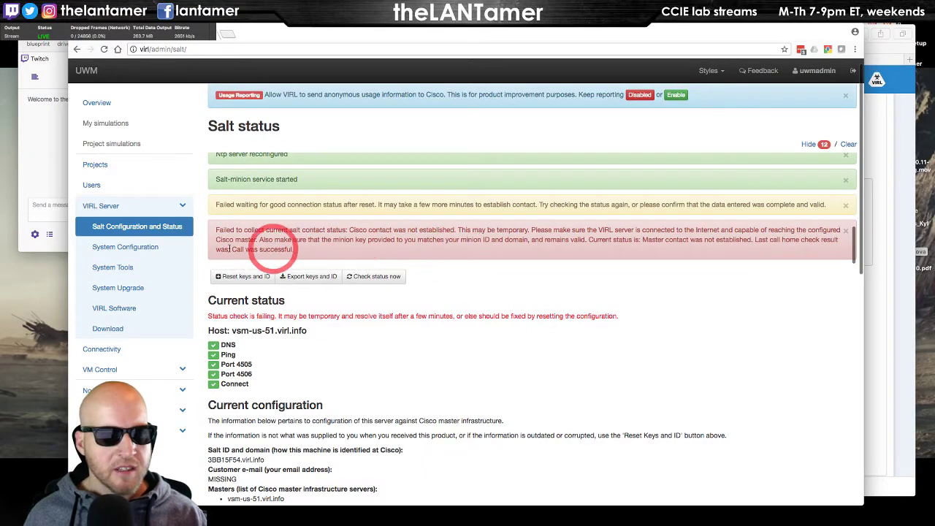
scroll(490, 365, down, 10)
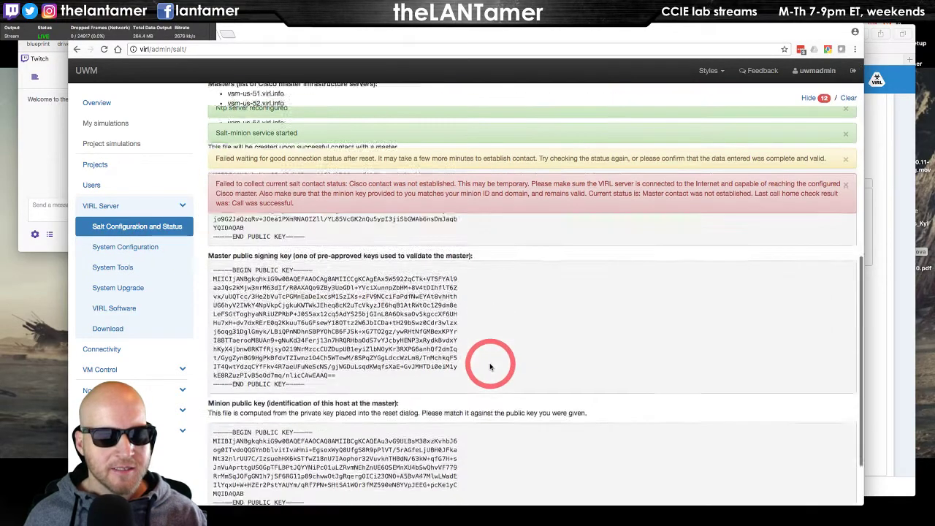
scroll(490, 365, up, 11)
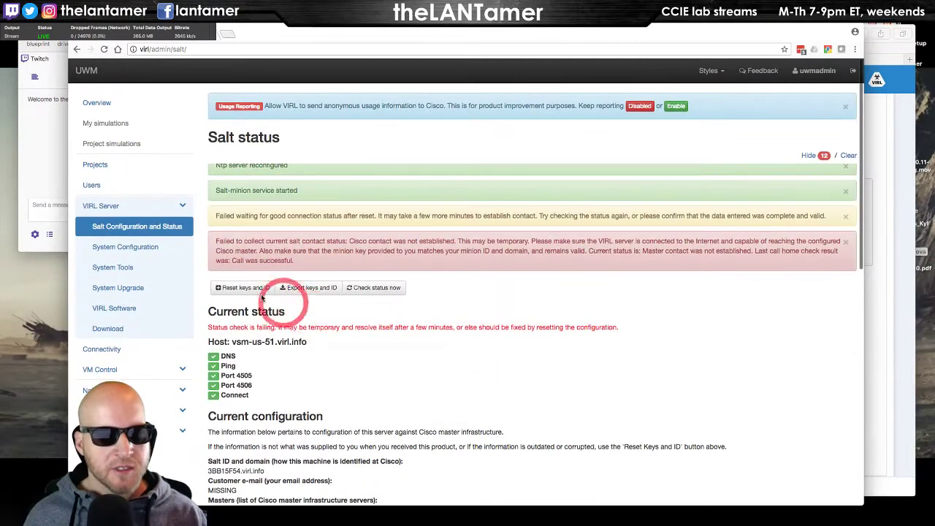
Reset the salt keys and ID again with the customer's e-mail address filled in, and dismiss the usage reporting notice.
click(242, 288)
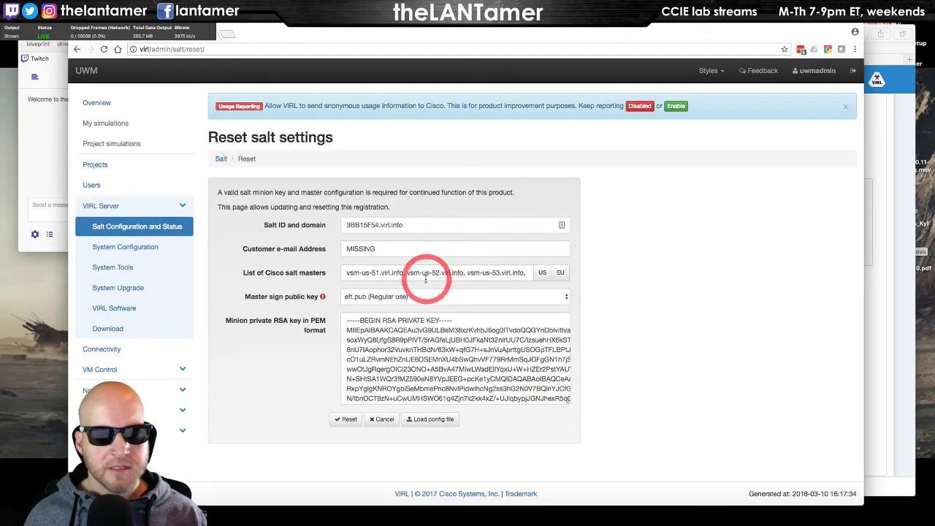
drag(392, 250, 314, 249)
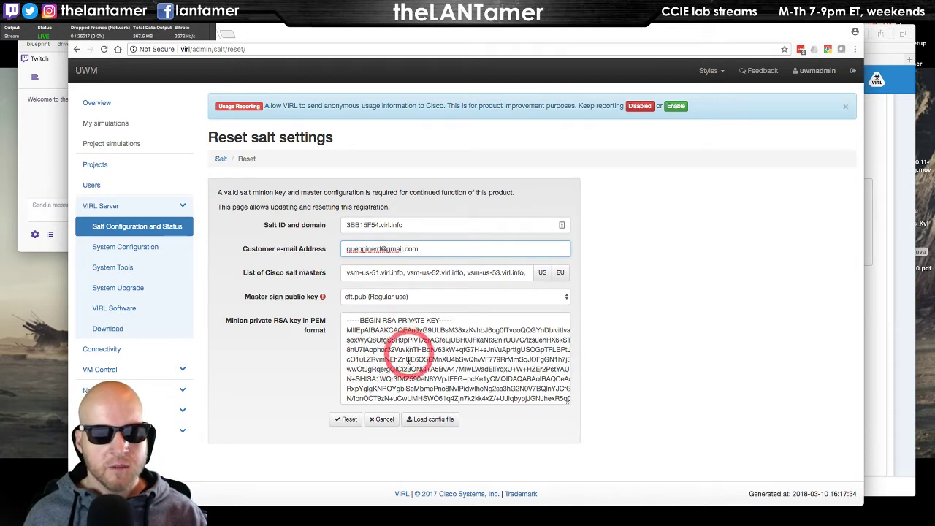
click(349, 422)
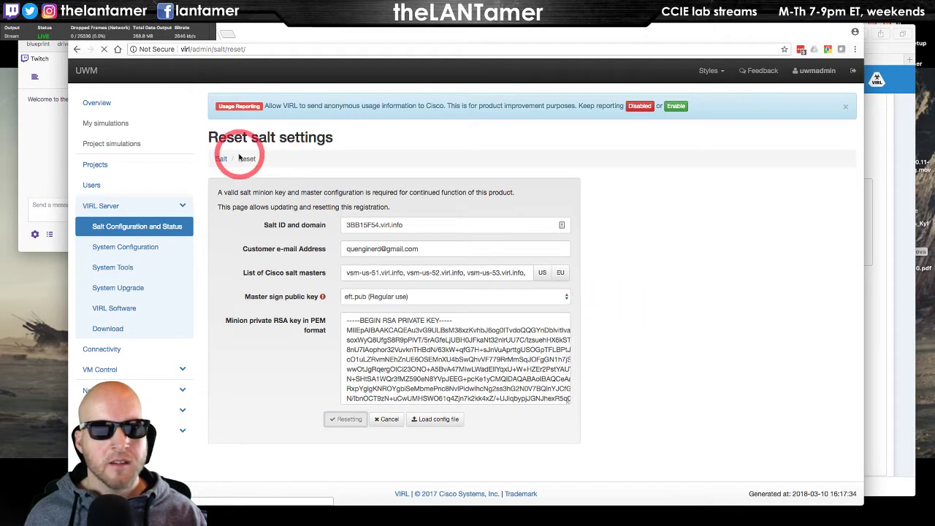
click(845, 110)
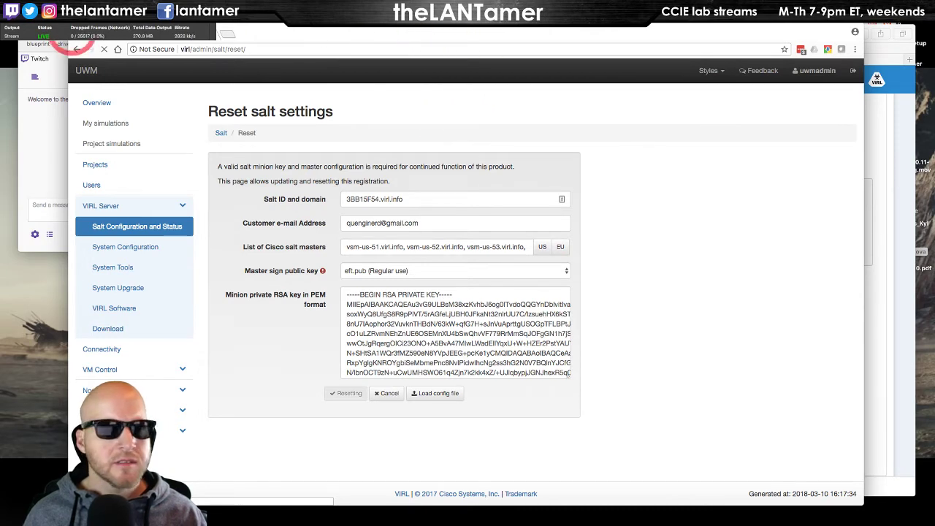
Move the UWM window aside and read the instructions' remaining Set New Salt Masters and Check DNS Configuration steps while the reset runs.
drag(70, 33, 191, 78)
drag(491, 90, 548, 84)
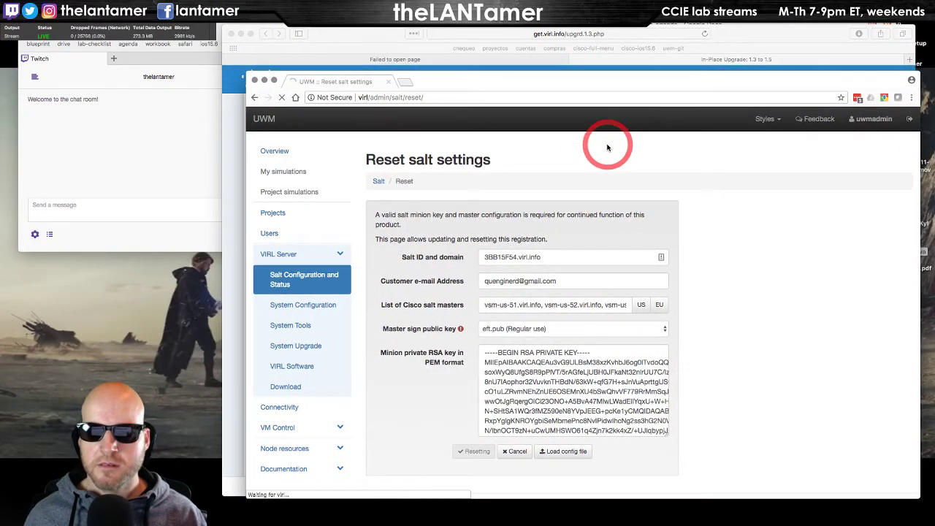
key(super+Tab)
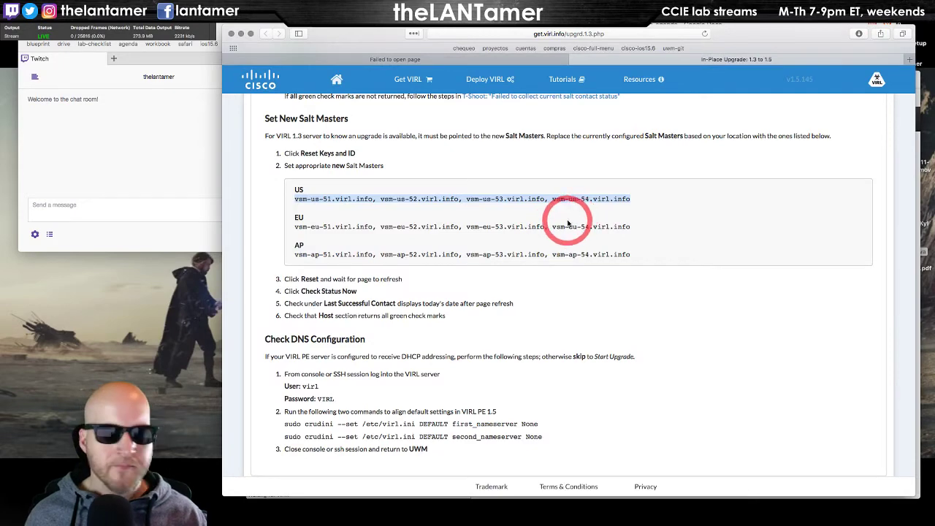
scroll(567, 223, down, 2)
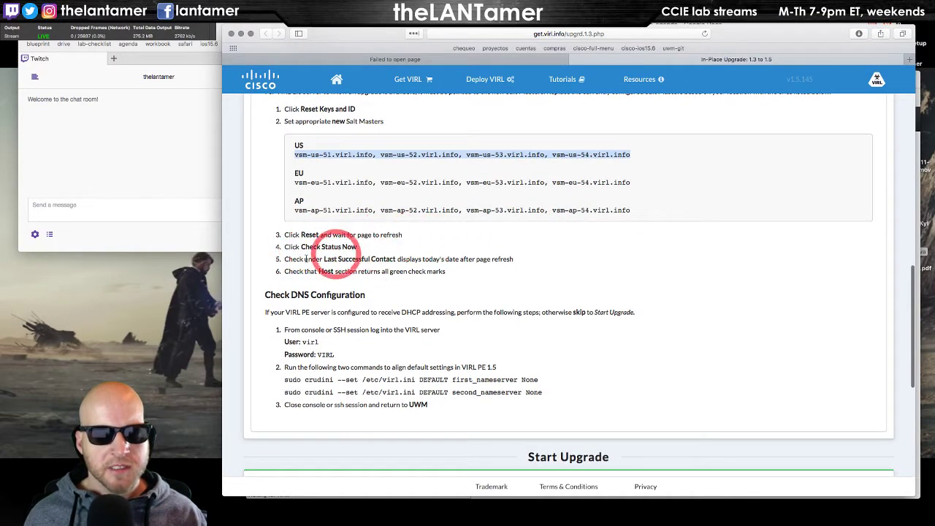
scroll(453, 269, down, 2)
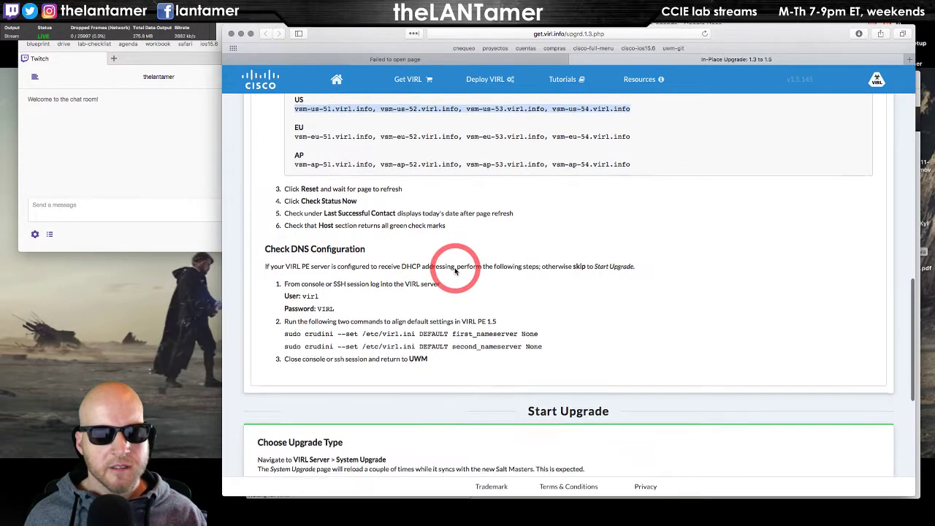
scroll(454, 271, down, 1)
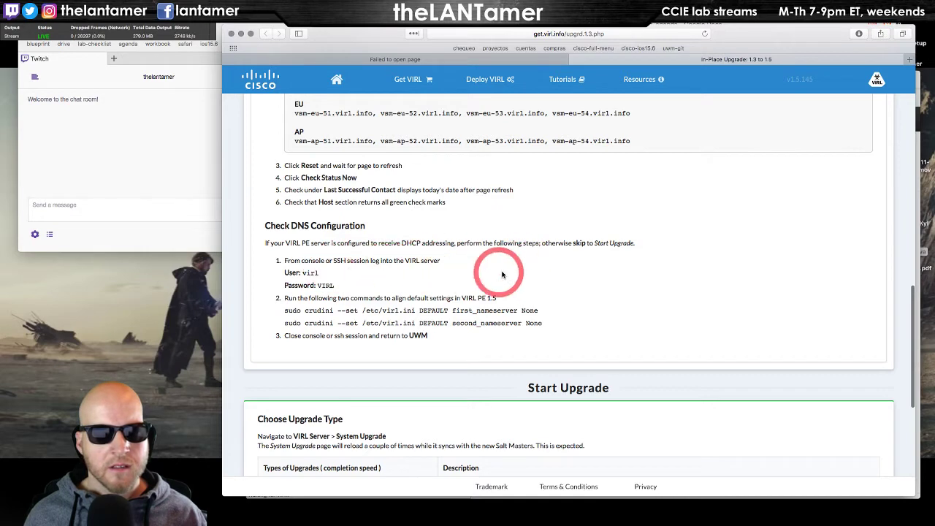
scroll(511, 274, down, 1)
scroll(528, 276, up, 1)
key(super+Tab)
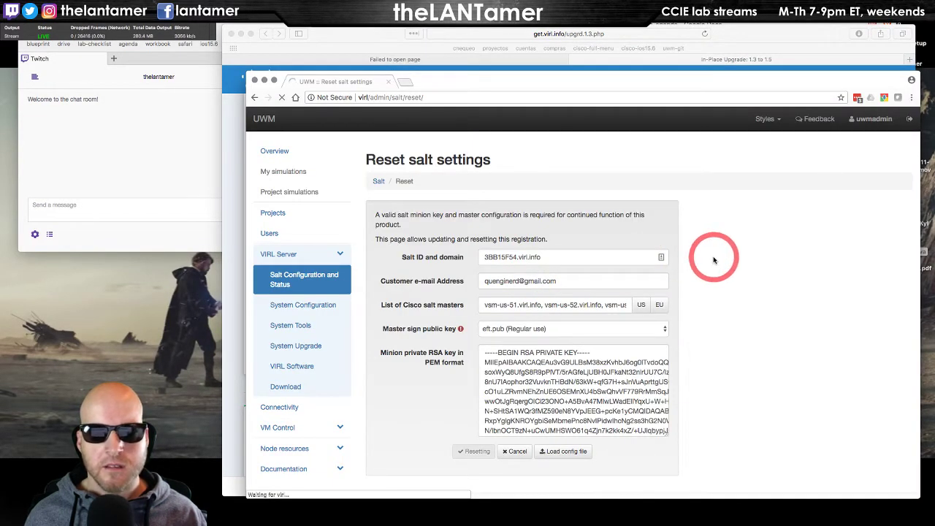
key(super+Tab)
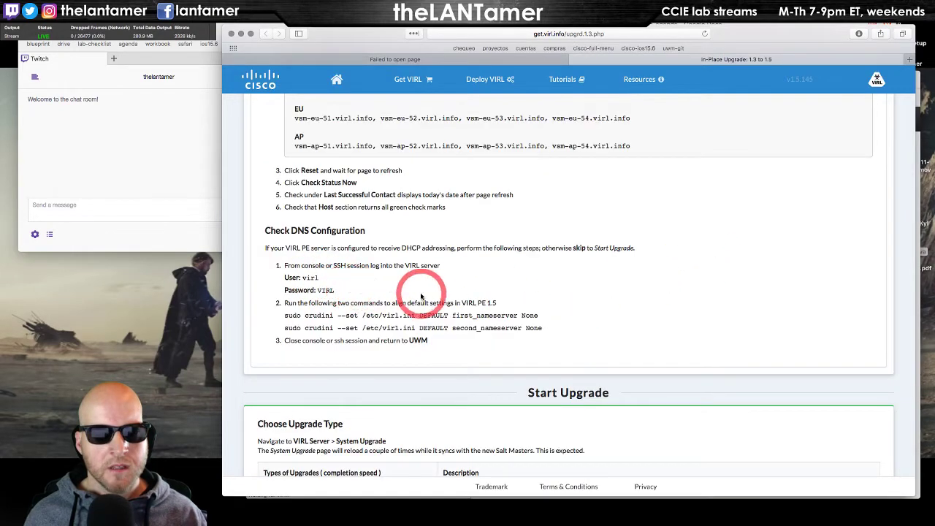
Switch to the virl.5i.1.3.296.pc console, log in as virl with the account password, and close the Virtual Machine Library window.
key(super+Tab)
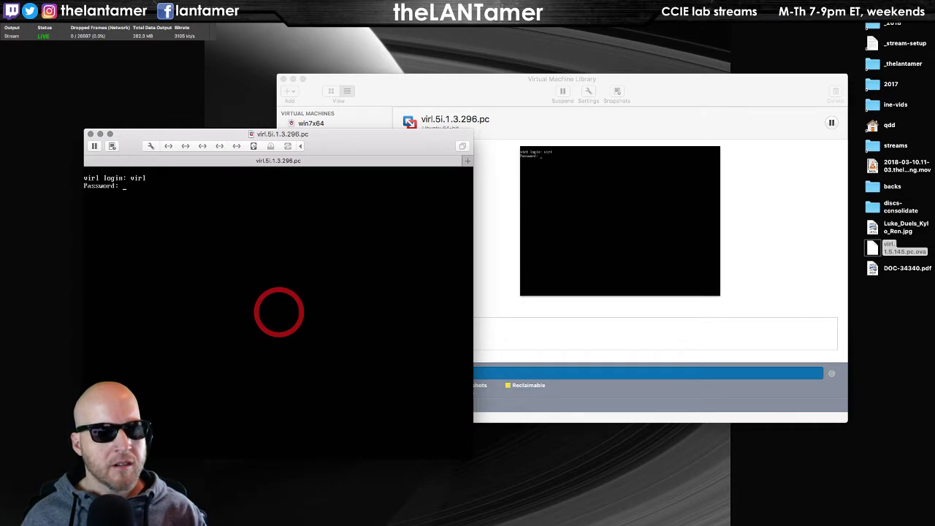
key(super+w)
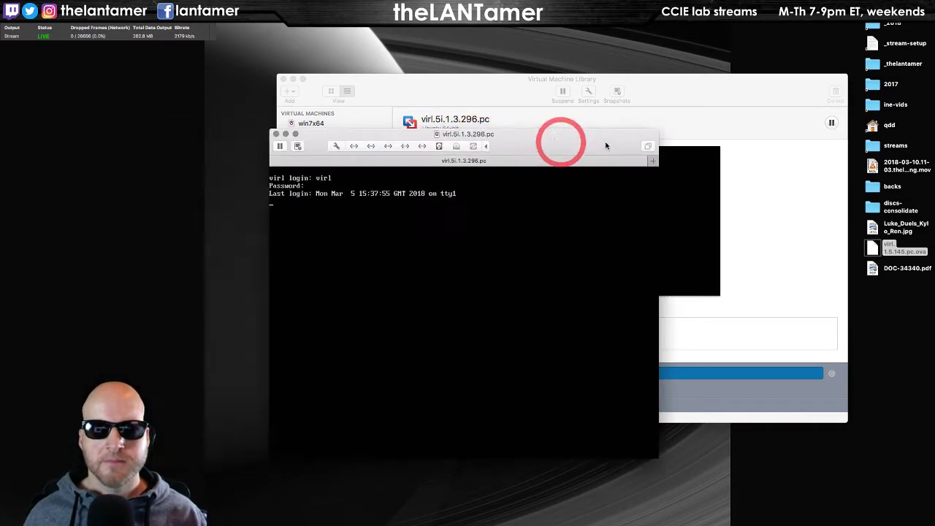
key(super+w)
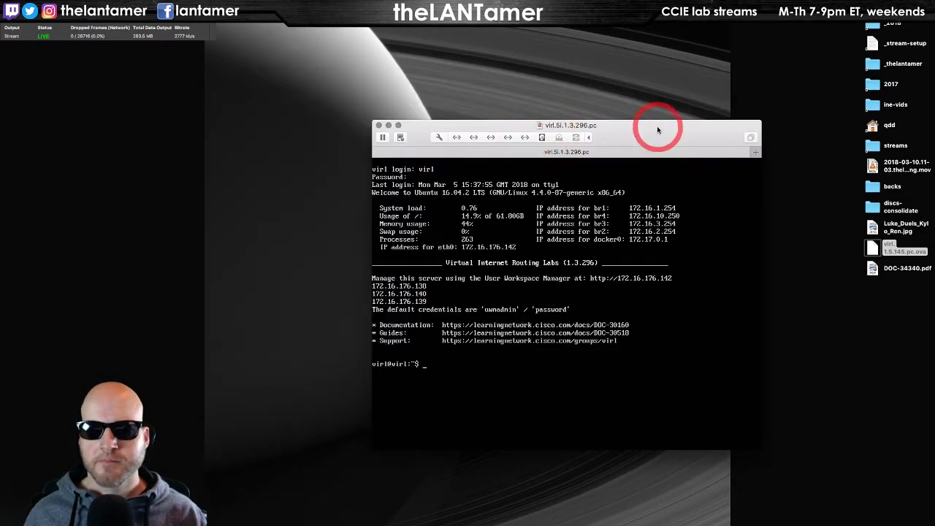
drag(656, 128, 504, 49)
key(super+Tab)
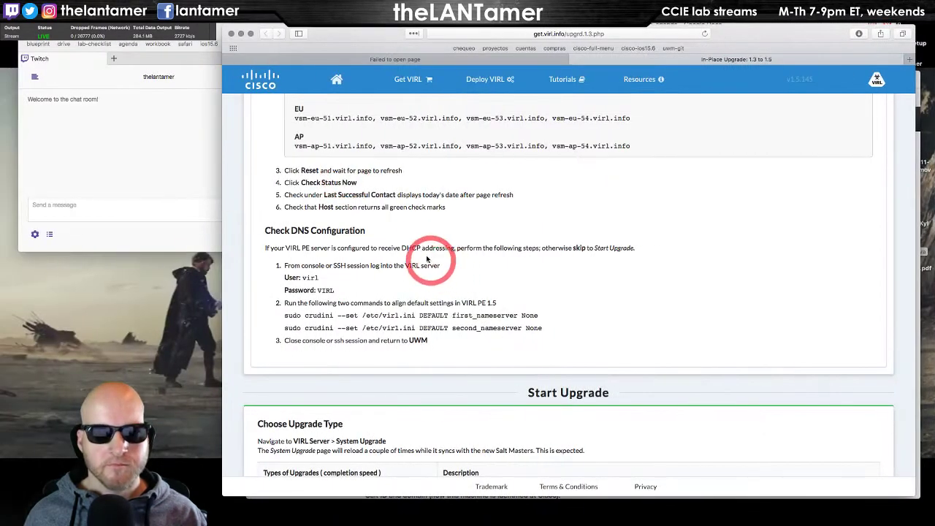
key(super+Tab)
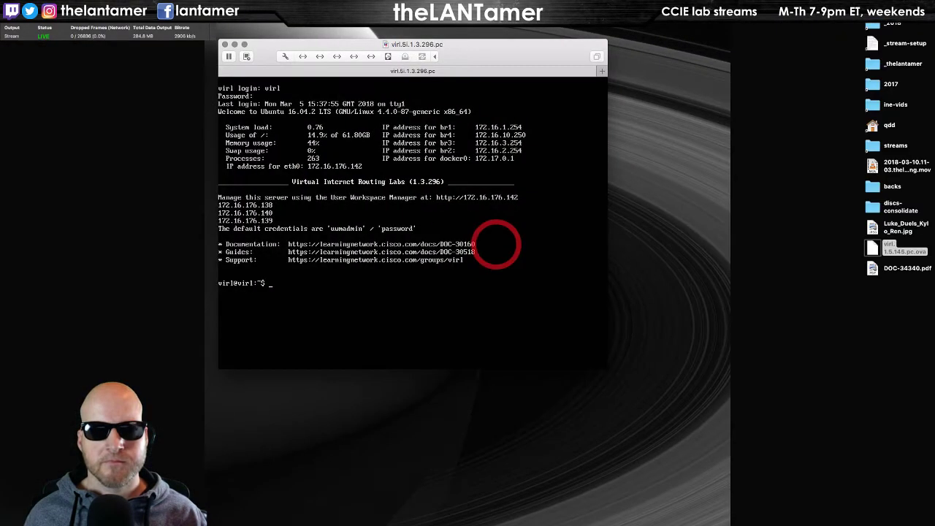
Switch back to Safari and close the getvirl.cisco.com page that failed to open, keeping only the upgrade instructions.
key(super+Tab)
click(436, 61)
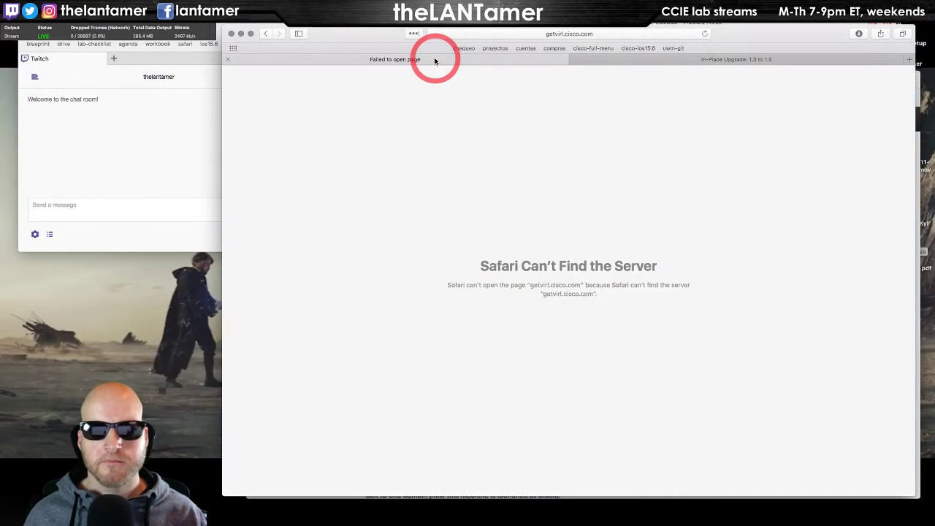
key(super+w)
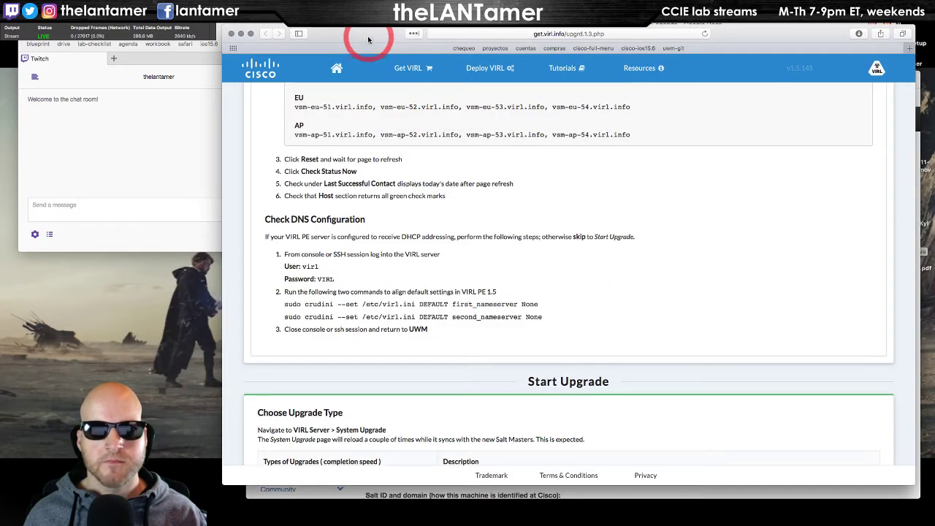
Return to UWM and examine the Salt status page's reset messages, current status and configuration, including the customer e-mail and masters list.
key(super+Tab)
key(super+Tab)
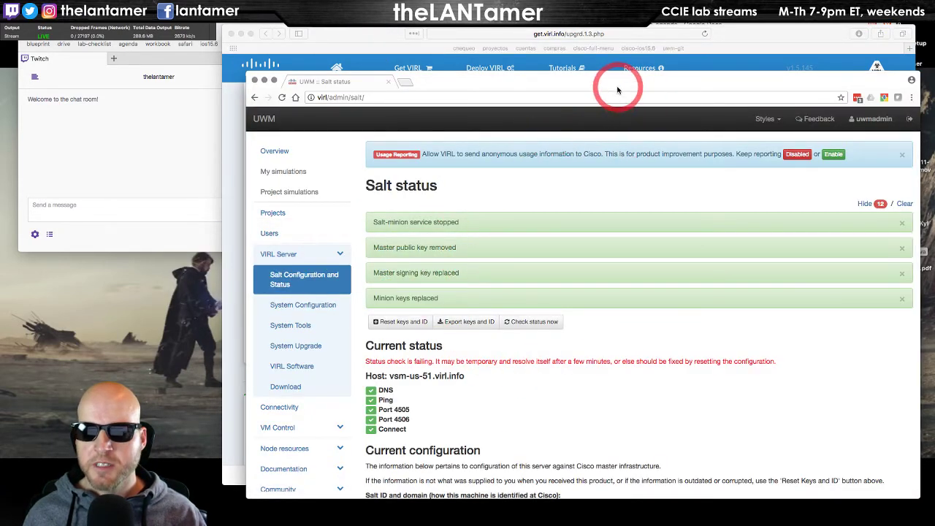
drag(618, 83, 536, 48)
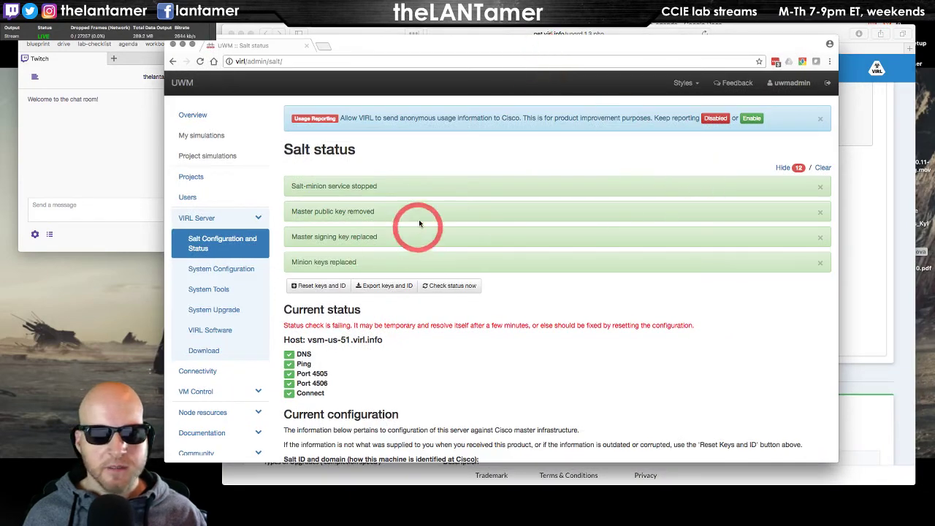
scroll(437, 234, down, 5)
scroll(419, 218, down, 2)
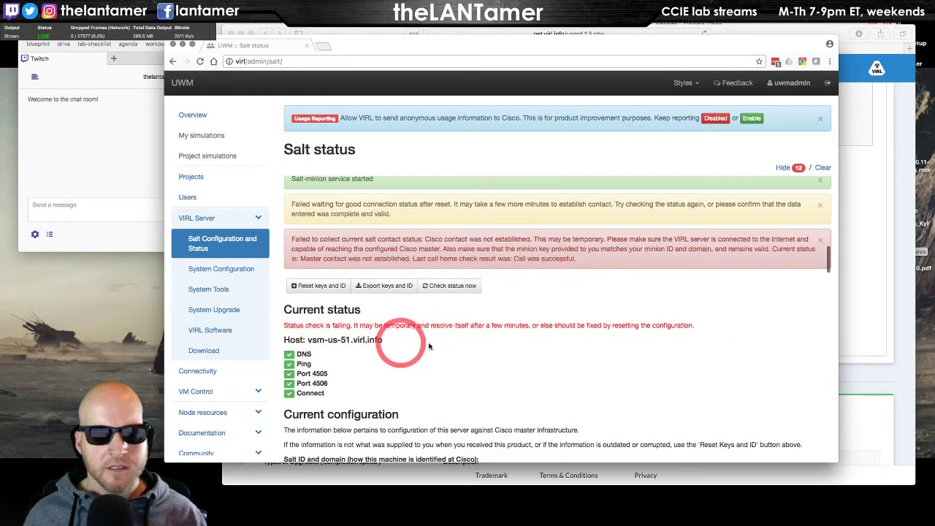
scroll(459, 343, down, 2)
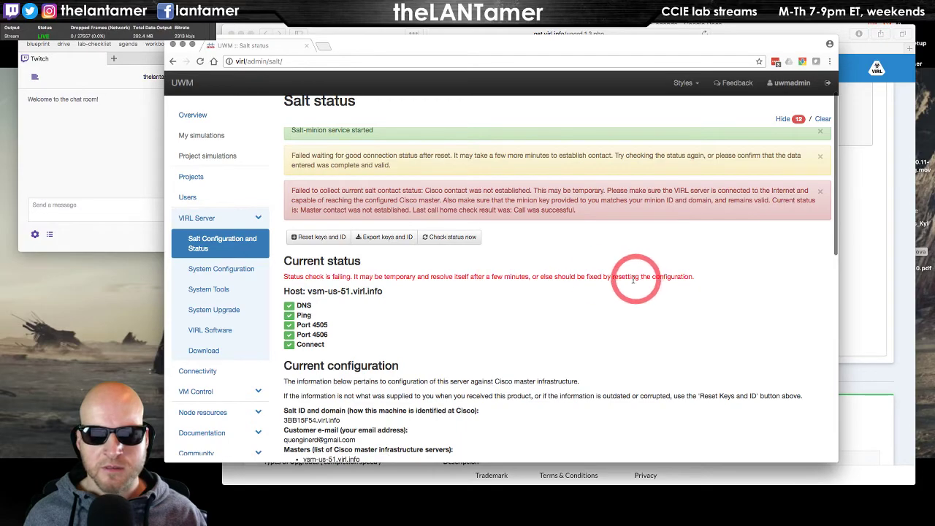
scroll(561, 314, down, 8)
scroll(572, 318, down, 10)
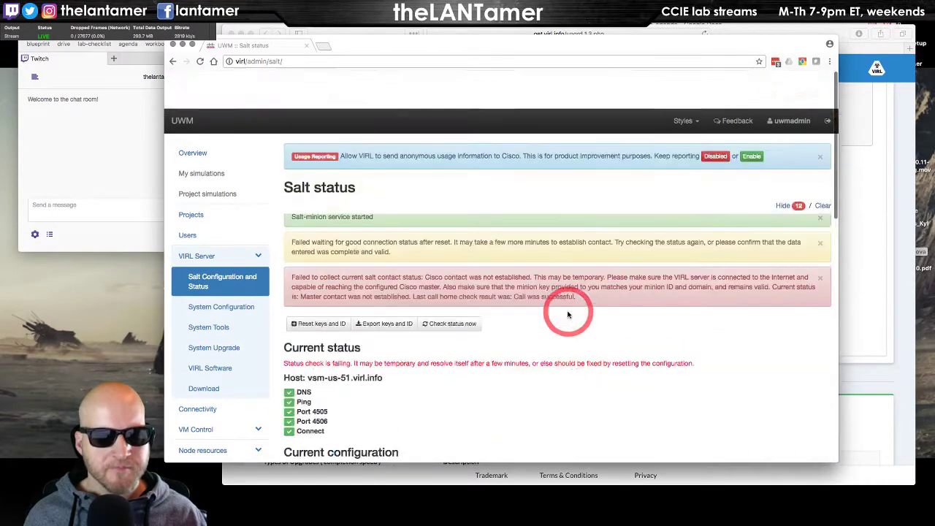
scroll(569, 314, down, 5)
scroll(568, 314, down, 1)
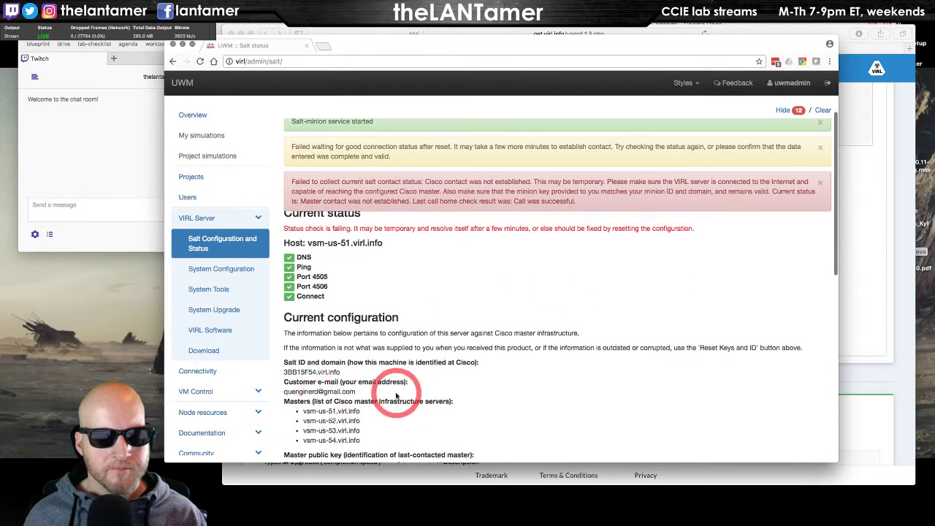
scroll(460, 389, up, 2)
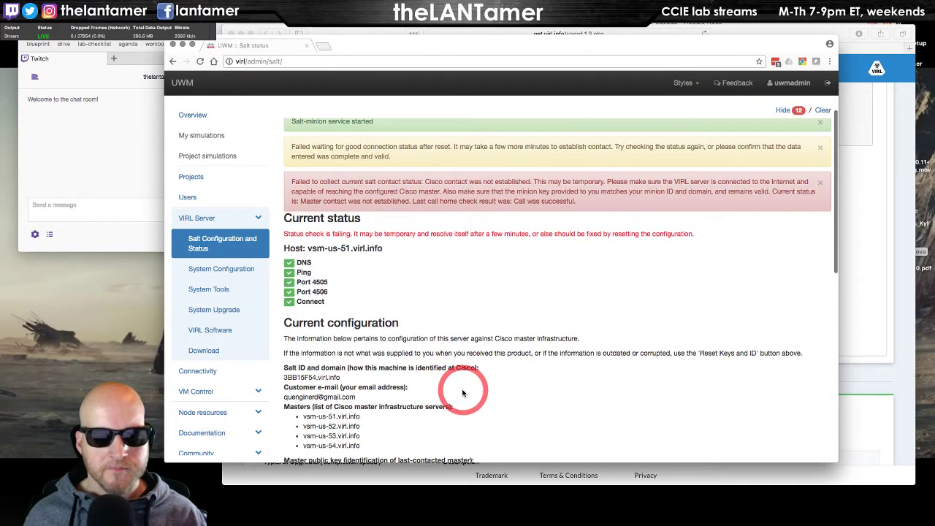
scroll(462, 393, down, 4)
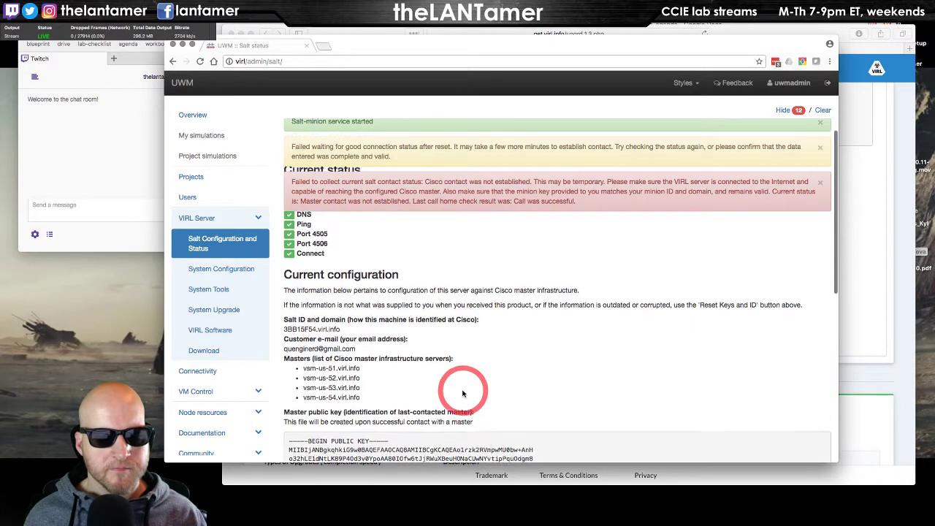
scroll(462, 393, up, 7)
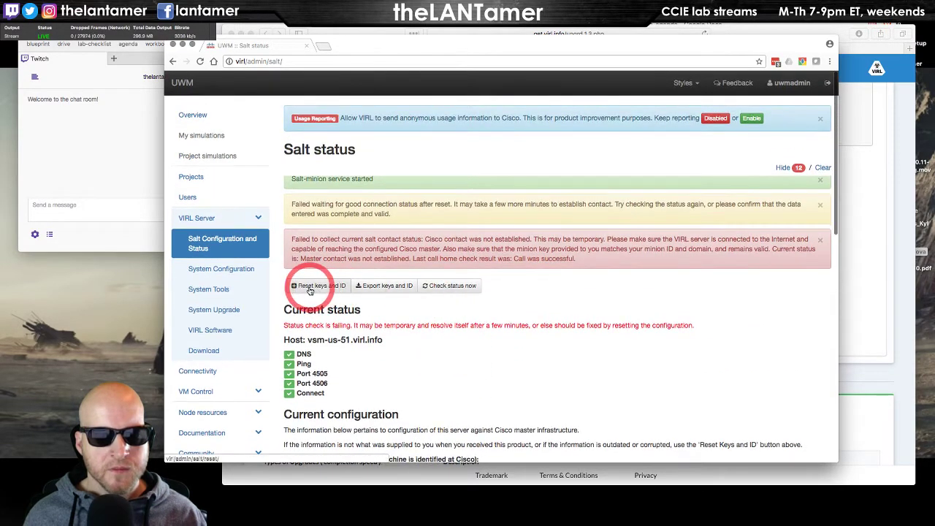
Run a new salt status check and review the last successful contact date, host checks and masters list.
click(477, 290)
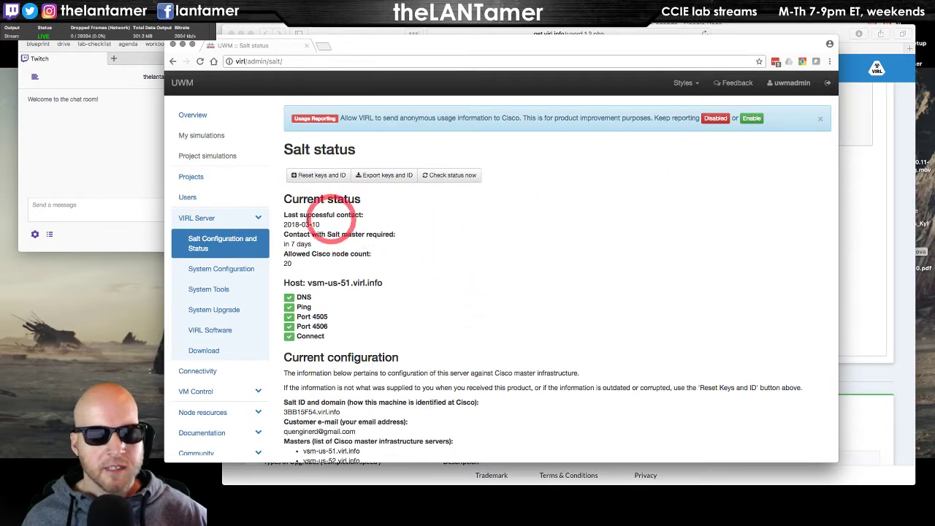
scroll(487, 282, down, 2)
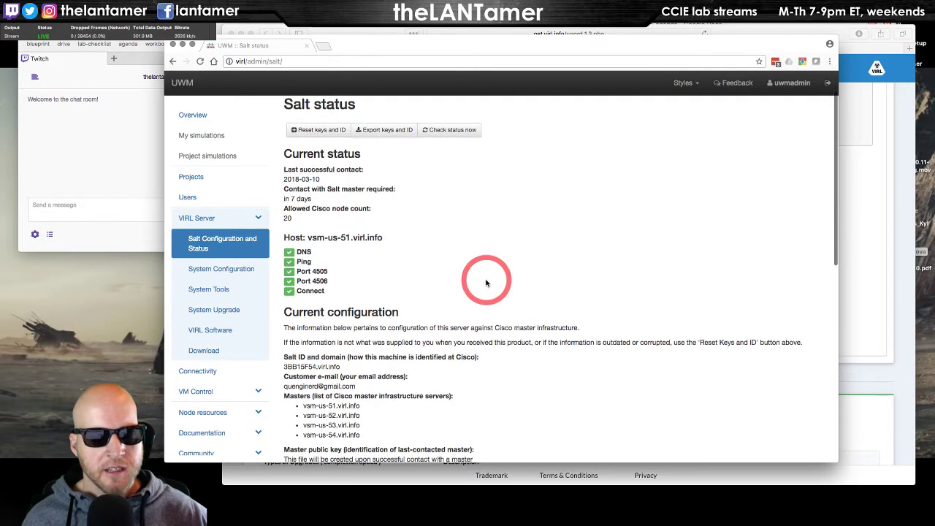
click(292, 398)
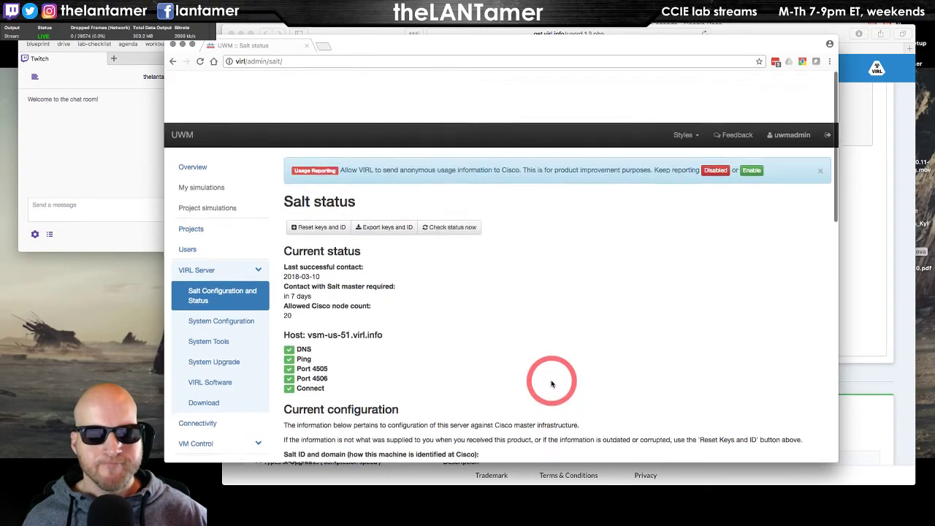
click(718, 55)
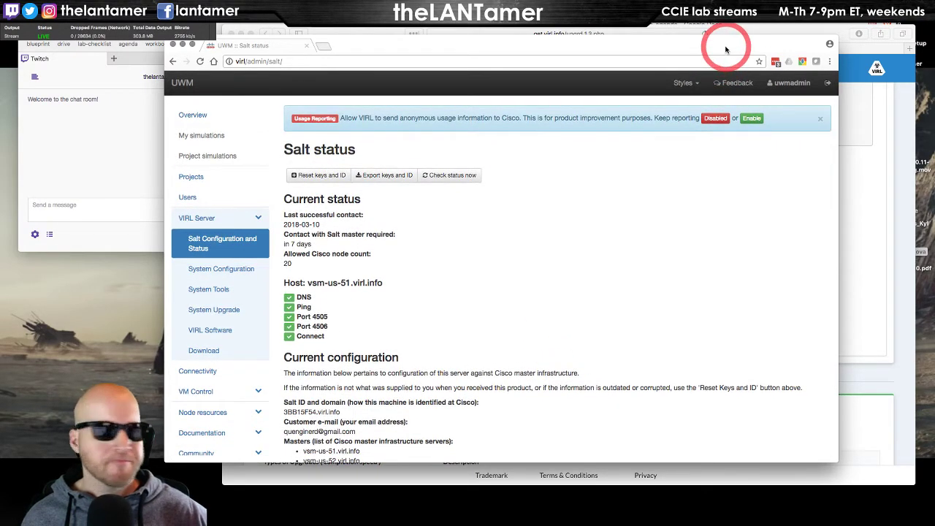
Switch to the upgrade instructions and select the first_nameserver command under Check DNS Configuration.
key(super+h)
click(459, 229)
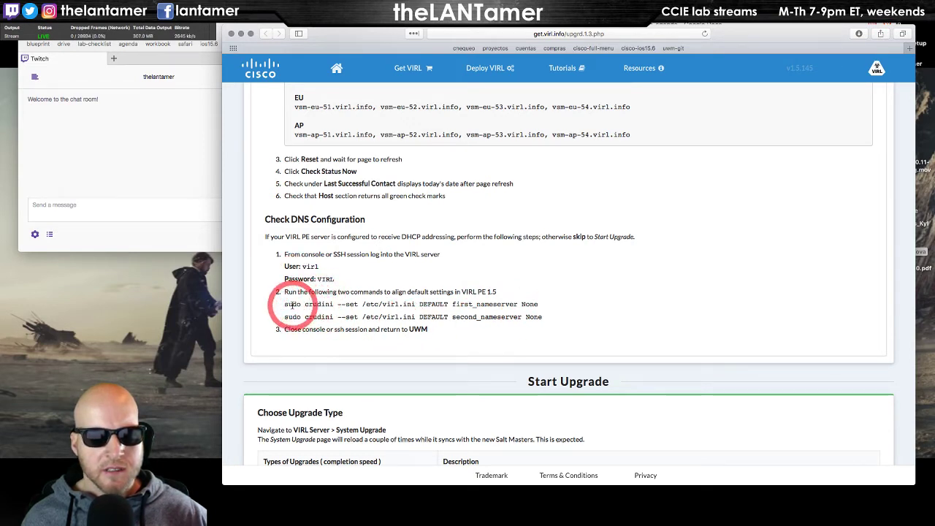
drag(285, 305, 541, 304)
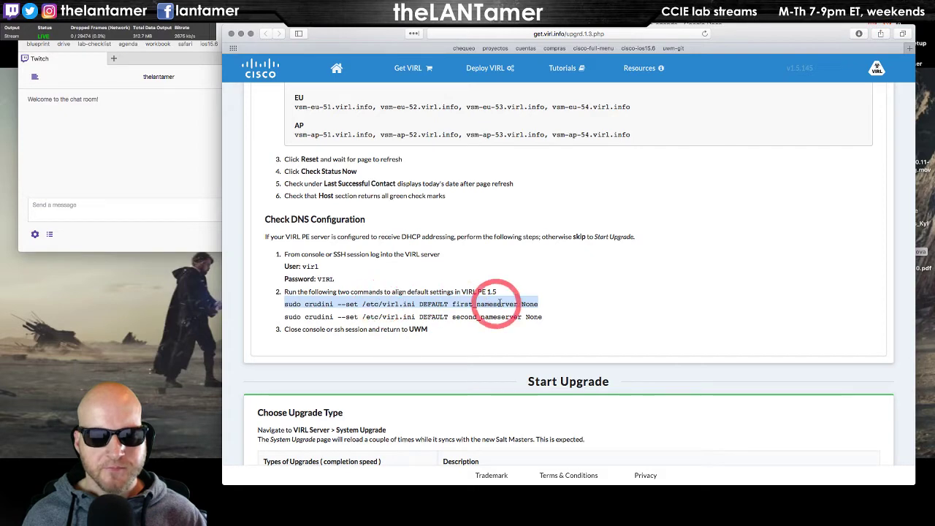
click(537, 304)
drag(539, 305, 289, 305)
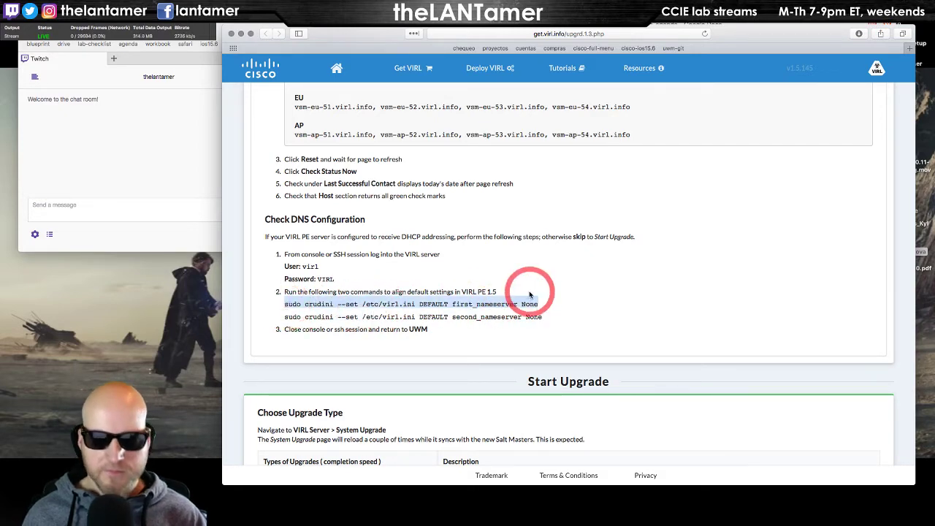
Place the virl.5i.1.3.296.pc console beside the upgrade instructions and check whether the copied command can be pasted into it.
key(super+Tab)
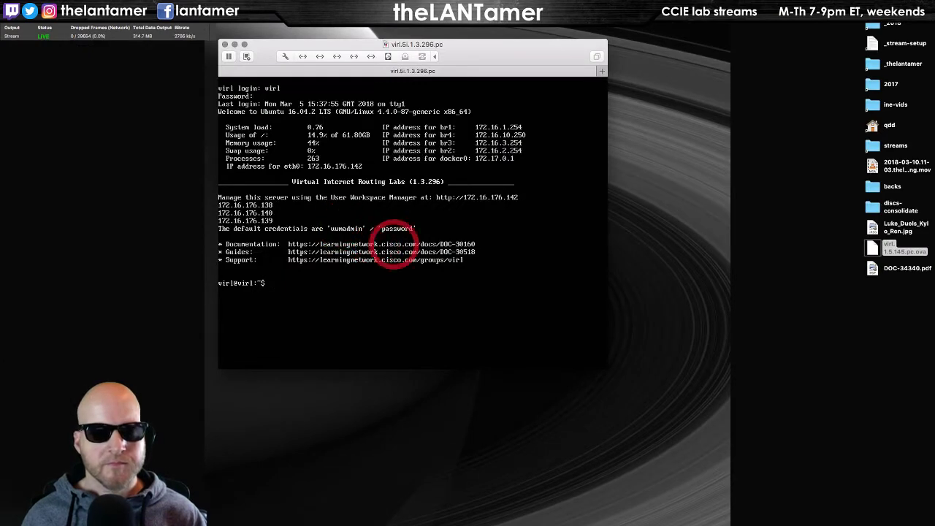
drag(499, 52, 570, 92)
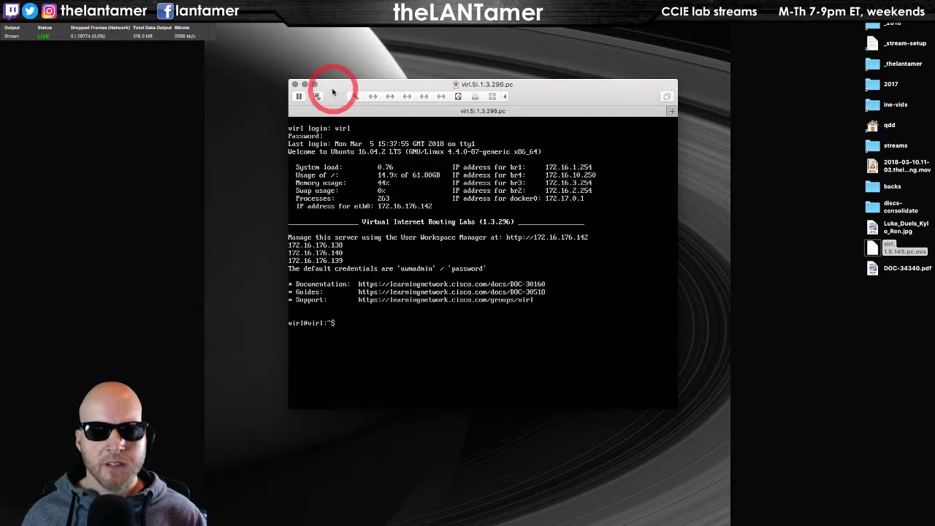
drag(609, 92, 814, 130)
click(685, 336)
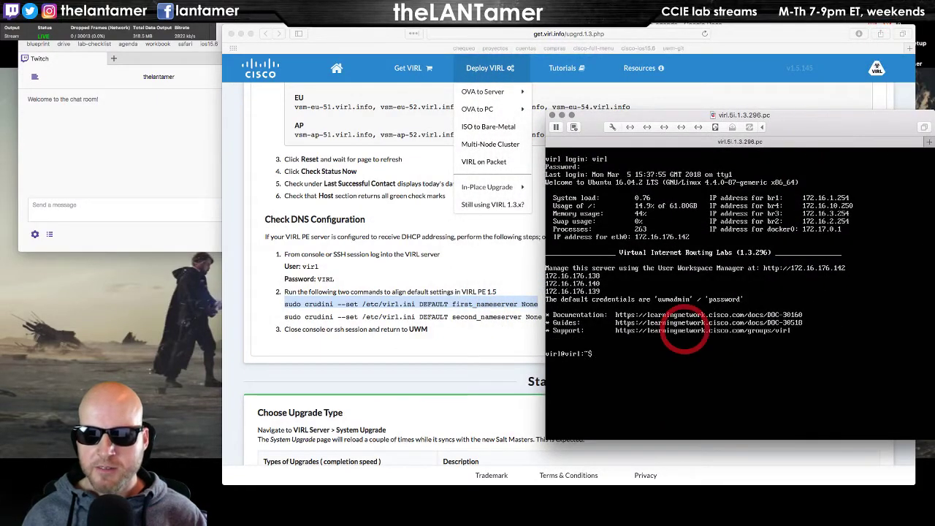
click(120, 33)
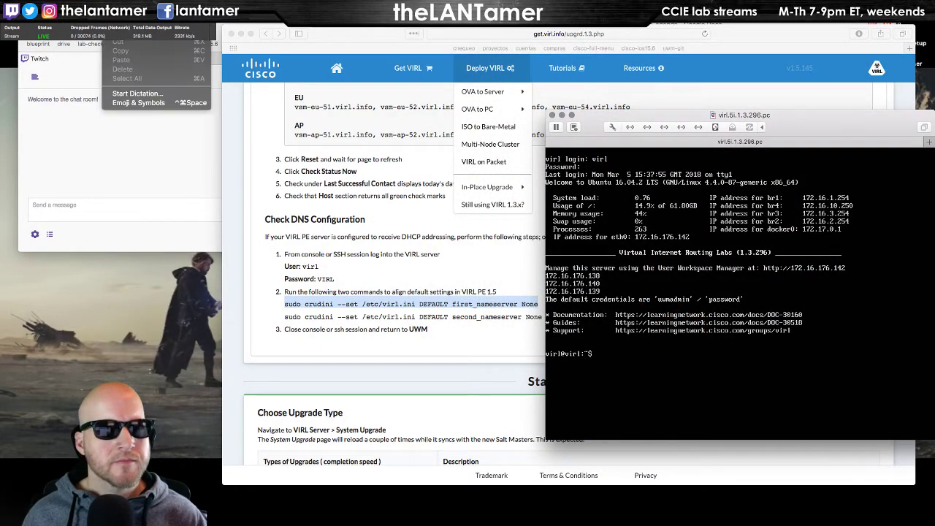
Run "sudo crudini --set /etc/virl.ini DEFAULT first_nameserver None" in the VIRL console, and the same command for second_nameserver.
click(699, 341)
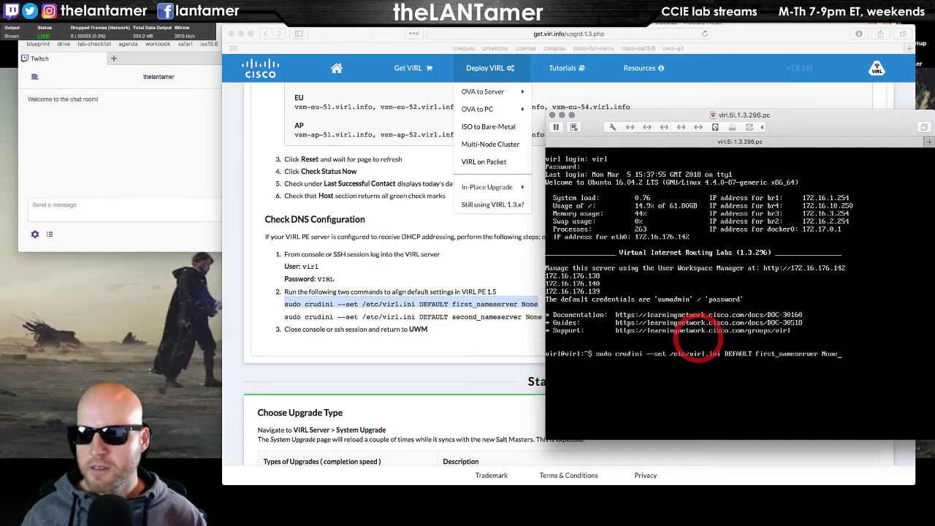
mouse_move(867, 119)
mouse_down()
mouse_move(851, 118)
mouse_move(859, 121)
mouse_up()
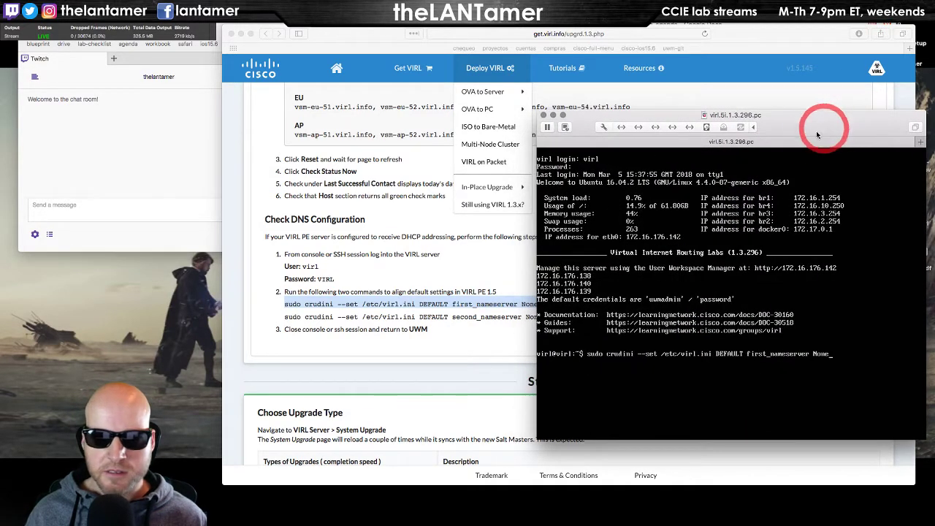
key(Return)
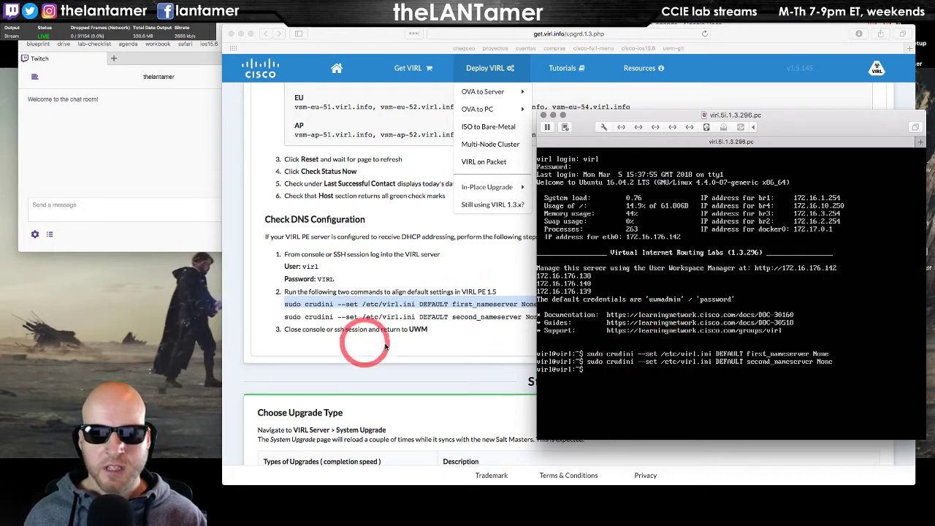
Read the Start Upgrade section of the instructions and open the System Upgrade page under VIRL Server in UWM.
click(456, 343)
scroll(458, 342, down, 2)
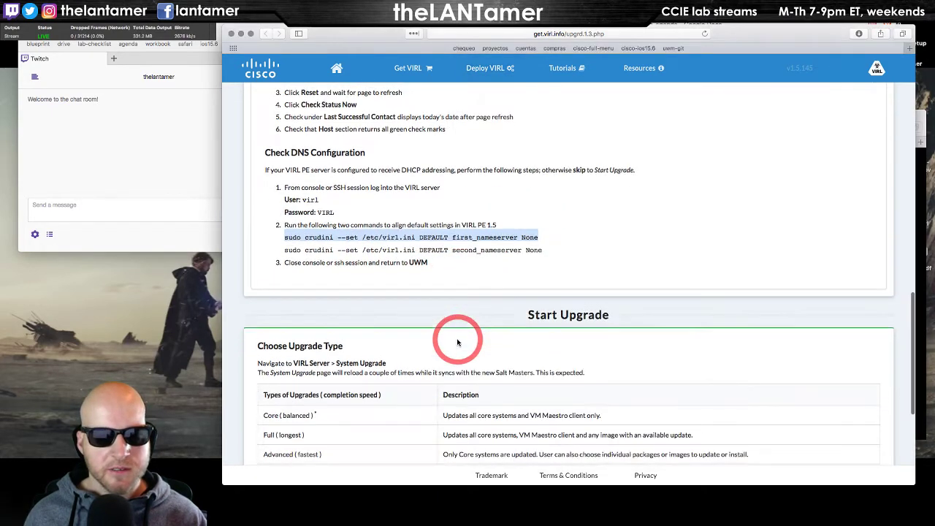
scroll(458, 343, down, 5)
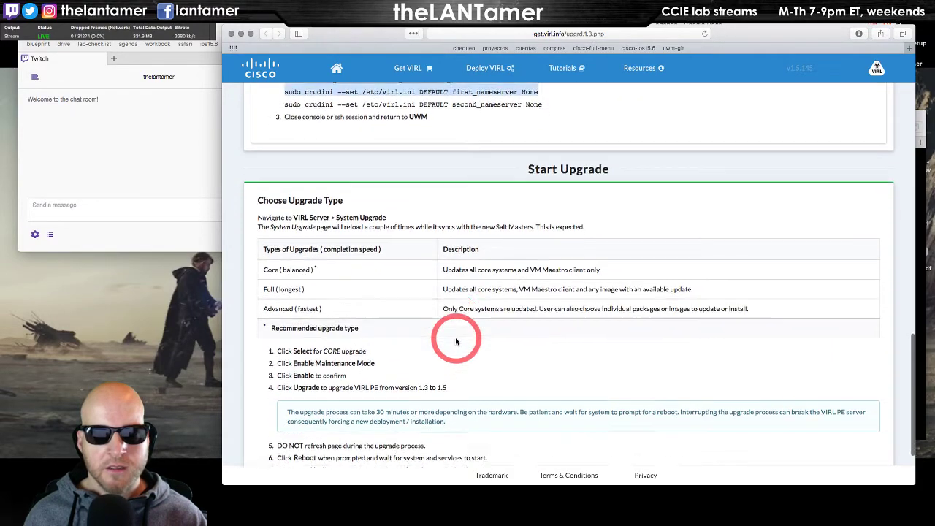
scroll(455, 340, down, 3)
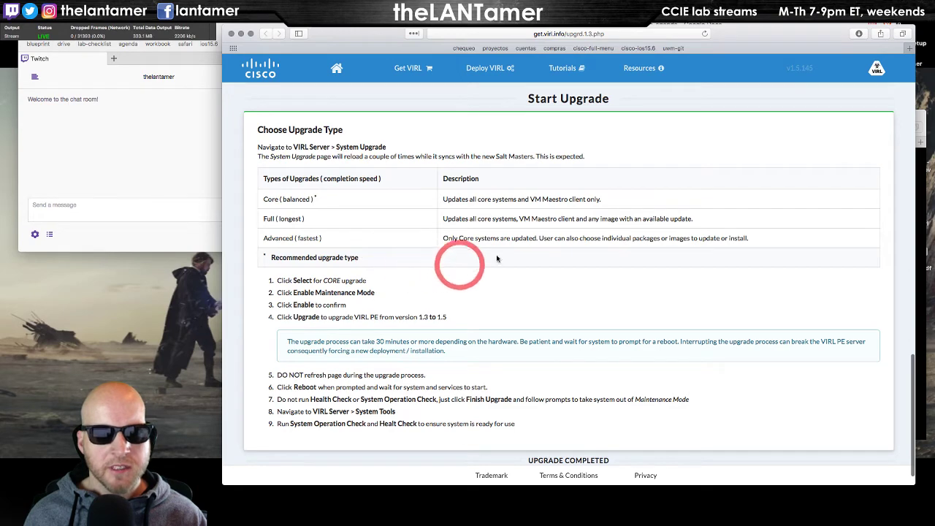
key(super+Tab)
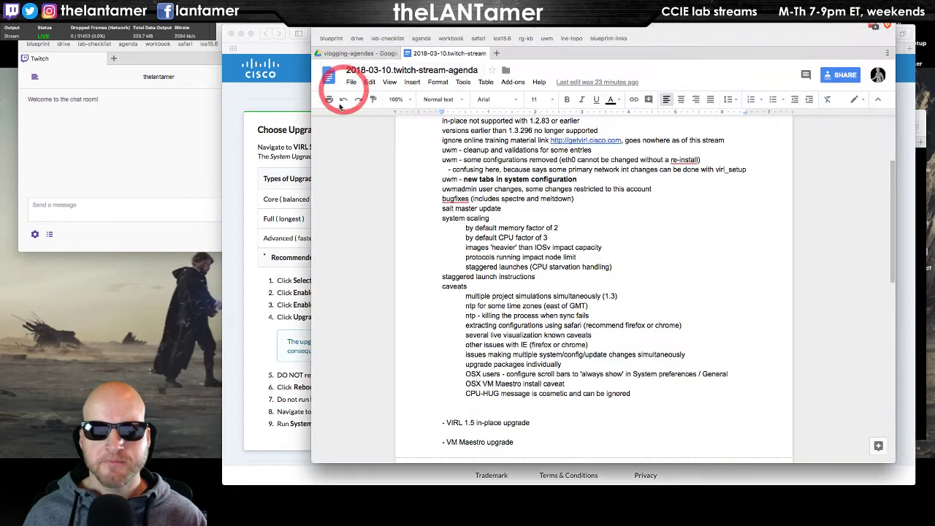
click(306, 175)
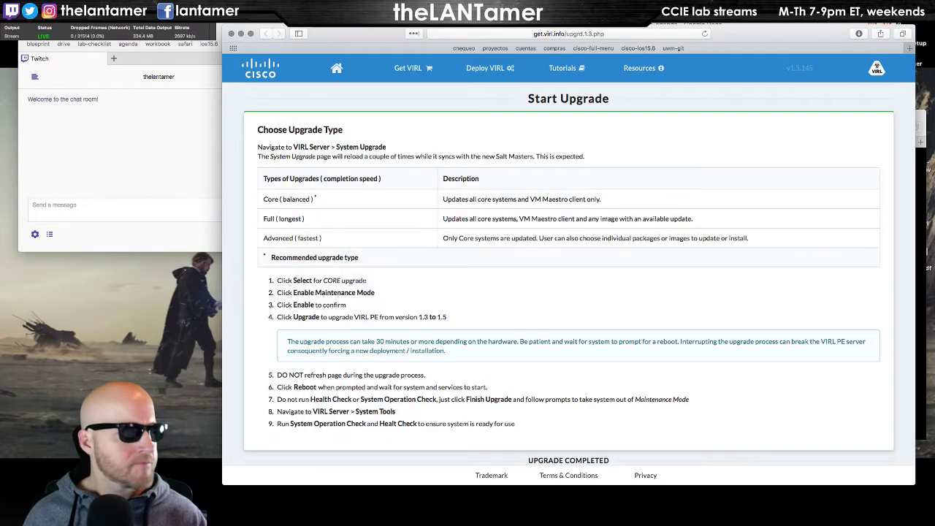
key(super+Tab)
drag(906, 277, 866, 178)
click(272, 430)
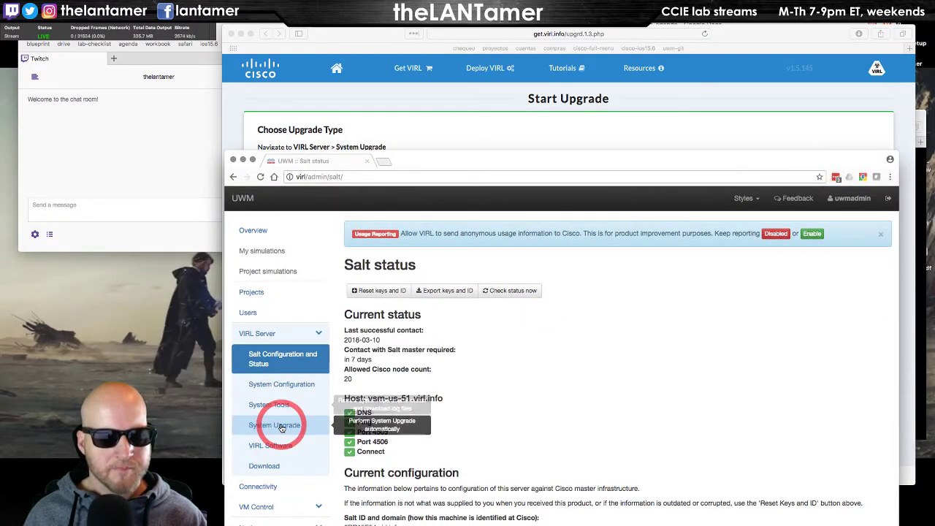
Arrange the upgrade instructions and the UWM System Upgrade window side by side, and compare the upgrade types.
drag(819, 48, 615, 55)
click(305, 206)
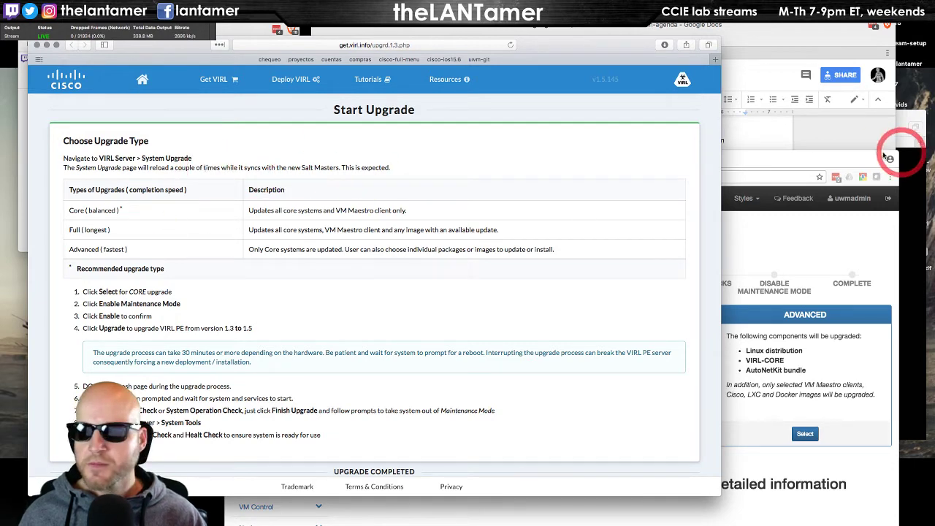
drag(884, 156, 862, 72)
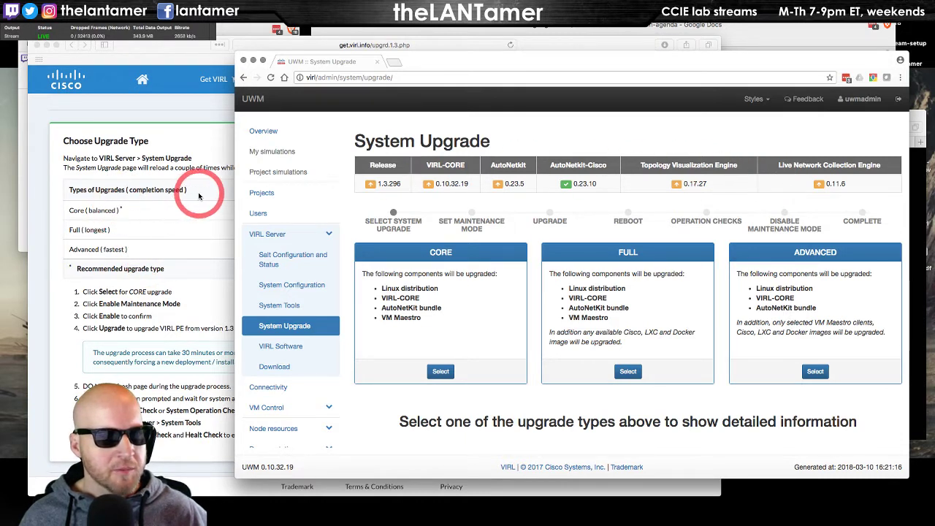
click(82, 287)
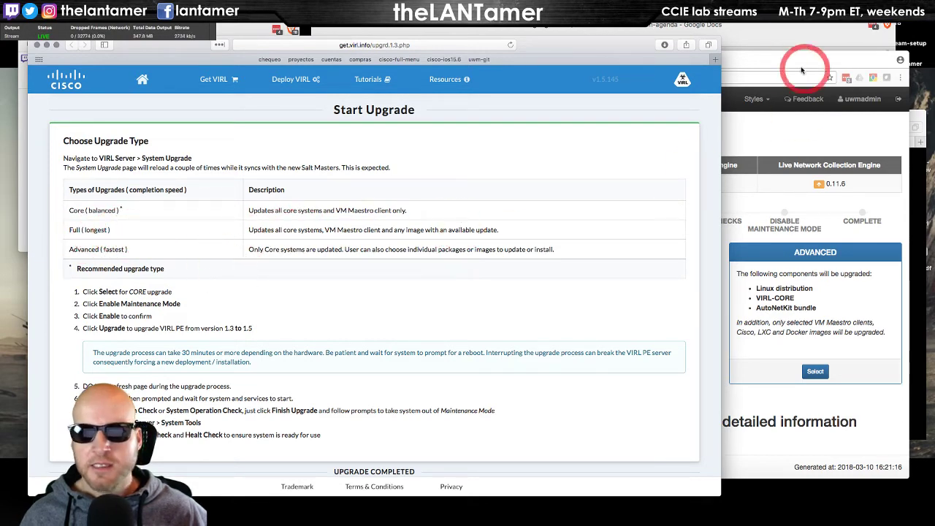
drag(799, 52, 792, 45)
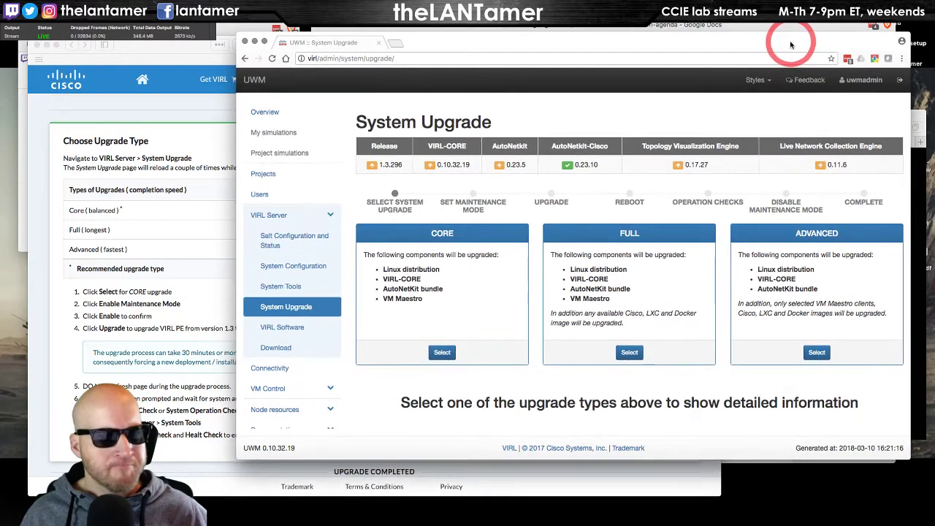
Select the Core upgrade type and review the VIRL packages with their current and available versions.
click(442, 353)
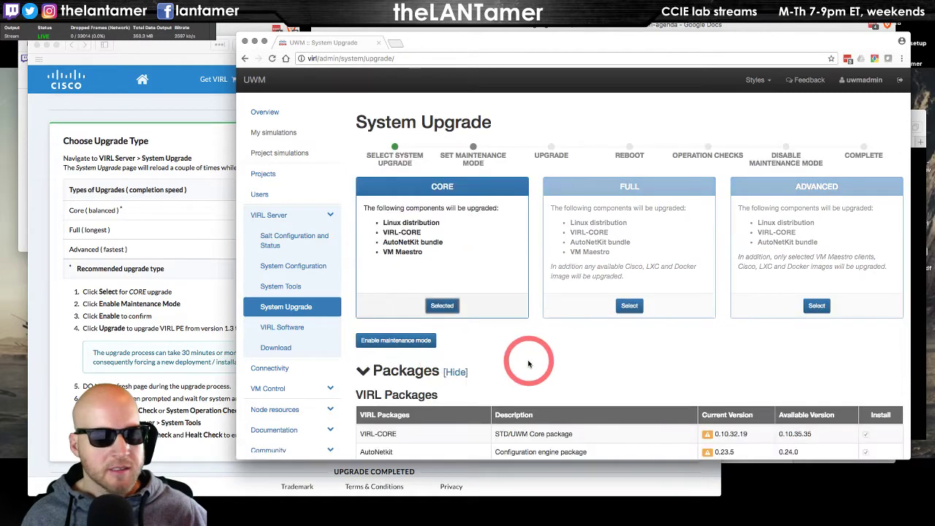
scroll(529, 363, down, 3)
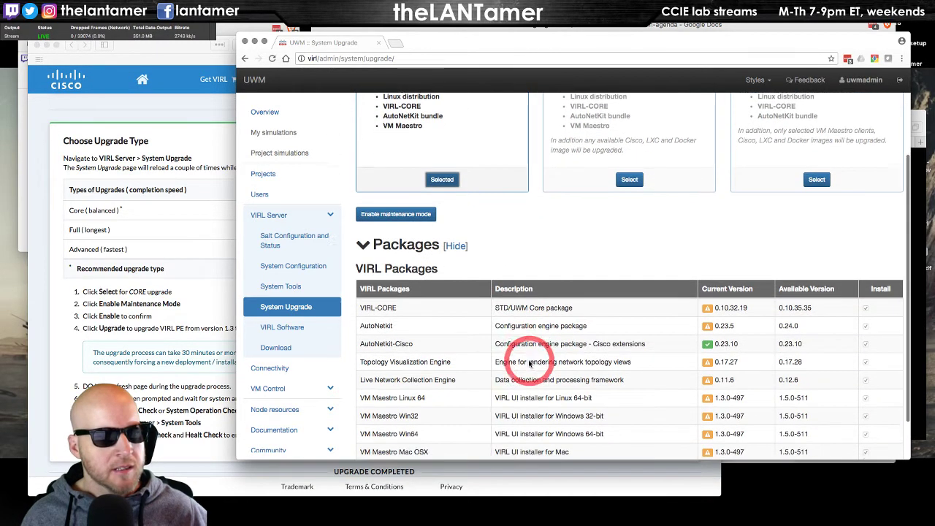
scroll(528, 363, down, 2)
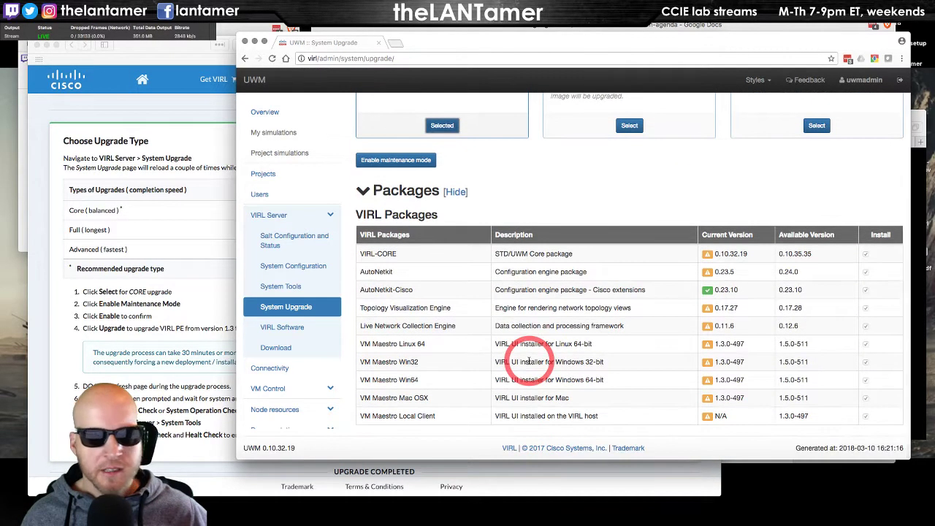
Enable maintenance mode without a message to users and dismiss the notice above the upgrade stages.
click(401, 162)
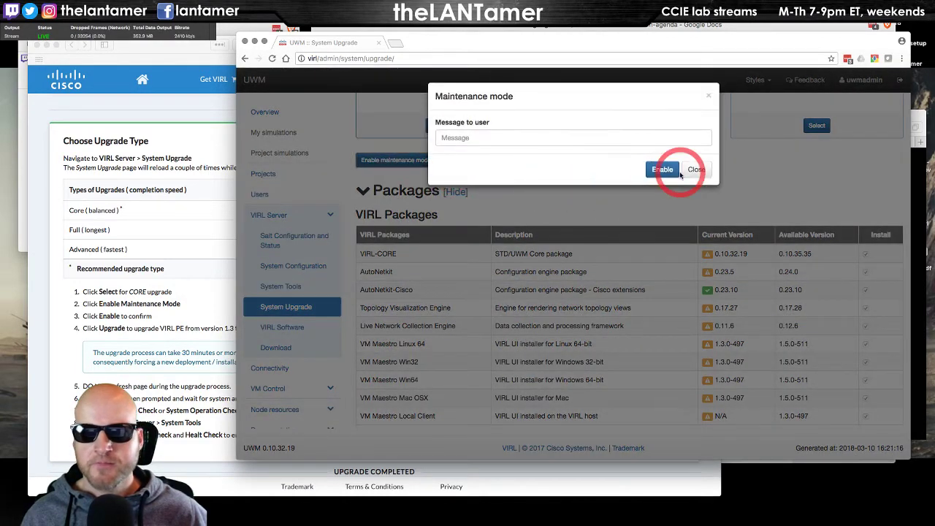
click(679, 172)
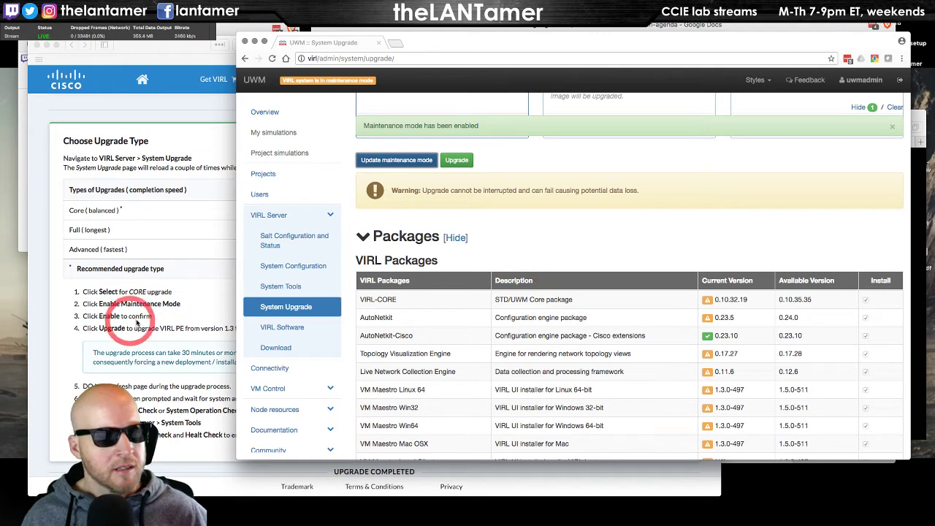
scroll(131, 310, up, 3)
scroll(132, 311, down, 2)
scroll(595, 284, up, 5)
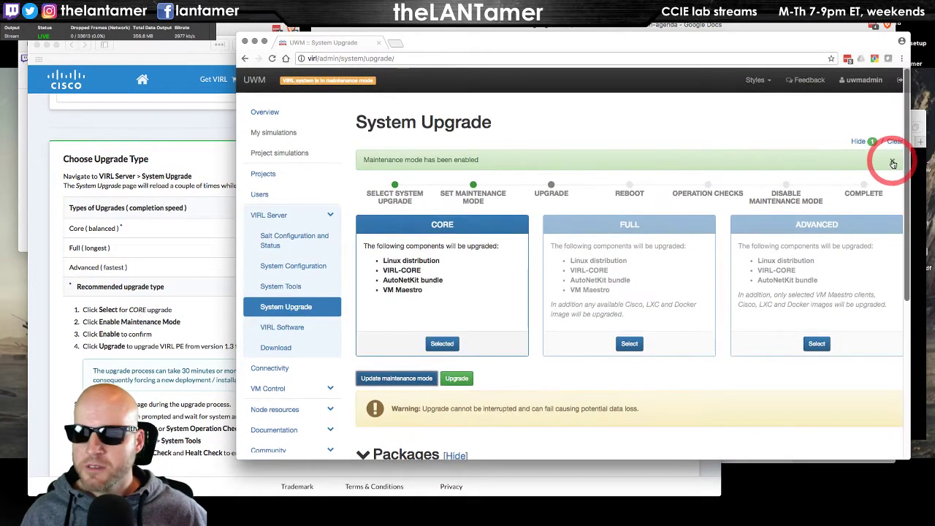
click(893, 163)
Recheck the package list and the upgrade instructions, and start the Core upgrade.
scroll(584, 344, down, 5)
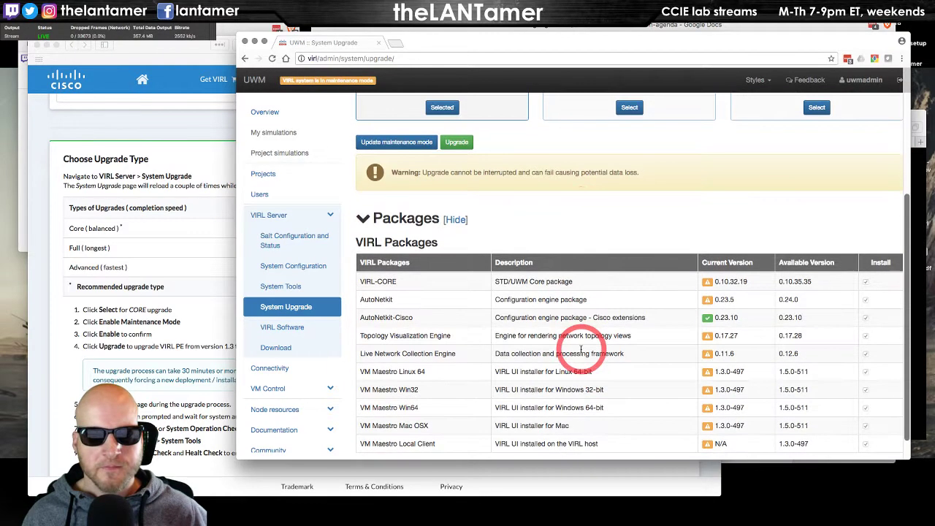
scroll(580, 349, down, 1)
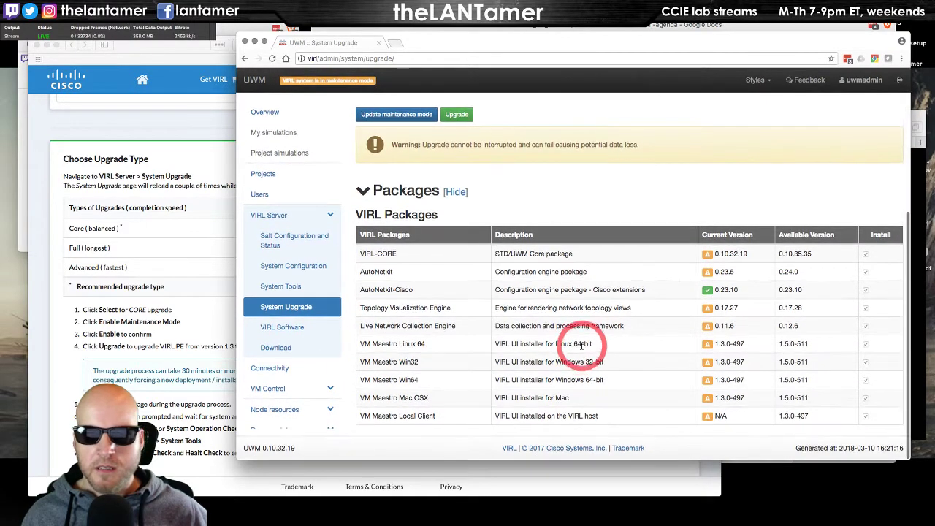
scroll(580, 343, up, 4)
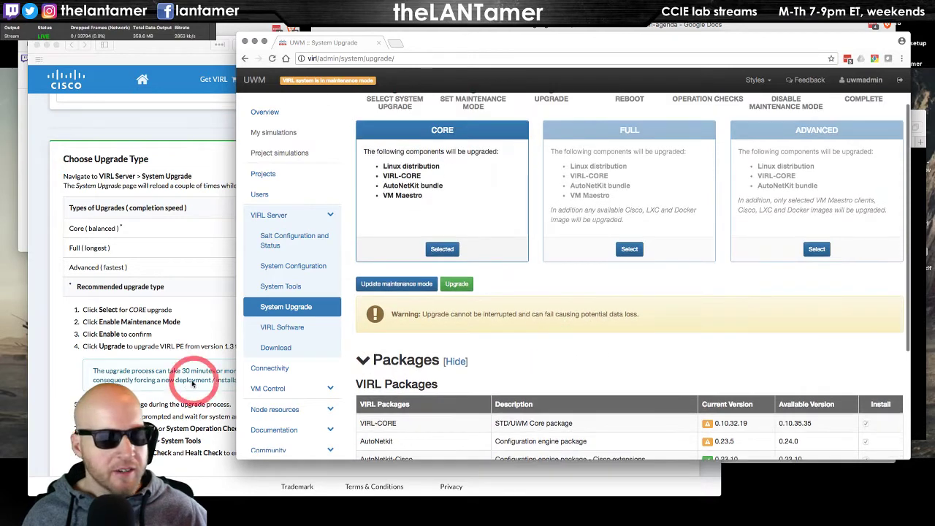
click(185, 328)
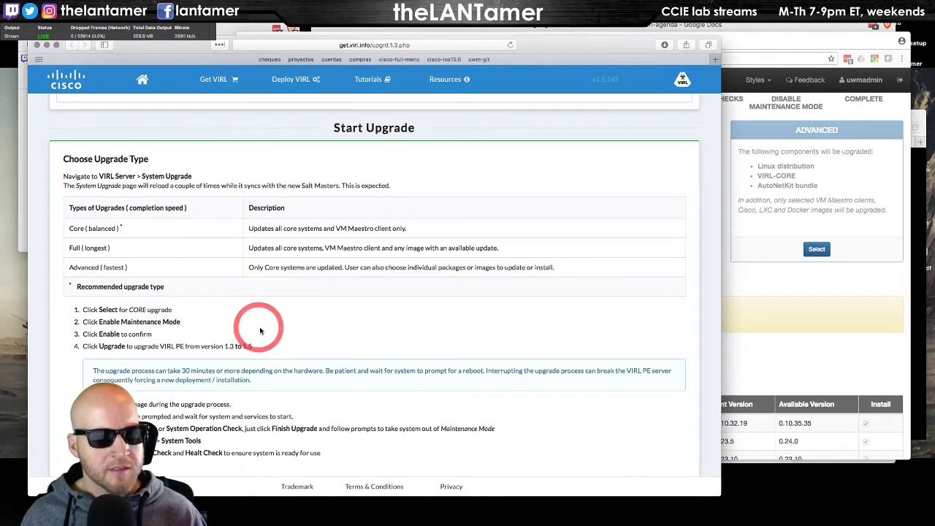
key(super+Tab)
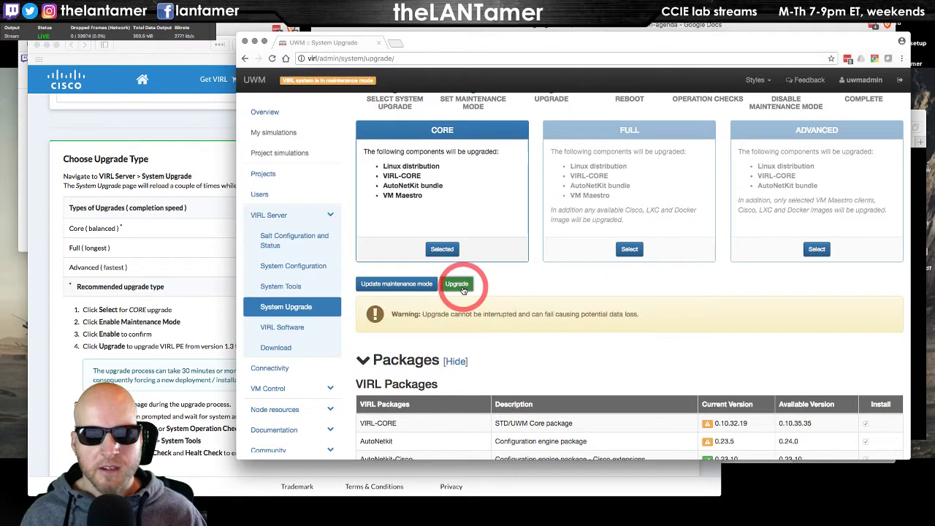
scroll(526, 302, up, 2)
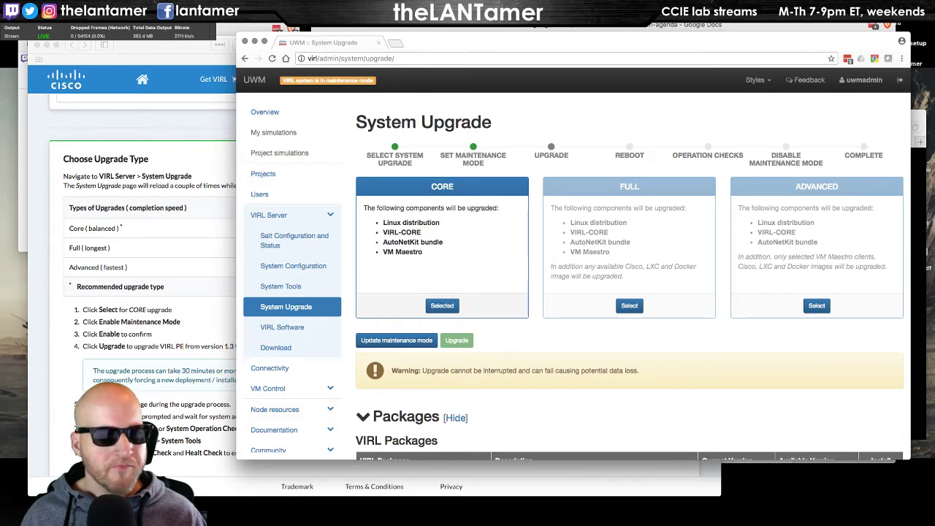
Reread the instructions on upgrade duration, refreshing and rebooting, and return to UWM to check the upgrade's progress.
click(140, 398)
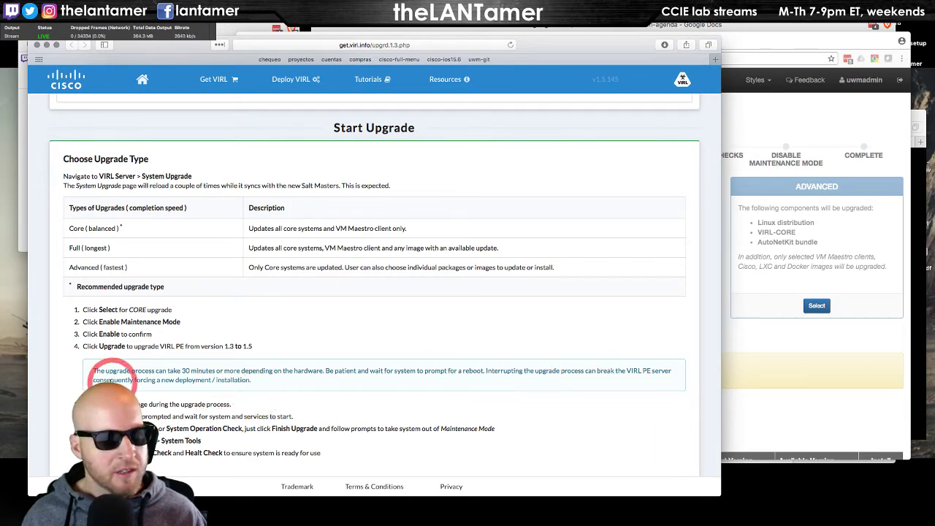
key(super+grave)
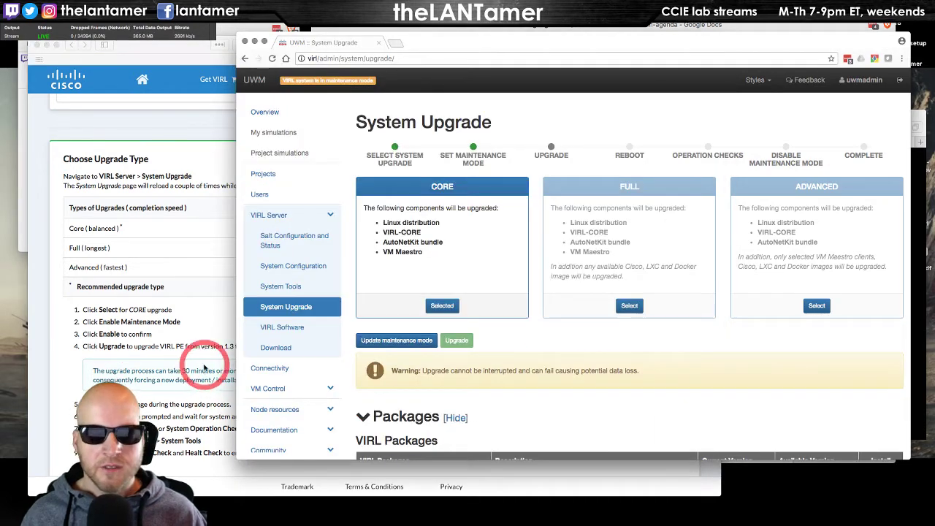
click(162, 411)
key(super+grave)
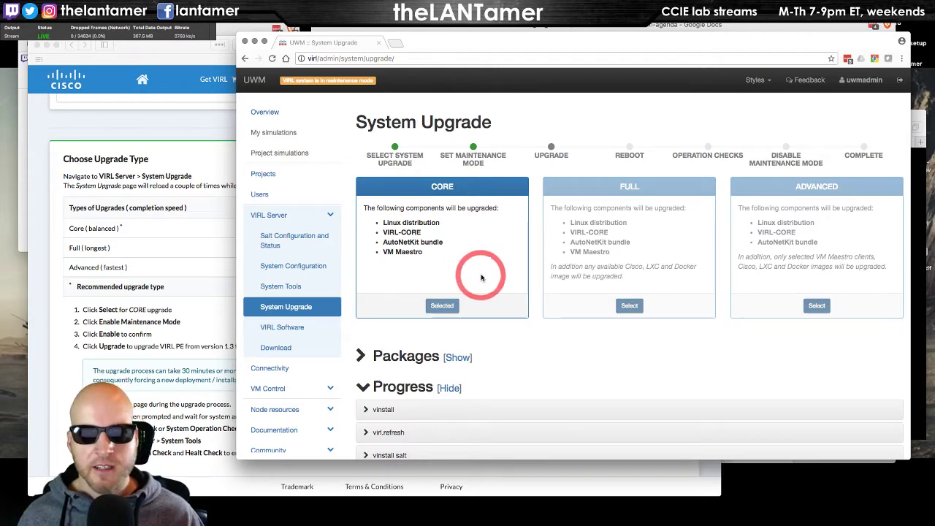
Expand the VIRL package list on the System Upgrade page and check the upgrade's progress stages.
scroll(517, 278, down, 3)
scroll(517, 278, down, 2)
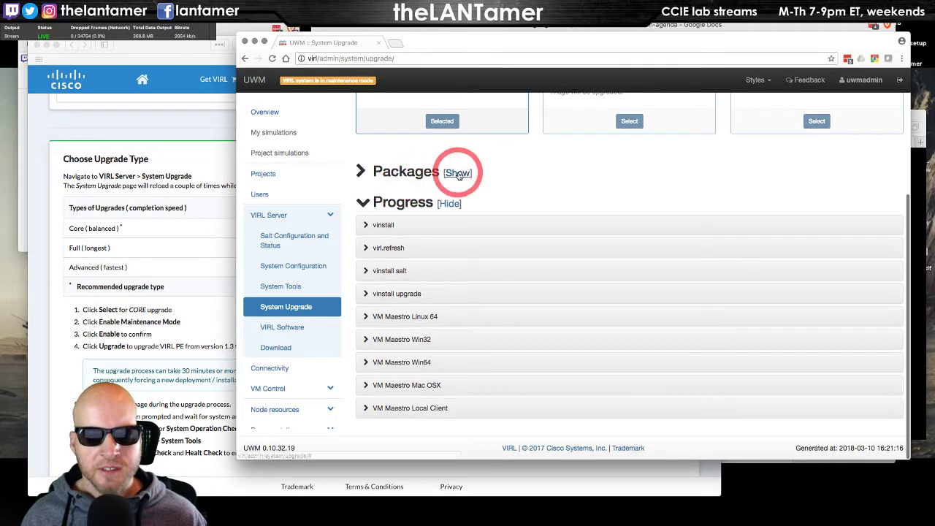
click(460, 173)
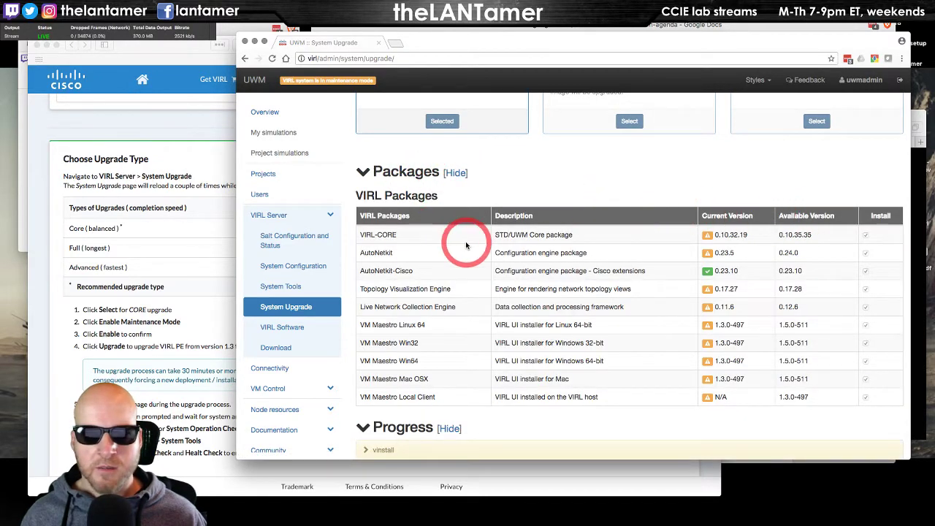
scroll(457, 243, down, 5)
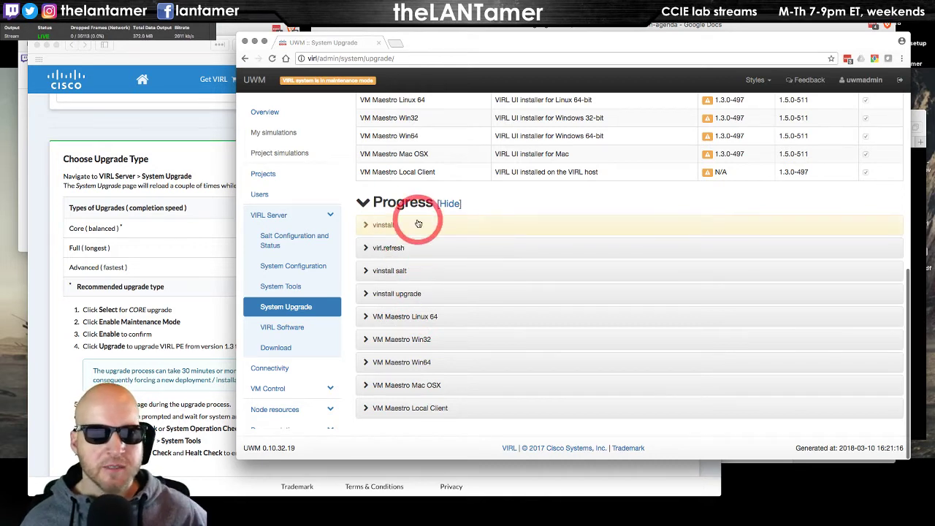
Bring the Twitch chat forward, move the UWM browser window clear of it, and switch to the stream agenda in Google Docs.
click(232, 31)
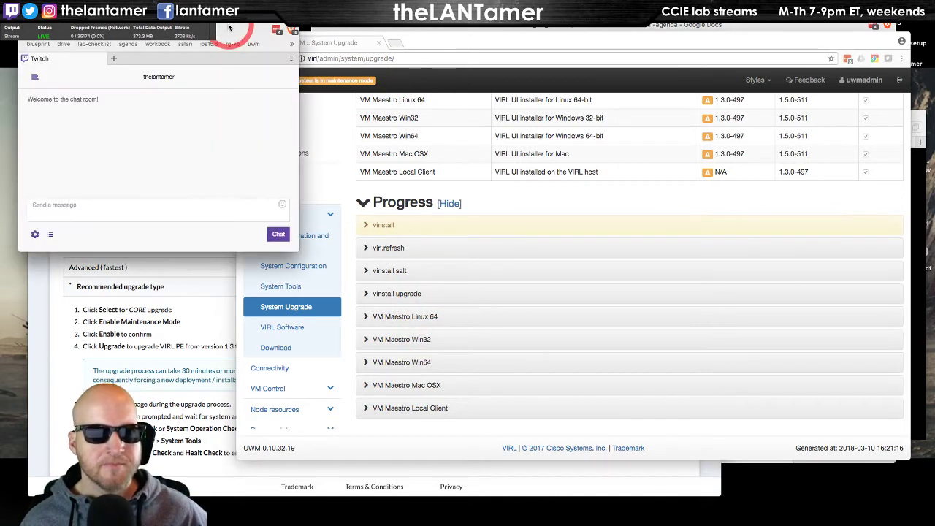
drag(515, 34, 583, 72)
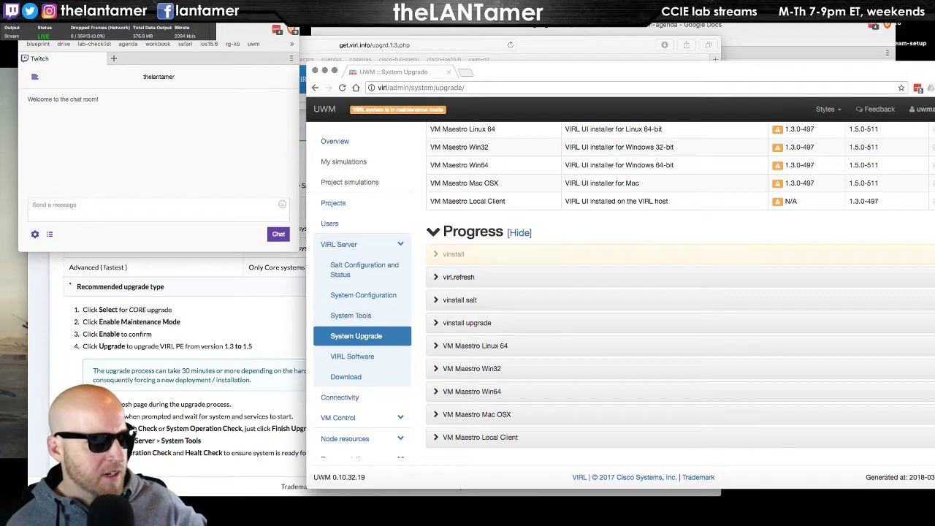
key(super+Tab)
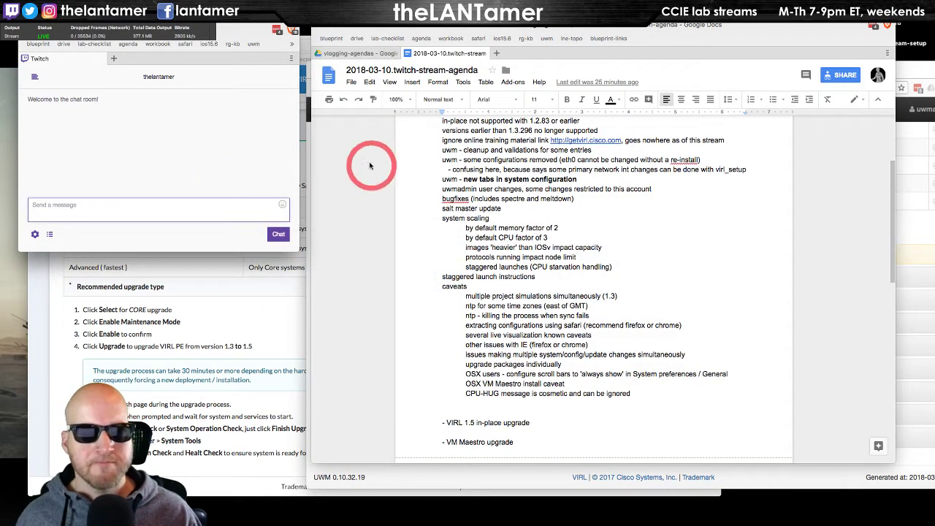
Read the agenda notes on the salt master update, the default memory and CPU scaling factors, and heavier images.
click(608, 236)
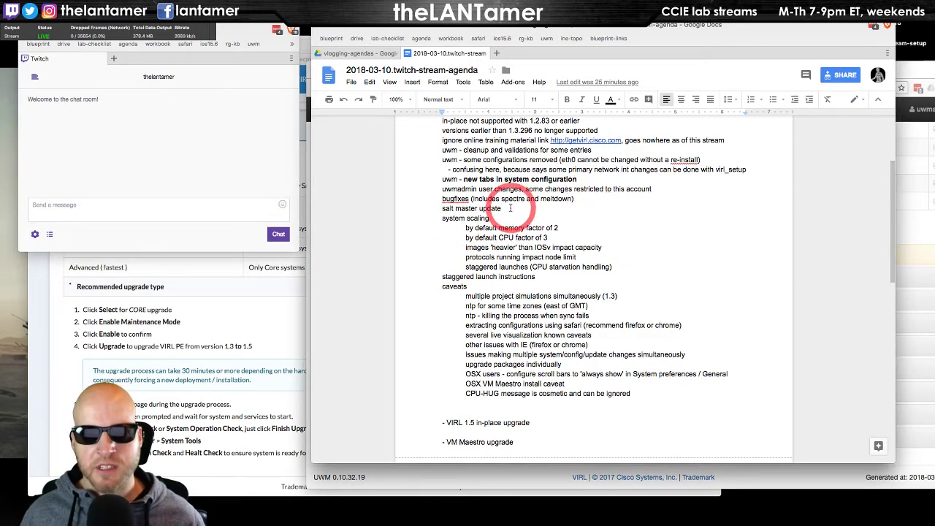
triple_click(457, 208)
click(501, 208)
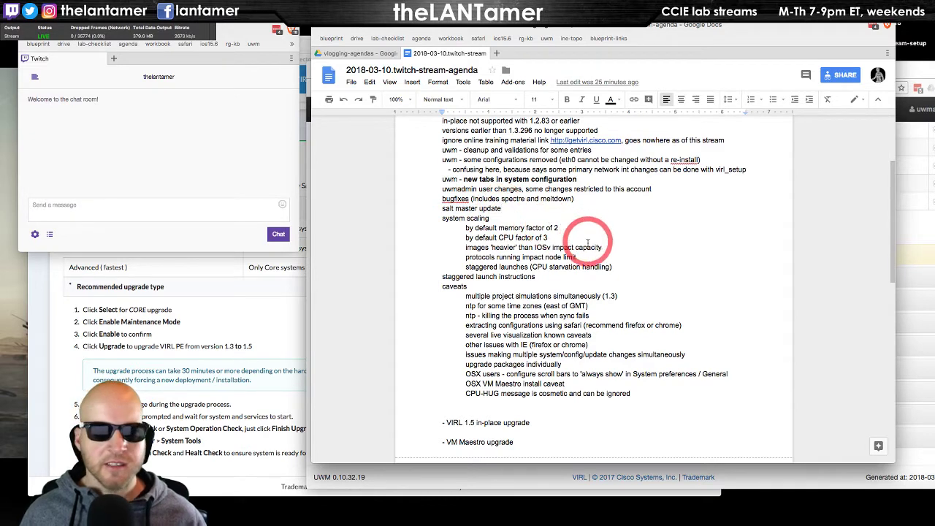
drag(246, 31, 235, 29)
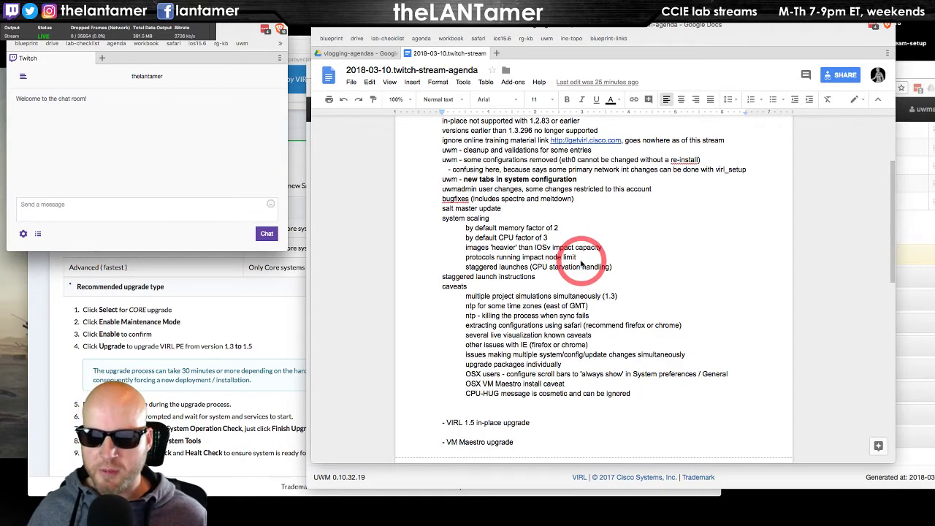
click(574, 211)
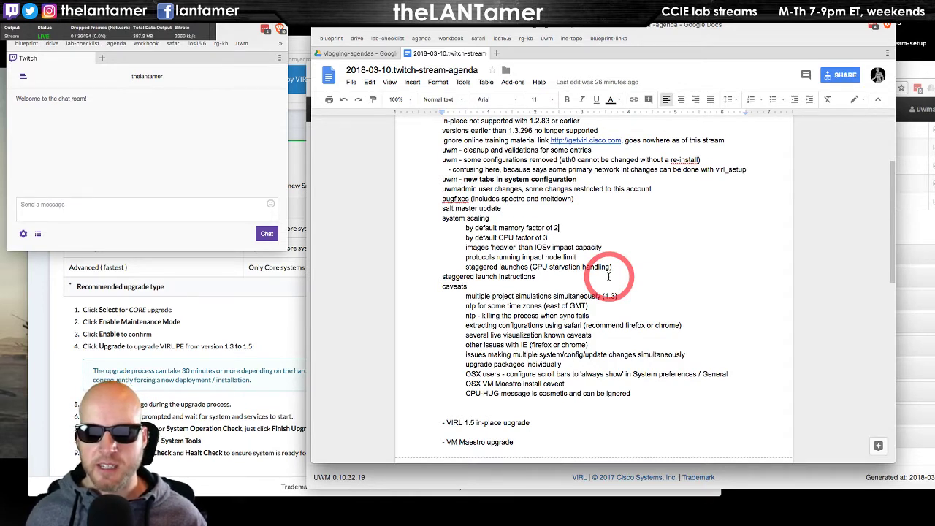
click(607, 247)
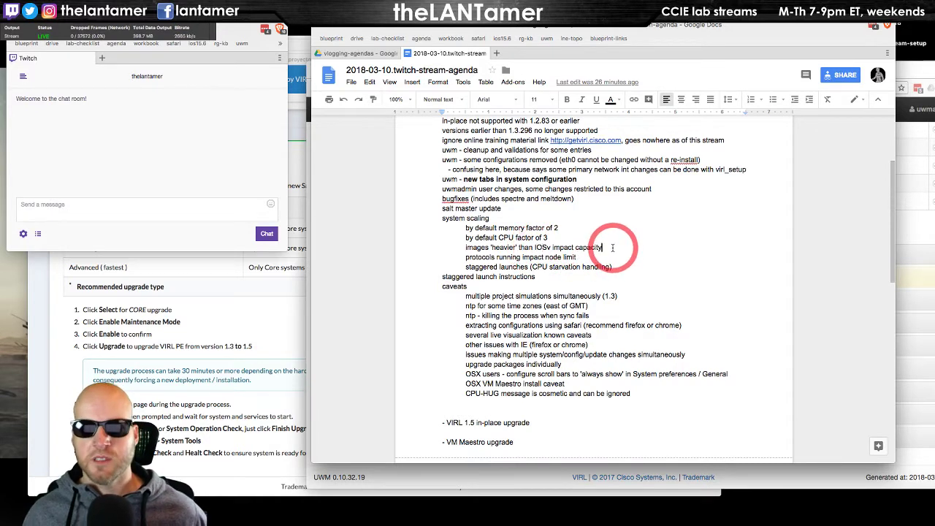
Shrink the Twitch chat window at its corner and return to the system scaling notes in the agenda.
click(283, 248)
drag(283, 250, 244, 229)
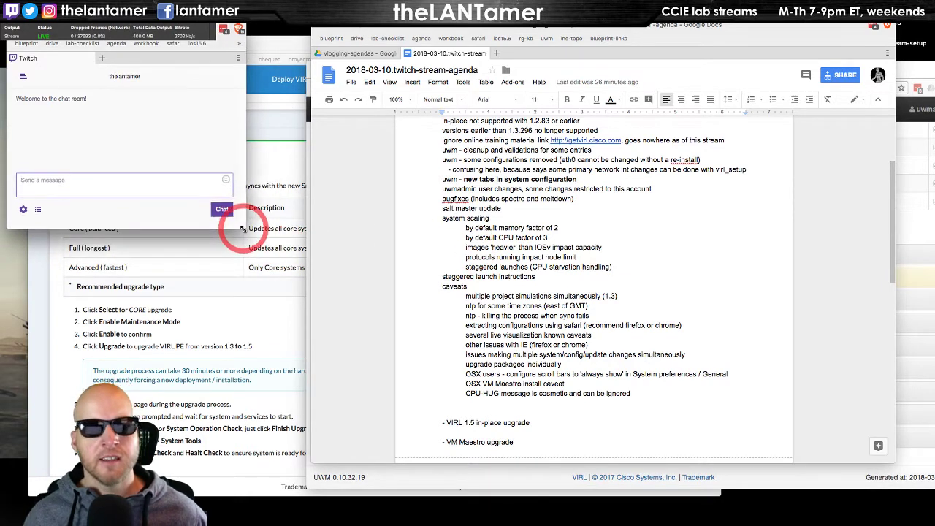
click(606, 246)
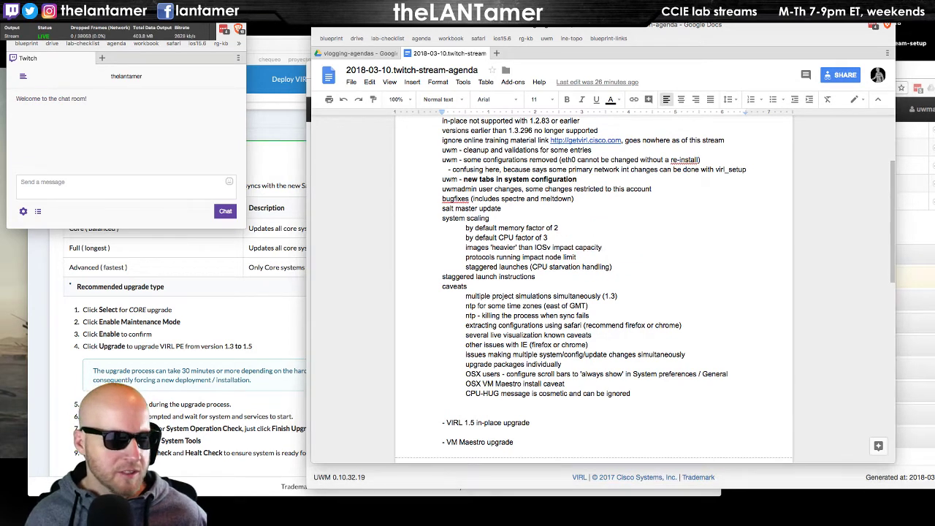
Read the agenda note on staggered launches and CPU starvation handling.
click(617, 267)
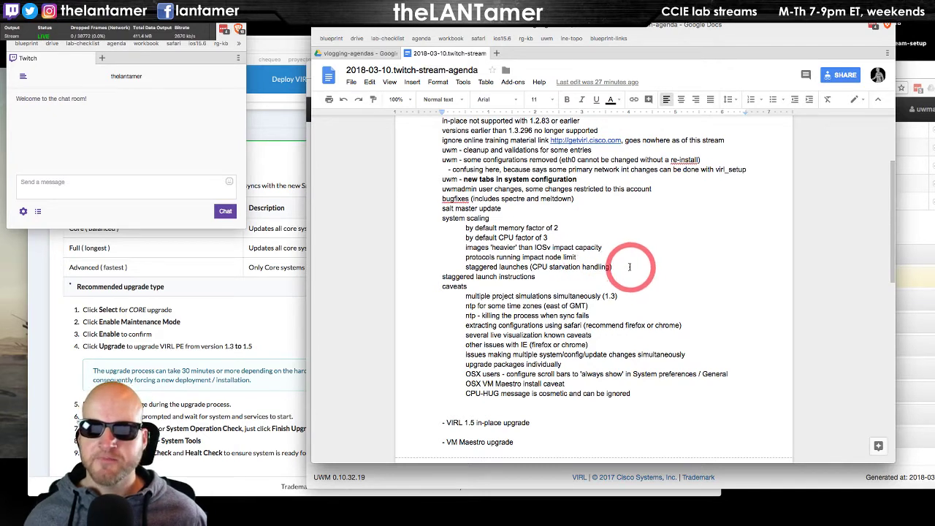
click(465, 266)
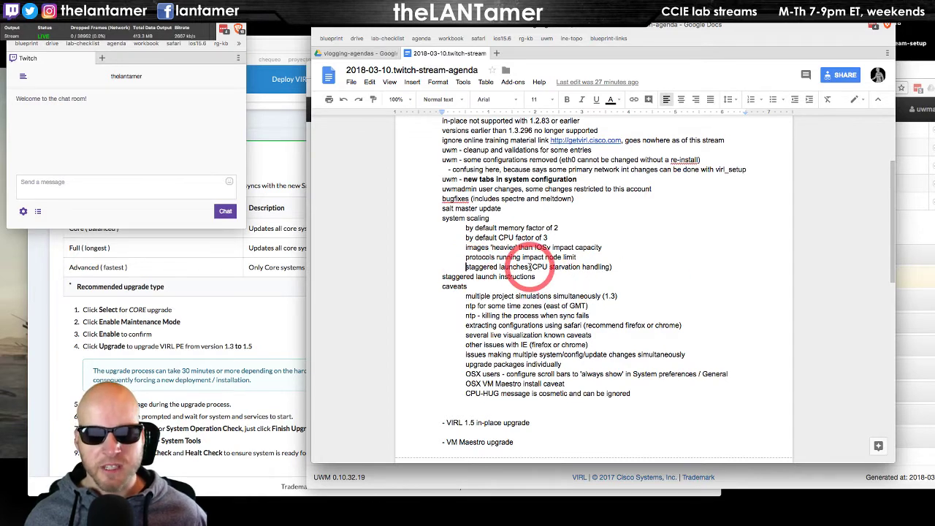
click(526, 267)
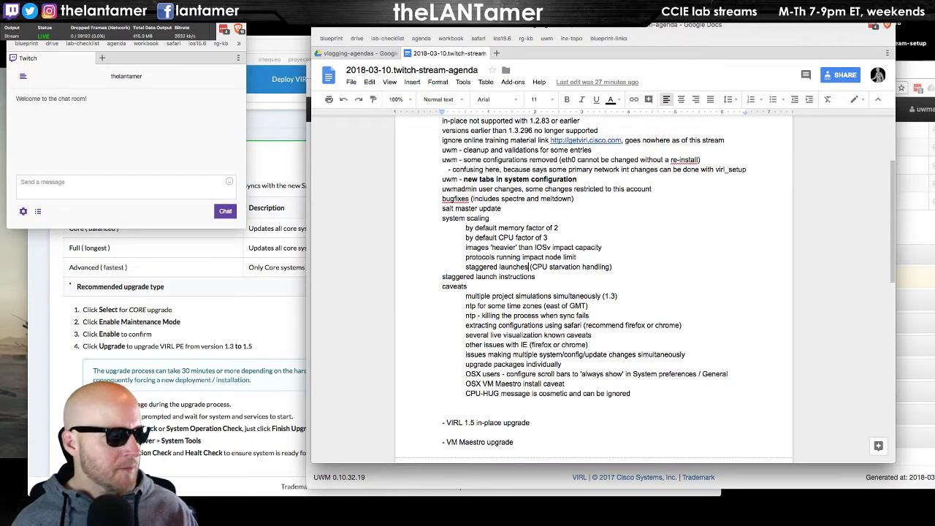
Switch to DOC-34340.pdf in Preview and find the VIRL PE System Scaling section on page 11.
key(super+Tab)
key(super+Tab)
key(super+Tab)
key(super+Tab)
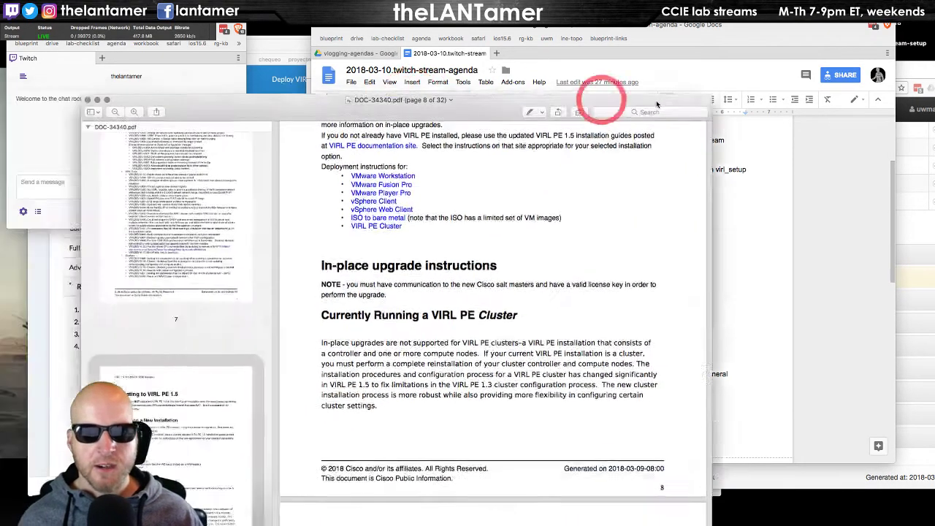
scroll(589, 315, down, 20)
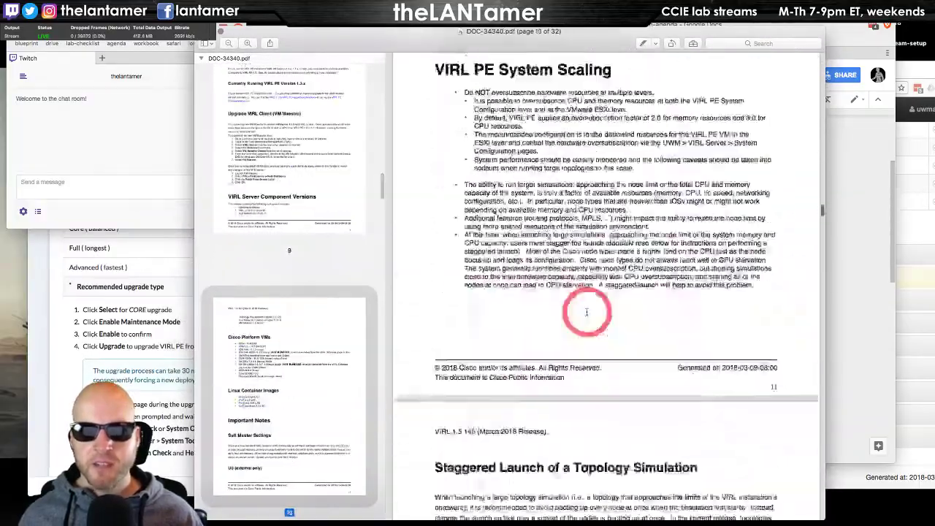
scroll(589, 316, up, 10)
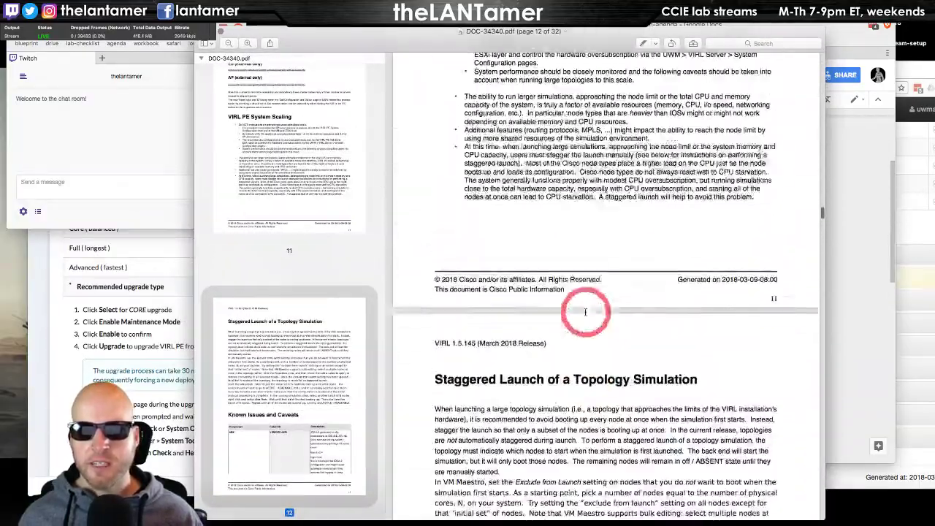
scroll(584, 312, down, 2)
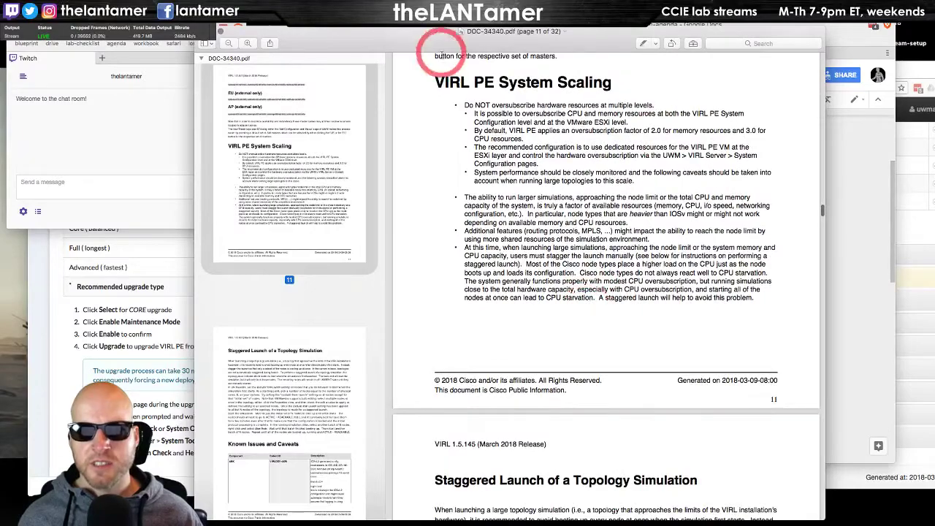
drag(616, 82, 426, 80)
click(584, 83)
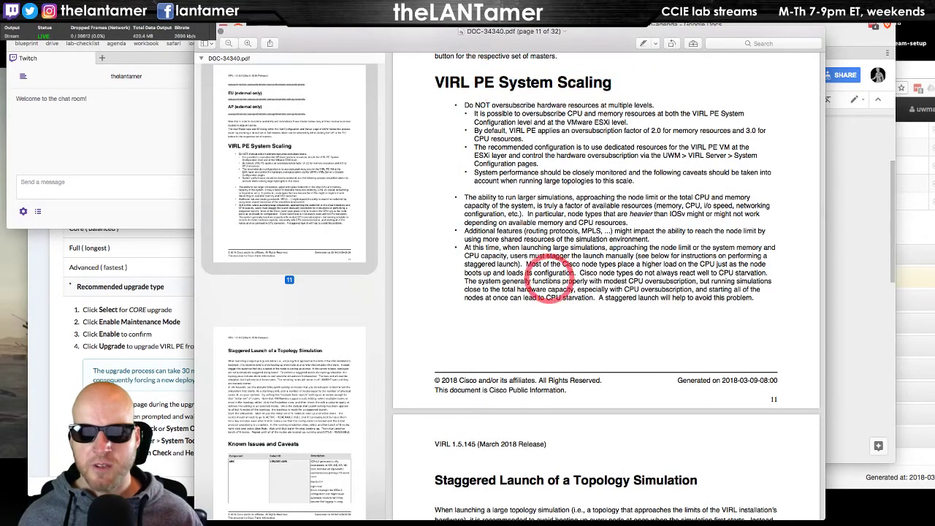
Read the last System Scaling bullets on staggering large simulations, and move the PDF window clear of the Twitch chat.
scroll(553, 280, down, 3)
scroll(538, 169, down, 2)
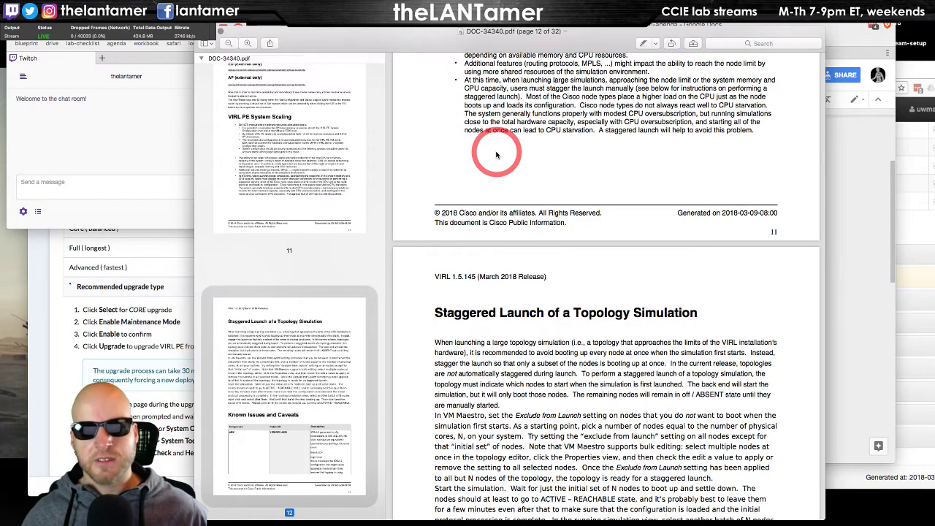
drag(423, 42, 482, 41)
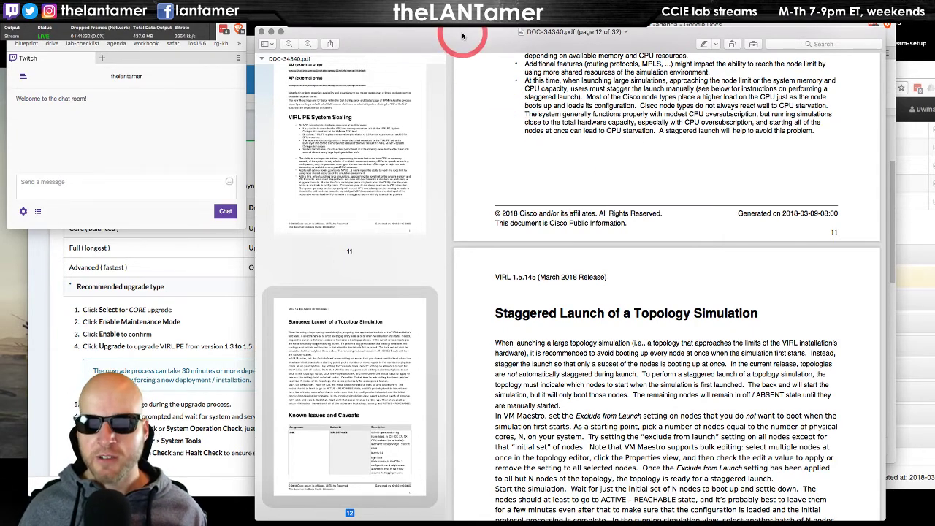
drag(462, 36, 475, 33)
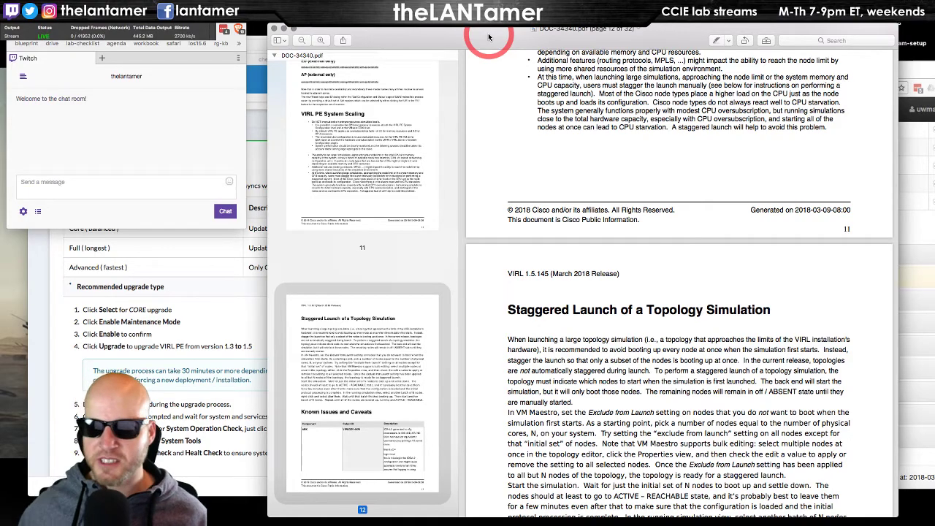
drag(490, 36, 447, 29)
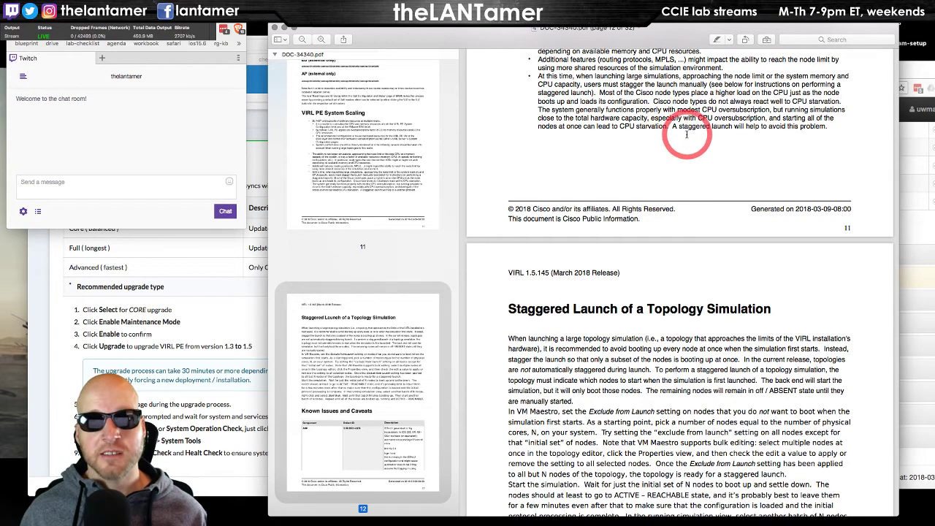
drag(438, 31, 451, 29)
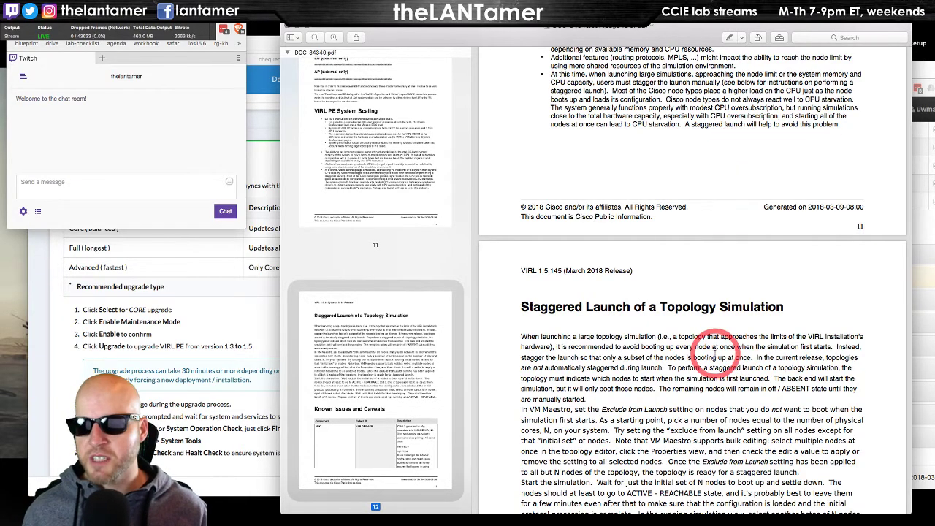
Read the Staggered Launch of a Topology Simulation instructions through to the start of Known Issues and Caveats.
scroll(719, 356, down, 5)
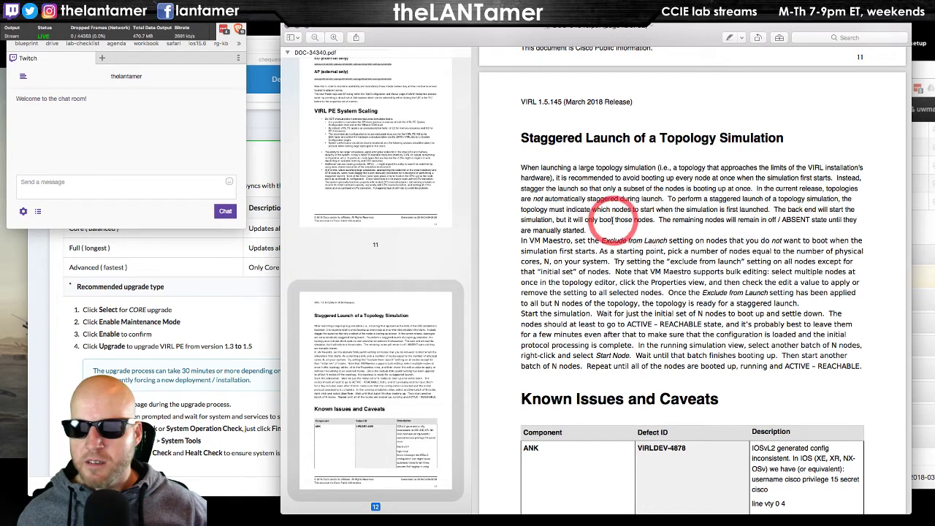
scroll(635, 197, down, 3)
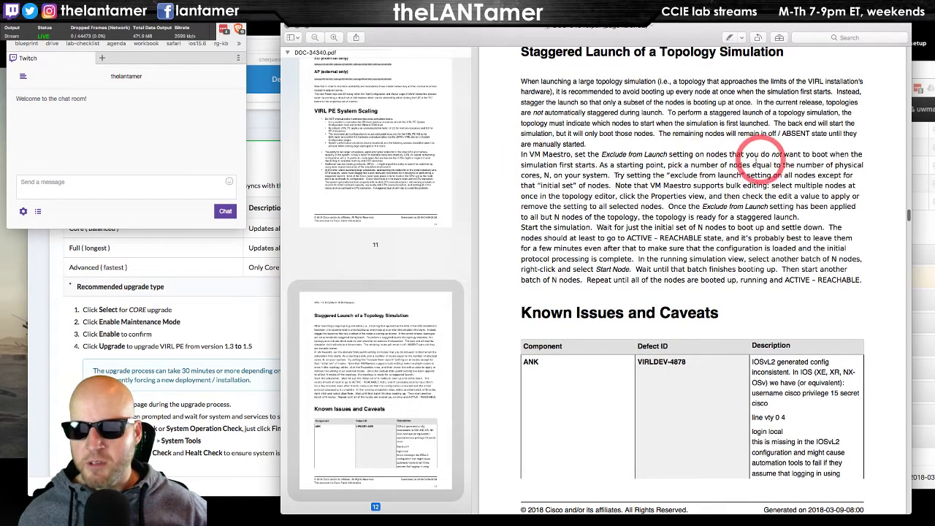
scroll(646, 227, down, 2)
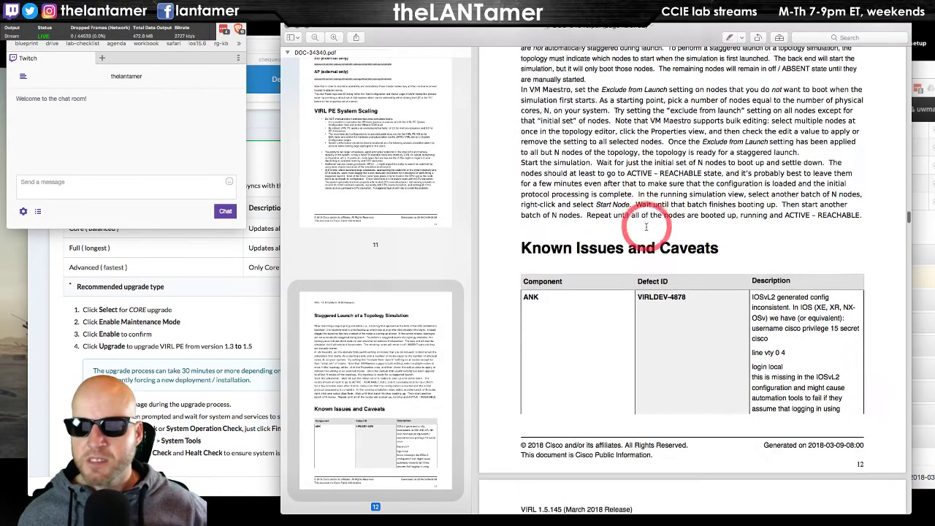
scroll(646, 227, down, 3)
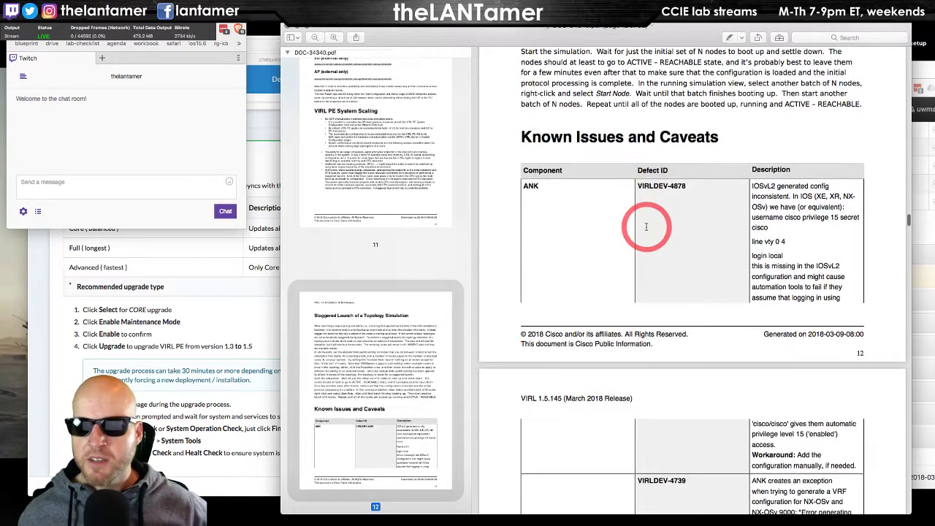
scroll(646, 227, down, 2)
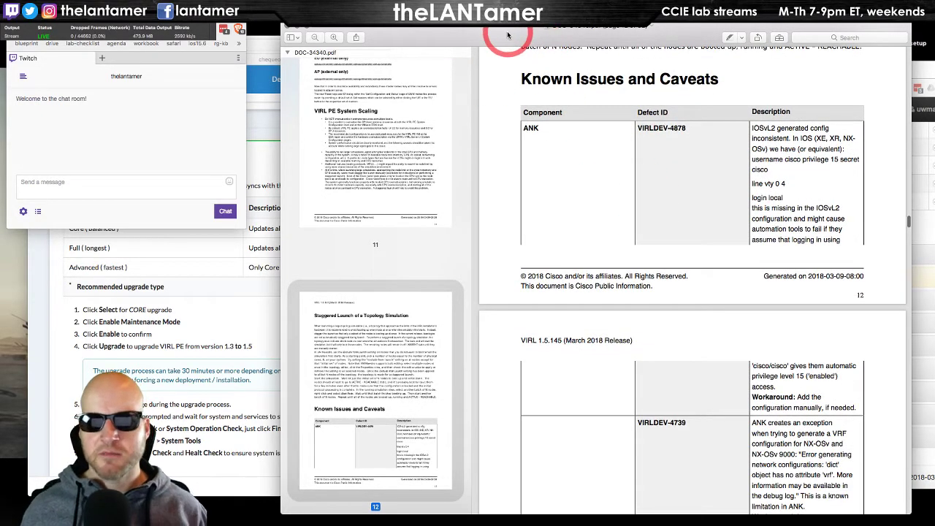
Switch back to the Google Docs agenda and review the CPU starvation and staggered launch instructions entries.
key(super+Tab)
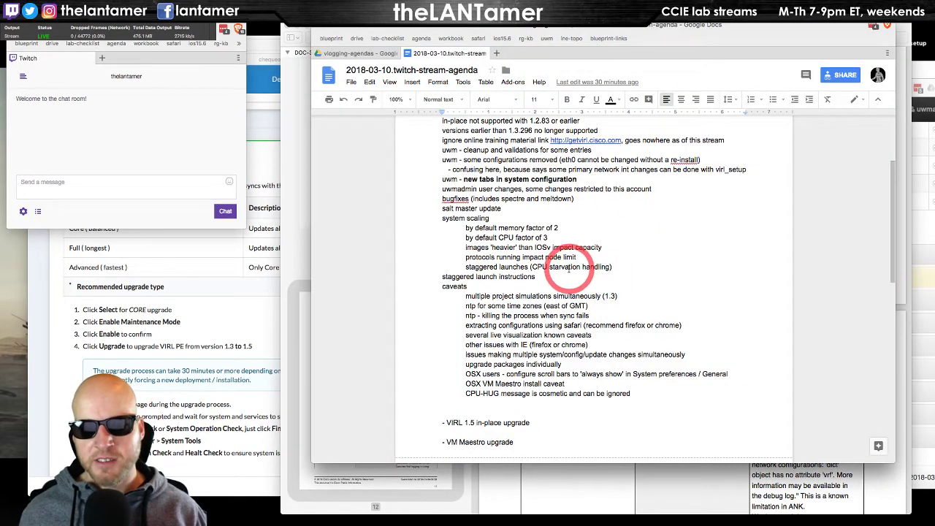
drag(581, 267, 531, 266)
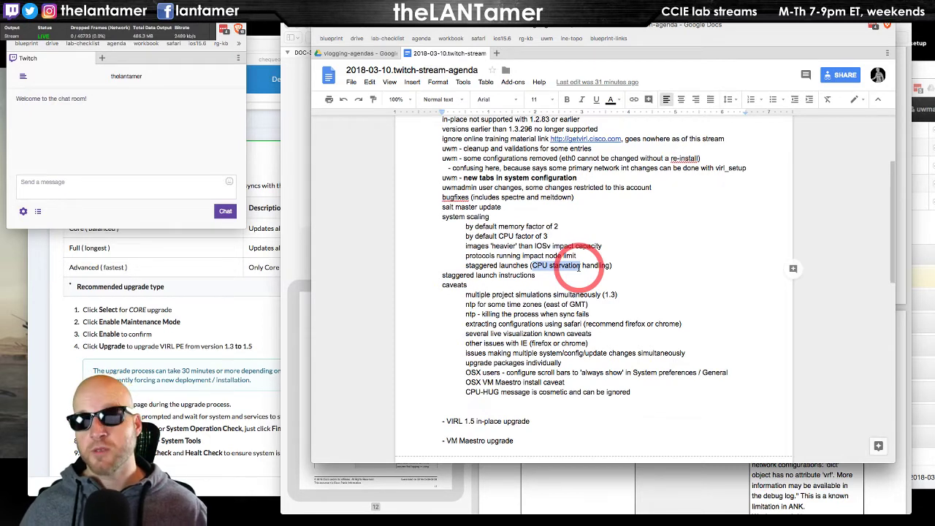
click(628, 266)
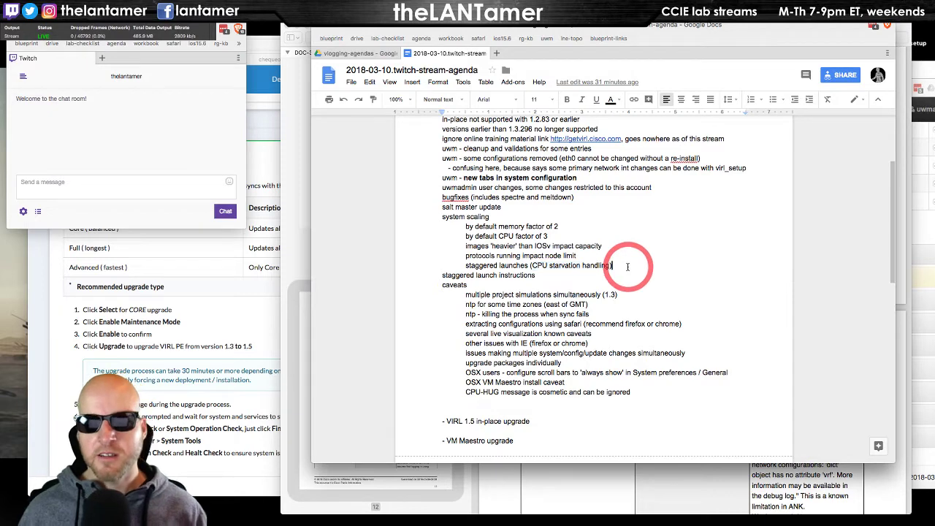
click(549, 276)
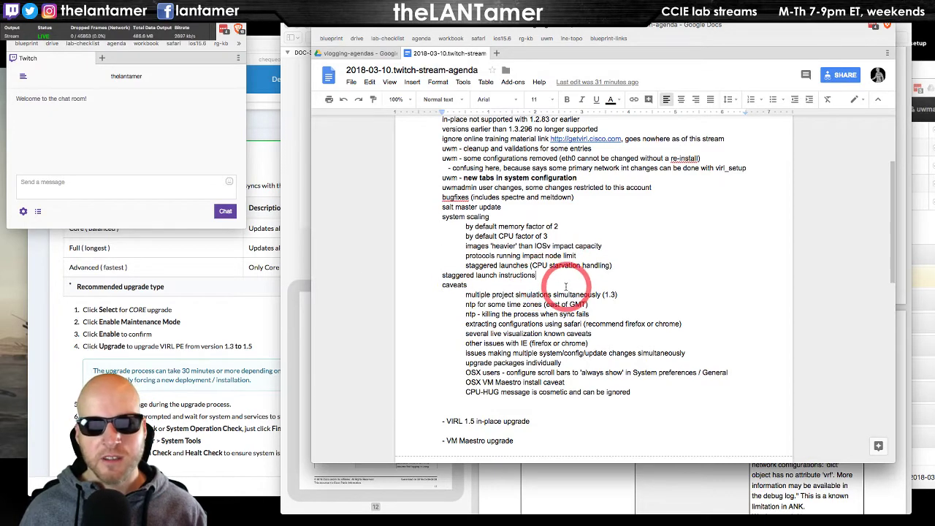
Go to the caveats list in the agenda, and bring the DOC-34340.pdf window forward in Preview.
scroll(562, 289, down, 3)
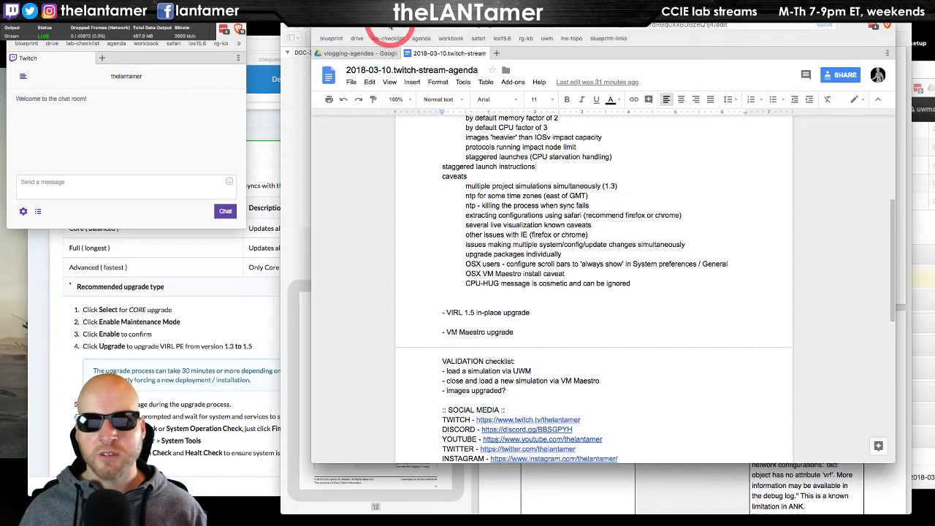
drag(387, 33, 418, 35)
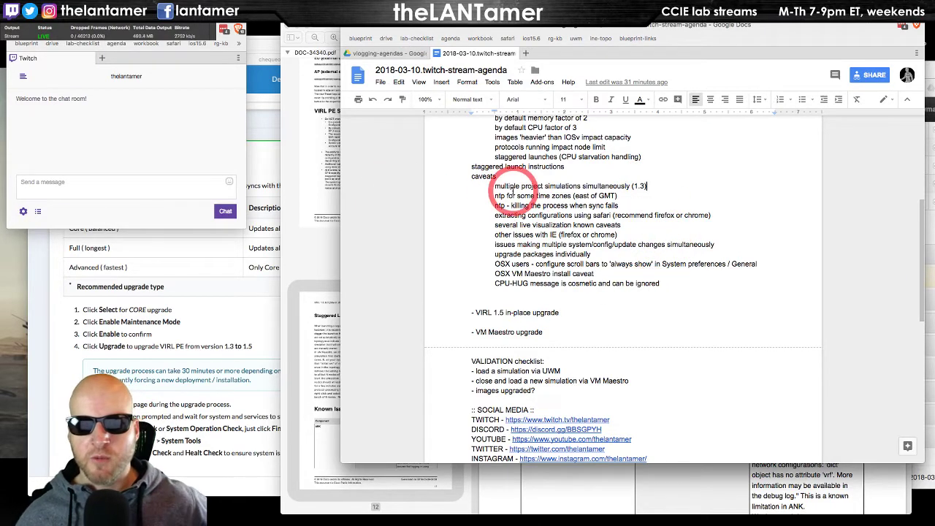
click(304, 208)
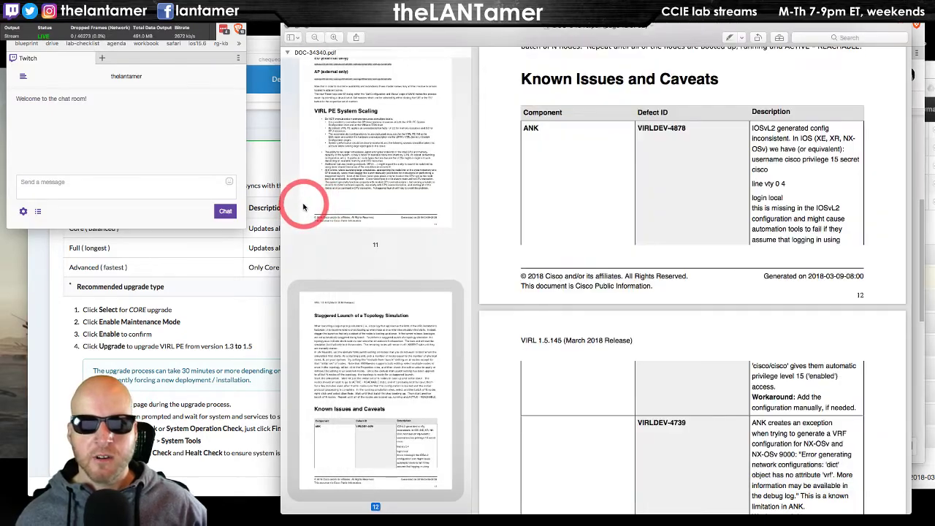
Skim the Known Issues and Caveats table in the release notes, from the ANK entries on page 12 onward.
scroll(608, 276, down, 15)
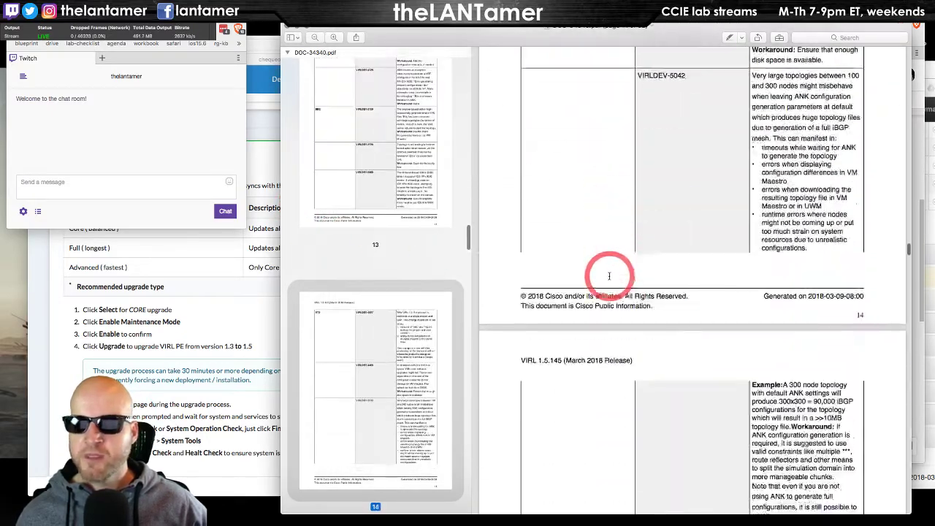
scroll(608, 276, down, 20)
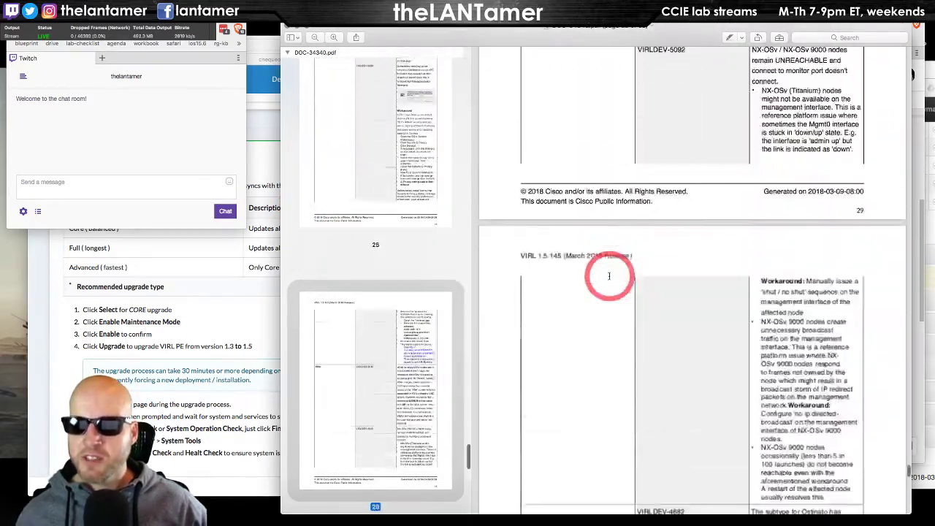
scroll(609, 276, down, 20)
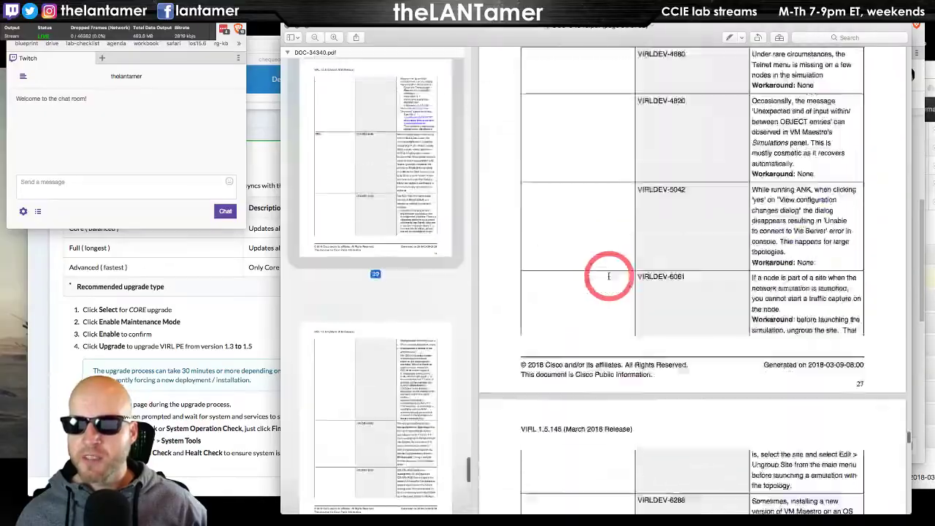
scroll(608, 276, up, 20)
scroll(609, 279, down, 20)
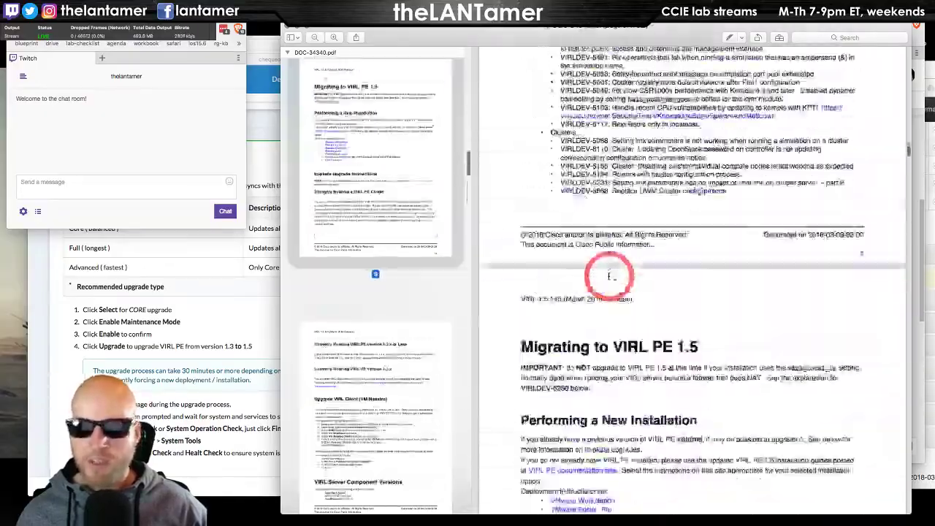
scroll(608, 279, down, 20)
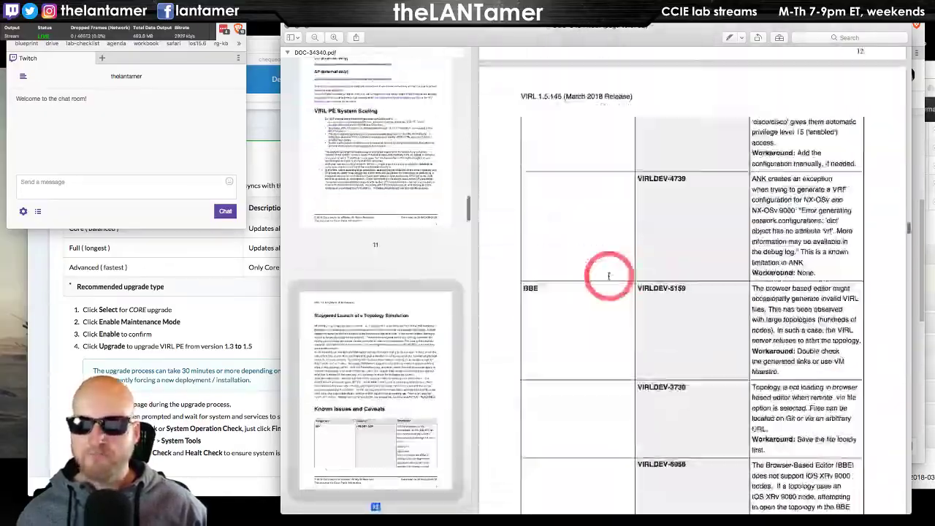
Read the system update and VM Maestro caveats on pages 24 to 28, and close the release notes PDF.
scroll(608, 279, down, 10)
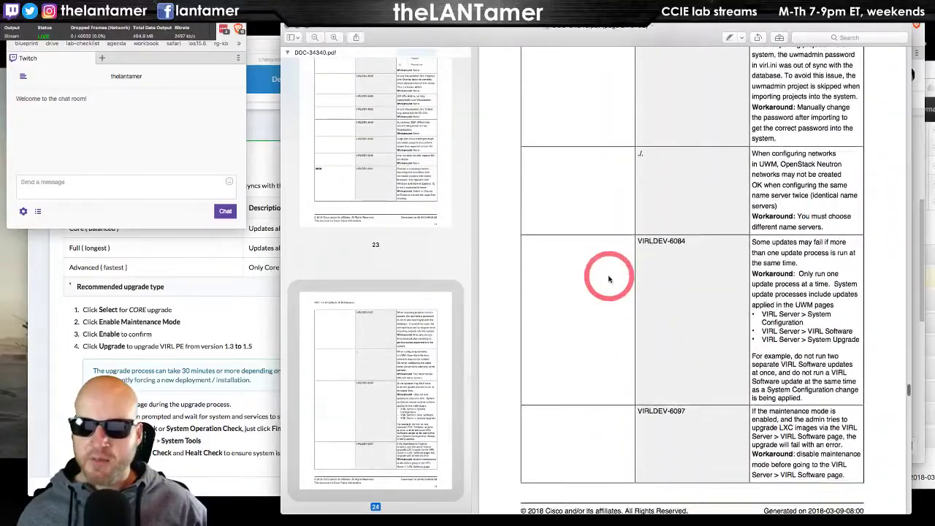
scroll(608, 279, down, 10)
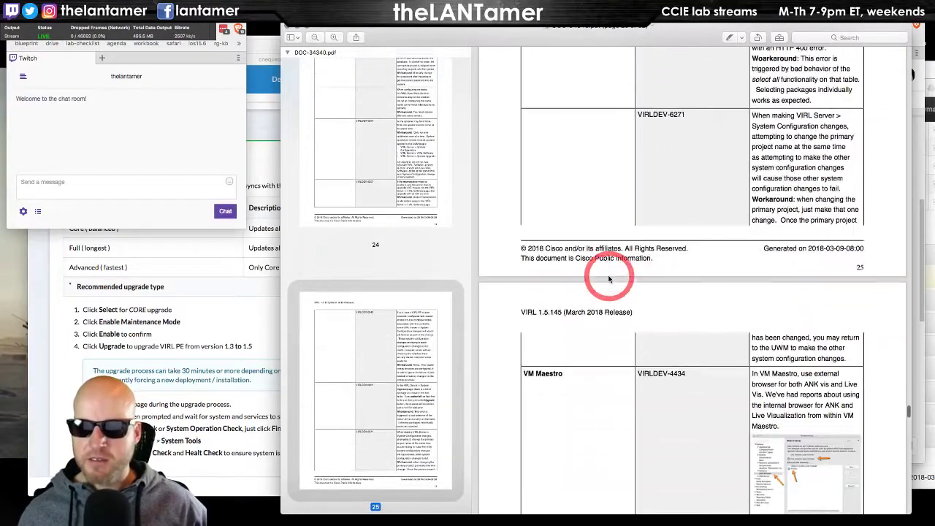
scroll(608, 279, down, 2)
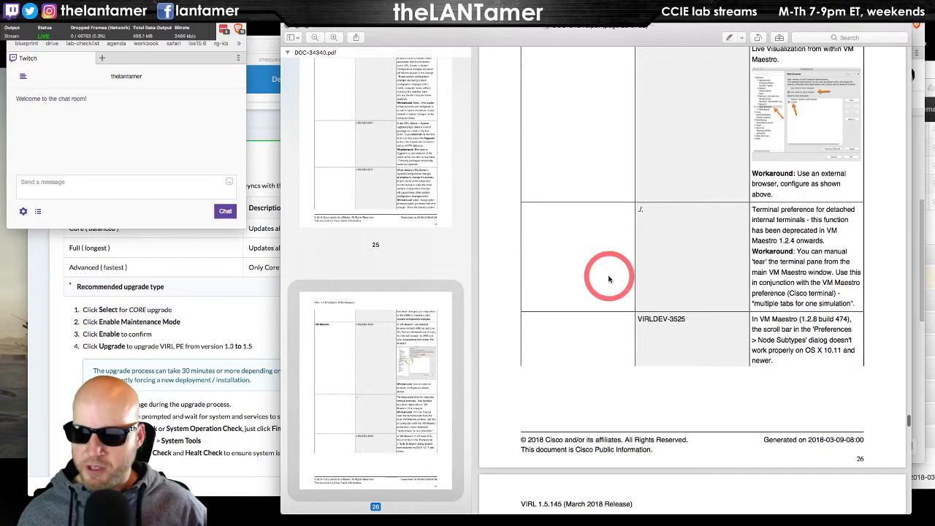
scroll(803, 294, down, 1)
scroll(803, 294, down, 14)
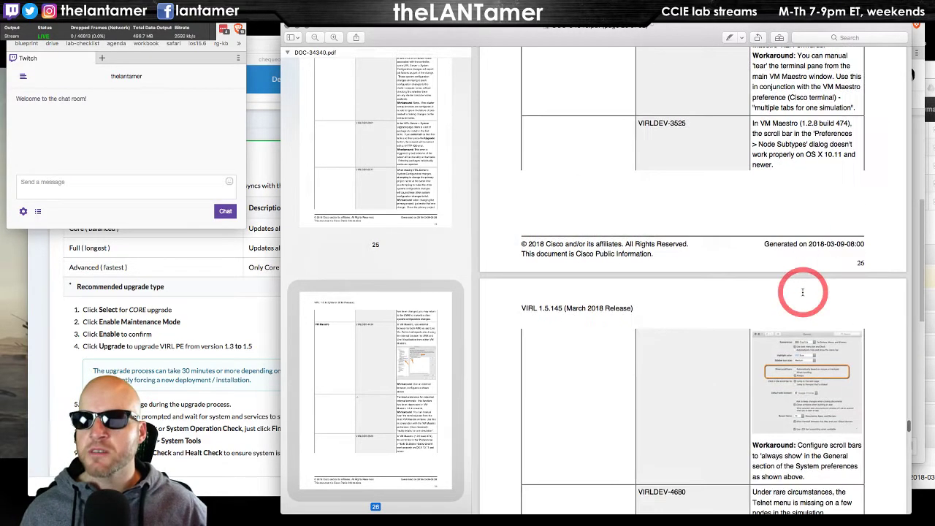
scroll(802, 293, down, 1)
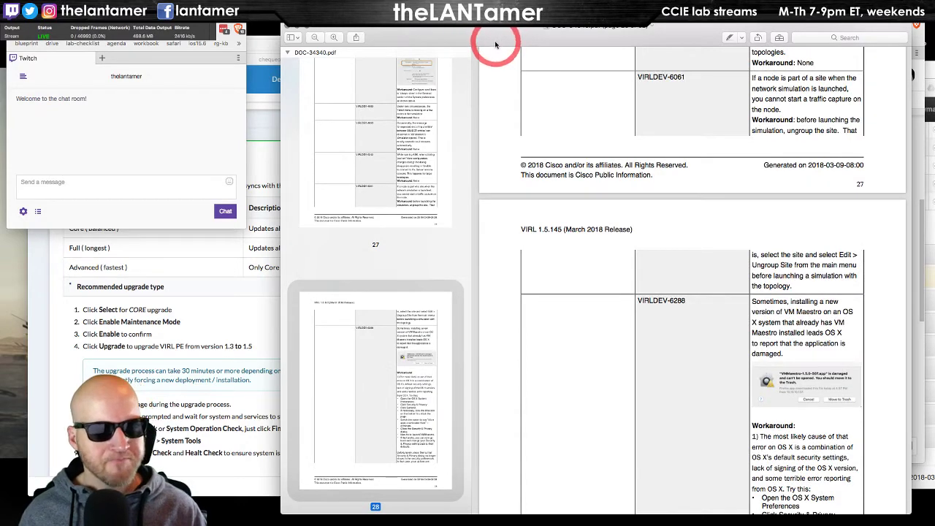
key(super+w)
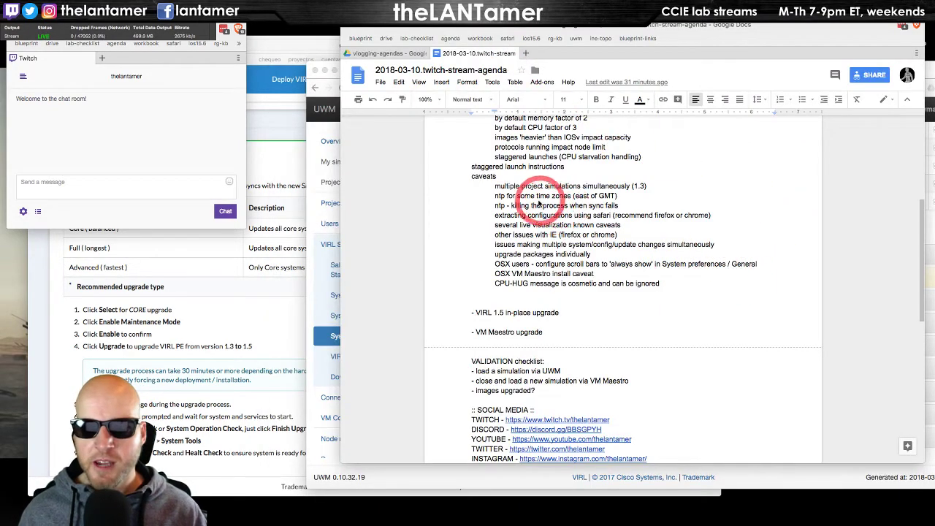
Review the agenda's caveat about running multiple project simulations simultaneously in 1.3.
click(647, 185)
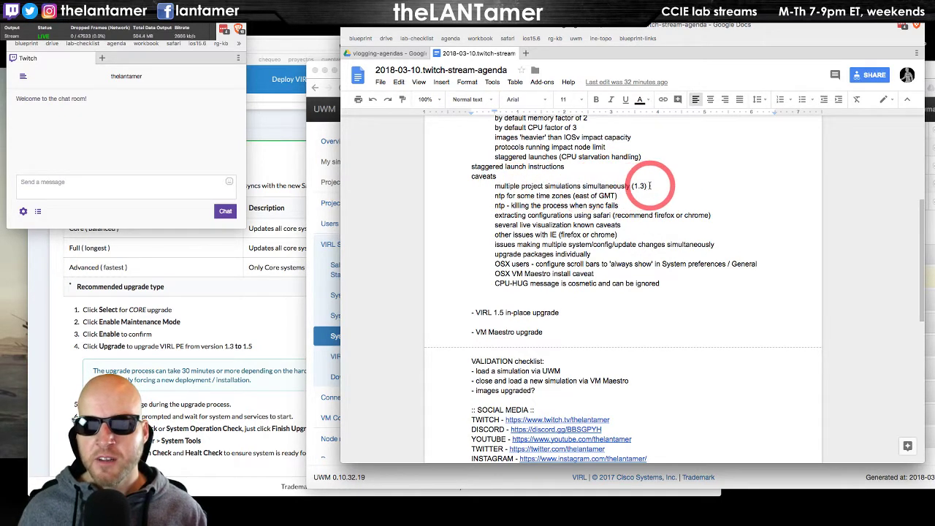
mouse_move(649, 186)
mouse_down()
mouse_move(482, 187)
mouse_move(645, 185)
mouse_up()
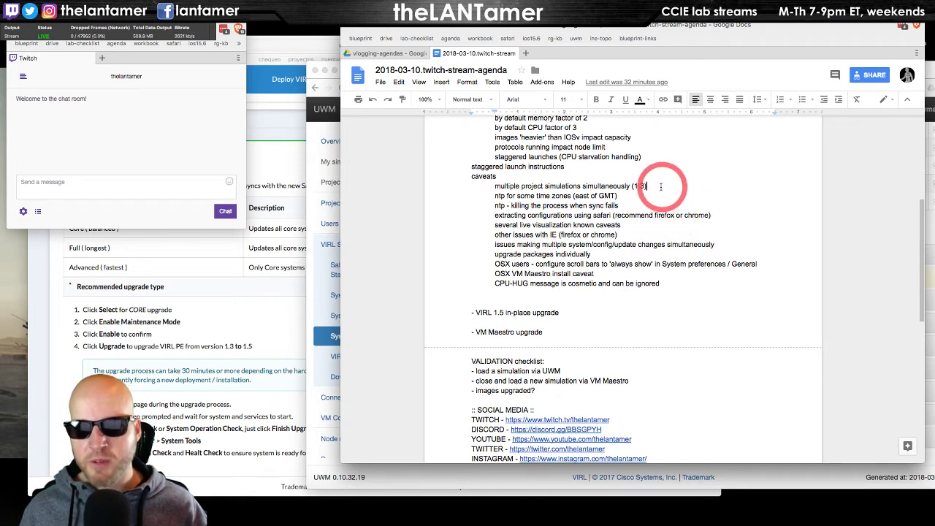
mouse_move(661, 187)
mouse_down()
mouse_move(501, 187)
mouse_move(652, 187)
mouse_up()
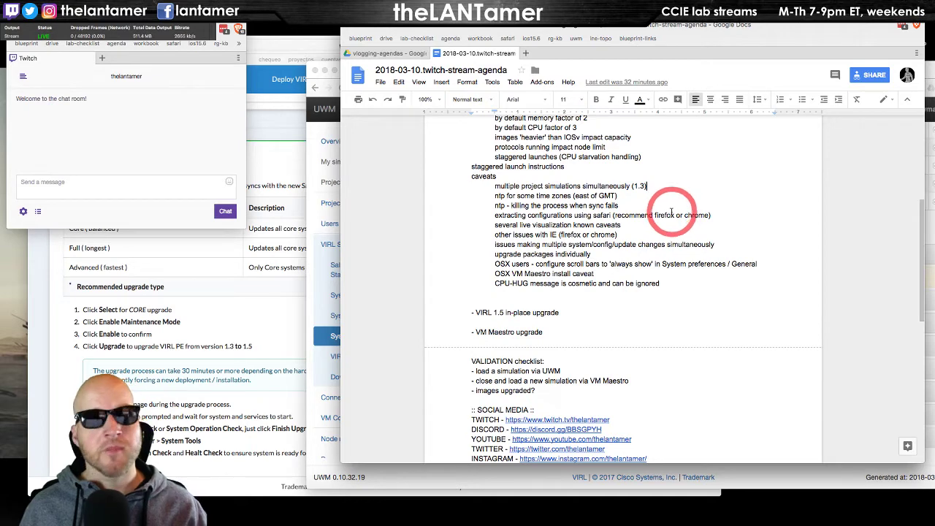
scroll(670, 222, up, 5)
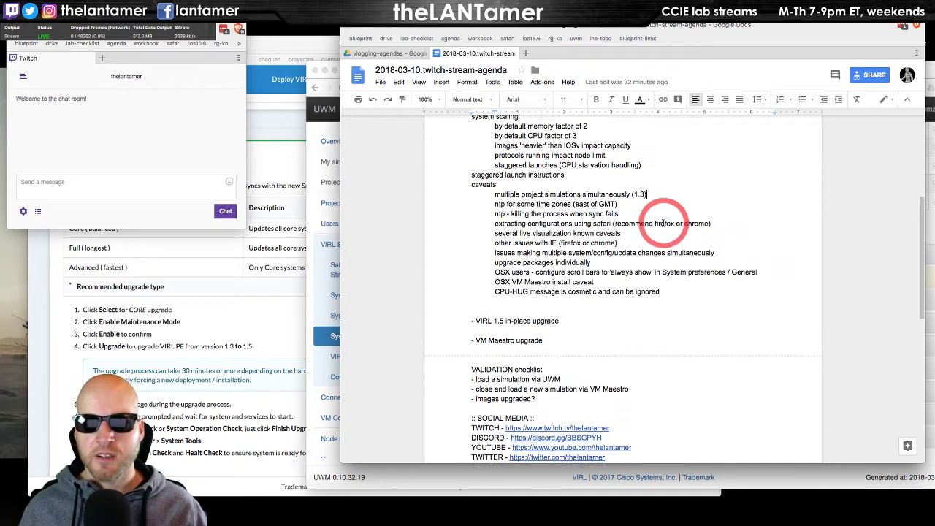
scroll(663, 223, down, 4)
Open 2018-03-06.twitch-stream-agenda from the vlogging-agendas folder, look through its vlog topics and links, and close it.
click(398, 53)
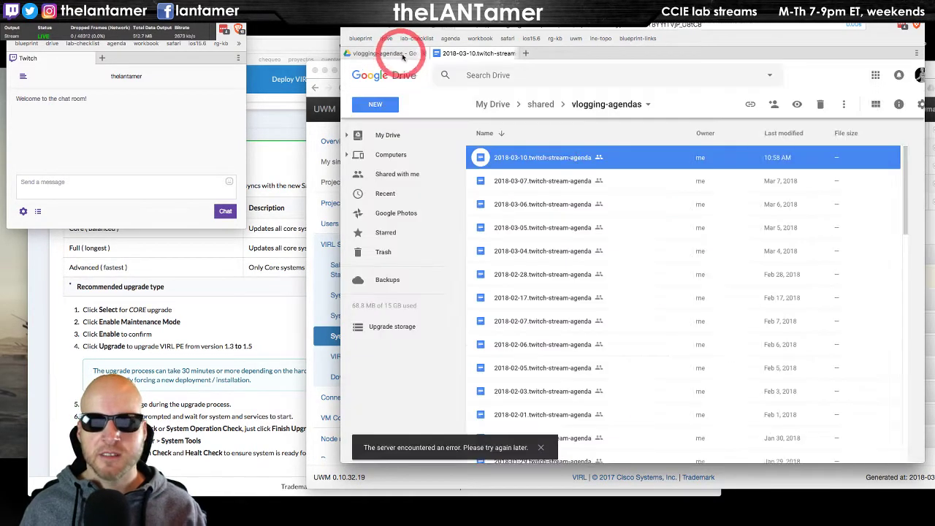
double_click(547, 202)
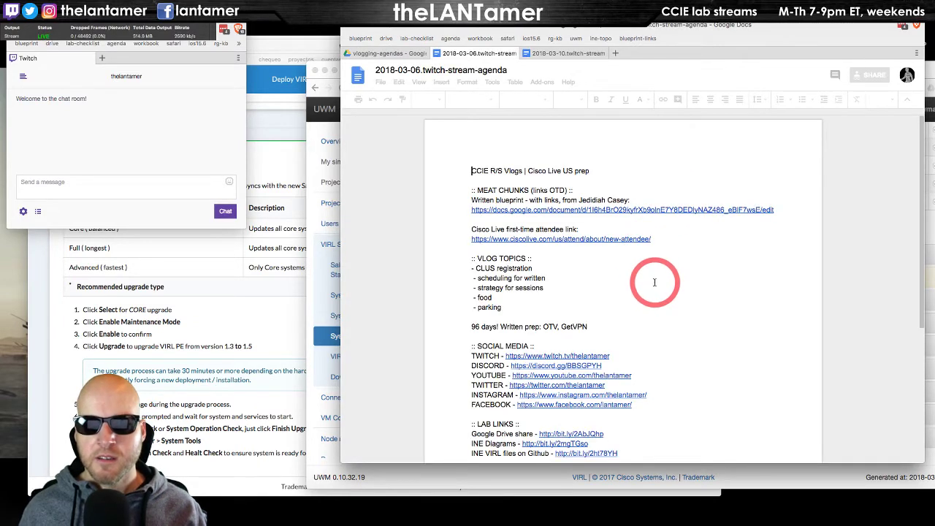
scroll(665, 283, down, 5)
scroll(674, 286, up, 3)
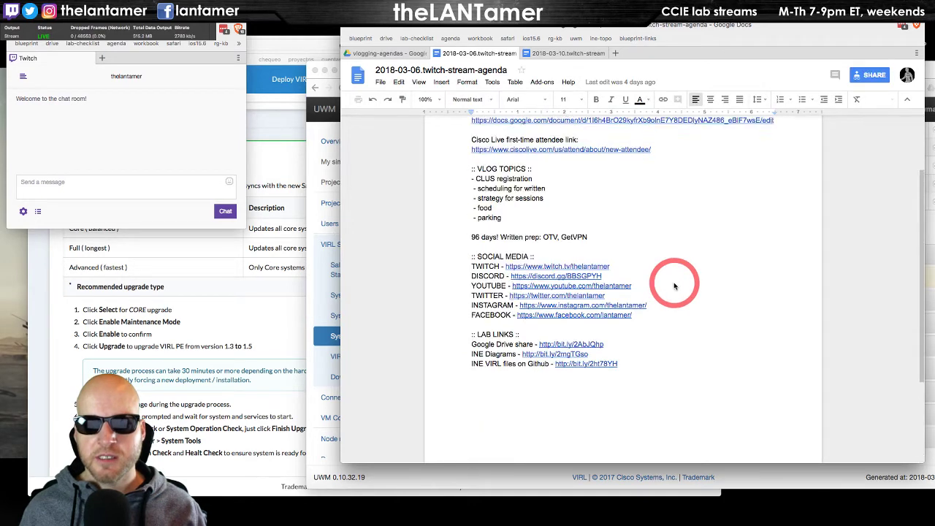
scroll(674, 286, up, 1)
scroll(674, 286, up, 3)
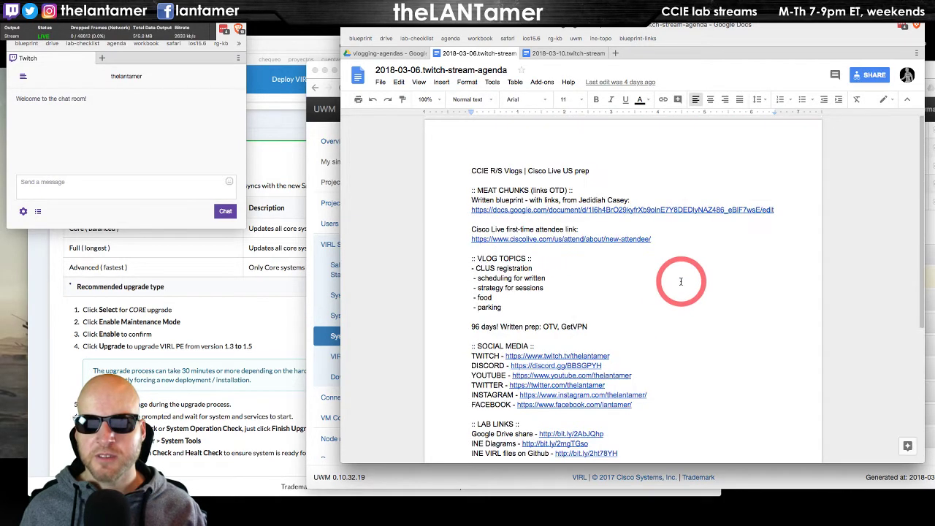
click(519, 54)
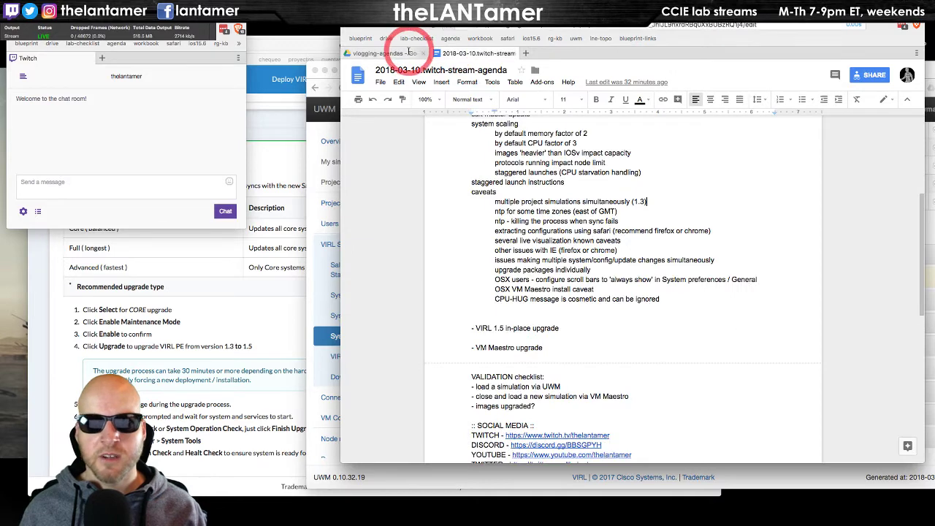
Open 2018-03-05.twitch-stream-agenda from the vlogging-agendas folder, check its VIRL 1.5 webinar links, and close it.
click(390, 53)
double_click(566, 227)
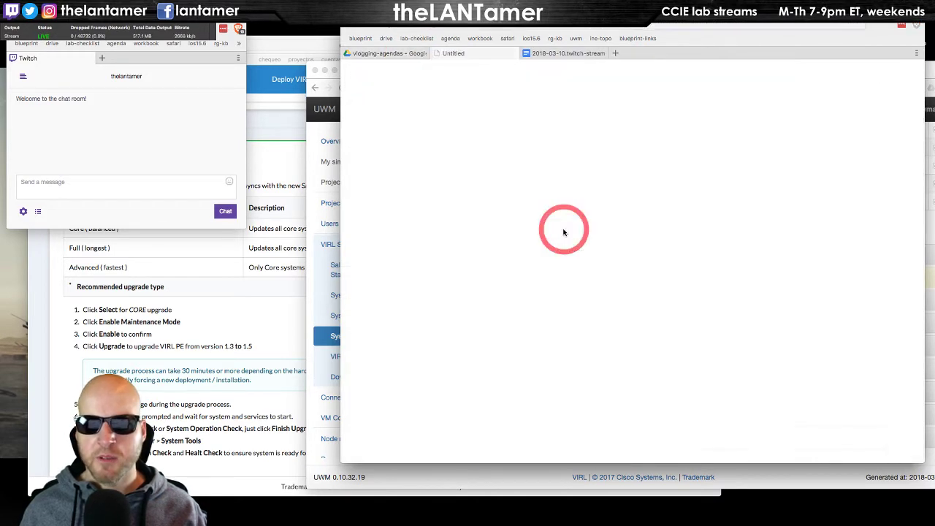
click(647, 276)
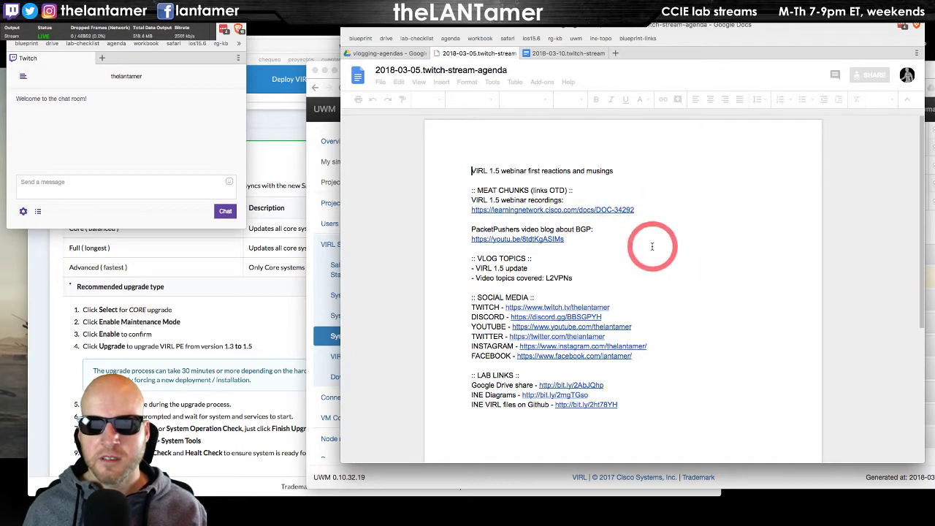
scroll(652, 246, down, 2)
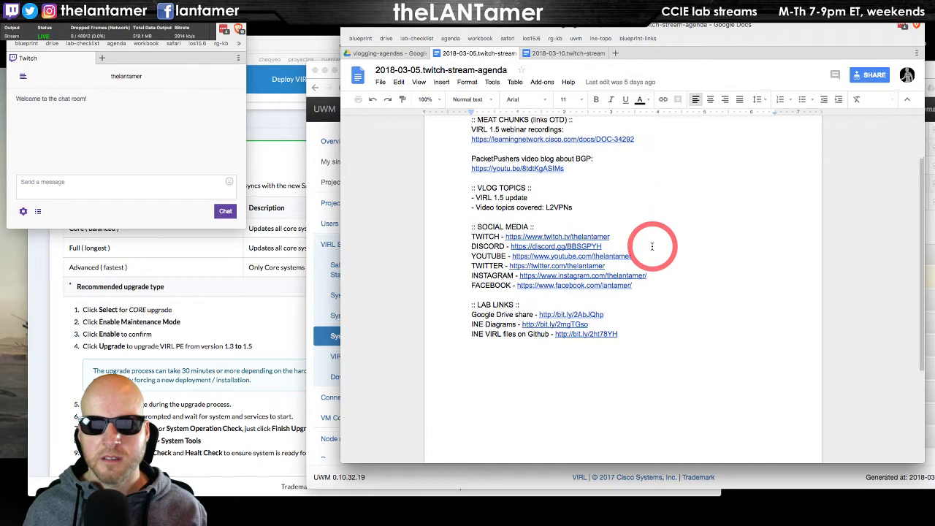
scroll(652, 246, up, 1)
key(ctrl+w)
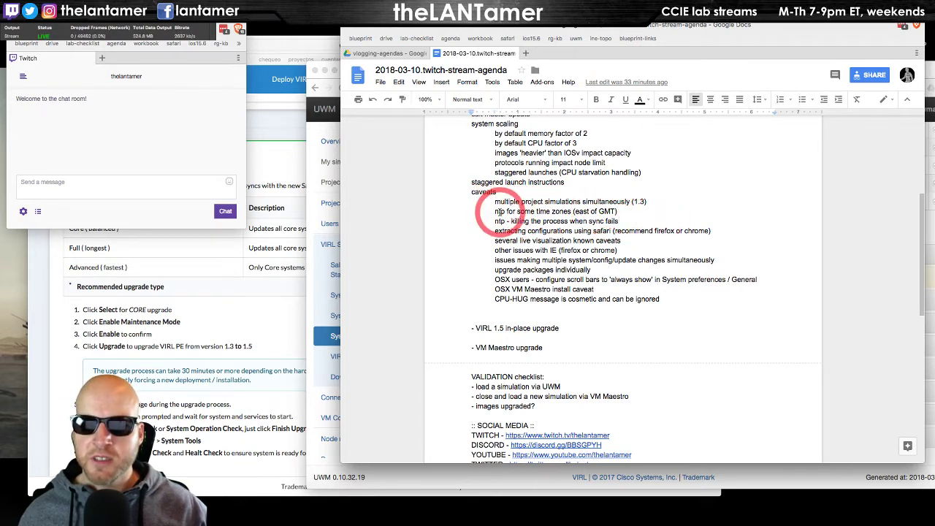
Review the agenda's two ntp caveats on time zones east of GMT and killing the process when sync fails.
click(631, 214)
key(shift+Right)
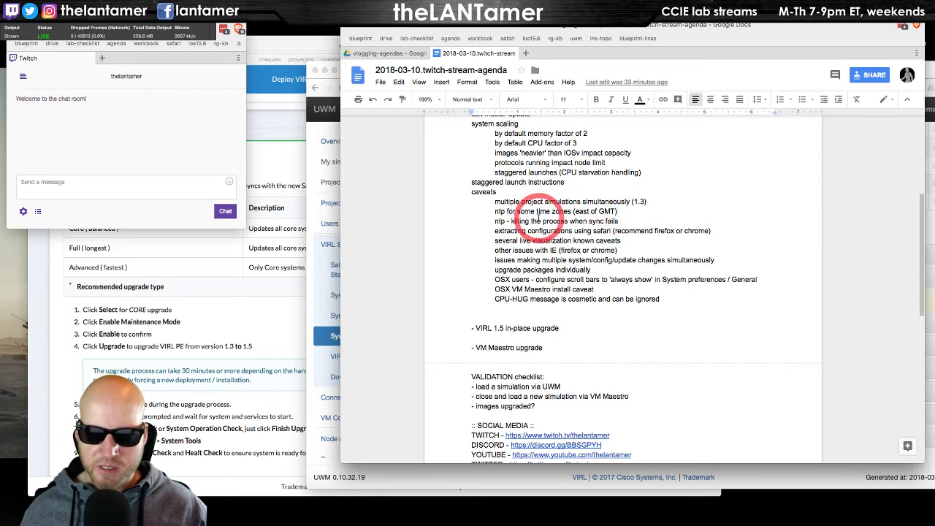
mouse_move(618, 221)
mouse_down()
mouse_move(509, 220)
mouse_move(620, 218)
mouse_up()
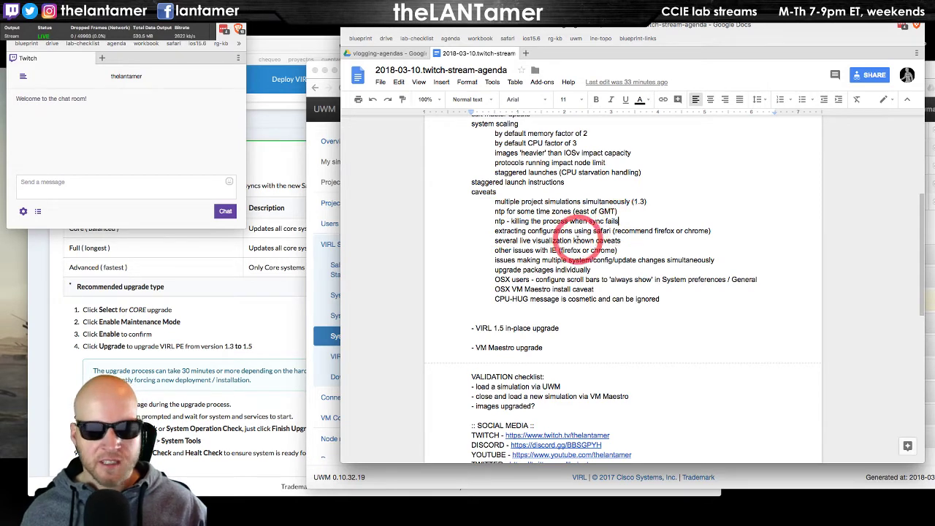
drag(201, 41, 198, 39)
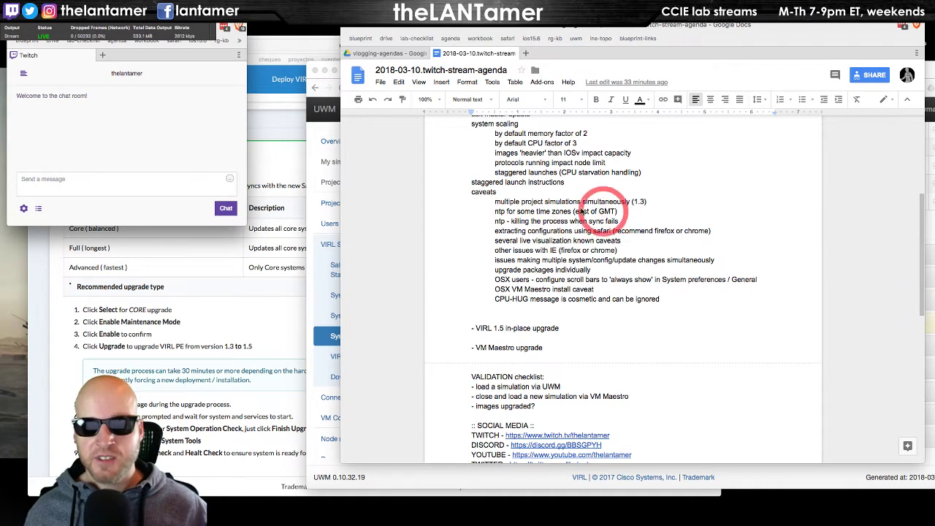
click(627, 219)
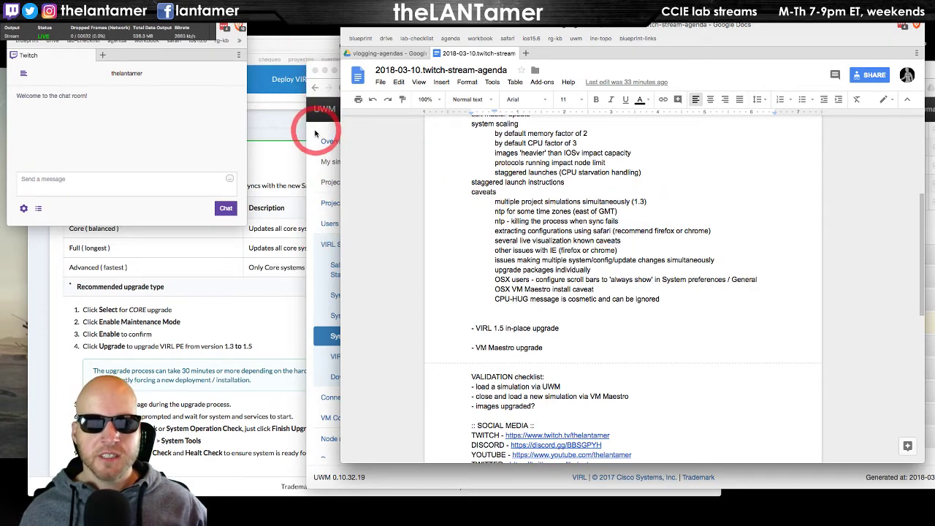
Switch to Finder and reopen DOC-34340.pdf from the Desktop.
key(super+Tab)
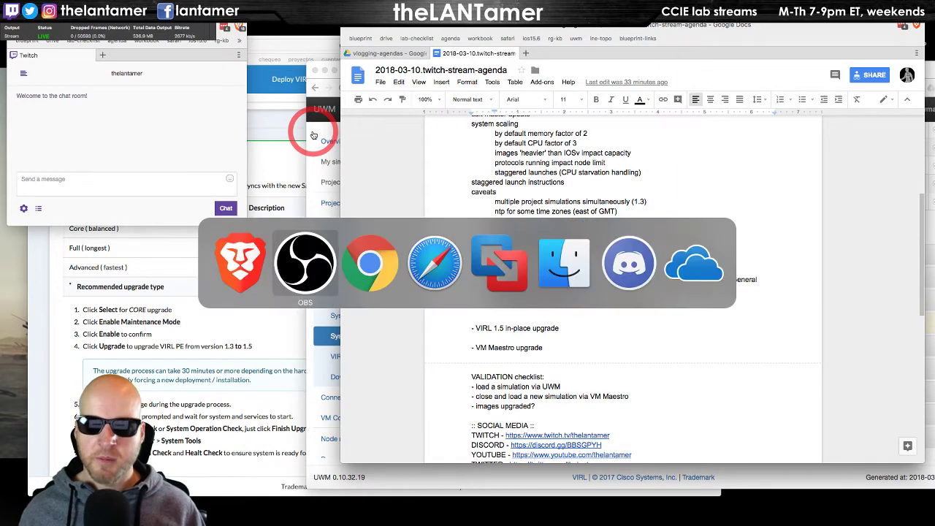
key(super+Tab)
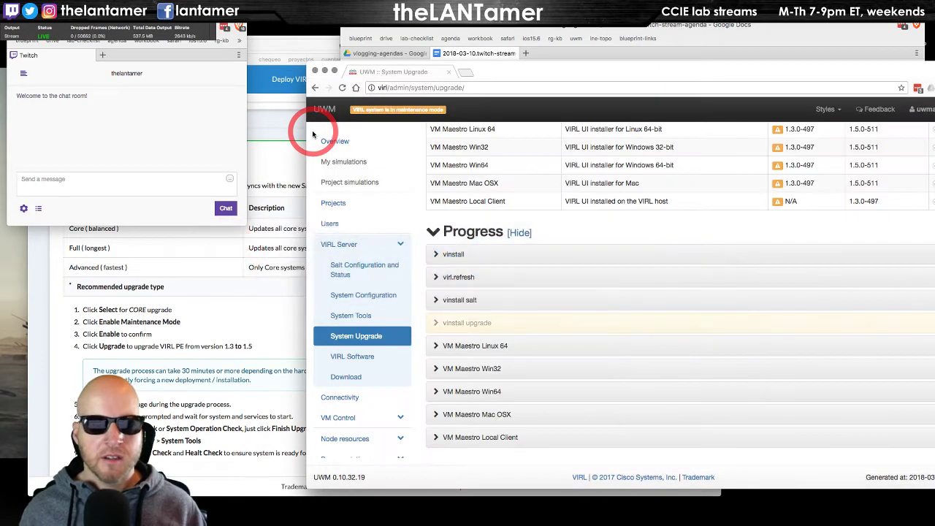
key(super+Tab)
key(Tab)
key(Tab)
key(Tab)
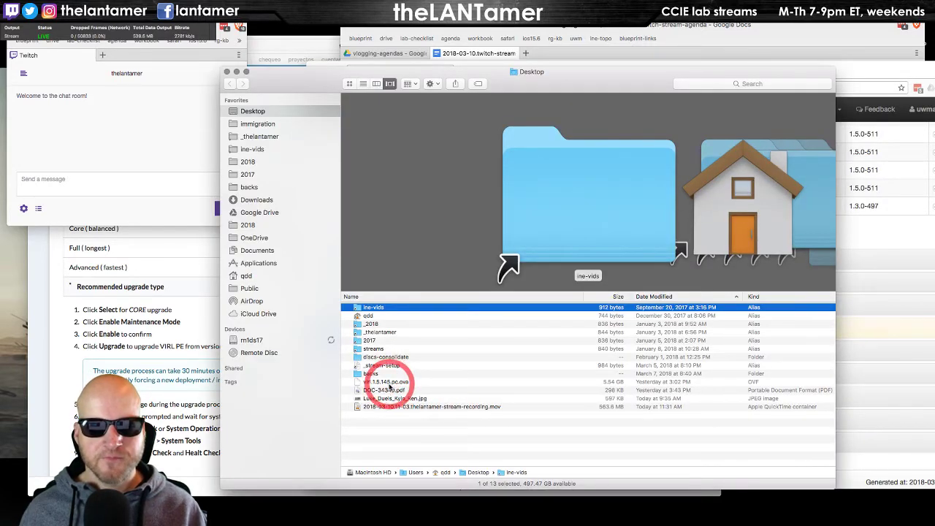
click(385, 390)
double_click(385, 391)
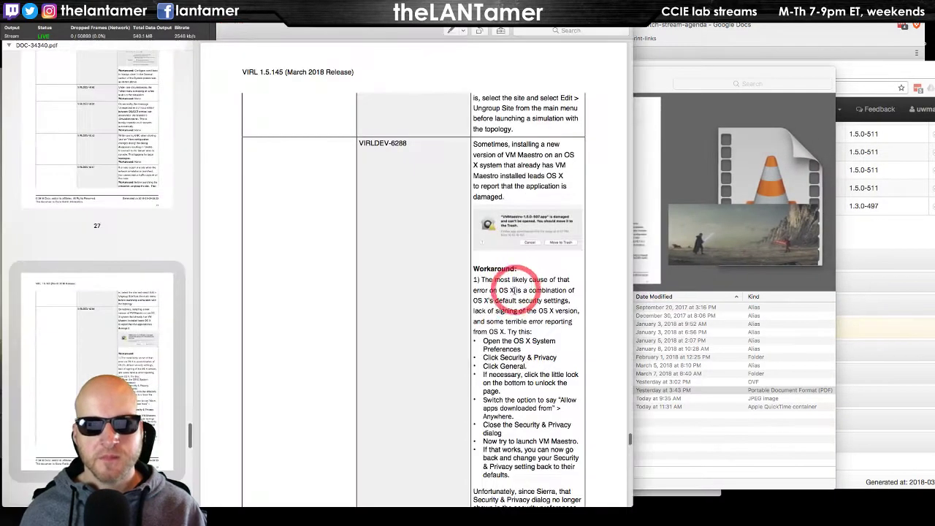
Search the release notes PDF for "ntp" and go through the matches to the caveats section.
scroll(504, 307, down, 15)
scroll(515, 296, up, 20)
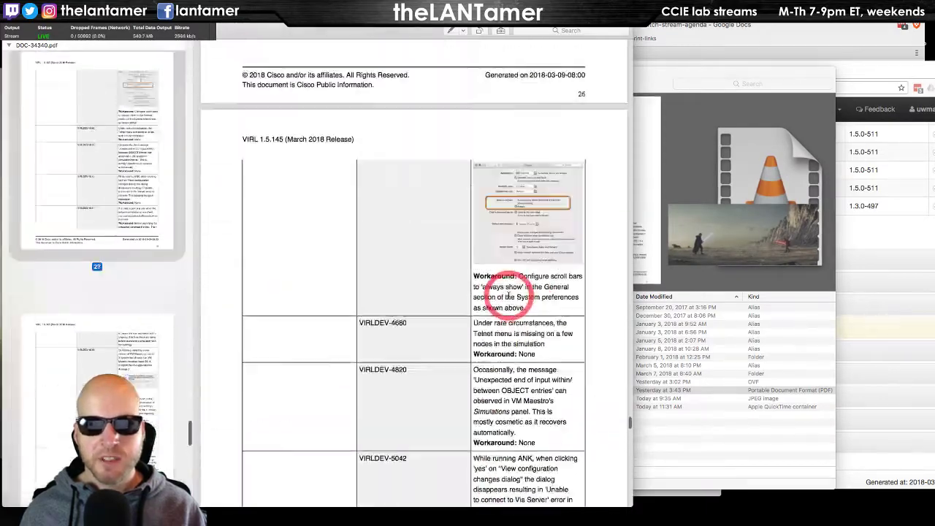
scroll(515, 296, up, 10)
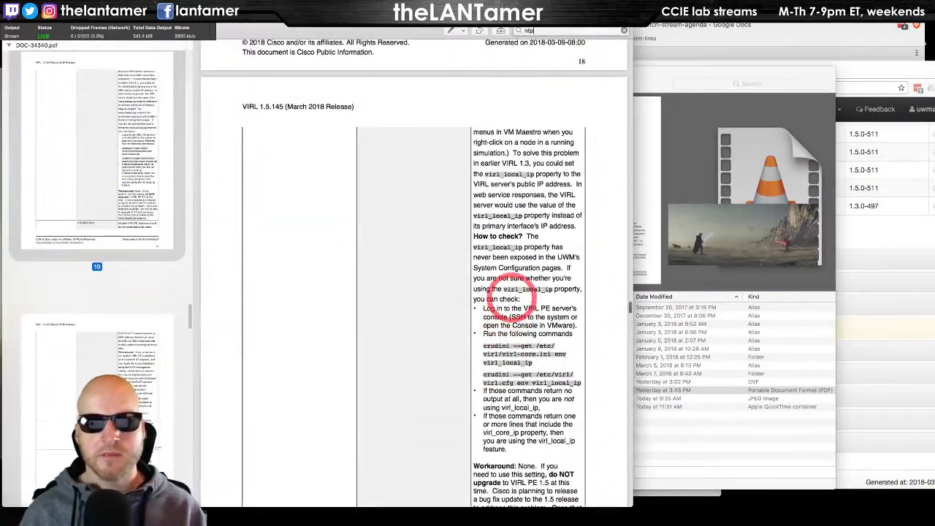
key(super+f)
text(ntp)
key(super+g)
key(super+g)
key(super+g)
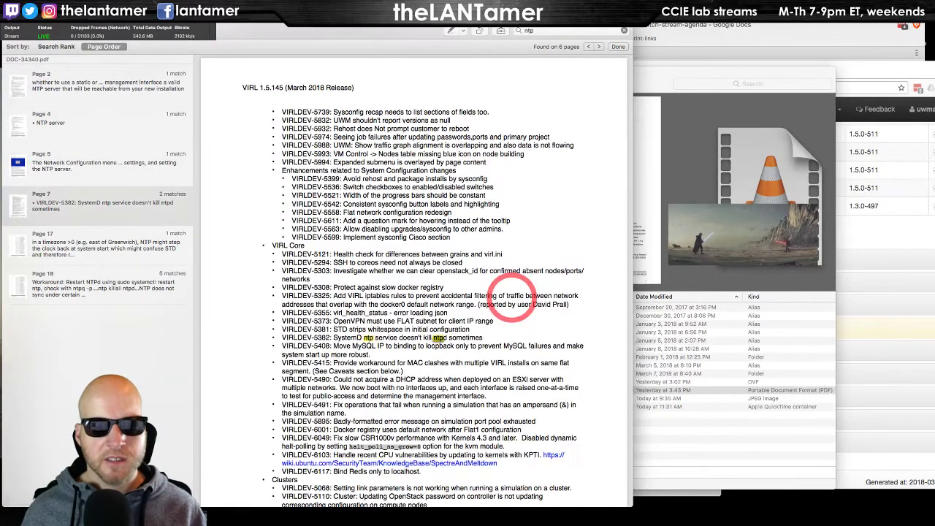
key(super+g)
Read the NTP caveats VIRLDEV-5365 and VIRLDEV-5387 with their workarounds, and move the PDF window aside.
scroll(521, 298, down, 5)
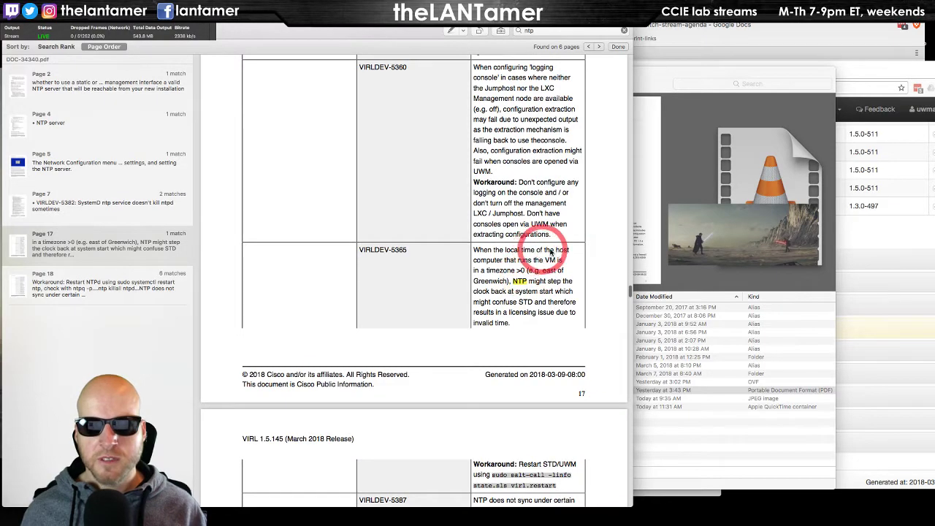
scroll(534, 294, down, 8)
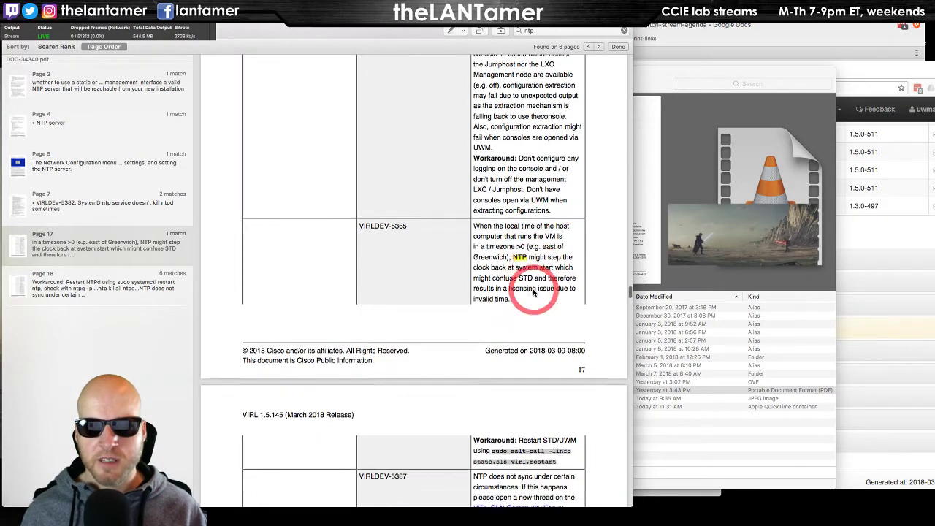
scroll(534, 290, down, 1)
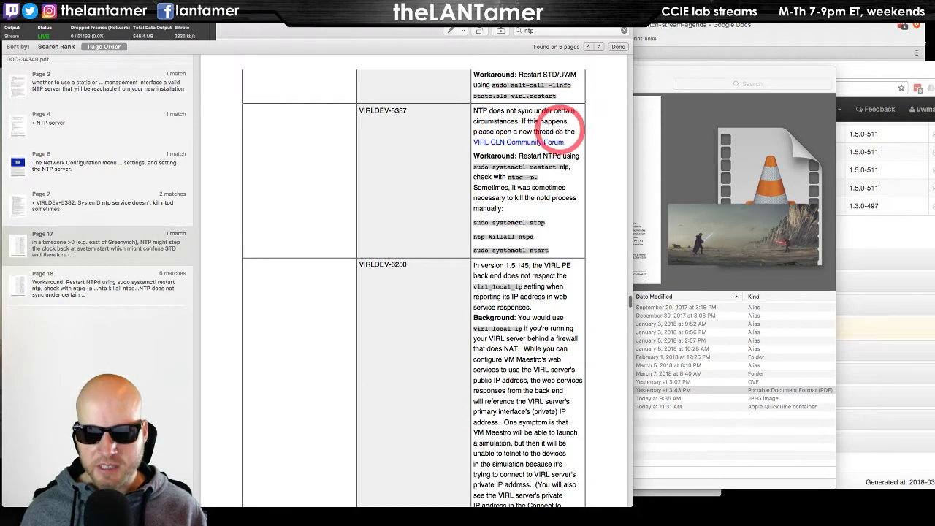
drag(403, 28, 632, 33)
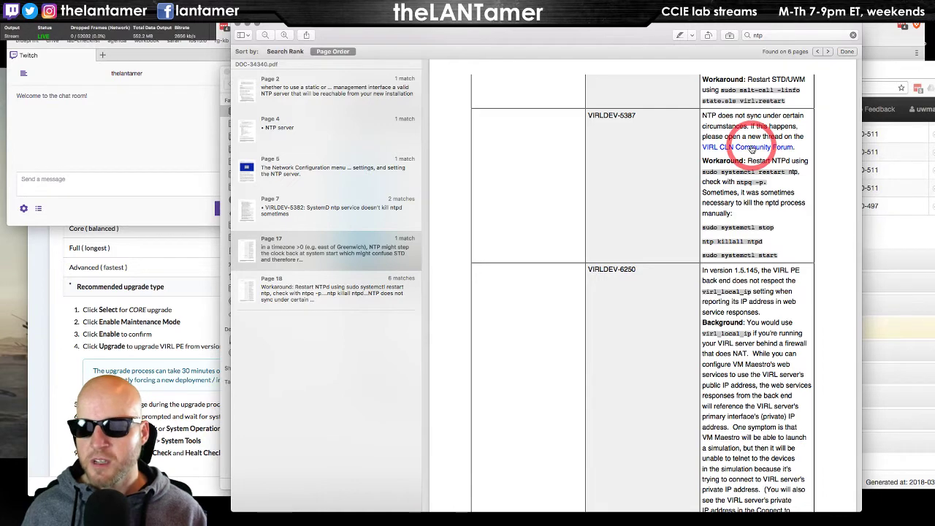
Try to copy the VIRL CLN Community Forum link from caveat VIRLDEV-5387 and return to the start of the stream agenda.
right_click(752, 148)
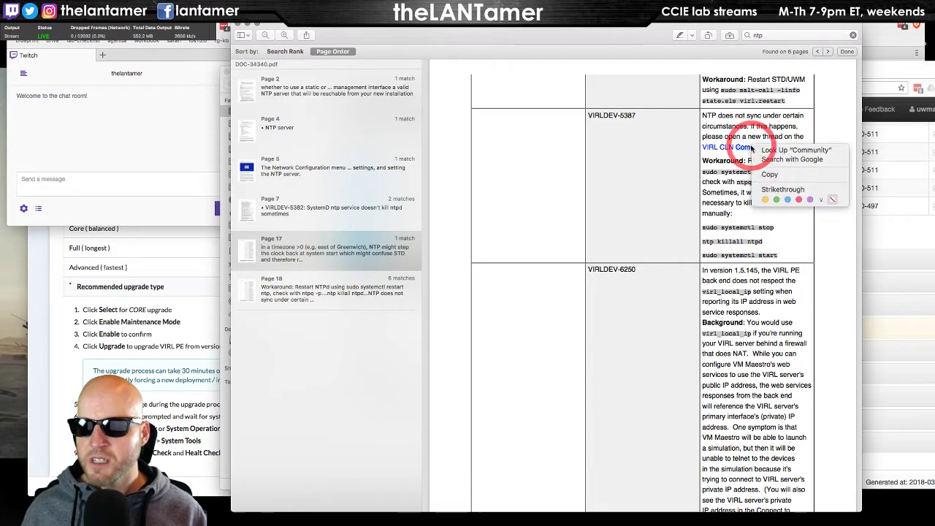
click(783, 176)
key(super+Tab)
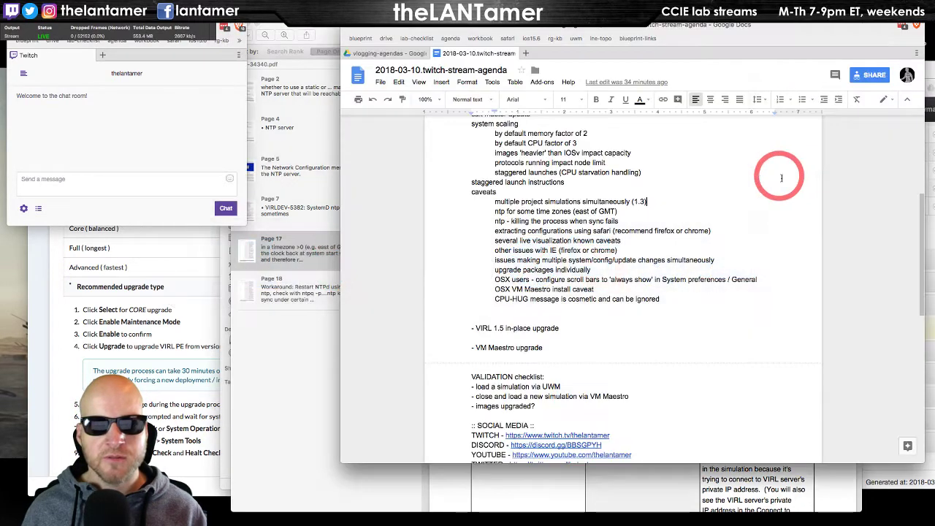
scroll(653, 264, up, 5)
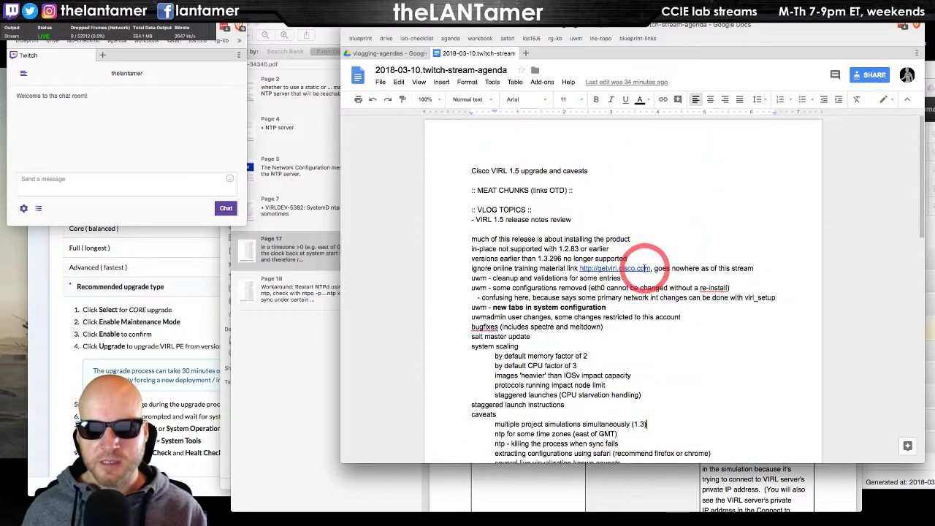
Add the line "When you need support for VIRL PE:" beneath the agenda's MEAT CHUNKS heading.
click(598, 170)
key(Return)
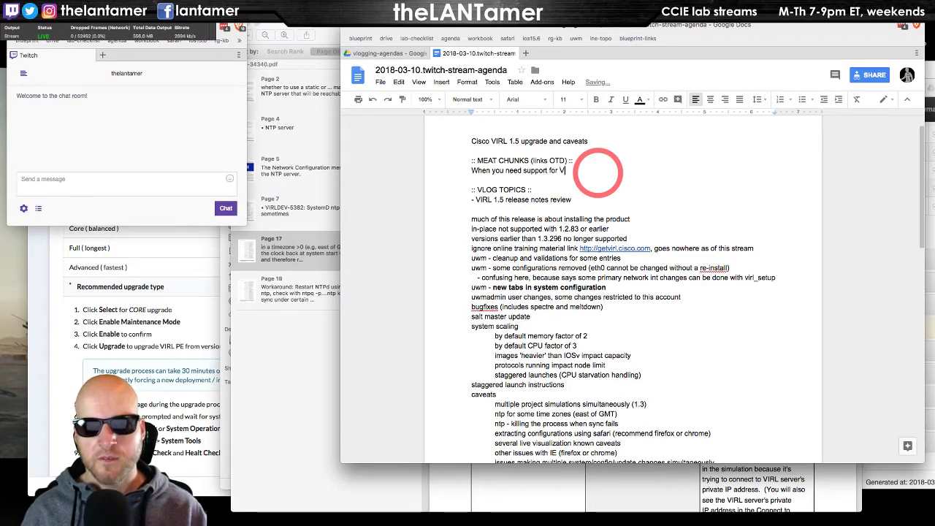
key(Return)
Try pasting the copied forum link text below the support line, and undo the paste.
key(Return)
key(Return)
key(Return)
key(Return)
key(Return)
text(Community)
key(Return)
key(Return)
key(Return)
key(Return)
key(Return)
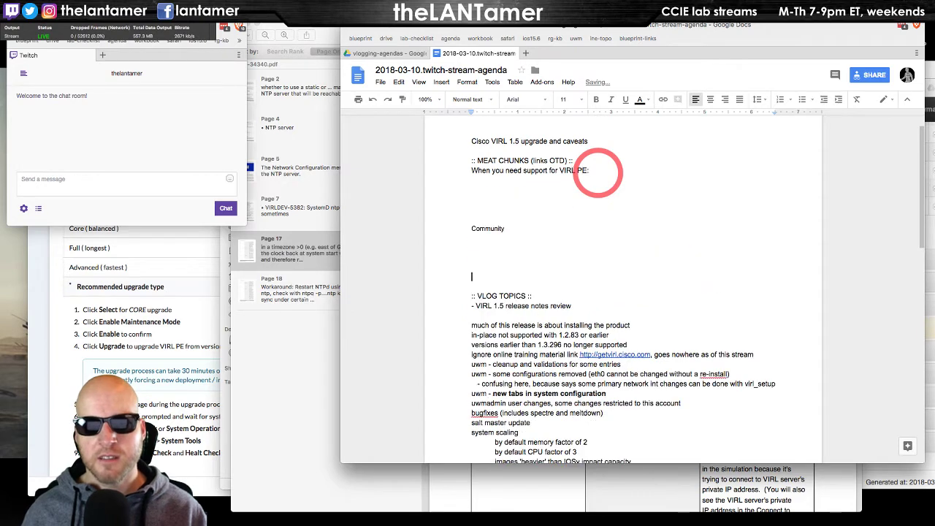
key(super+z)
Open the VIRL CLN Community Forum link from the PDF in Safari and copy the page's address.
key(super+Tab)
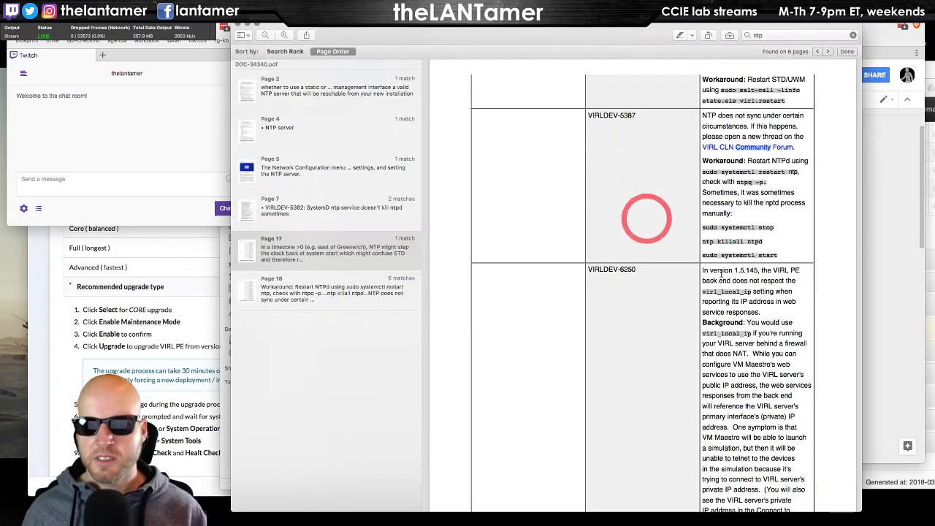
click(767, 146)
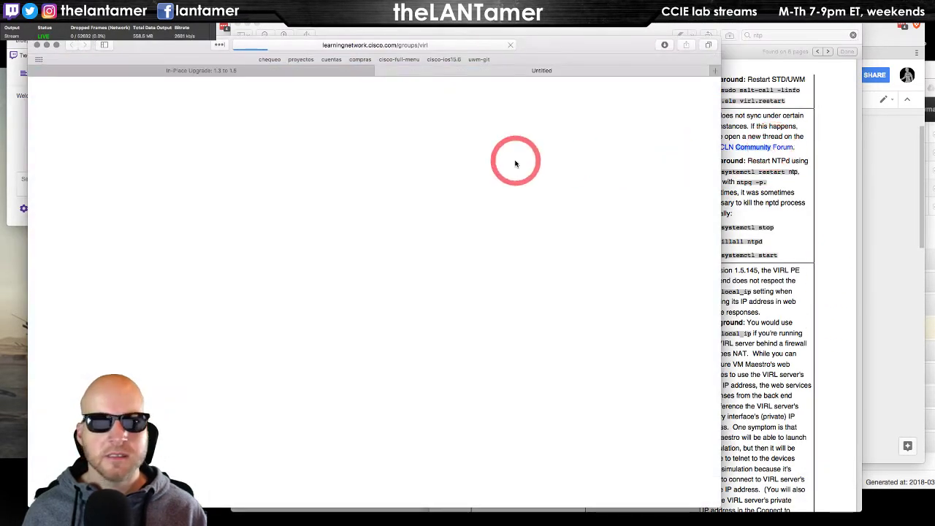
click(449, 47)
click(444, 69)
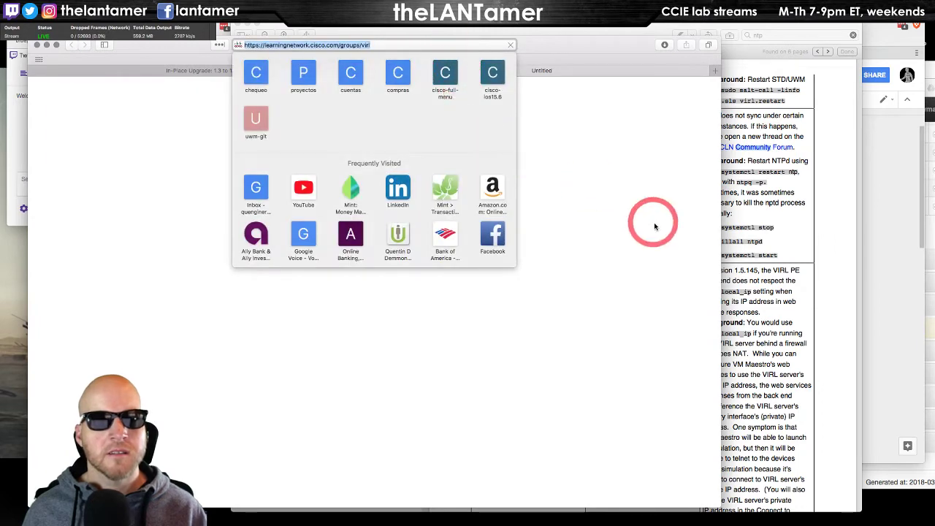
key(super+Tab)
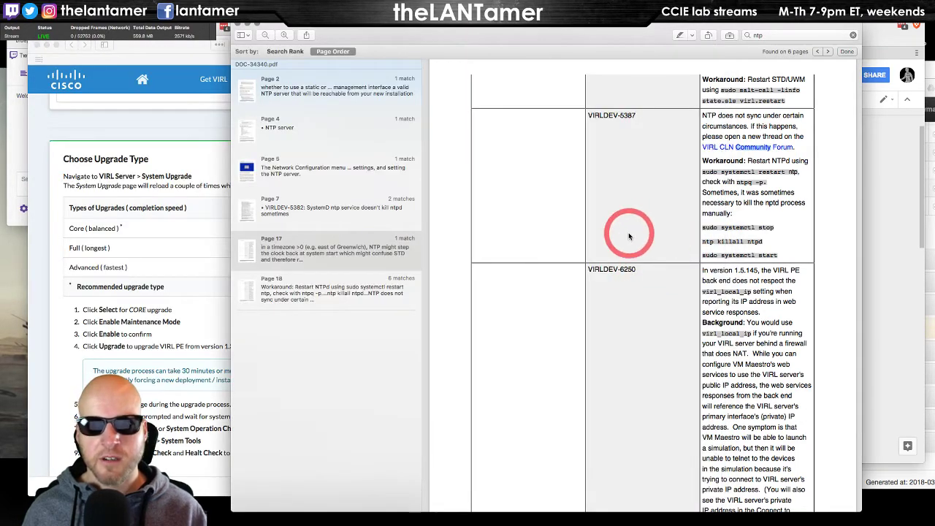
key(super+Tab)
key(super+Tab)
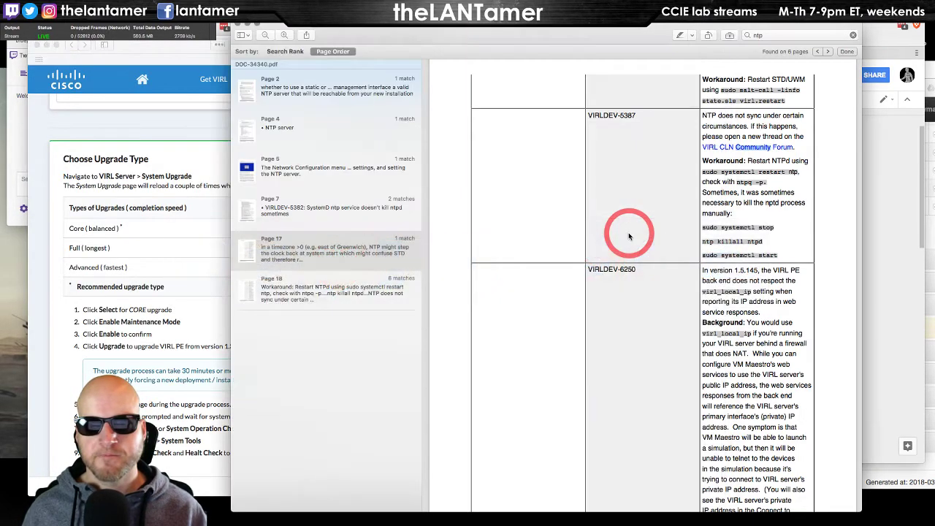
key(super+Tab)
key(super+Tab)
key(super+Tab)
key(super+Tab)
text(https://learningnetwork.cisco.com/groups/virl)
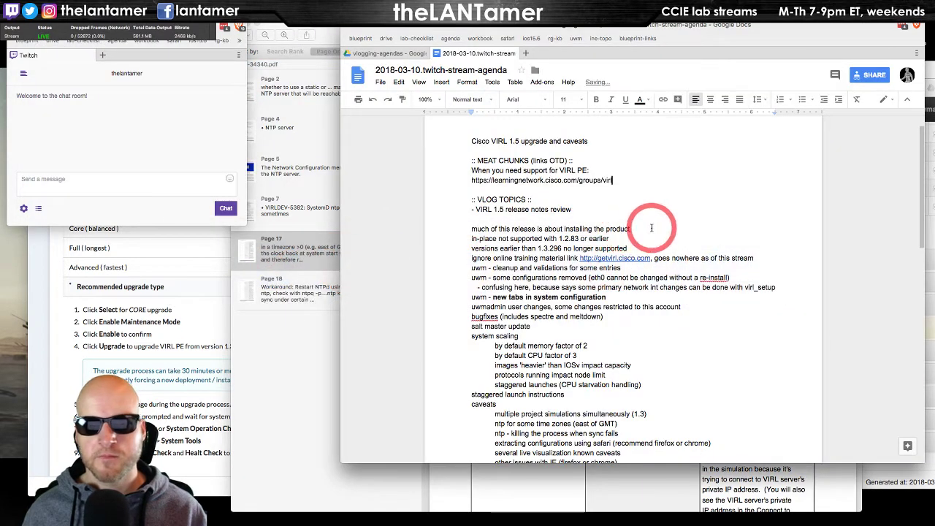
key(Return)
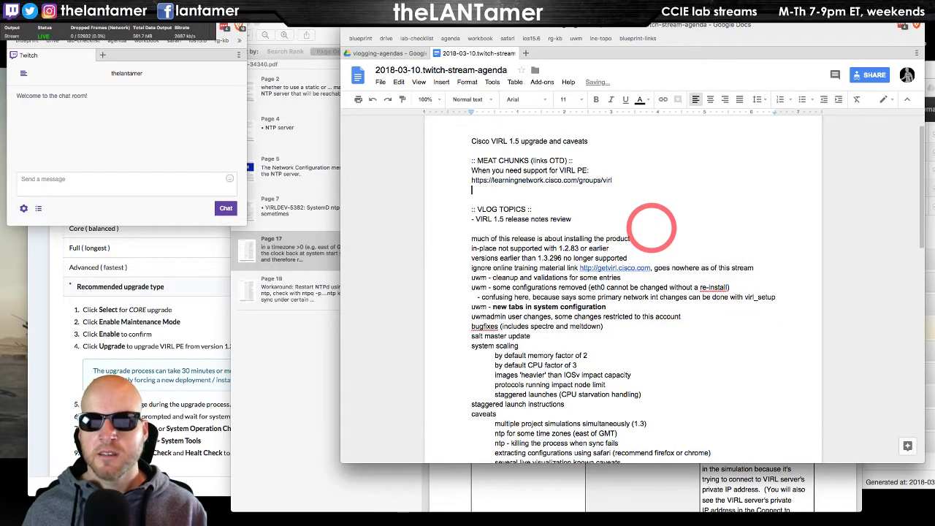
key(Return)
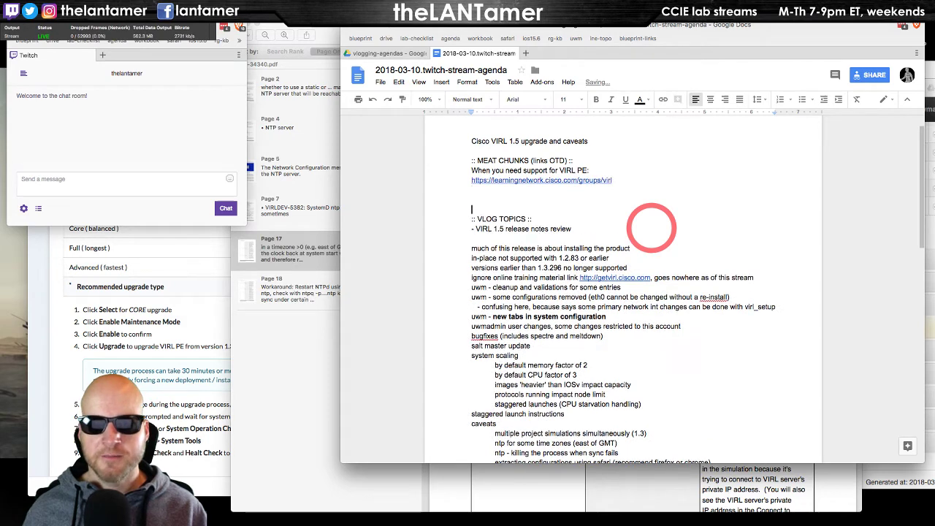
Return to the release notes PDF, maximize its window, and copy its file name.
click(317, 417)
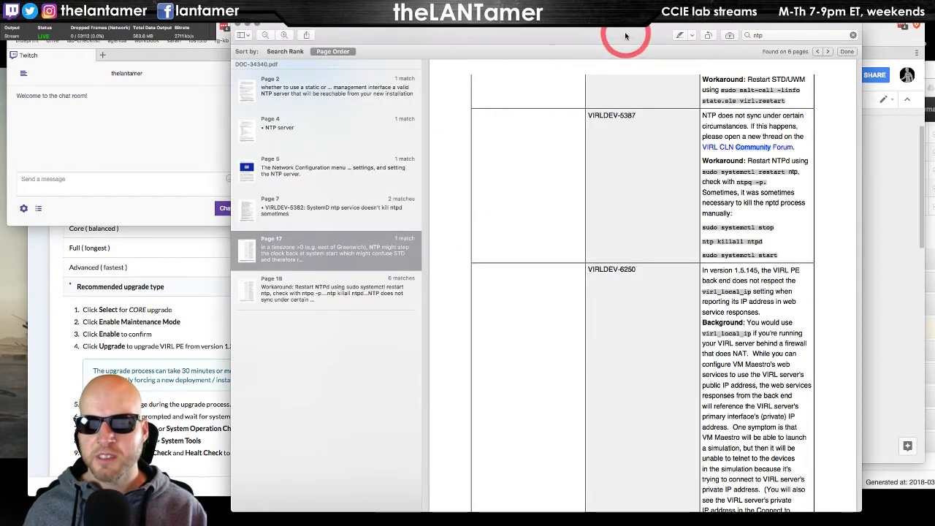
drag(541, 27, 527, 28)
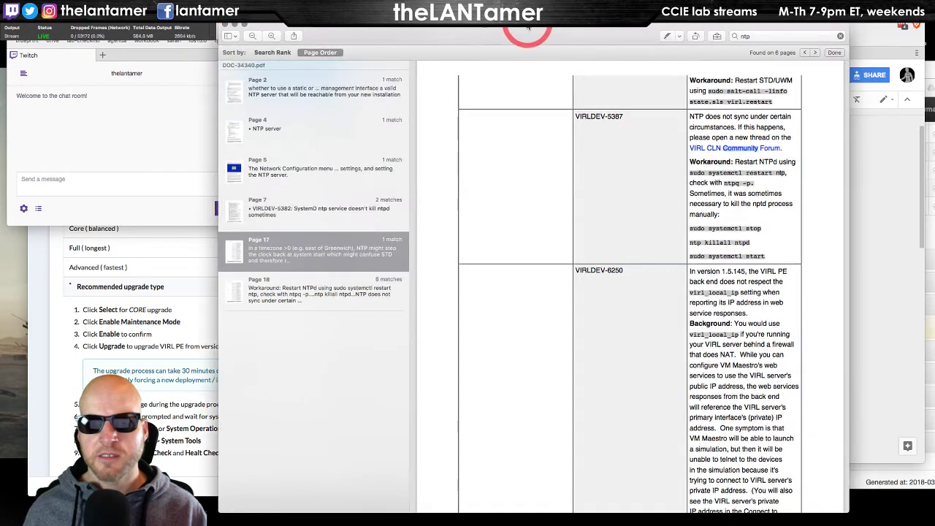
double_click(513, 27)
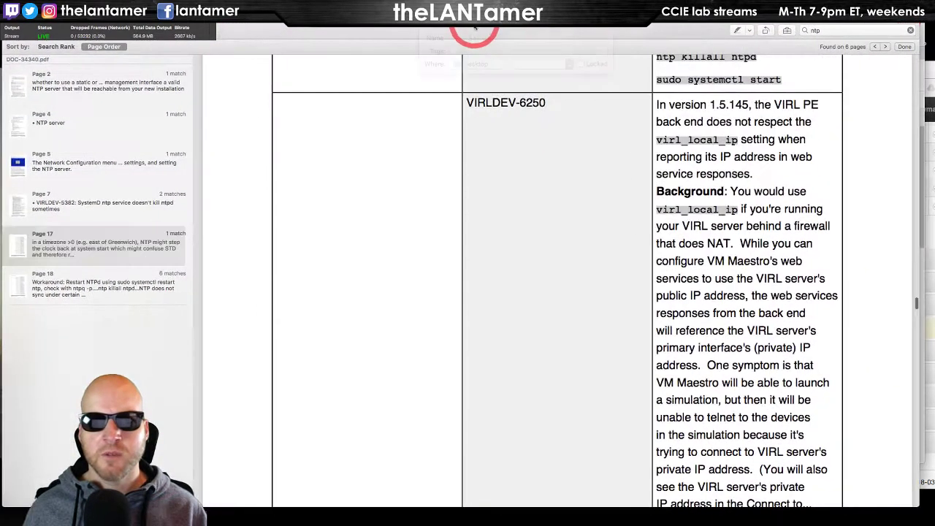
key(super+s)
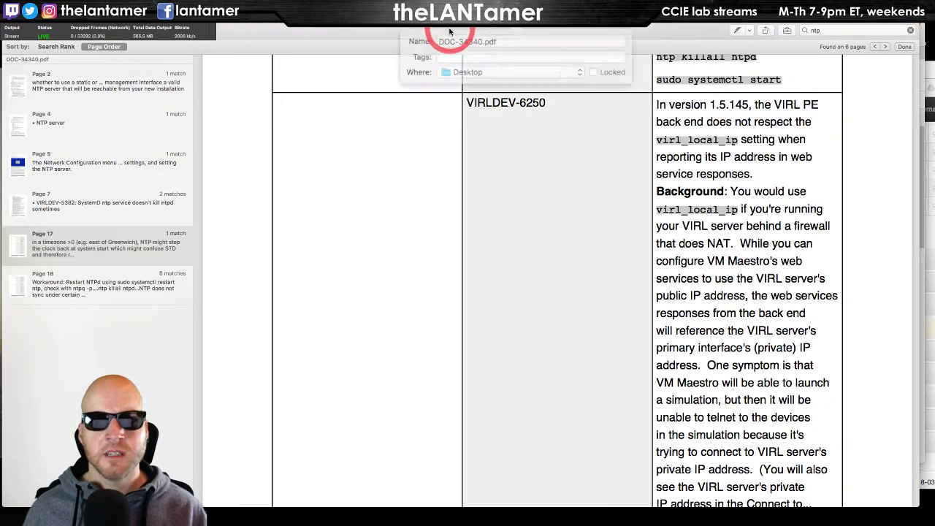
Switch to Brave, open a new window, and search the web for DOC-34340.
key(super+Tab)
key(super+Tab)
key(super+Tab)
key(super+Tab)
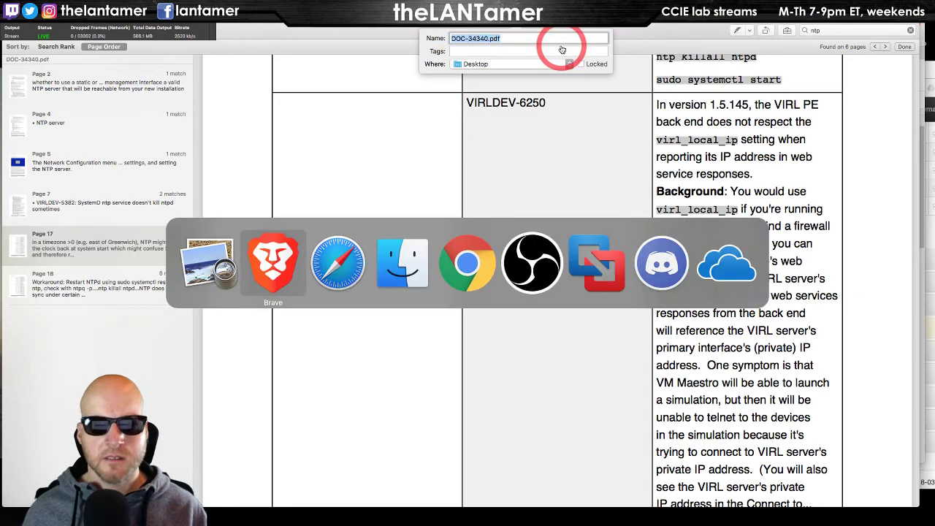
key(super+Tab)
key(super+Tab)
key(super+Tab)
key(super+Tab)
key(super+Tab)
key(super+Tab)
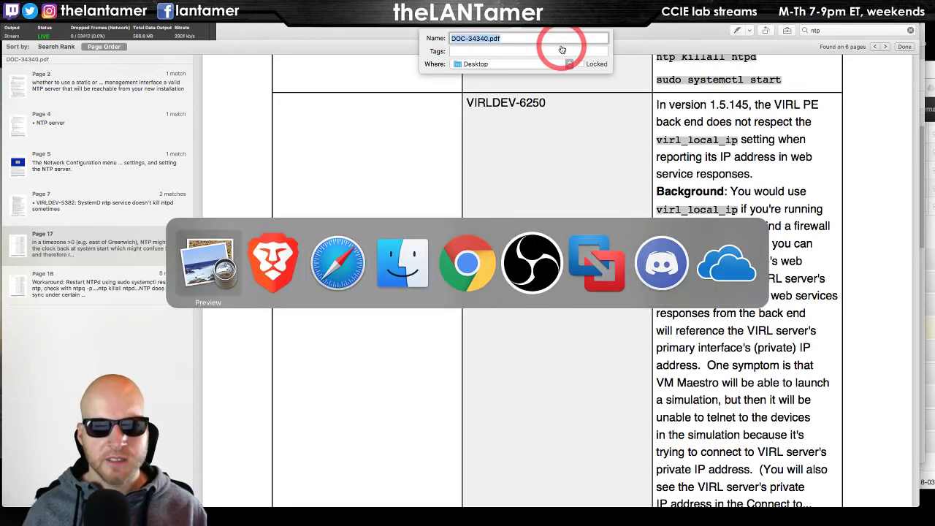
key(super+shift+n)
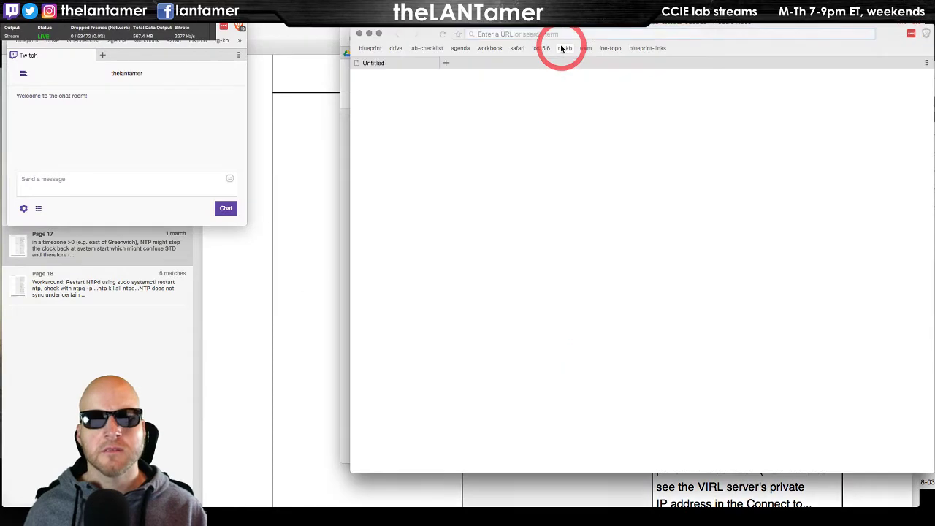
text(DOC-34340.pdf)
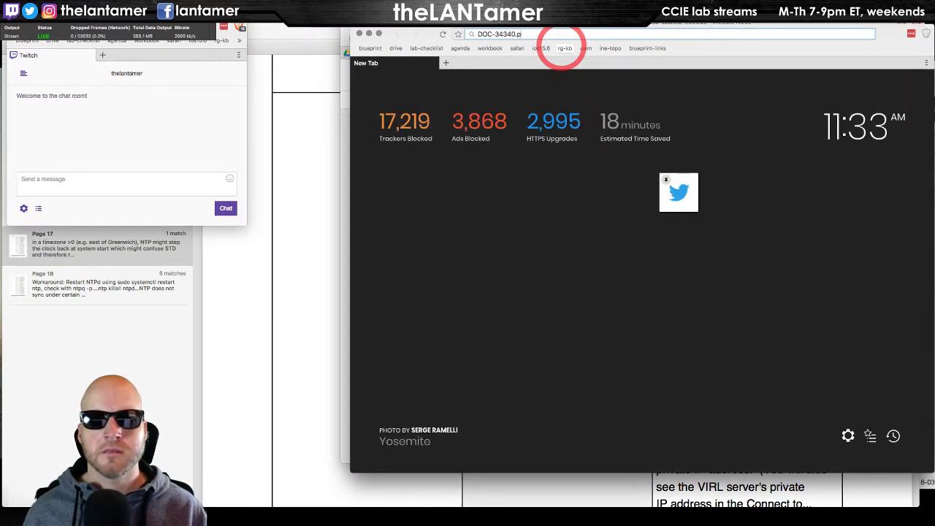
key(BackSpace)
key(BackSpace)
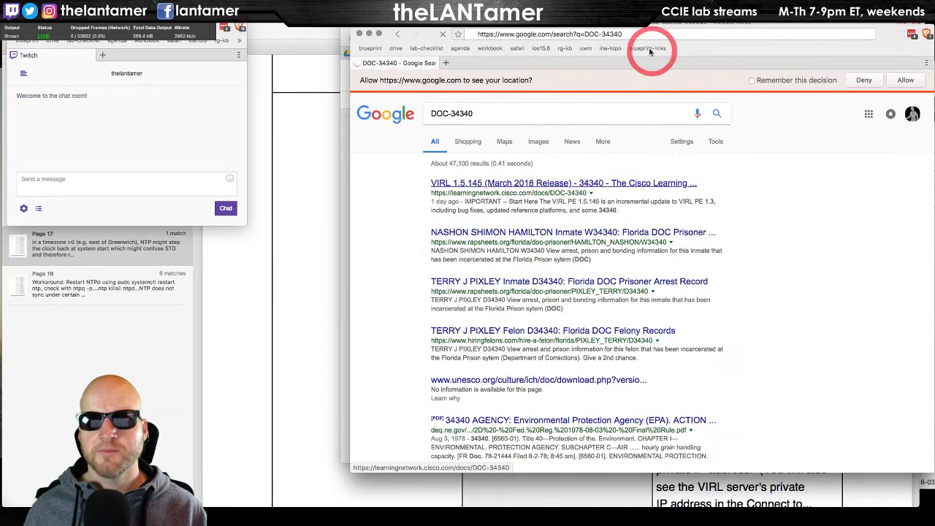
Open the VIRL 1.5.145 (March 2018 Release) result on the Cisco Learning Network and copy its address.
click(555, 180)
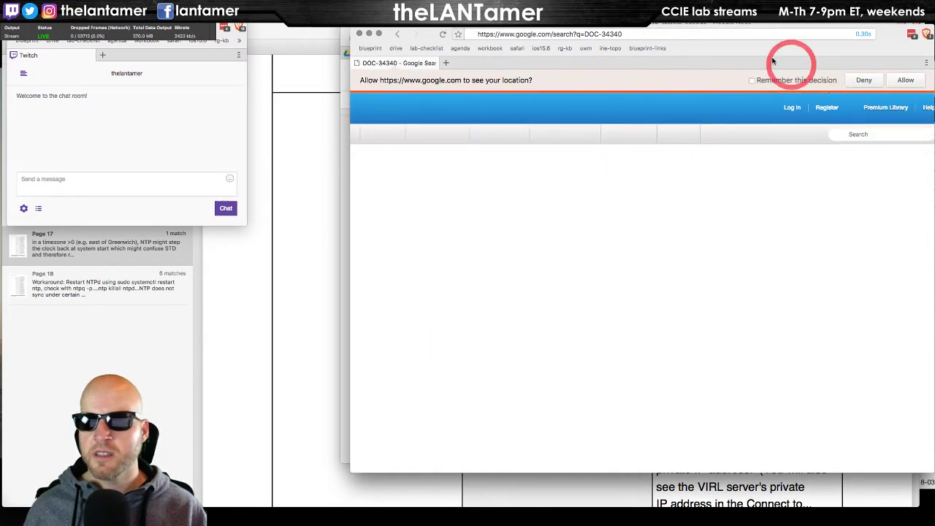
click(655, 35)
key(super+c)
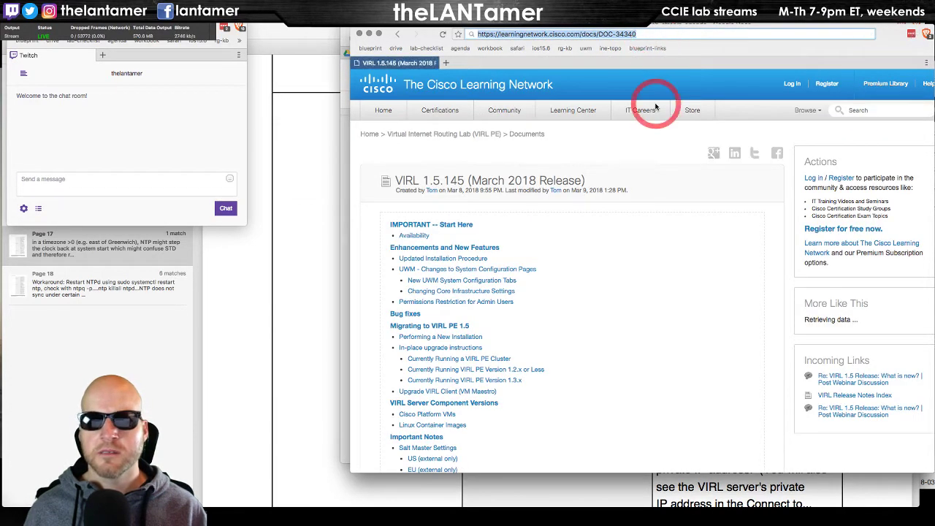
key(super+grave)
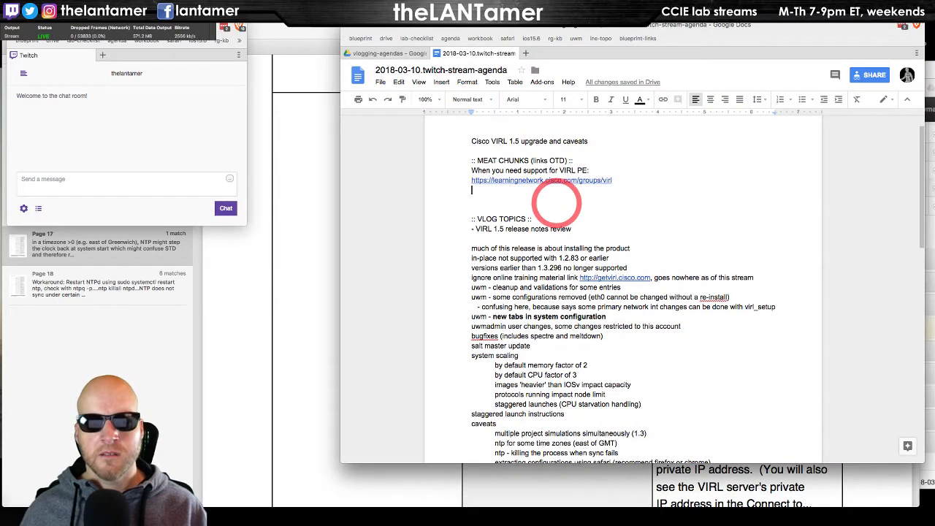
key(Up)
key(Up)
key(Return)
key(Return)
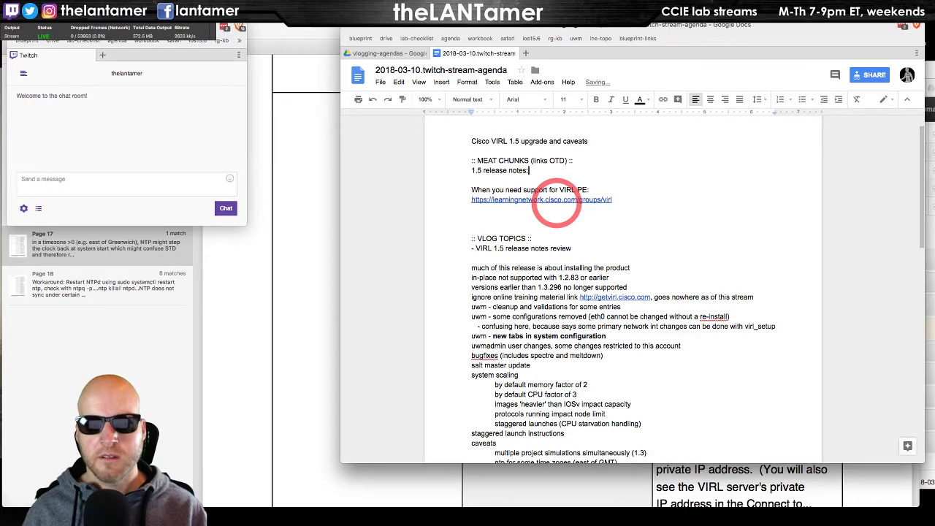
key(Return)
key(super+v)
key(Return)
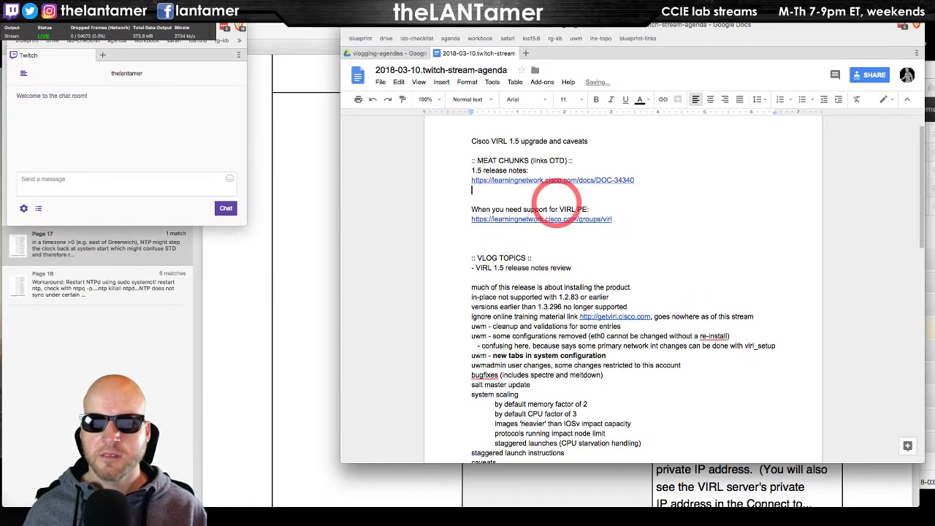
key(Delete)
key(super+Tab)
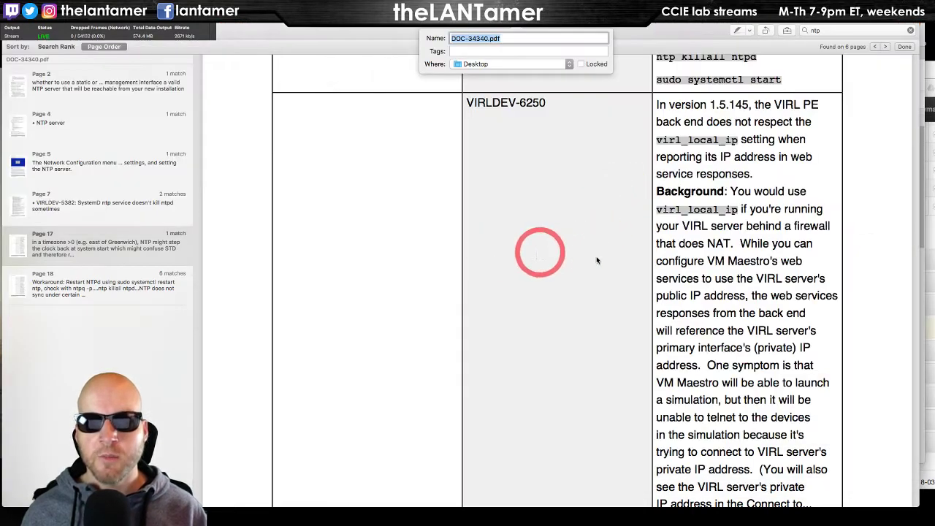
Dismiss the file name popover and copy the full VIRLDEV-5387 NTP sync caveat with its workaround commands from the release notes.
scroll(619, 129, down, 5)
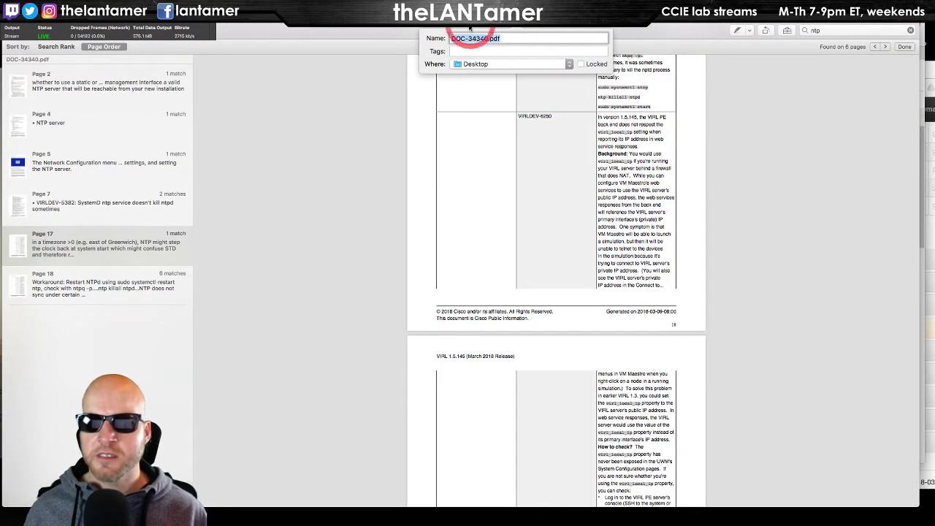
key(Escape)
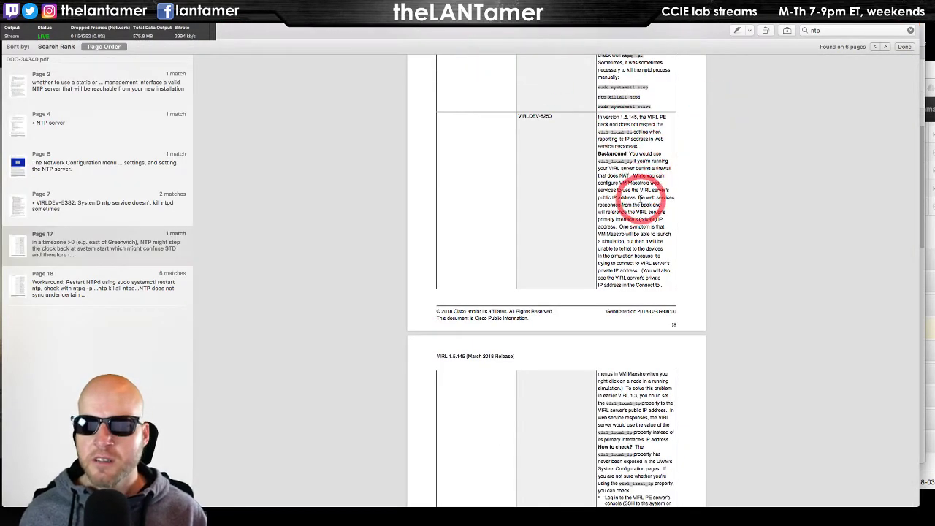
scroll(640, 200, down, 1)
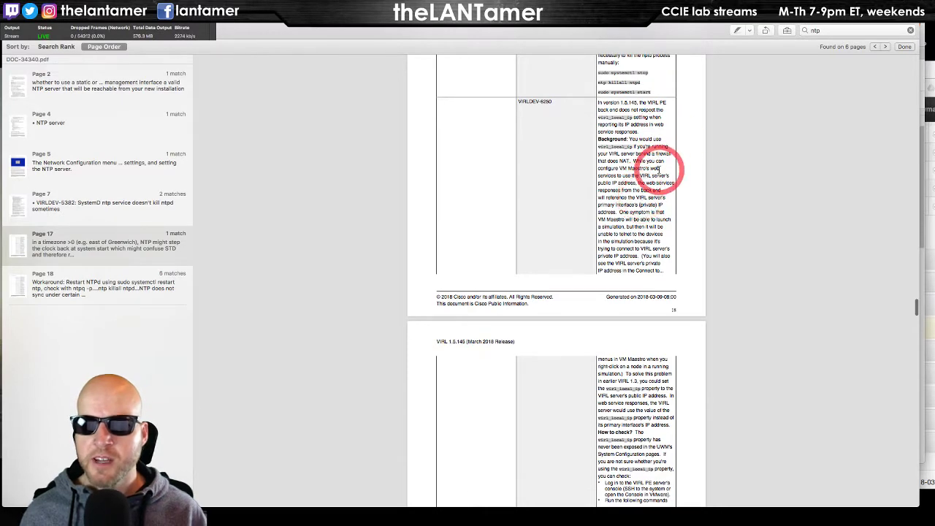
scroll(661, 172, up, 2)
scroll(707, 200, up, 5)
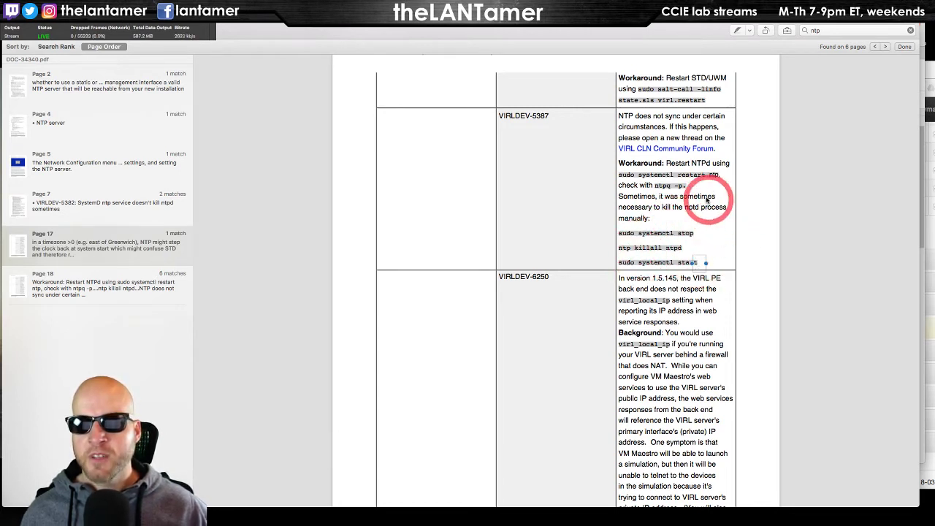
click(697, 260)
drag(697, 262, 618, 117)
key(super+c)
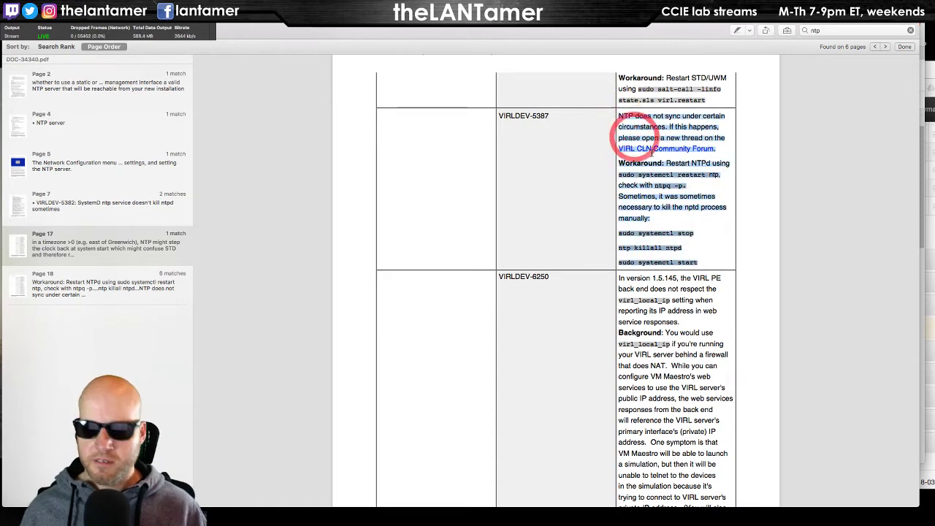
Switch to the agenda in Brave, add "EXCERPT for NTP issues:" below the caveats list, and paste the copied NTP excerpt under it.
key(super+Tab)
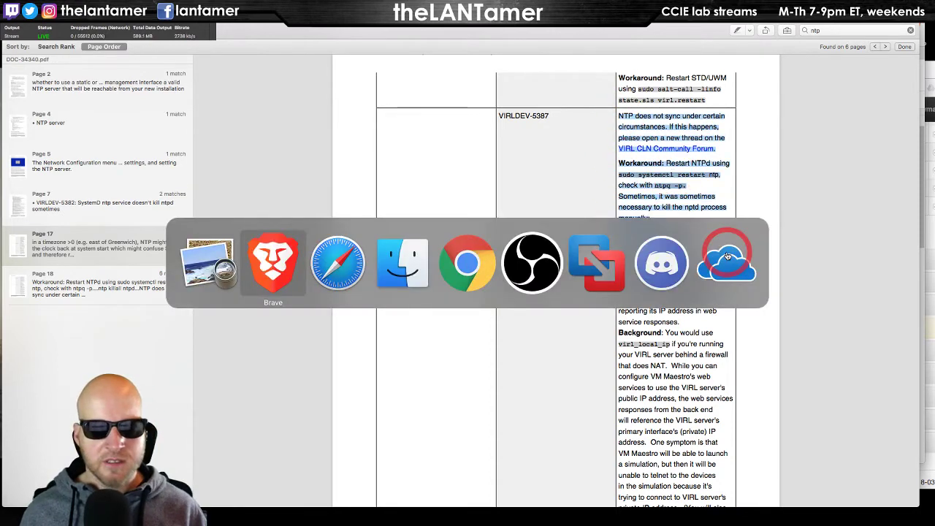
key(Down)
key(Down)
key(Down)
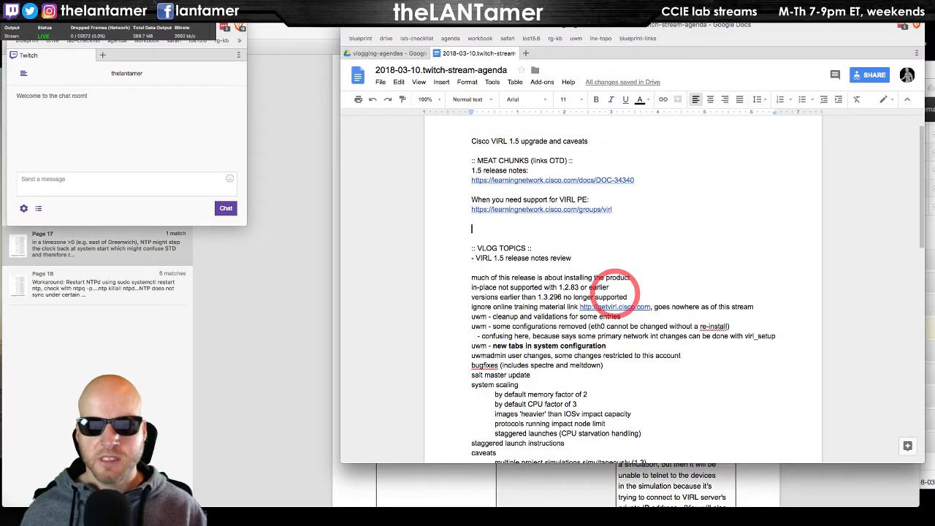
scroll(616, 292, down, 10)
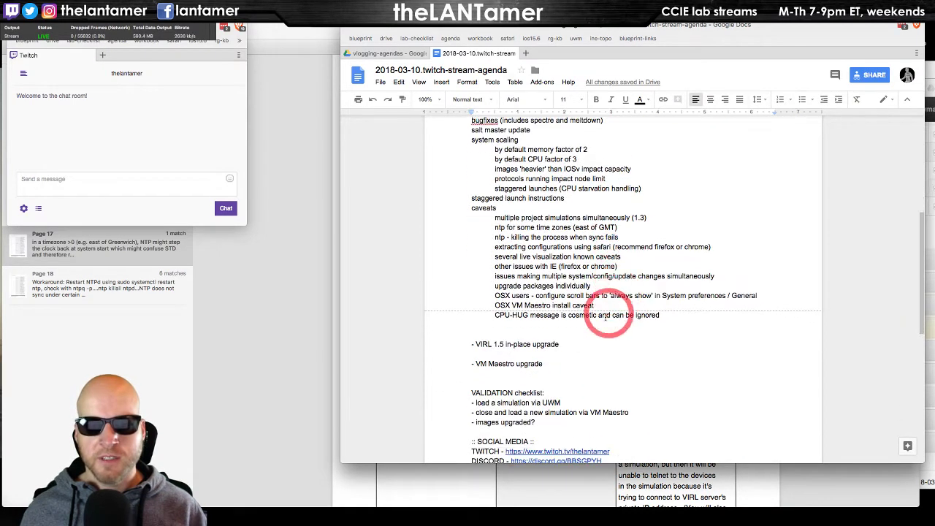
key(Return)
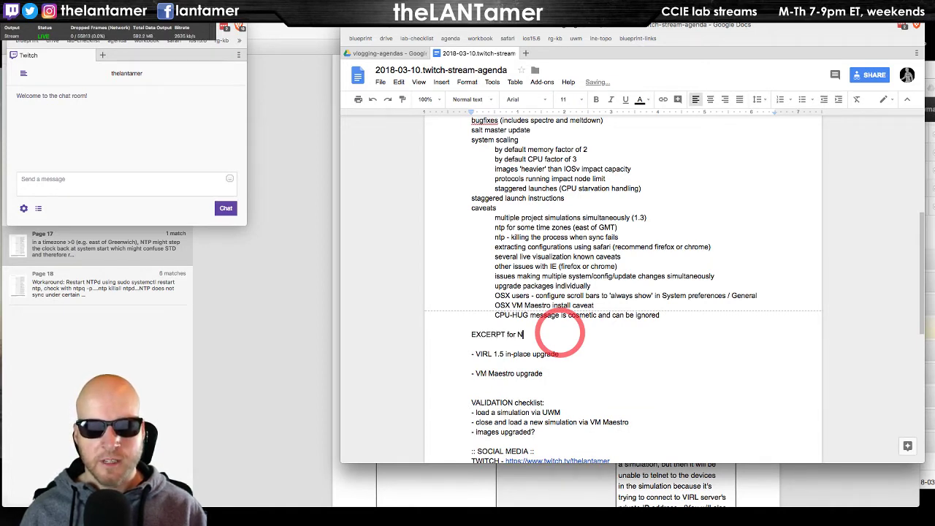
key(Return)
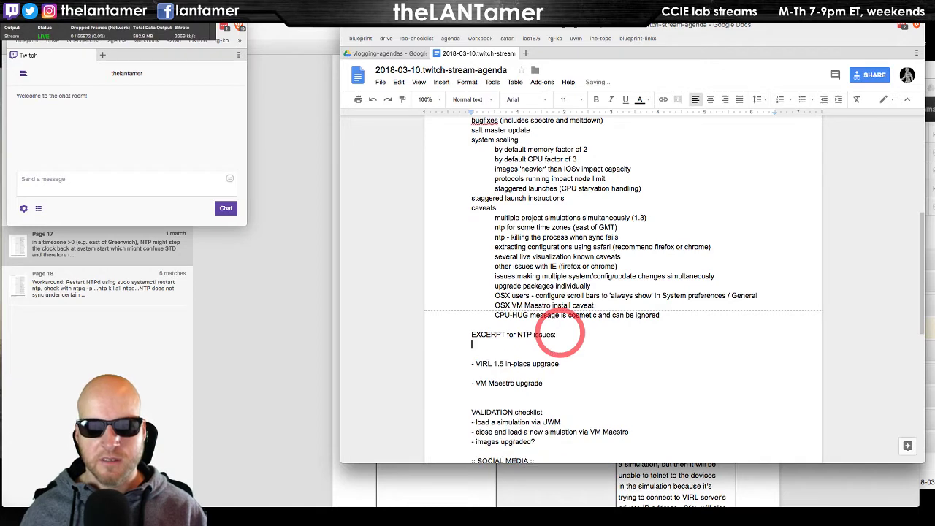
key(super+v)
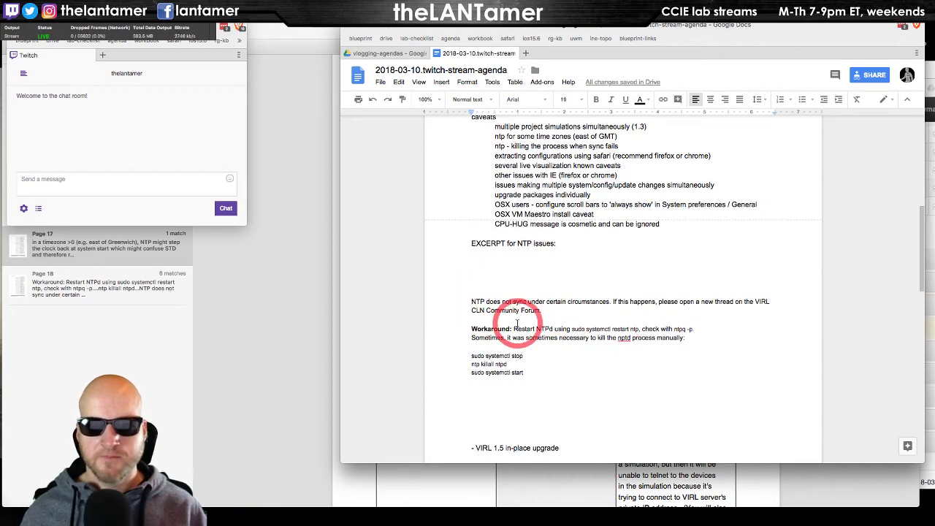
Remove the blank lines and leading indentation between the "EXCERPT for NTP issues:" heading and the pasted text.
key(BackSpace)
key(BackSpace)
key(BackSpace)
key(BackSpace)
key(BackSpace)
key(BackSpace)
key(BackSpace)
key(BackSpace)
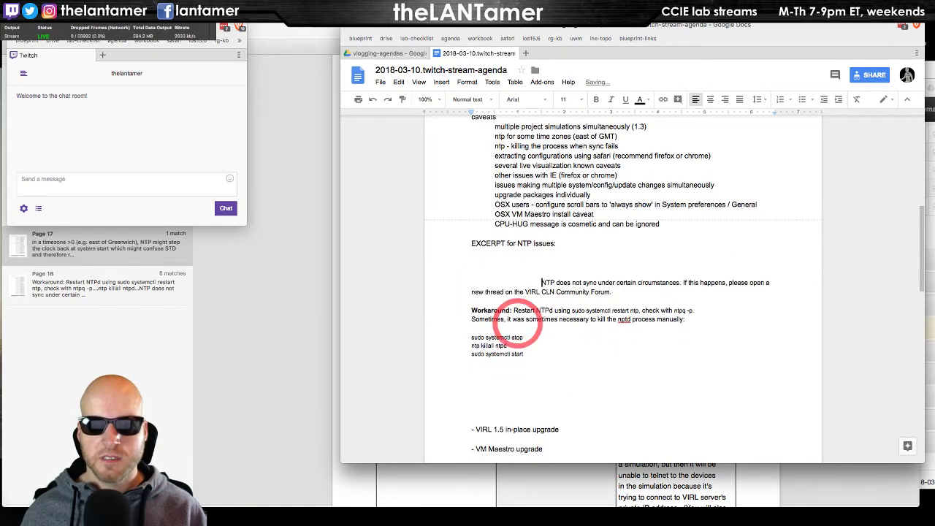
key(BackSpace)
key(BackSpace)
key(BackSpace)
key(BackSpace)
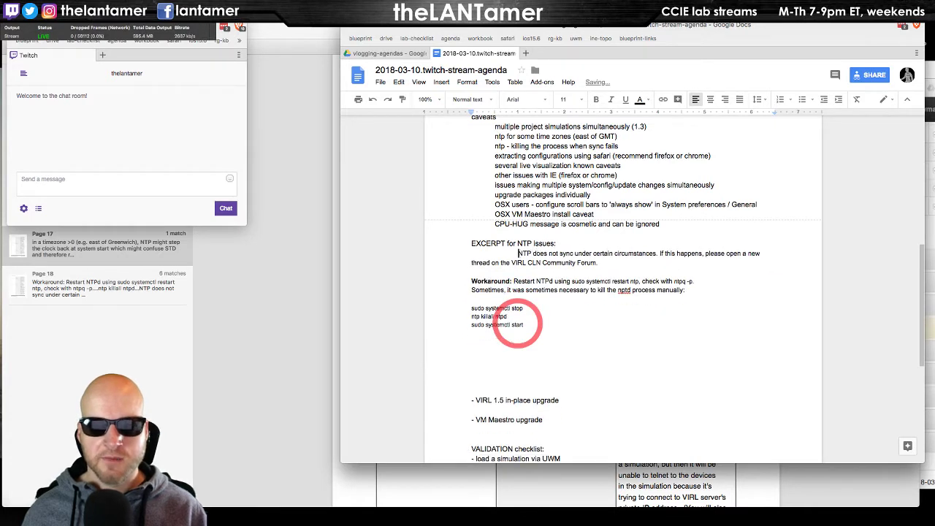
key(BackSpace)
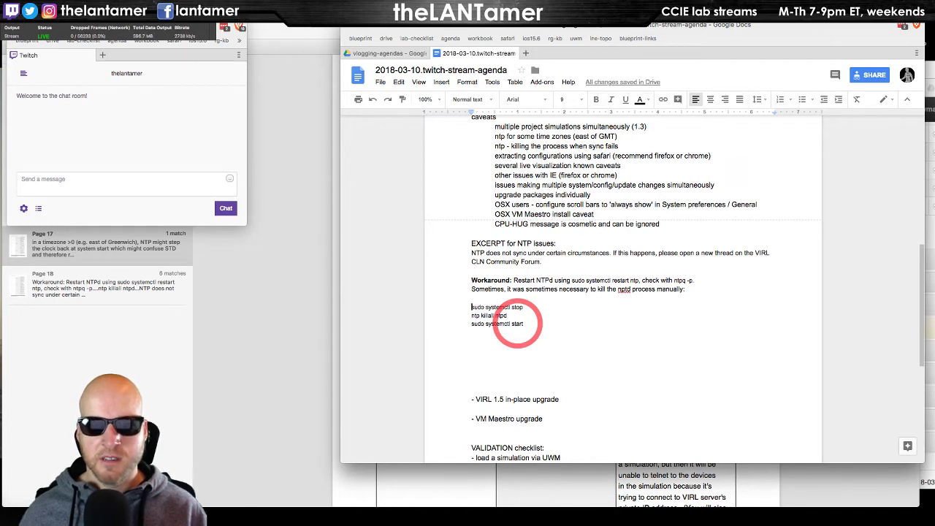
Remove the extra blank lines between the sudo systemctl start line and the VIRL 1.5 in-place upgrade item.
key(BackSpace)
key(BackSpace)
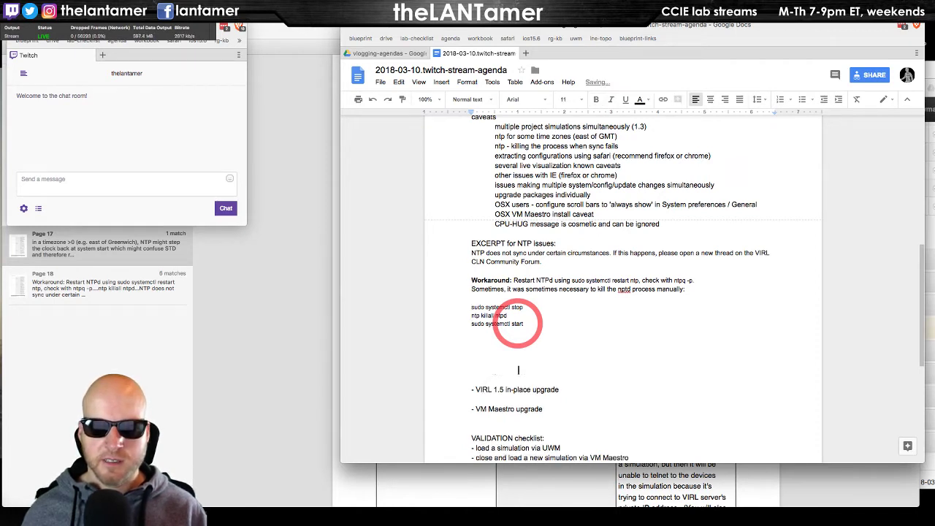
key(BackSpace)
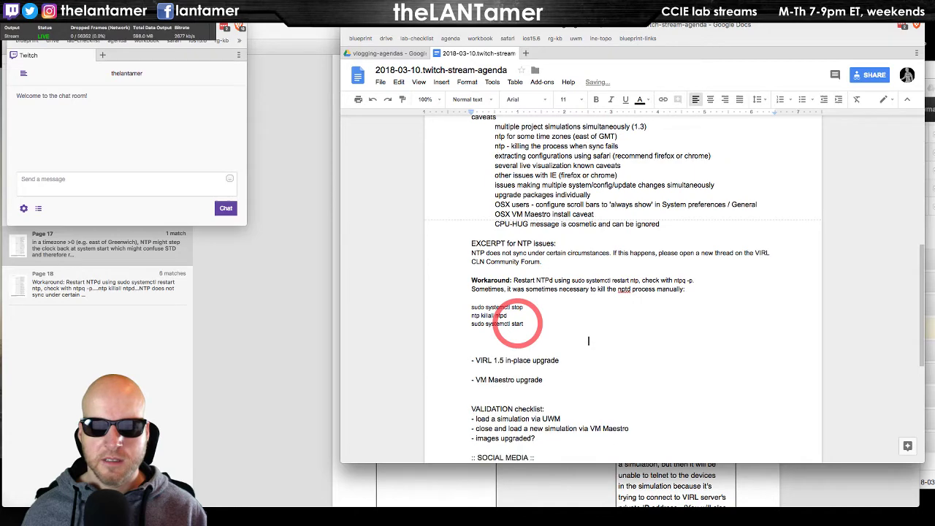
key(BackSpace)
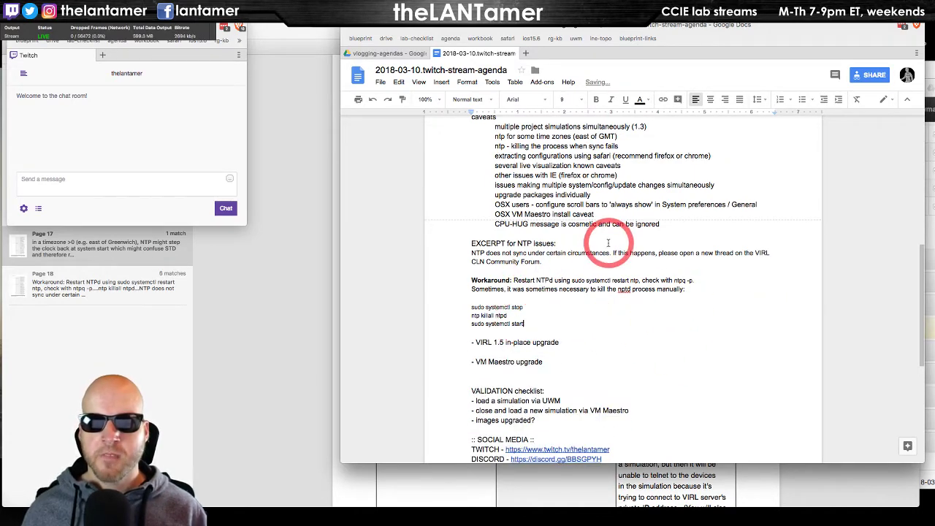
scroll(608, 243, up, 2)
Return to the DOC-34340.pdf release notes, close the PDF, and bring the agenda window back into view.
key(super+Tab)
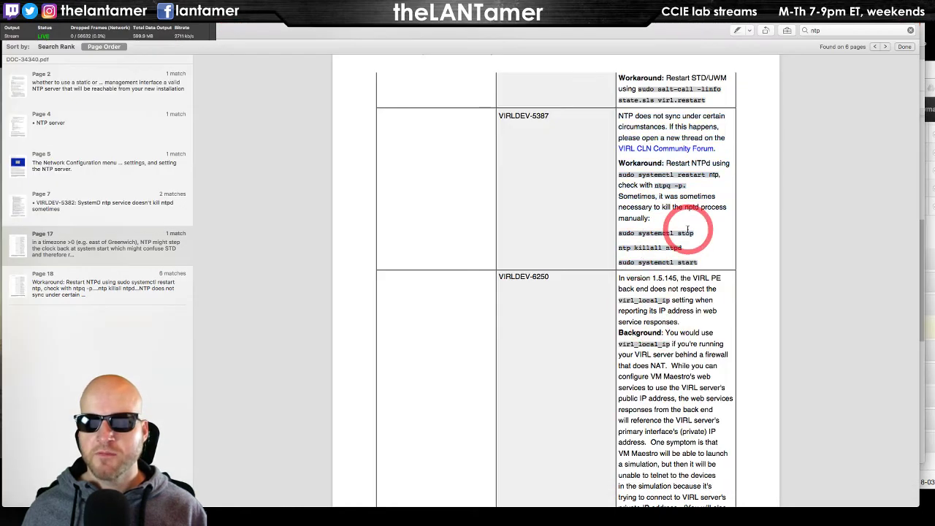
key(super+w)
click(445, 104)
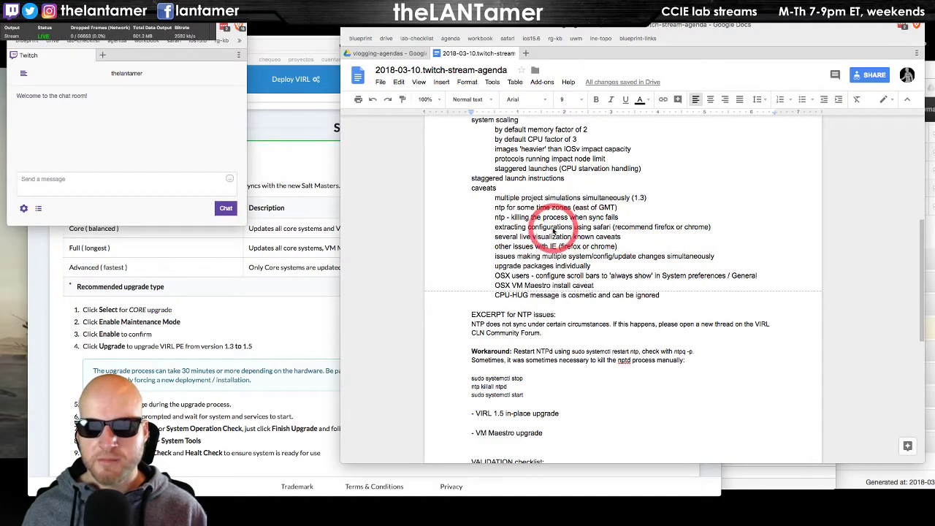
click(734, 214)
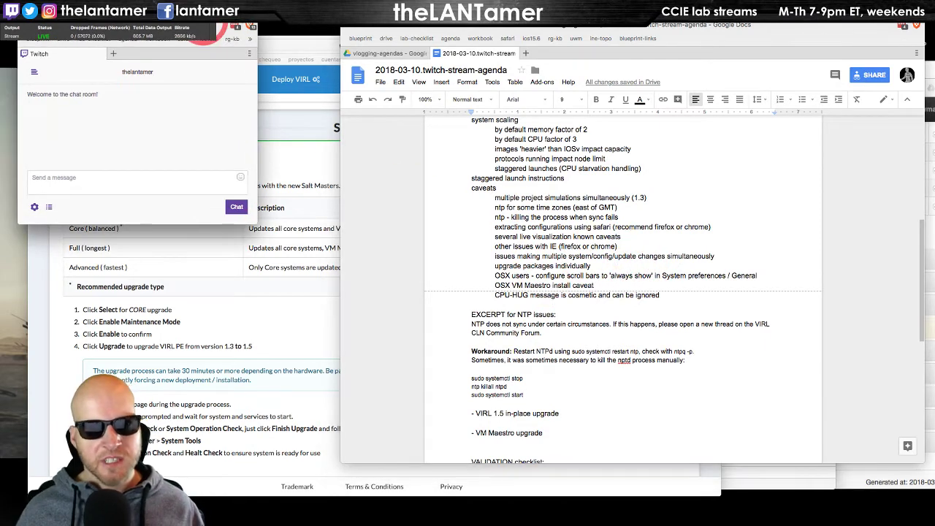
Enlarge and reposition the Twitch chat window, and shift the get.virl.info upgrade guide window away from it.
drag(196, 42, 205, 41)
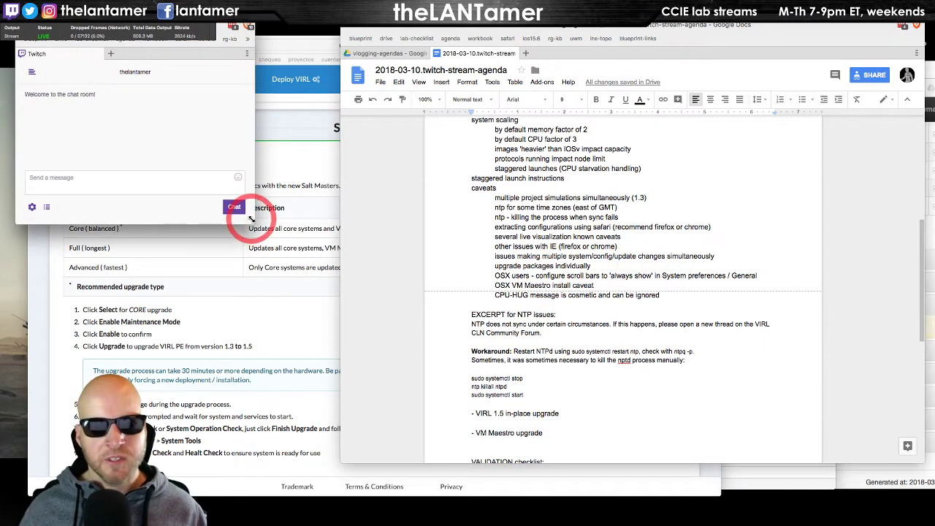
drag(253, 222, 290, 233)
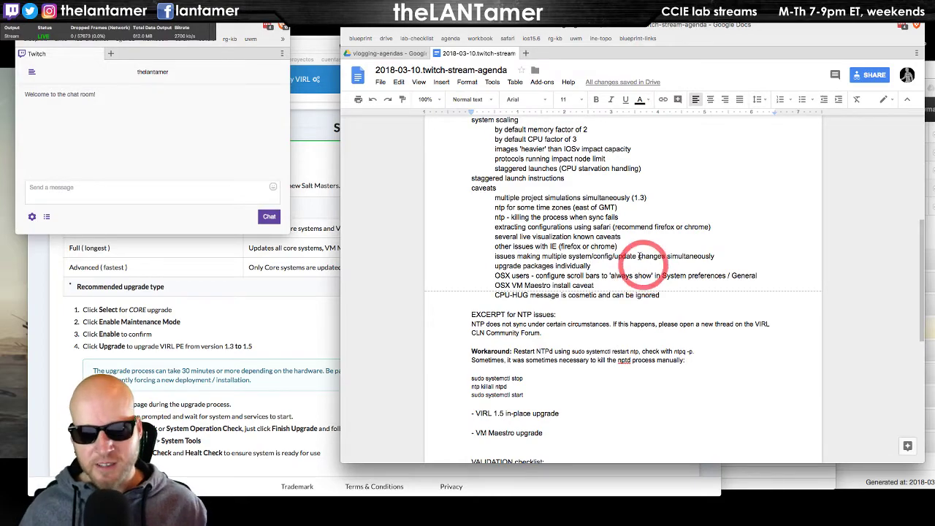
key(ctrl+Right)
key(ctrl+Left)
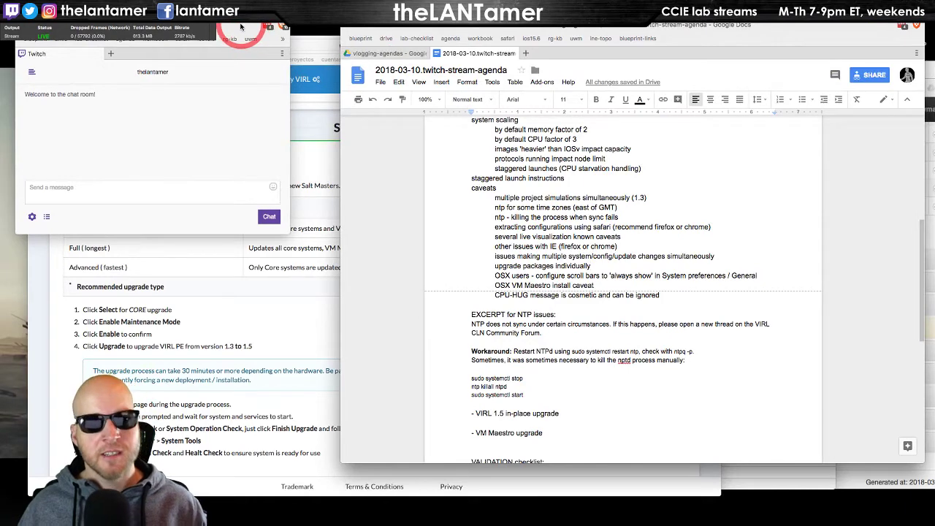
drag(241, 27, 240, 30)
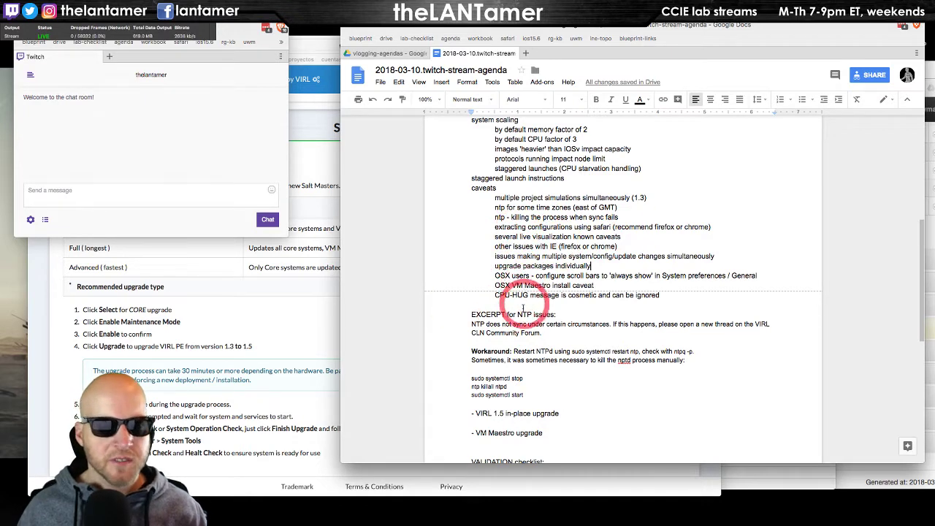
click(319, 321)
drag(526, 41, 601, 48)
Switch to Chrome, expand the vinstall upgrade entry under Progress, and move the System Upgrade window fully into view.
key(super+Tab)
key(super+Tab)
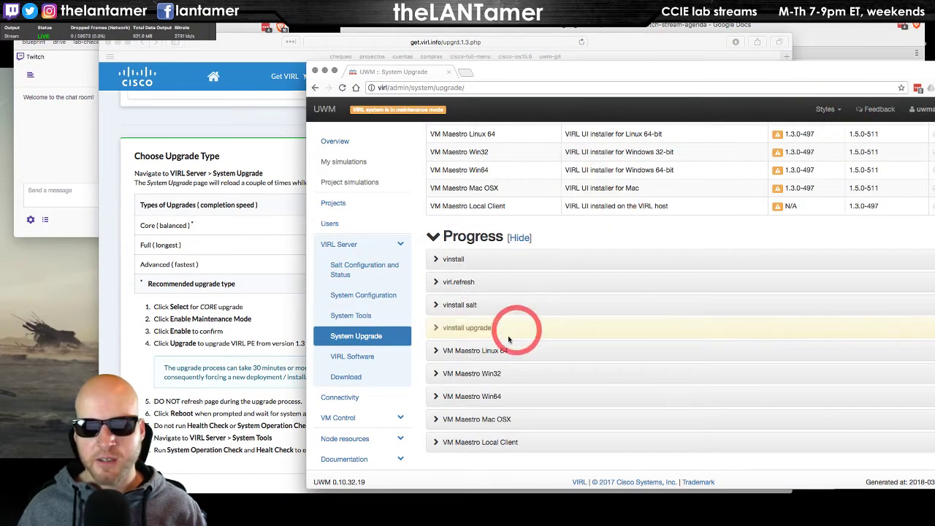
click(435, 328)
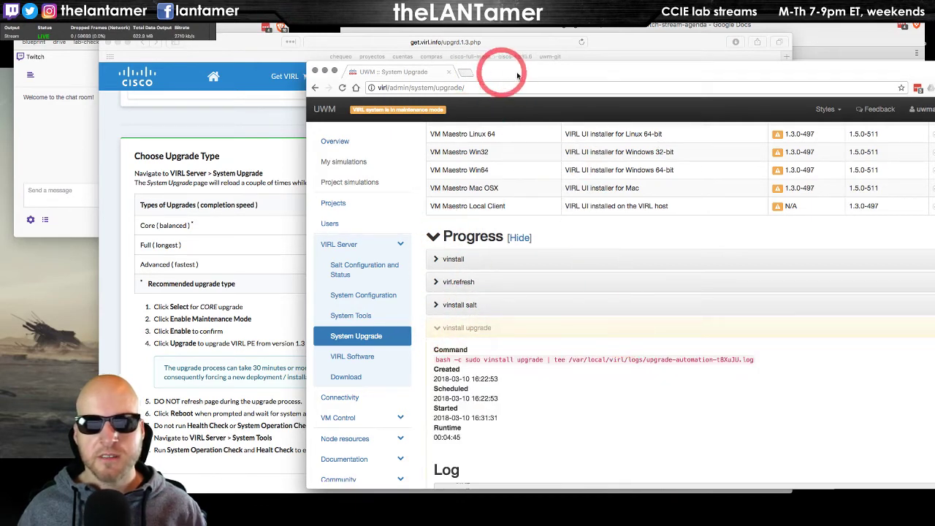
drag(501, 68, 398, 25)
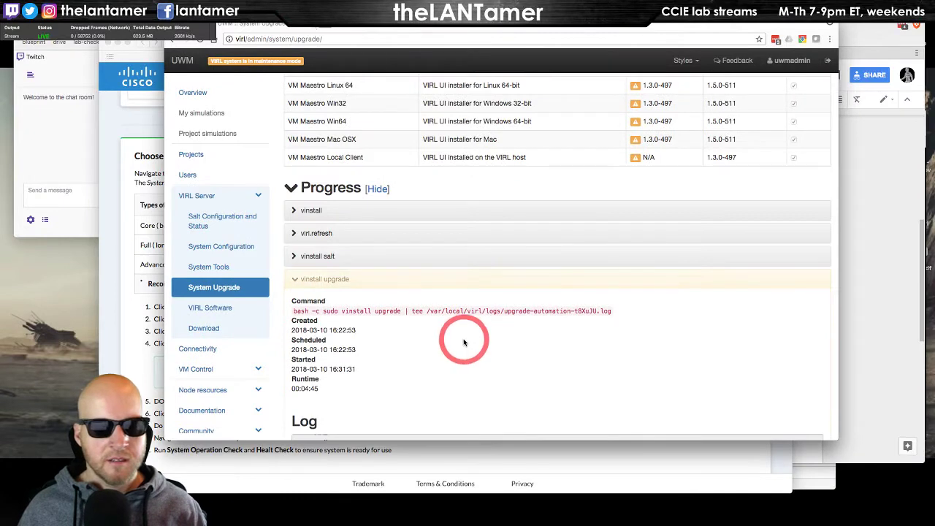
Examine the vinstall upgrade log, the remaining progress entries and the VIRL Packages table, and collapse the vinstall upgrade entry.
scroll(463, 337, down, 5)
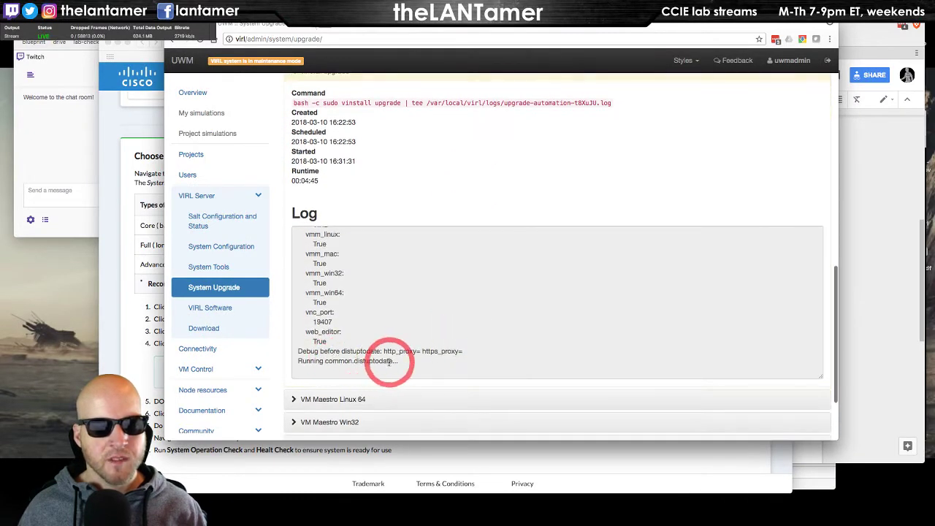
scroll(446, 357, up, 3)
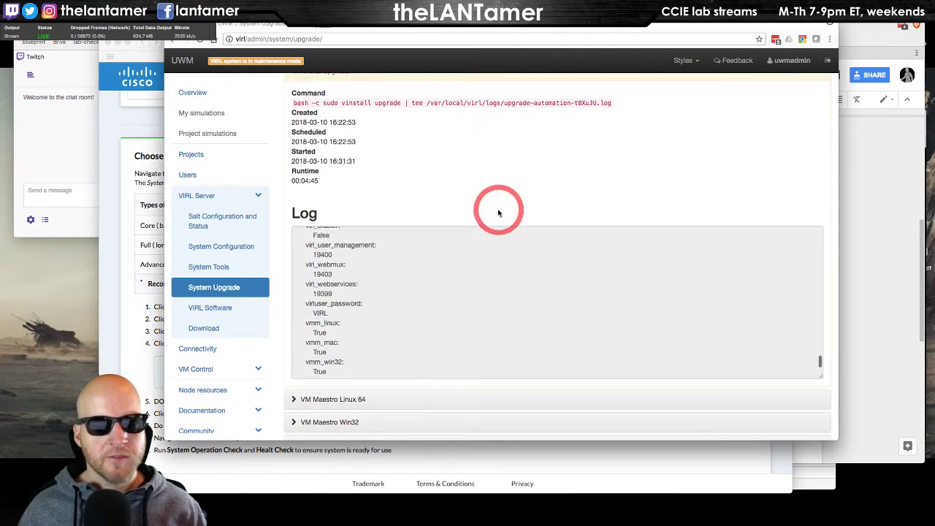
scroll(496, 208, up, 3)
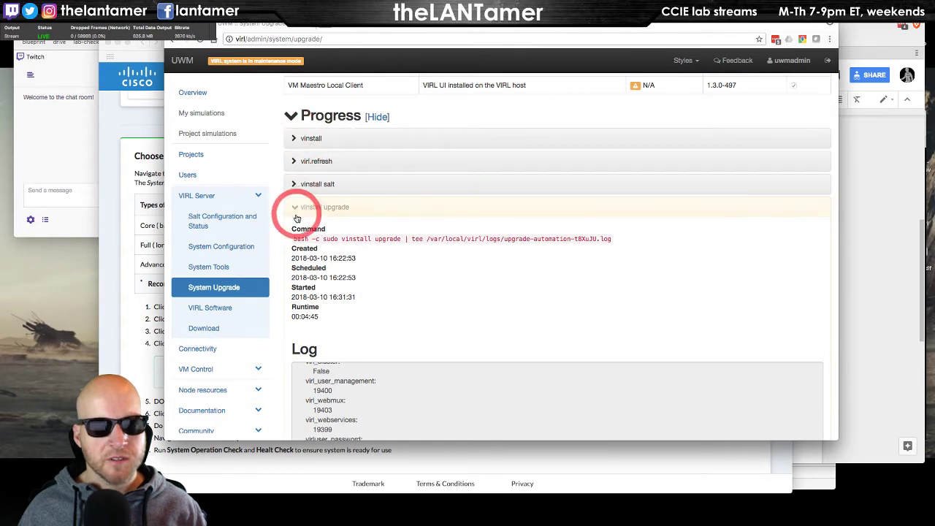
scroll(534, 314, down, 5)
scroll(533, 314, down, 5)
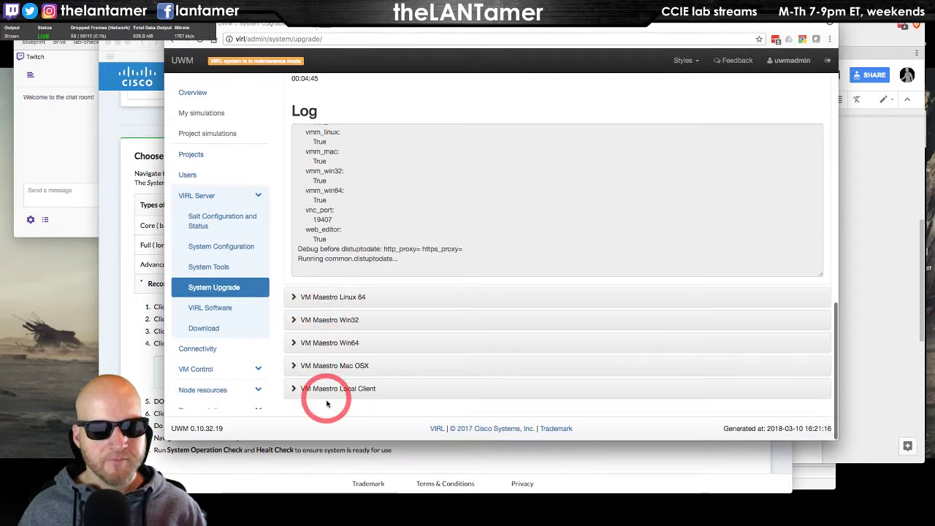
scroll(463, 237, up, 10)
scroll(463, 240, up, 10)
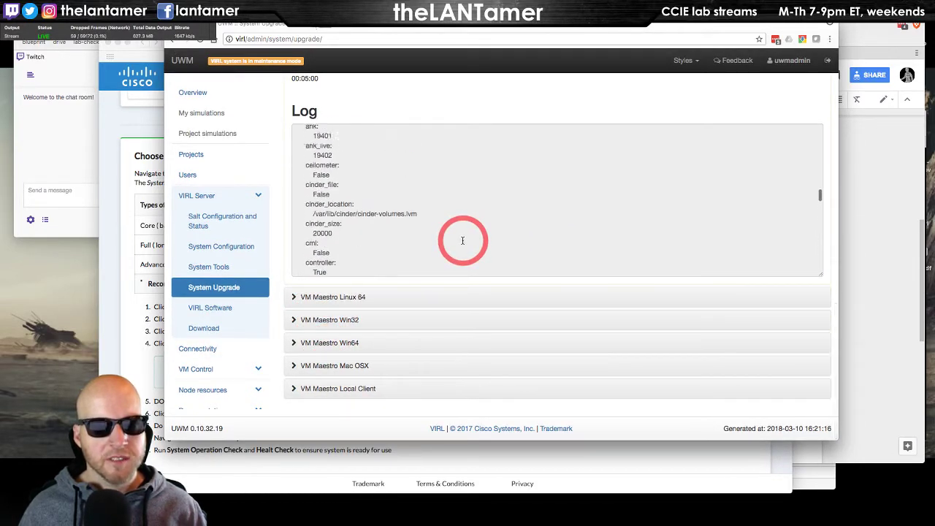
scroll(453, 232, up, 7)
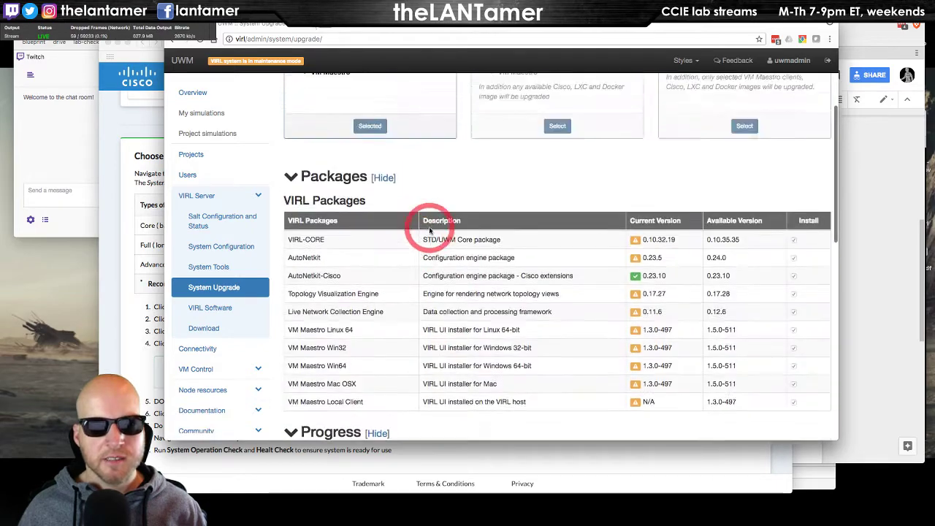
scroll(428, 228, down, 5)
click(315, 208)
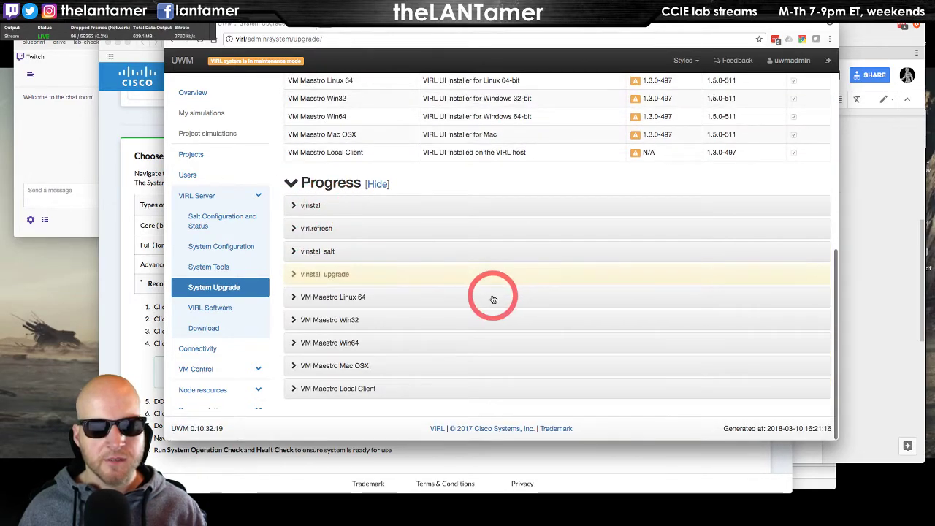
key(super+grave)
key(super+grave)
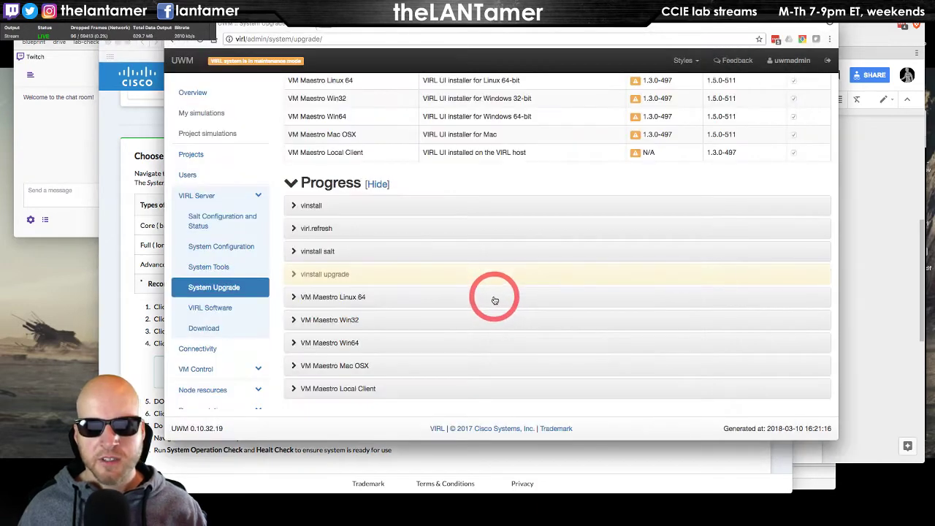
Switch to the agenda document, narrow its window to uncover more of the System Upgrade page, and keep the agenda in front.
key(super+Tab)
key(super+grave)
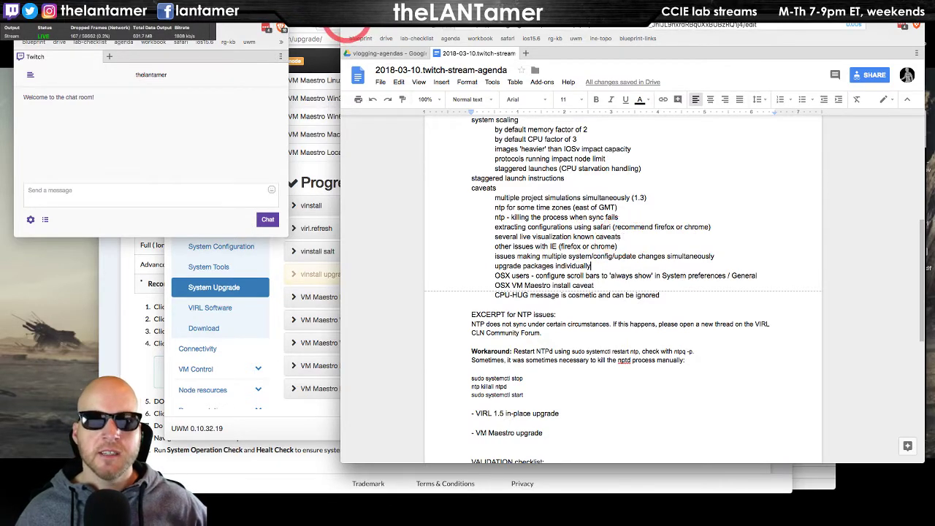
drag(344, 25, 404, 25)
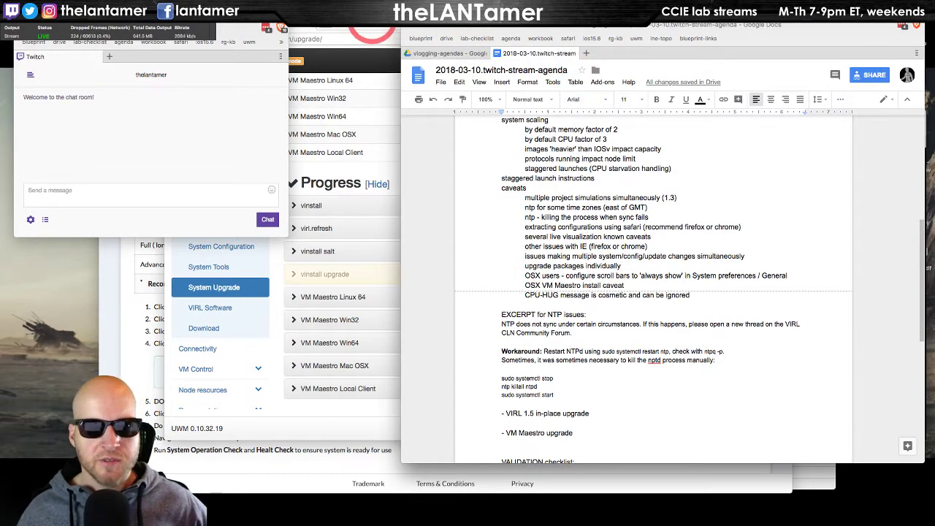
click(371, 35)
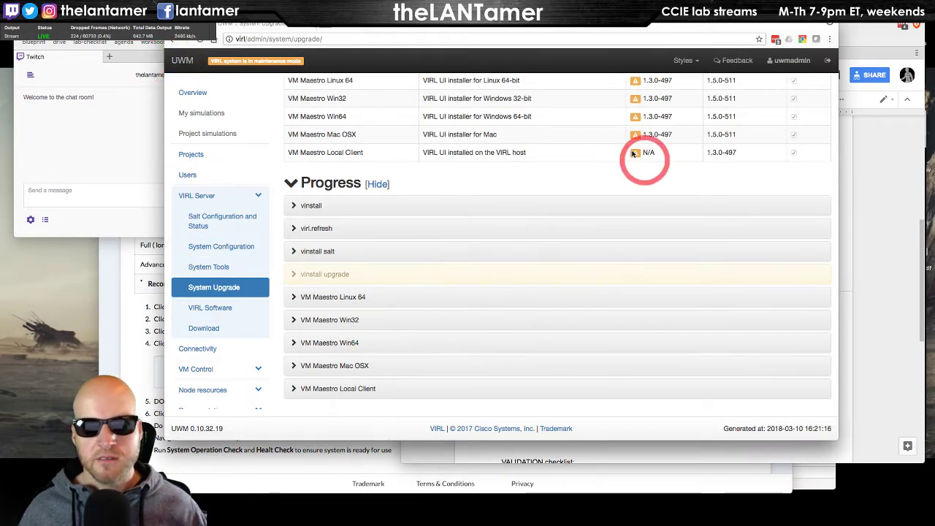
key(super+Tab)
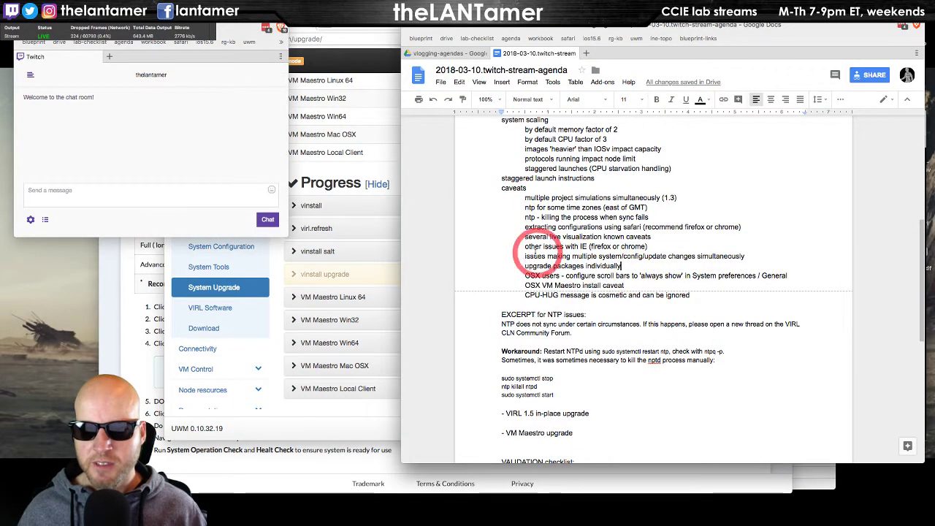
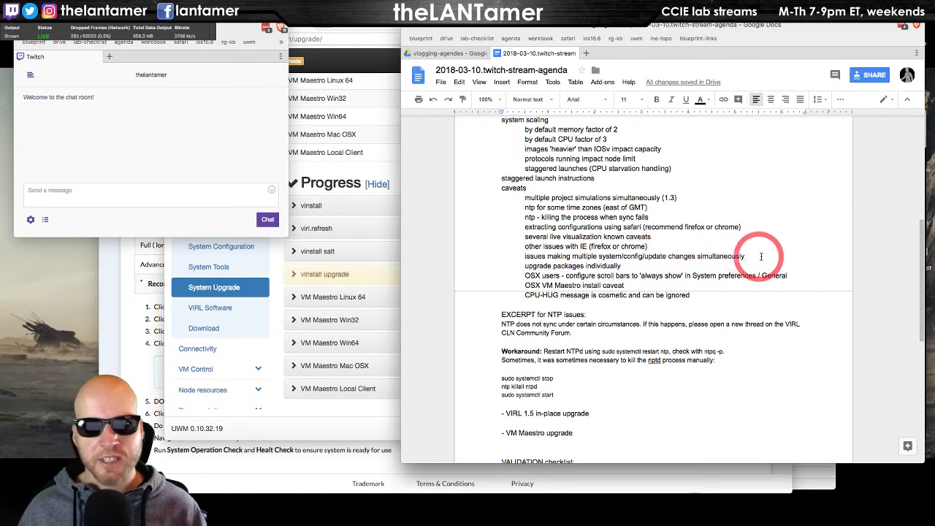
Examine the System Upgrade page's Progress entries, the VIRL Packages versions and the upgrade stage tracker.
click(373, 30)
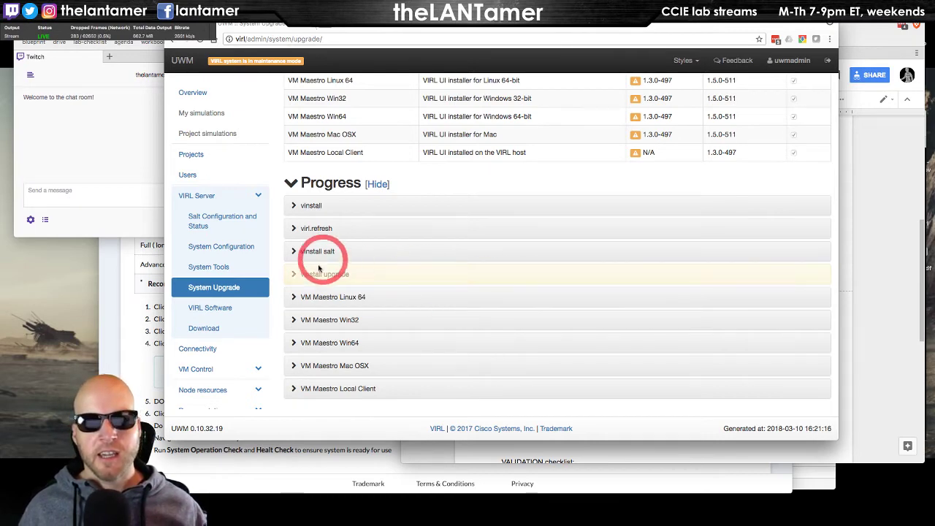
scroll(460, 278, up, 3)
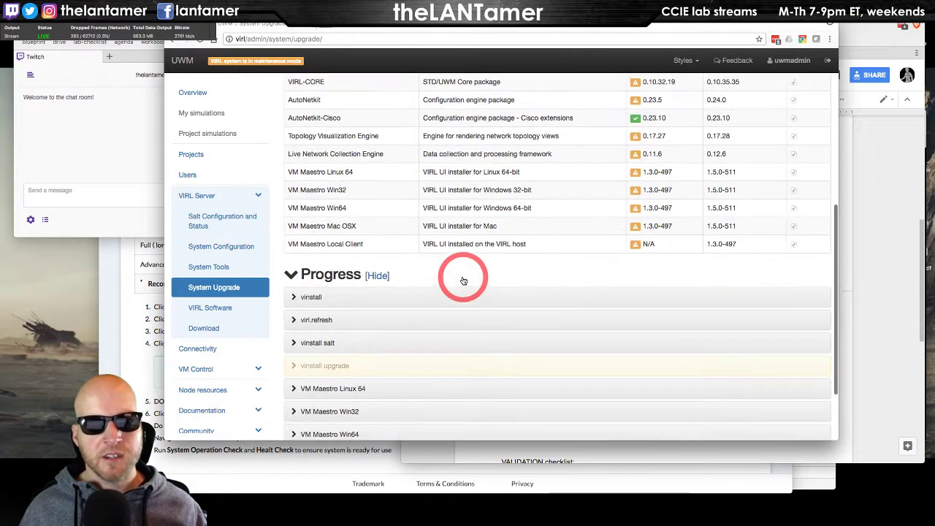
scroll(475, 241, down, 3)
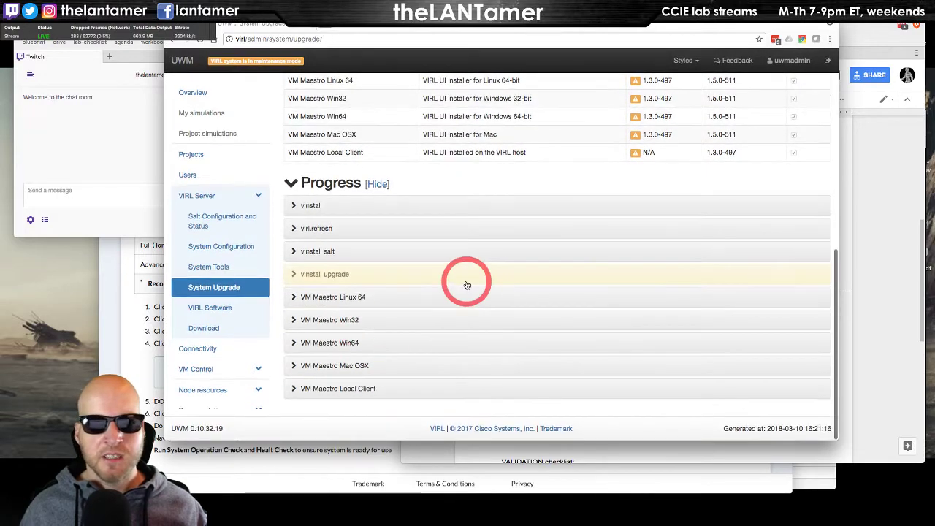
scroll(467, 285, up, 5)
scroll(511, 332, down, 3)
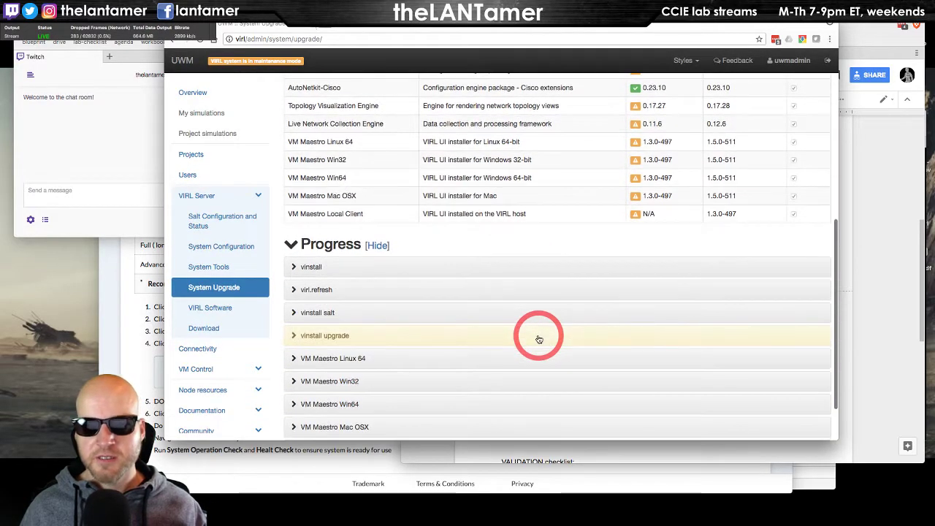
scroll(539, 339, up, 2)
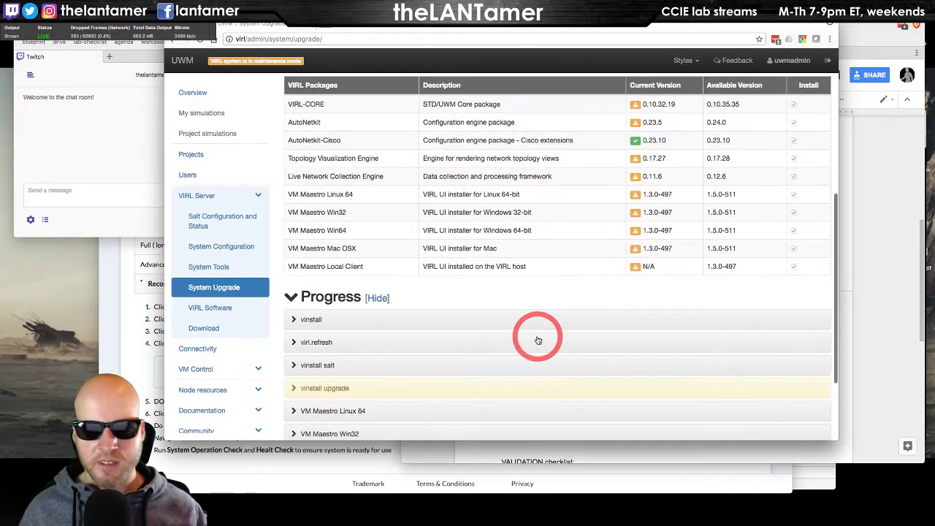
scroll(538, 339, down, 3)
key(super+grave)
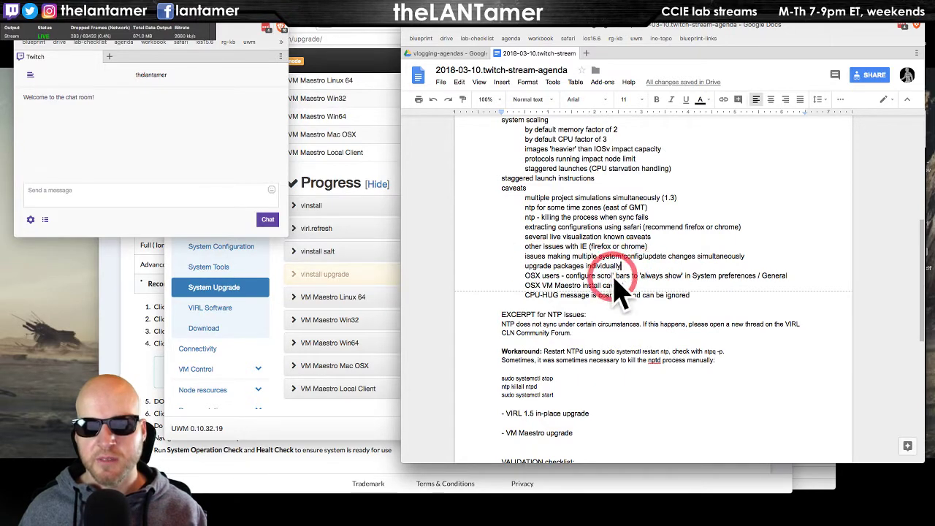
key(super+grave)
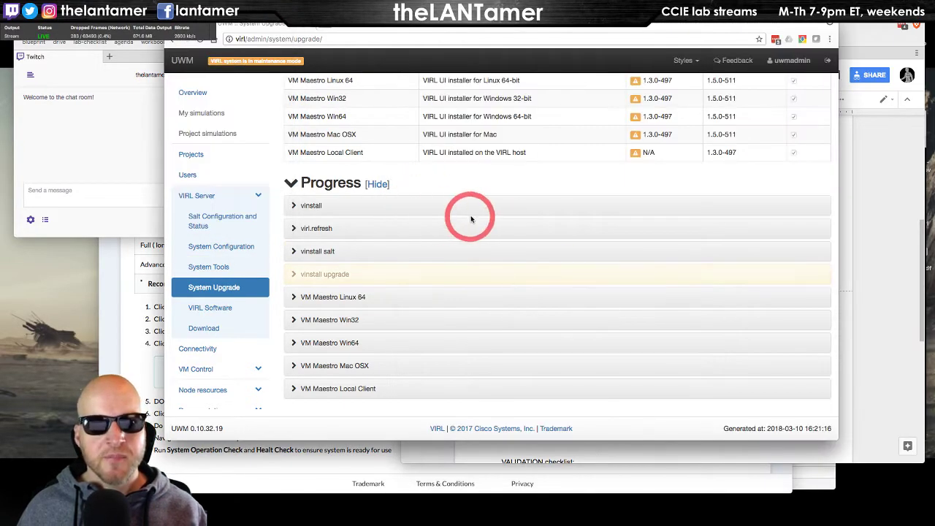
scroll(470, 215, up, 5)
scroll(471, 219, up, 3)
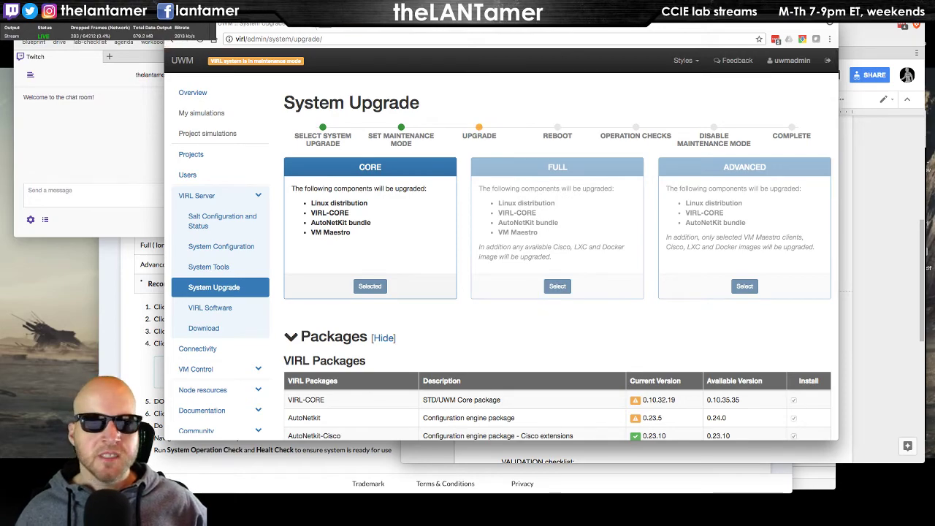
Shrink the System Upgrade window, move it away from the Twitch chat, and bring its Progress list into view.
drag(167, 25, 218, 35)
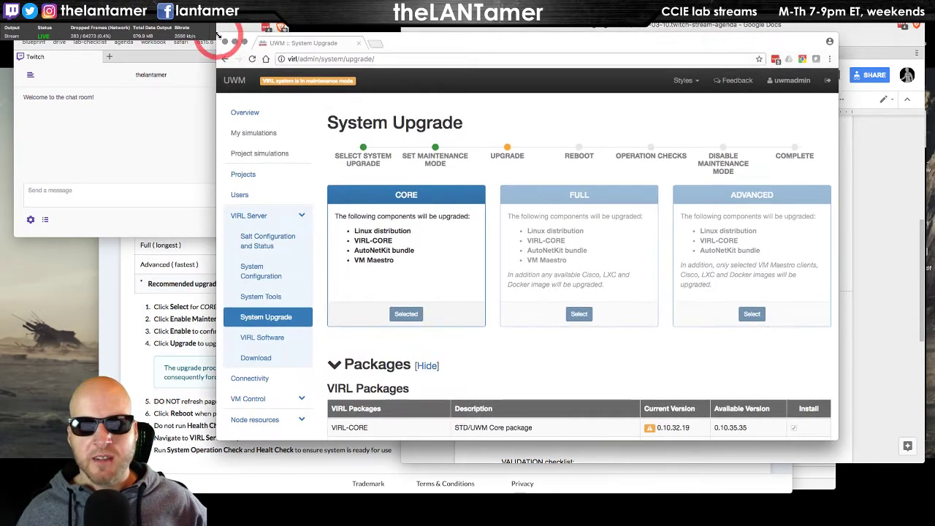
drag(502, 31, 557, 21)
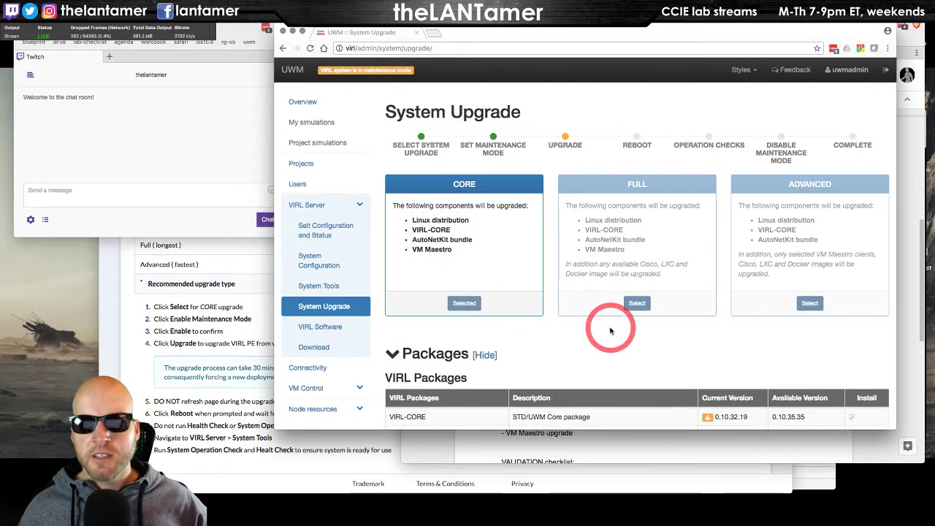
scroll(609, 331, down, 3)
scroll(610, 330, down, 6)
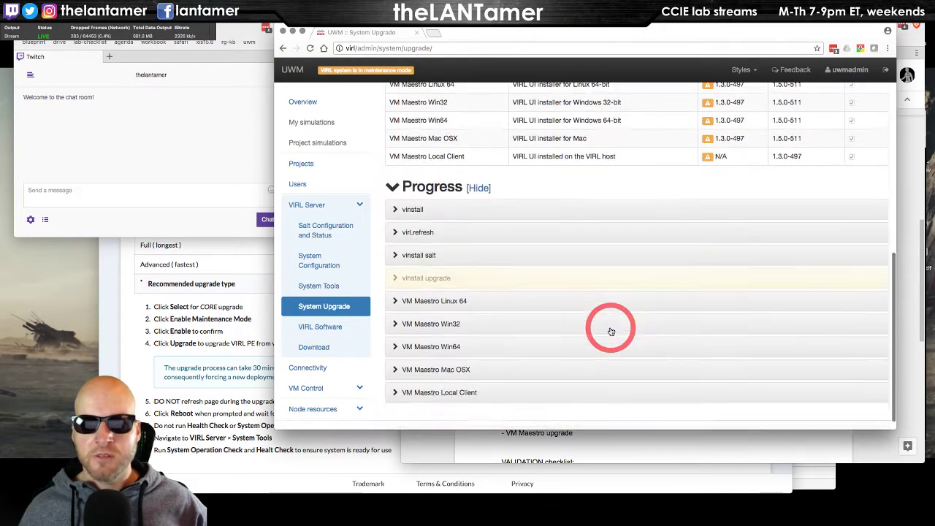
In the agenda's OSX users caveat, make "configure scroll bars to 'always show' in System preferences / General" bold.
key(super+grave)
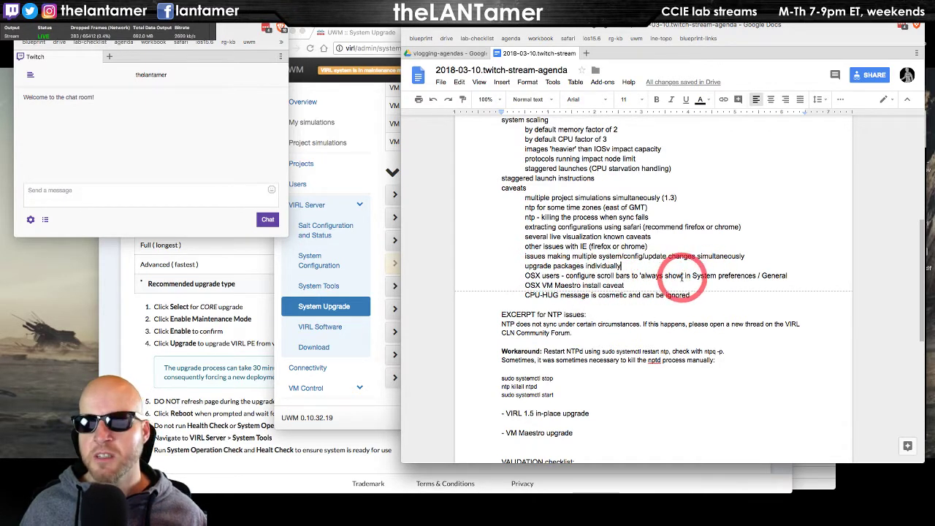
drag(719, 276, 787, 277)
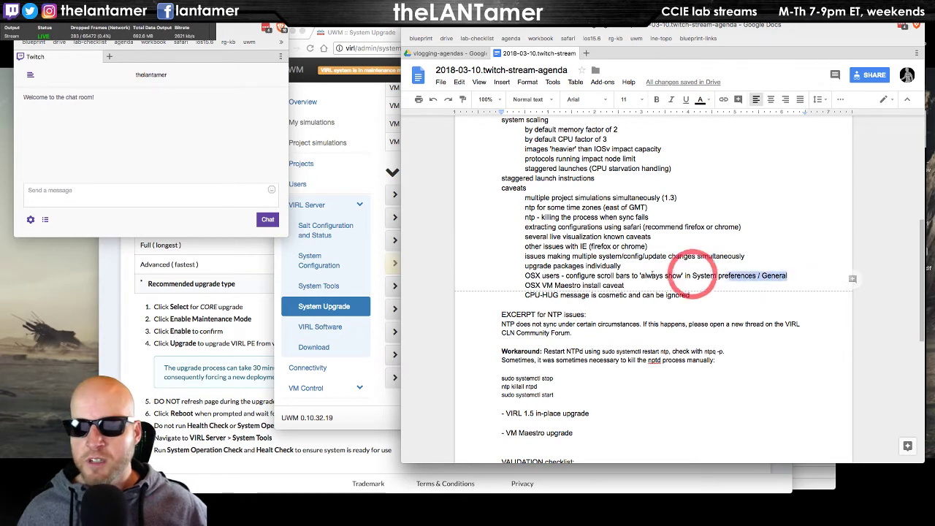
drag(691, 276, 575, 276)
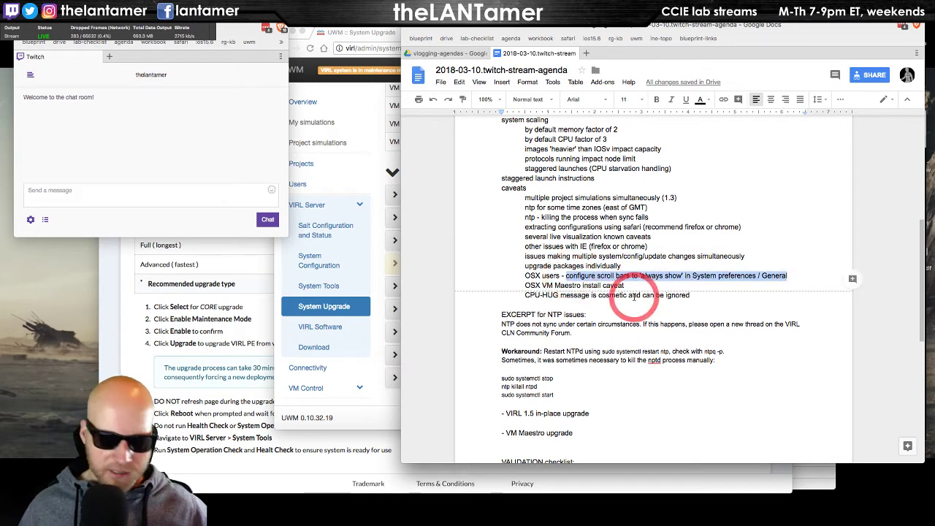
key(ctrl+b)
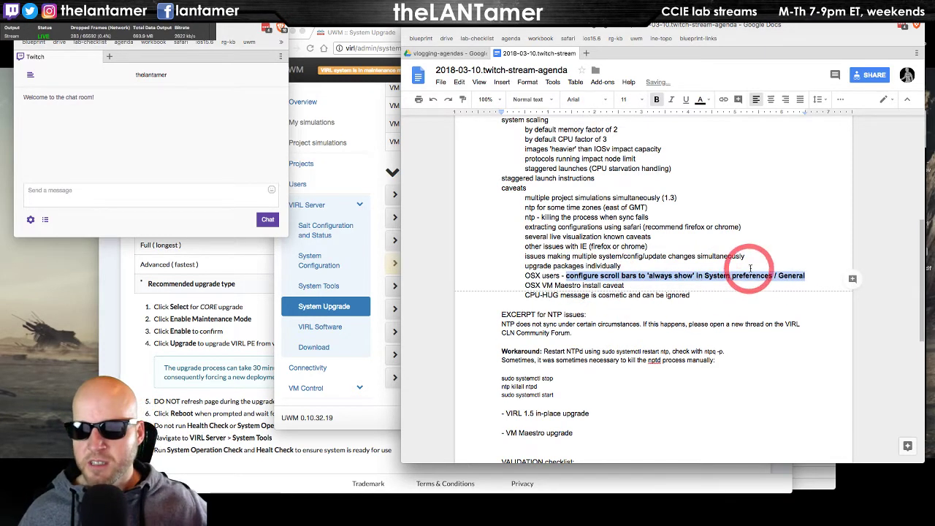
Append "(Sierra)" to the OSX VM Maestro install caveat and correct "CPU-HUG" to "CPU-HOG" in the caveat below it.
click(572, 289)
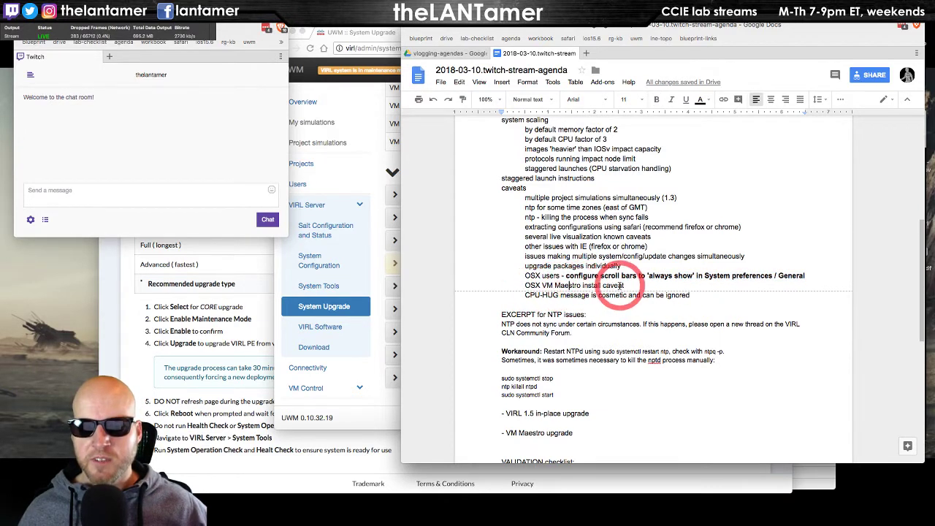
click(628, 285)
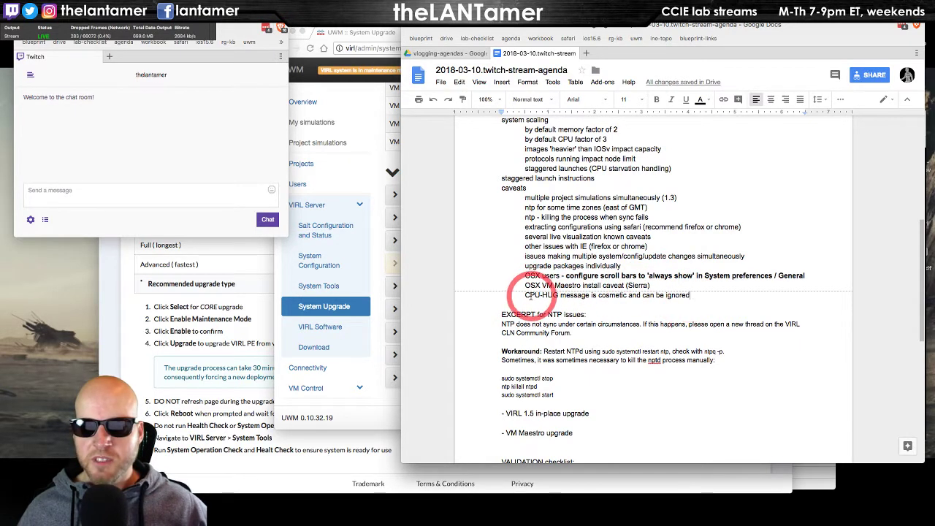
click(525, 295)
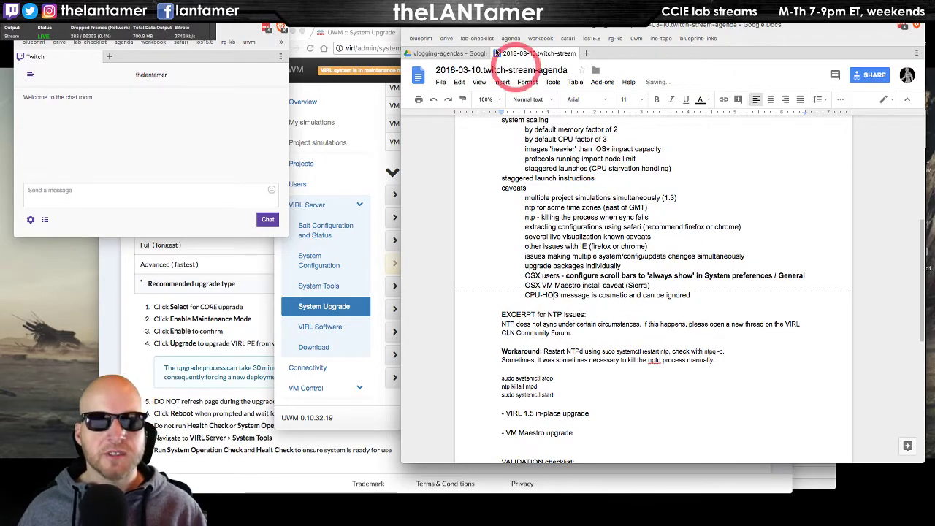
Move the agenda window fully into view and indent the whole "EXCERPT for NTP issues" block by two levels.
drag(450, 24, 459, 31)
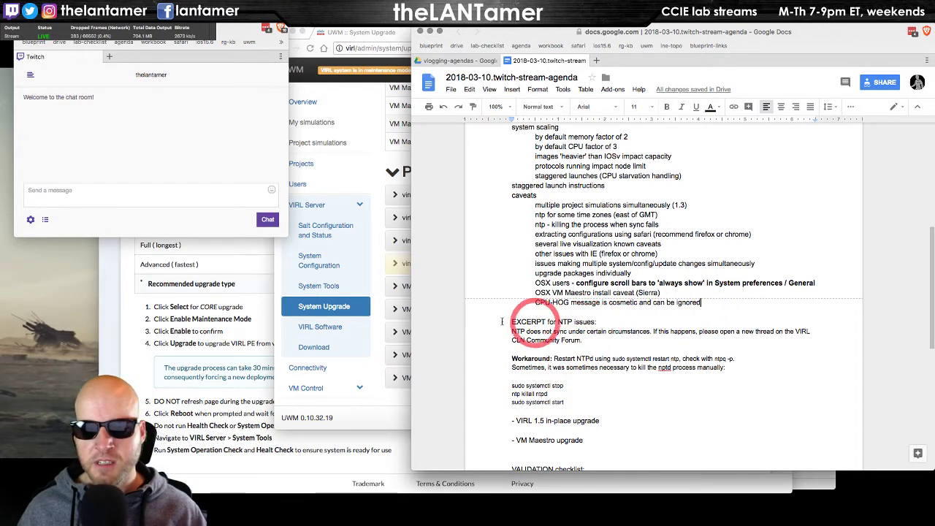
scroll(568, 331, down, 2)
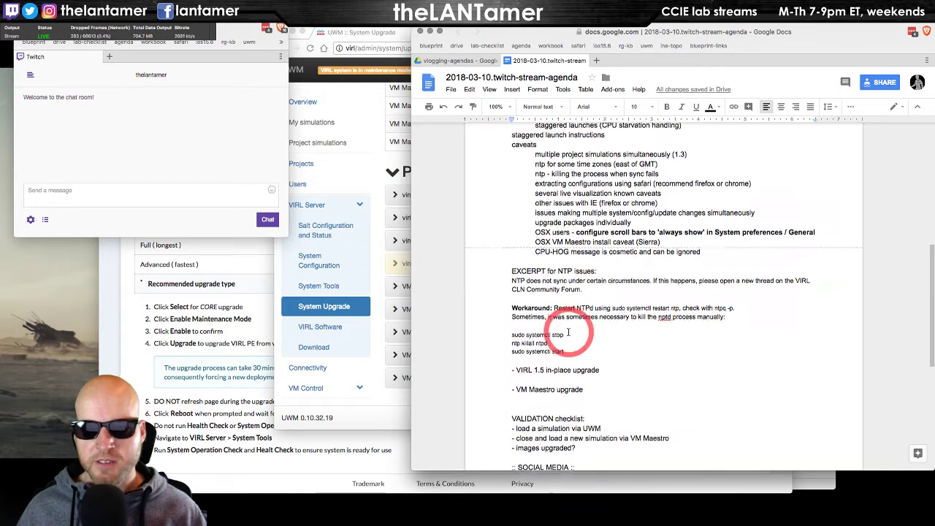
drag(564, 335, 488, 257)
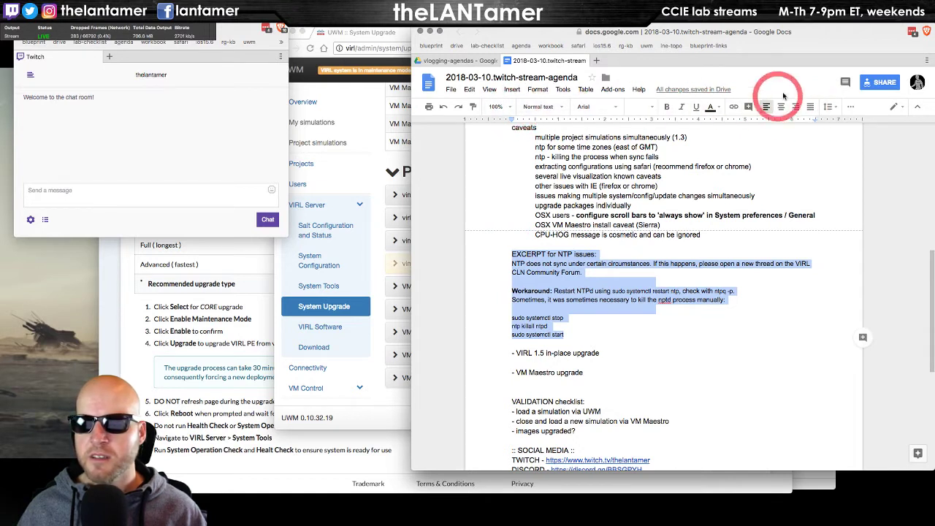
click(851, 108)
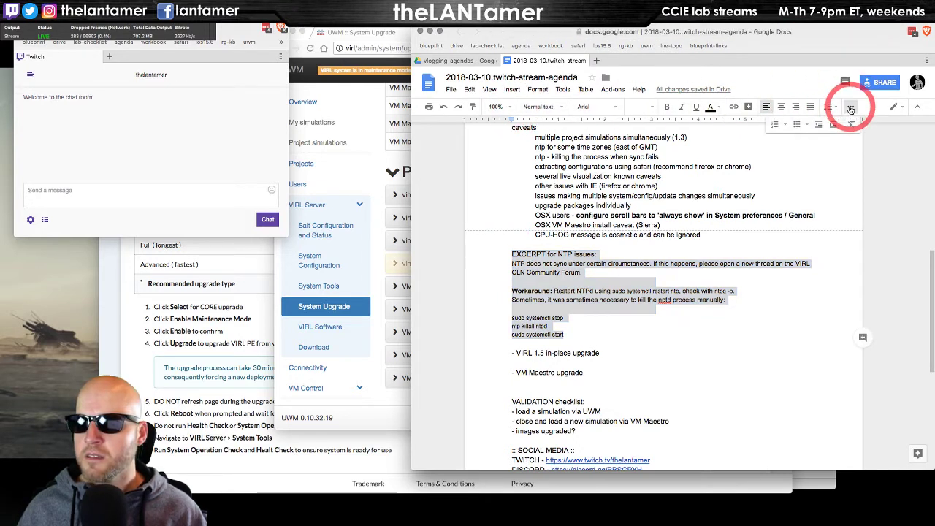
click(832, 125)
click(833, 126)
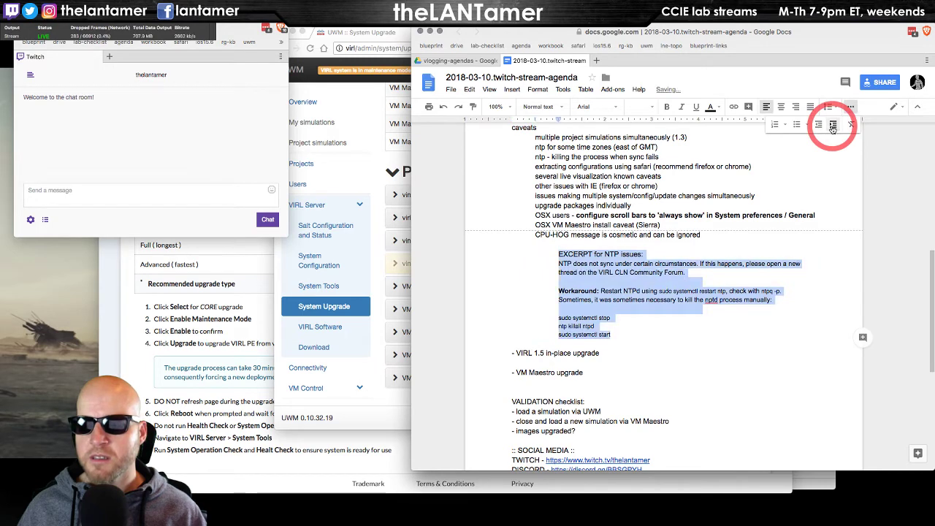
click(662, 334)
Add "- images are upgraded" as the first VALIDATION checklist item and delete the "- images upgraded?" item.
scroll(662, 333, down, 3)
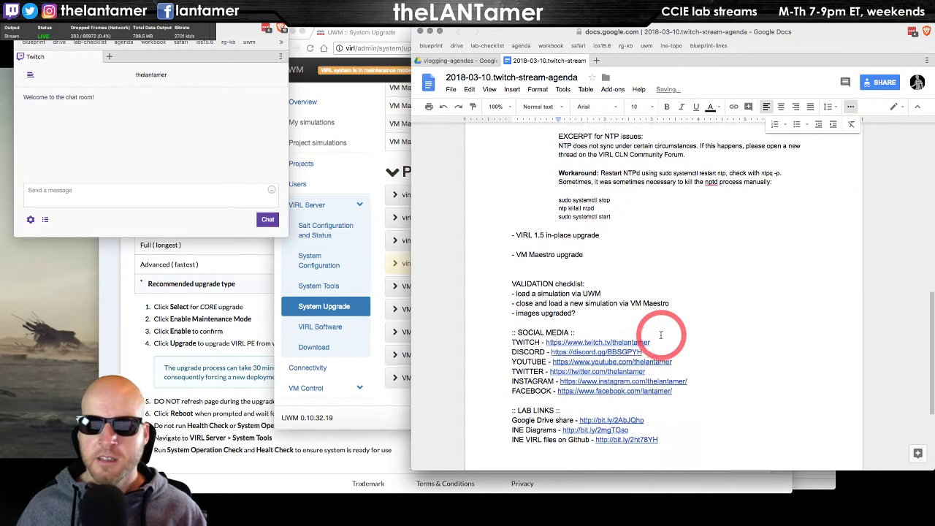
click(615, 224)
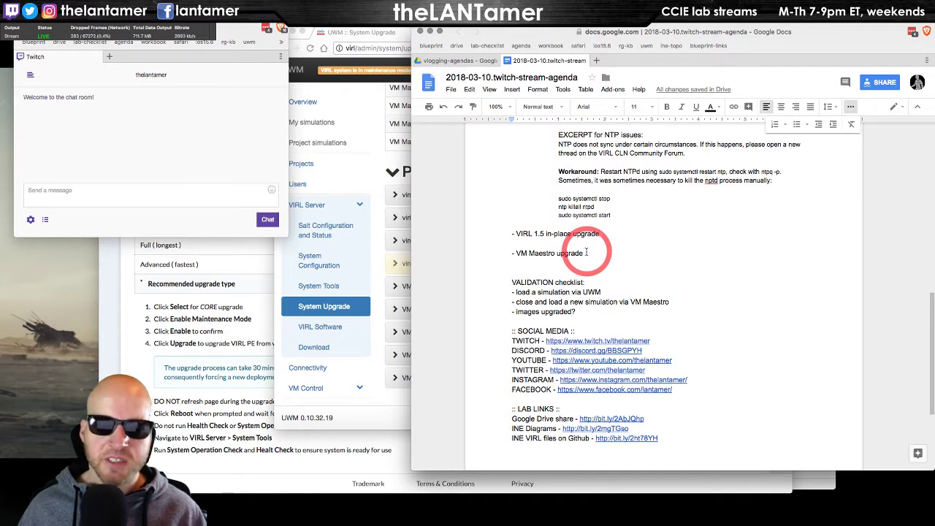
mouse_move(586, 253)
mouse_down()
mouse_move(511, 254)
mouse_move(589, 254)
mouse_up()
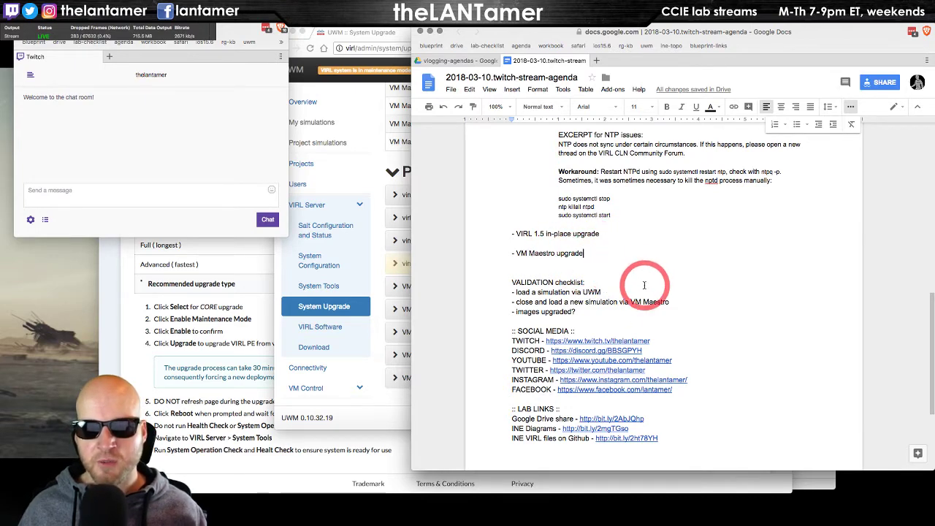
scroll(645, 285, down, 2)
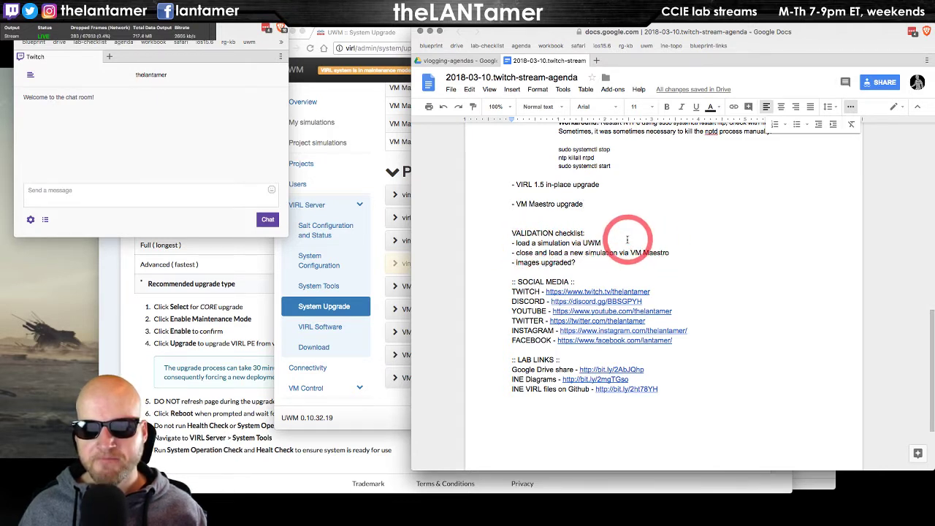
key(Return)
text(- images are upgraded)
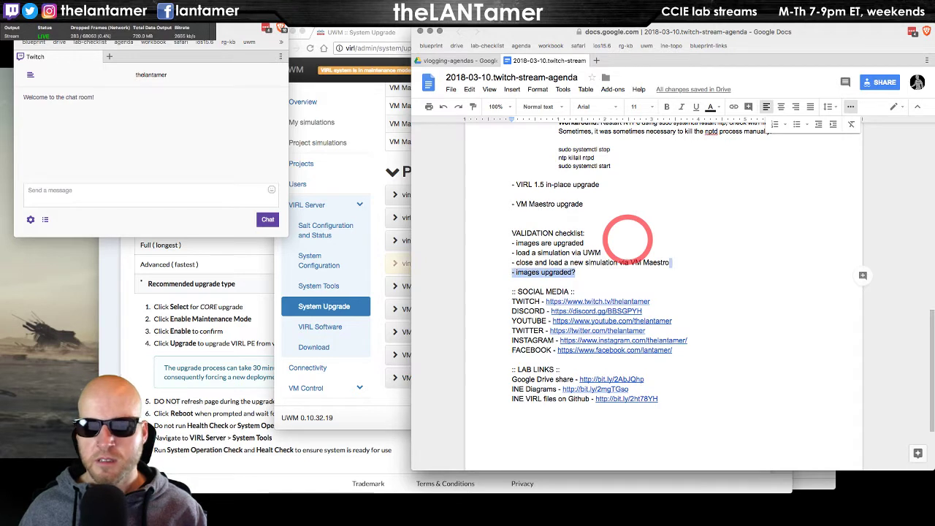
key(BackSpace)
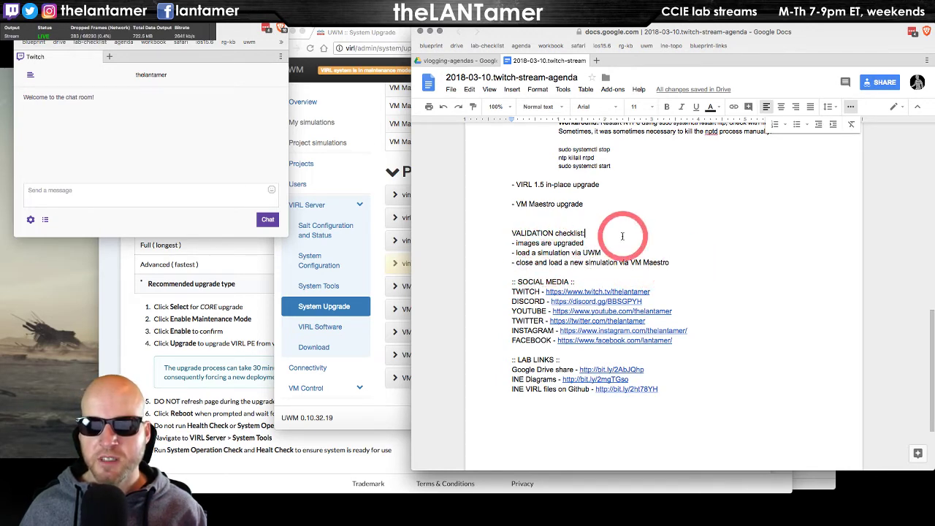
scroll(687, 245, up, 3)
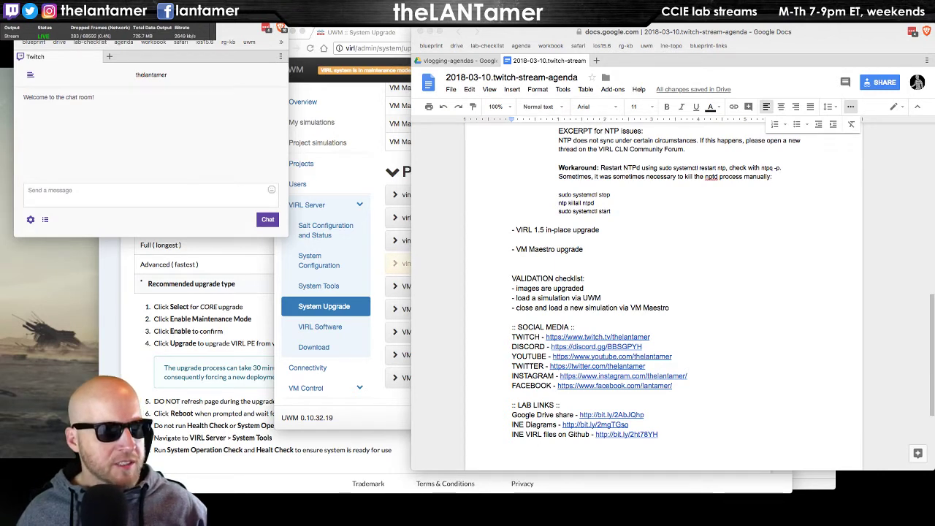
Switch to the UWM System Upgrade page and review its upgrade stages, package versions and progress entries.
click(746, 325)
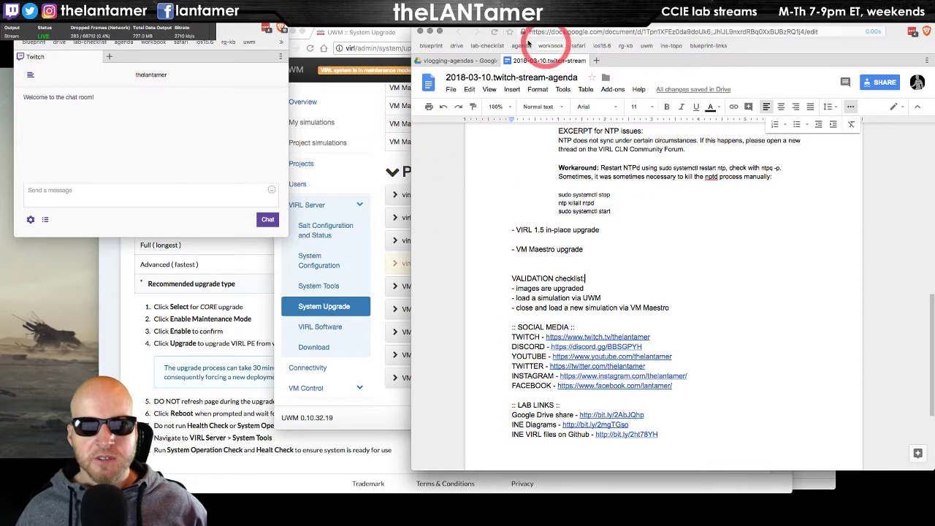
click(397, 34)
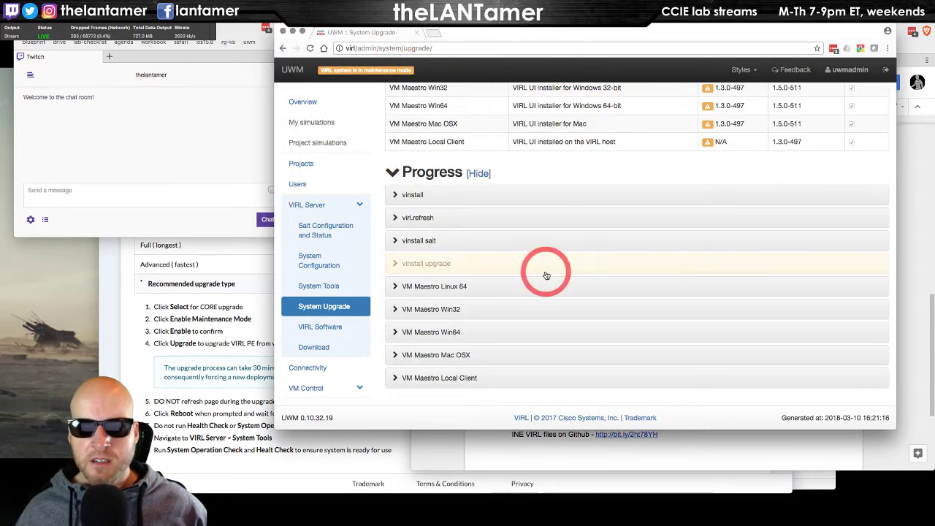
scroll(544, 286, up, 10)
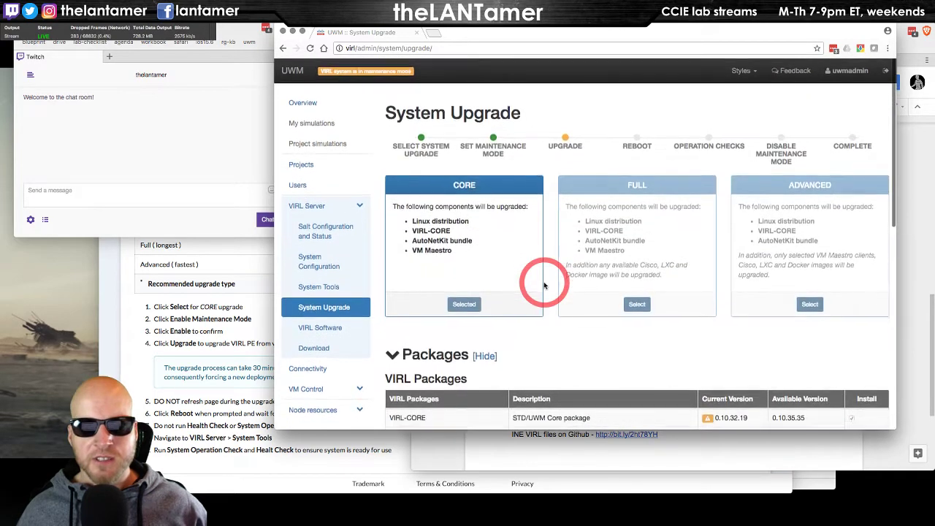
scroll(544, 285, down, 5)
scroll(544, 285, down, 1)
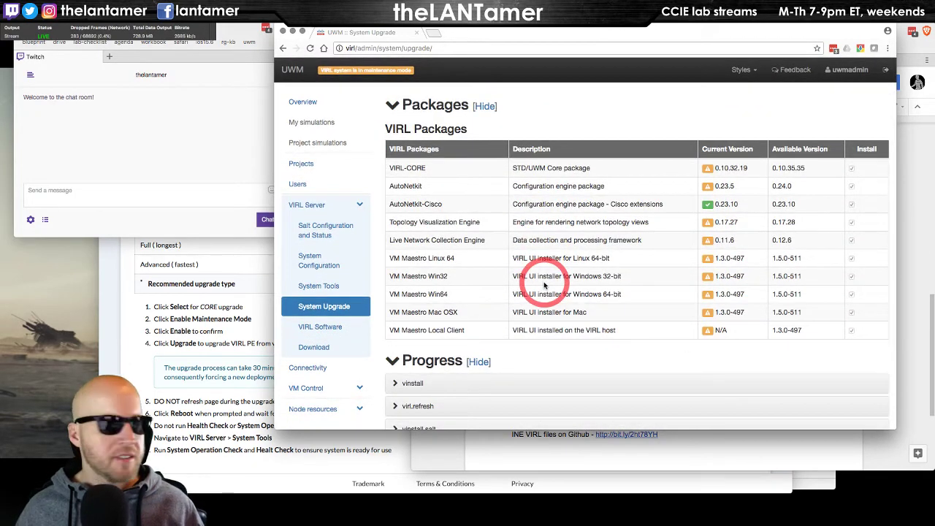
key(super+Tab)
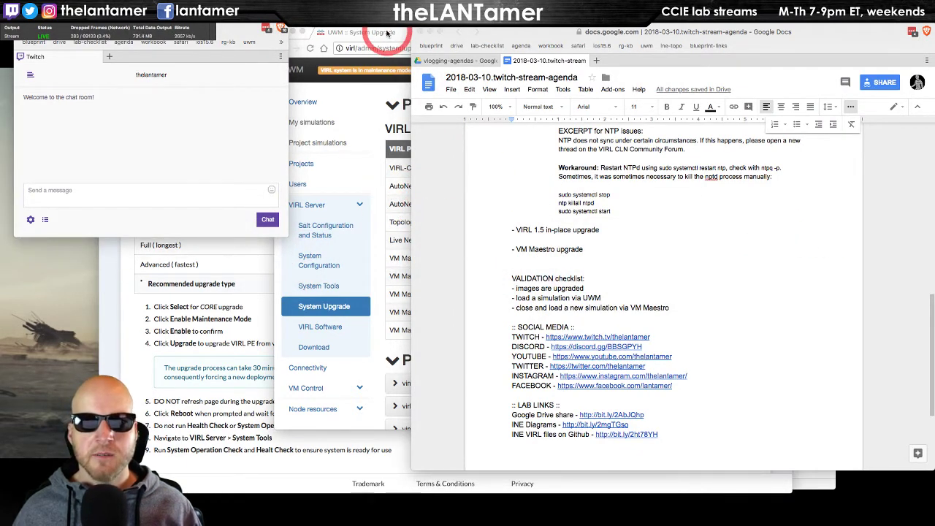
click(388, 34)
scroll(641, 141, up, 5)
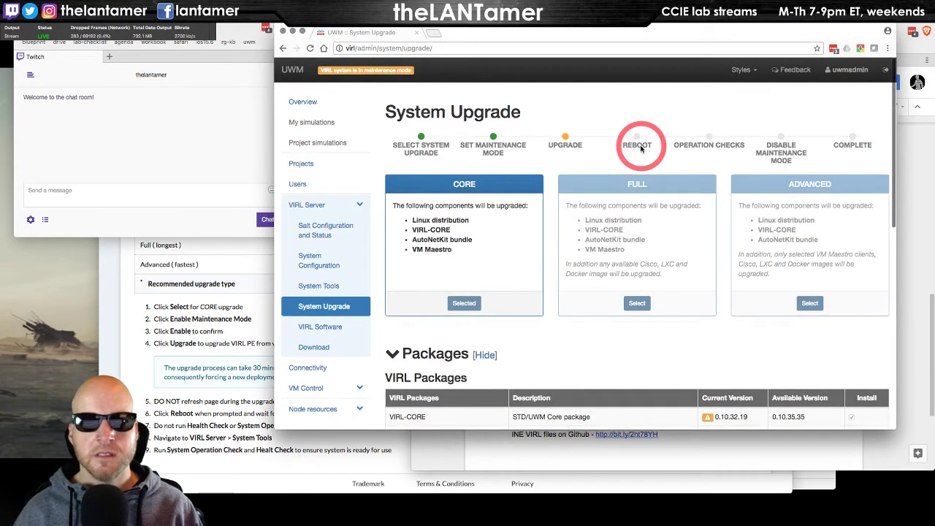
key(super+n)
text(virl 1.5)
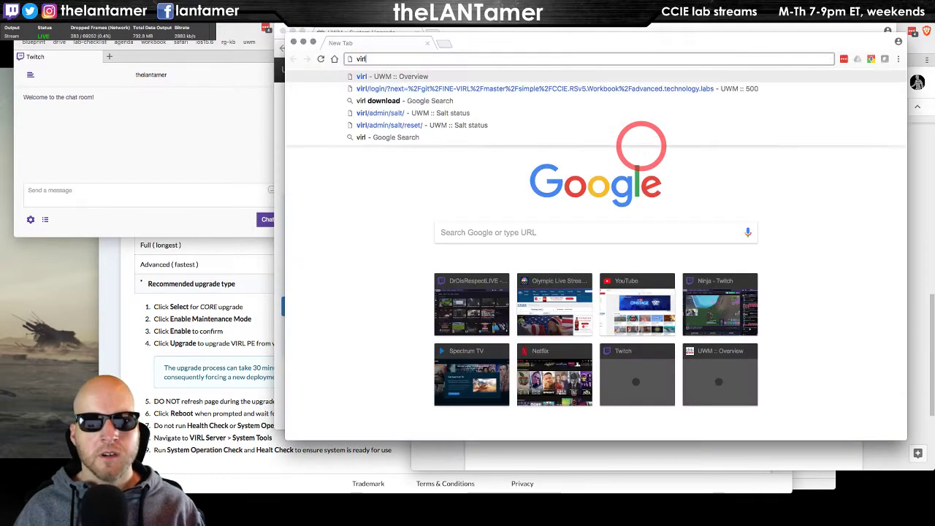
key(BackSpace)
key(BackSpace)
key(BackSpace)
key(BackSpace)
key(BackSpace)
key(BackSpace)
key(BackSpace)
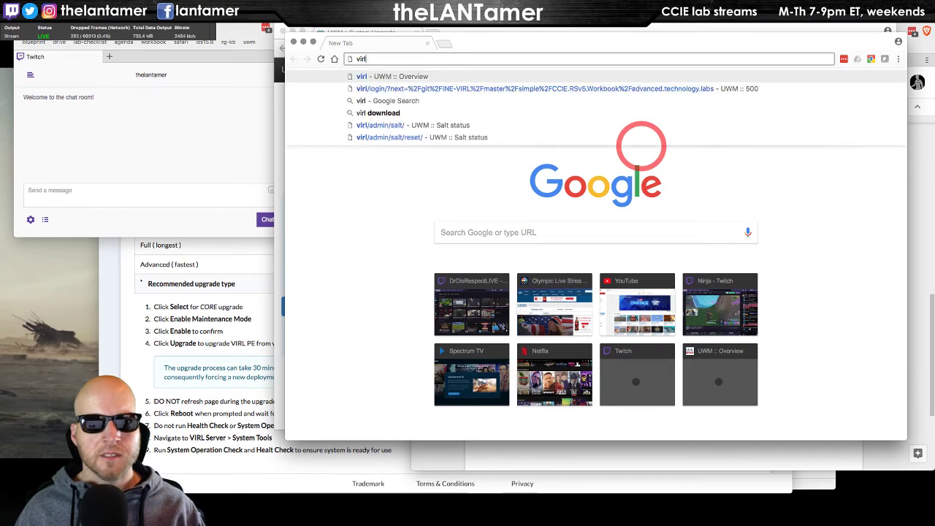
key(super+v)
key(Escape)
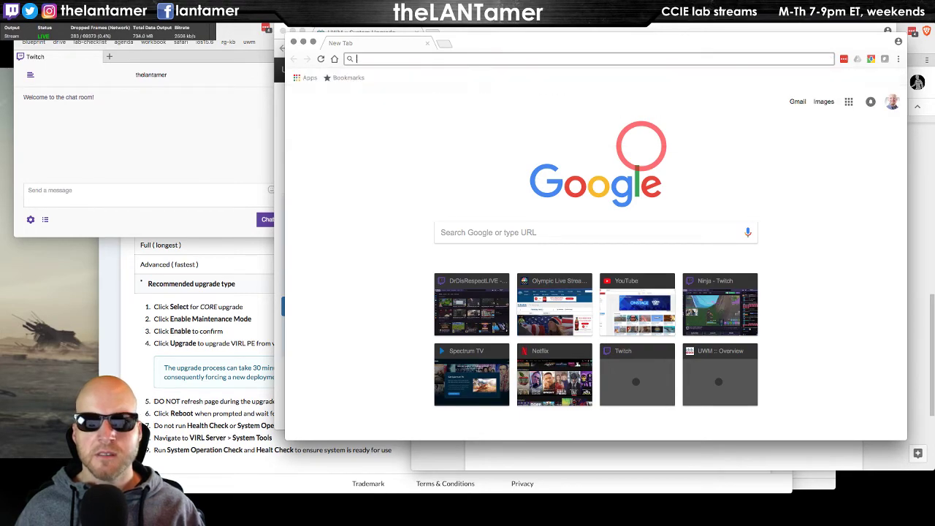
Open the agenda's 1.5 release notes link in a new tab and move that browser window fully into view.
key(super+grave)
scroll(709, 229, up, 10)
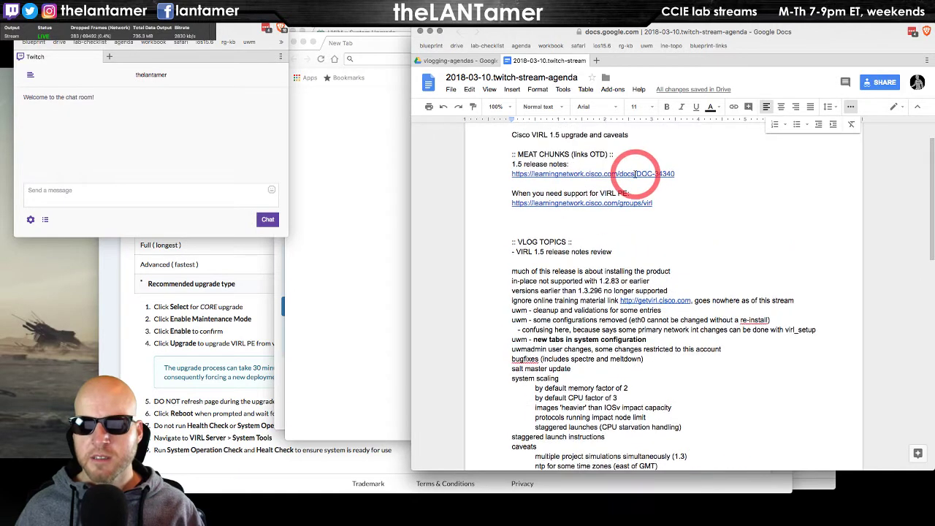
right_click(636, 174)
click(595, 175)
click(619, 188)
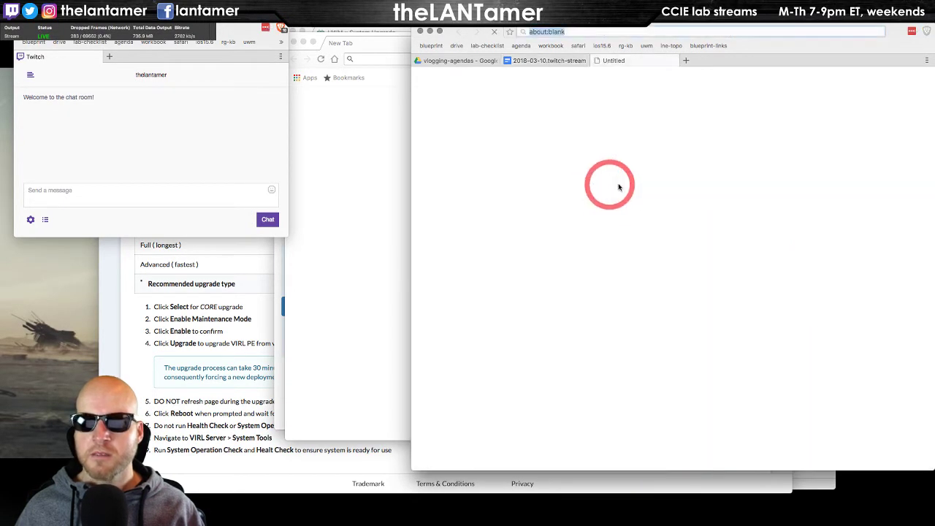
drag(890, 34, 852, 33)
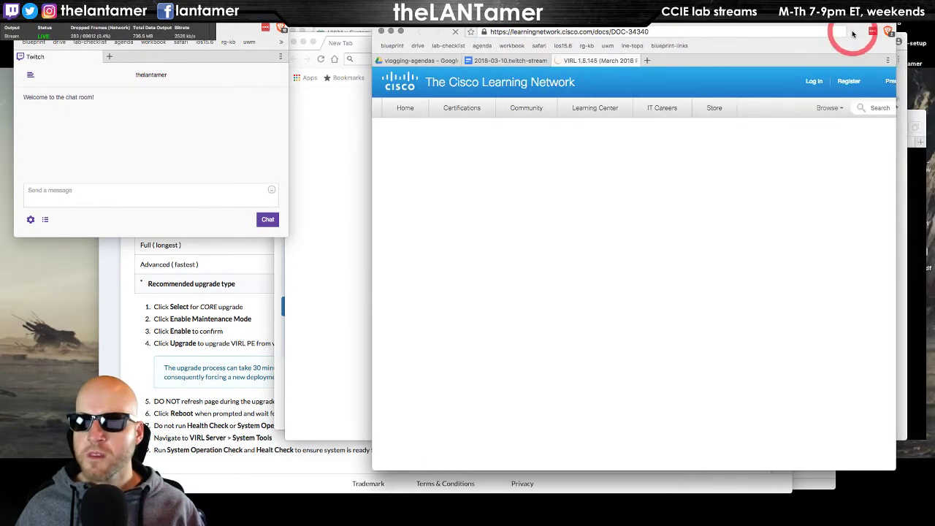
Look over the release notes' table of contents and go to the Updated Installation Procedure section.
scroll(632, 285, down, 5)
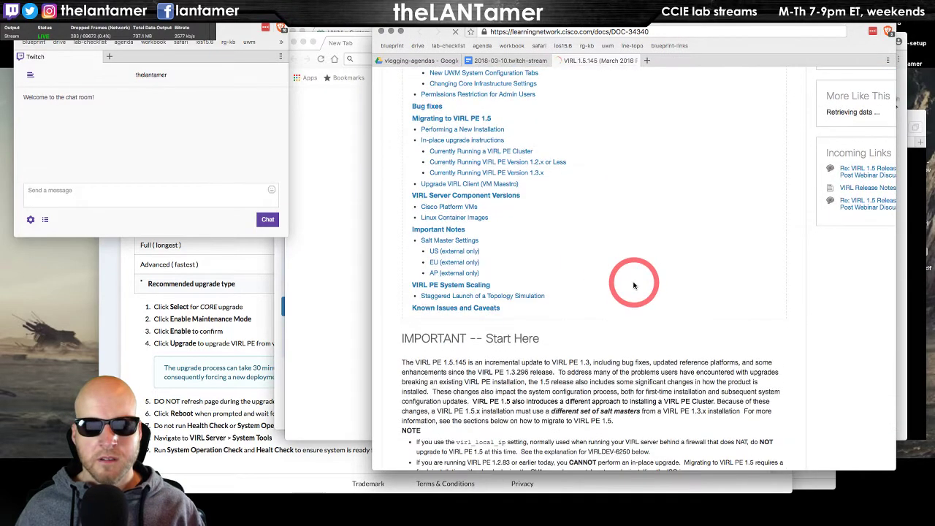
scroll(634, 285, down, 1)
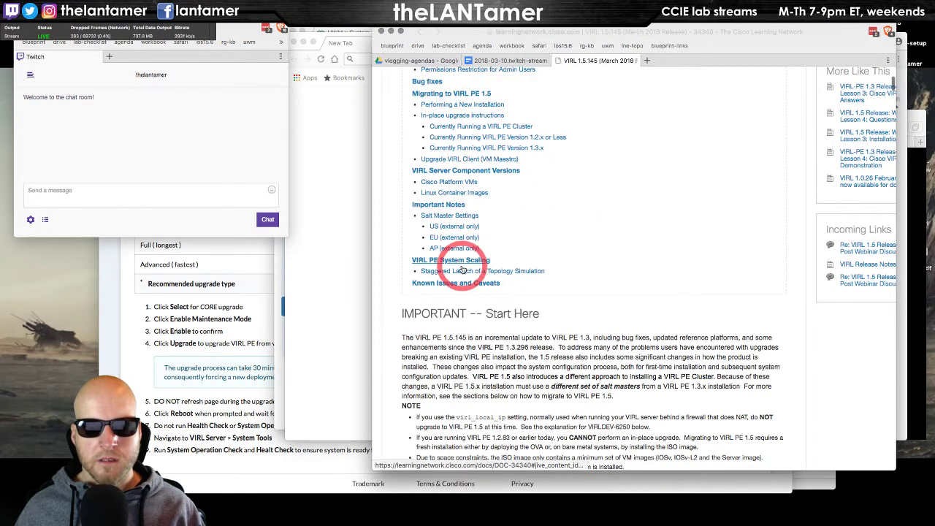
scroll(573, 283, up, 2)
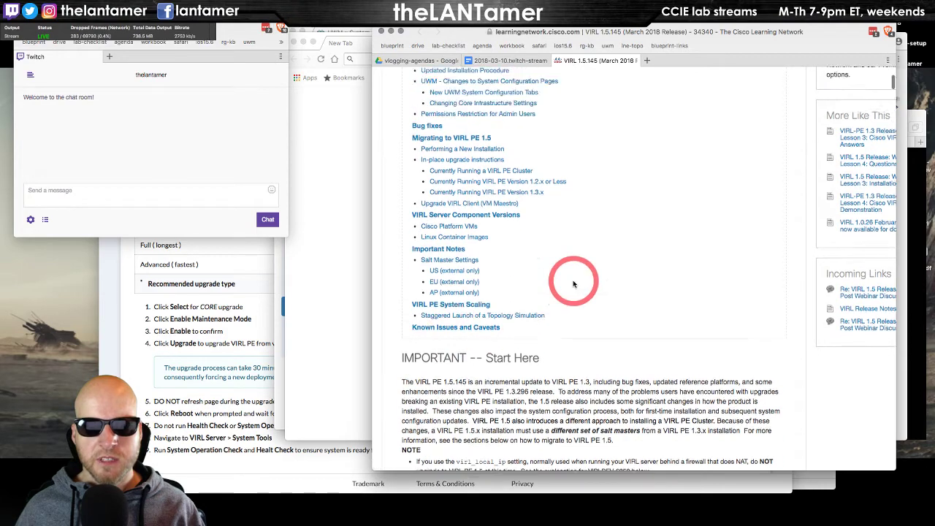
scroll(573, 283, up, 5)
click(429, 176)
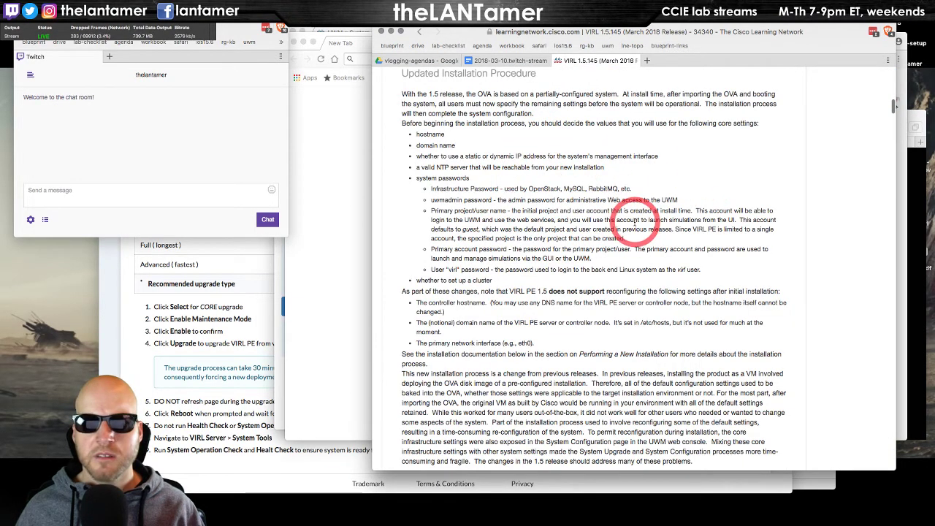
Skim the release notes from the installation procedure through the known issues to the reader comments about download problems.
scroll(635, 223, down, 12)
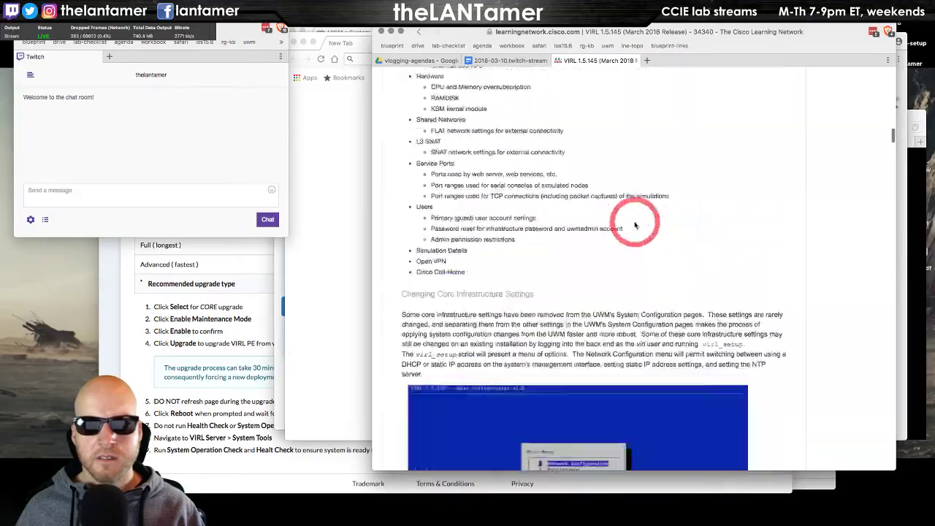
scroll(635, 224, down, 20)
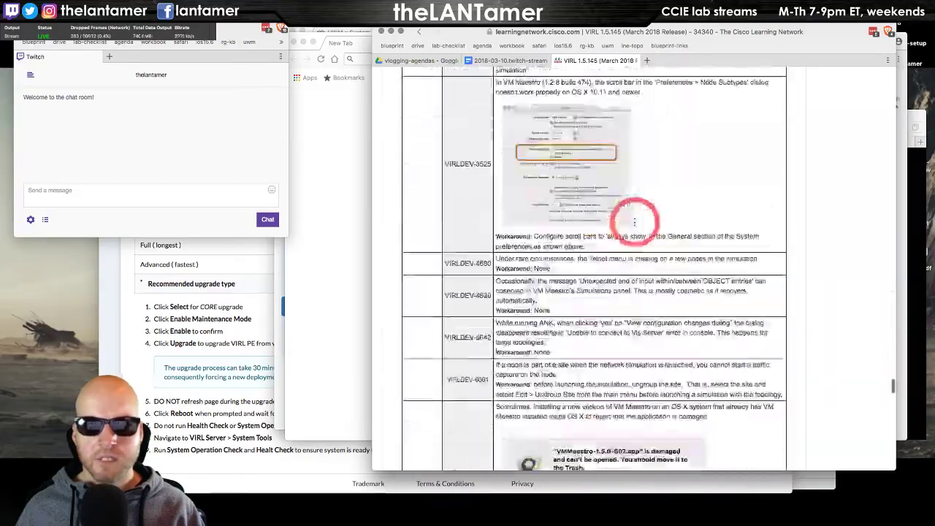
scroll(635, 222, down, 15)
scroll(635, 224, up, 10)
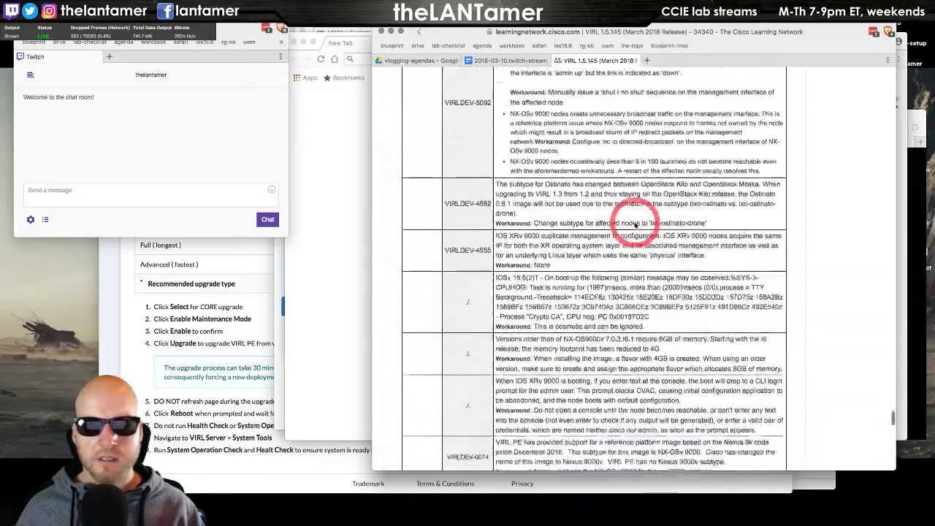
scroll(634, 223, down, 8)
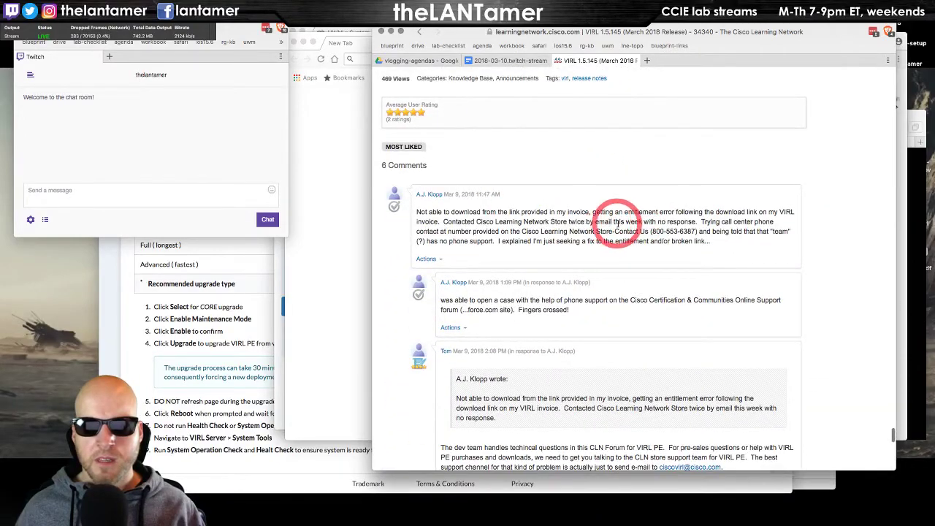
scroll(617, 223, down, 7)
scroll(610, 217, up, 4)
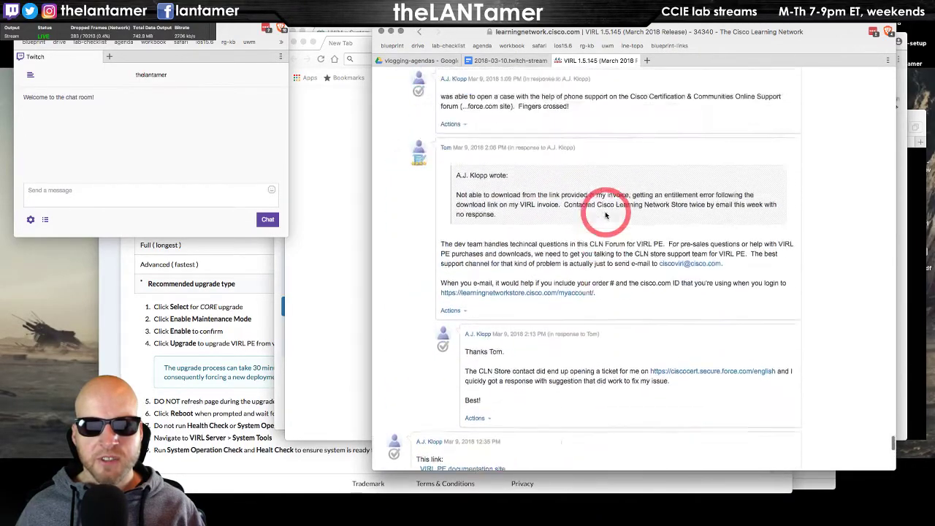
scroll(606, 214, up, 5)
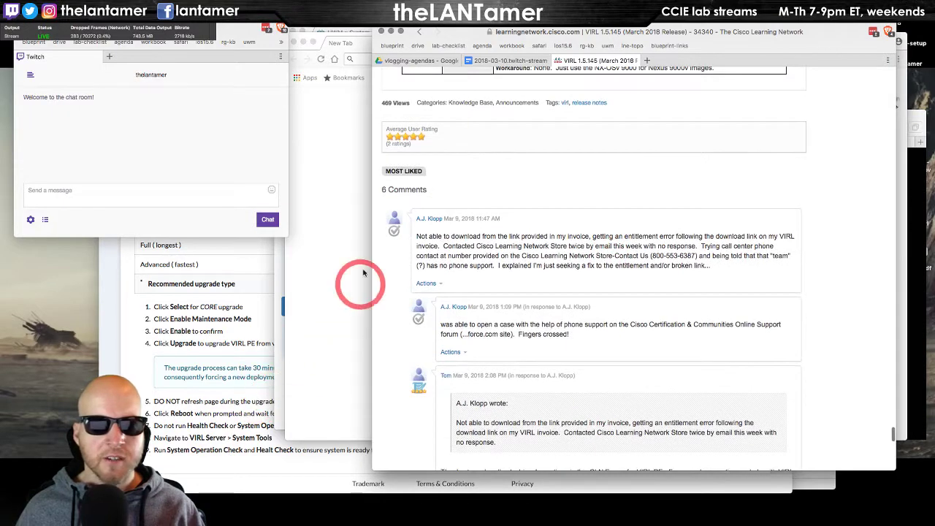
Return to the UWM System Upgrade page, uncover its window, and inspect the log of the vinstall upgrade progress entry before collapsing it.
click(358, 42)
click(358, 33)
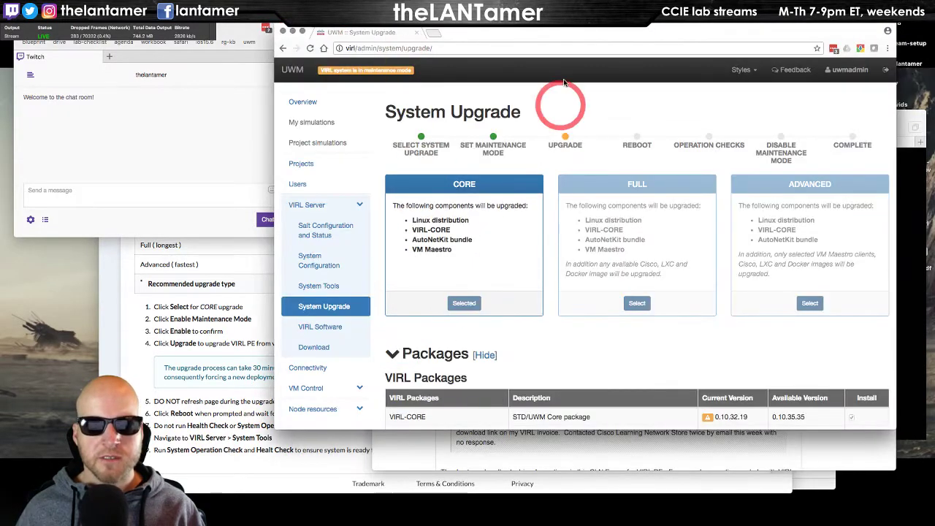
drag(576, 29, 441, 30)
scroll(401, 302, down, 10)
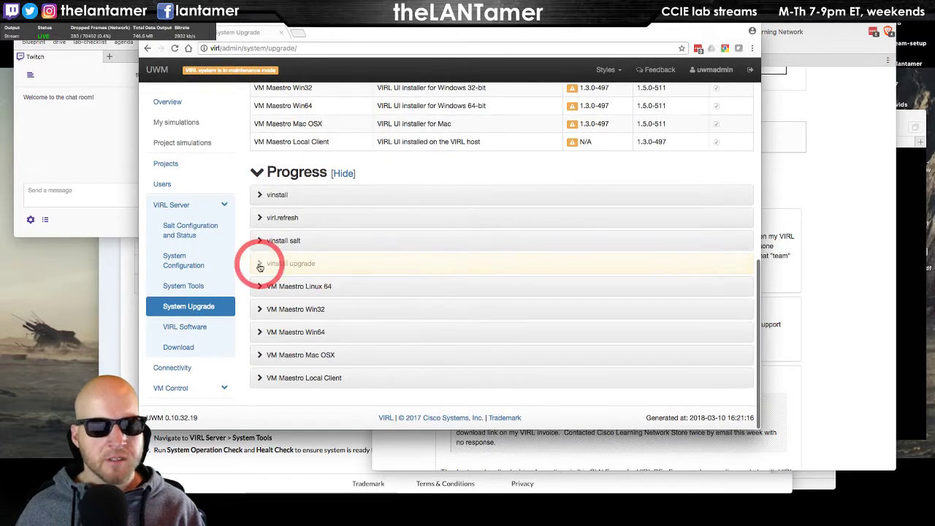
click(262, 264)
scroll(442, 296, down, 3)
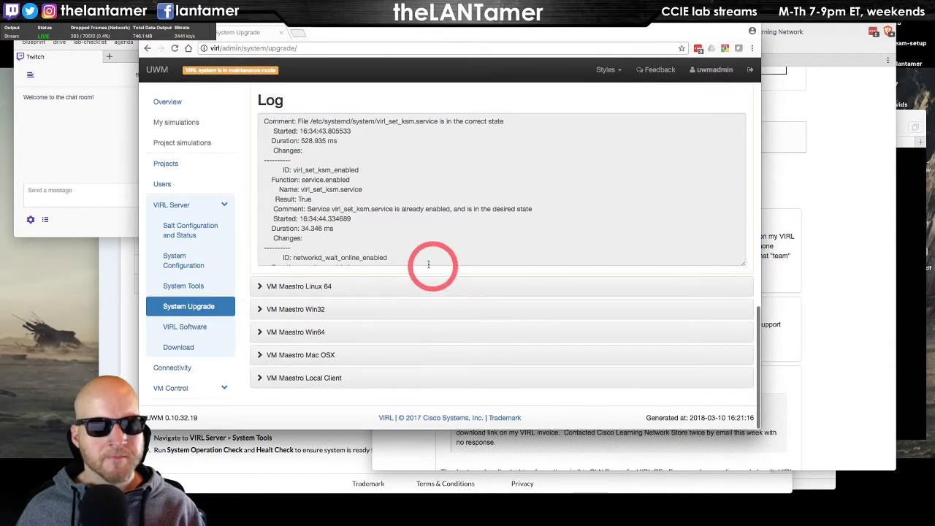
scroll(431, 271, up, 5)
click(264, 166)
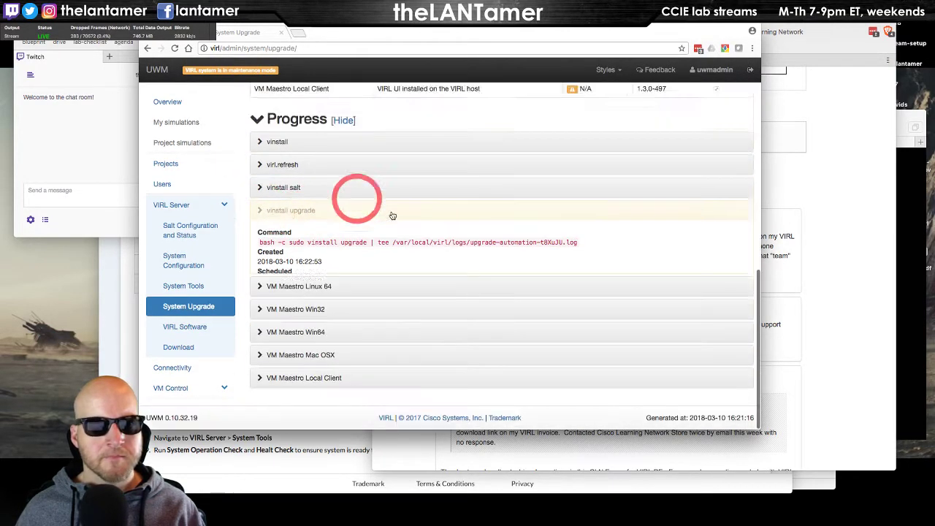
Return to the release notes and read the first comment about the download entitlement error and contacting the Cisco Learning Network Store.
key(super+grave)
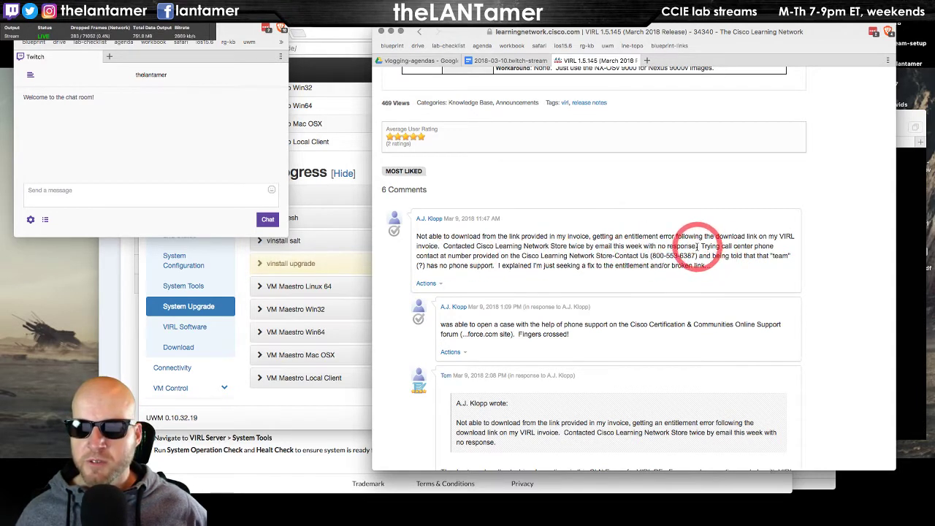
mouse_move(697, 246)
mouse_down()
mouse_move(396, 232)
mouse_move(656, 259)
mouse_move(697, 246)
mouse_up()
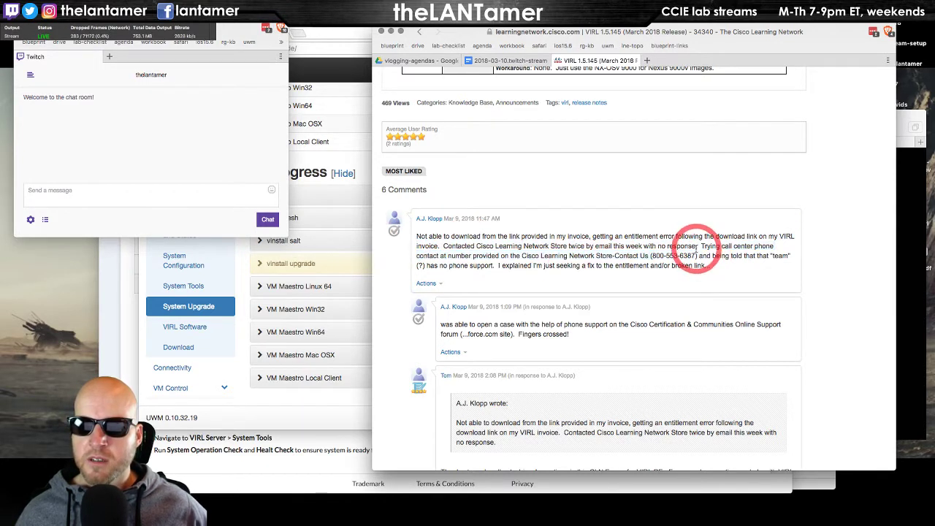
triple_click(698, 246)
click(695, 246)
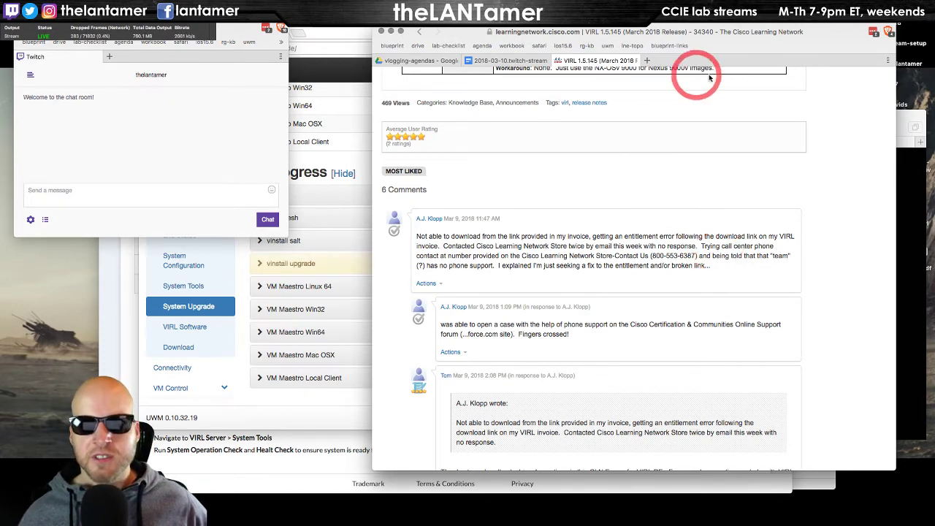
drag(855, 32, 826, 46)
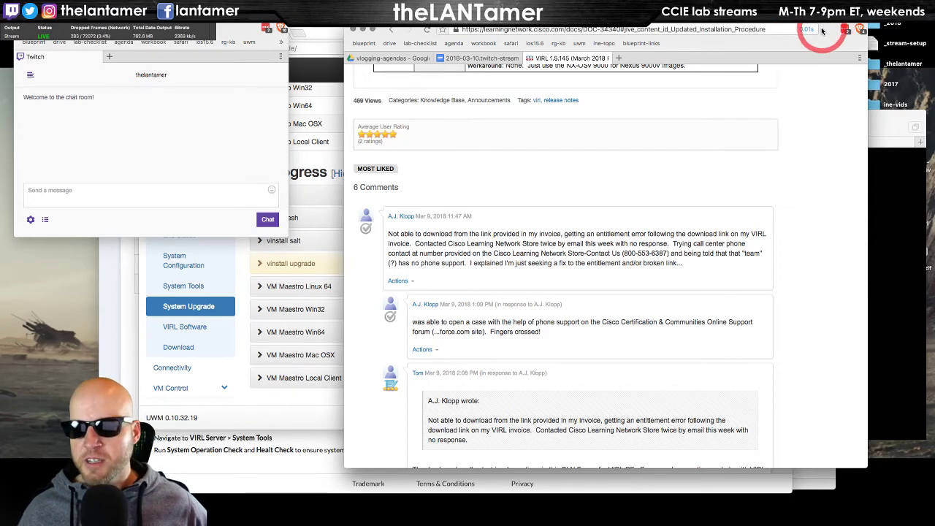
drag(821, 30, 824, 38)
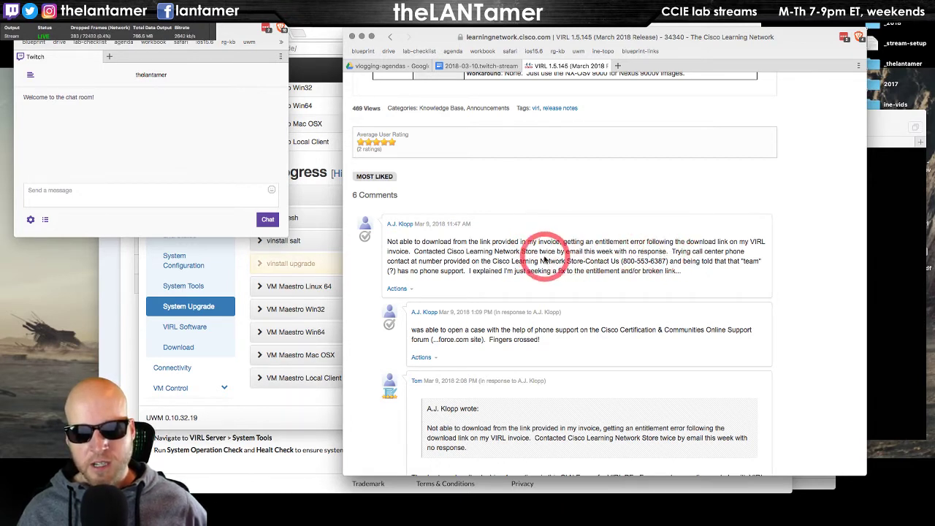
drag(556, 252, 464, 252)
click(459, 251)
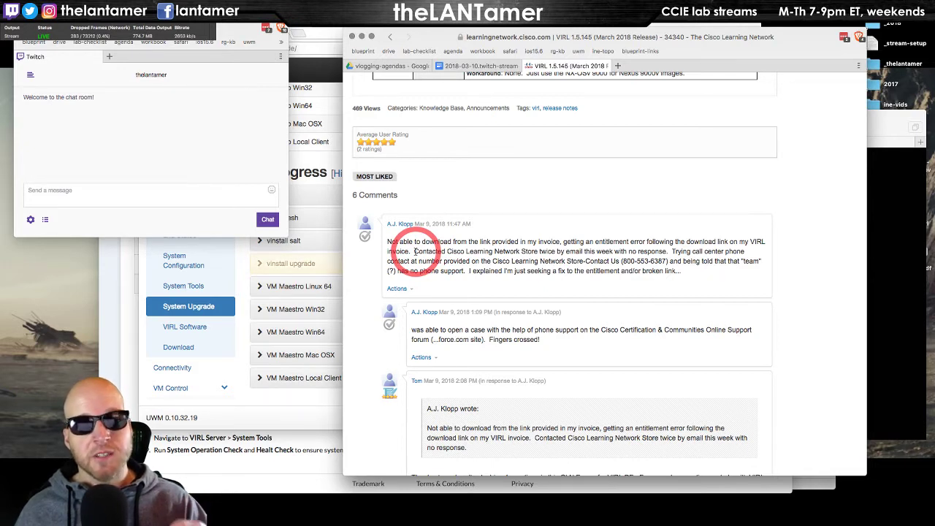
drag(414, 251, 539, 251)
click(540, 251)
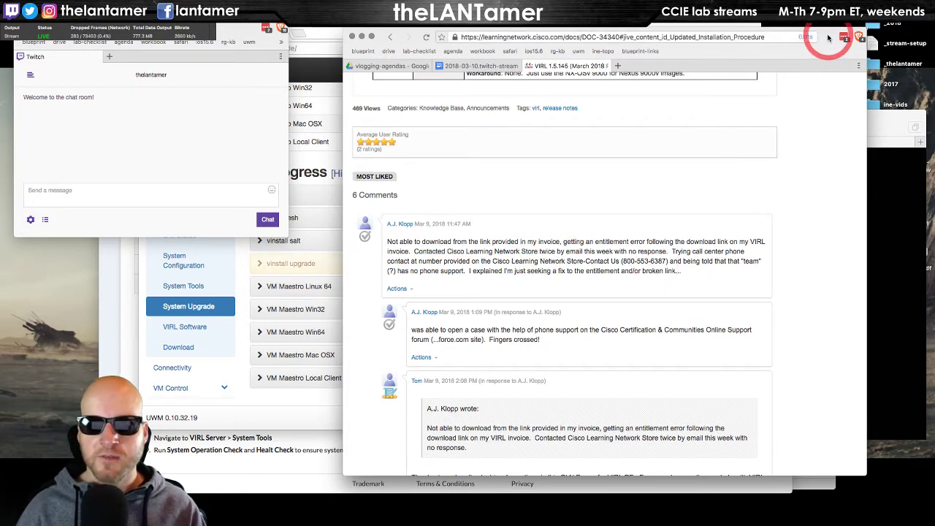
key(super+n)
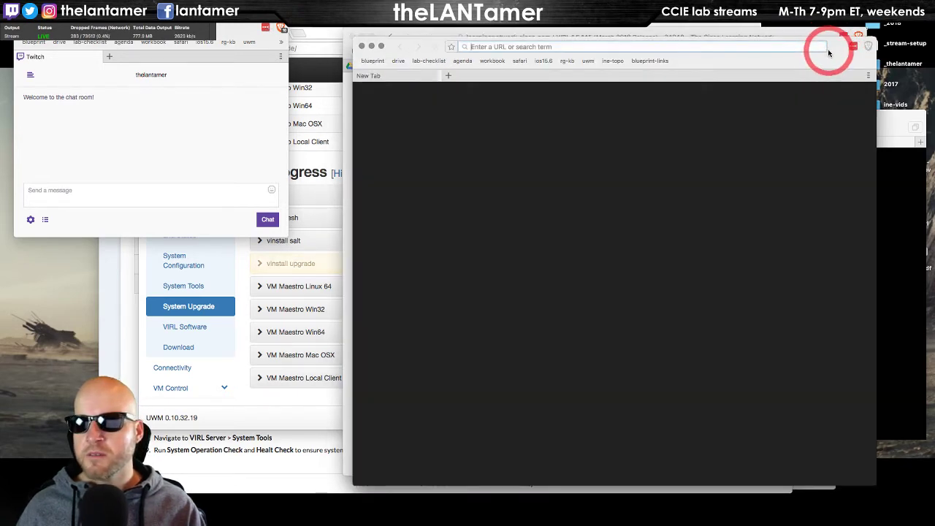
drag(826, 50, 494, 81)
key(super+w)
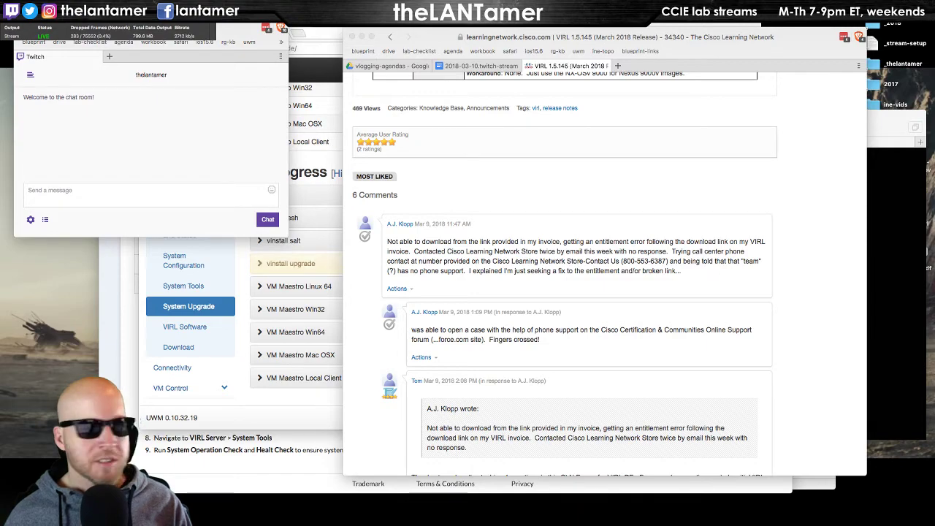
Open the Gmail window with the VIRL key file support thread, move it into view, and return to the release notes comments.
key(super+grave)
drag(772, 35, 785, 55)
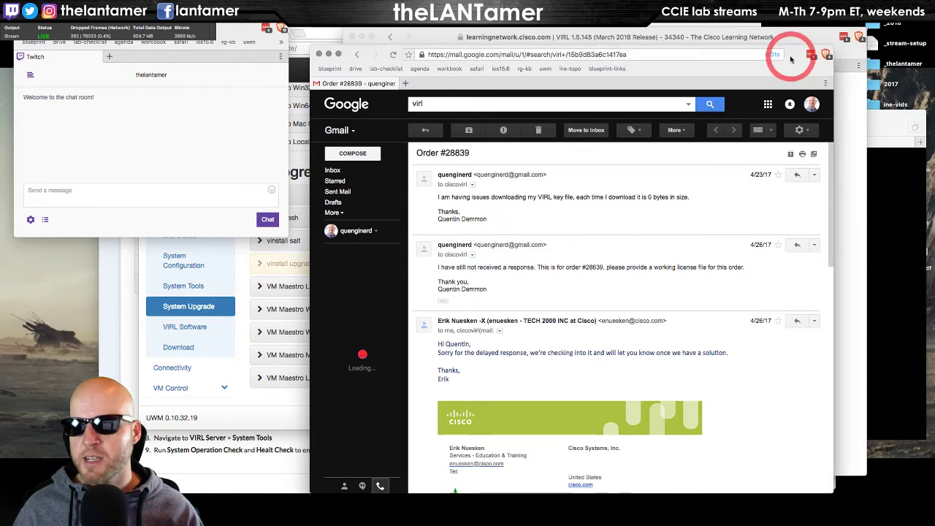
click(843, 60)
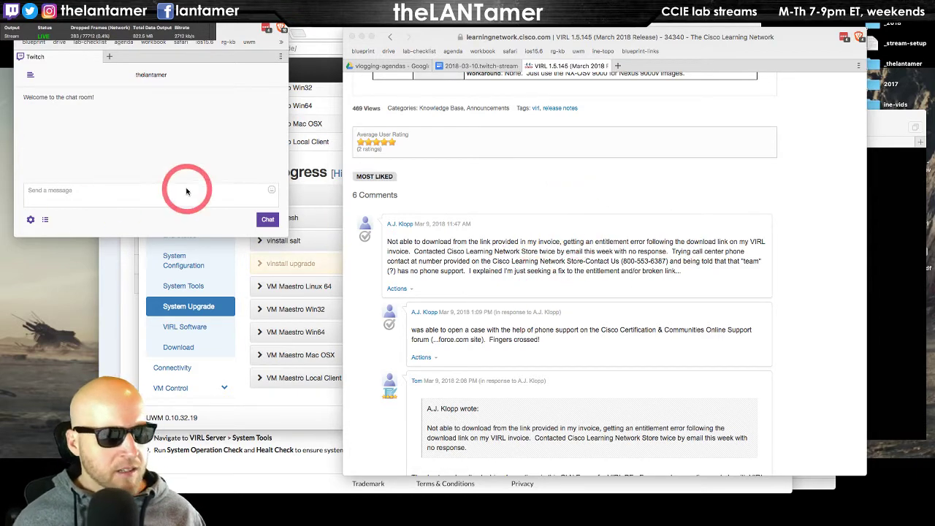
Bring the Gmail support thread back into view and read the messages about the 0-byte VIRL key file and Cisco's first reply.
key(super+Tab)
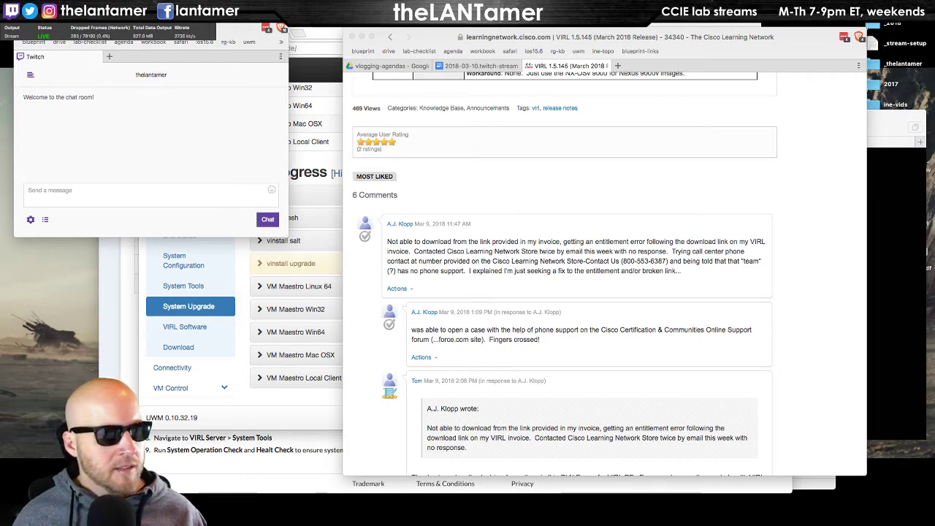
drag(635, 106, 766, 89)
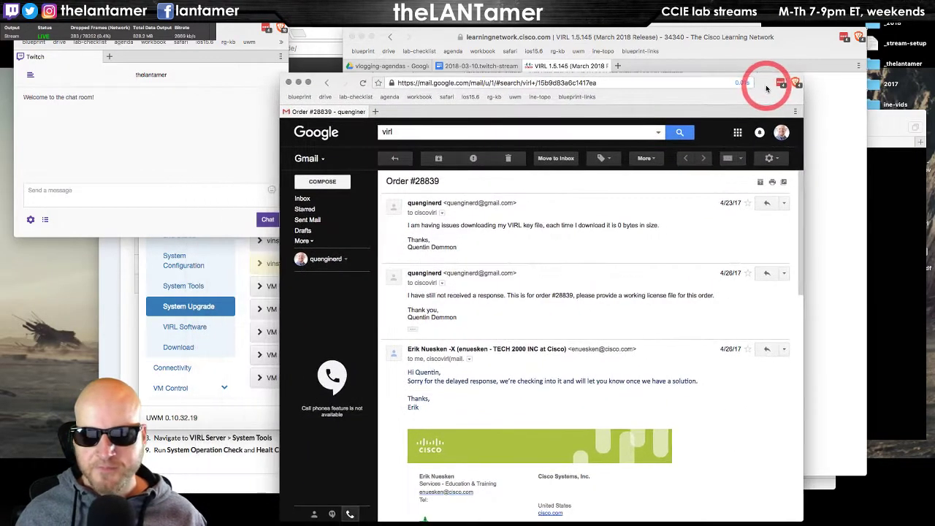
scroll(512, 319, down, 5)
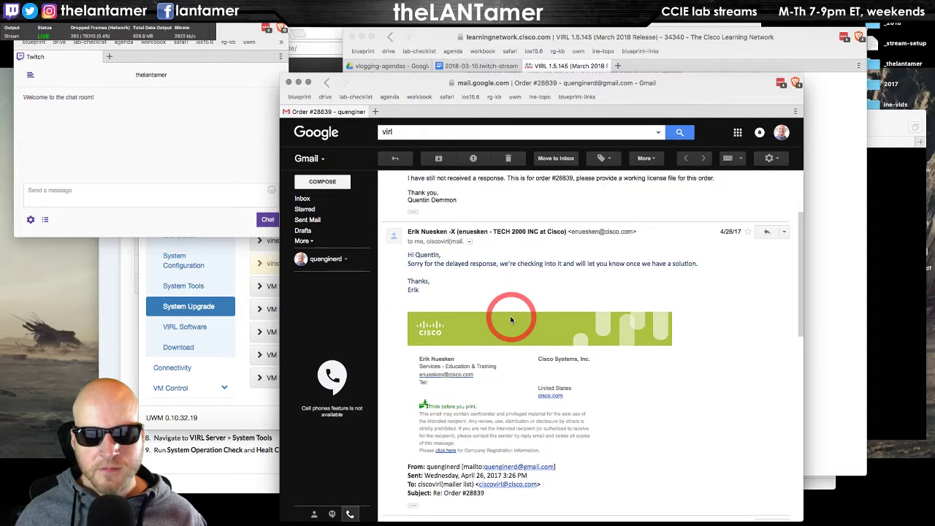
scroll(511, 319, up, 5)
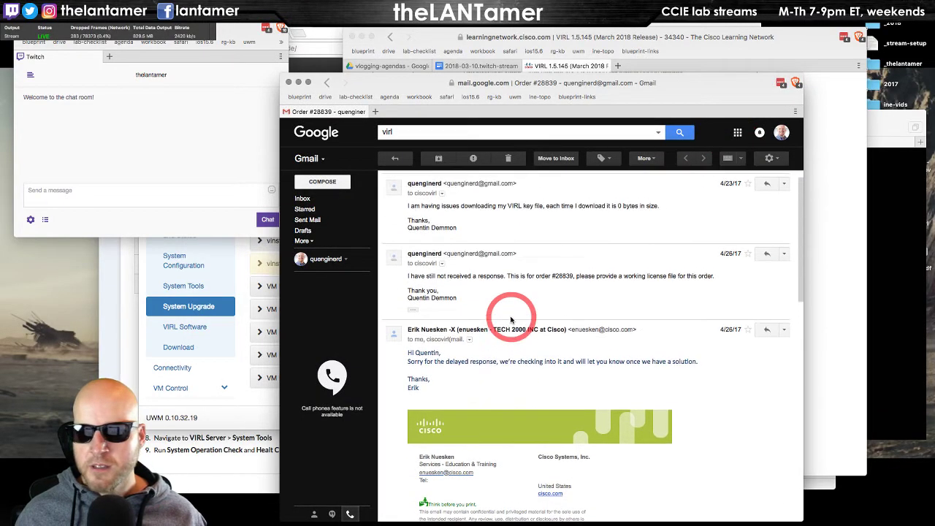
scroll(511, 320, down, 3)
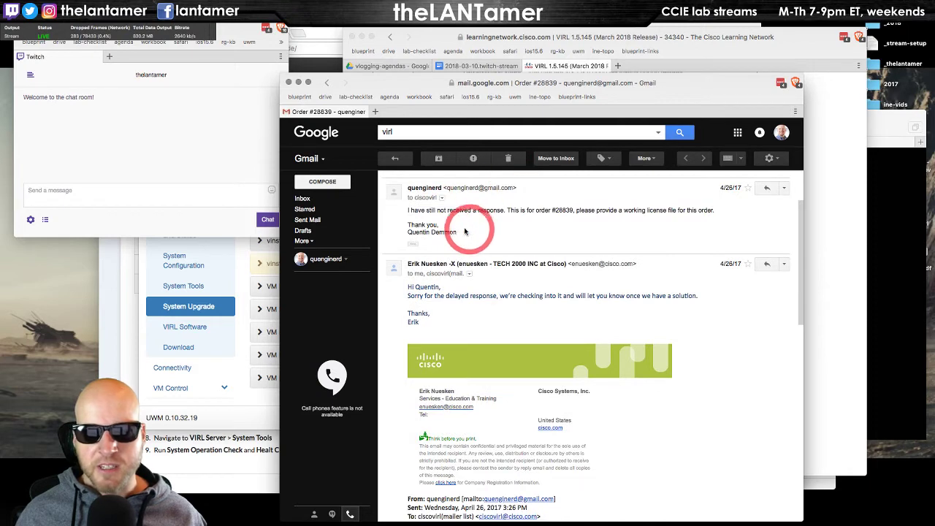
scroll(579, 245, down, 3)
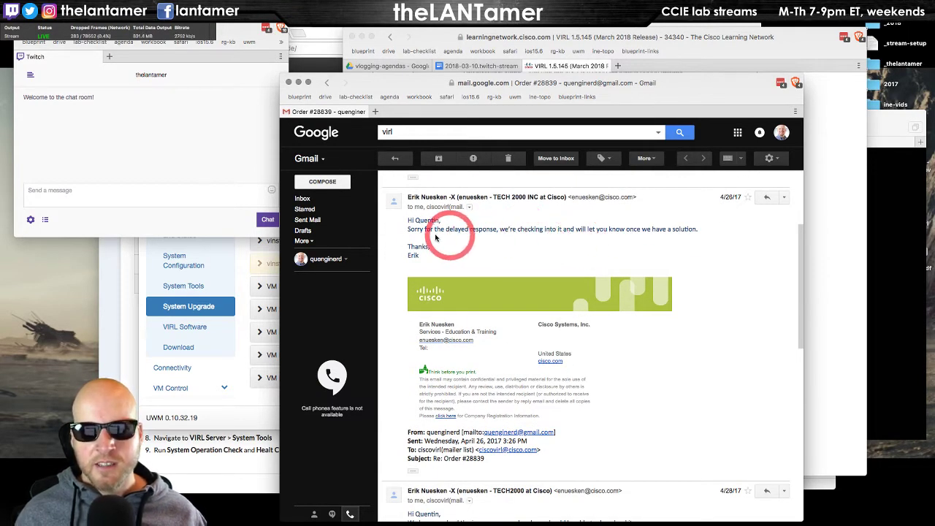
Read through the email thread with Cisco VIRL support about the order's download problem, down to the final reply.
scroll(501, 243, down, 1)
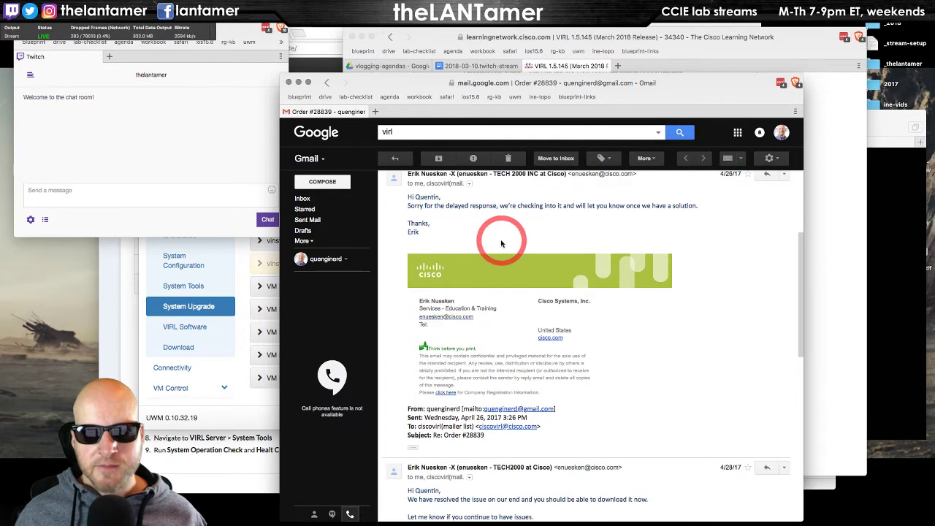
scroll(501, 243, down, 1)
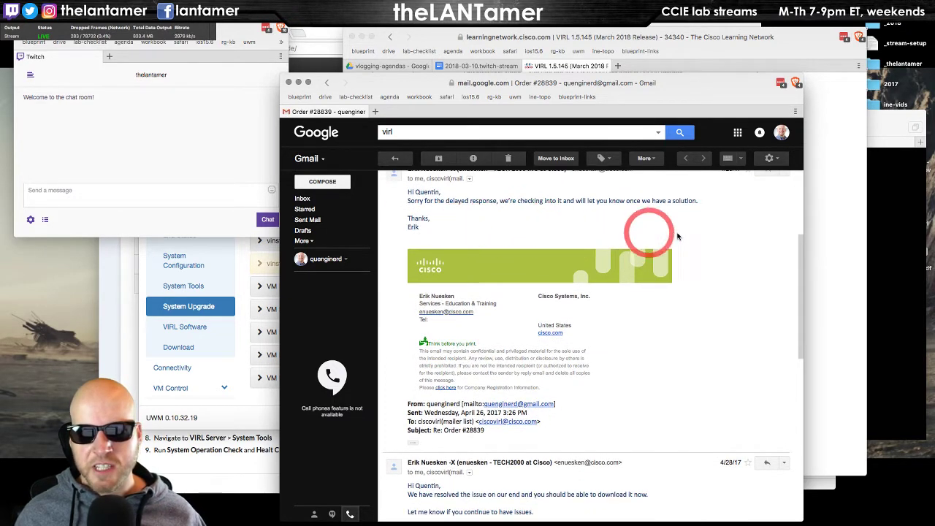
scroll(698, 243, up, 1)
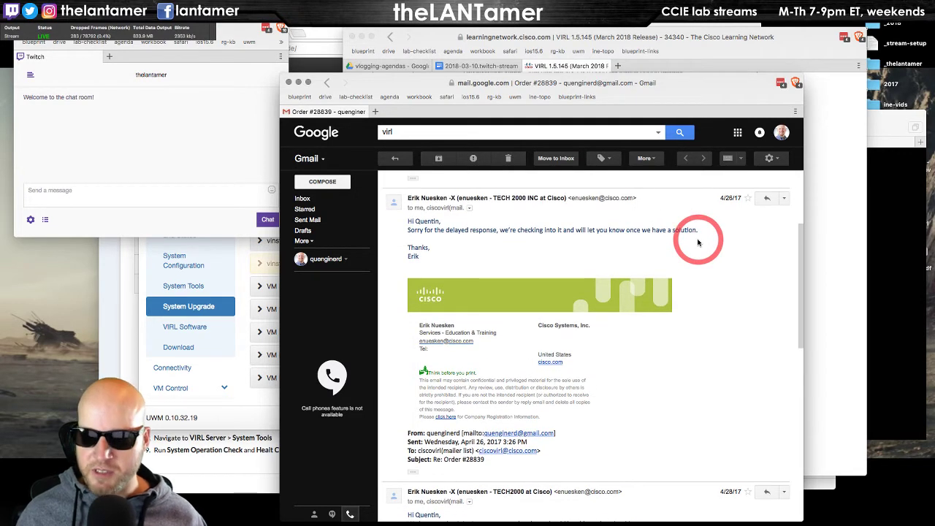
scroll(698, 243, down, 4)
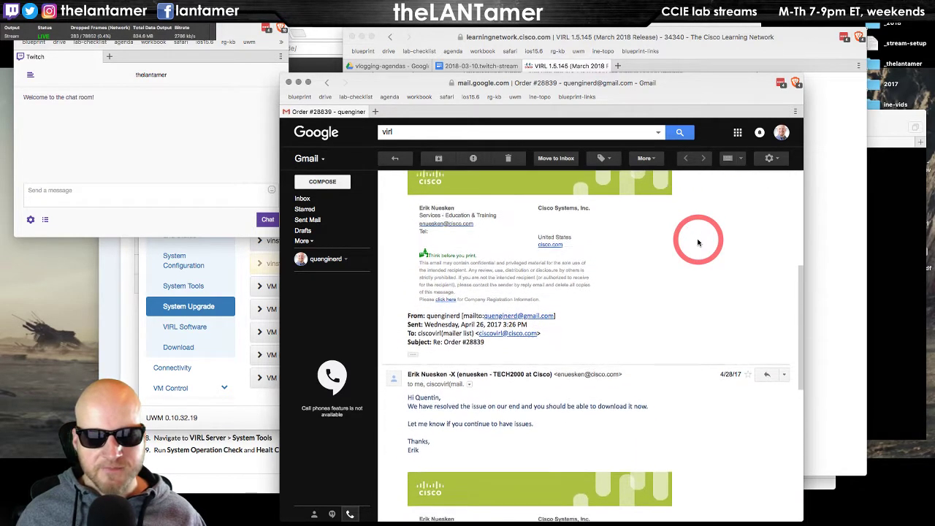
scroll(698, 242, down, 3)
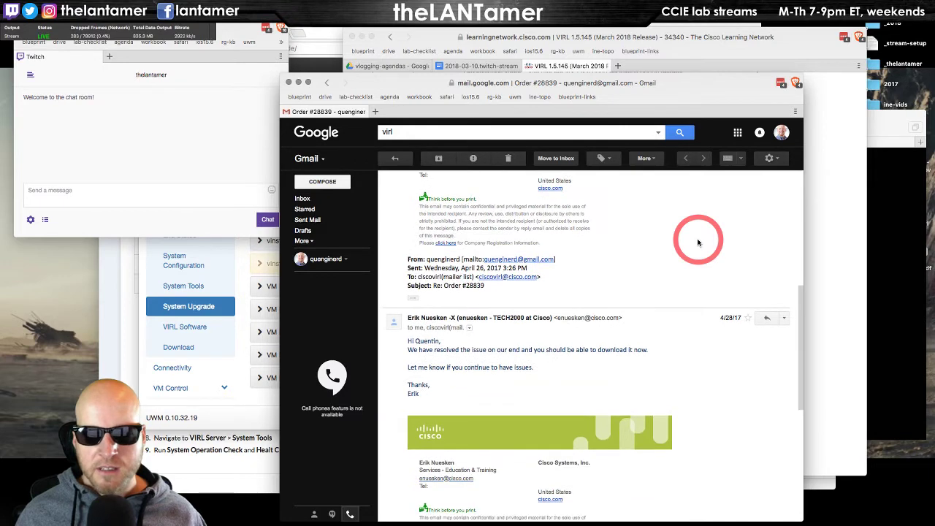
scroll(698, 242, down, 1)
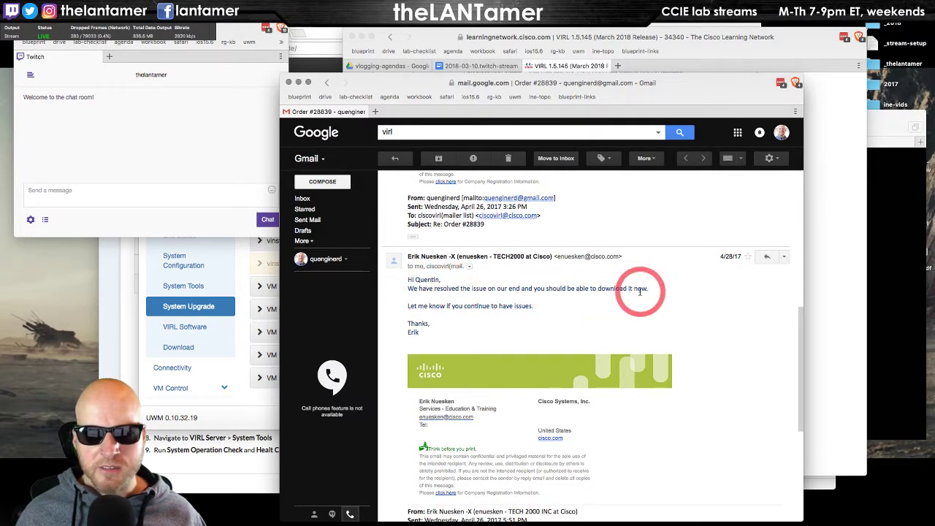
scroll(623, 318, down, 3)
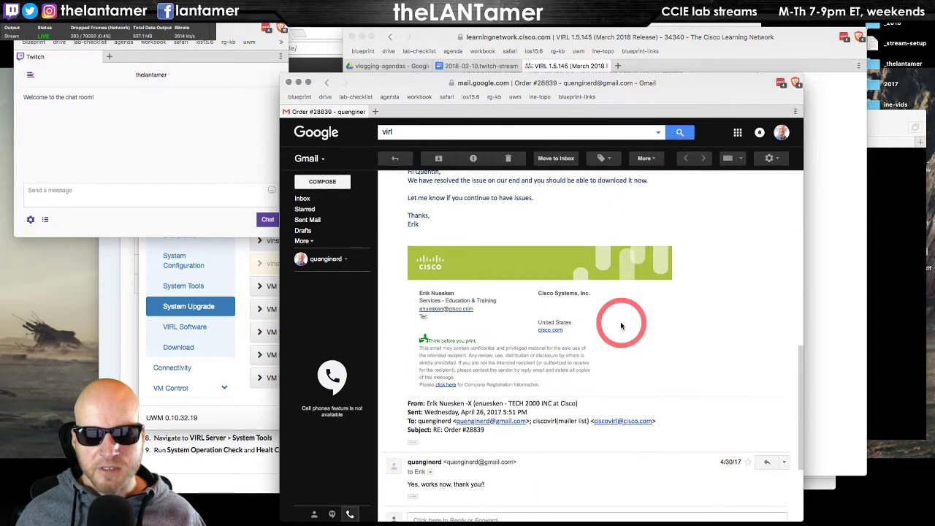
scroll(627, 324, down, 1)
scroll(627, 324, up, 3)
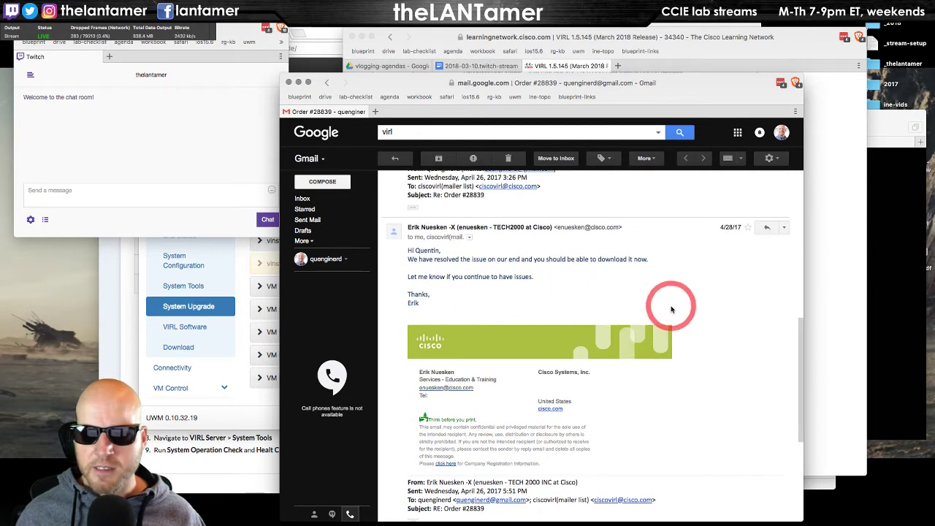
scroll(672, 307, down, 5)
scroll(671, 310, up, 8)
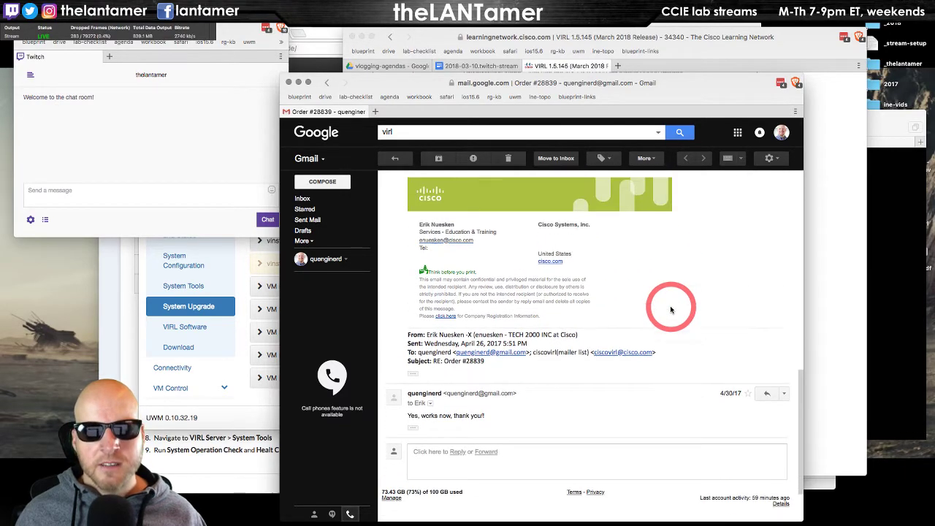
Move the Gmail window out of view and read the comments under the VIRL 1.5.145 release post on the Cisco Learning Network.
drag(751, 85, 3, 84)
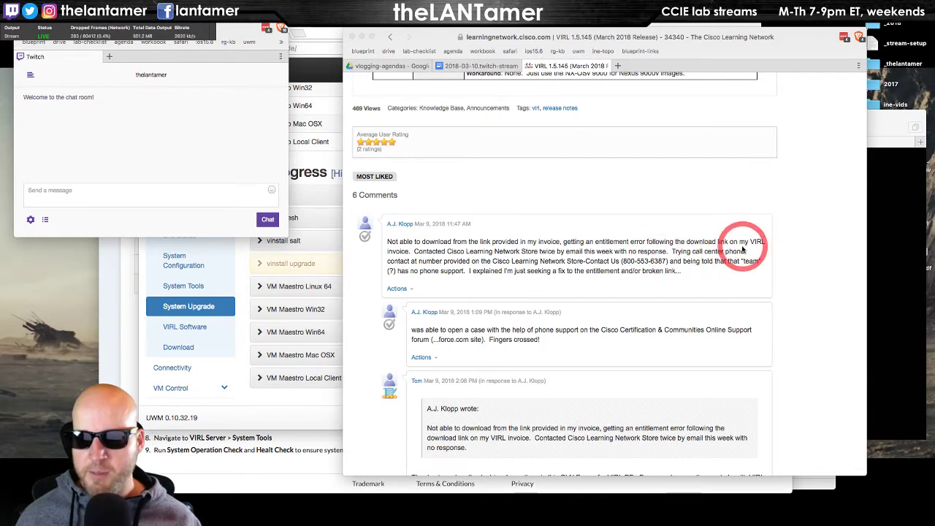
scroll(699, 252, left, 1)
scroll(700, 252, right, 1)
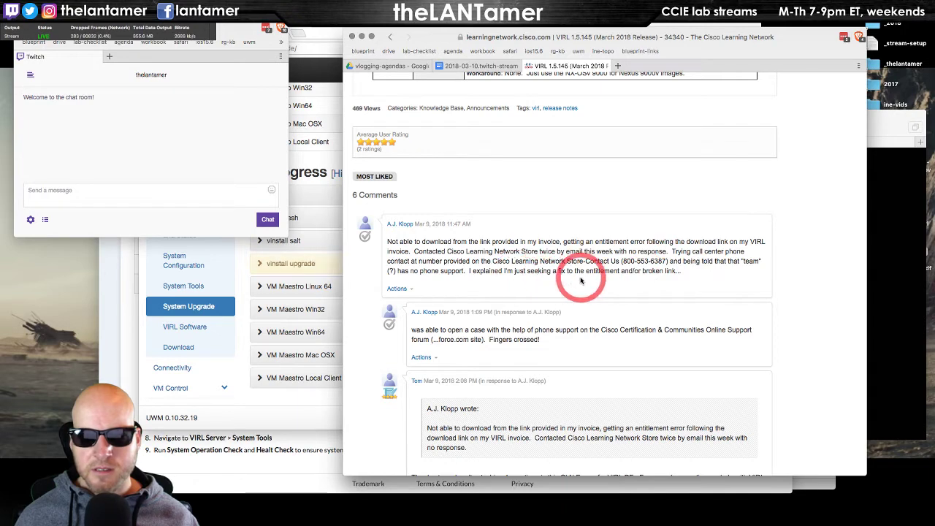
scroll(581, 280, down, 2)
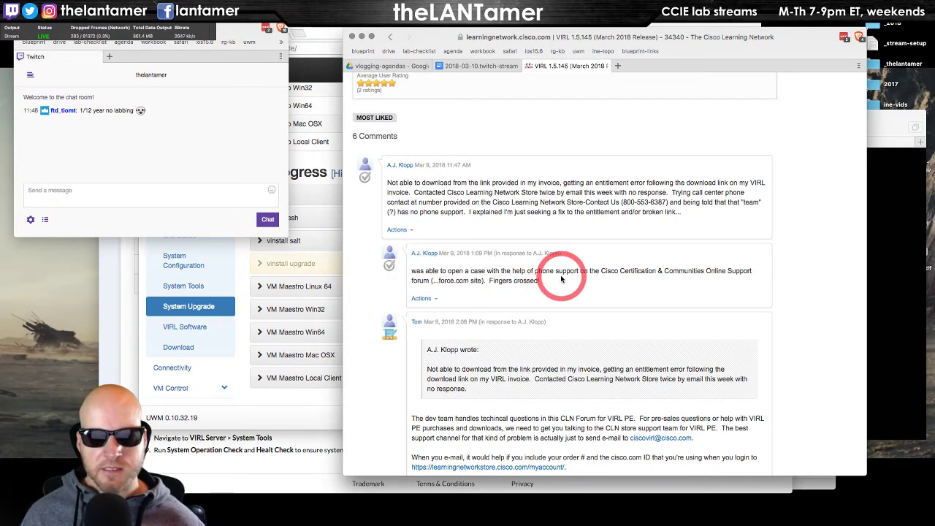
scroll(560, 278, down, 1)
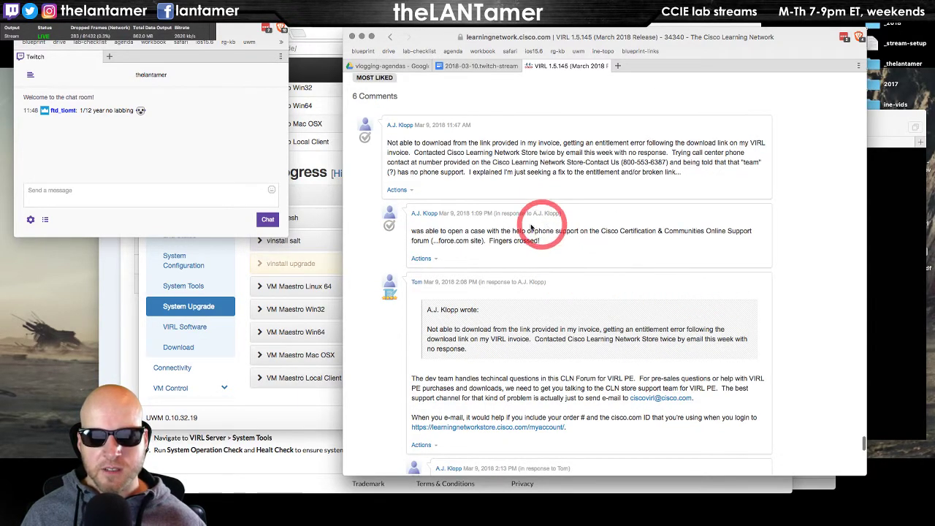
scroll(547, 287, down, 1)
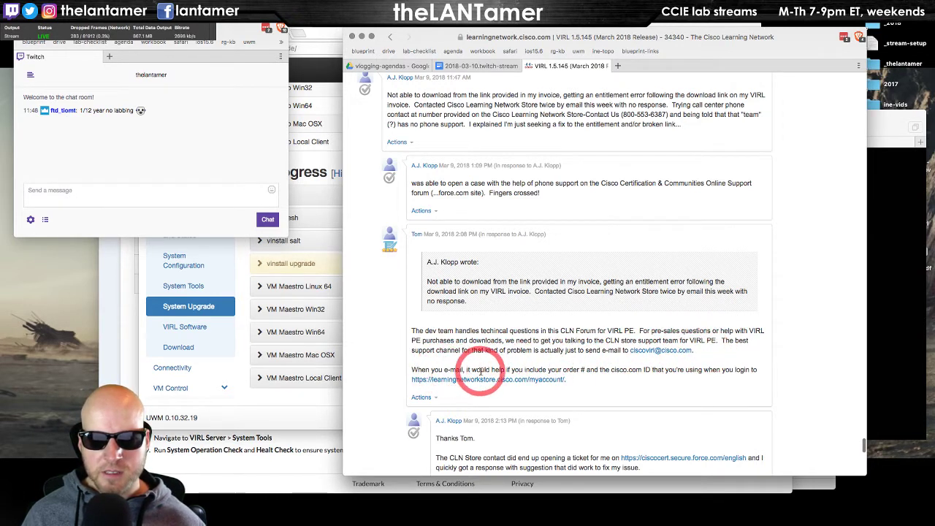
scroll(624, 372, down, 2)
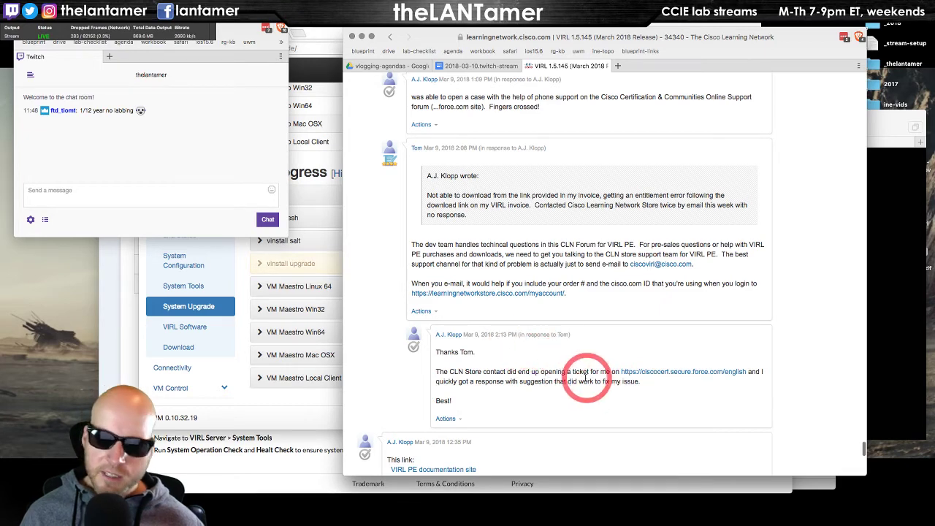
scroll(584, 379, down, 5)
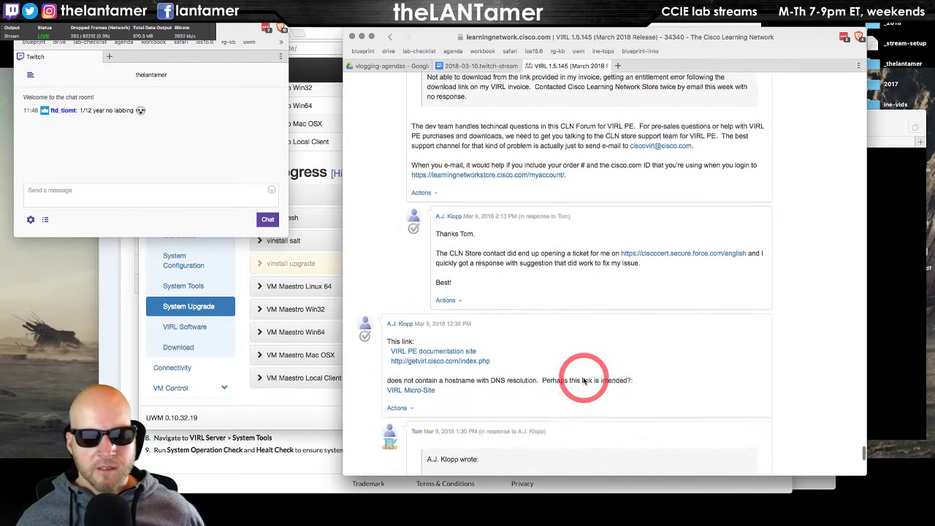
scroll(584, 380, down, 3)
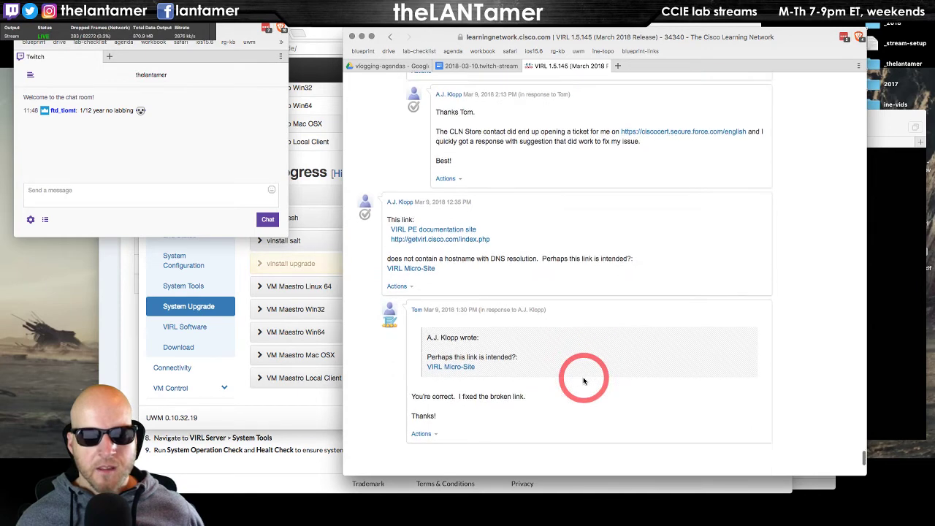
scroll(589, 323, down, 2)
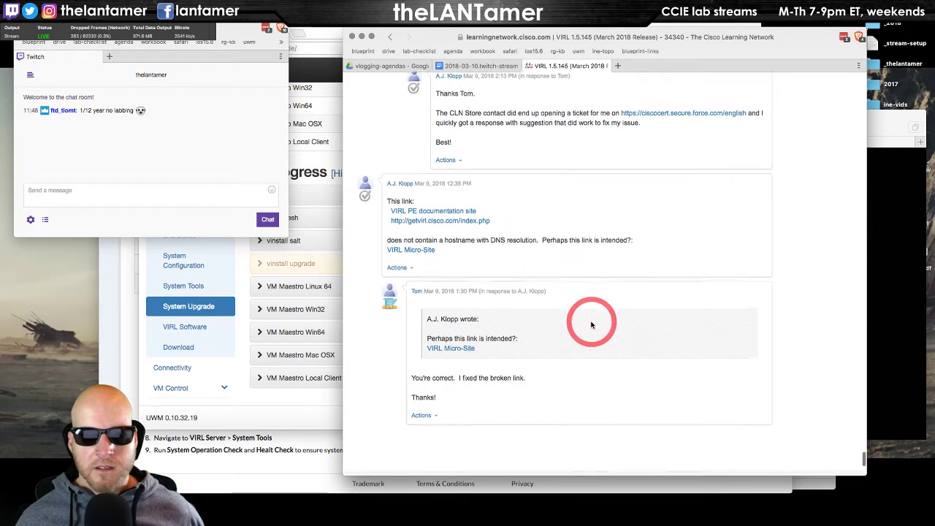
scroll(593, 325, down, 1)
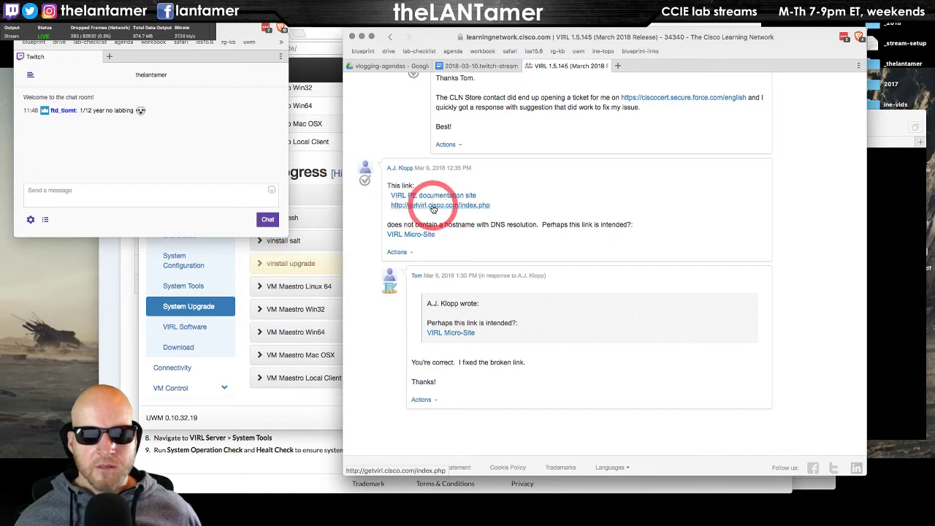
Open the VIRL Micro-Site link from the comments and look over its home page.
click(416, 236)
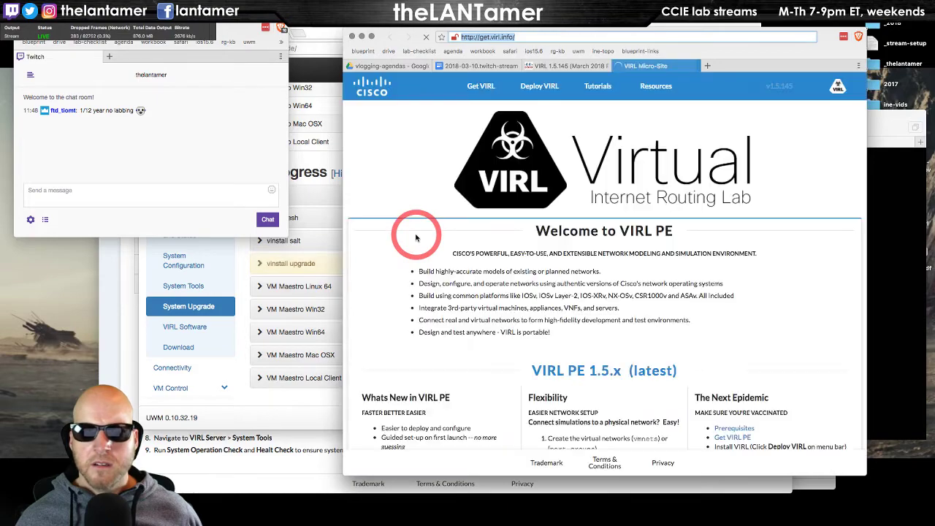
scroll(467, 252, down, 3)
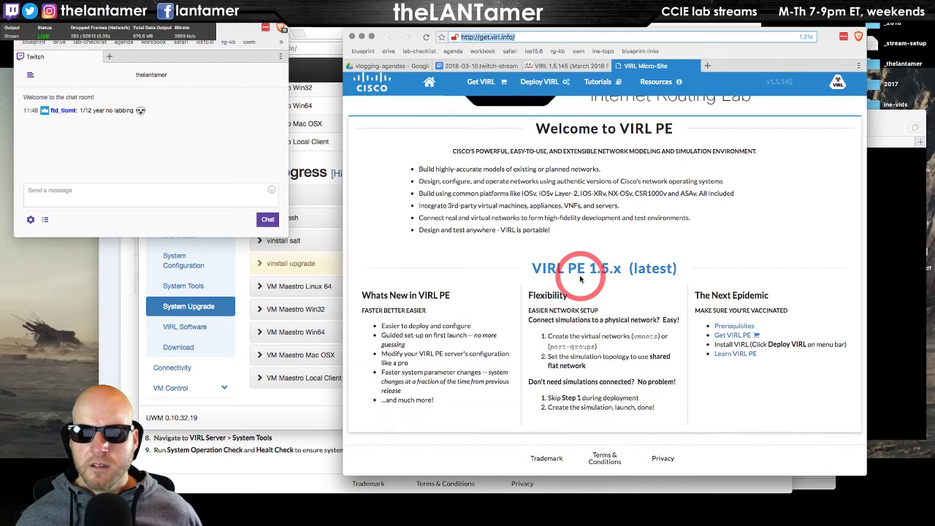
scroll(581, 276, up, 2)
click(567, 66)
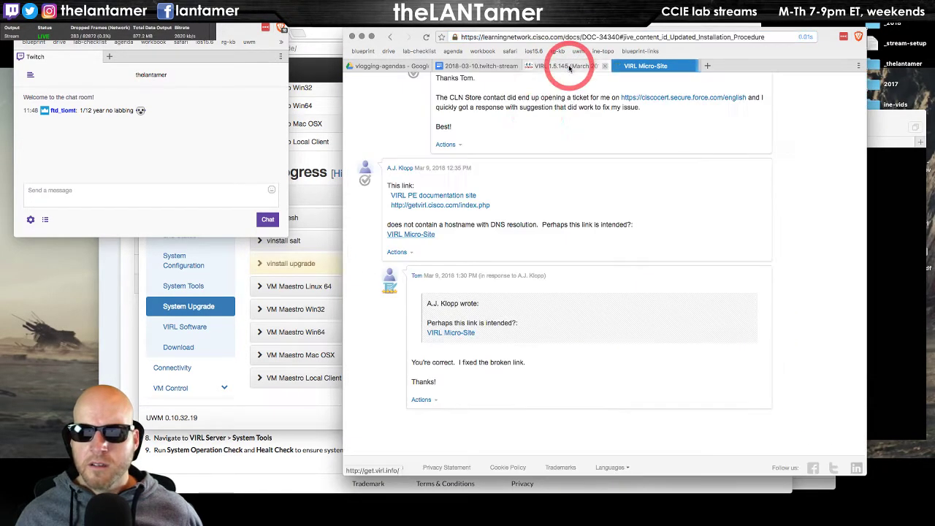
click(438, 205)
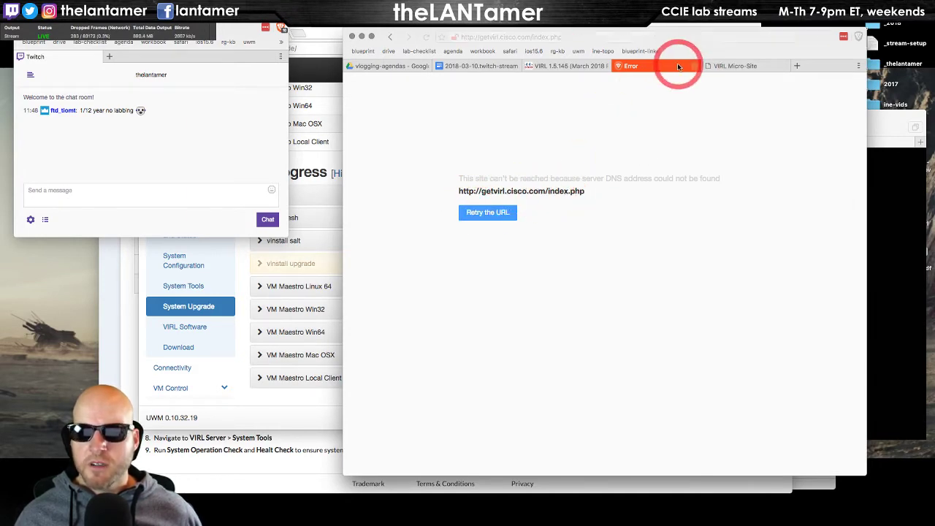
click(696, 66)
click(696, 67)
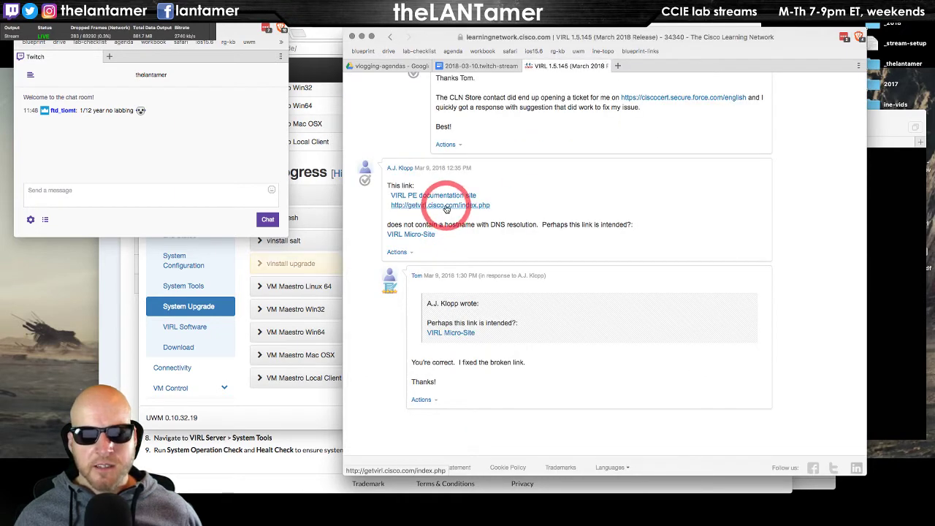
Reopen the VIRL Micro-Site from the comments and view its VIRL PE 1.5.x (latest) section.
click(410, 235)
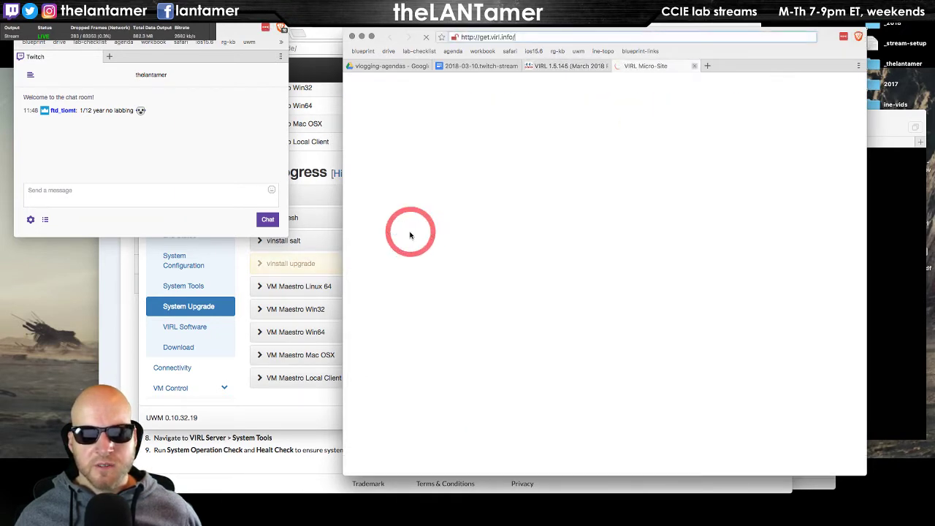
drag(569, 33, 539, 33)
click(510, 40)
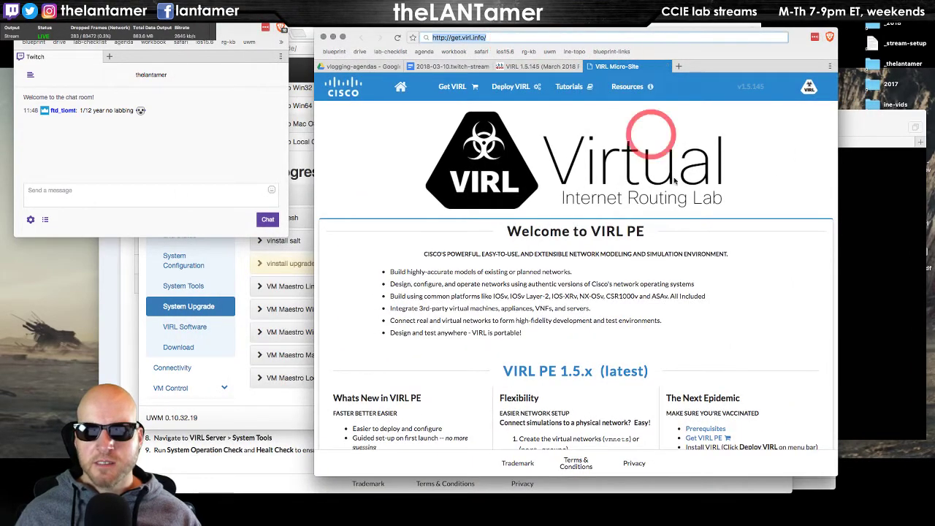
scroll(632, 322, down, 3)
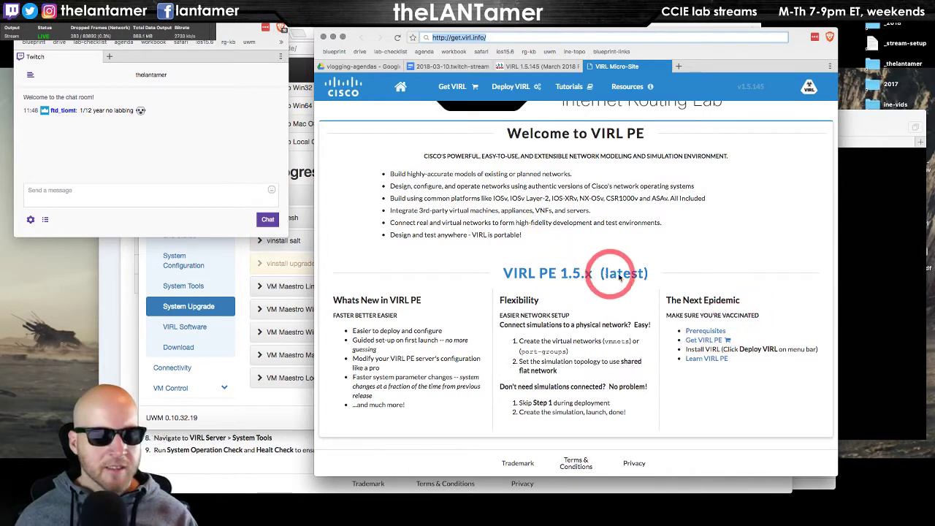
Reposition the Twitch chat and VIRL Micro-Site windows so they do not overlap, and make the chat window slightly smaller.
click(195, 150)
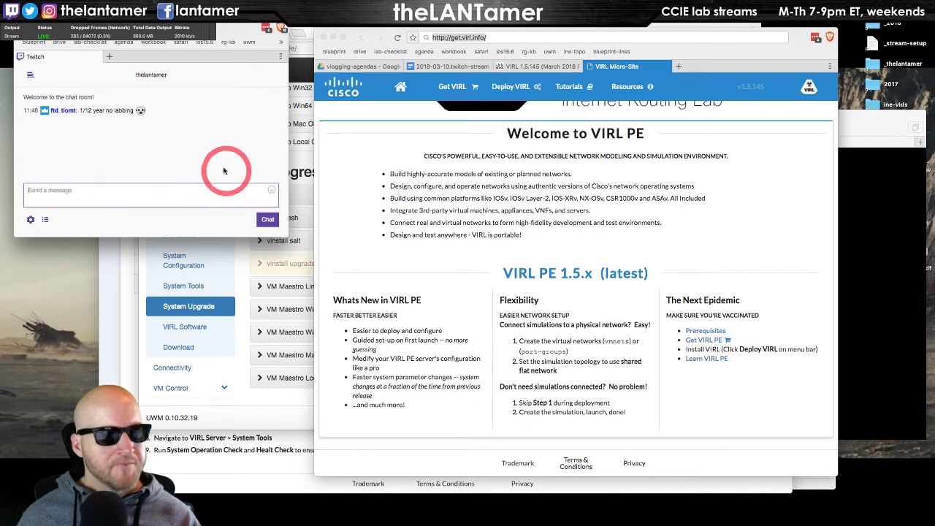
mouse_move(229, 29)
mouse_down()
mouse_move(254, 35)
mouse_move(220, 32)
mouse_up()
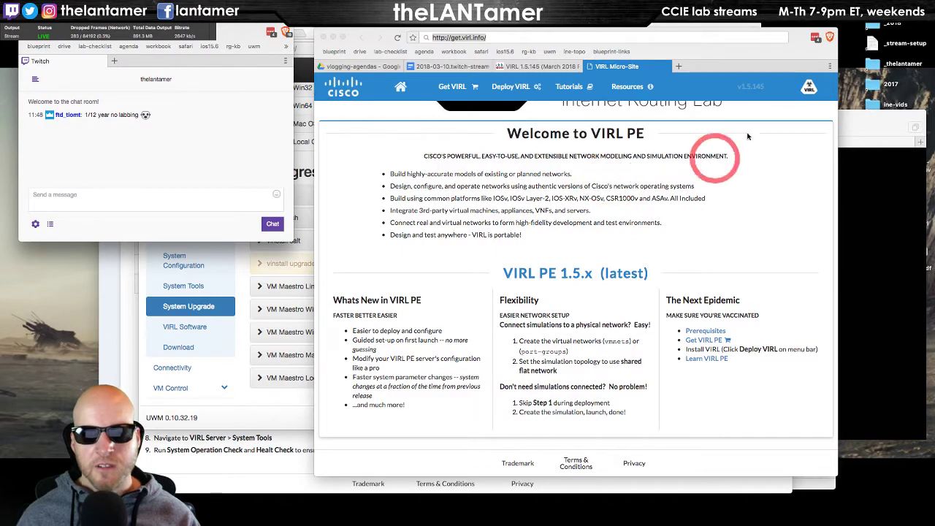
click(801, 41)
drag(801, 42, 828, 41)
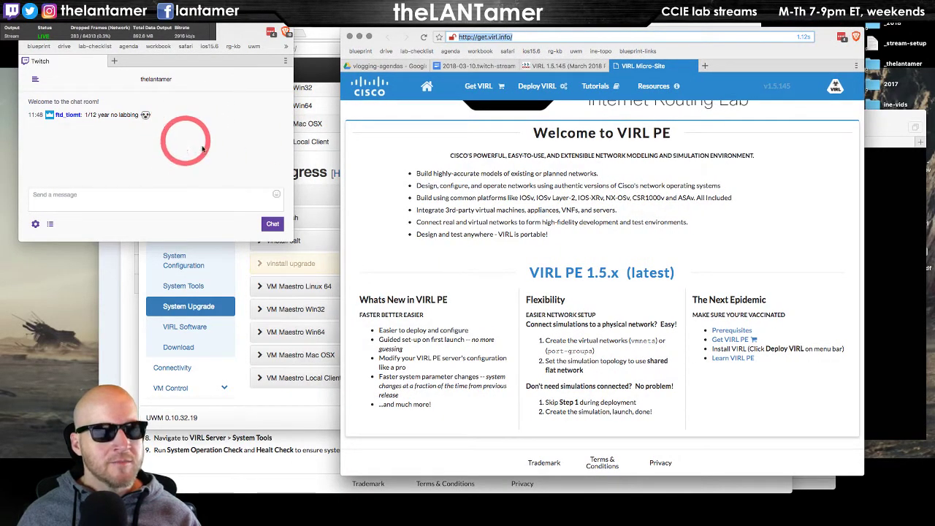
click(461, 266)
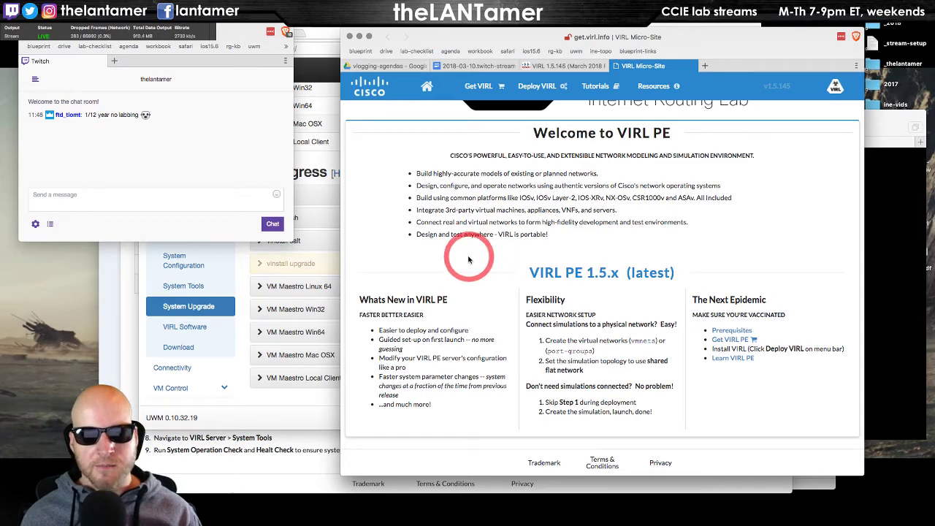
drag(380, 33, 378, 28)
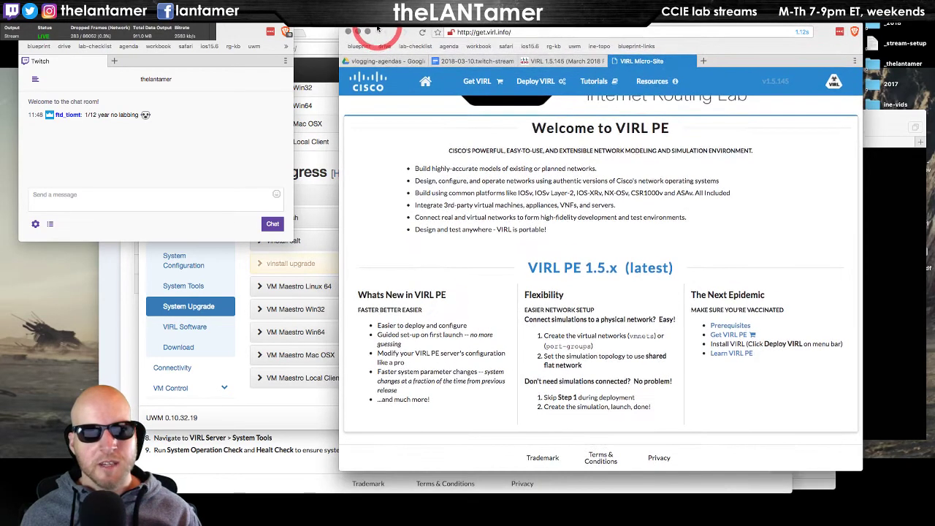
click(269, 113)
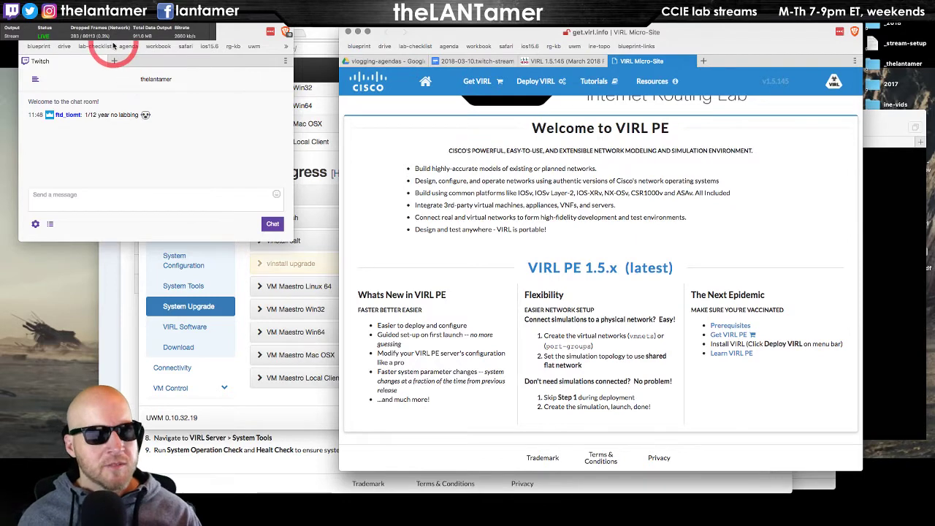
drag(247, 31, 234, 27)
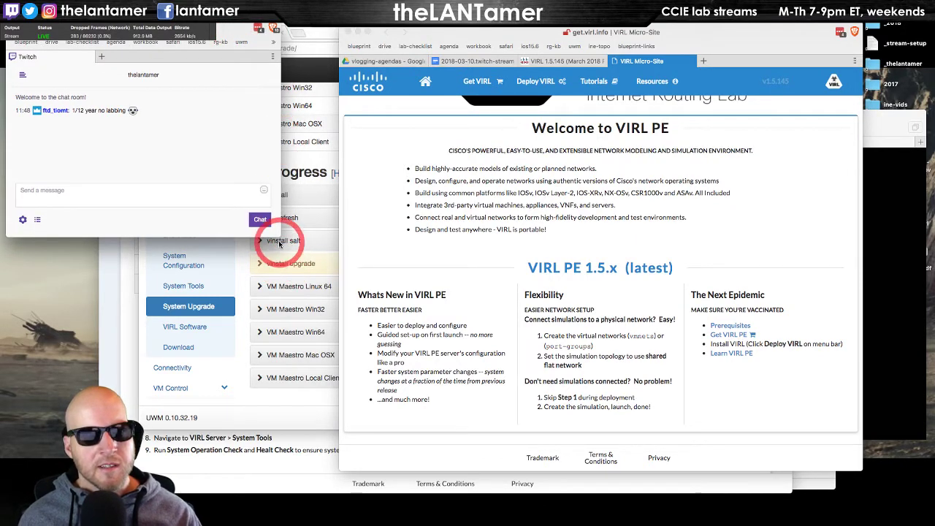
mouse_move(277, 234)
mouse_down()
mouse_move(219, 212)
mouse_move(261, 226)
mouse_up()
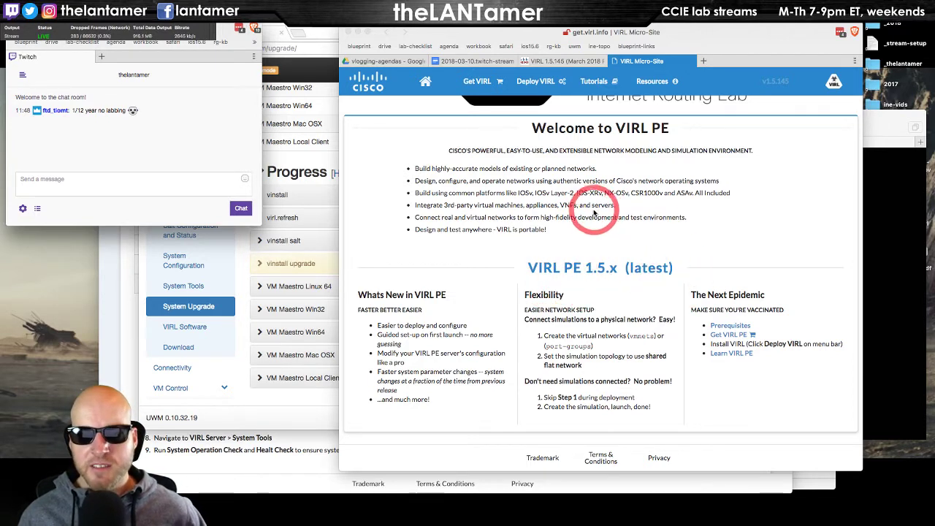
click(526, 29)
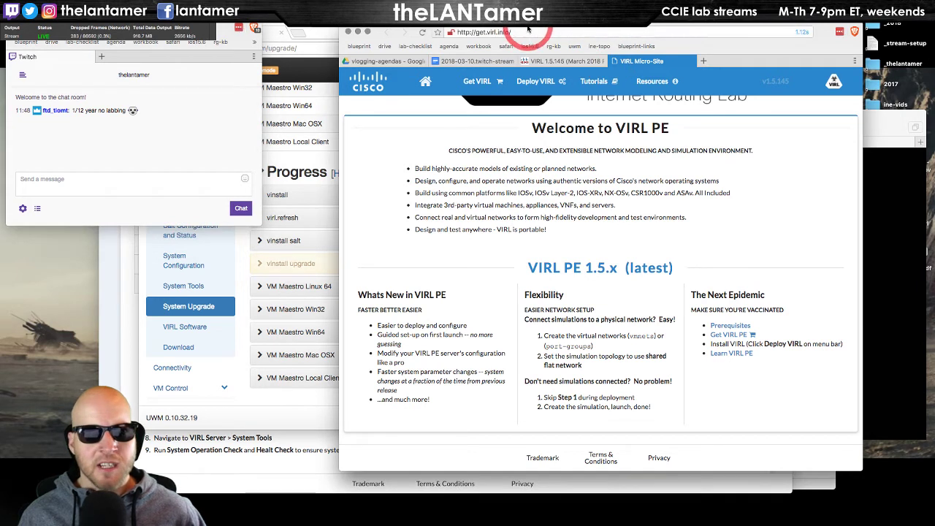
click(421, 32)
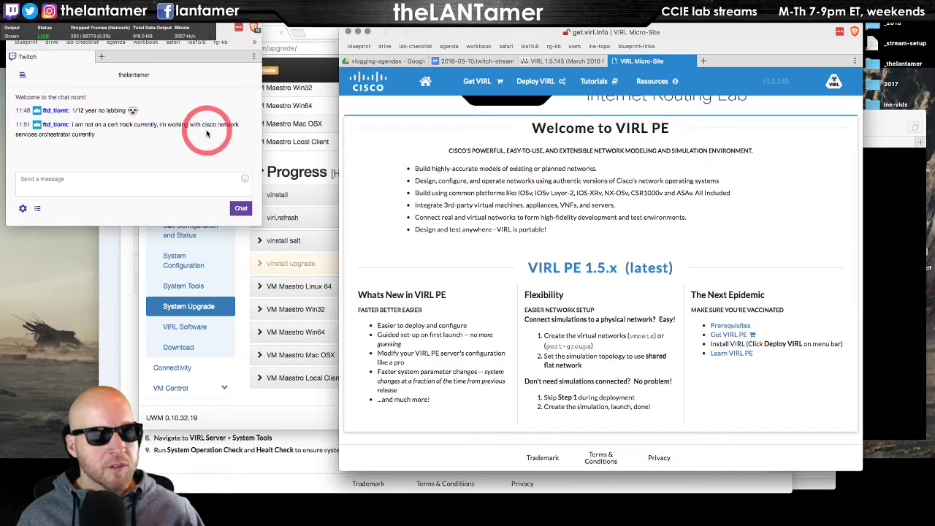
click(486, 32)
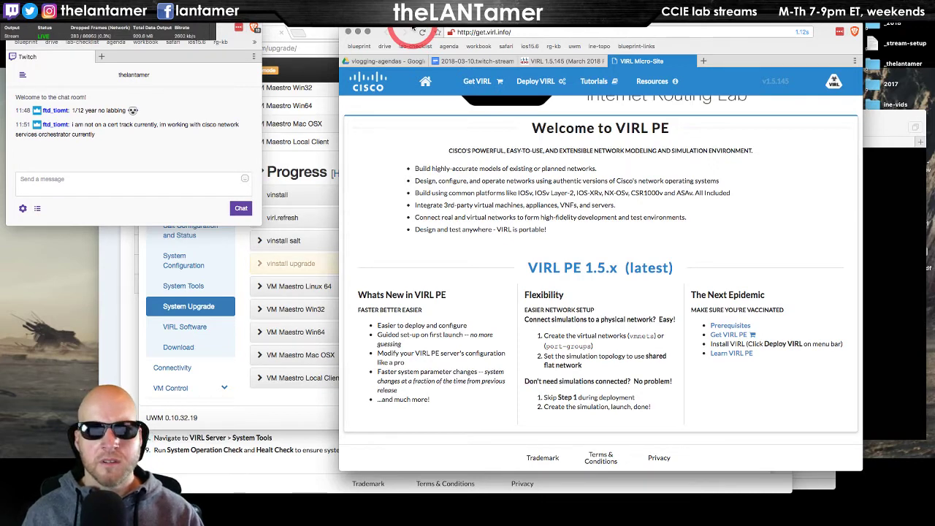
Find Cisco network services orchestrator in a new browser window and open Cisco's Network Services Orchestrator (NSO) Solutions page.
key(super+n)
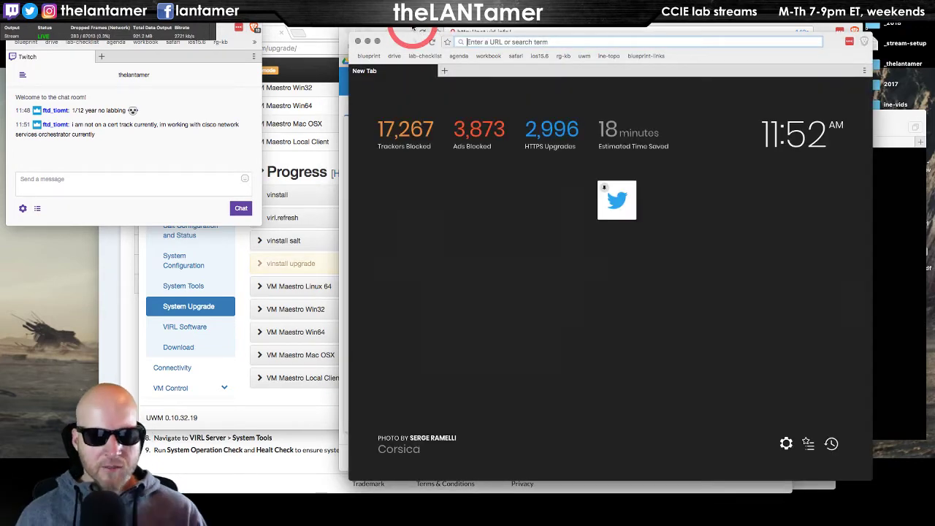
text(cisco network se)
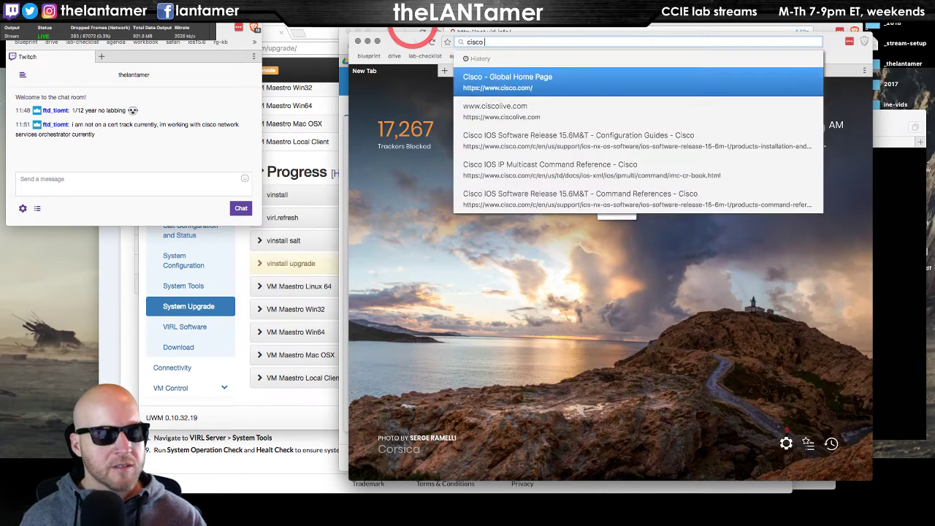
text(rvice-provider/solutions-cloud-providers/network-services-orchestrator.)
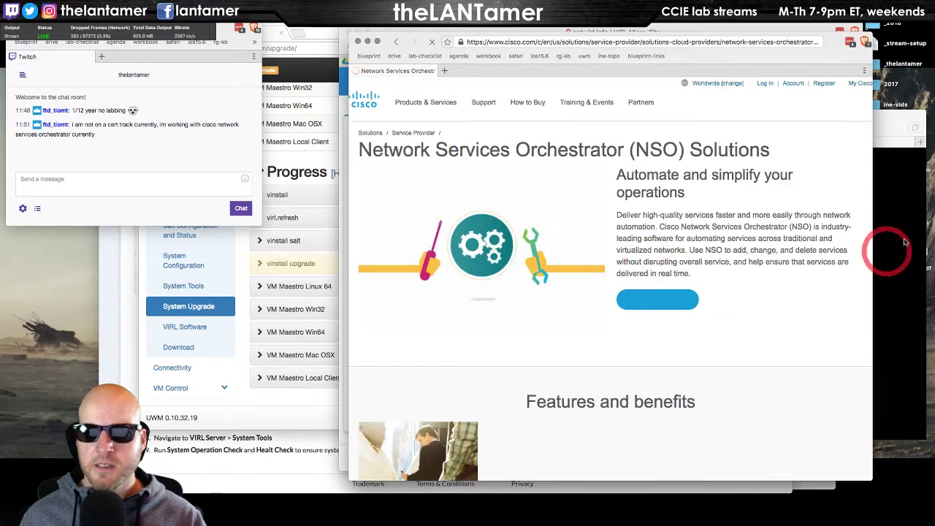
Look over the introduction and the Features and benefits section of the NSO Solutions page.
scroll(801, 265, down, 5)
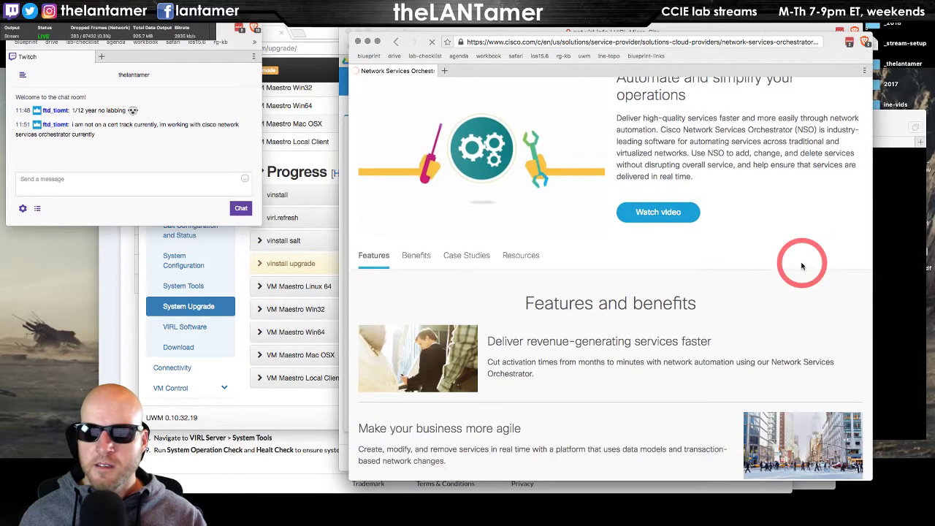
scroll(801, 265, down, 8)
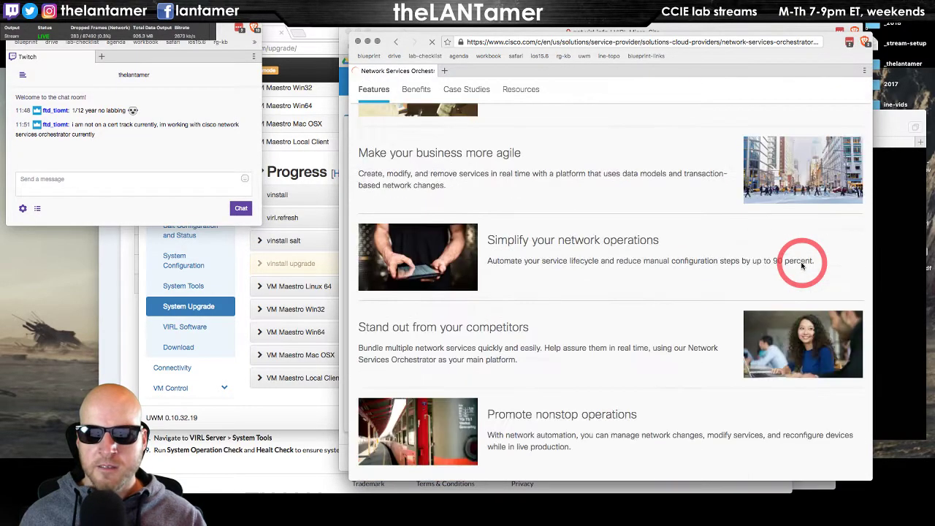
scroll(801, 265, down, 10)
scroll(804, 261, up, 20)
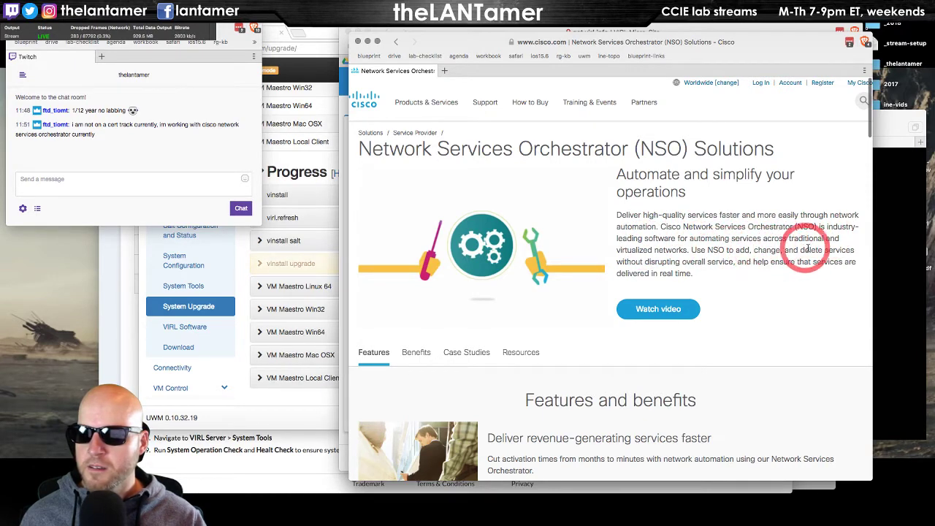
scroll(789, 267, down, 3)
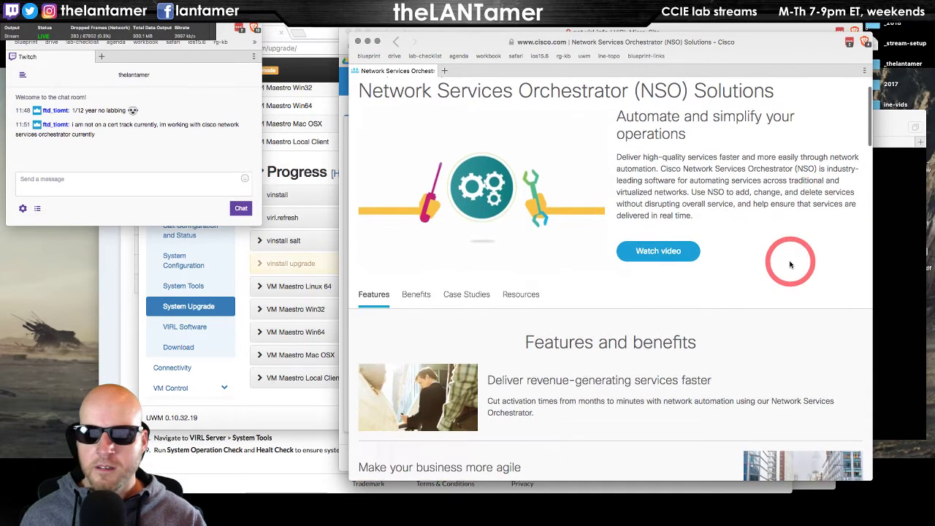
scroll(491, 260, down, 4)
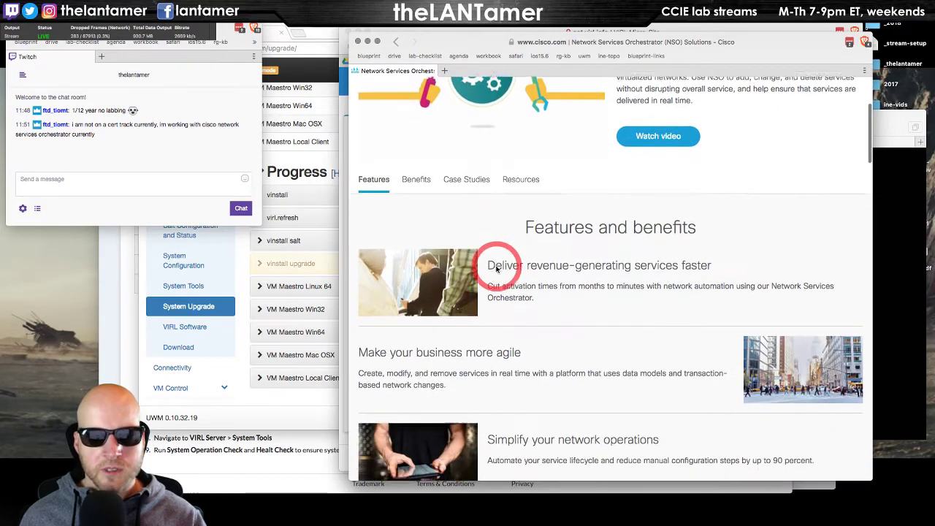
scroll(490, 255, up, 3)
Go to the page's Resources section and browse the white papers, product overviews and data sheets.
click(511, 212)
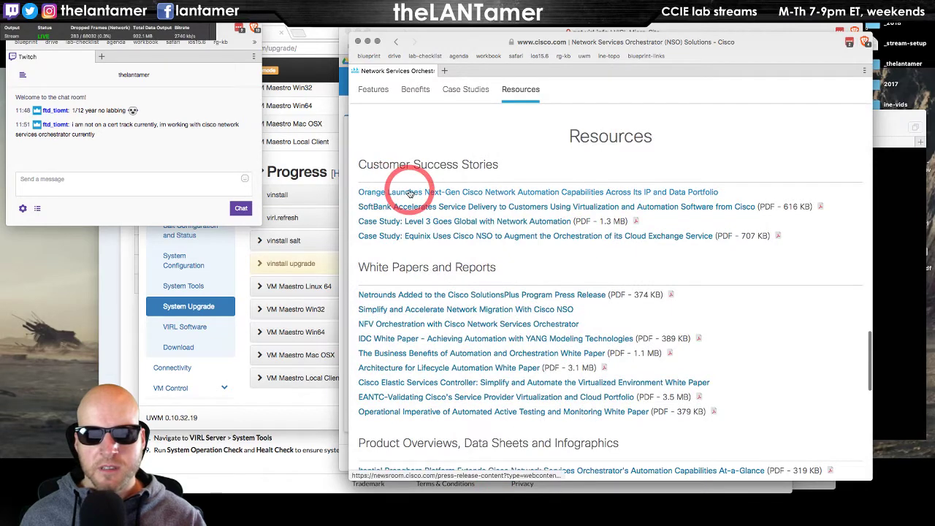
scroll(512, 241, down, 2)
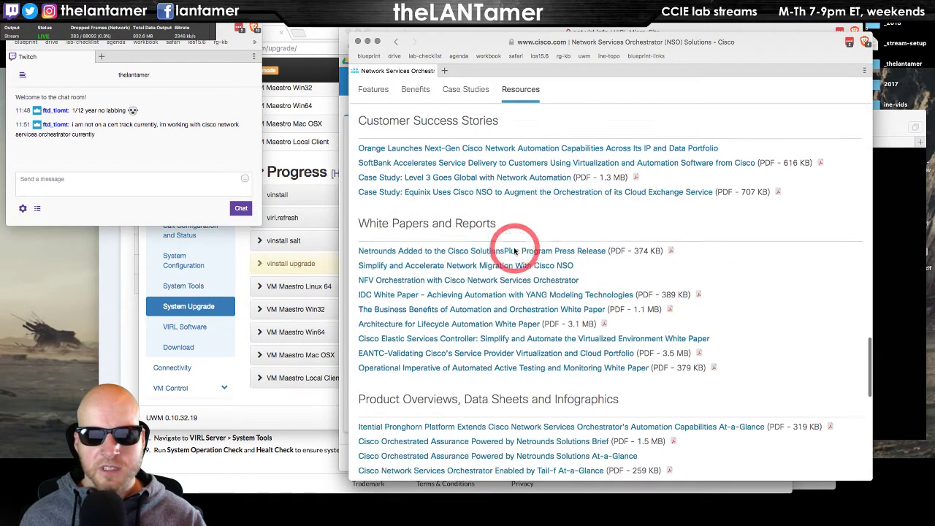
scroll(475, 240, down, 4)
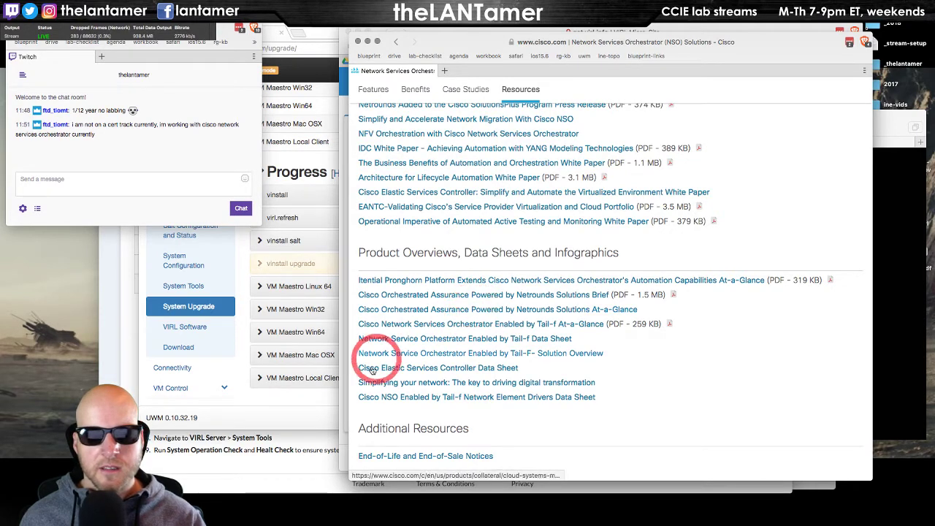
scroll(589, 406, down, 1)
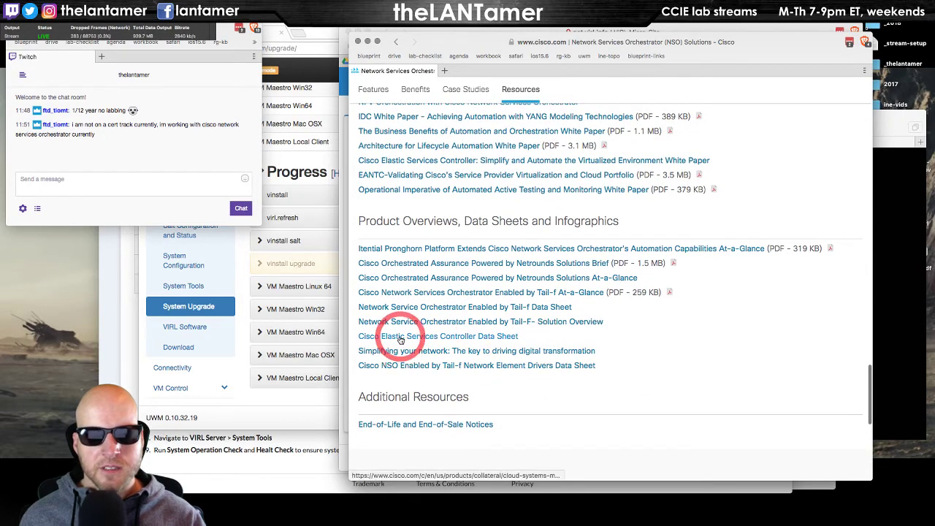
scroll(757, 371, up, 2)
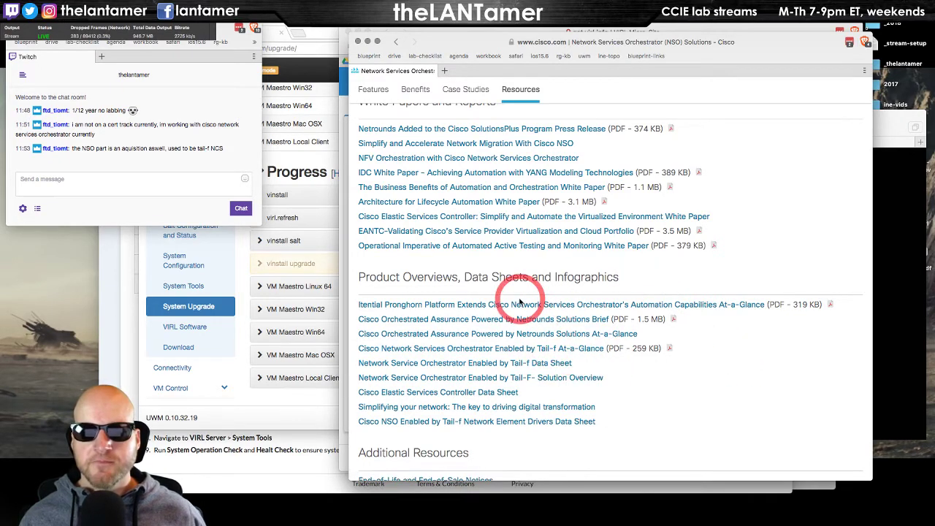
scroll(684, 383, down, 2)
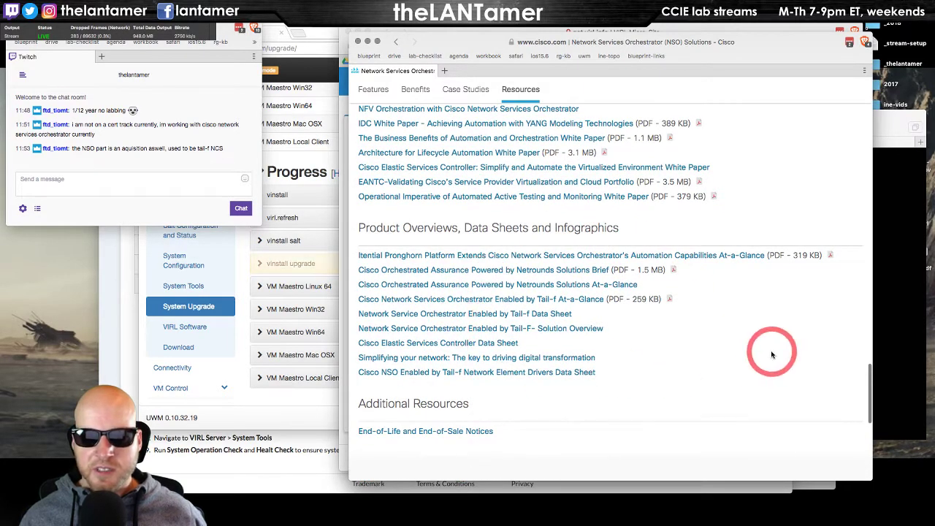
scroll(734, 347, up, 2)
scroll(727, 348, down, 1)
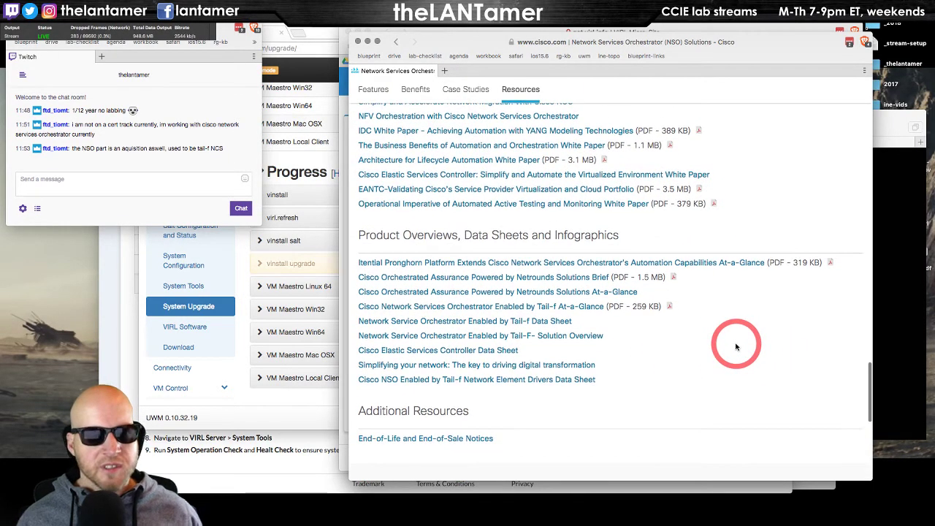
scroll(715, 347, up, 1)
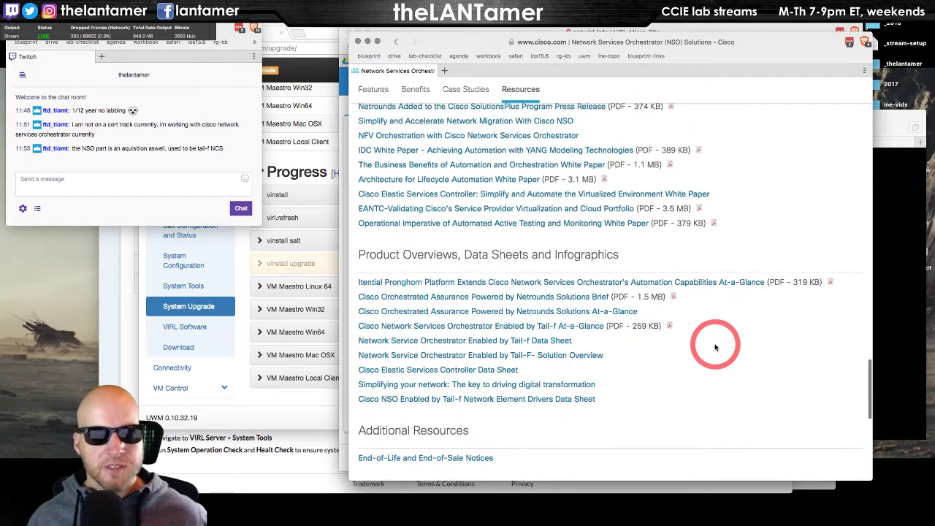
scroll(715, 347, up, 1)
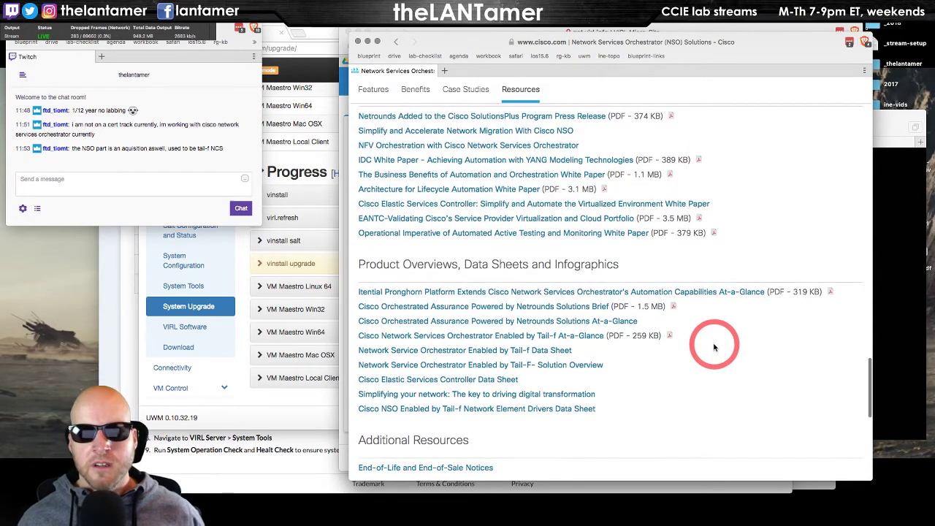
Download the Cisco Orchestrated Assurance Powered by Netrounds Solutions Brief, open the PDF, and move its window clear of the Twitch chat.
click(424, 310)
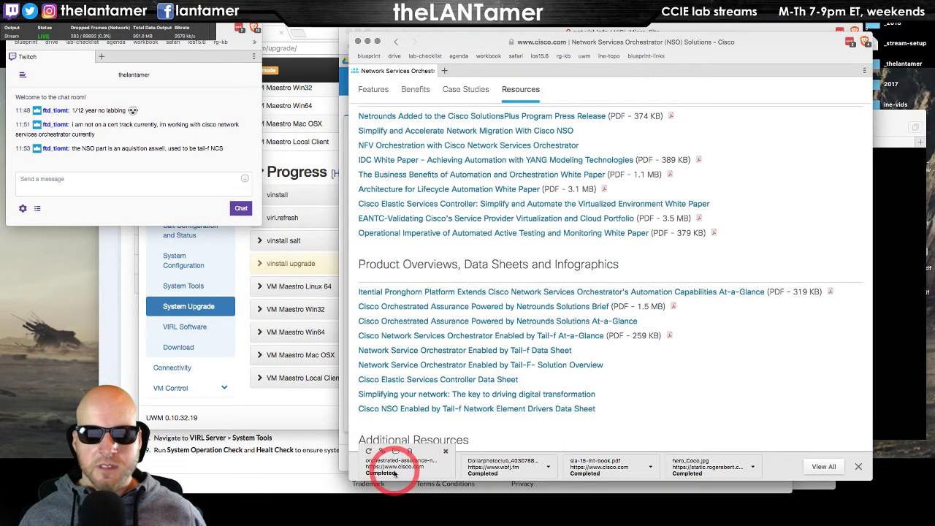
click(398, 471)
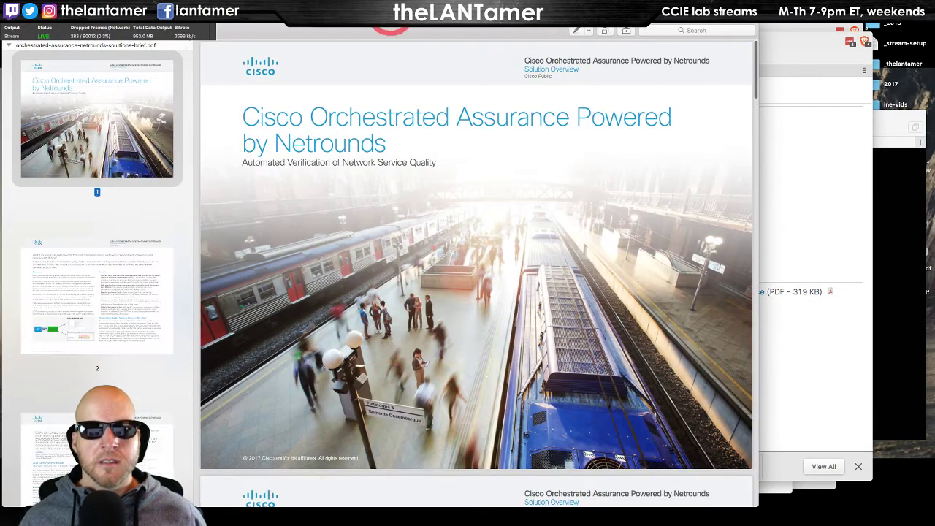
drag(228, 23, 377, 31)
Read the Overview, Benefits and NSO-to-Netrounds diagram on page 2 of the solutions brief.
scroll(556, 314, down, 10)
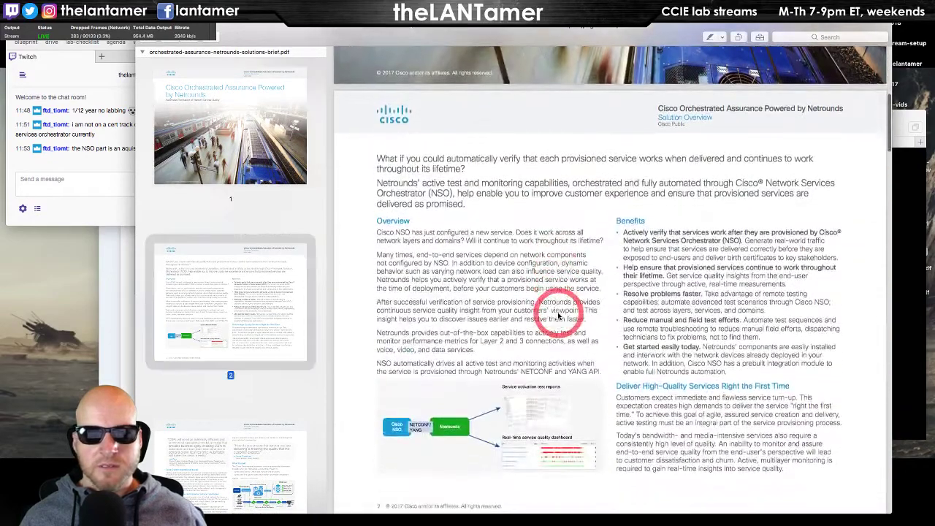
scroll(559, 322, down, 3)
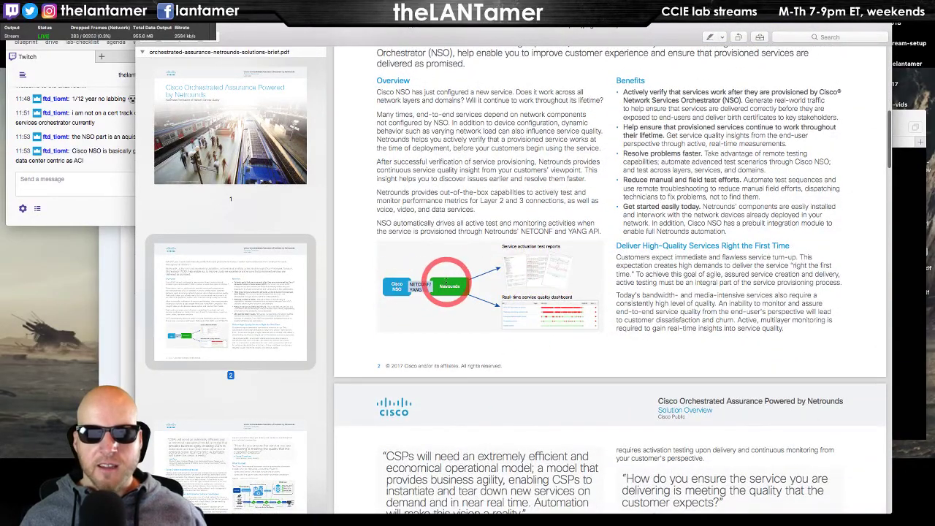
scroll(435, 287, down, 2)
scroll(447, 284, up, 2)
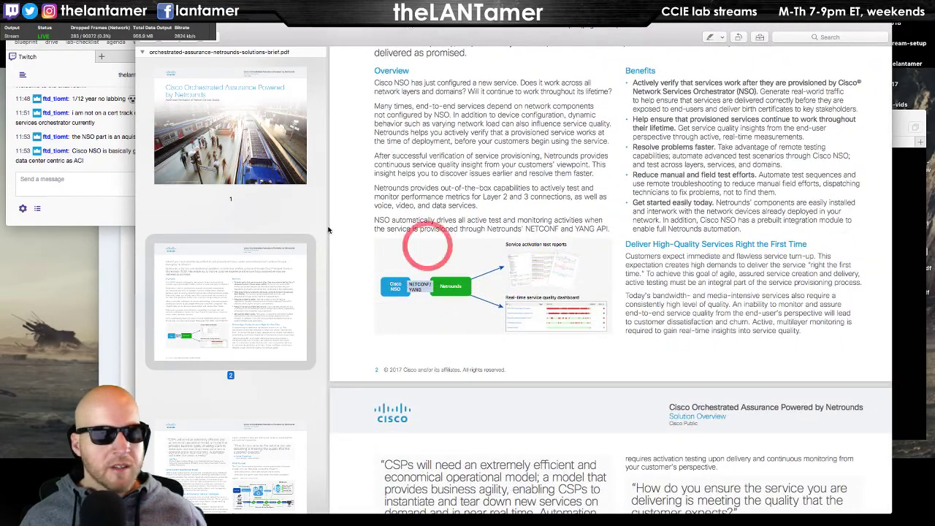
Bring the Twitch chat in front of the PDF, make its window slightly narrower, and read the latest message about Cisco NSO.
click(95, 211)
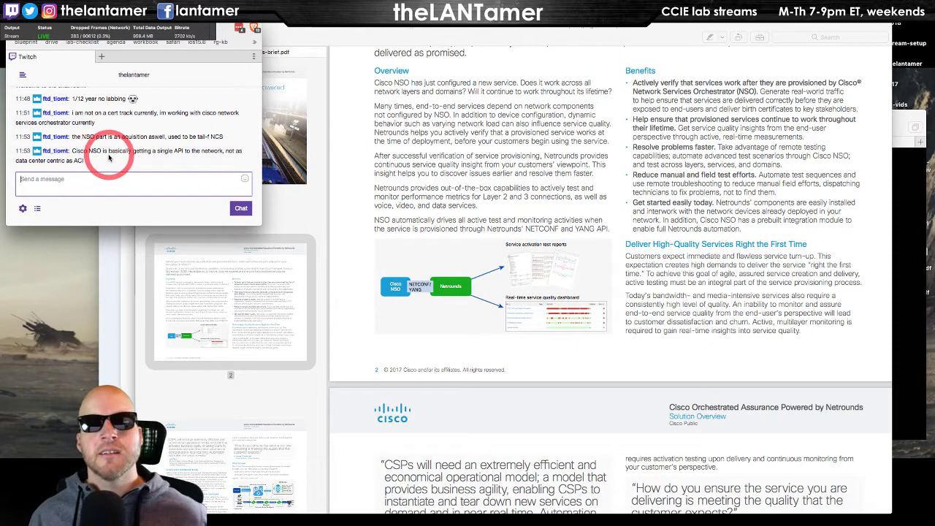
click(163, 178)
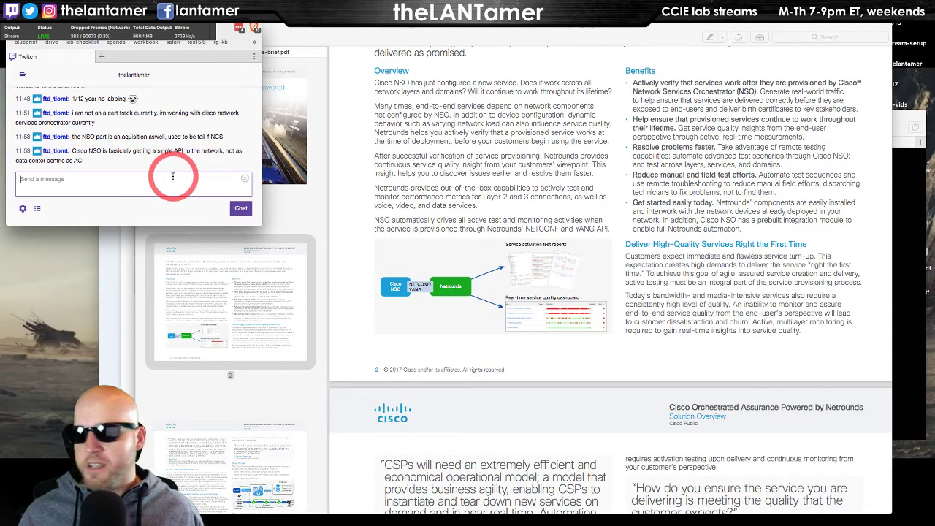
mouse_move(217, 27)
mouse_down()
mouse_move(226, 27)
mouse_move(218, 27)
mouse_up()
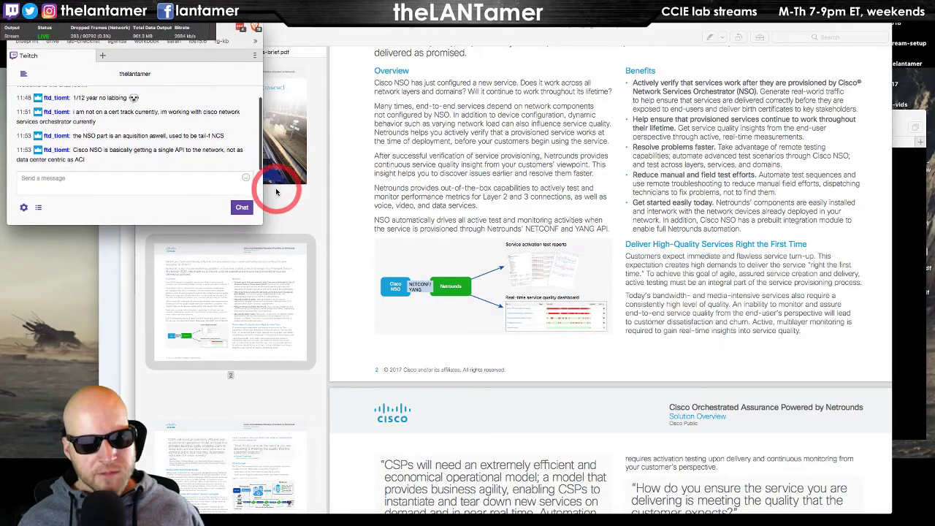
drag(261, 209, 249, 224)
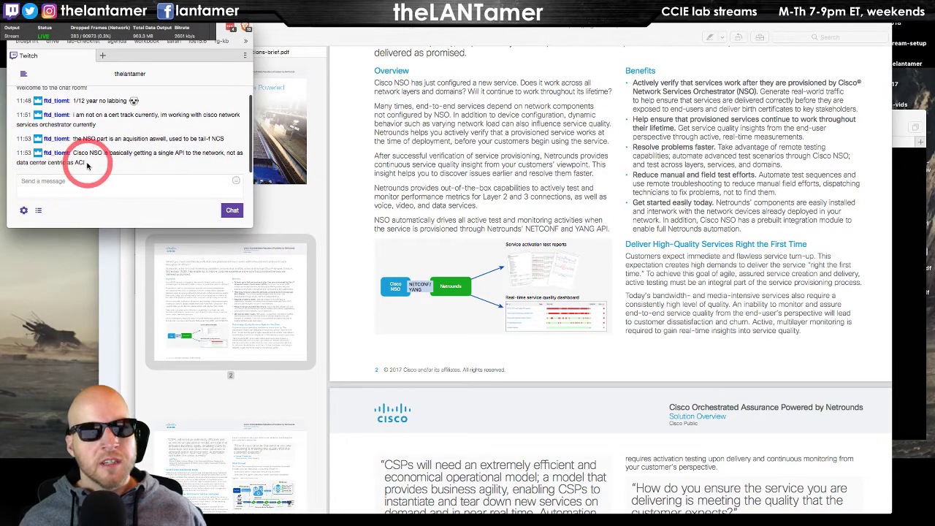
mouse_move(85, 165)
mouse_down()
mouse_move(18, 163)
mouse_move(236, 146)
mouse_move(91, 162)
mouse_up()
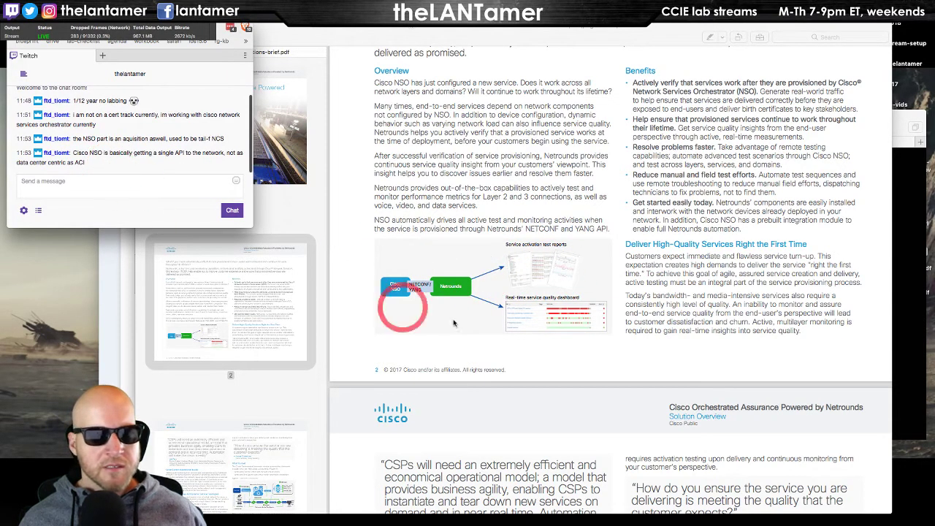
Go to page 3 of the solutions brief and enlarge Figure 1, Netrounds Components, for a closer look.
scroll(559, 332, down, 5)
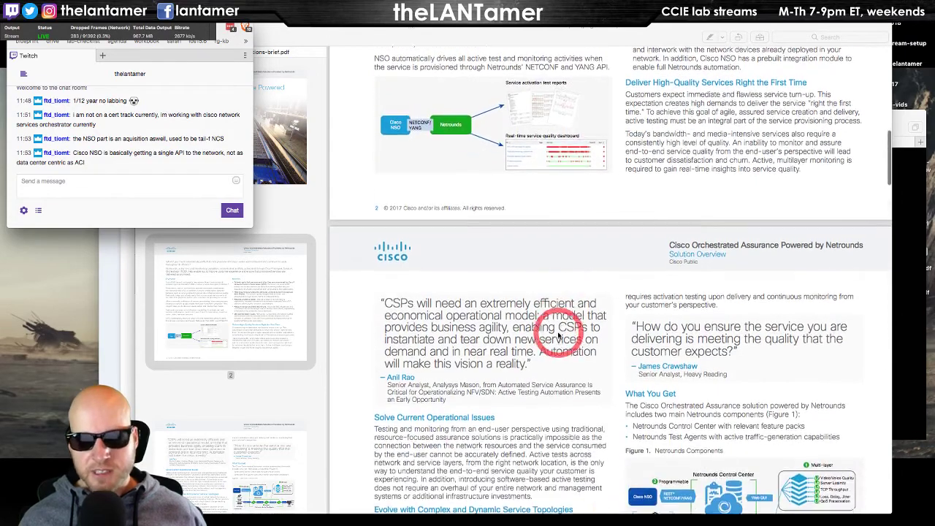
scroll(558, 332, down, 8)
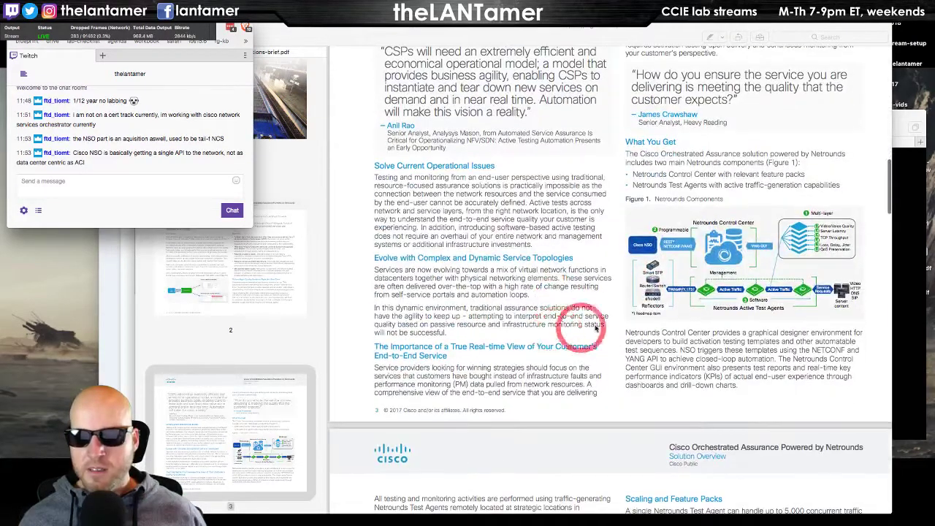
scroll(701, 255, right, 2)
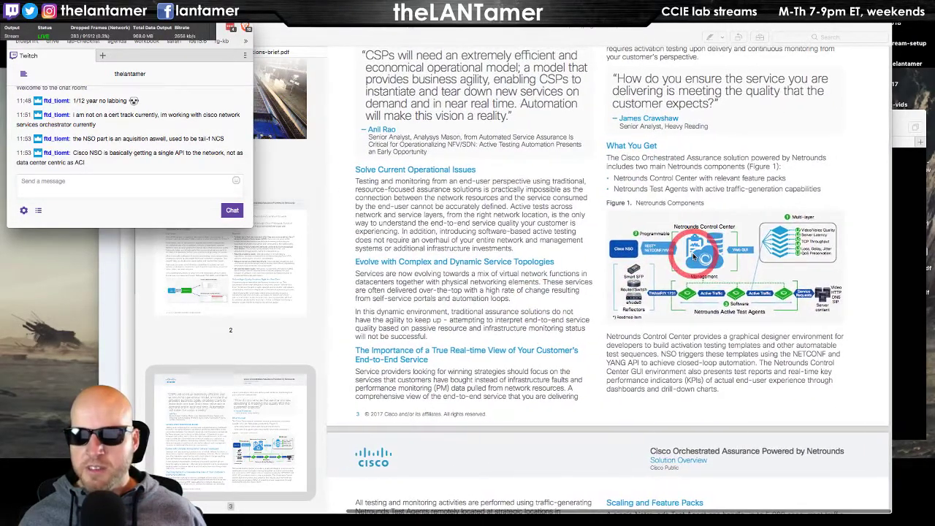
click(694, 255)
scroll(694, 255, right, 3)
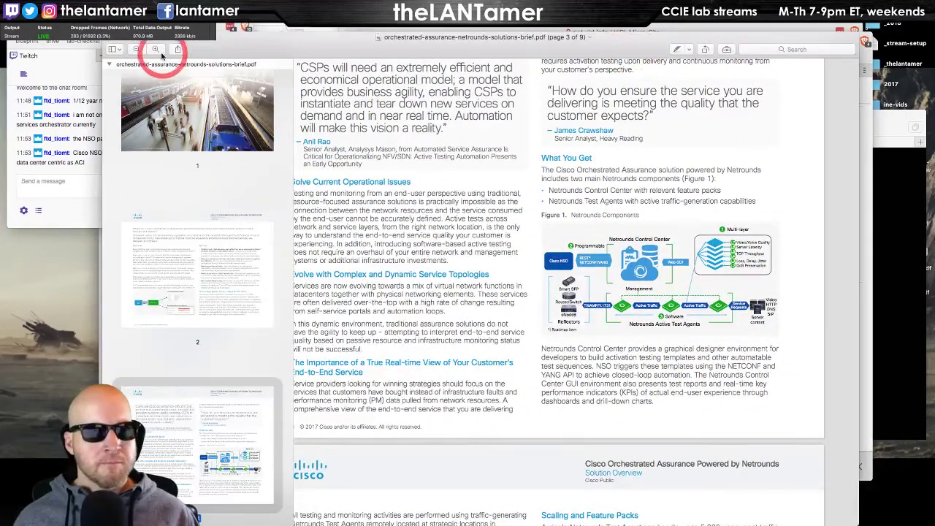
click(155, 49)
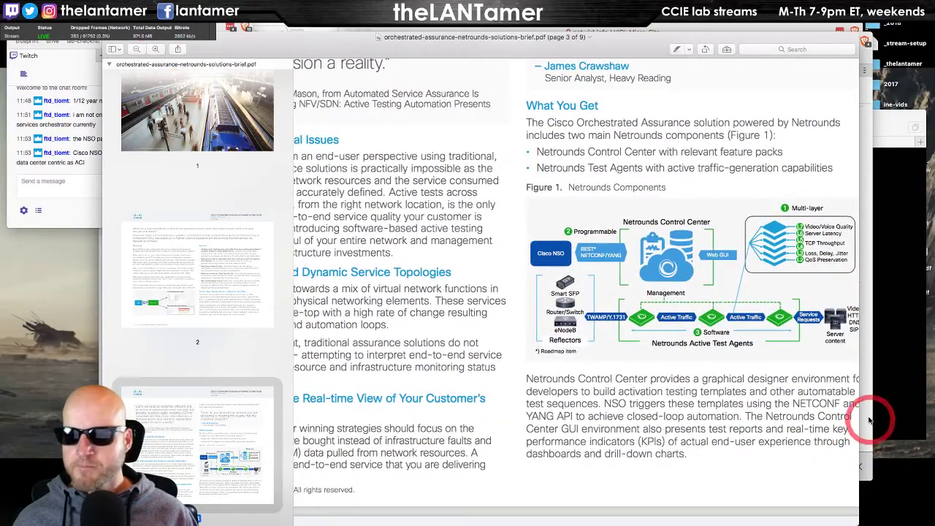
Widen the PDF window to show all of Figure 1, and repost the Network Services Orchestrator data sheet link from Twitch chat.
drag(860, 380, 918, 382)
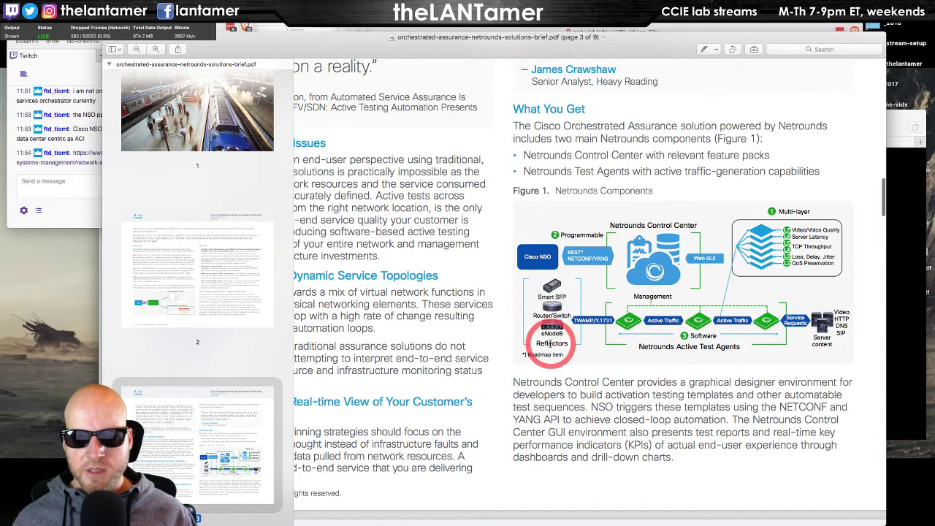
click(82, 211)
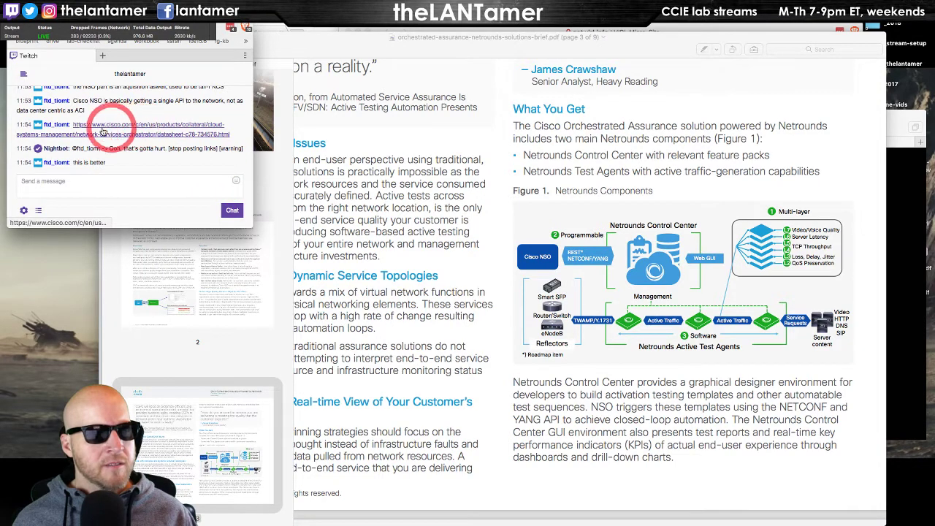
right_click(147, 127)
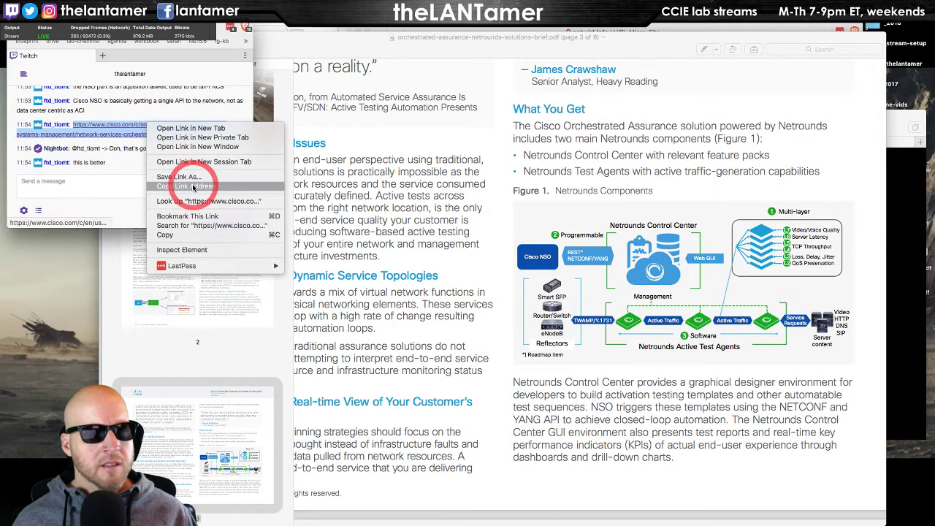
click(194, 186)
click(101, 188)
key(super+v)
key(Return)
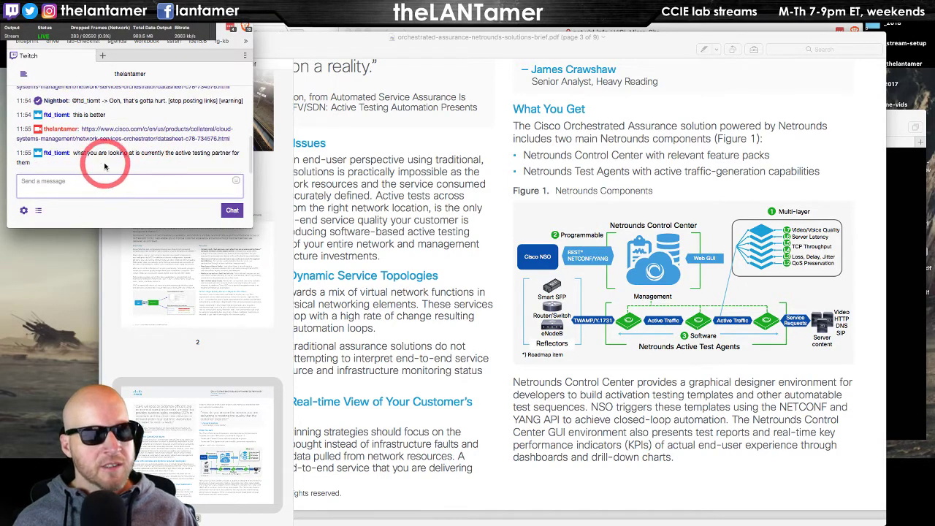
click(139, 130)
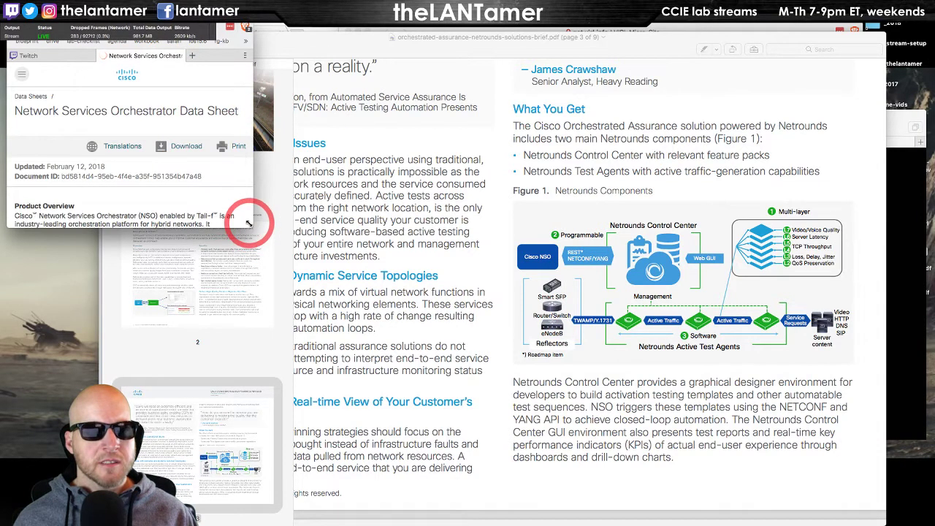
drag(248, 223, 538, 497)
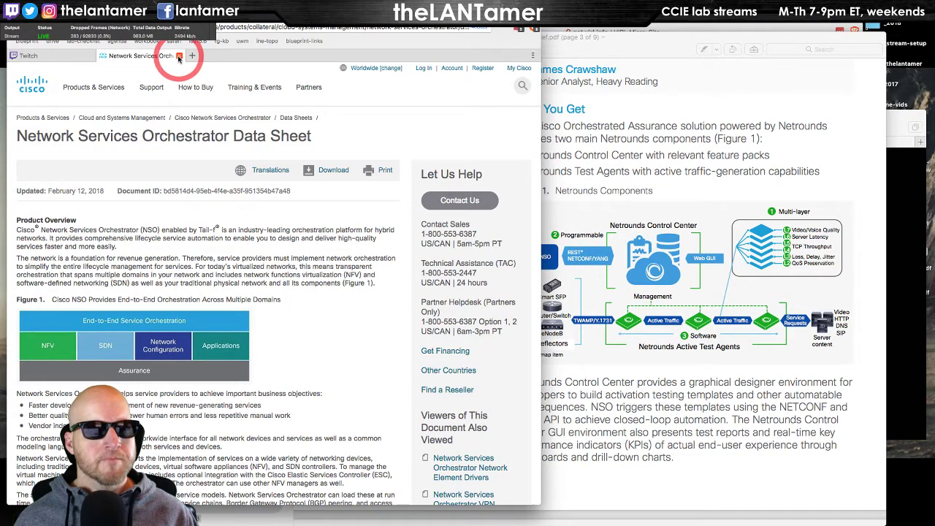
click(179, 58)
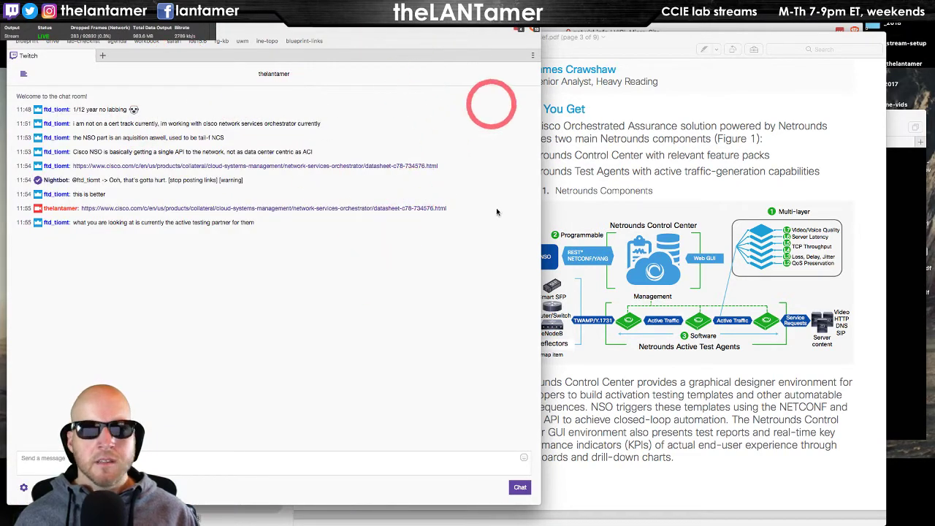
Shrink the Twitch chat window and open the Network Services Orchestrator data sheet in a separate browser window beside it.
drag(537, 502, 277, 298)
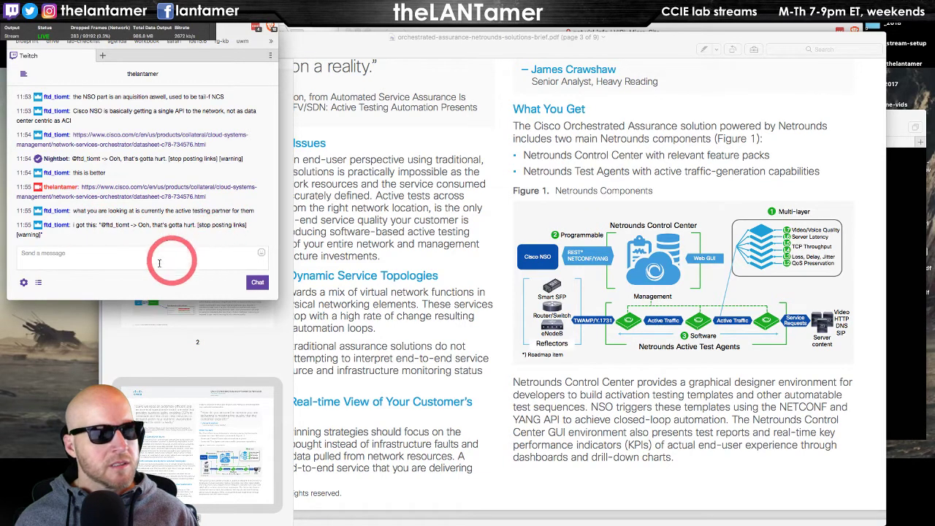
click(106, 267)
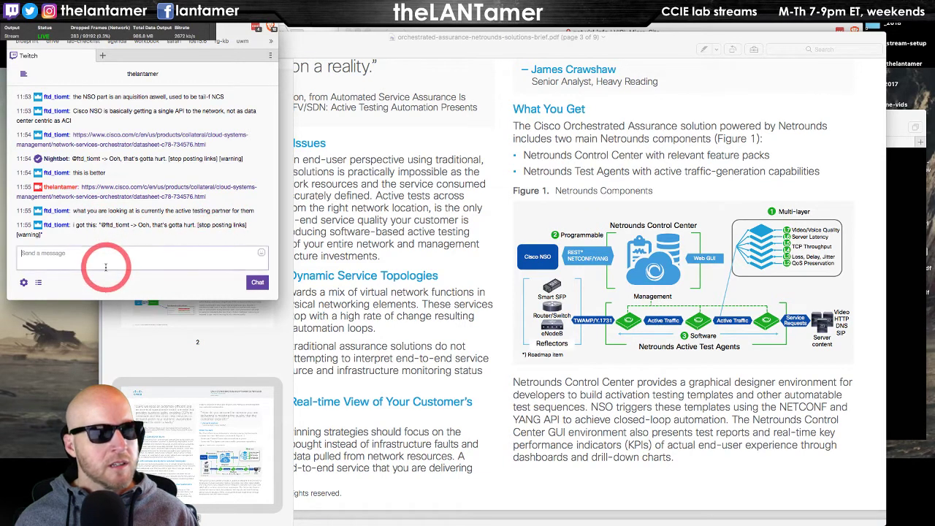
click(691, 31)
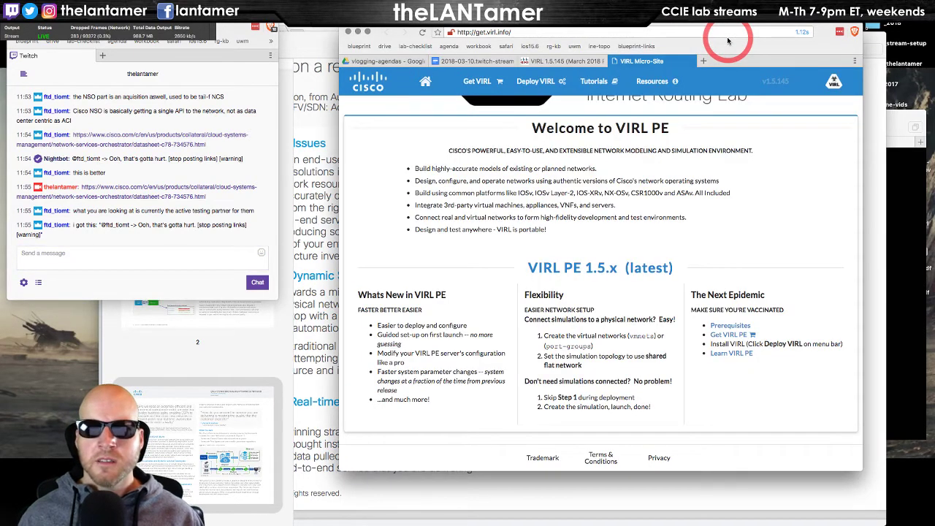
key(super+n)
key(super+v)
key(Return)
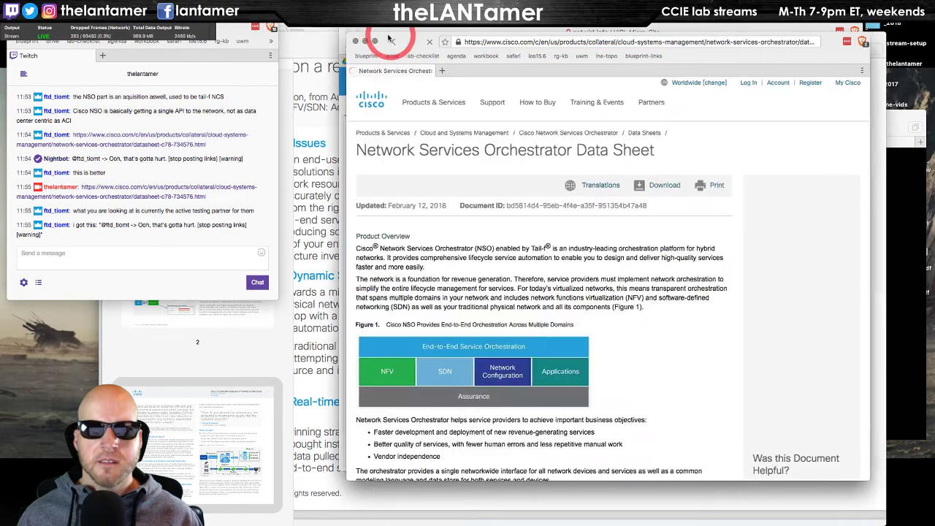
drag(386, 37, 327, 33)
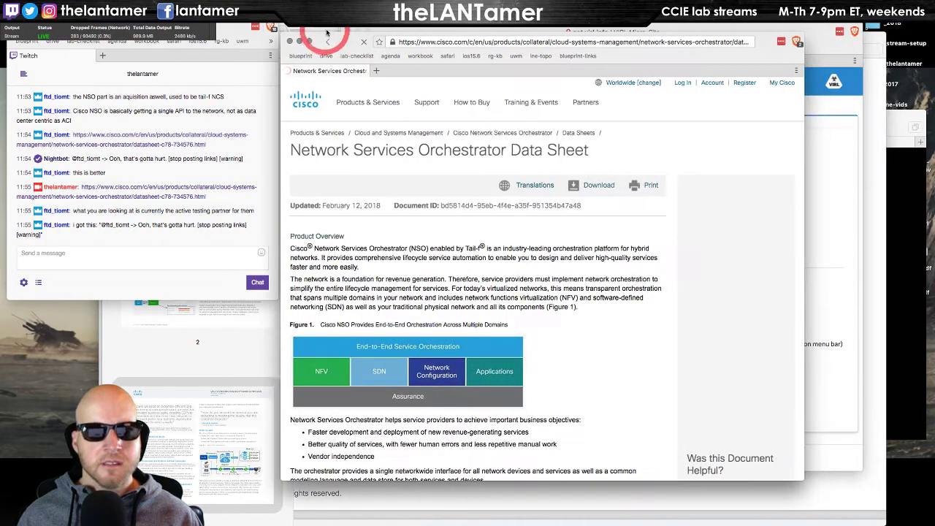
Examine the data sheet's Figure 2, Cisco Network Services Orchestrator Logical Architecture, as a standalone image, and close its browser window.
scroll(480, 198, down, 3)
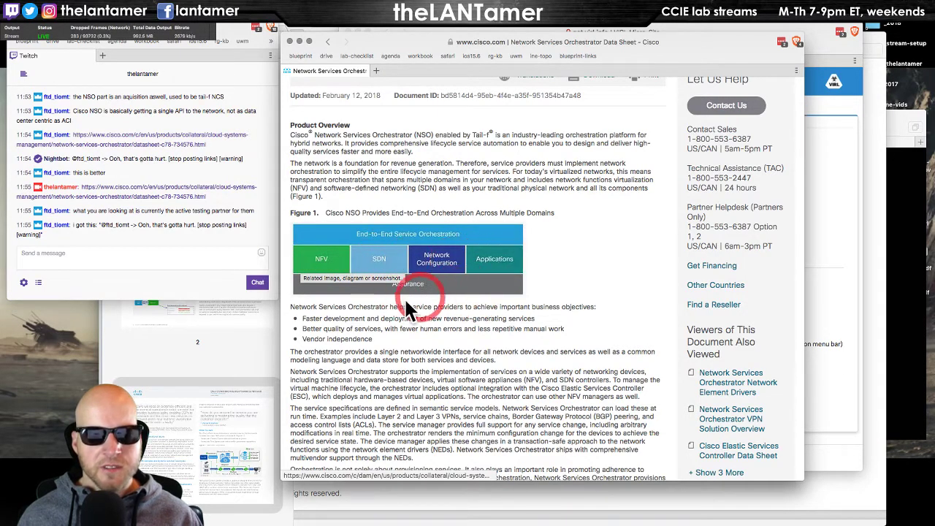
scroll(409, 310, down, 10)
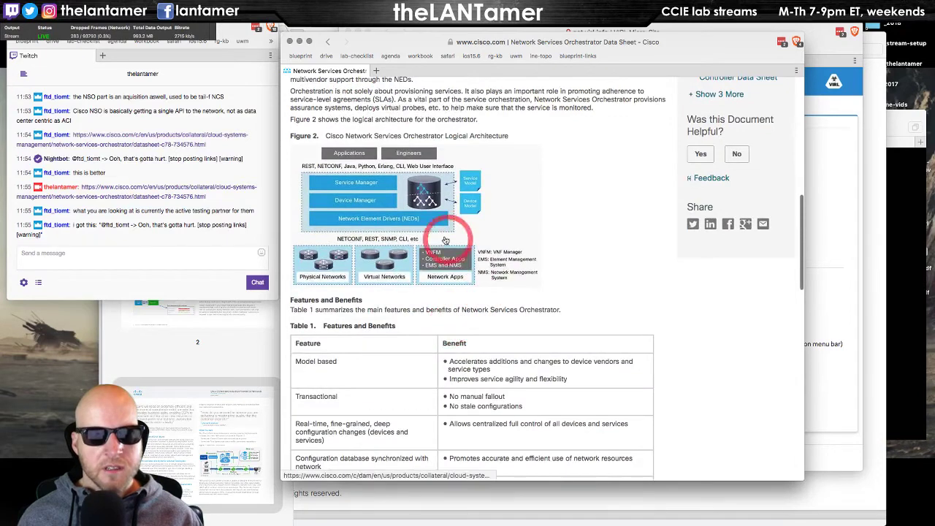
click(445, 239)
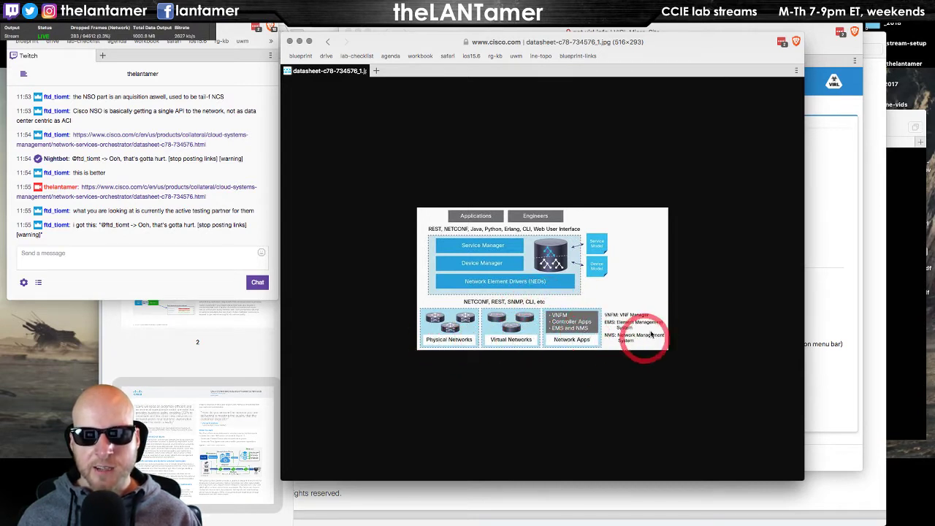
mouse_move(376, 32)
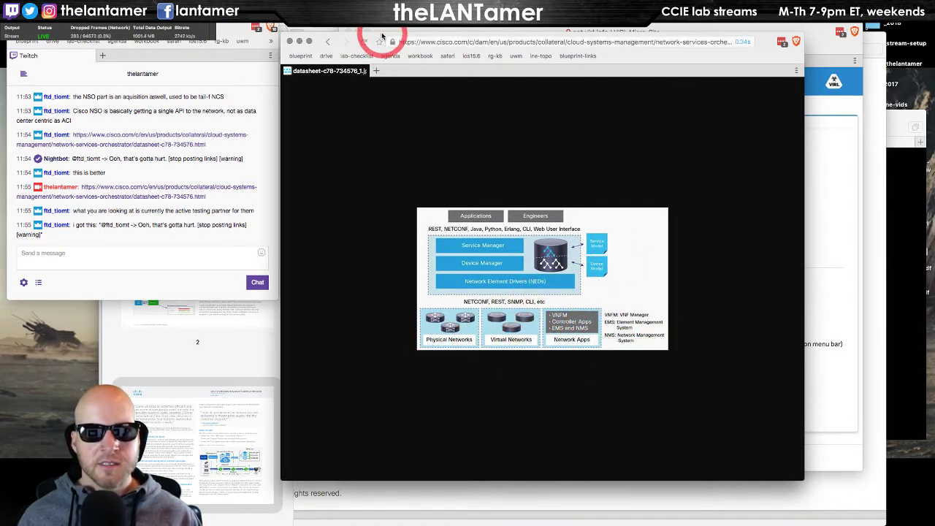
drag(345, 38, 373, 70)
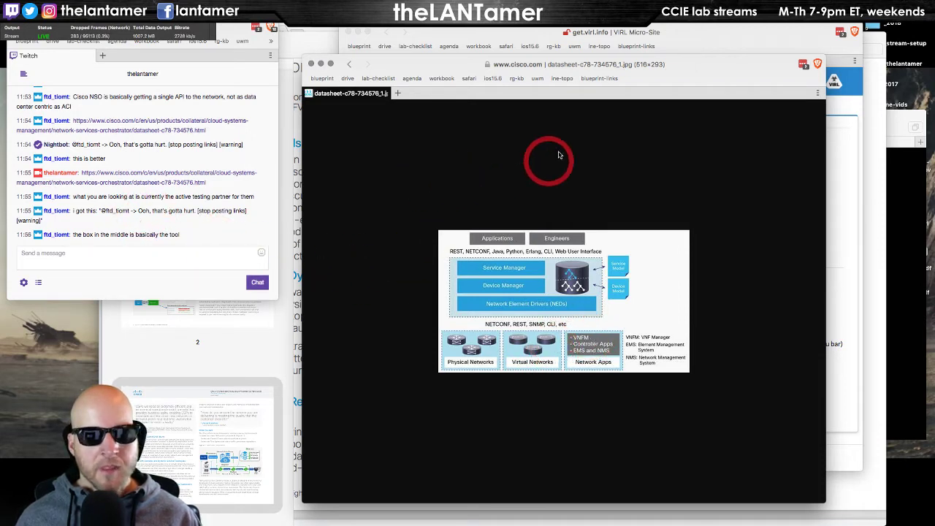
mouse_move(412, 63)
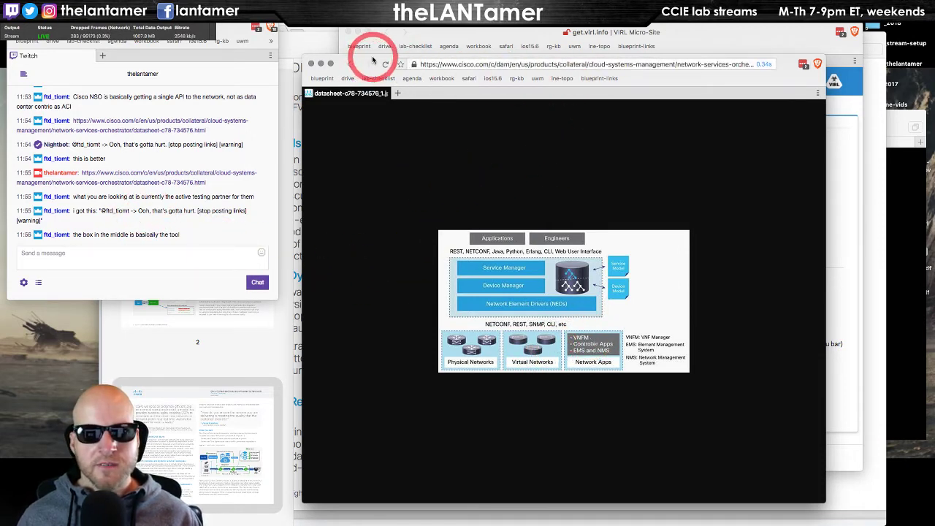
key(super+w)
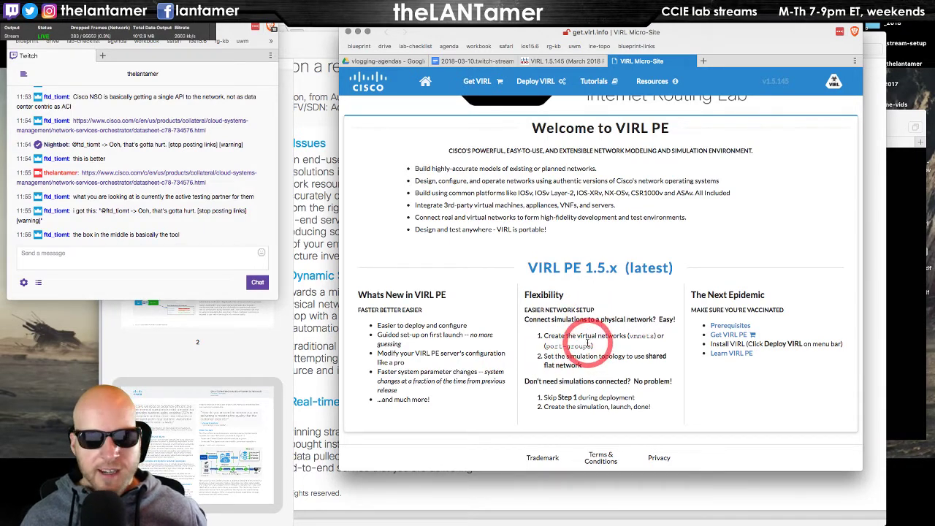
Look over the VIRL PE welcome page on the VIRL Micro-Site and move its window farther from the Twitch chat.
scroll(588, 343, up, 3)
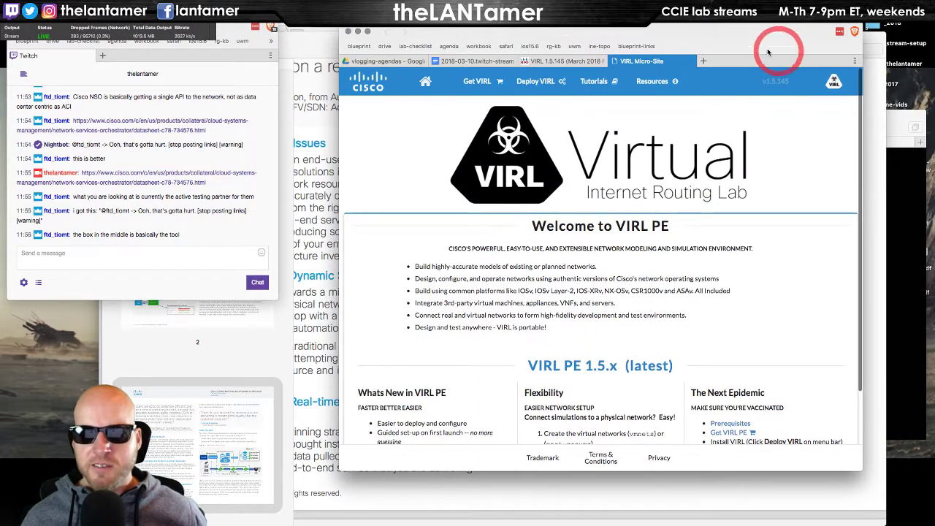
click(804, 35)
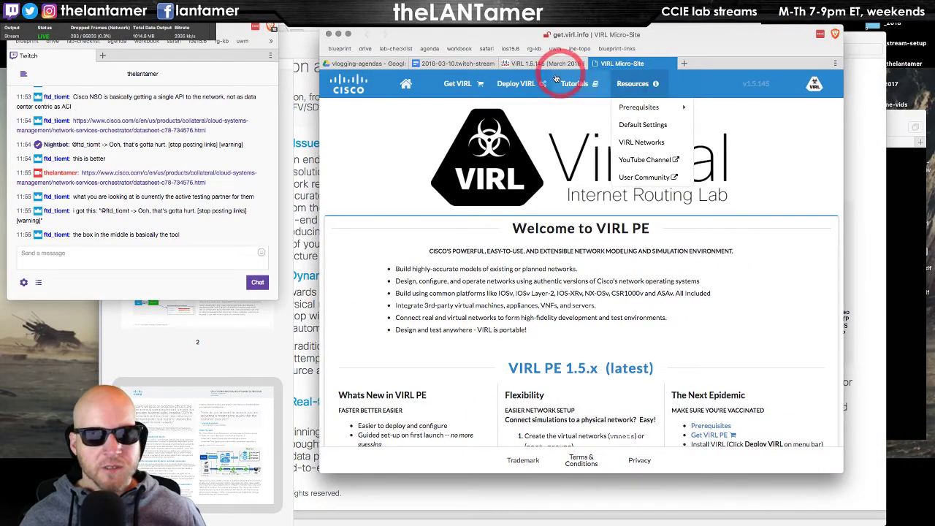
click(532, 64)
click(670, 63)
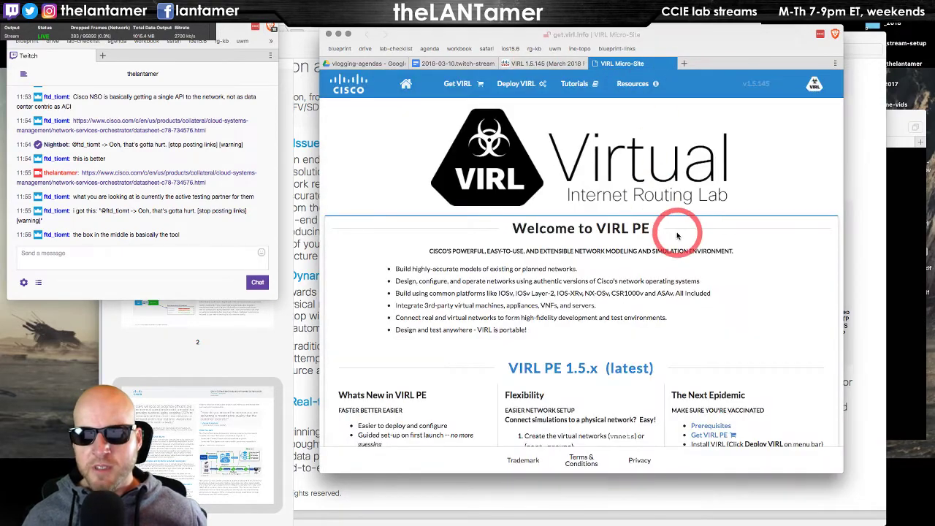
scroll(630, 351, down, 3)
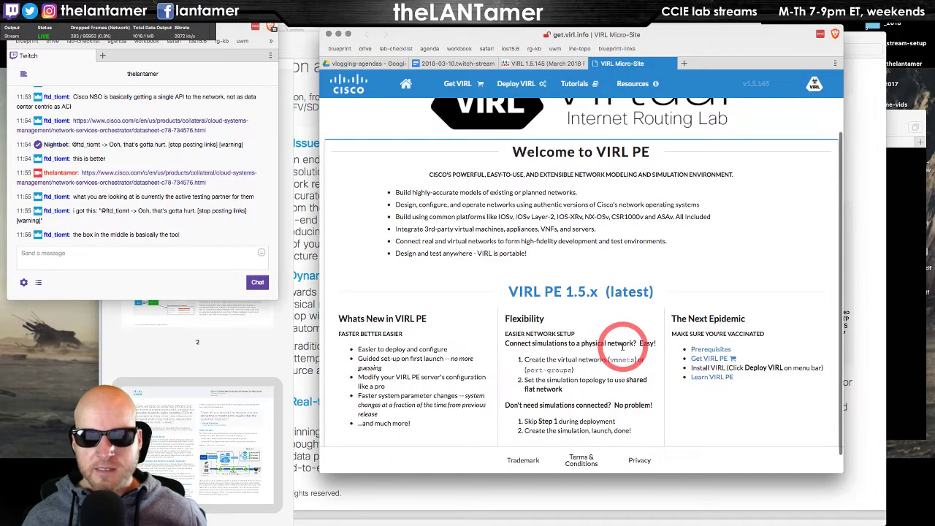
scroll(622, 350, up, 3)
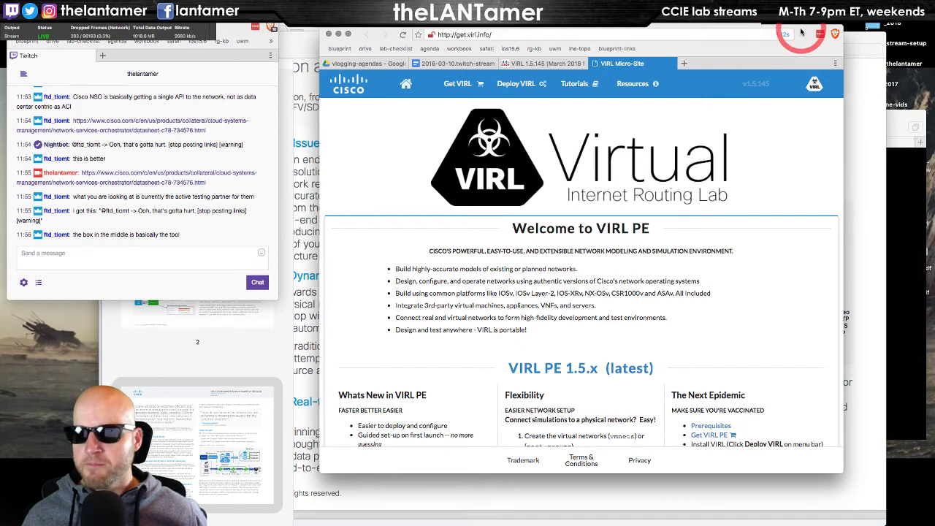
drag(801, 32, 835, 26)
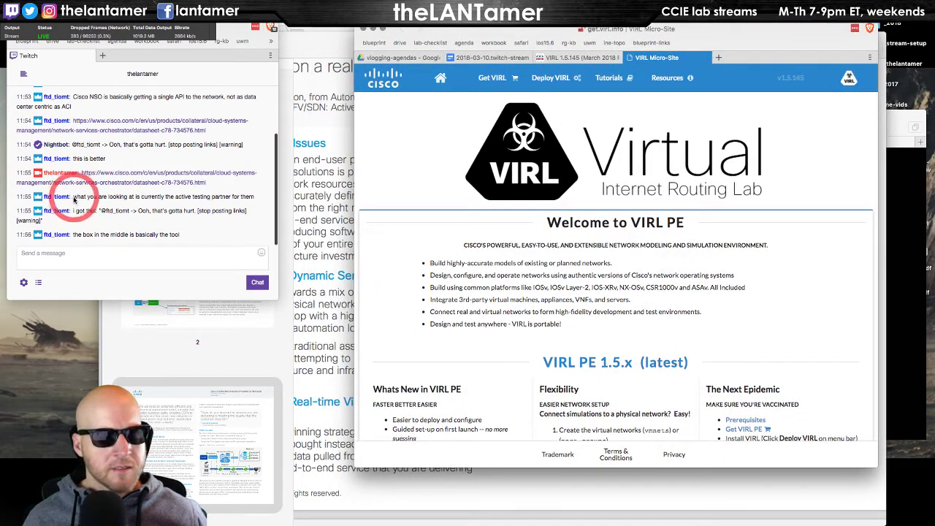
click(668, 31)
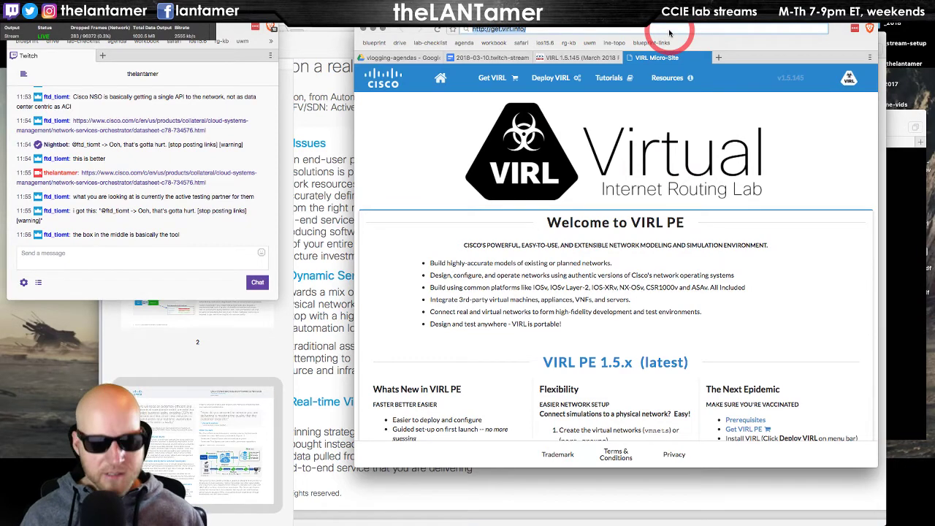
click(535, 283)
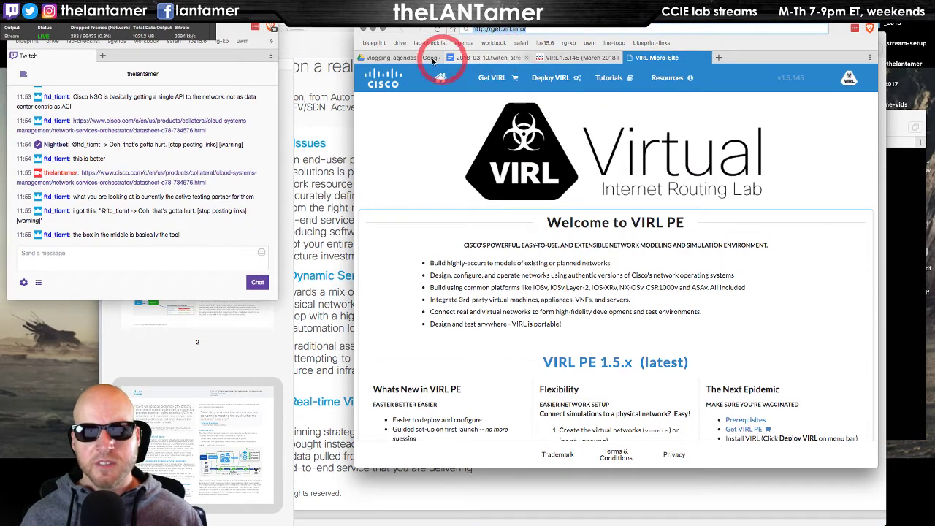
click(482, 58)
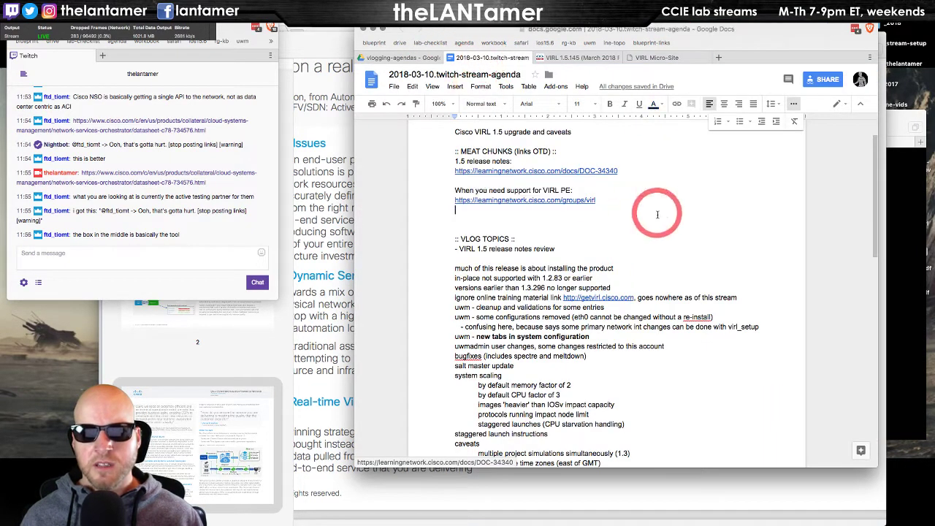
key(Return)
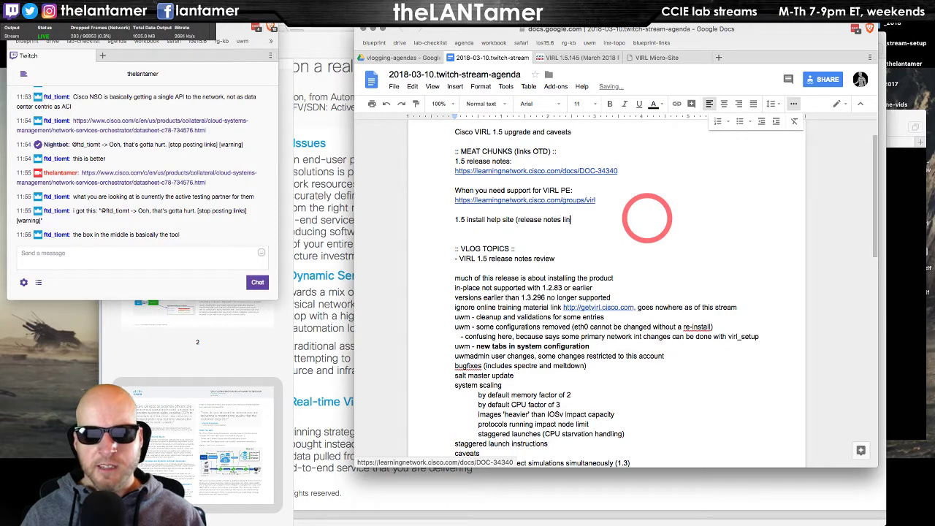
text(ken))
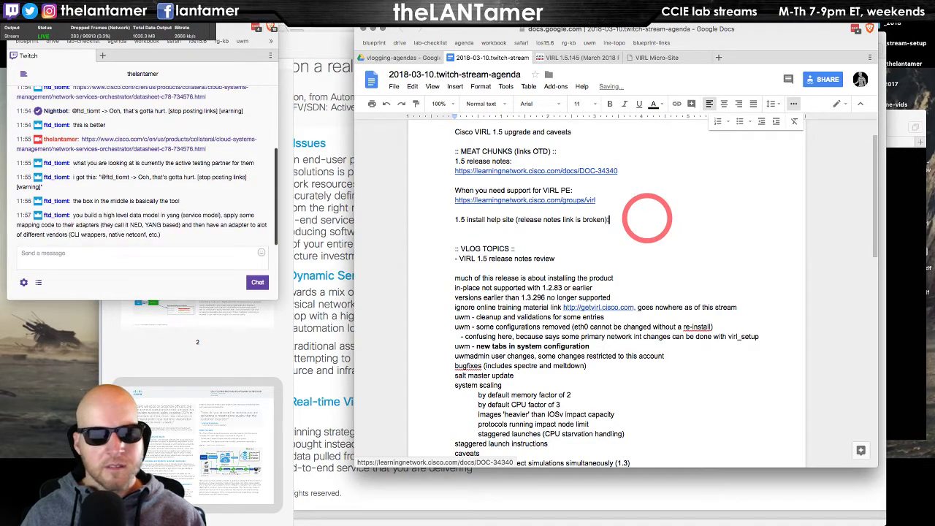
text(:)
key(Return)
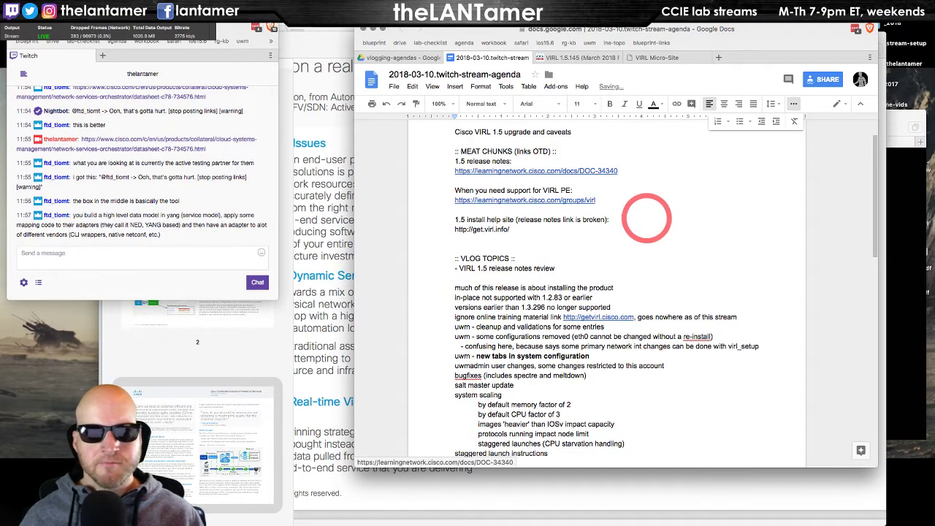
key(Return)
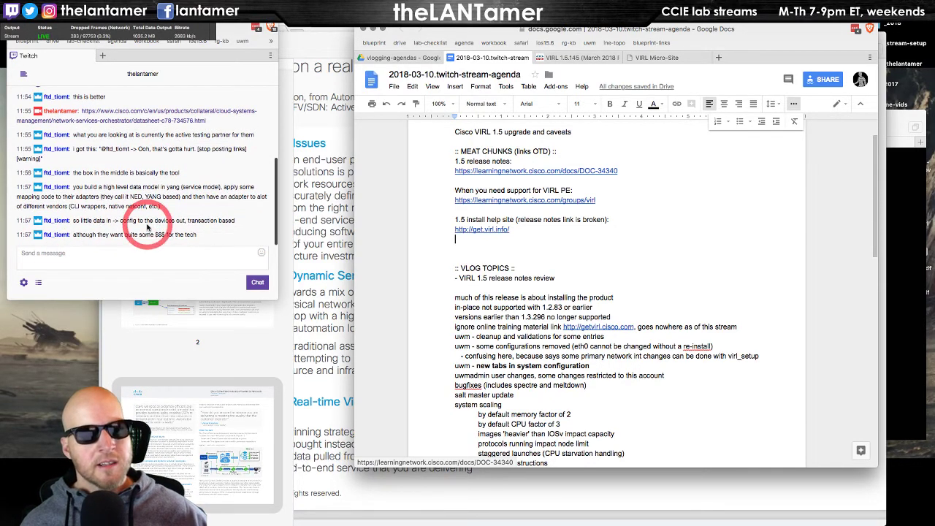
Make the Twitch chat window slightly narrower and return to the VIRL Micro-Site.
click(278, 297)
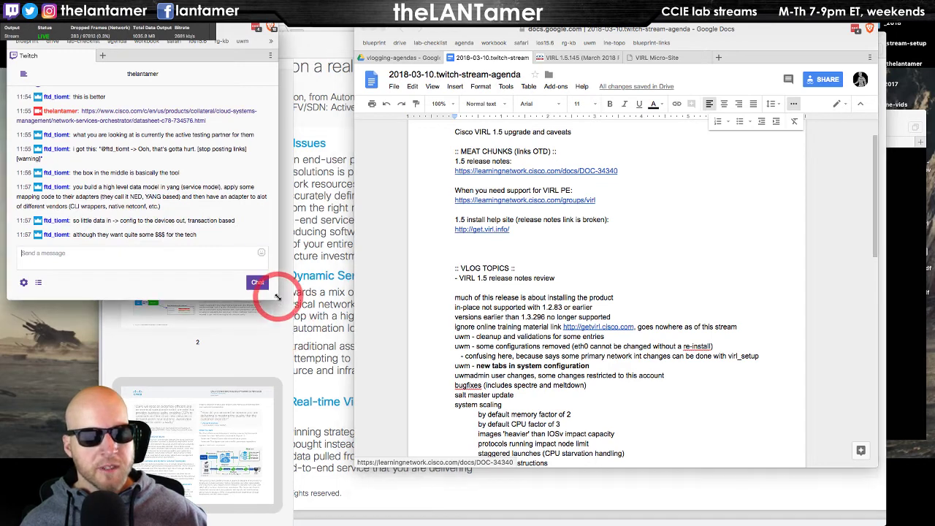
drag(276, 296, 257, 295)
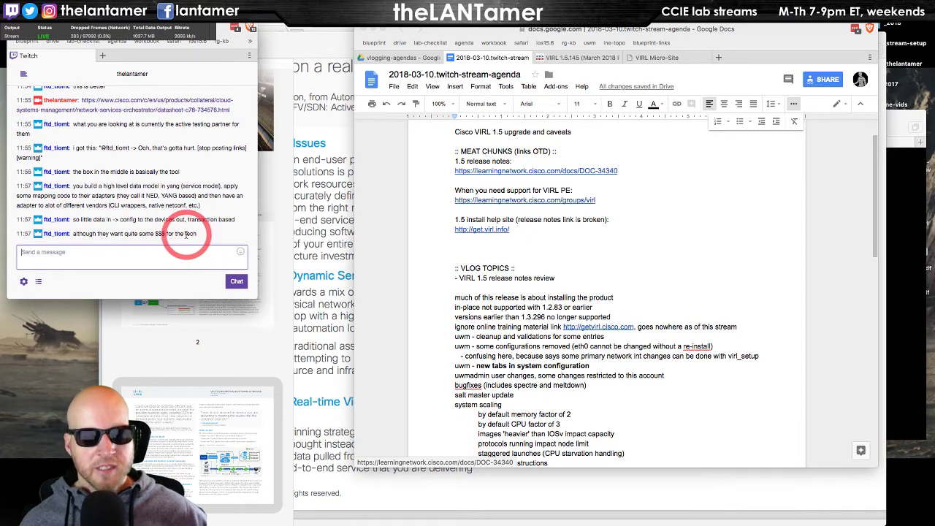
click(669, 59)
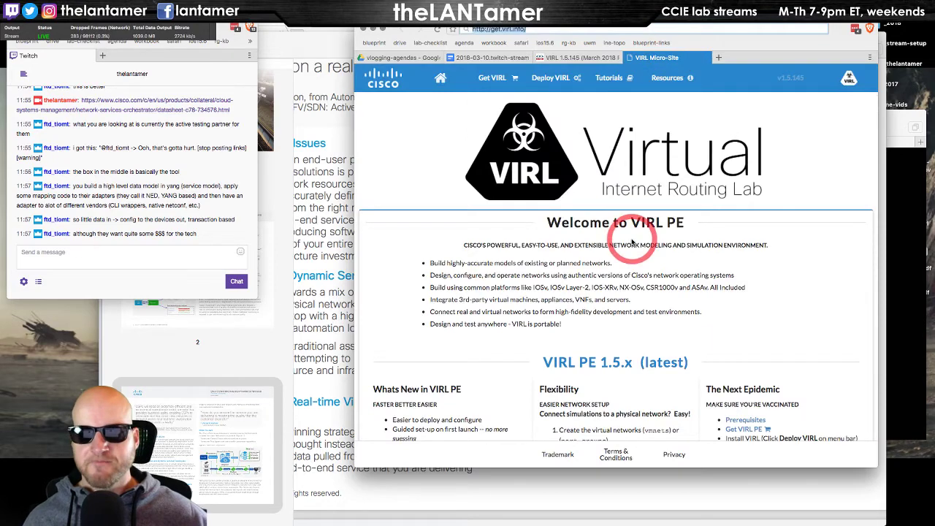
Look over the VIRL PE welcome page's feature list and its VIRL PE 1.5.x section.
scroll(630, 243, down, 3)
scroll(630, 242, down, 2)
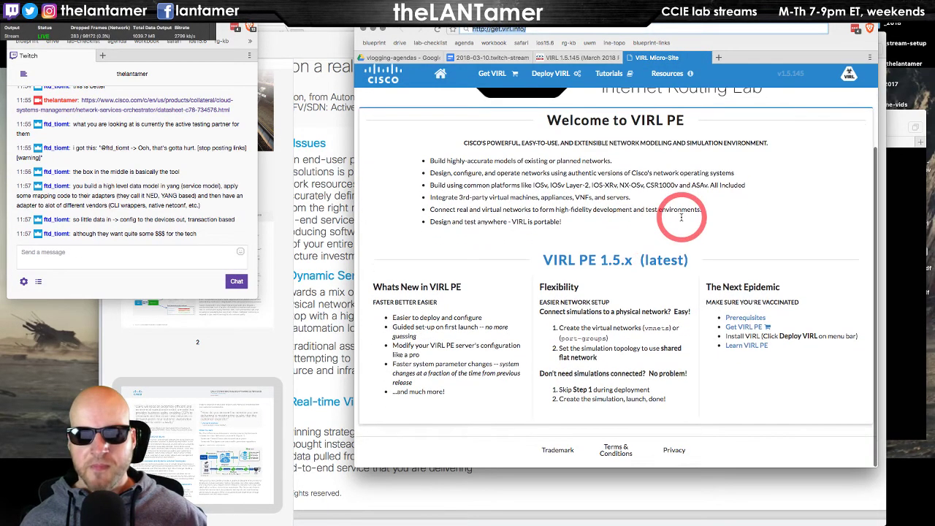
scroll(678, 214, up, 2)
scroll(683, 212, down, 2)
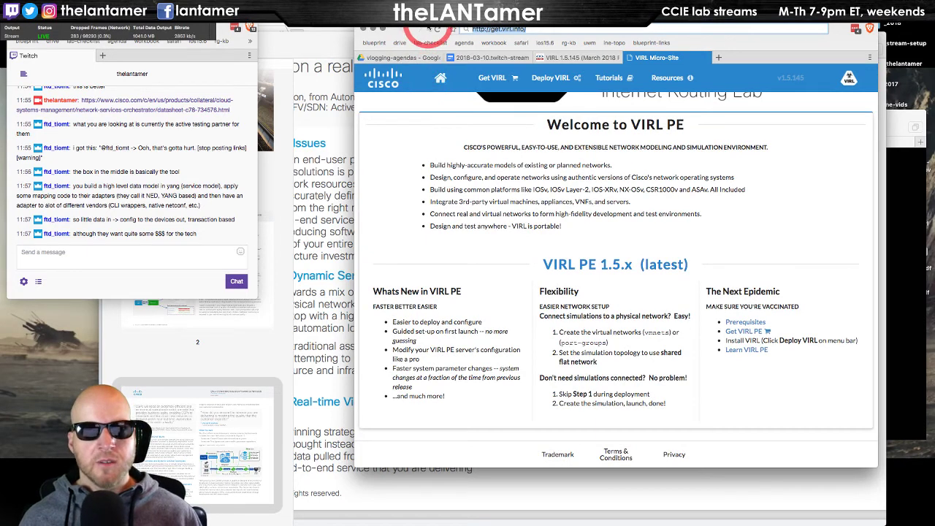
Close the Cisco Network Services Orchestrator Solutions browser window and the orchestrated-assurance-netrounds-solutions-brief.pdf document.
key(super+grave)
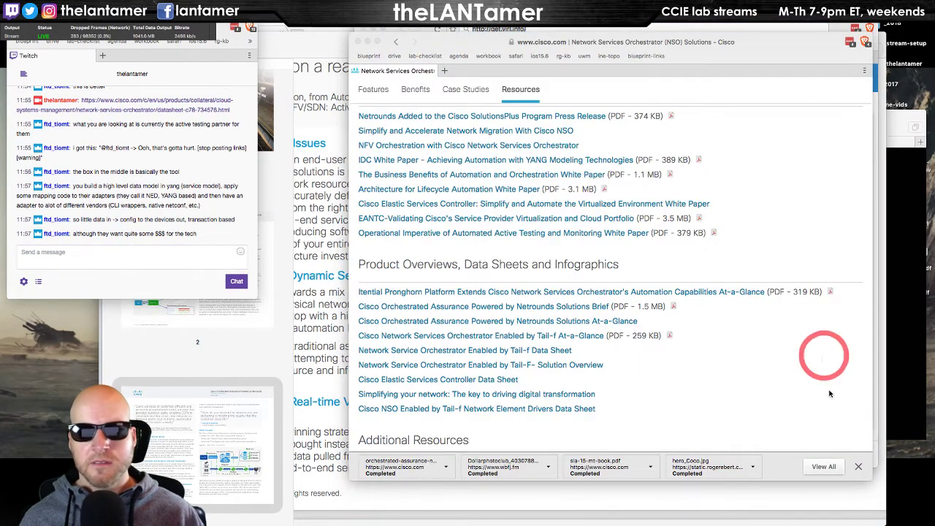
key(super+grave)
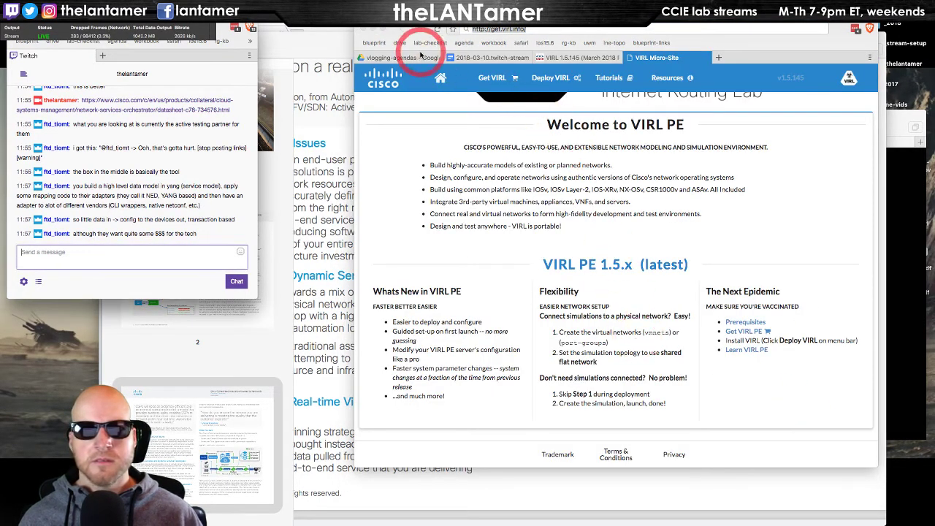
click(279, 371)
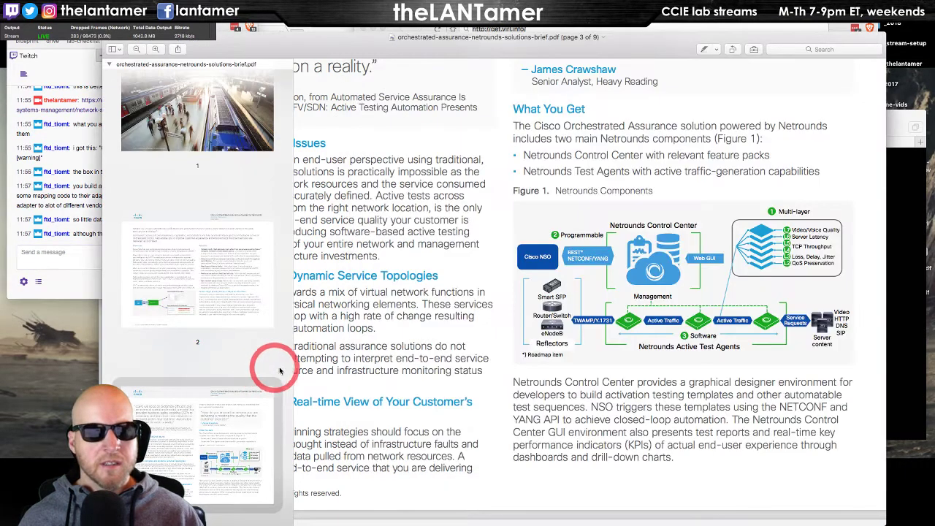
key(super+grave)
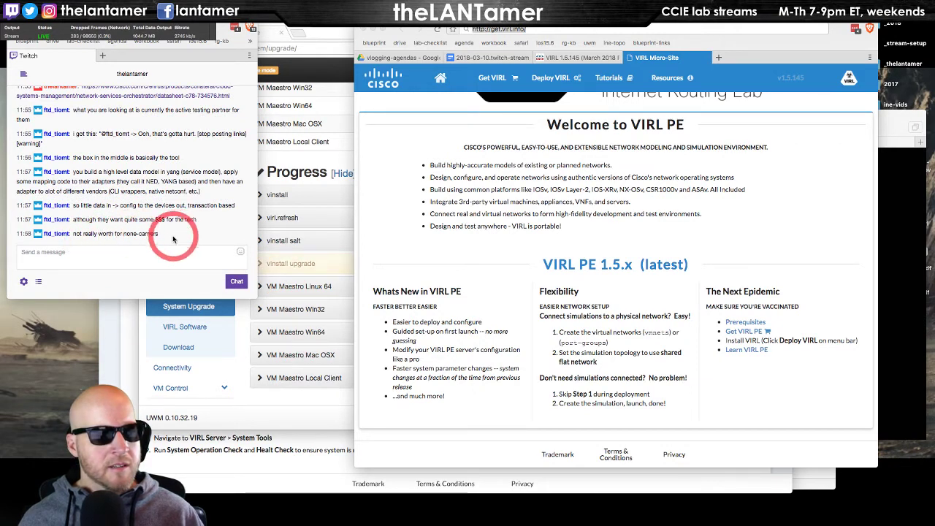
Check the vinstall upgrade log under Progress on the UWM System Upgrade page, and collapse that entry.
click(160, 236)
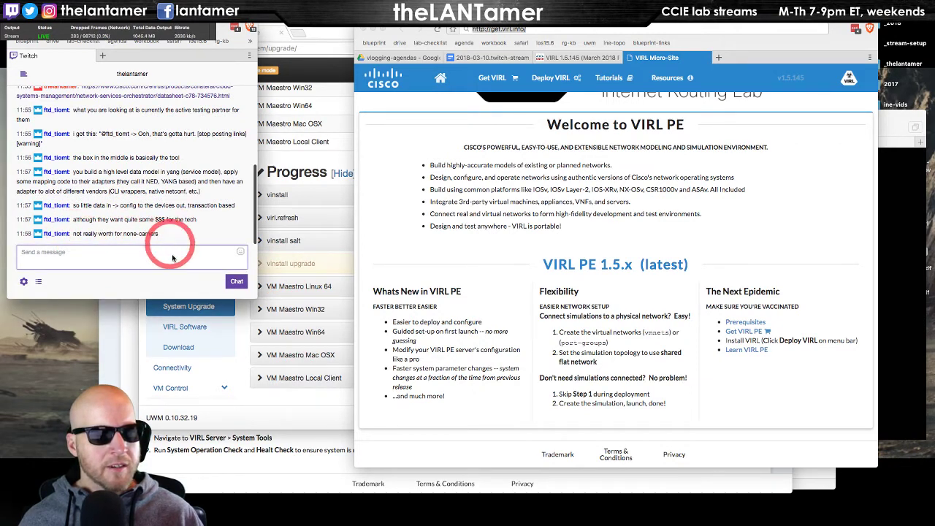
click(261, 407)
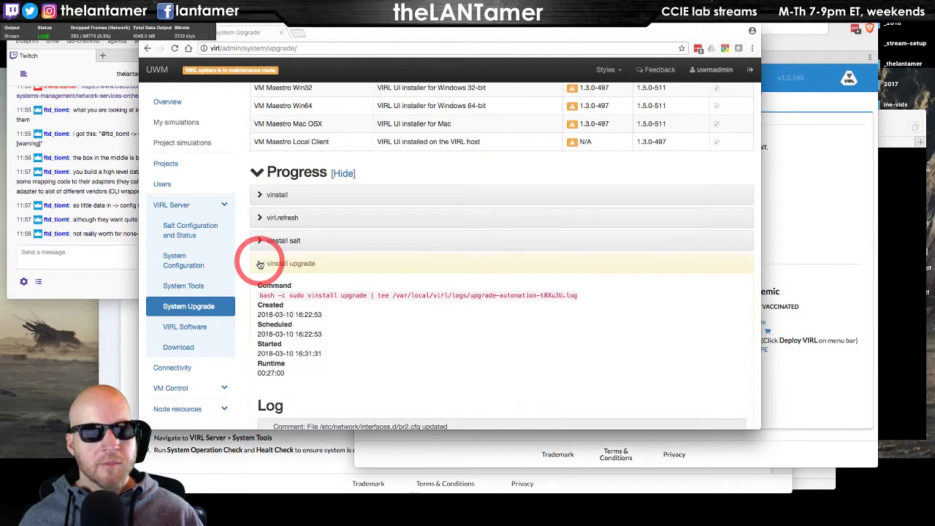
scroll(365, 306, down, 5)
scroll(305, 217, up, 2)
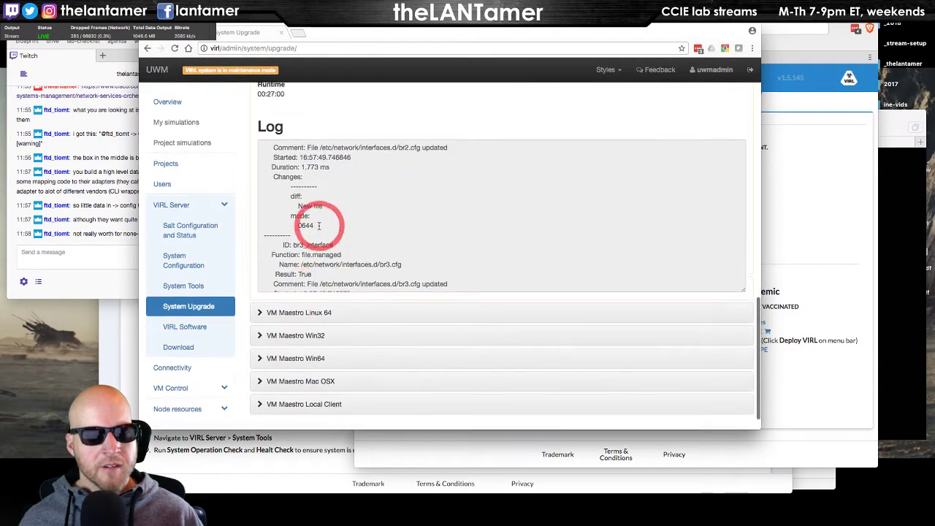
scroll(270, 188, up, 1)
click(261, 146)
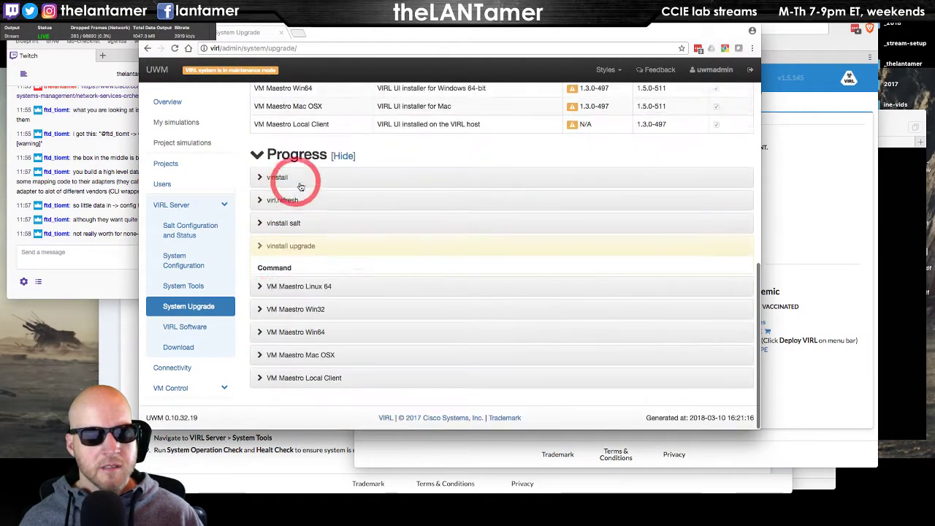
Review the VIRL Packages versions and the Progress entries in UWM, and bring the Twitch chat forward.
scroll(528, 238, up, 4)
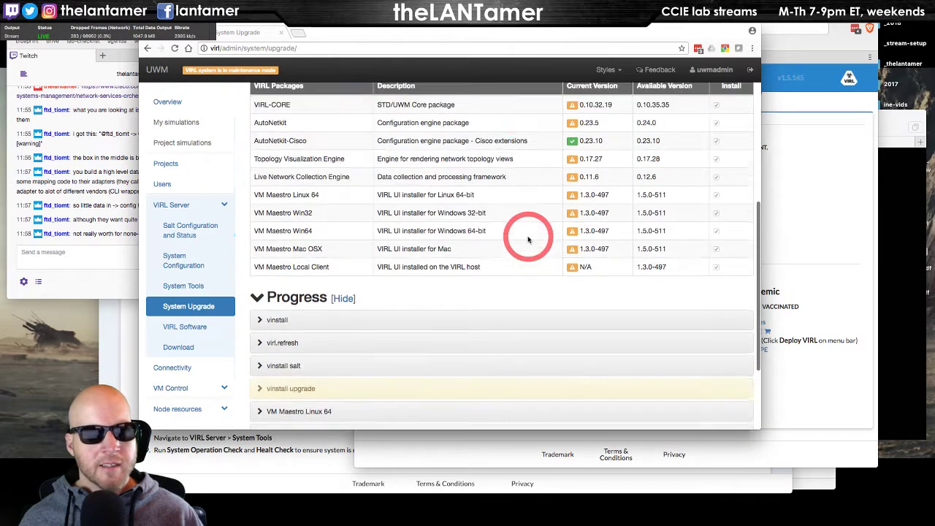
scroll(528, 238, down, 3)
click(55, 296)
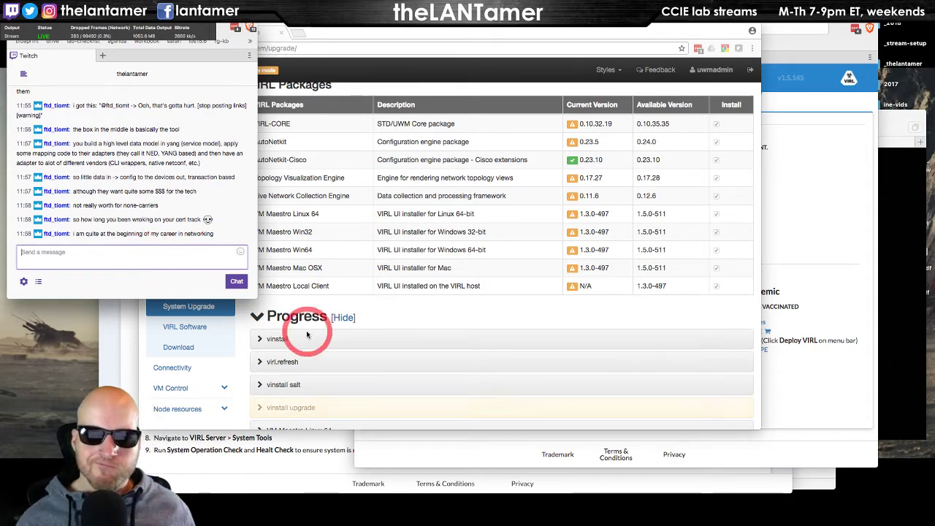
scroll(516, 309, down, 4)
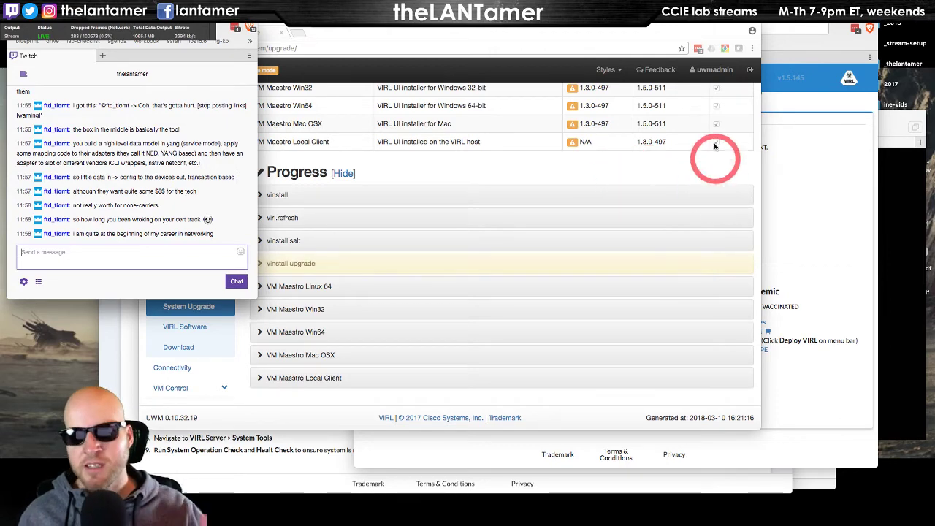
Move the UWM System Upgrade window to the side so it covers less of the Twitch chat.
drag(679, 32, 756, 51)
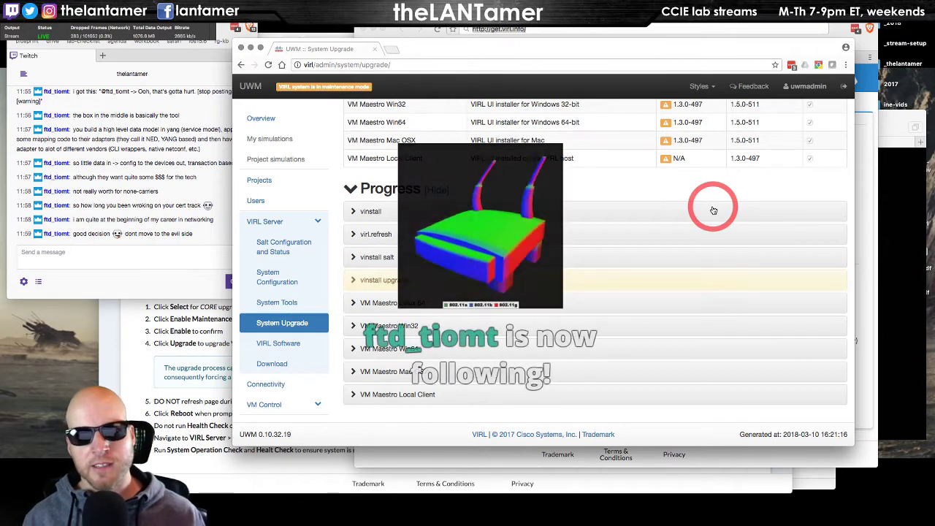
click(77, 162)
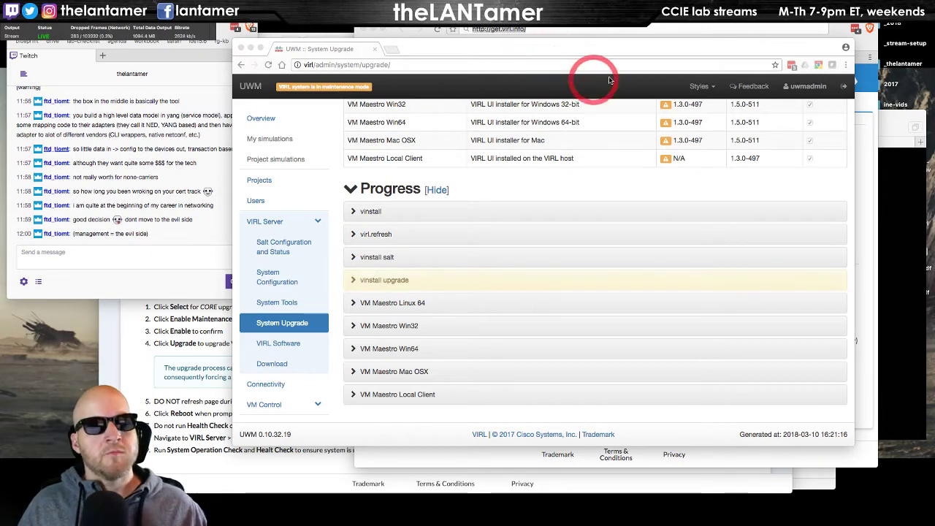
drag(615, 50, 606, 58)
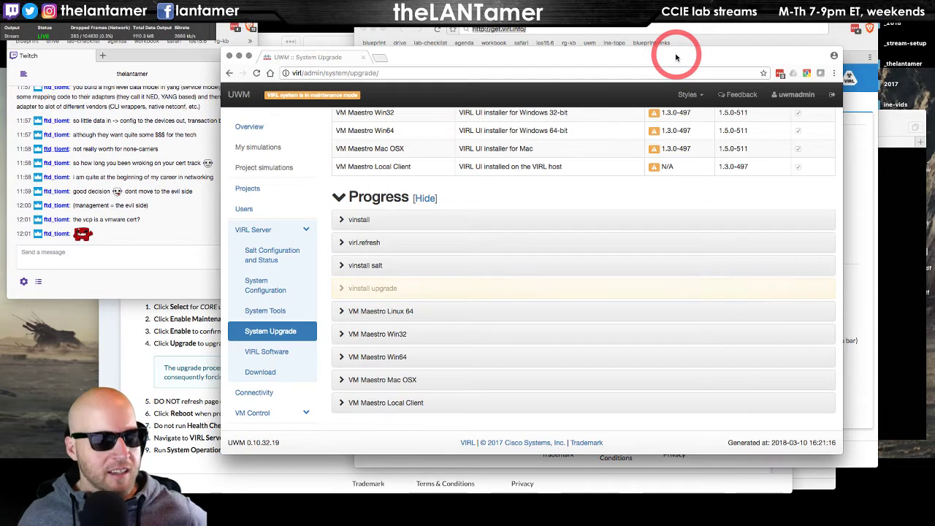
Bring the Twitch chat window forward and make it slightly narrower and taller.
click(82, 234)
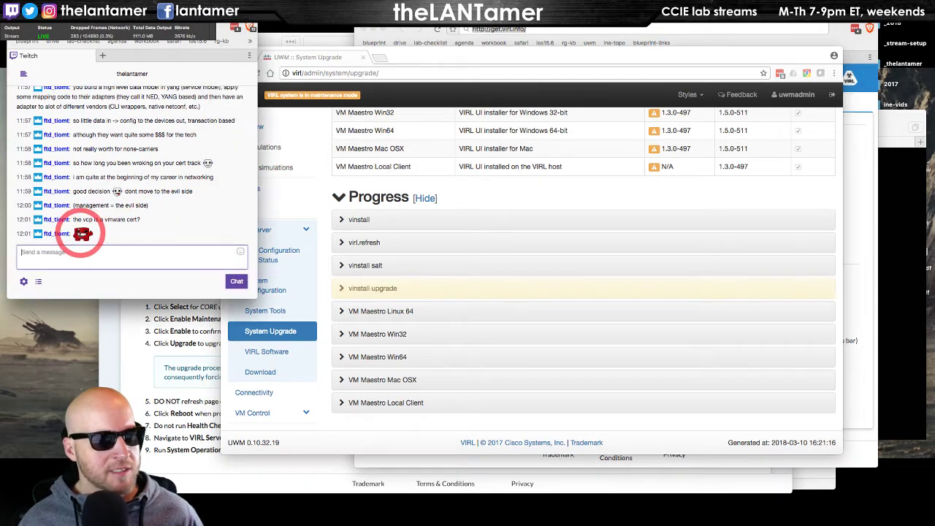
click(100, 234)
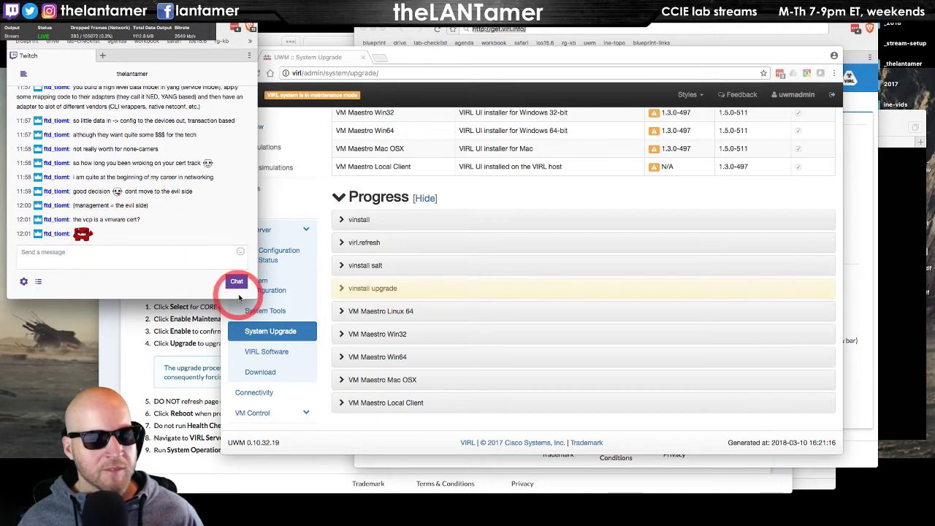
drag(271, 308, 256, 311)
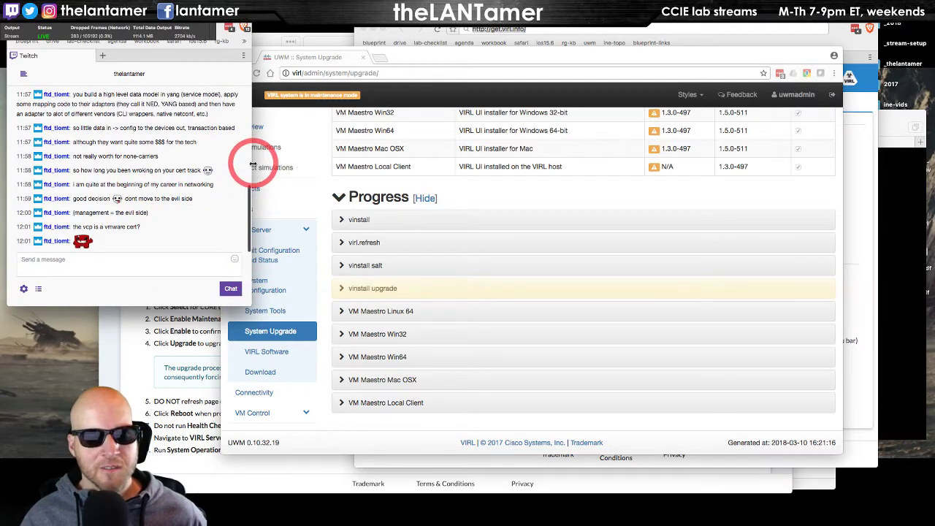
drag(253, 168, 258, 169)
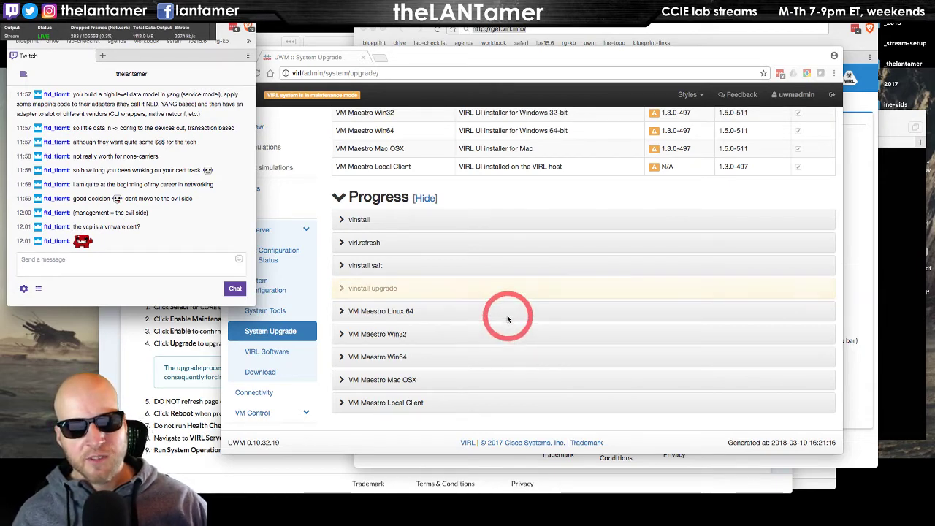
Place the UWM System Upgrade window beside the Twitch chat so that the two do not overlap.
drag(511, 58, 555, 70)
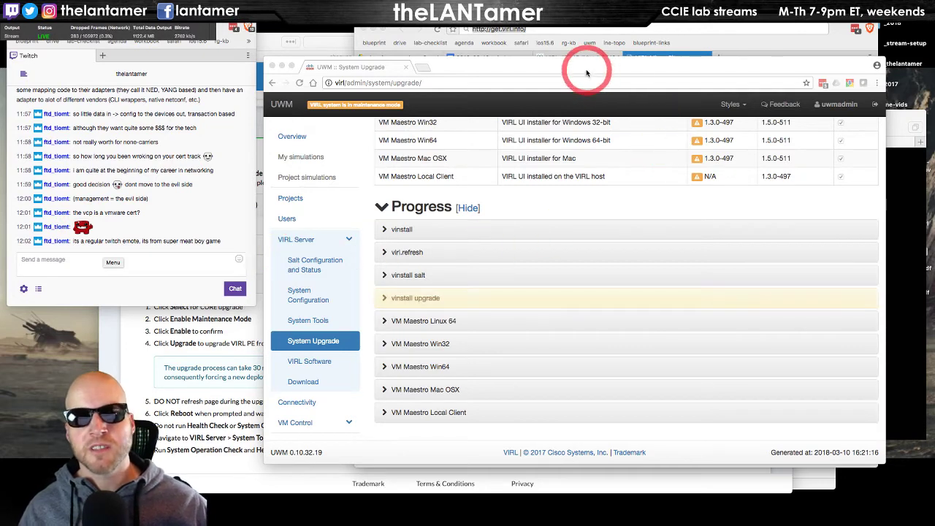
drag(586, 71, 610, 56)
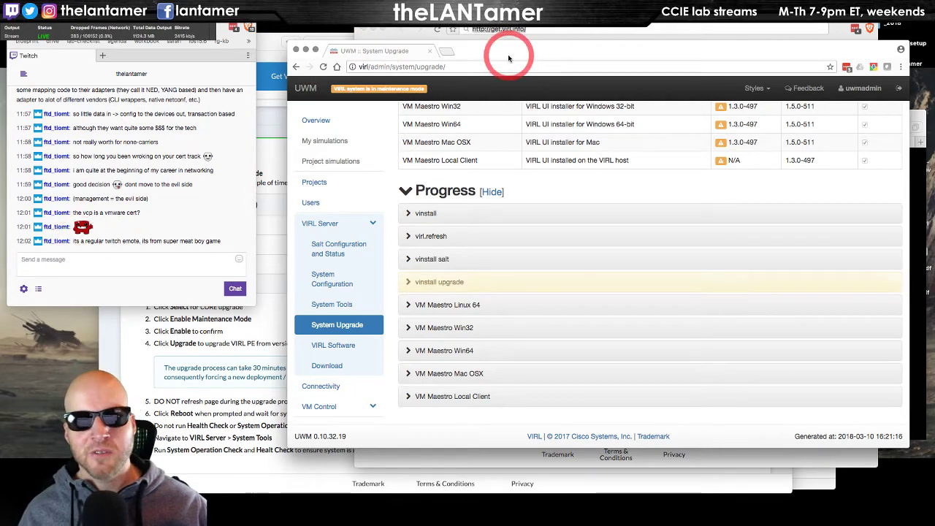
drag(508, 57, 495, 56)
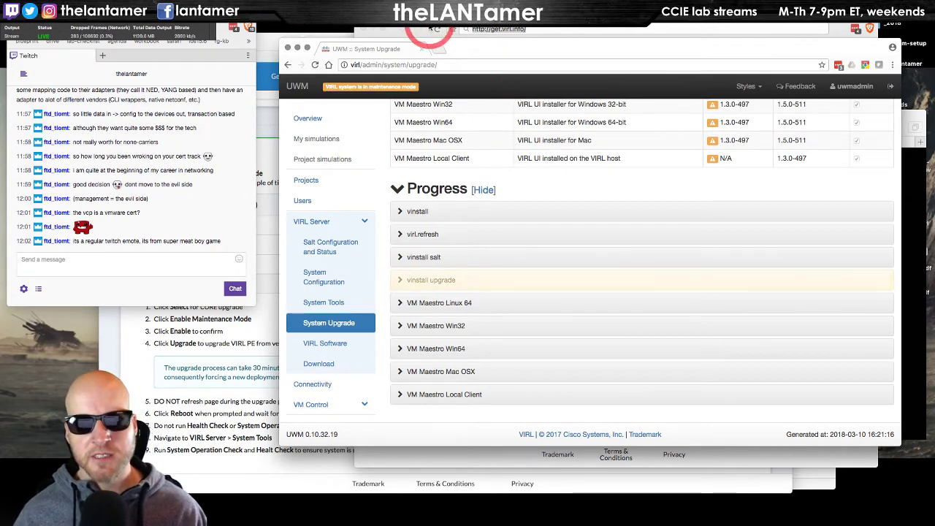
Bring the VIRL Micro-Site window forward and shift it farther from the chat, exposing the UWM window's side navigation.
click(436, 30)
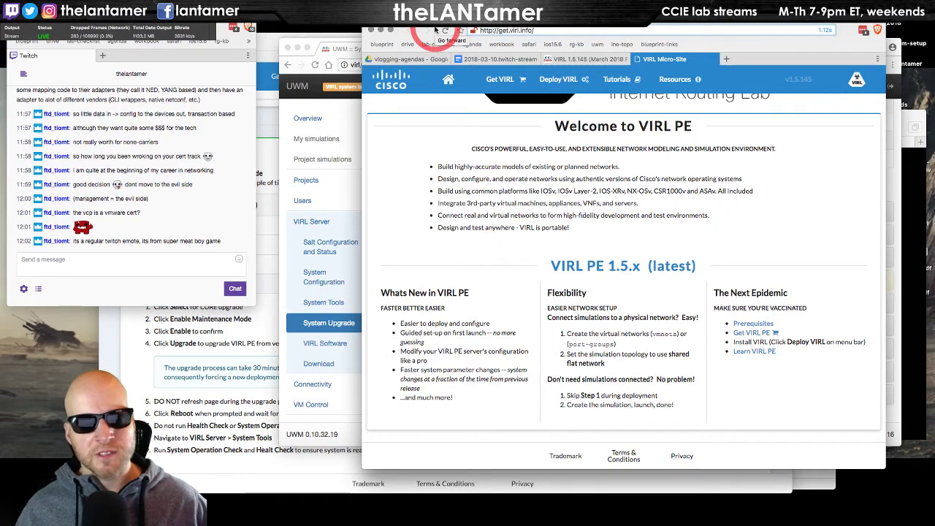
drag(435, 28, 457, 31)
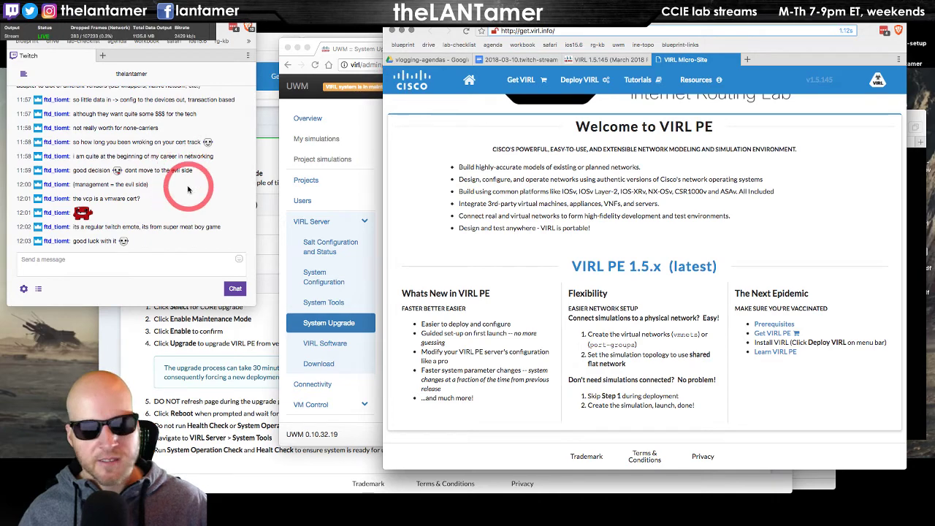
mouse_move(451, 28)
mouse_down()
mouse_move(328, 25)
mouse_move(461, 23)
mouse_up()
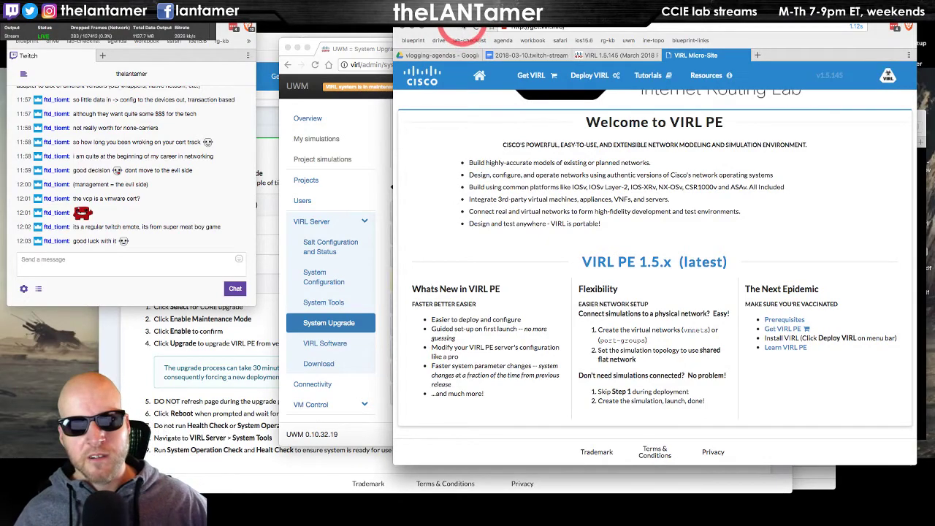
drag(462, 29, 465, 31)
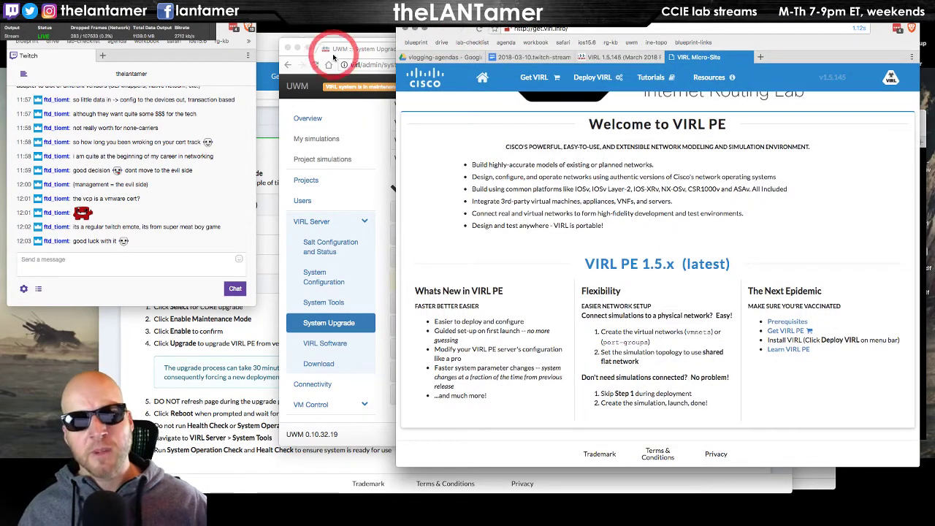
Return to the UWM System Upgrade window and reposition it next to the Twitch chat, in front of the VIRL Micro-Site.
mouse_move(359, 45)
mouse_down()
mouse_move(398, 24)
mouse_move(351, 52)
mouse_up()
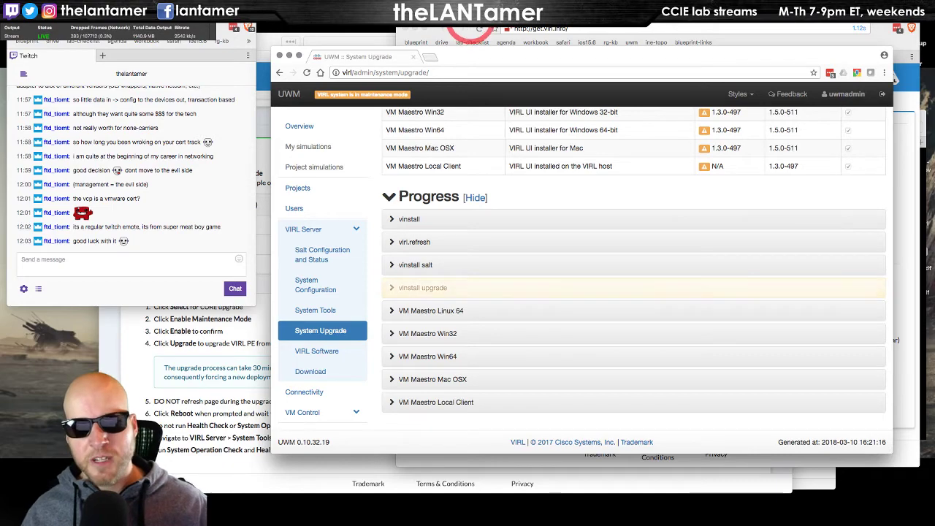
drag(465, 59, 451, 59)
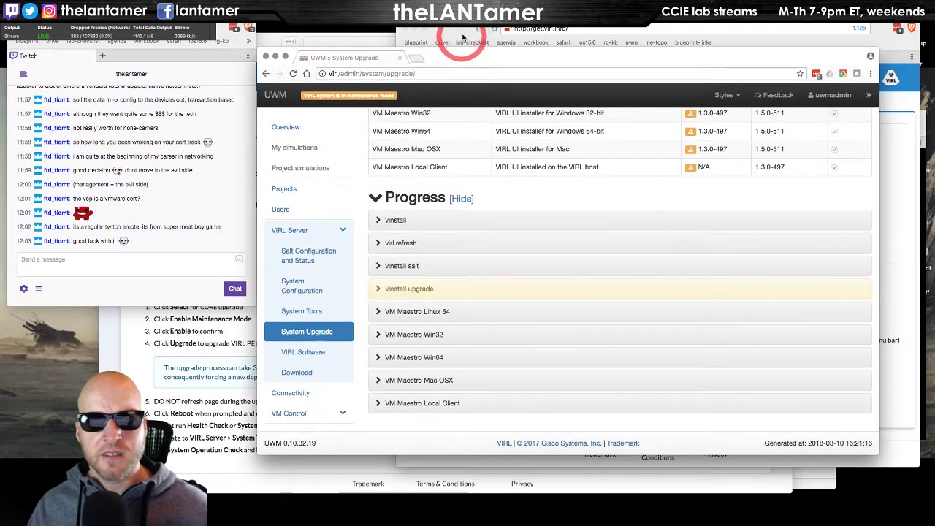
click(473, 31)
click(384, 55)
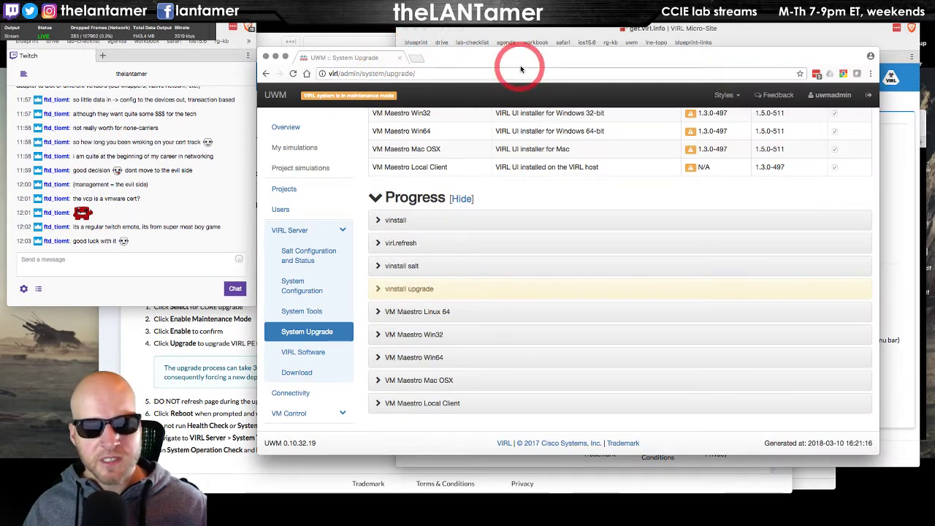
drag(513, 60, 533, 62)
Check the Start Upgrade instructions on get.virl.info, and look over the VIRL Micro-Site's Resources options and welcome page.
click(152, 402)
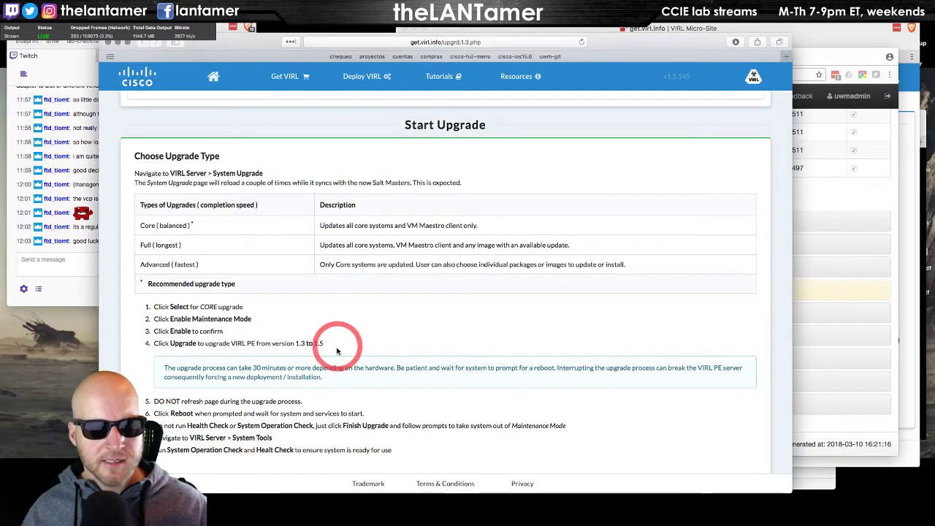
click(820, 27)
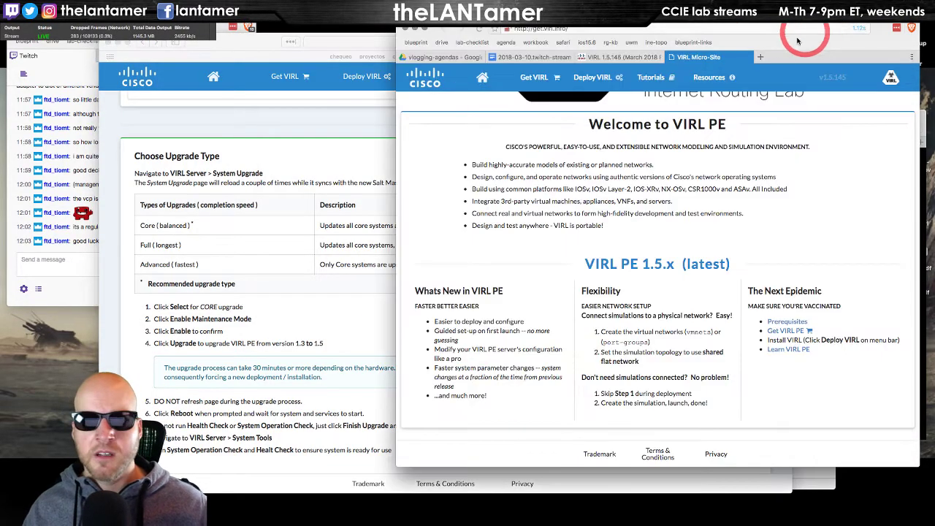
click(710, 76)
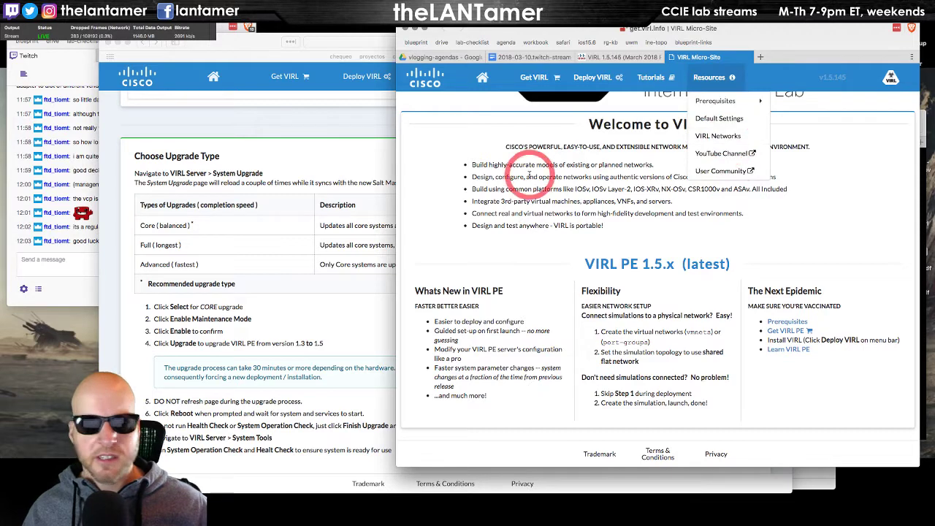
click(629, 184)
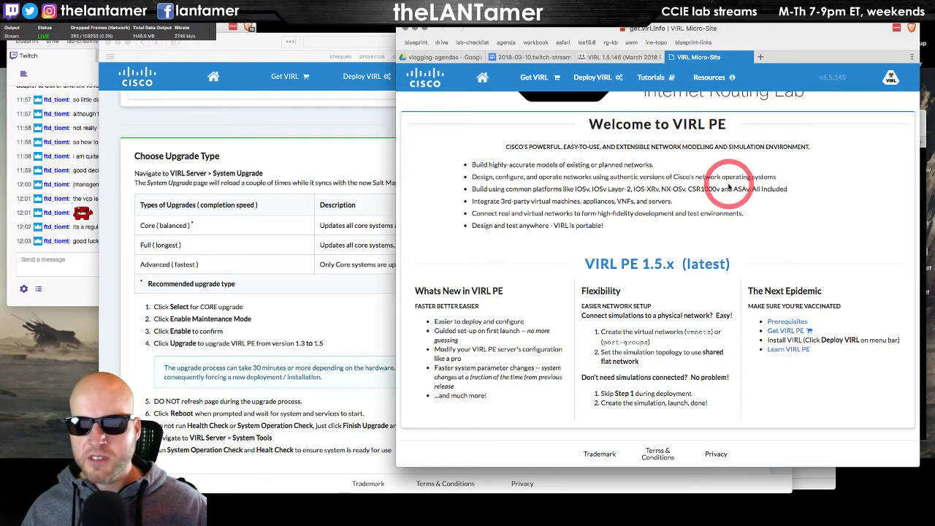
scroll(569, 180, down, 1)
scroll(568, 180, up, 3)
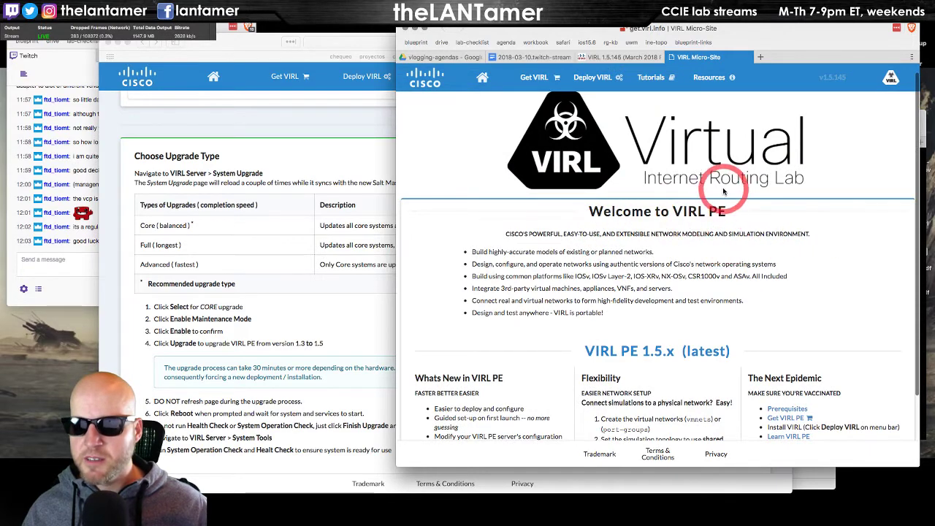
Review the Whats New in VIRL PE section of the VIRL Micro-Site welcome page, highlighting its heading and bullet list.
scroll(708, 219, down, 3)
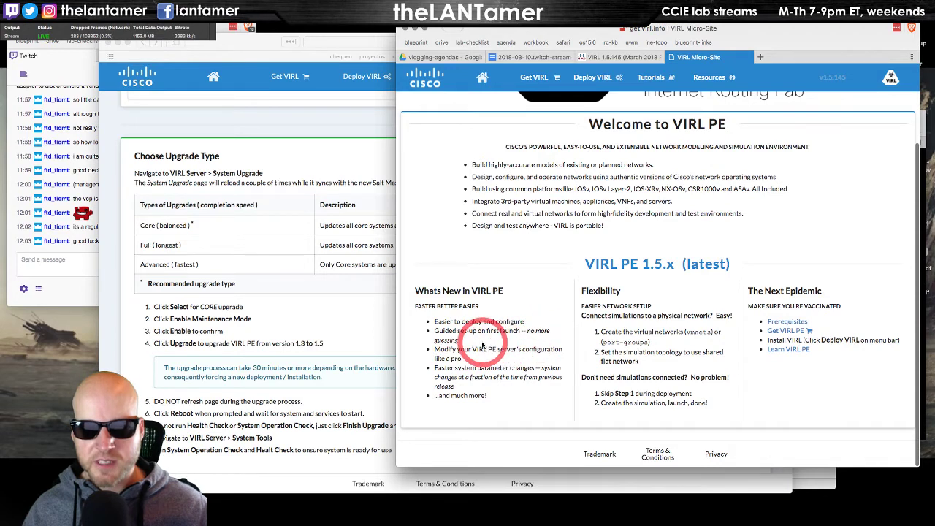
drag(459, 341, 524, 330)
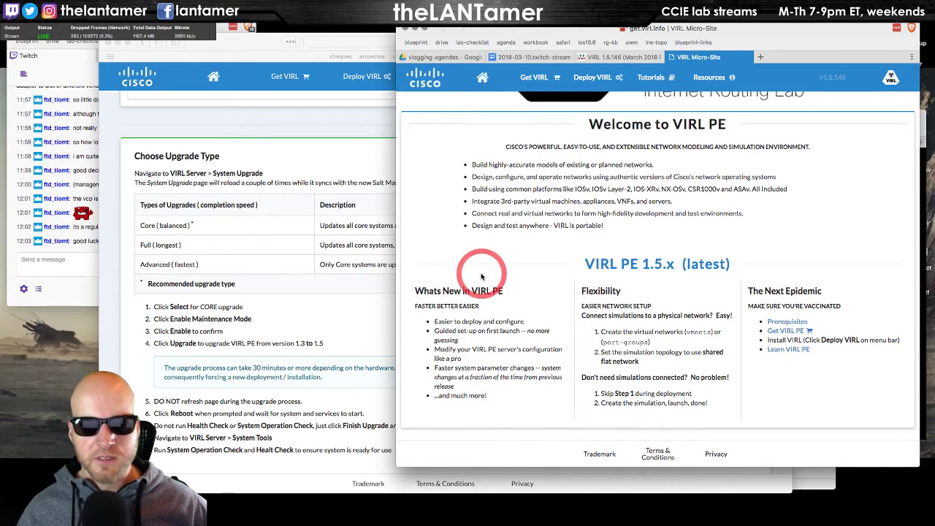
drag(416, 287, 526, 401)
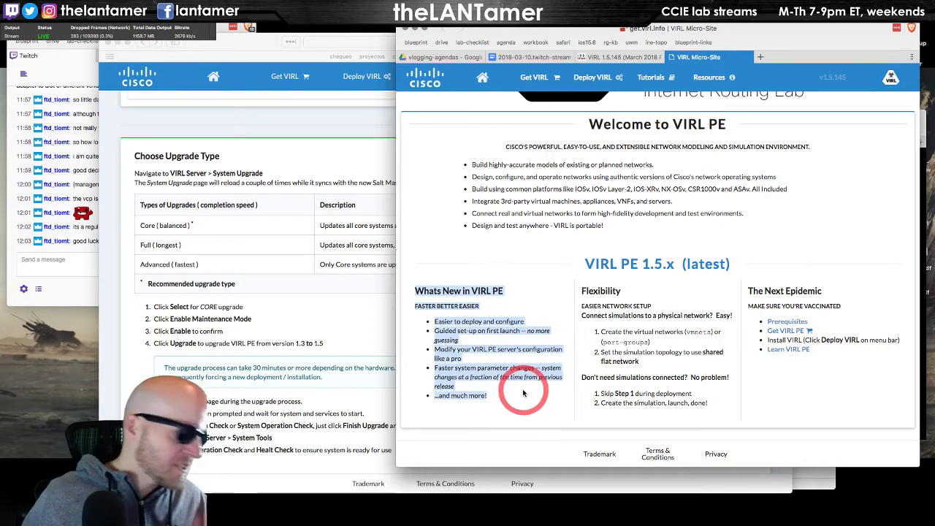
click(537, 369)
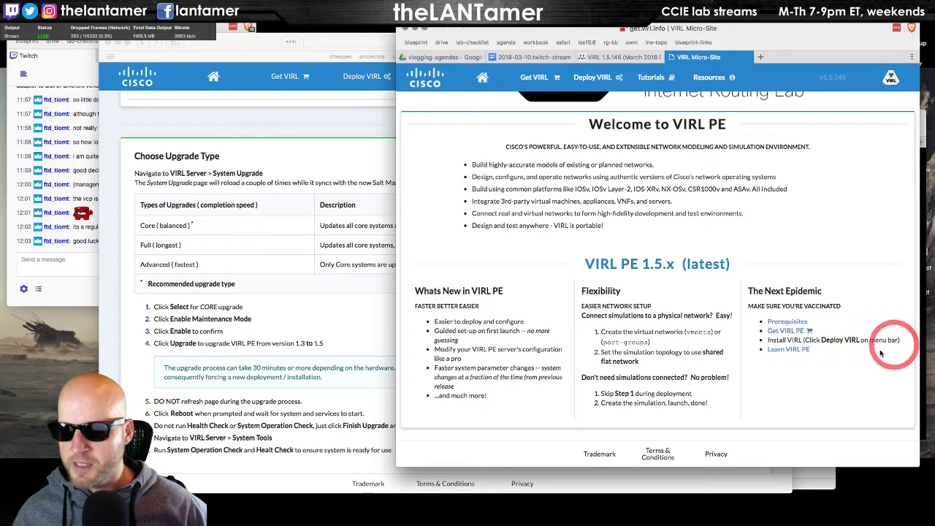
Open the Learn VIRL PE link in a new window and look over the introductory and advanced exercises.
right_click(788, 354)
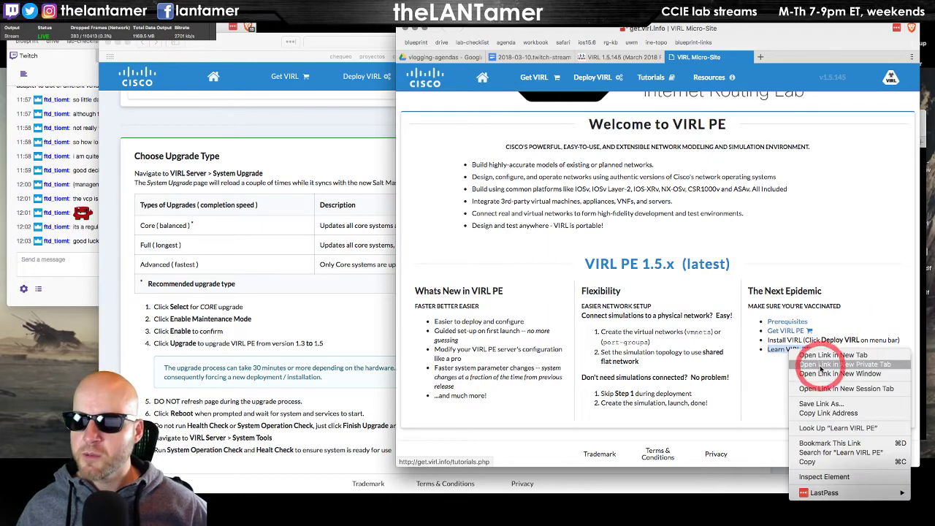
click(775, 359)
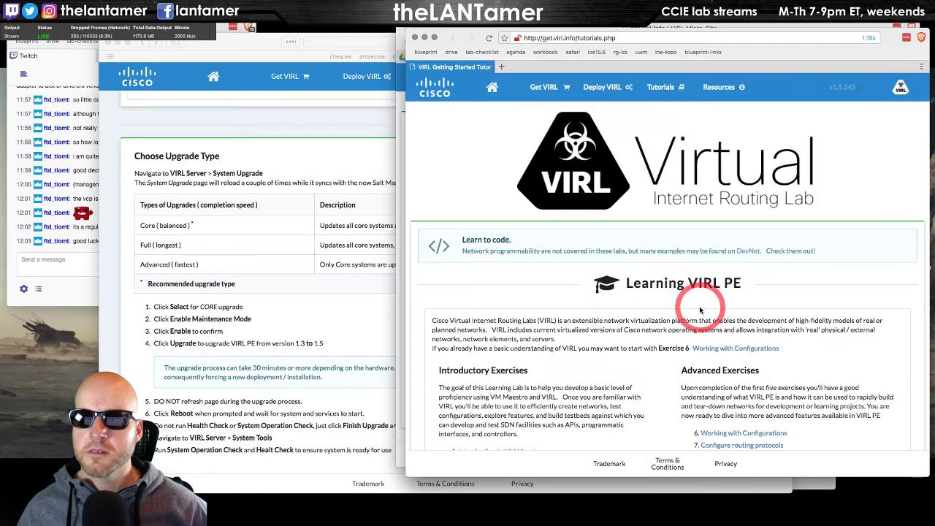
scroll(612, 374, down, 1)
scroll(612, 374, down, 5)
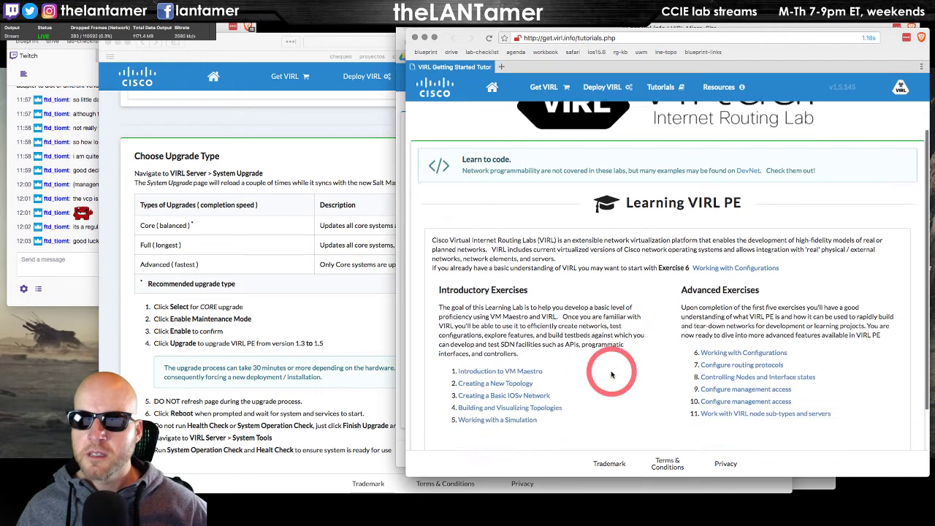
scroll(629, 350, down, 3)
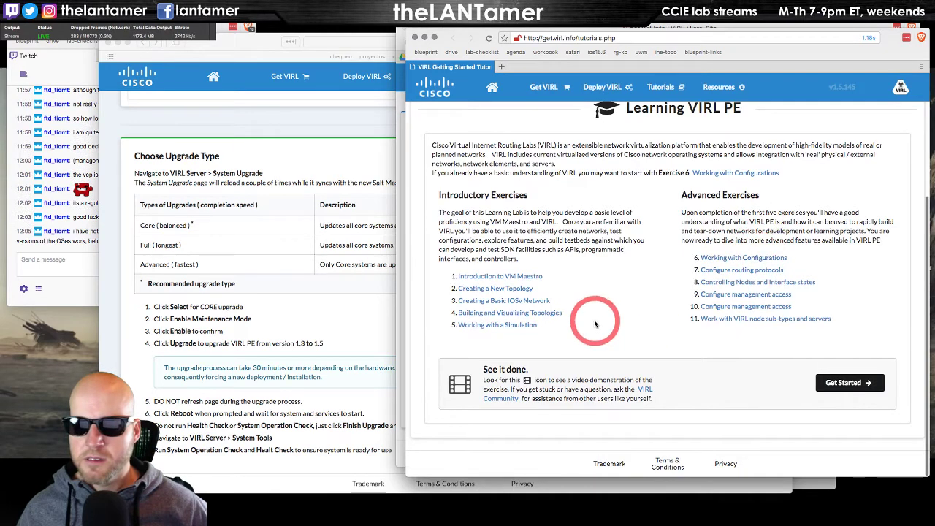
Start the Learning VIRL PE tutorials and skim the Introduction to VM Maestro page through to its Check Point section.
click(842, 387)
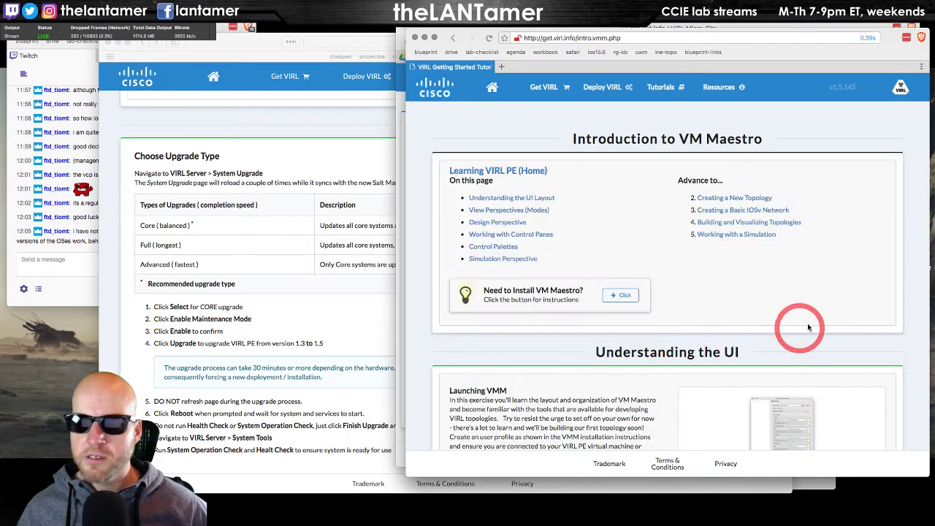
scroll(655, 244, down, 3)
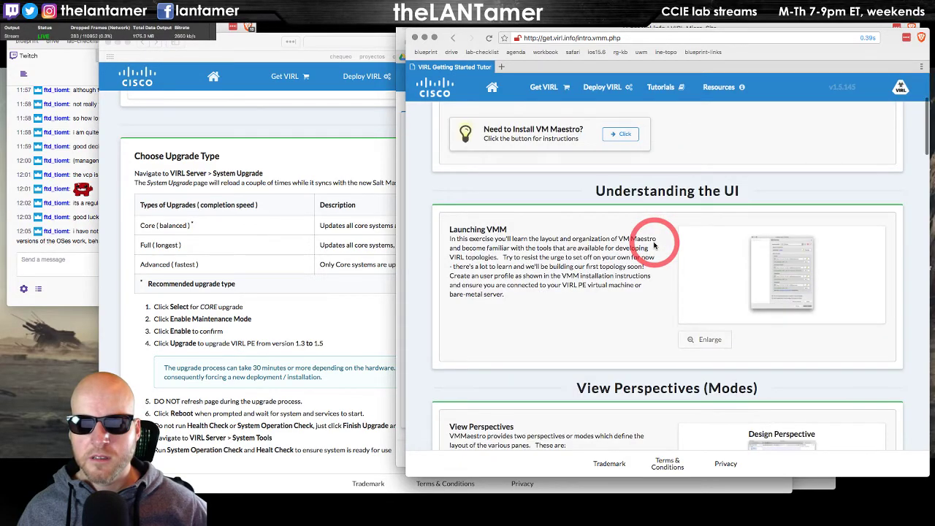
scroll(654, 245, down, 10)
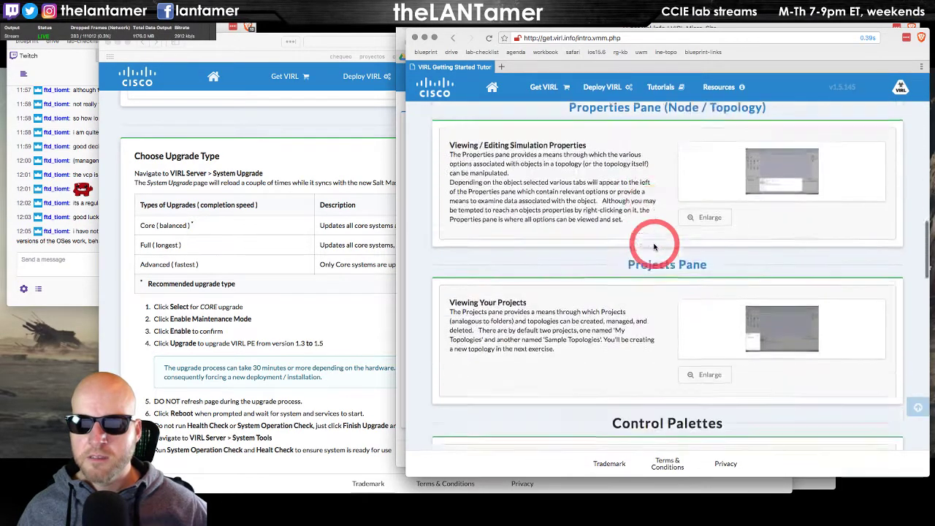
scroll(654, 246, down, 10)
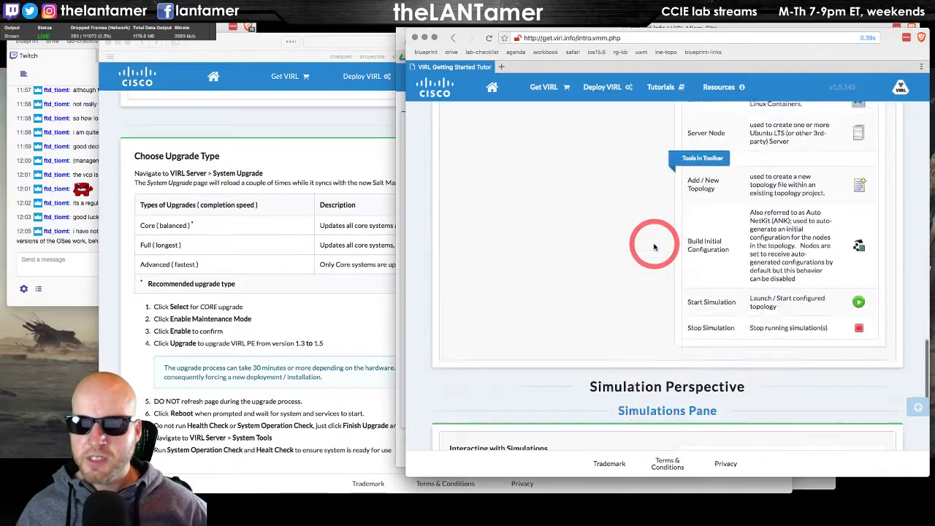
scroll(654, 246, down, 10)
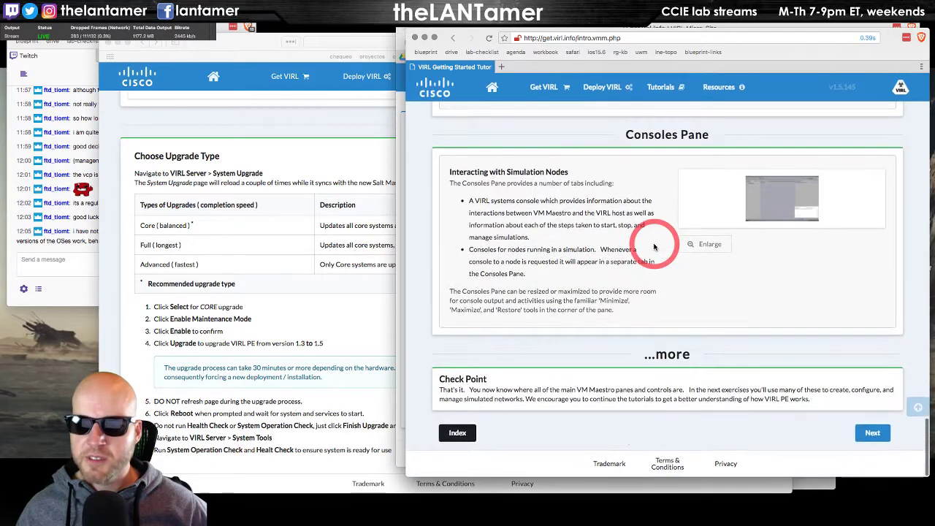
scroll(654, 246, up, 20)
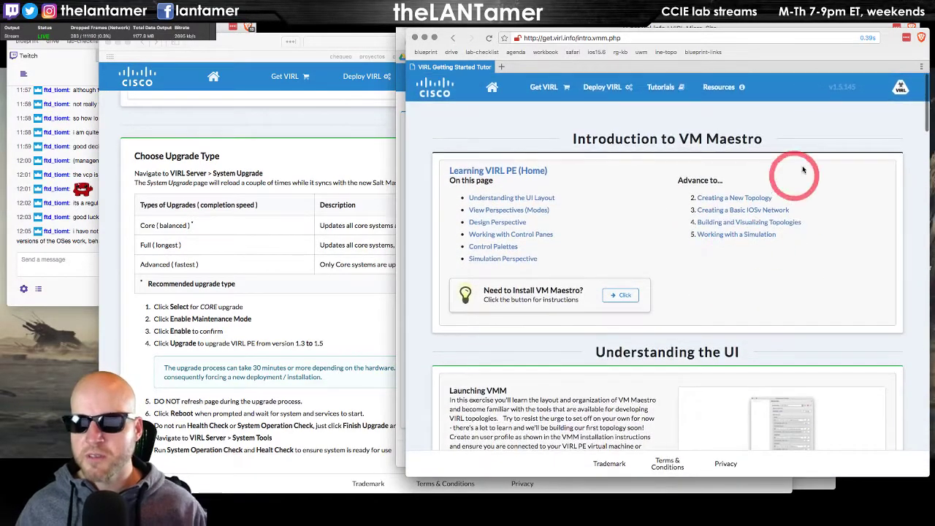
Close the VIRL tutorial and the VIRL 1.5.145 release notes page, then bring the Twitch chat window forward.
click(762, 198)
key(super+Tab)
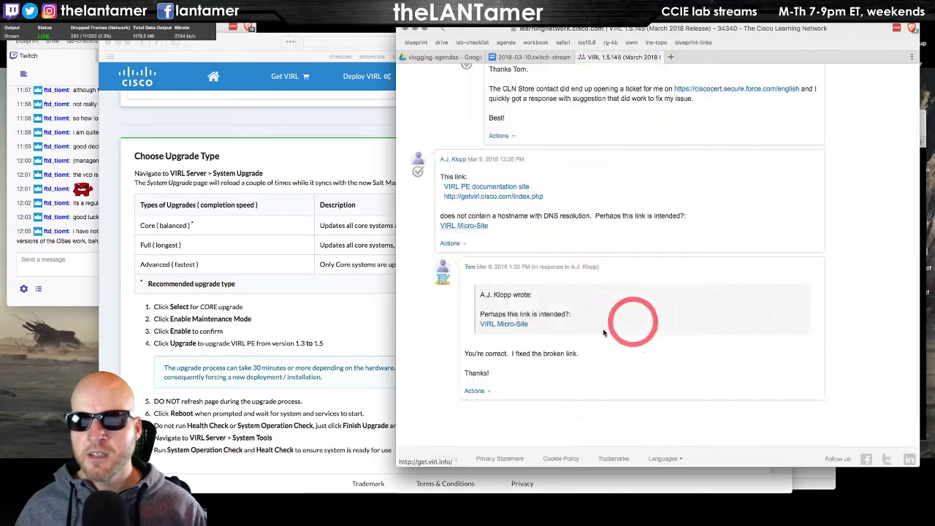
scroll(695, 351, down, 1)
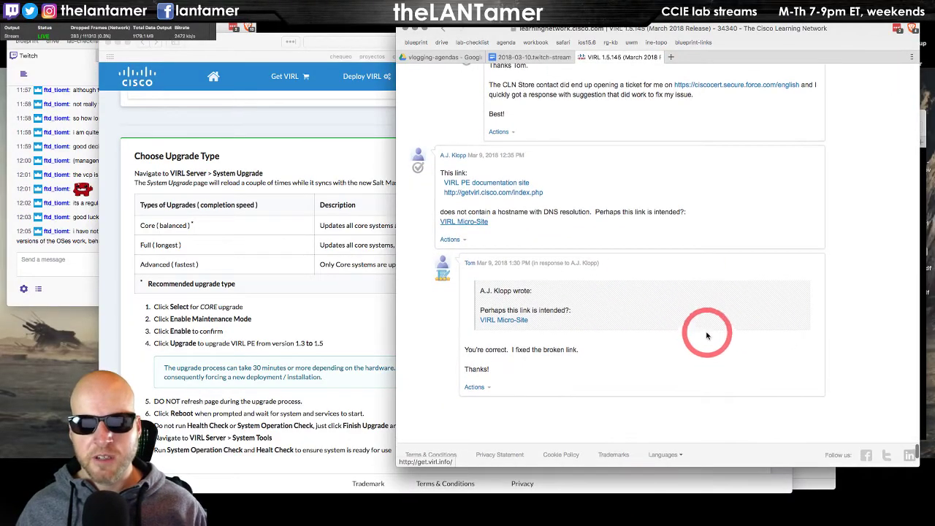
scroll(706, 335, up, 20)
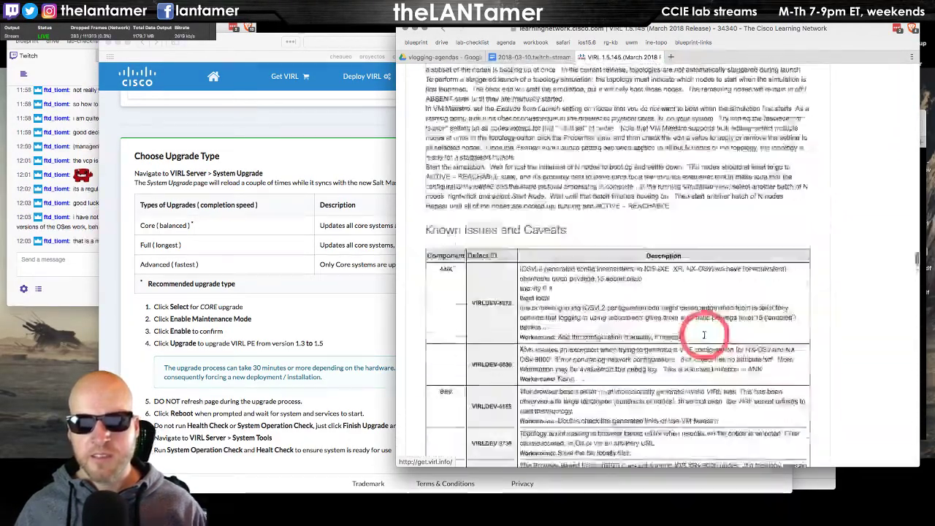
key(super+w)
click(85, 295)
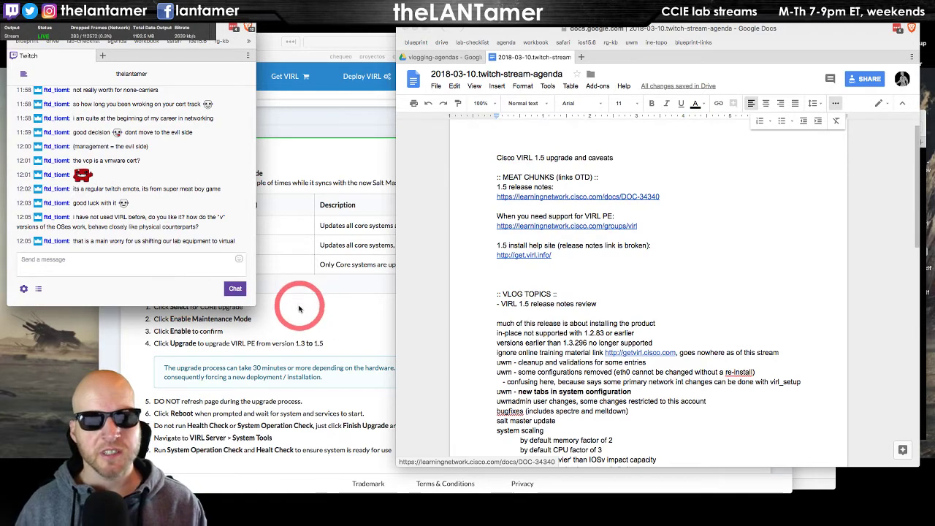
Delete two surplus blank lines above the VLOG TOPICS heading in the 2018-03-10.twitch-stream-agenda document.
click(526, 280)
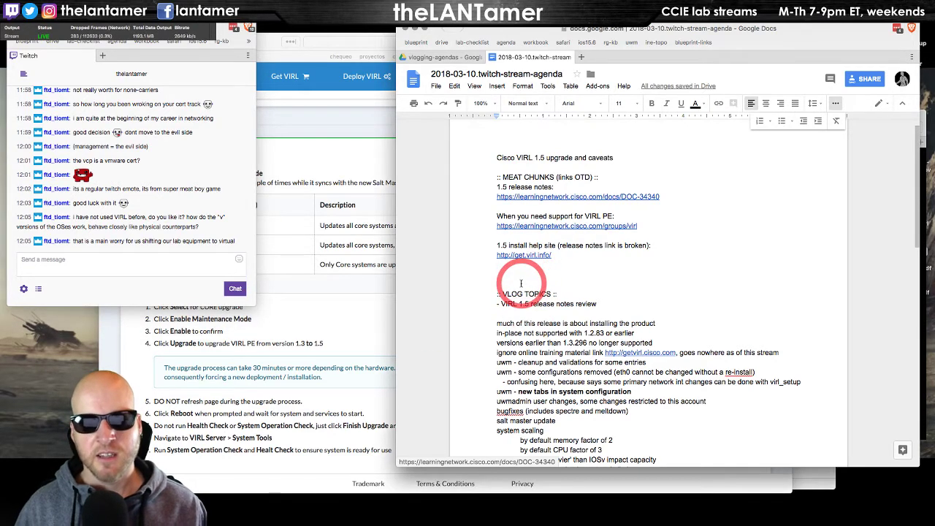
key(BackSpace)
key(Up)
key(Down)
key(Down)
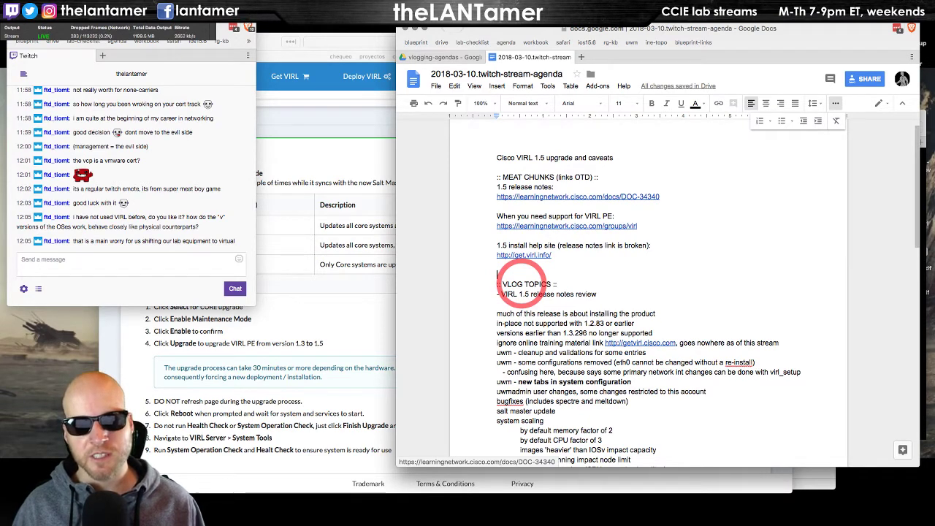
key(BackSpace)
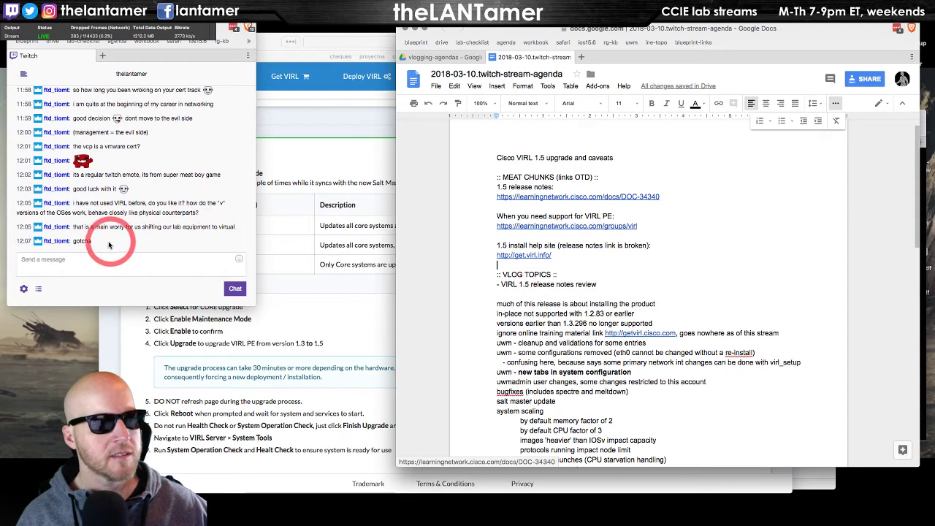
click(552, 264)
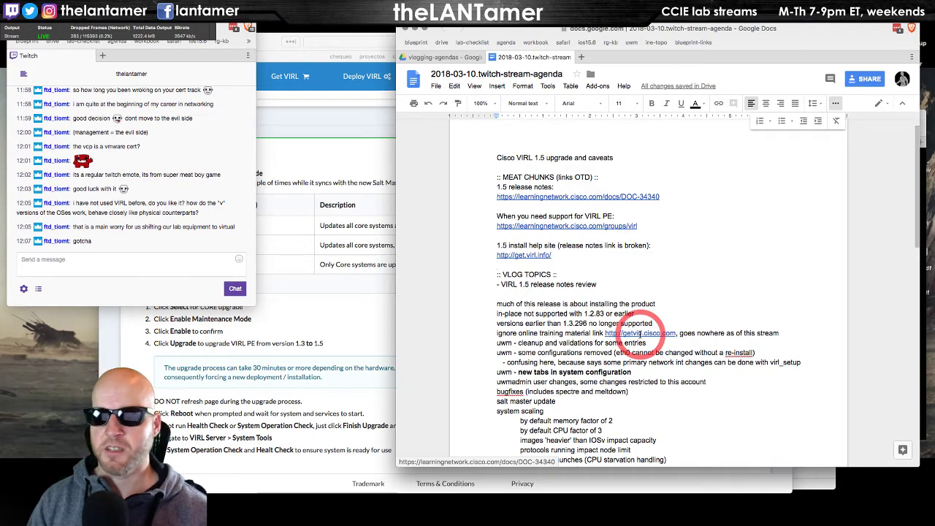
key(F11)
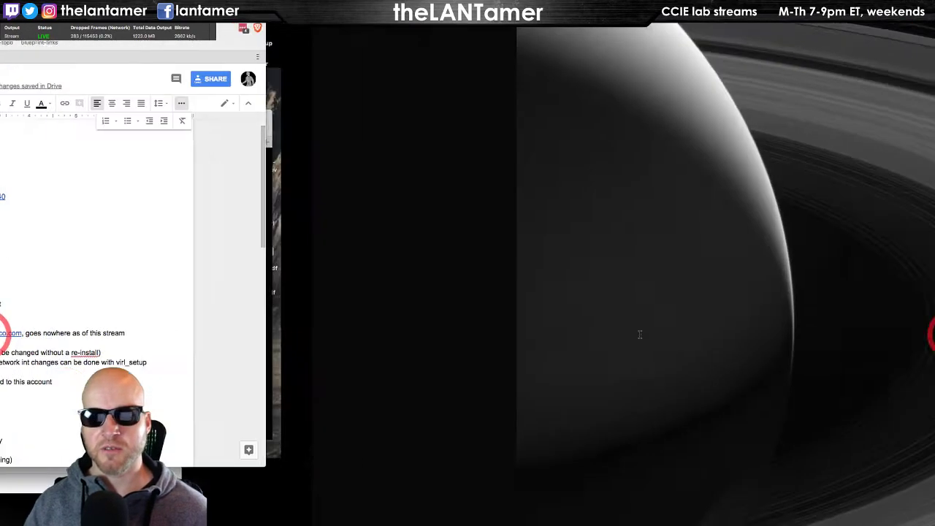
key(F11)
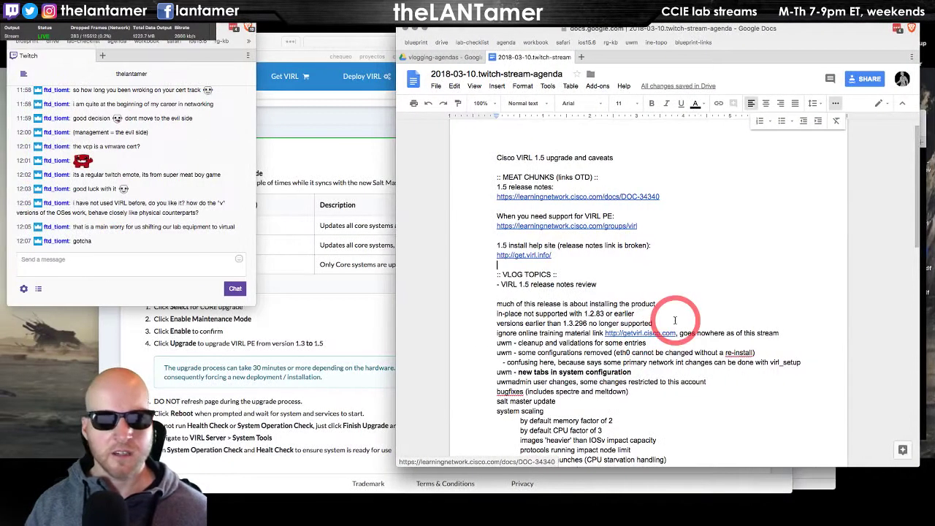
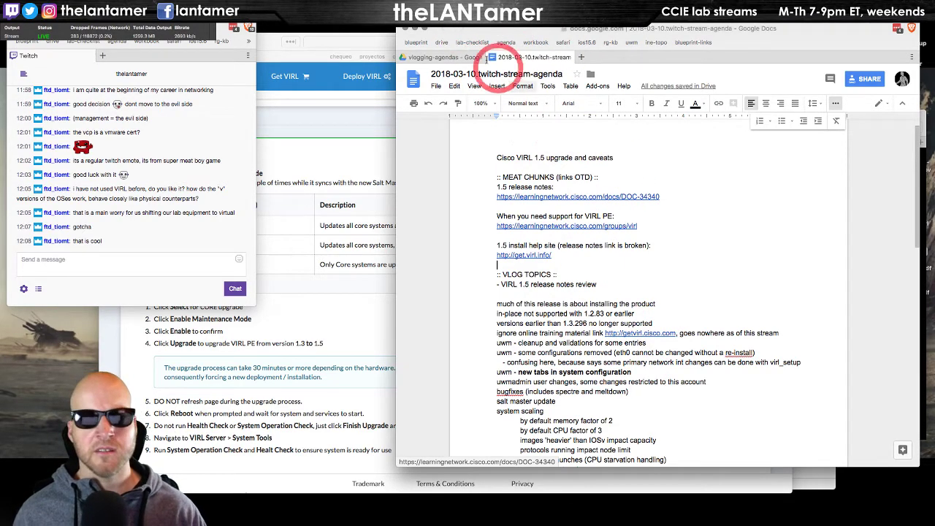
Shift the stream agenda window closer to the Twitch chat and close the get.virl.info upgrade guide window.
drag(459, 30, 440, 38)
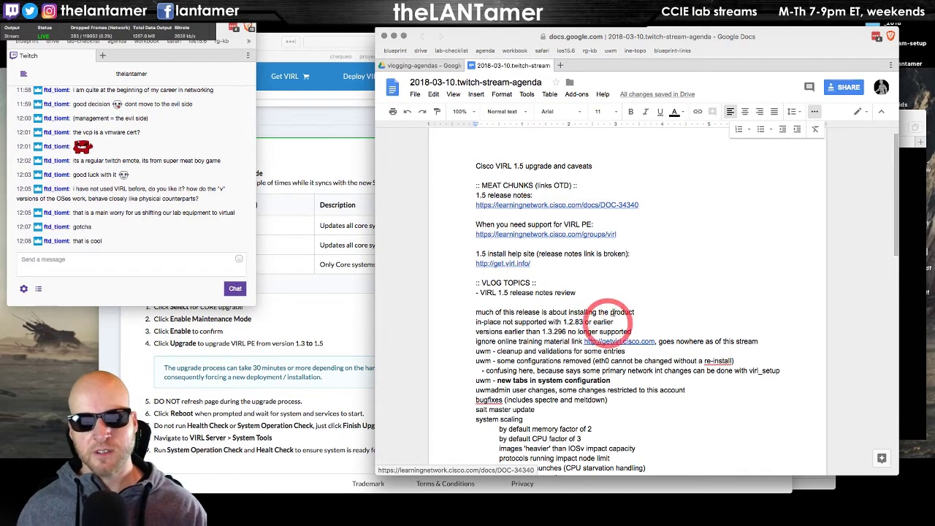
click(613, 292)
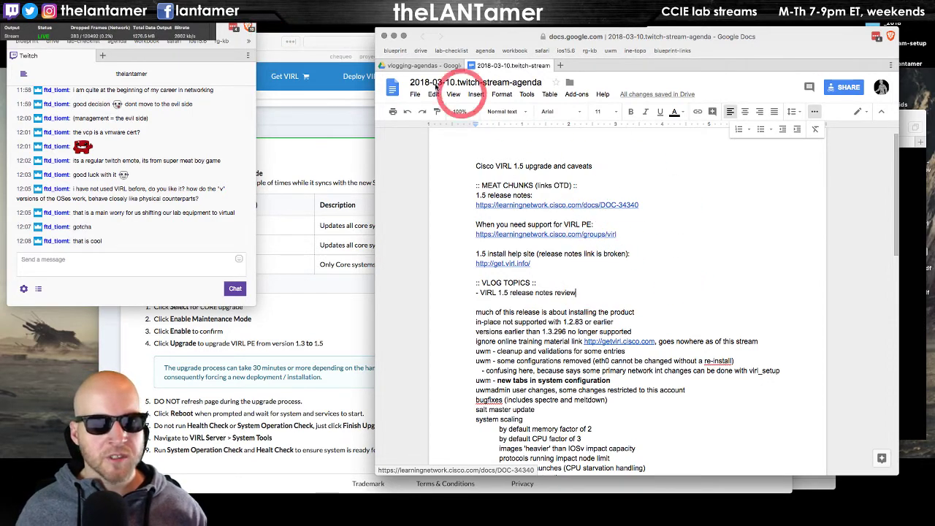
click(268, 40)
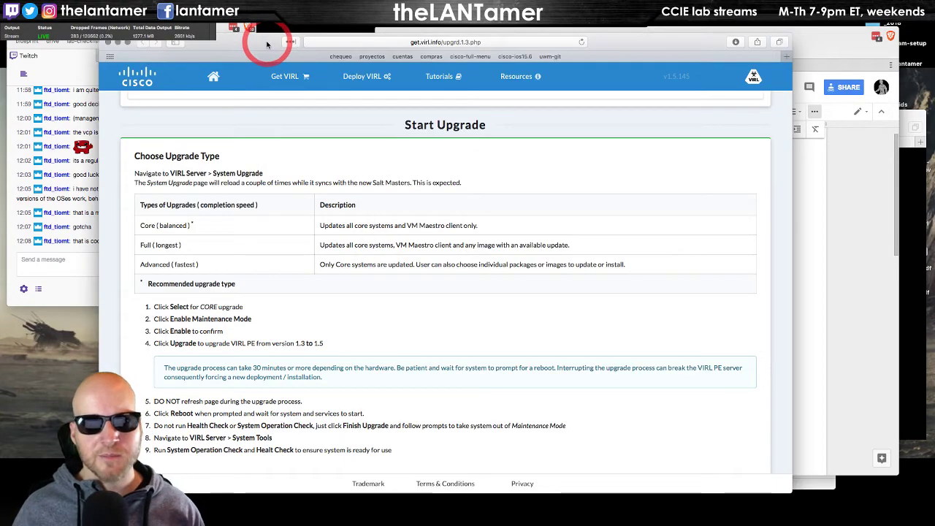
drag(265, 46, 223, 30)
key(super+w)
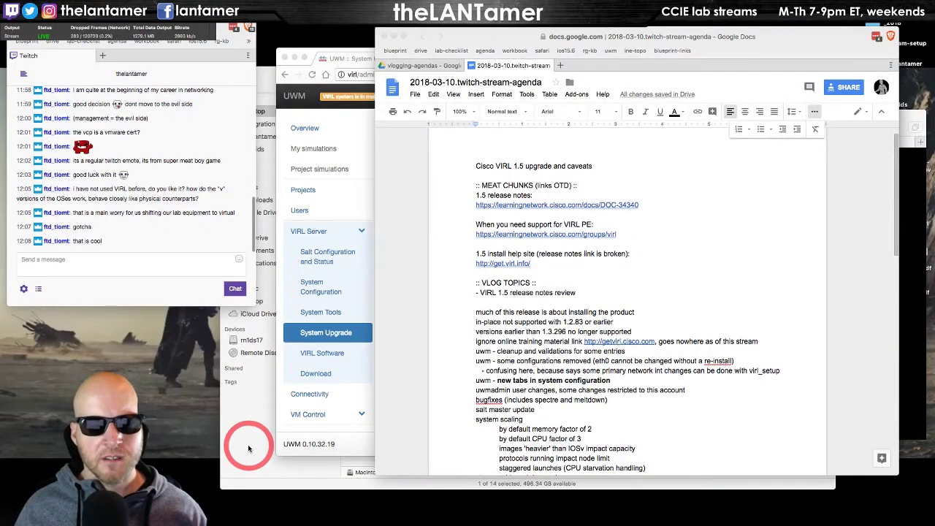
Bring the UWM System Upgrade window forward to check its progress, and nudge it closer to the Twitch chat.
click(311, 51)
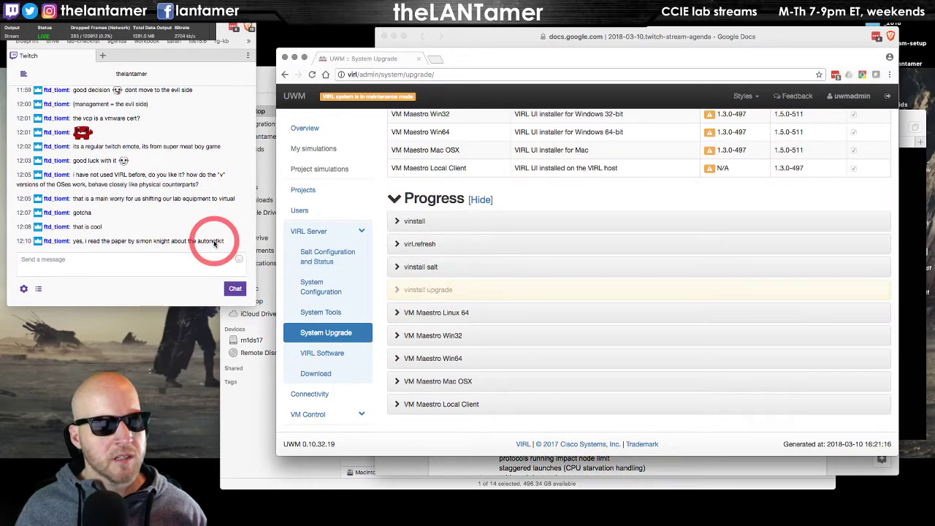
click(214, 243)
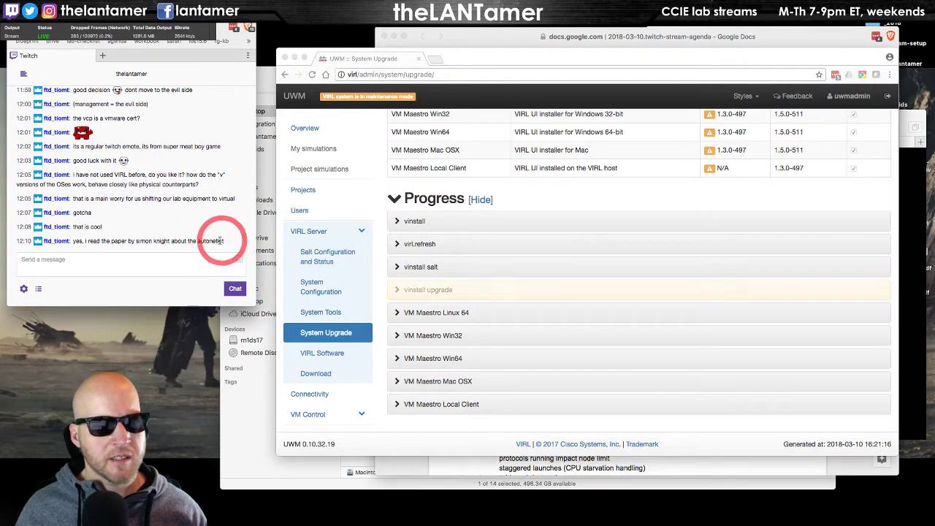
mouse_move(647, 58)
mouse_down()
mouse_move(636, 52)
mouse_move(634, 81)
mouse_move(633, 58)
mouse_move(642, 67)
mouse_up()
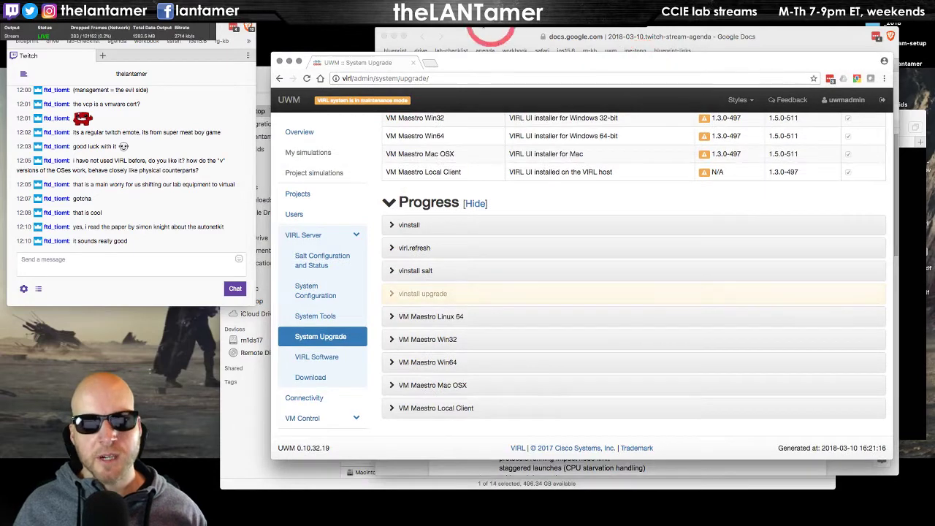
Return to the stream agenda and open the INE VIRL files on Github link from its LAB LINKS section.
drag(491, 35, 494, 31)
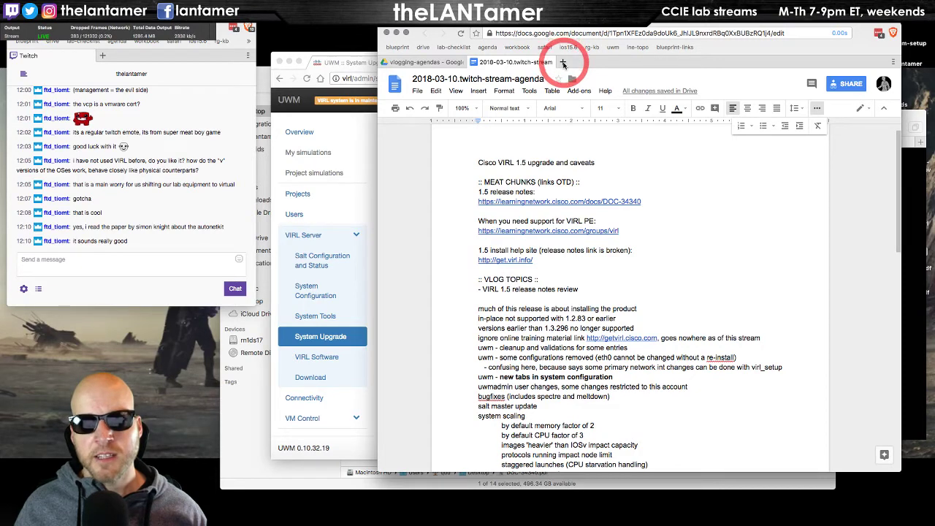
scroll(629, 282, down, 15)
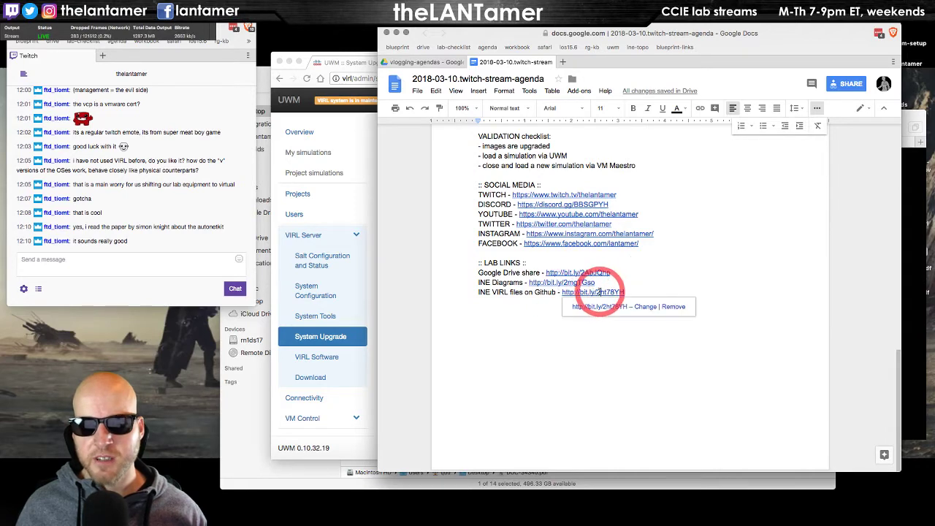
click(617, 307)
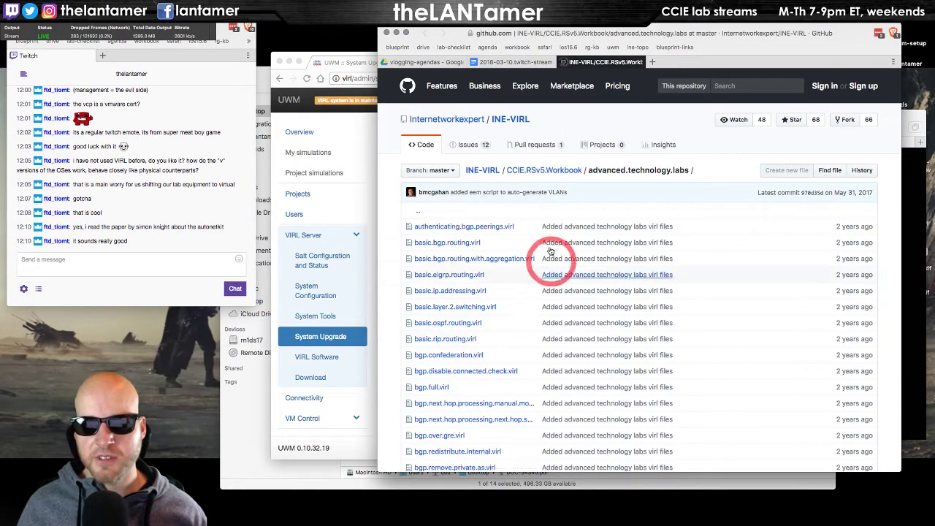
Look through the .virl lab files in the advanced.technology.labs folder of the INE-VIRL repository.
scroll(522, 283, down, 5)
scroll(522, 283, up, 8)
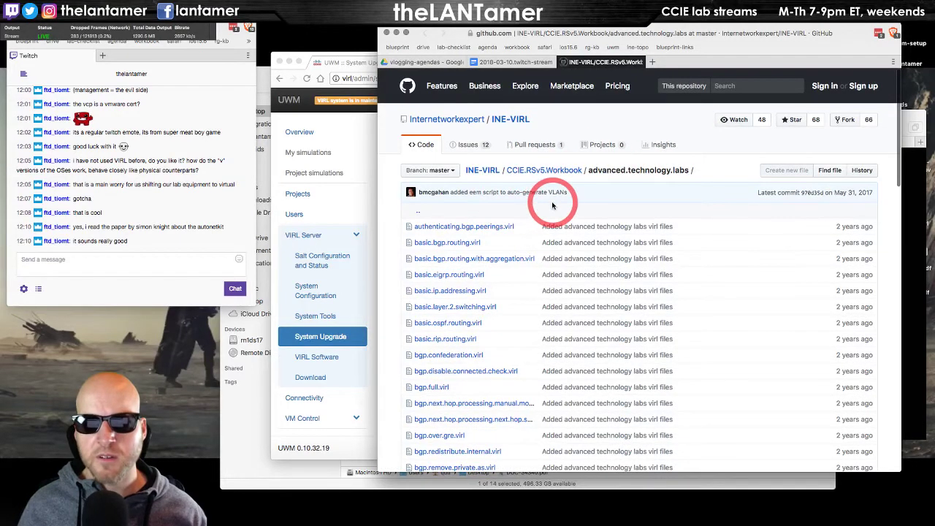
scroll(504, 220, down, 10)
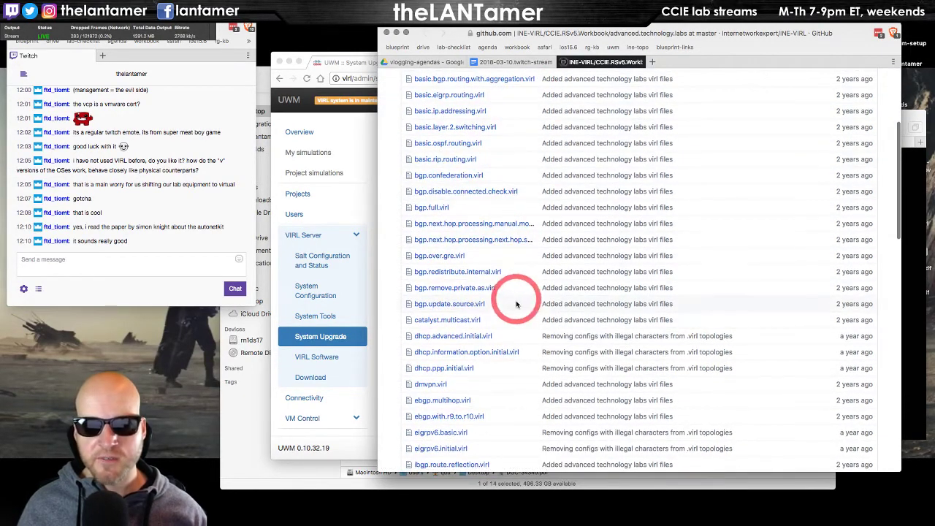
scroll(518, 292, down, 10)
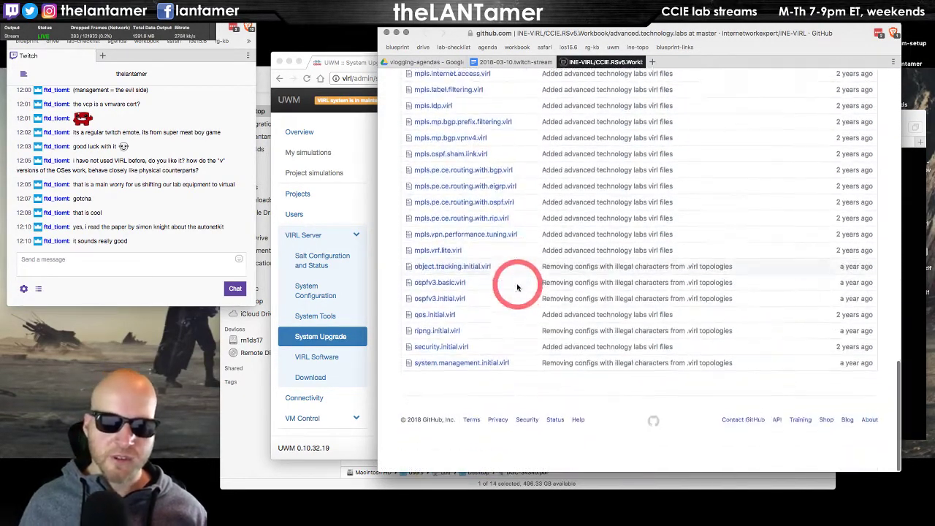
scroll(517, 286, up, 15)
scroll(517, 286, down, 3)
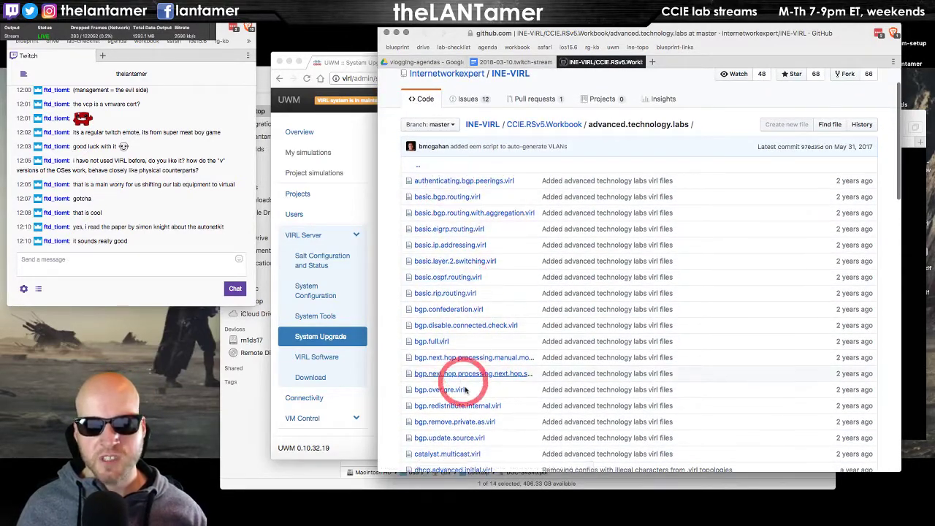
scroll(489, 332, down, 4)
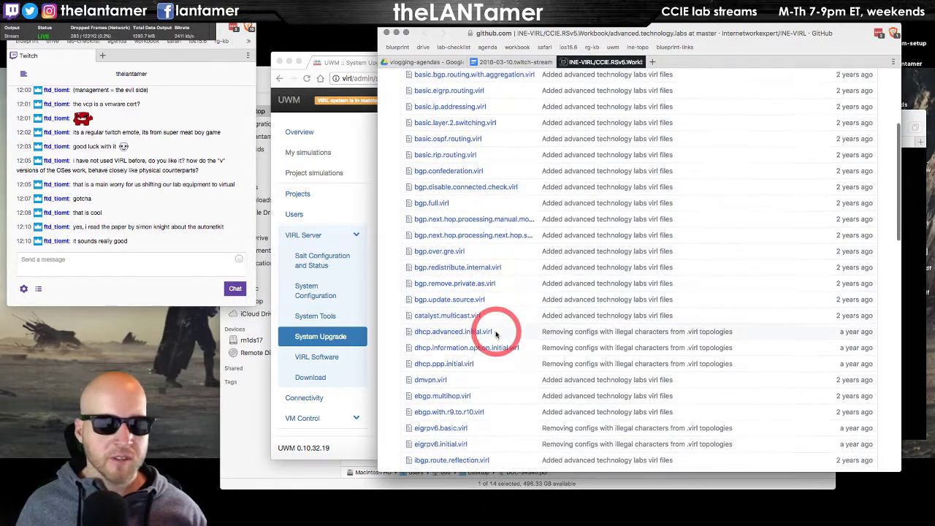
scroll(496, 333, down, 1)
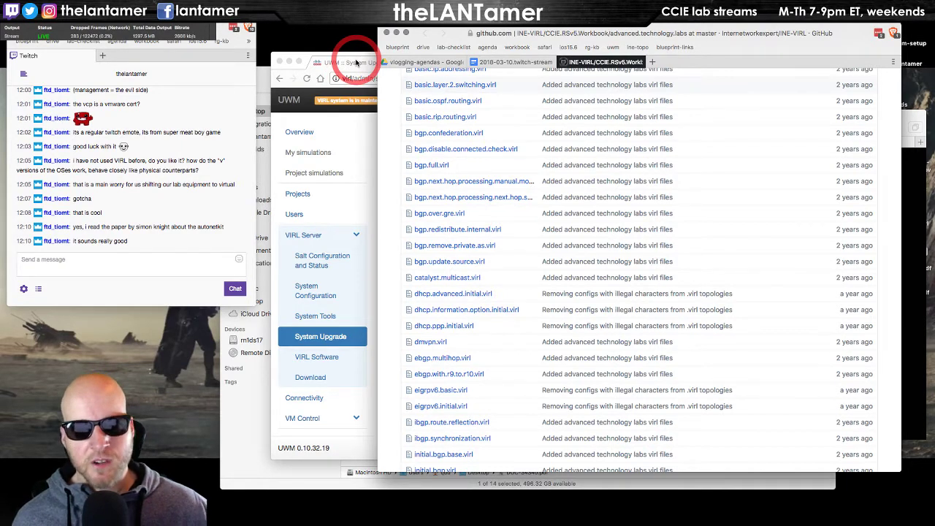
Close the INE-VIRL GitHub page and return to the 2018-03-10.twitch-stream-agenda document.
click(503, 63)
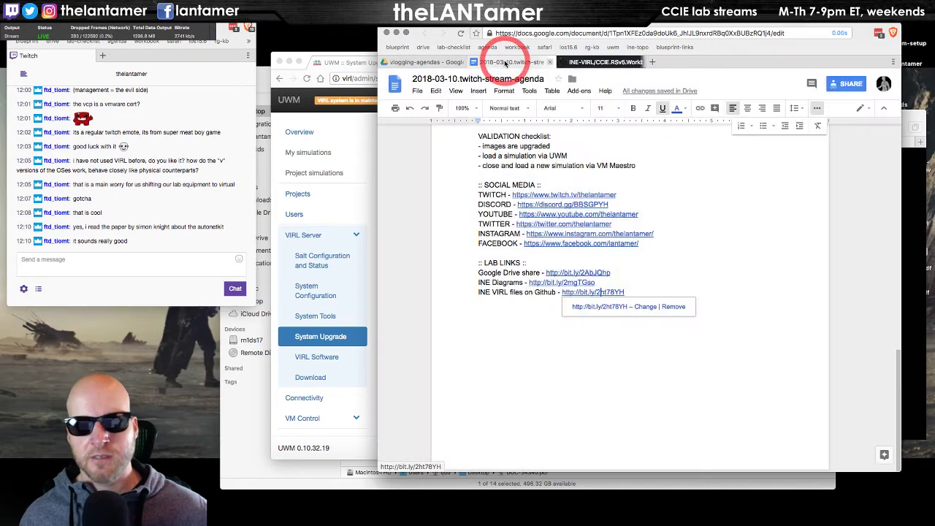
click(639, 63)
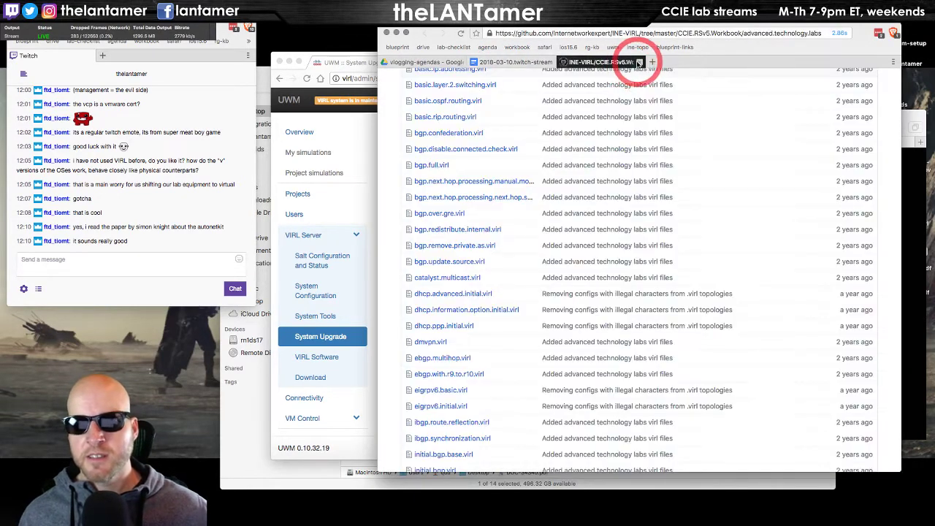
click(639, 62)
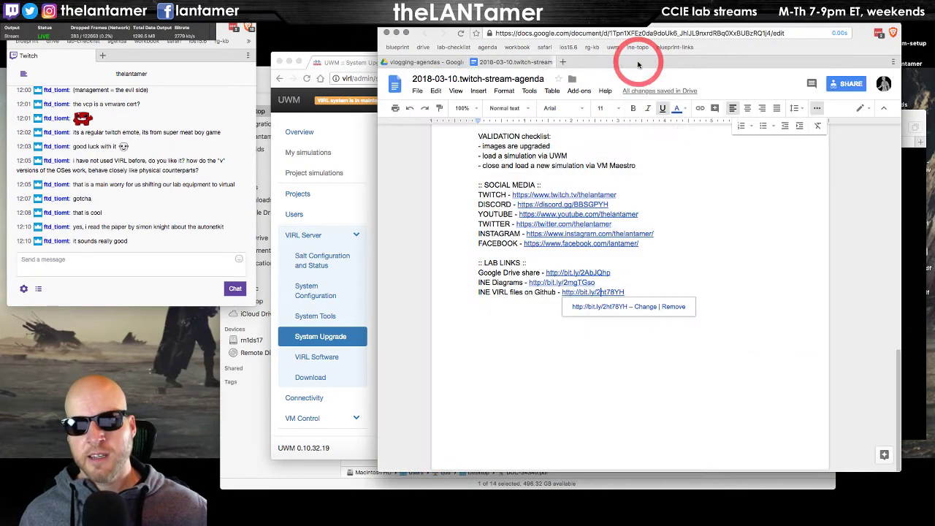
Bring the UWM System Upgrade window forward and expand the vinstall upgrade progress entry to read the end of its log.
click(330, 57)
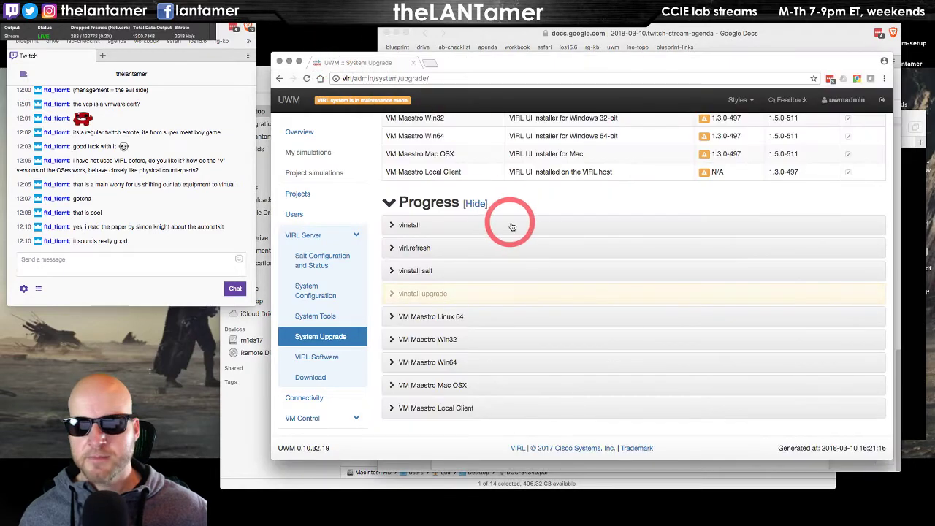
scroll(555, 241, up, 2)
scroll(569, 258, down, 2)
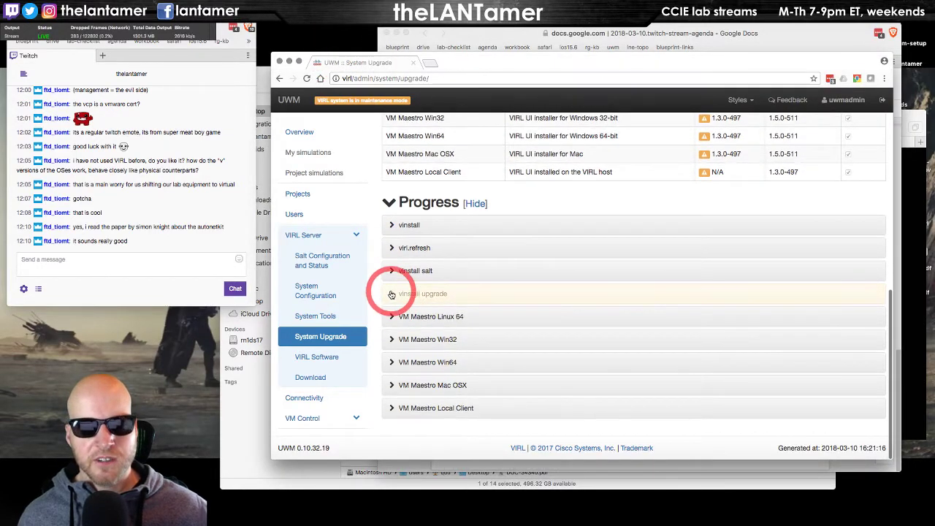
click(447, 296)
scroll(584, 340, down, 5)
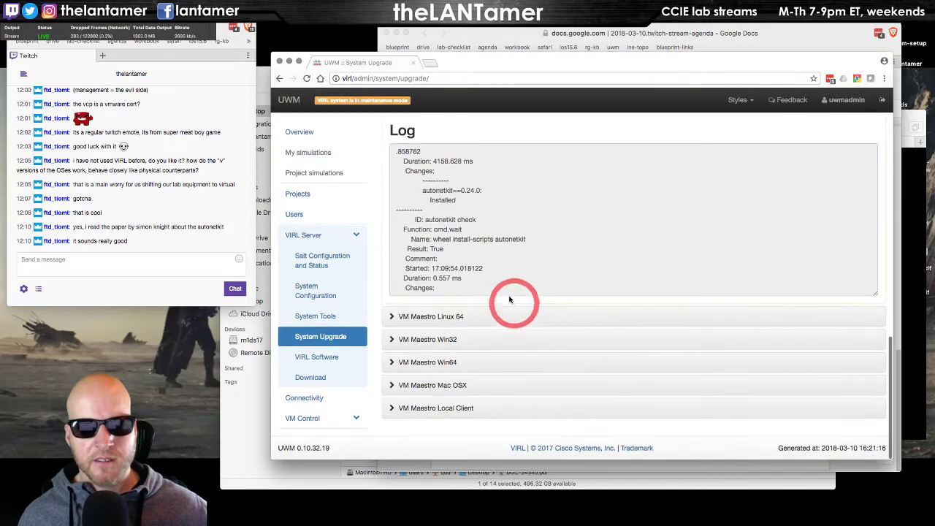
scroll(494, 268, down, 10)
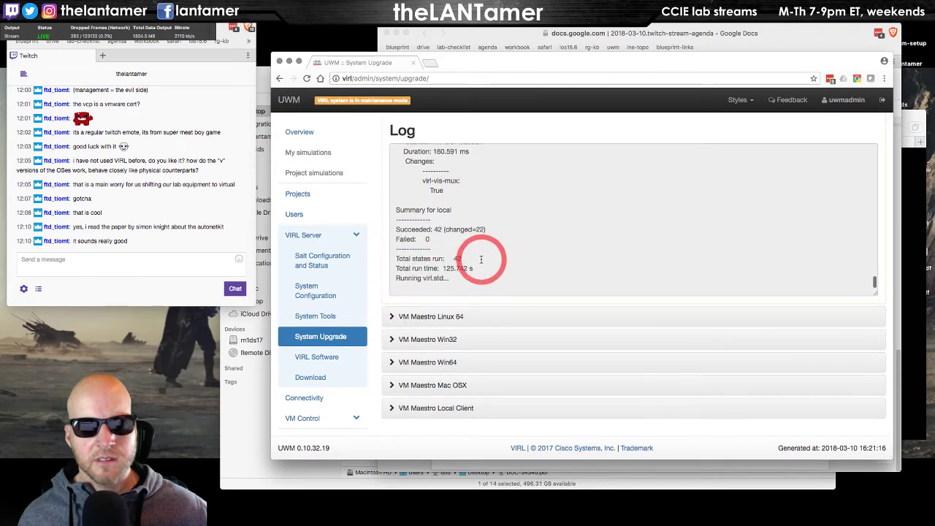
Review the earlier service entries in the vinstall upgrade log, then return to its latest lines.
scroll(497, 252, up, 3)
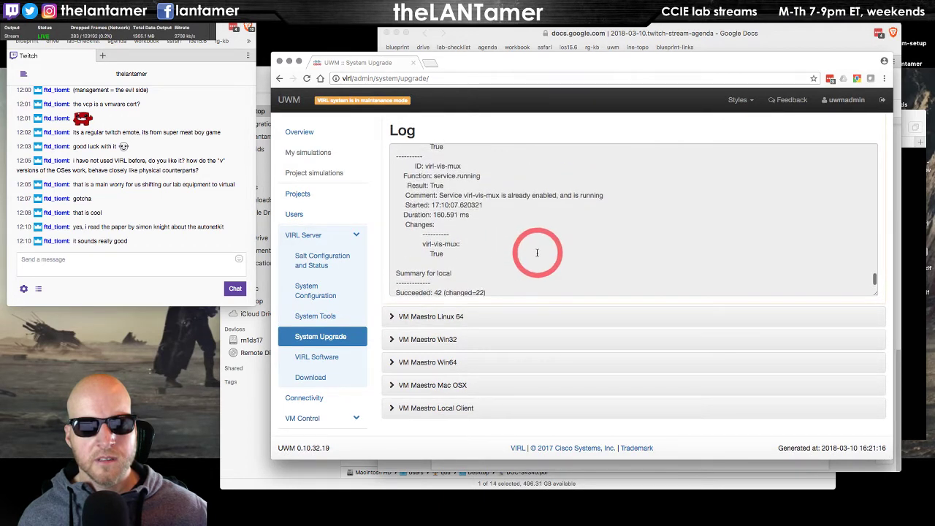
scroll(536, 253, up, 5)
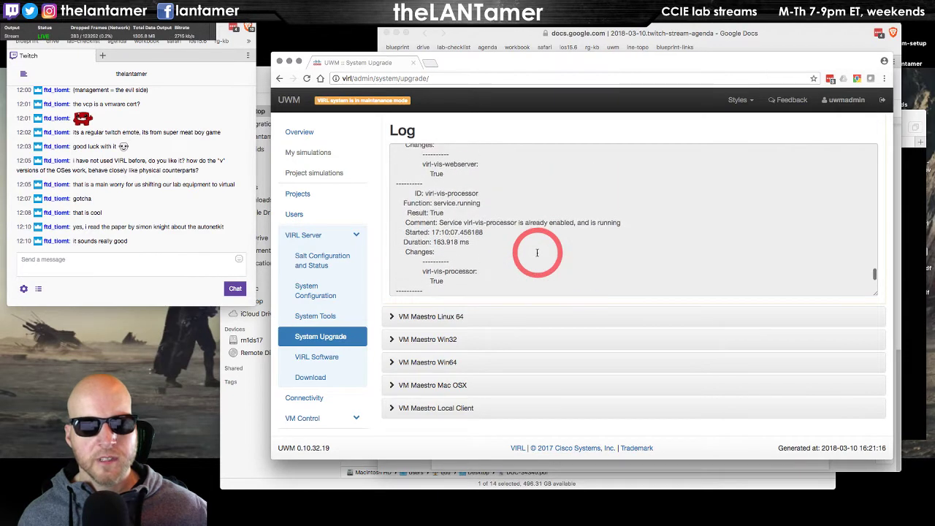
scroll(536, 253, up, 5)
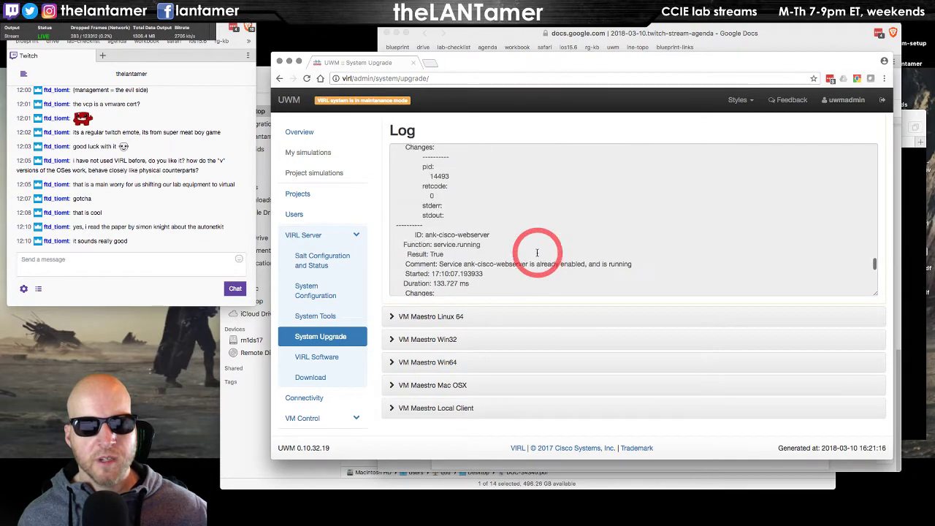
scroll(537, 253, up, 5)
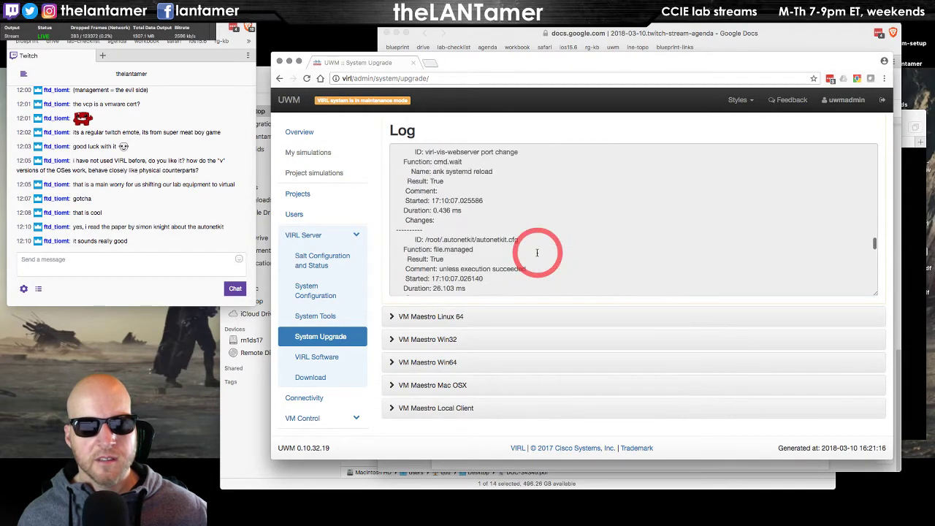
scroll(537, 253, up, 5)
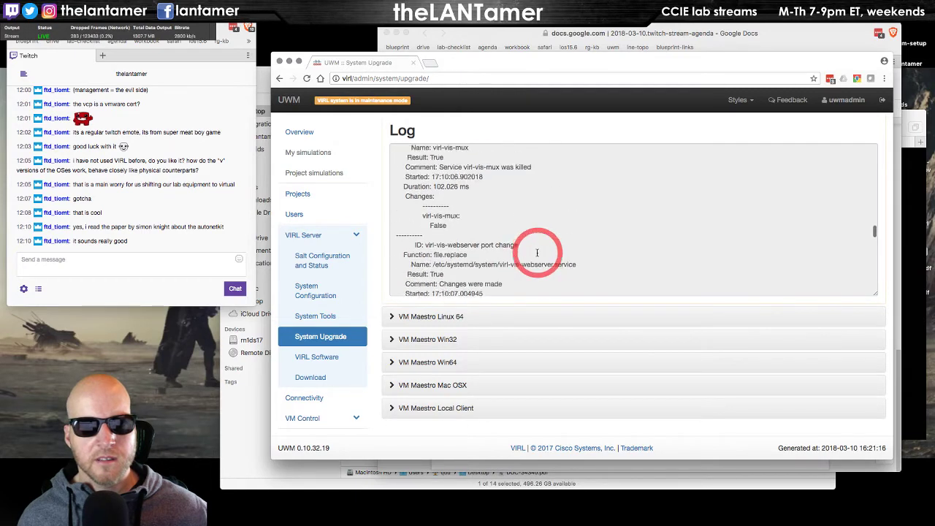
scroll(537, 253, up, 1)
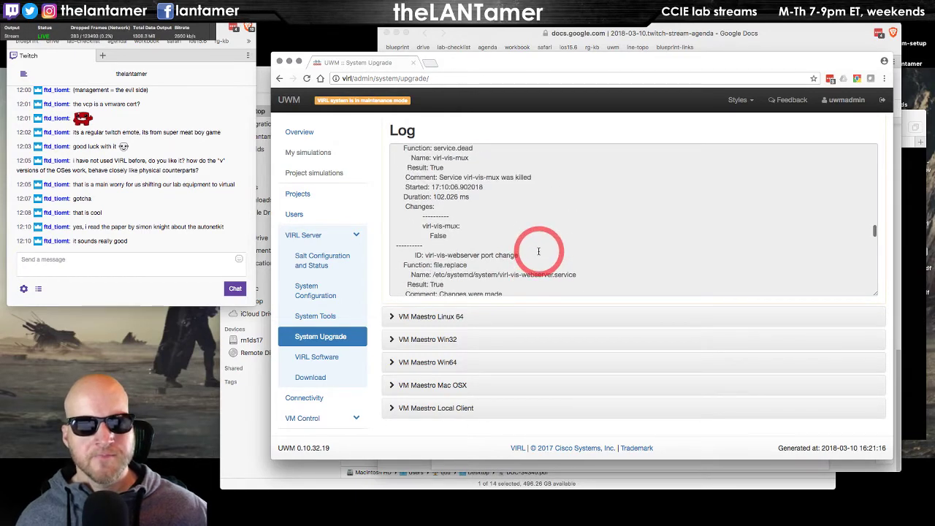
scroll(540, 252, down, 10)
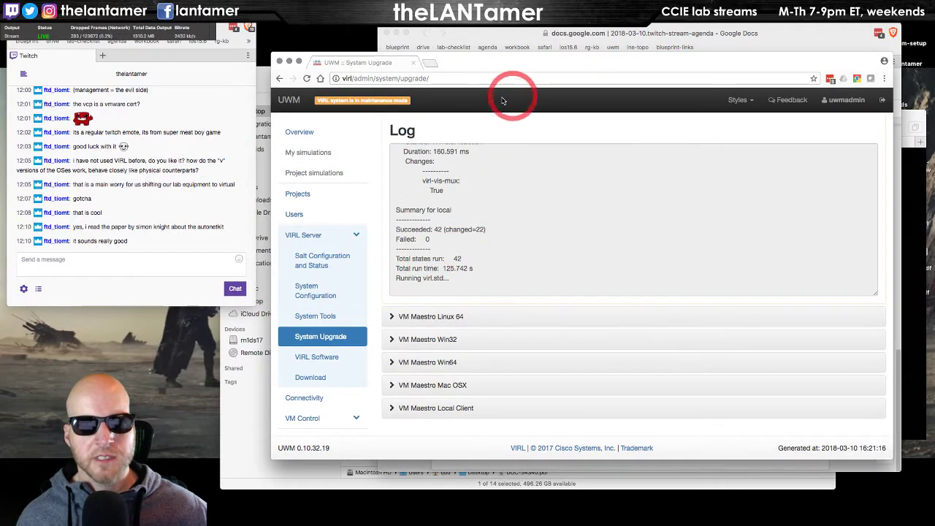
Switch back to the stream agenda document and review the NTP excerpt, VALIDATION checklist and LAB LINKS sections.
click(800, 34)
scroll(737, 251, up, 3)
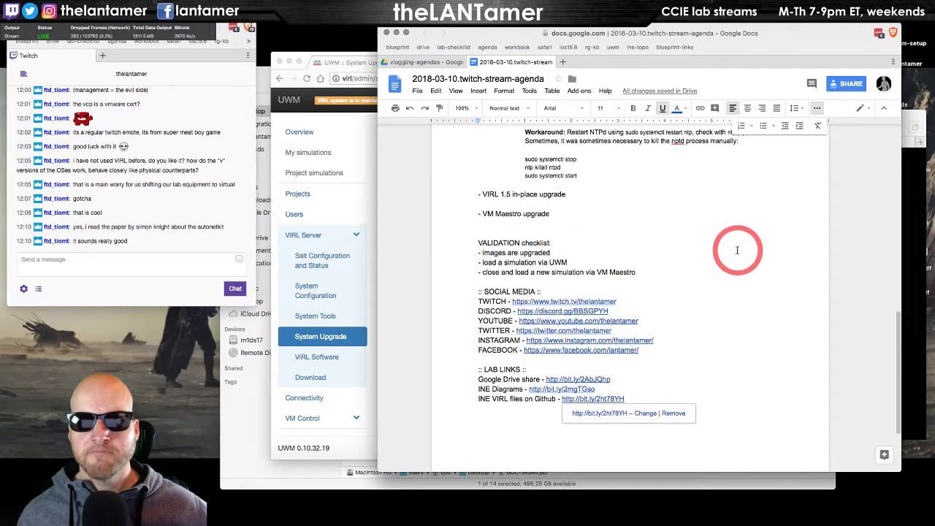
scroll(737, 250, up, 5)
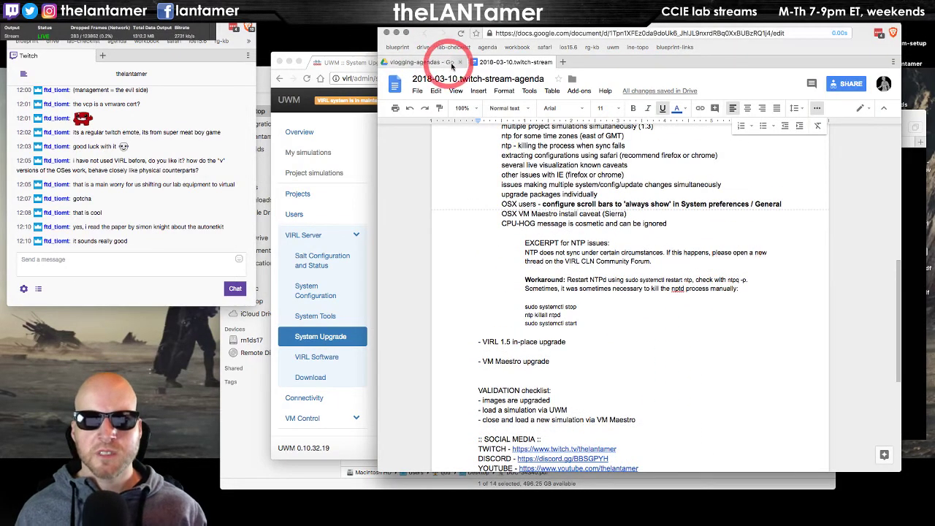
click(450, 63)
click(473, 65)
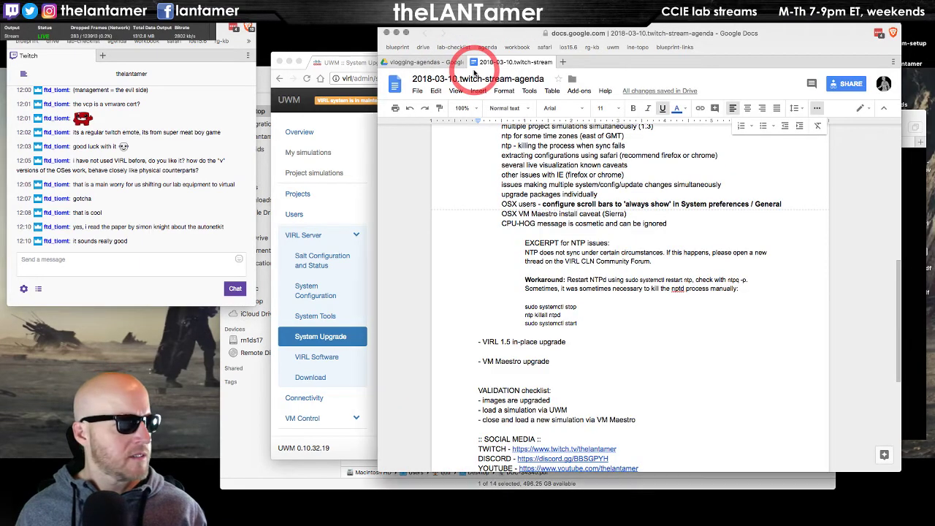
scroll(603, 346, down, 5)
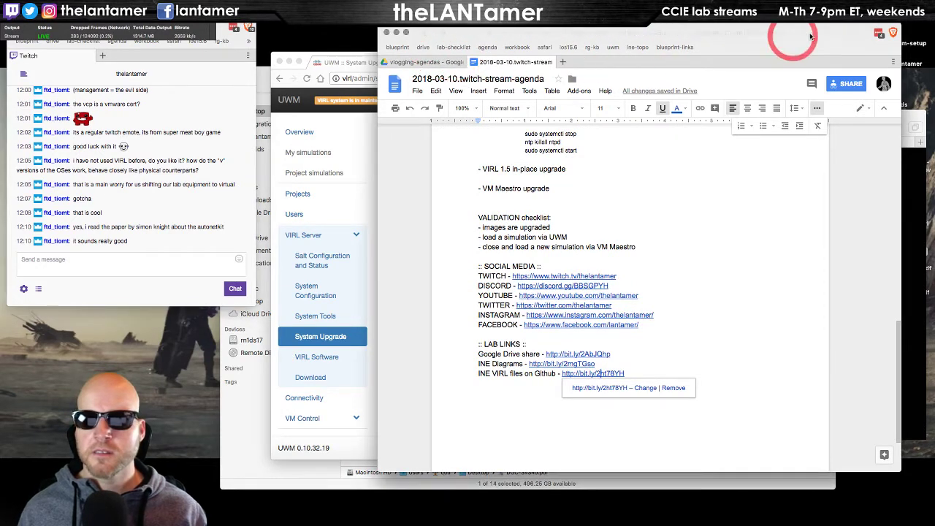
Switch to Google Chrome to check the vinstall upgrade log, and return to the stream agenda in Brave.
mouse_move(511, 518)
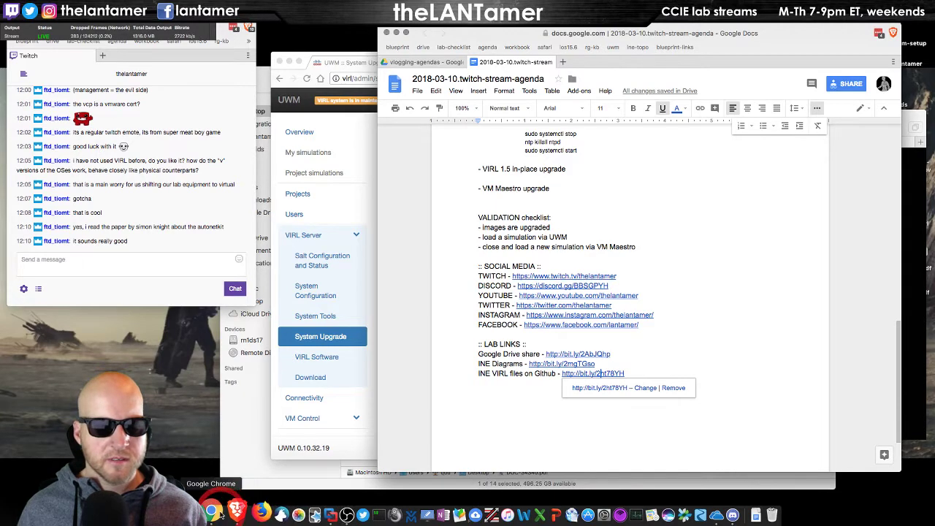
click(213, 513)
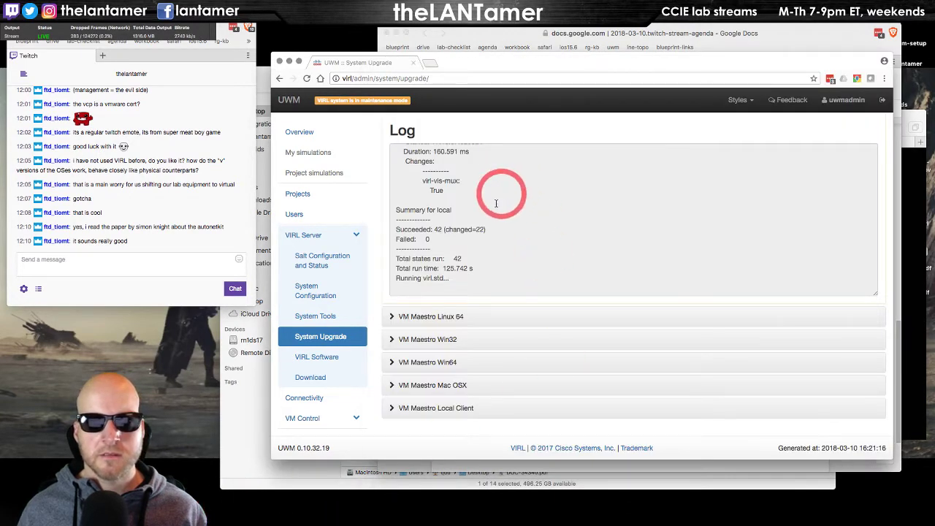
mouse_move(234, 523)
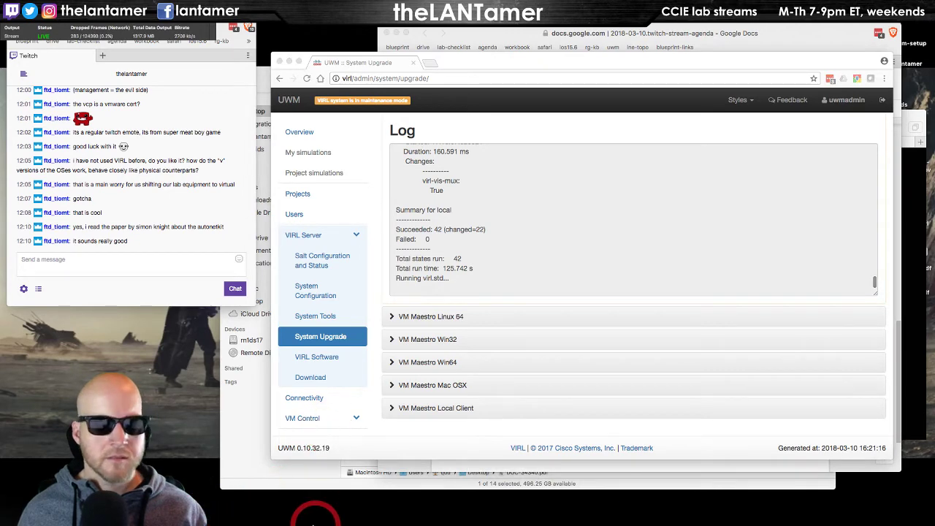
mouse_move(312, 519)
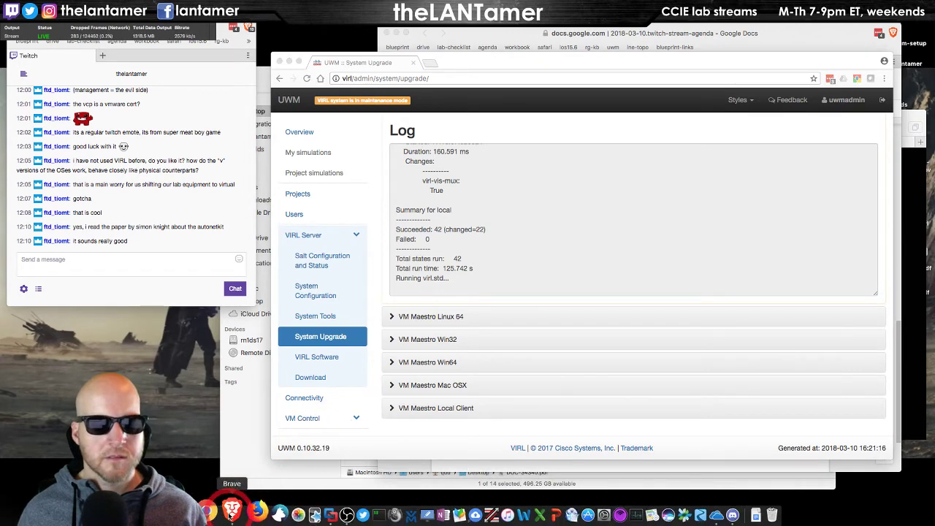
click(230, 515)
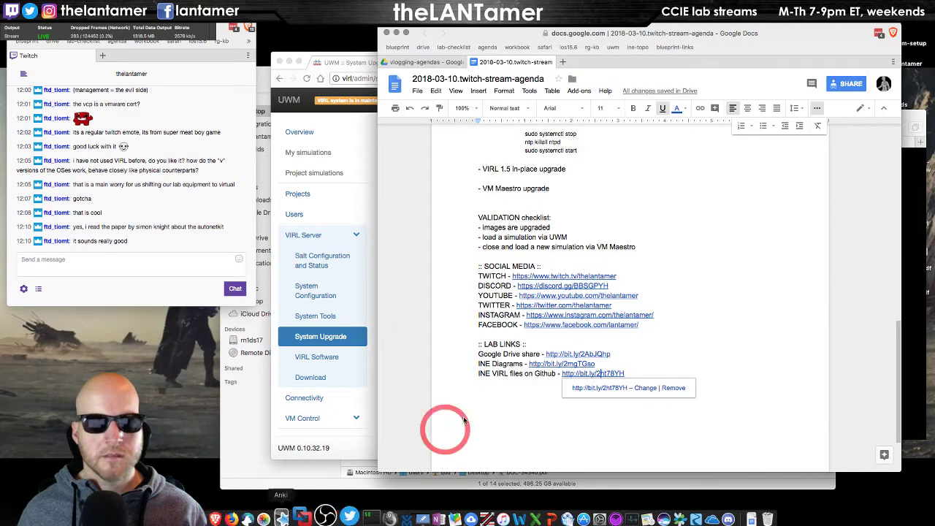
Review the stream agenda from its opening title down to LAB LINKS, and bring the UWM System Upgrade log forward again.
click(720, 305)
scroll(717, 306, up, 15)
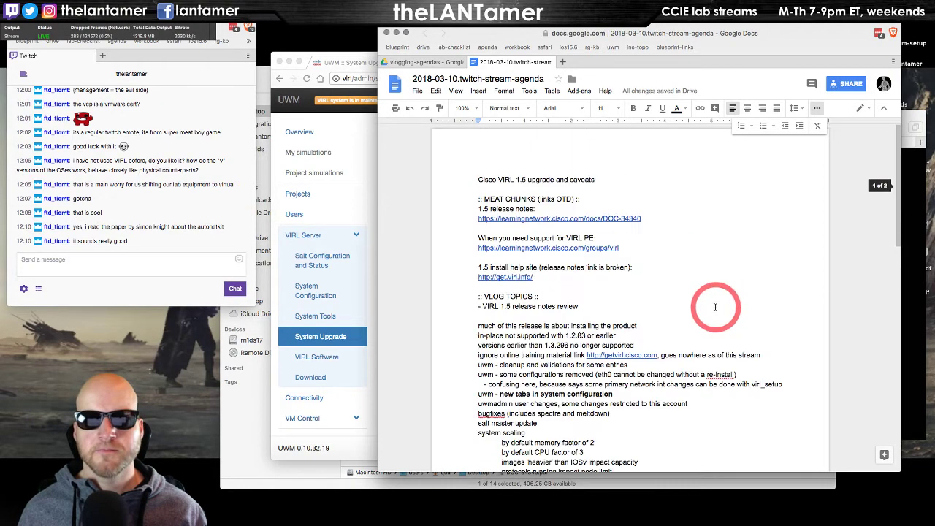
scroll(714, 305, down, 6)
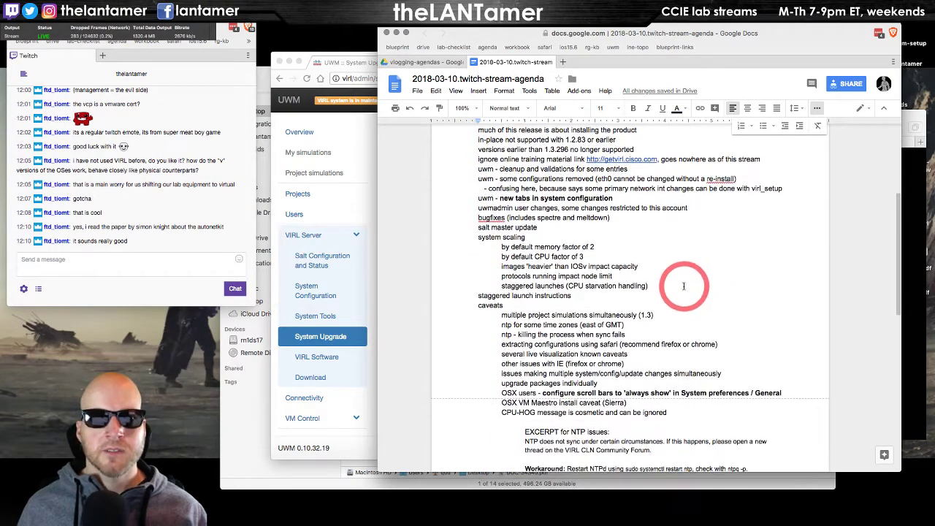
scroll(691, 289, down, 5)
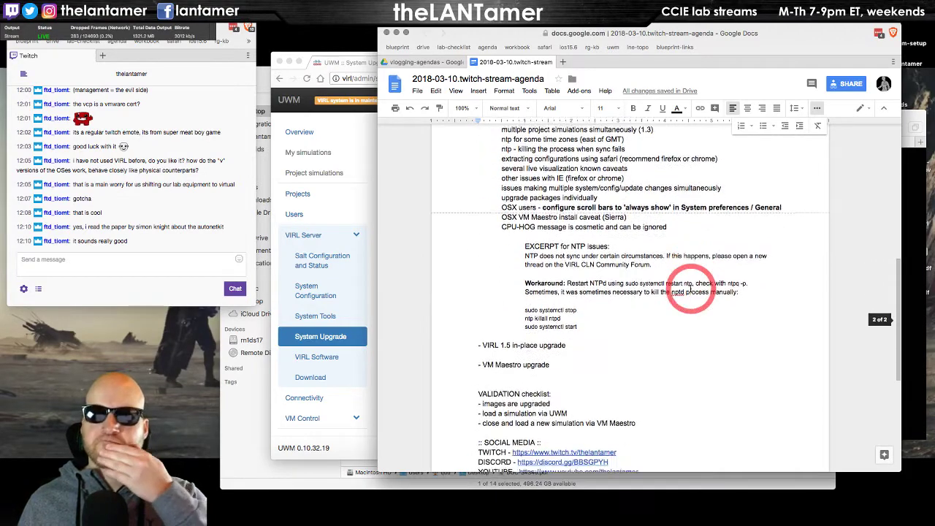
scroll(689, 288, down, 4)
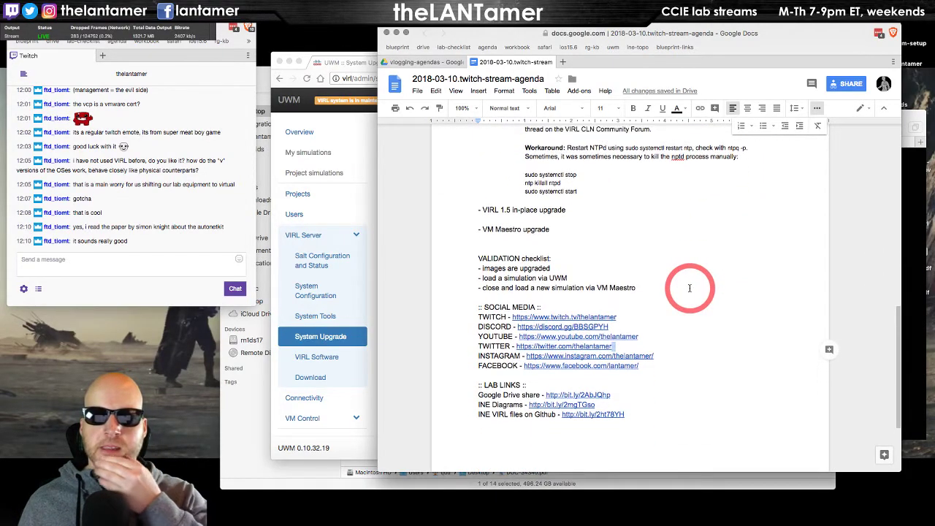
scroll(689, 288, down, 1)
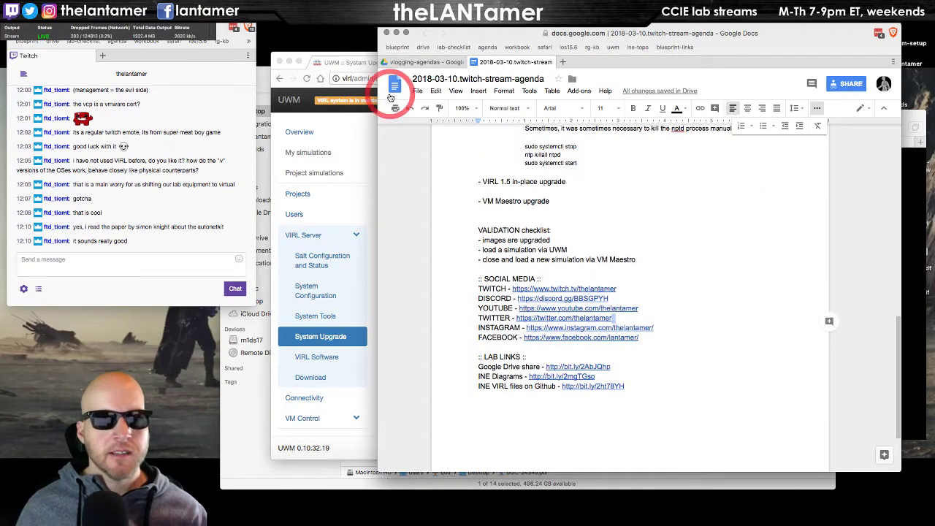
click(314, 61)
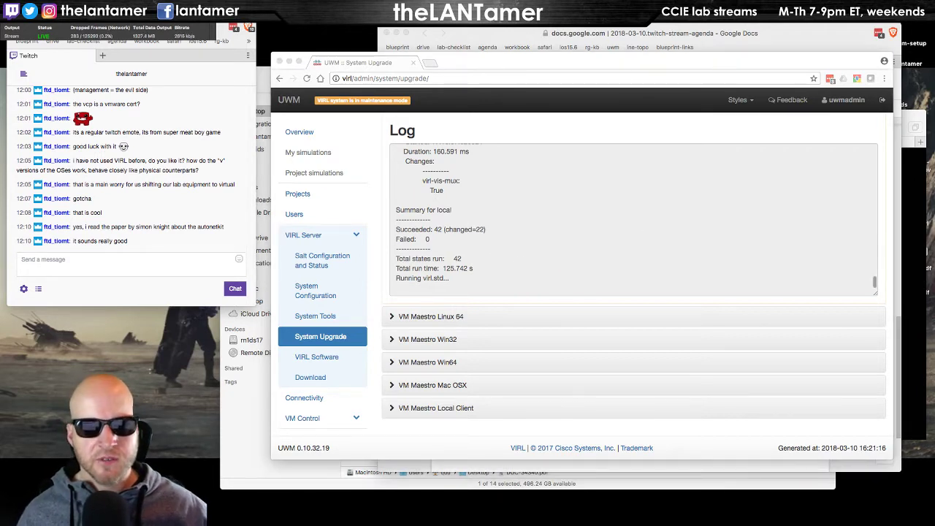
Bring the written-topic-checklist spreadsheet forward in Brave and position its window beside the Twitch chat.
drag(205, 52, 848, 36)
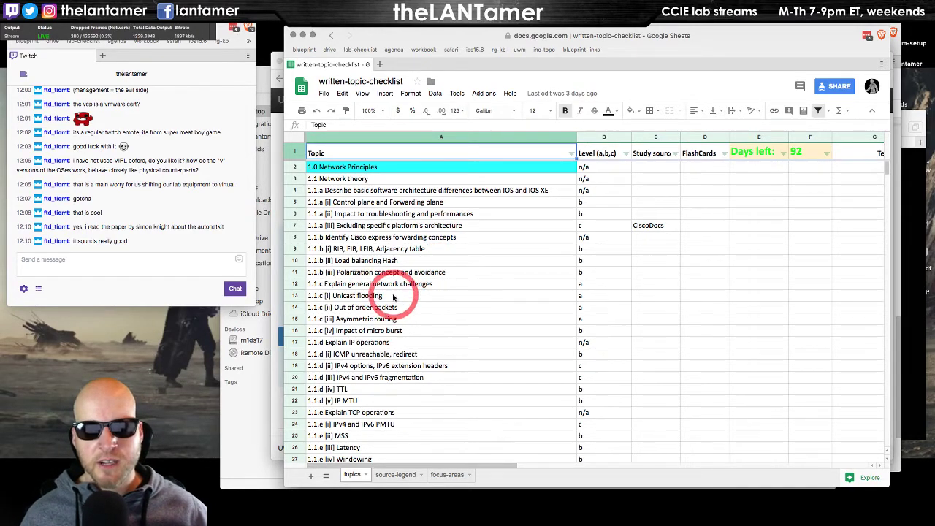
click(804, 36)
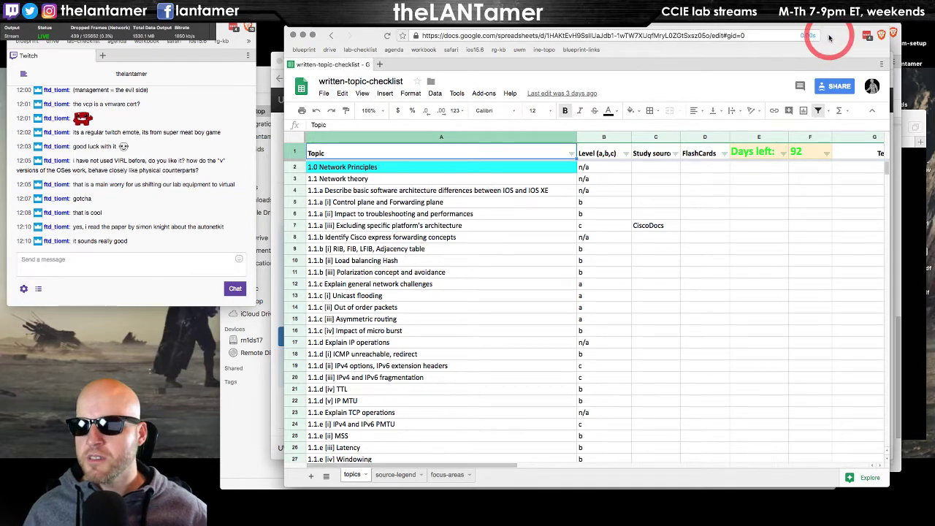
key(Escape)
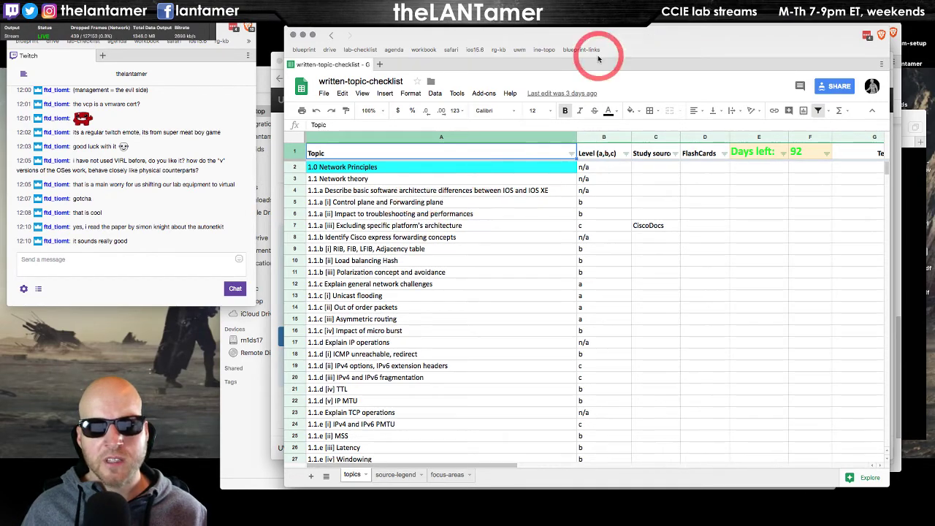
double_click(836, 38)
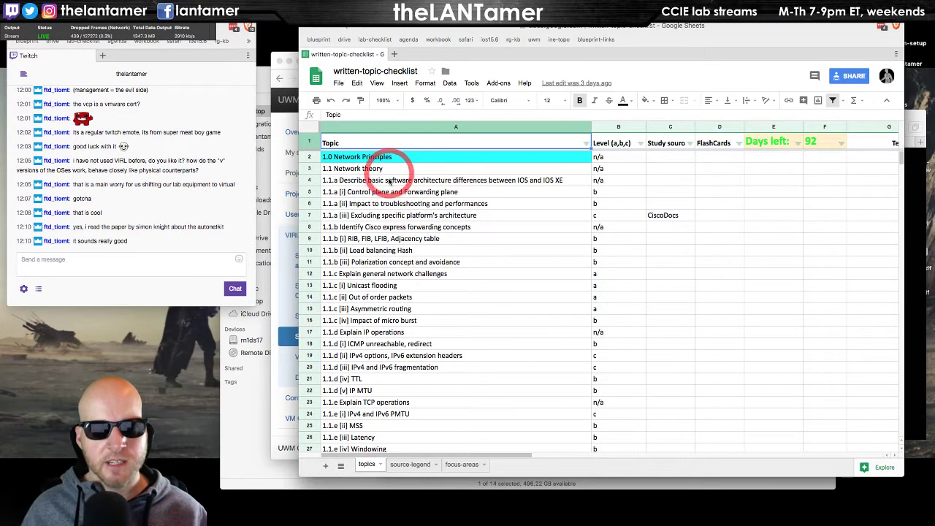
Review the checklist topics, levels and study sources from 1.0 Network Principles into 2.0 Layer 2 Technologies.
scroll(365, 267, down, 5)
scroll(424, 271, up, 5)
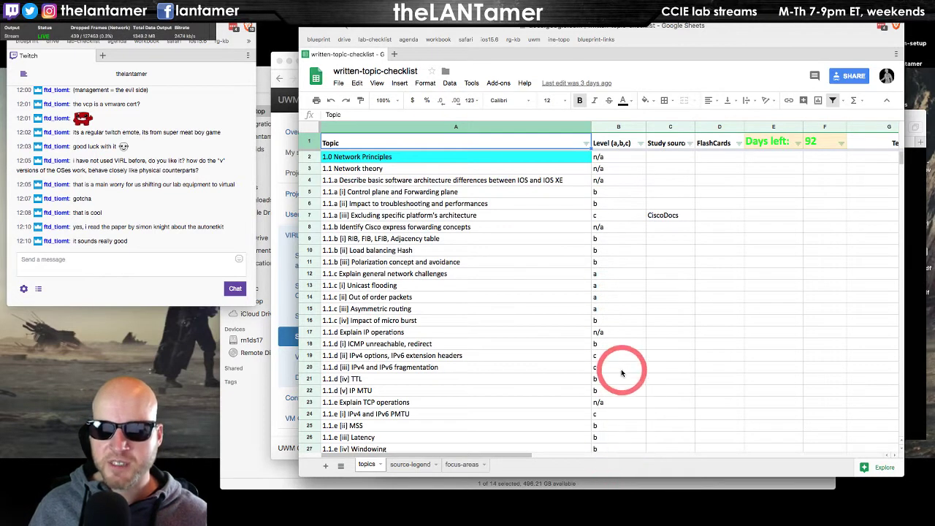
scroll(621, 365, down, 5)
scroll(621, 372, down, 3)
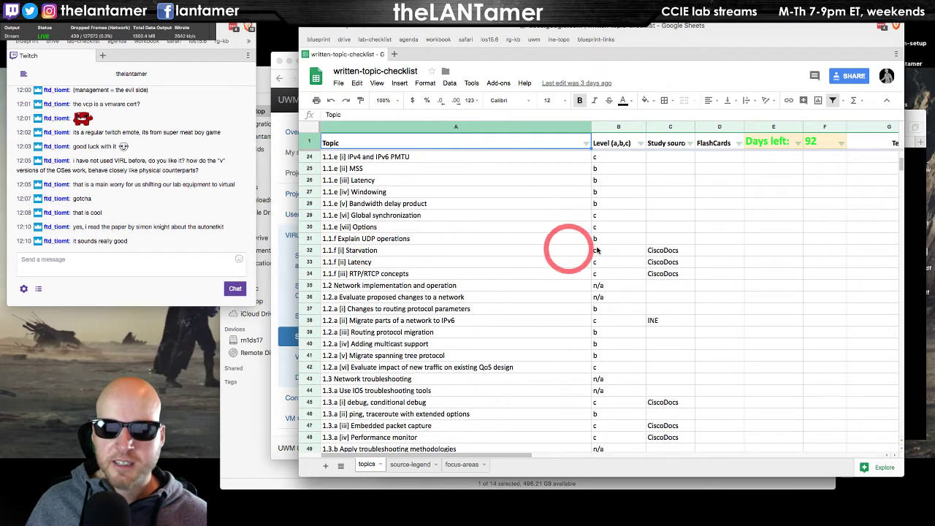
click(359, 252)
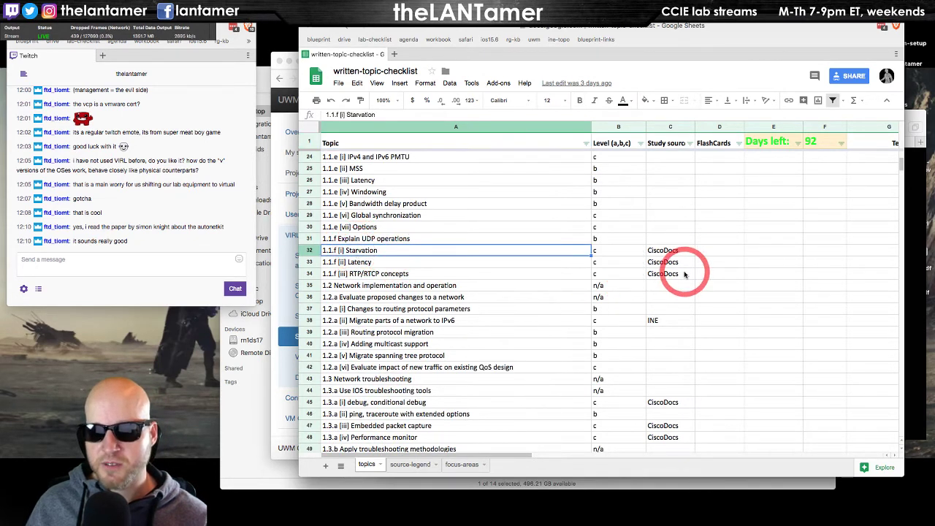
scroll(529, 326, down, 1)
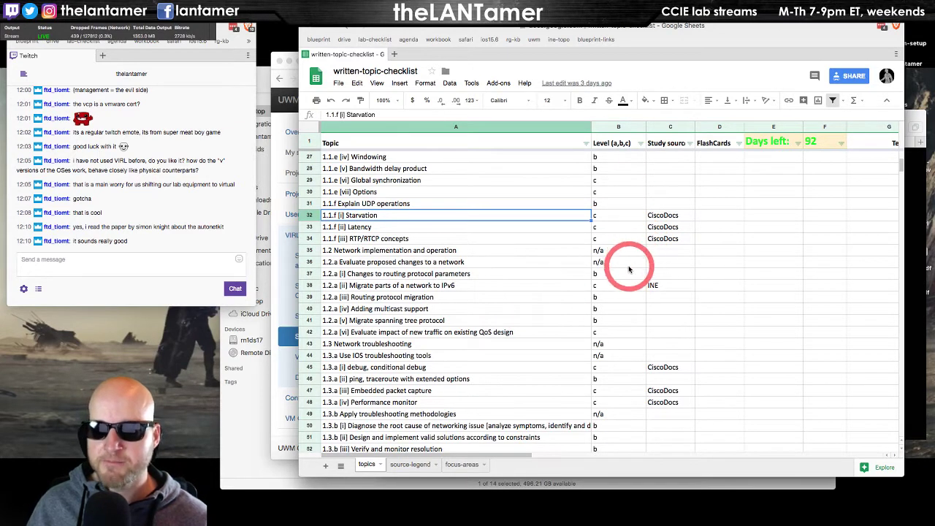
scroll(628, 267, down, 1)
scroll(671, 264, down, 2)
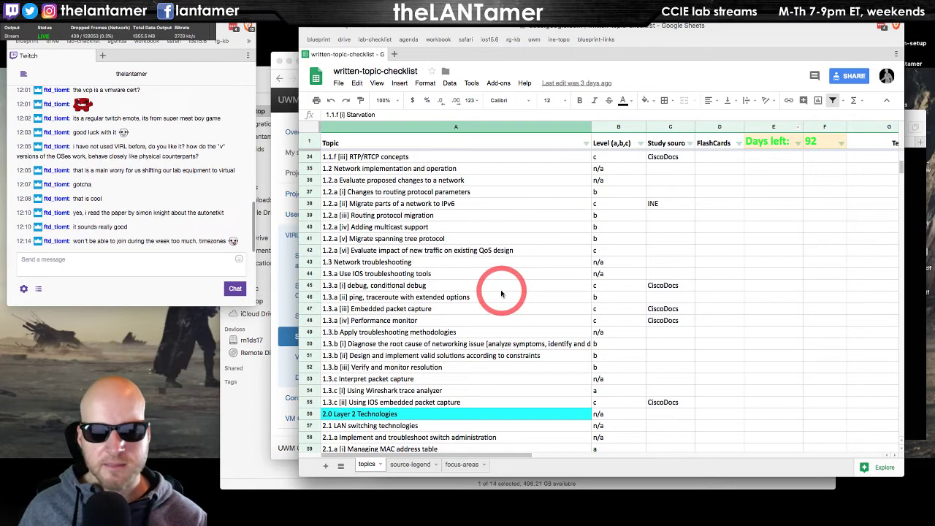
scroll(501, 292, down, 1)
scroll(501, 293, down, 5)
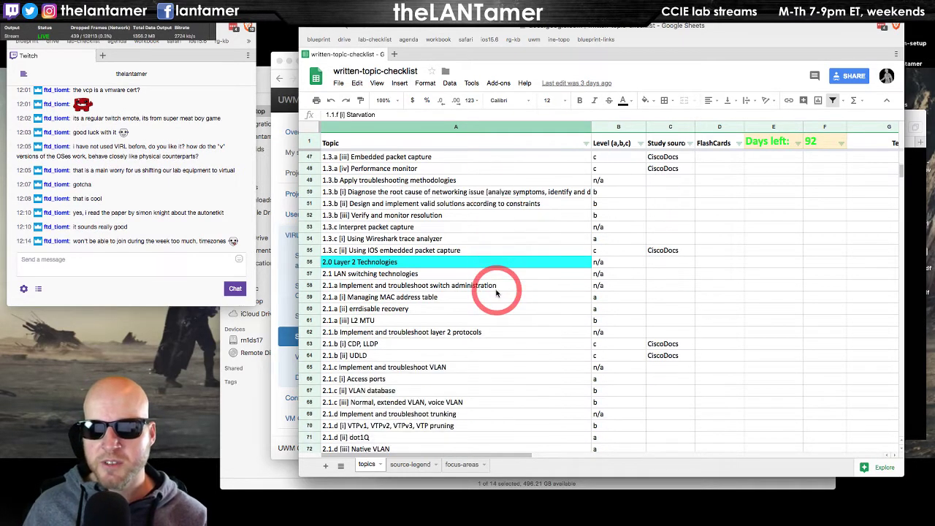
scroll(496, 293, down, 1)
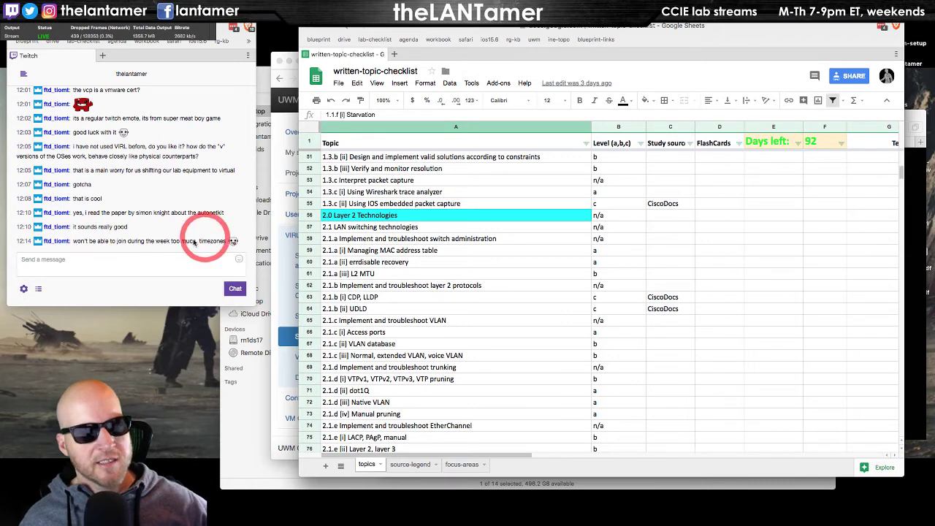
Shift the checklist window slightly and select the 2.0 Layer 2 Technologies heading in row 56.
click(807, 25)
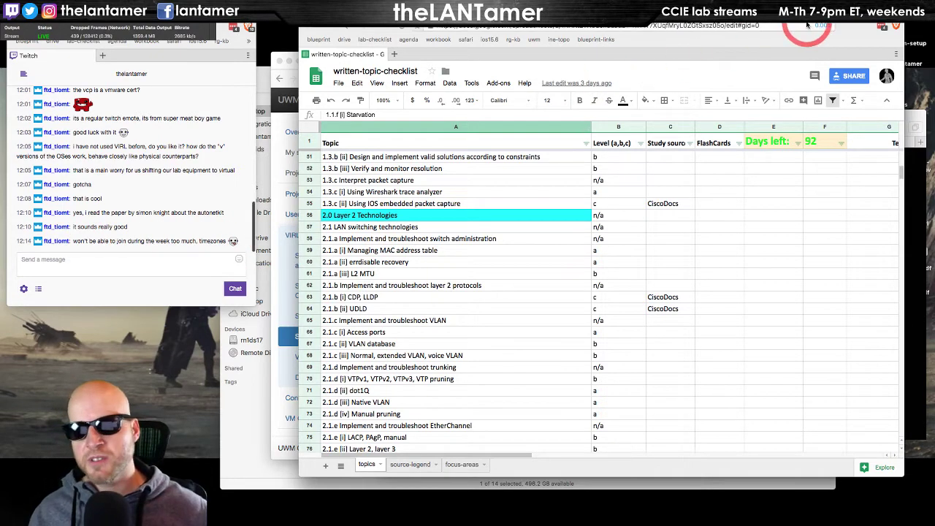
drag(847, 28, 851, 30)
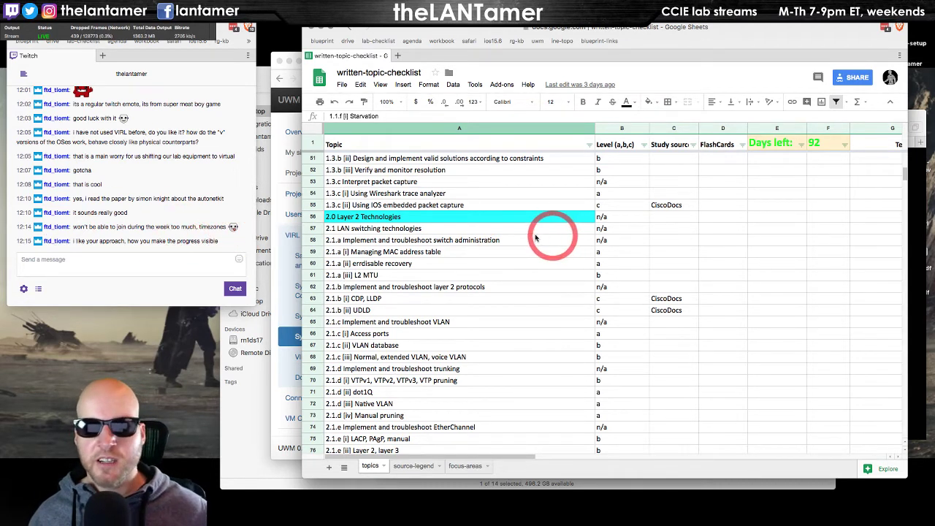
click(387, 217)
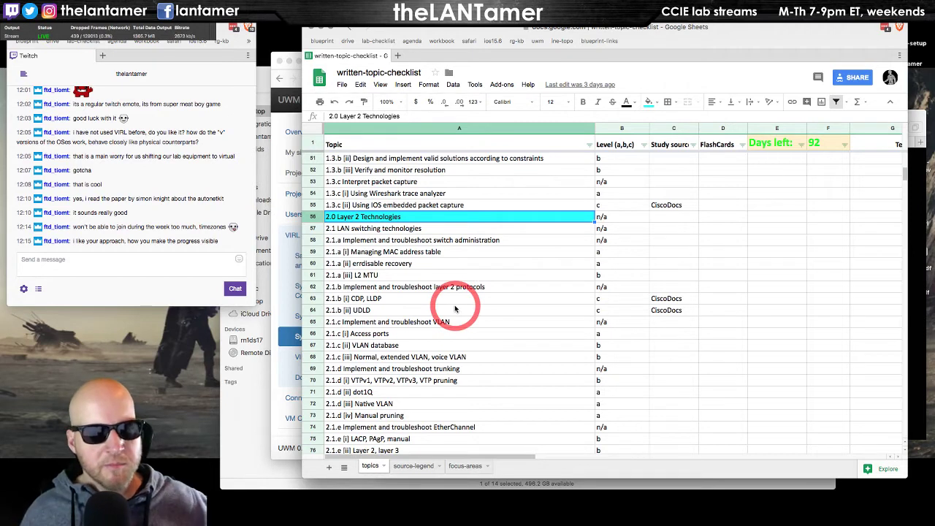
click(401, 232)
click(398, 217)
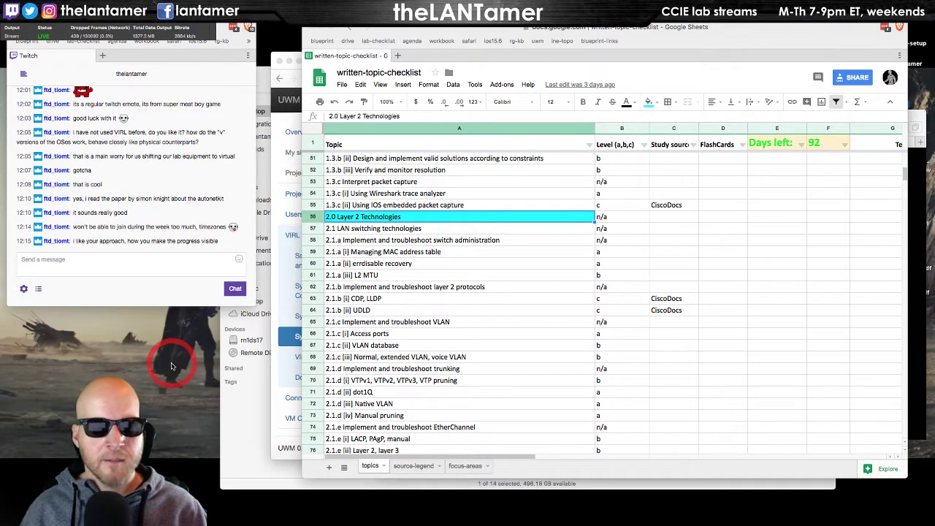
Open a new Finder window on the Desktop folder and move it higher on the screen.
key(super+n)
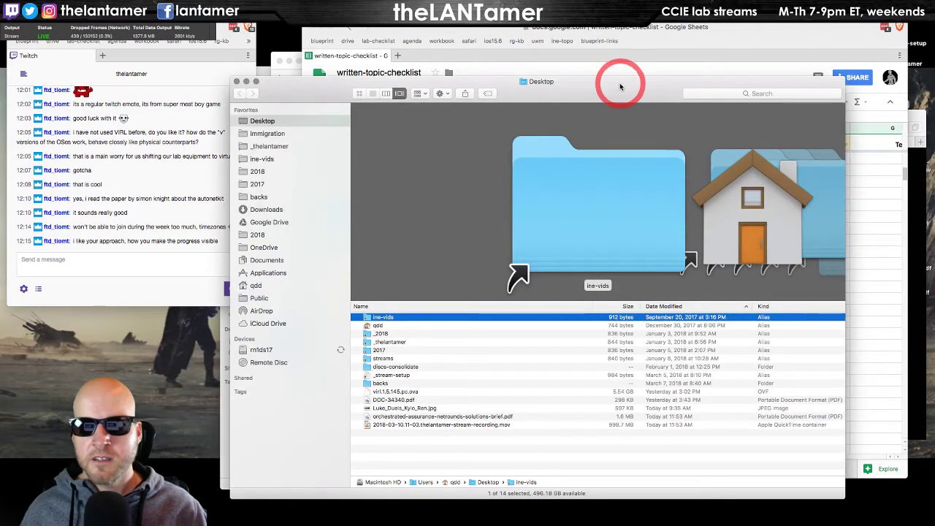
drag(621, 74, 670, 37)
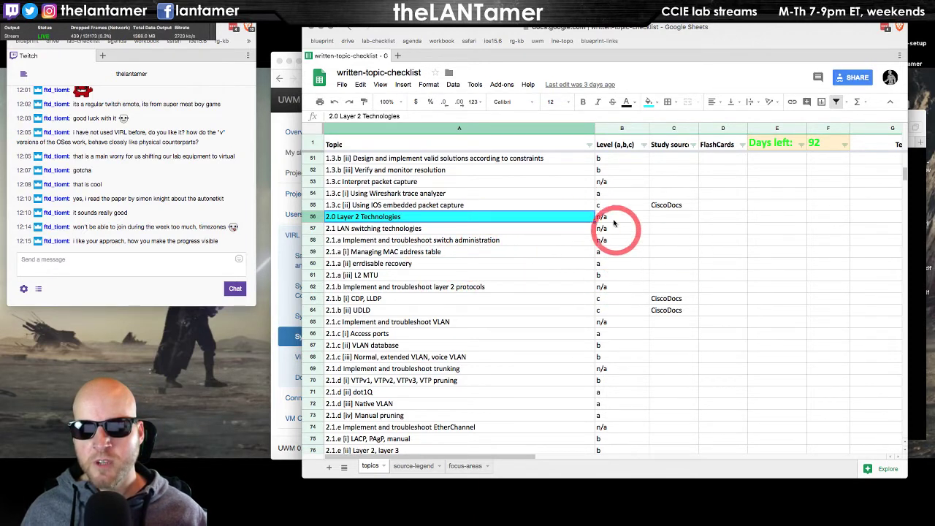
Clear the INE study source entries for 2.2.a [i] IGMPv1, IGMPv2, IGMPv3 through 2.2.b Explain MLD, rows 97 to 102.
scroll(503, 272, down, 10)
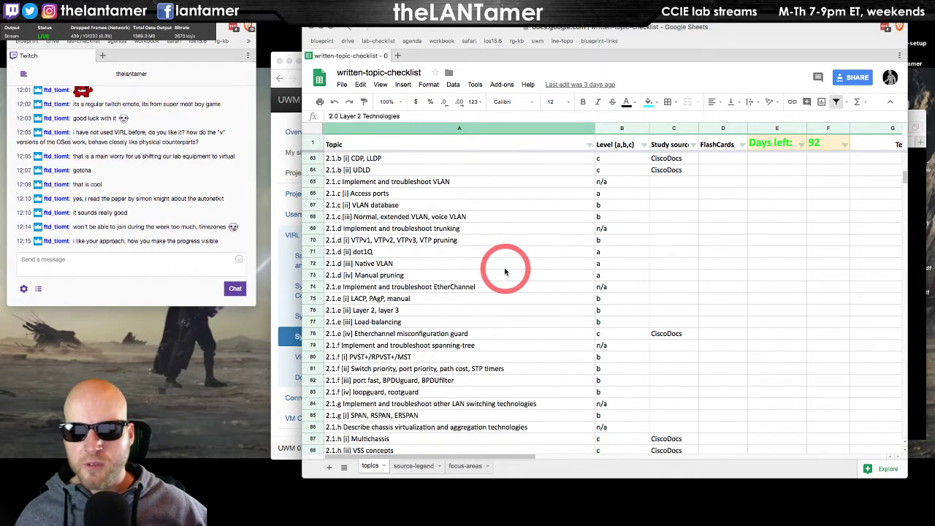
scroll(504, 271, down, 1)
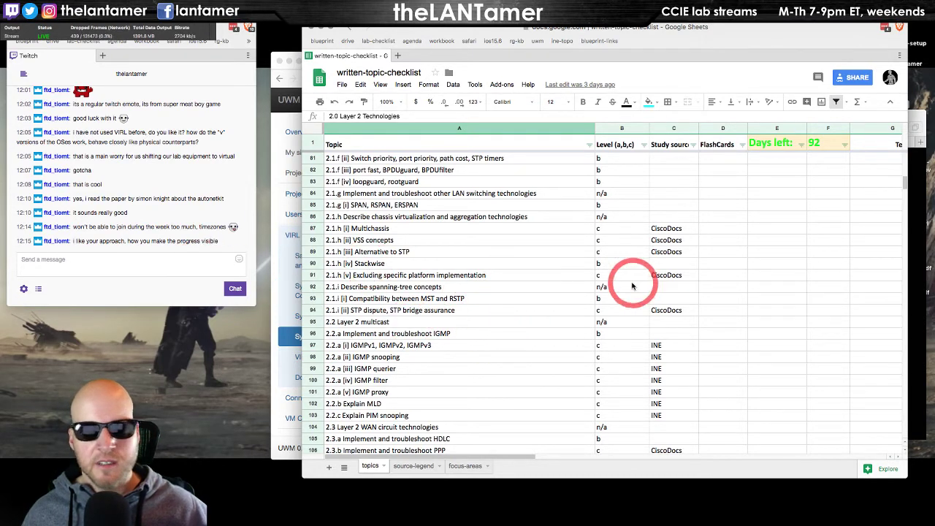
scroll(648, 306, down, 3)
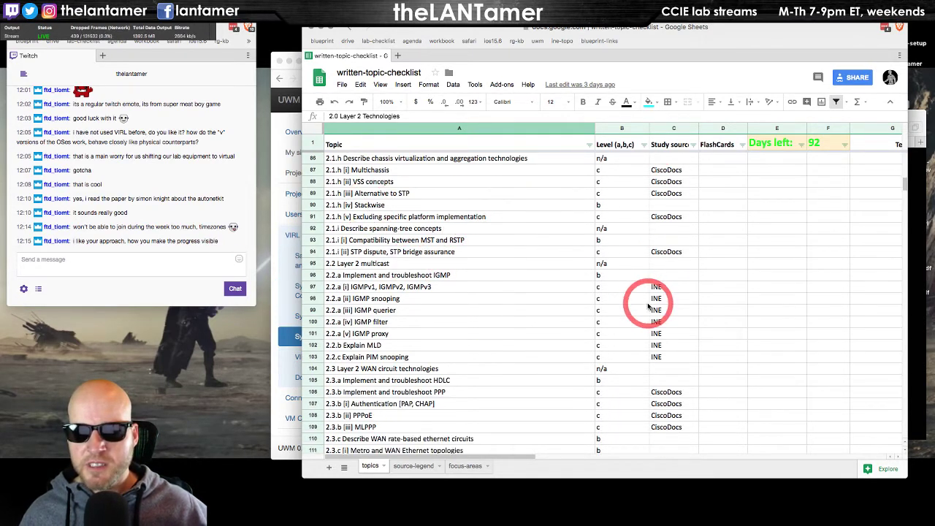
click(657, 287)
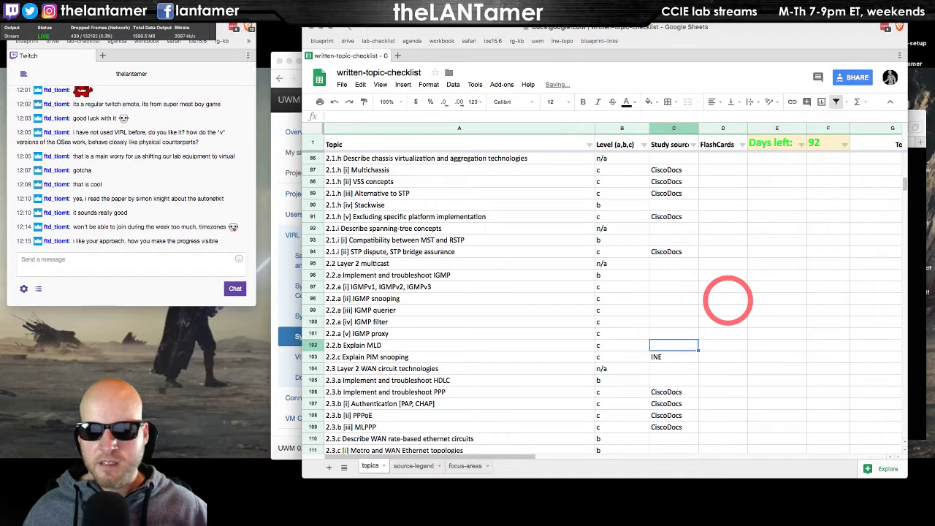
Enter CiscoDocs as the study source for IGMP snooping, querier, filter and proxy in rows 98 to 101.
click(394, 336)
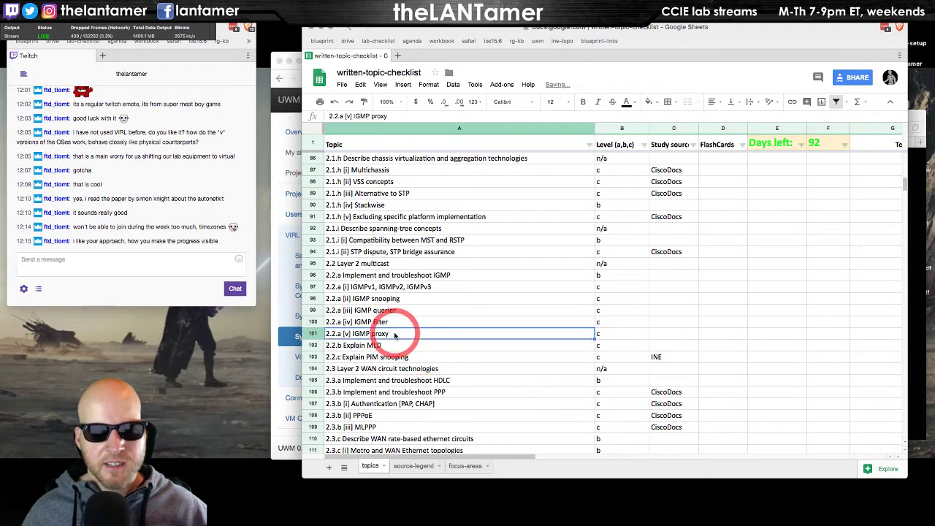
scroll(394, 336, right, 10)
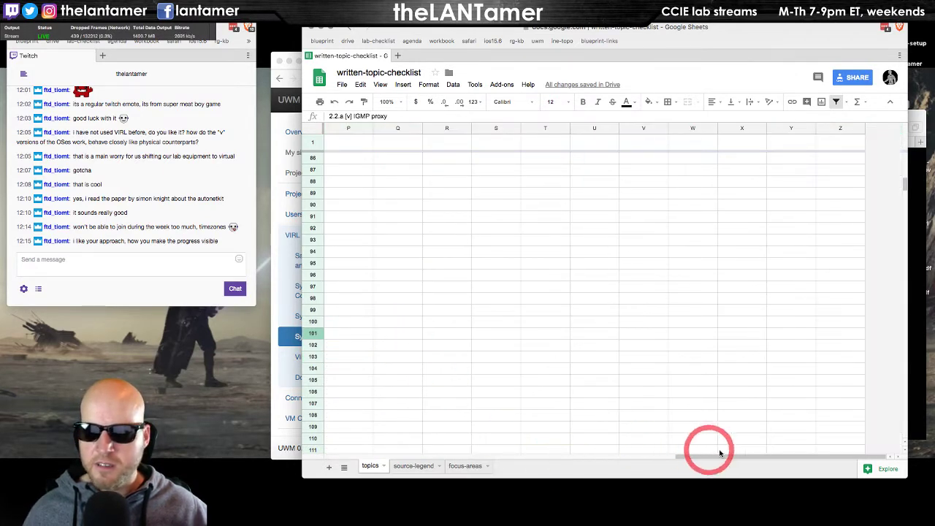
drag(730, 459, 386, 463)
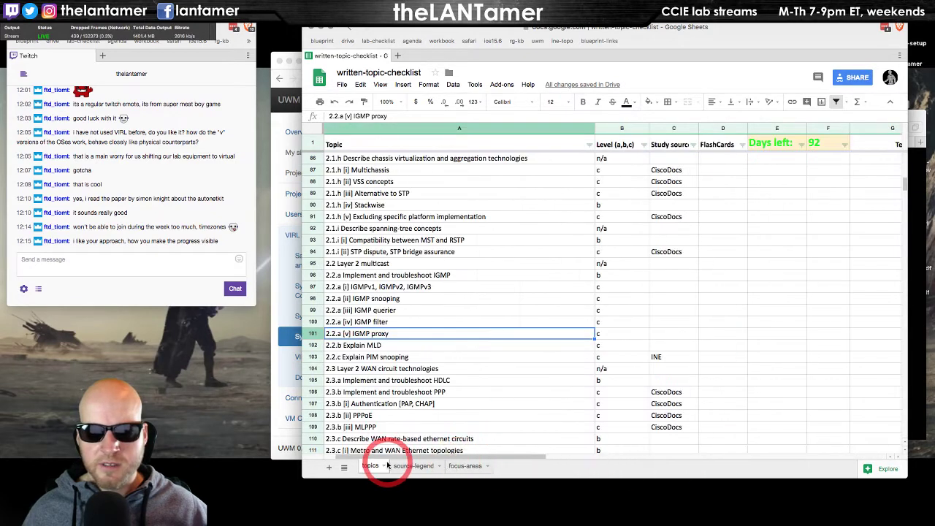
click(395, 299)
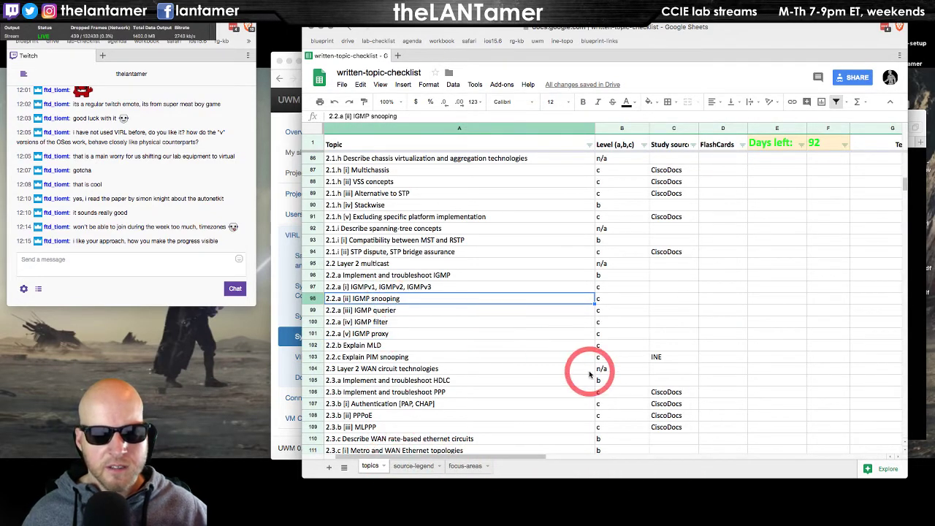
key(Up)
key(Down)
key(Right)
key(Right)
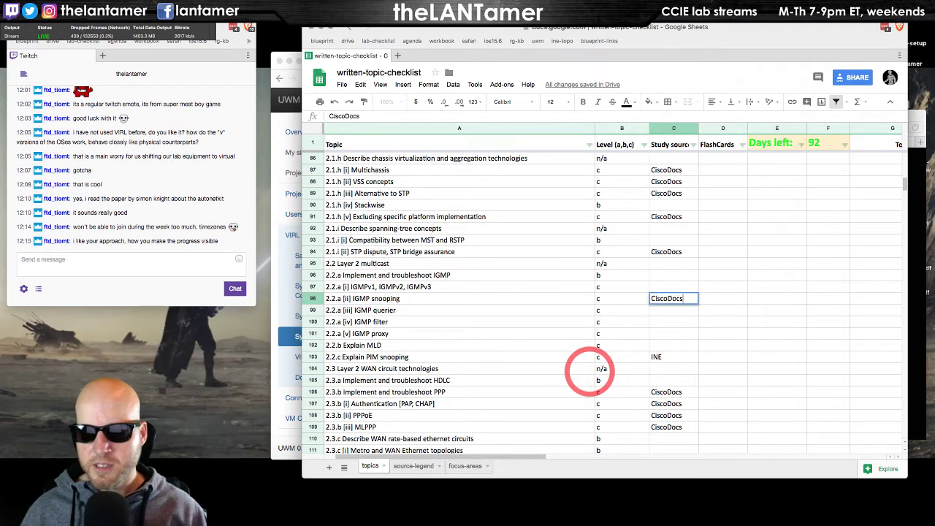
key(Return)
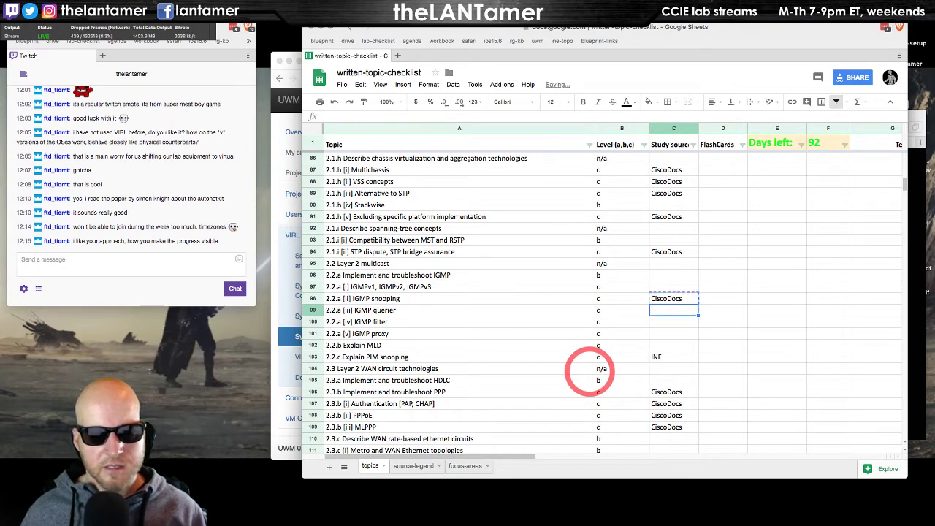
text(CiscoDocs)
key(Down)
key(Left)
key(Left)
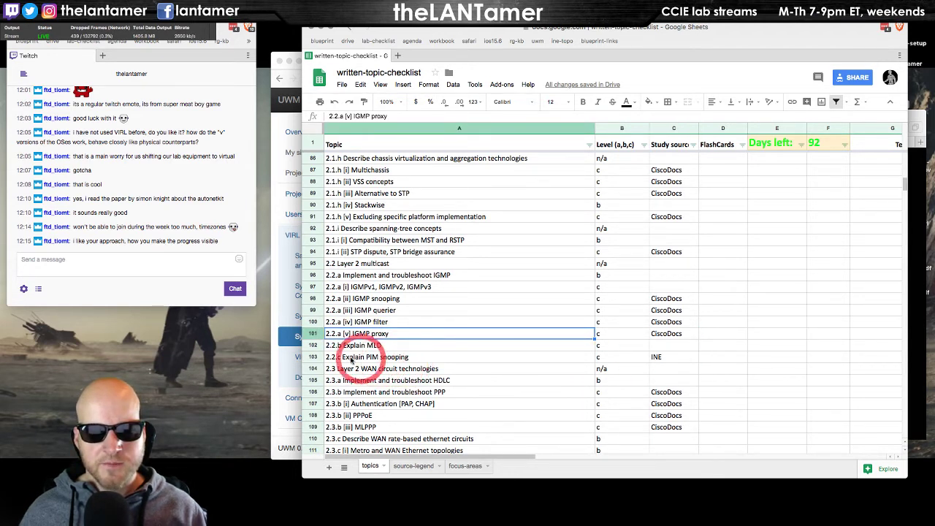
Copy the CiscoDocs study source from the IGMP proxy row to 2.2.c Explain PIM snooping, replacing INE.
click(676, 335)
key(ctrl+c)
click(671, 357)
key(ctrl+v)
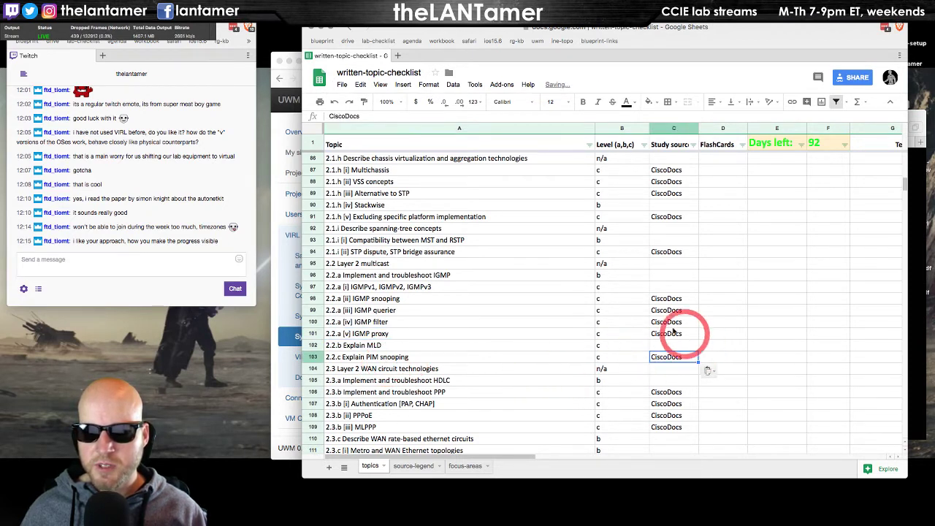
Clear the INE study source entries for 3.2.b [ii] Static RP, auto-RP, BSR through 3.2.c [i] Intra-domain MSDP, rows 134 to 140.
scroll(616, 358, down, 8)
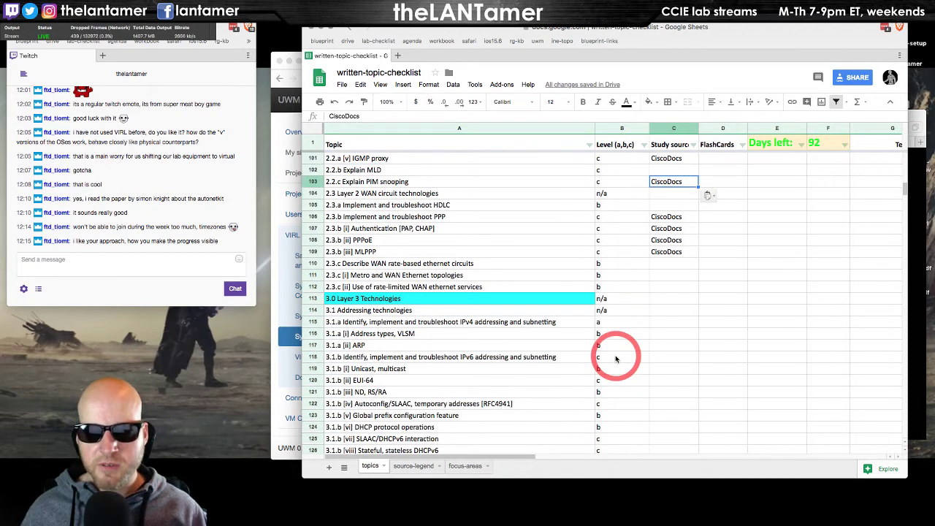
scroll(616, 358, down, 4)
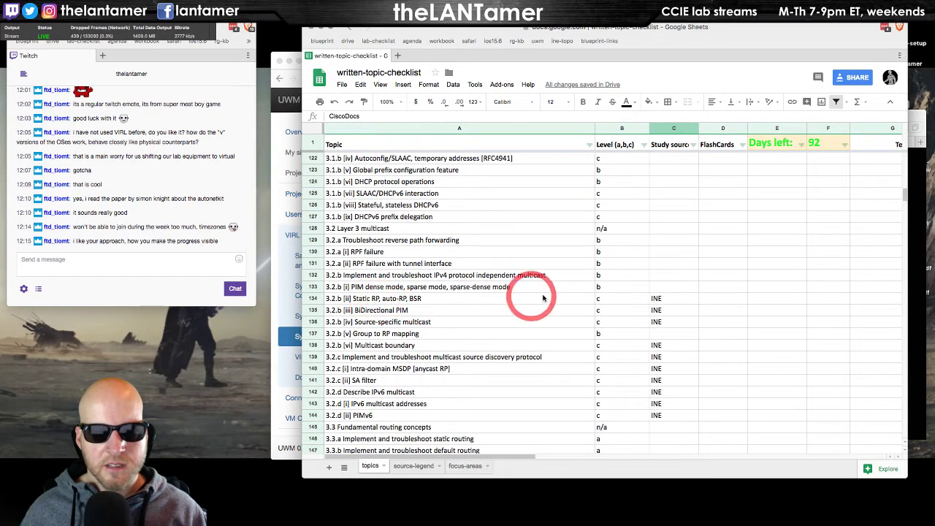
click(453, 298)
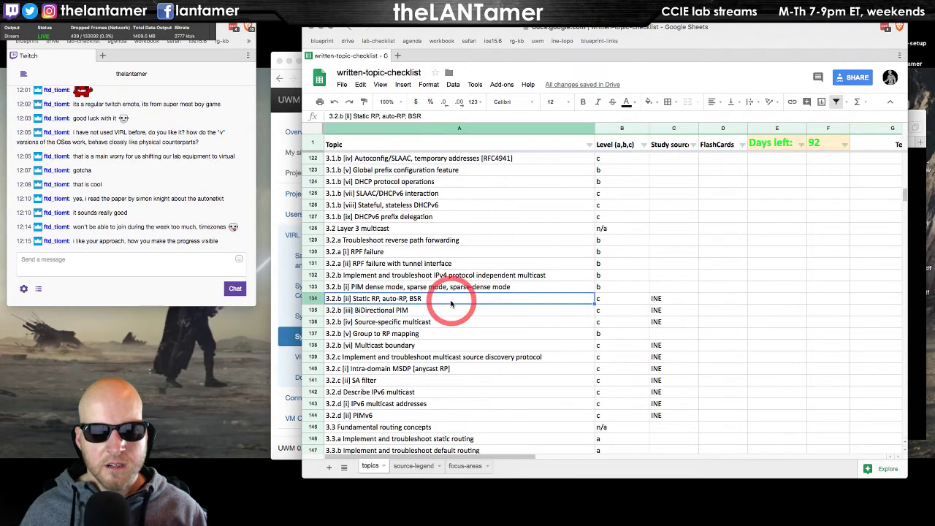
click(667, 299)
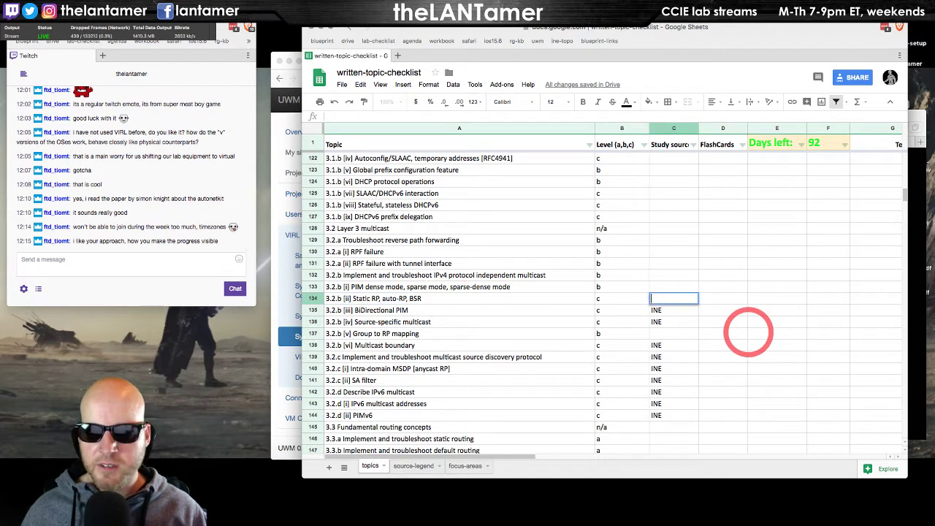
key(Return)
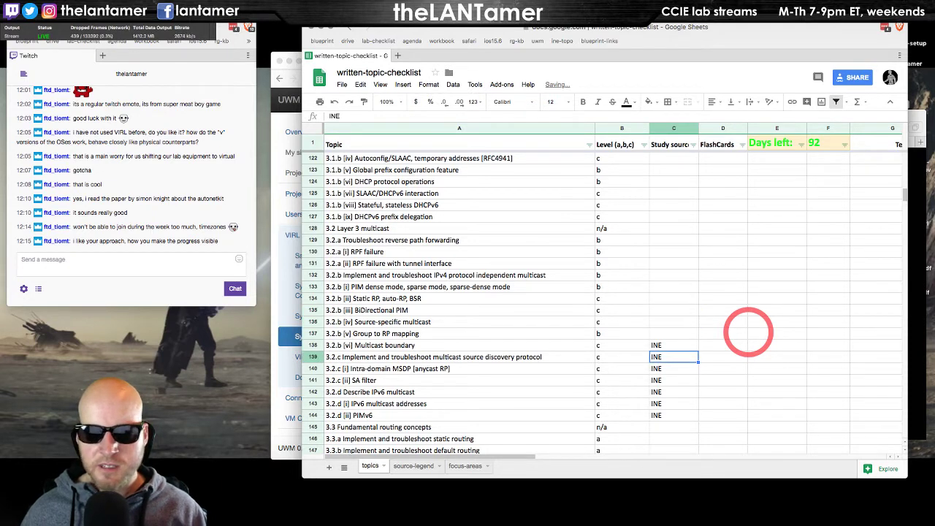
key(Up)
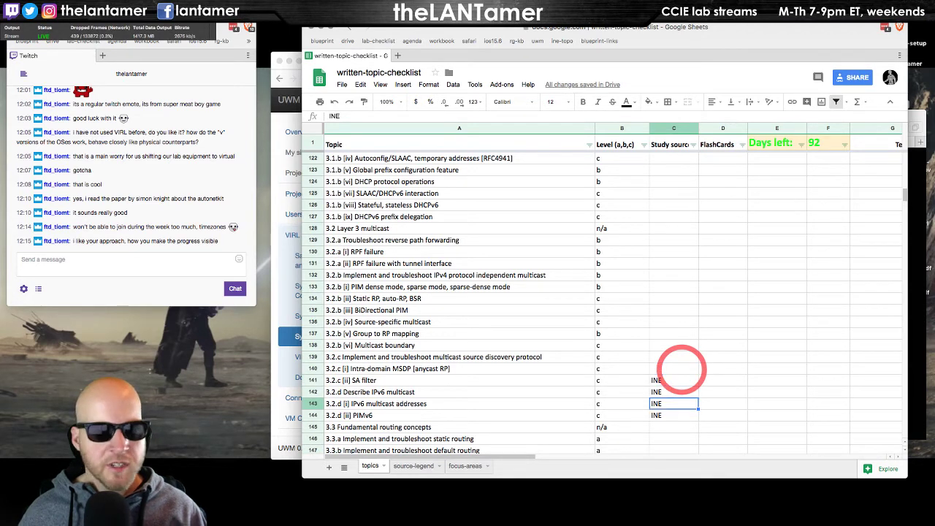
Enter CiscoDocs as the study source for SA filter, Describe IPv6 multicast and IPv6 multicast addresses in rows 141 to 143.
key(Down)
key(Down)
key(Down)
key(Down)
key(Down)
key(Down)
key(Down)
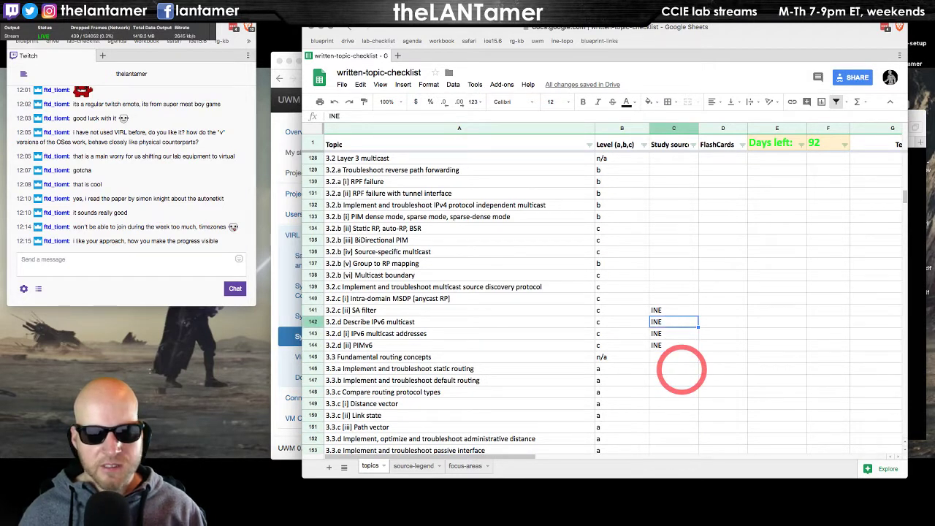
text(CiscoD)
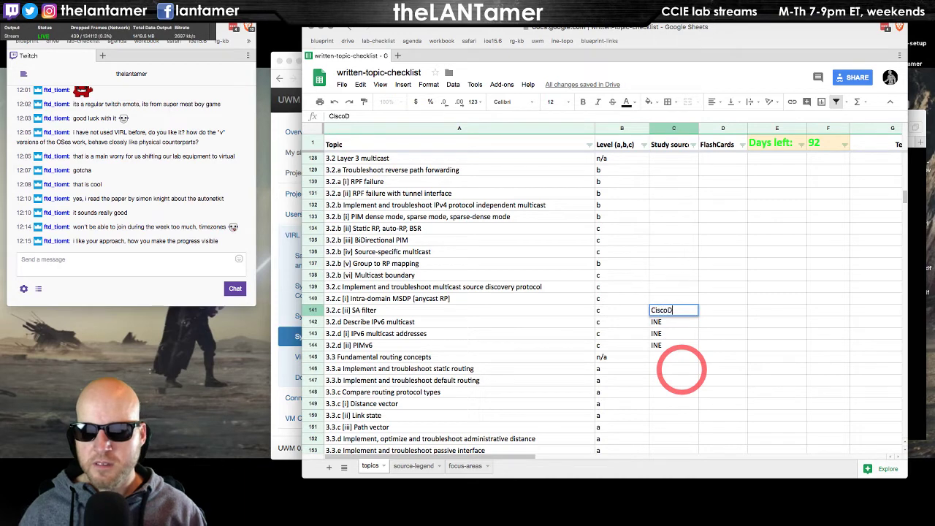
text(ocs)
key(Return)
text(C)
key(Return)
text(C)
key(Return)
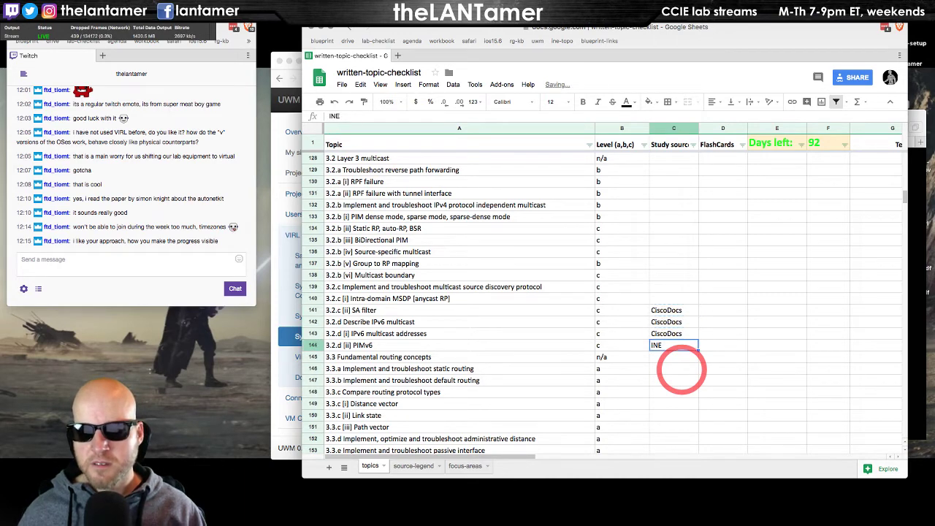
Copy the CiscoDocs study source from the 3.6.f GTSM row to the 3.6.g entries marked INE in rows 229 to 233.
scroll(682, 376, down, 10)
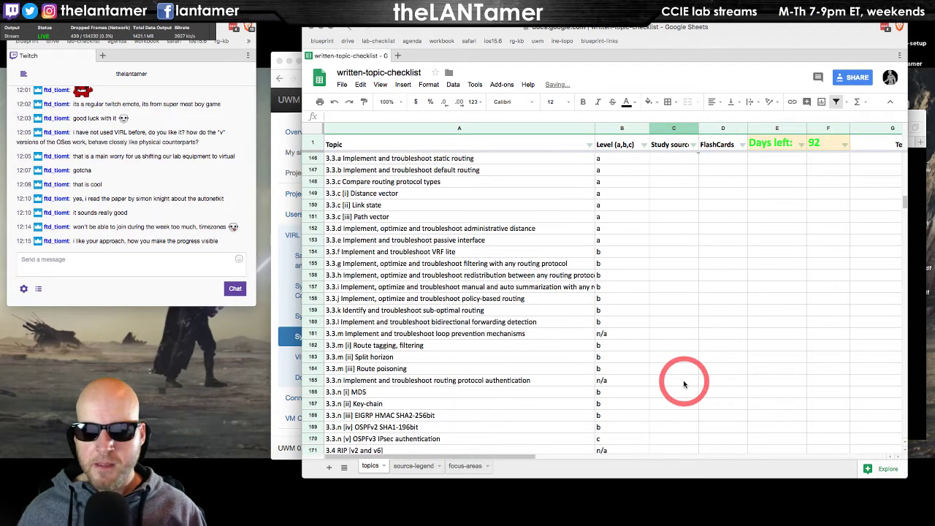
scroll(684, 384, down, 3)
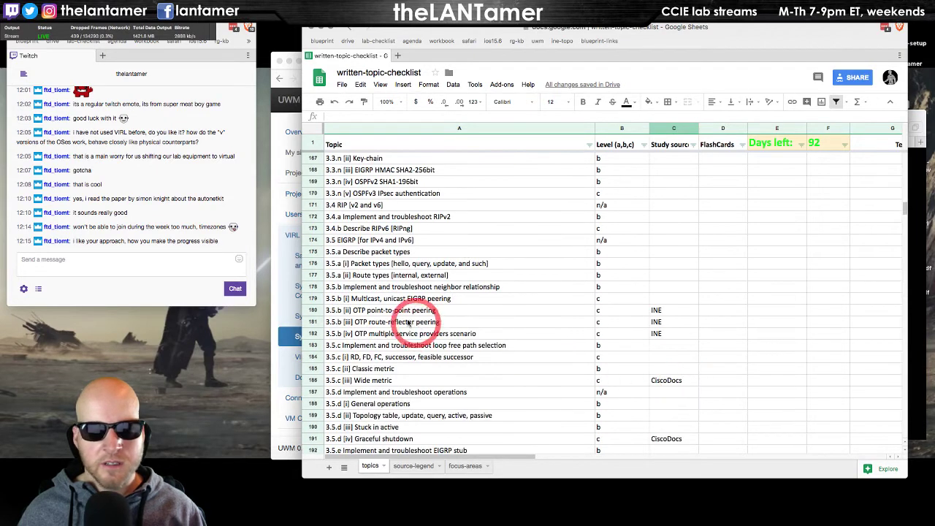
scroll(720, 369, down, 9)
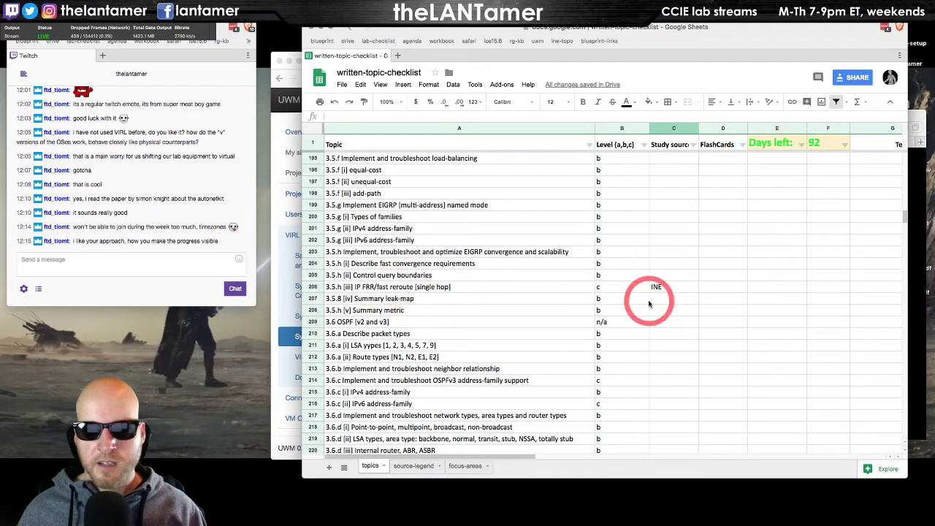
scroll(668, 316, down, 2)
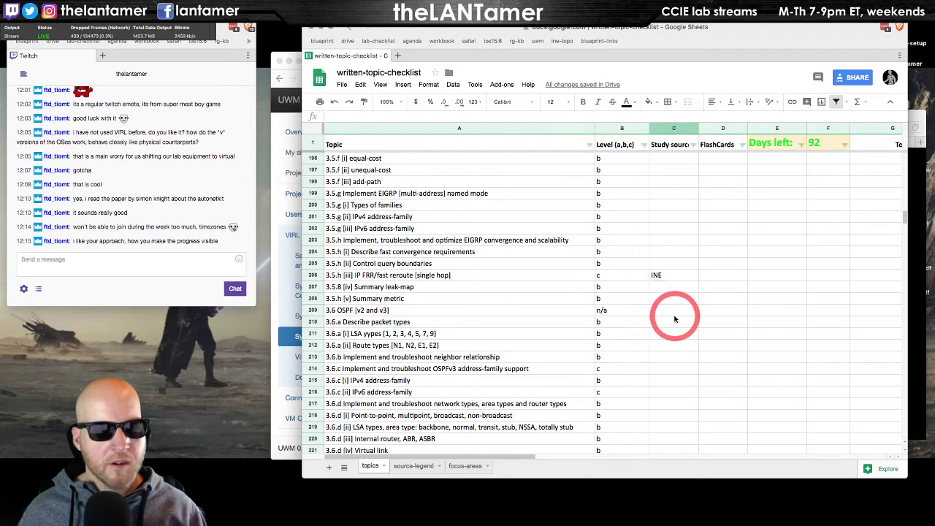
scroll(675, 320, down, 6)
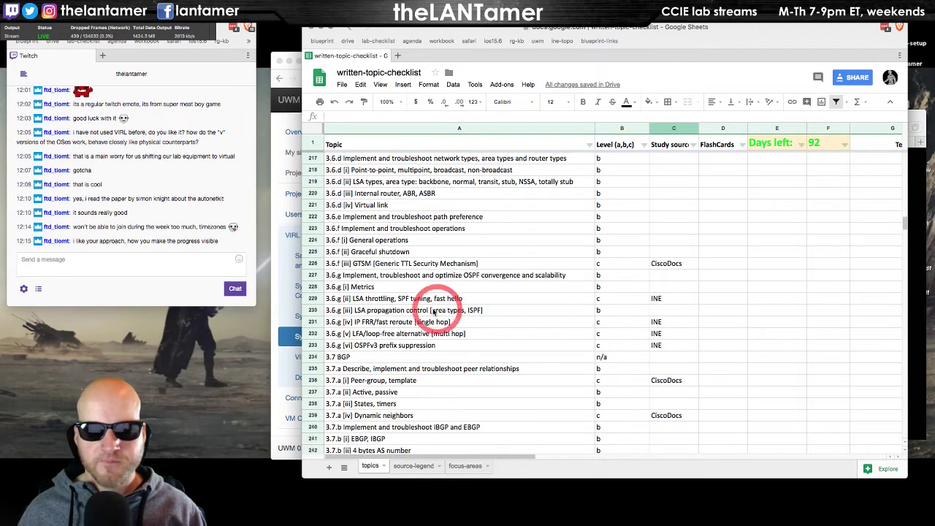
click(650, 300)
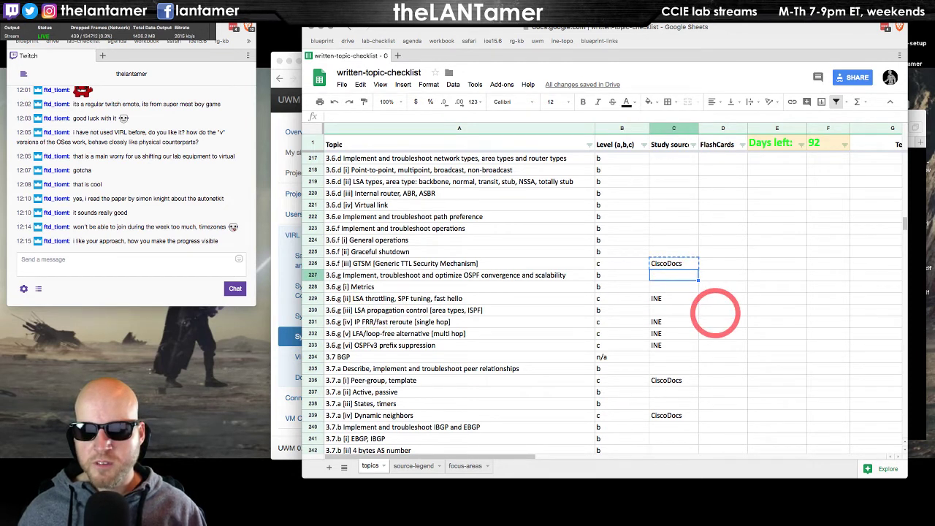
key(ctrl+v)
key(Down)
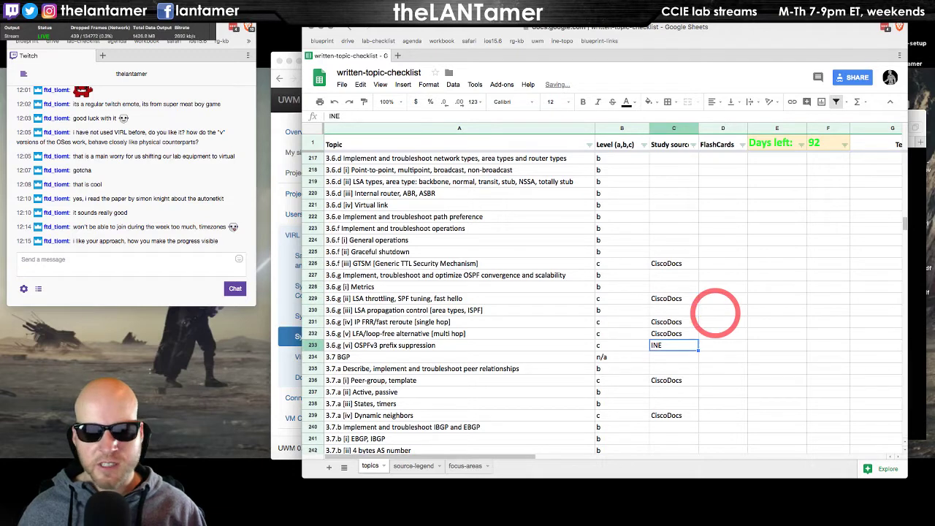
Clear the INE study source for 4.2.b Describe GET VPN in row 313.
scroll(713, 329, down, 8)
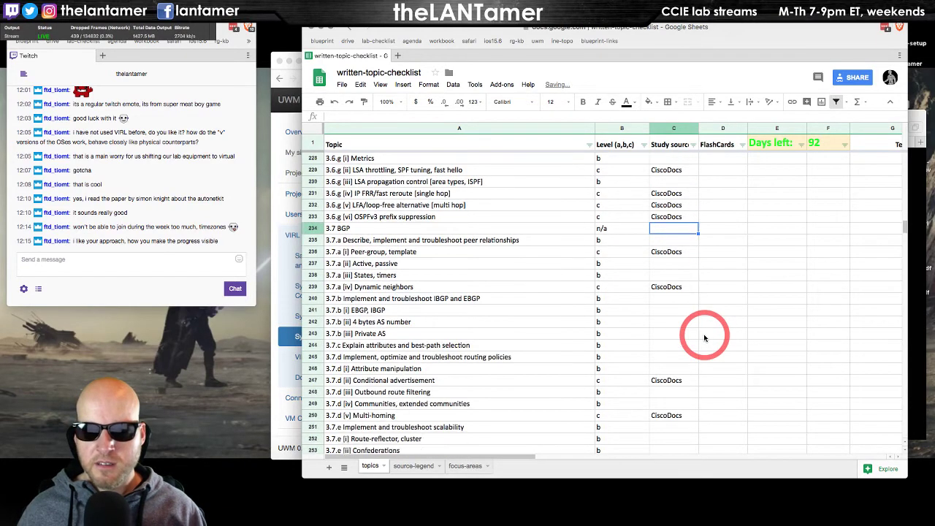
scroll(705, 337, down, 20)
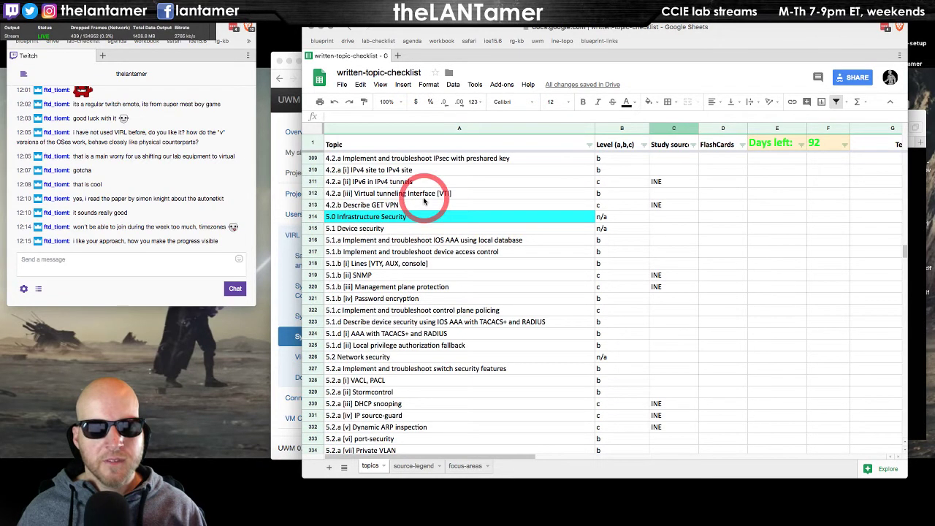
scroll(412, 201, up, 1)
click(652, 193)
key(ctrl+c)
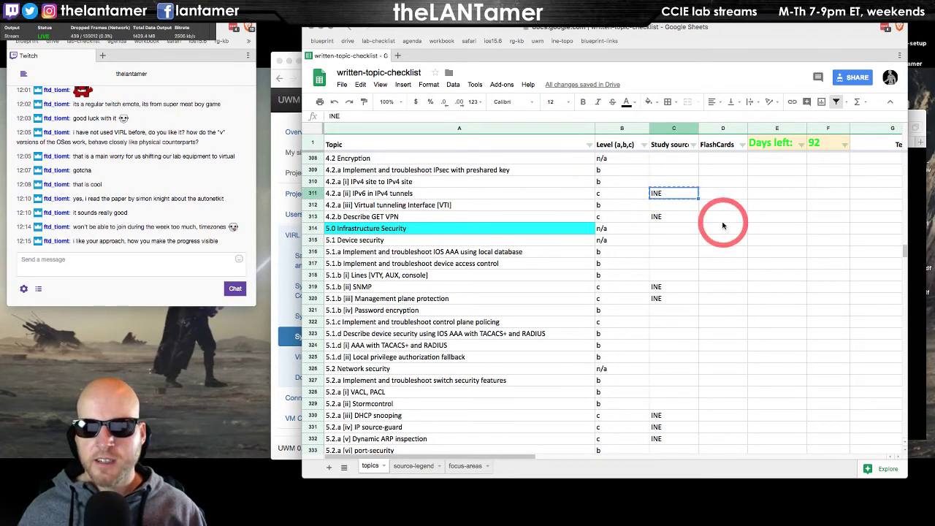
scroll(721, 226, up, 4)
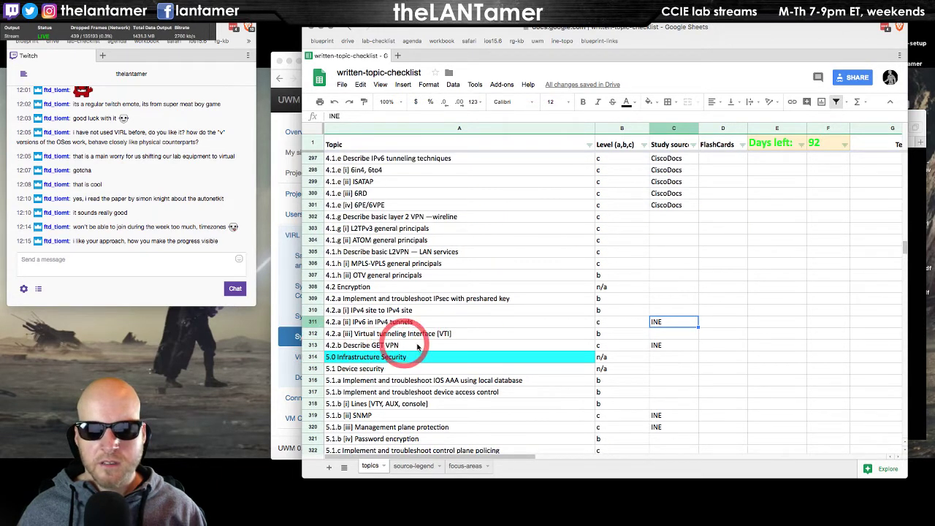
click(679, 348)
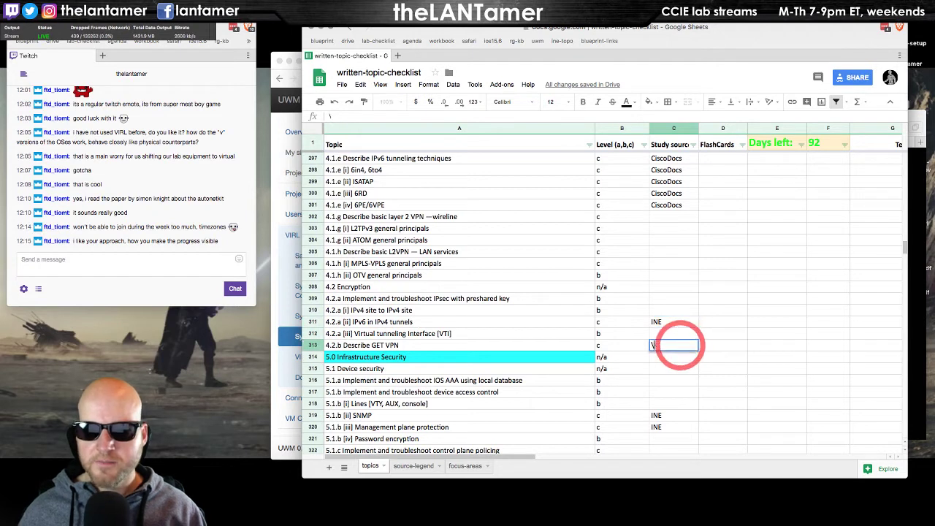
key(Return)
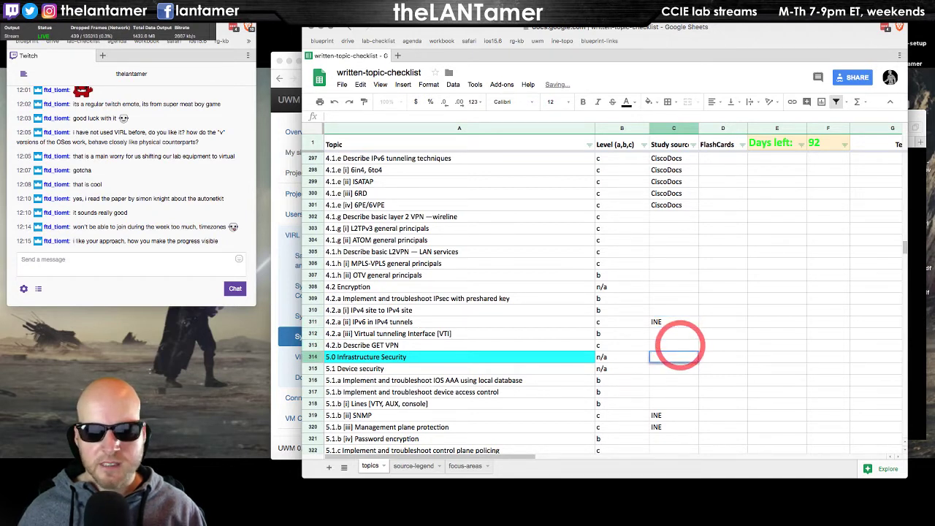
key(Return)
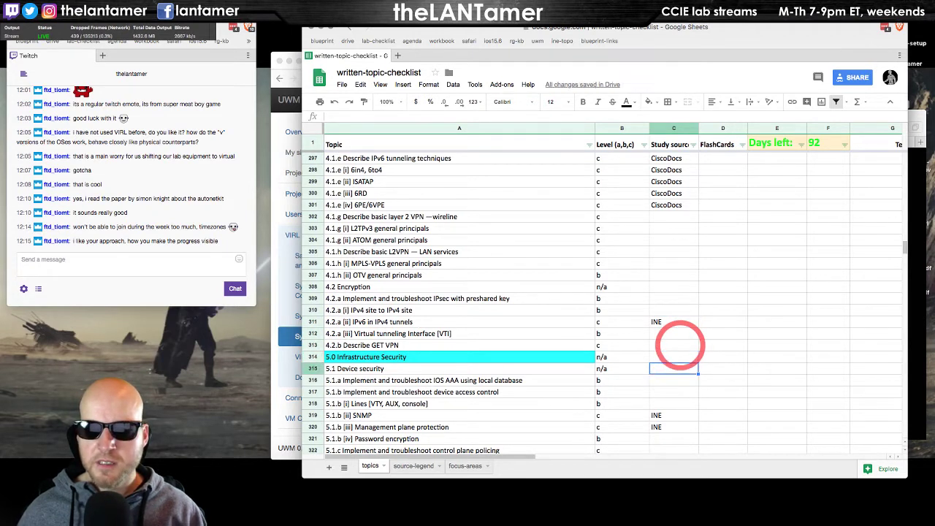
Copy the CiscoDocs study source from the 6PE/6VPE row to 4.2.a [ii] IPv6 in IPv4 tunnels, replacing INE.
click(669, 206)
drag(668, 207, 715, 330)
scroll(716, 382, down, 3)
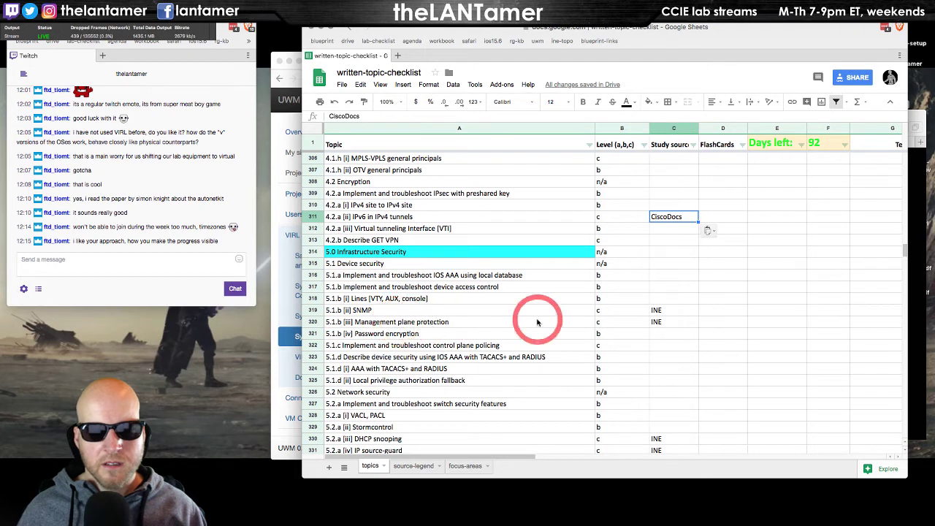
Clear the INE study source entries for DHCP snooping, IP source-guard and Dynamic ARP inspection in rows 330 to 332.
scroll(538, 322, down, 2)
scroll(620, 325, down, 3)
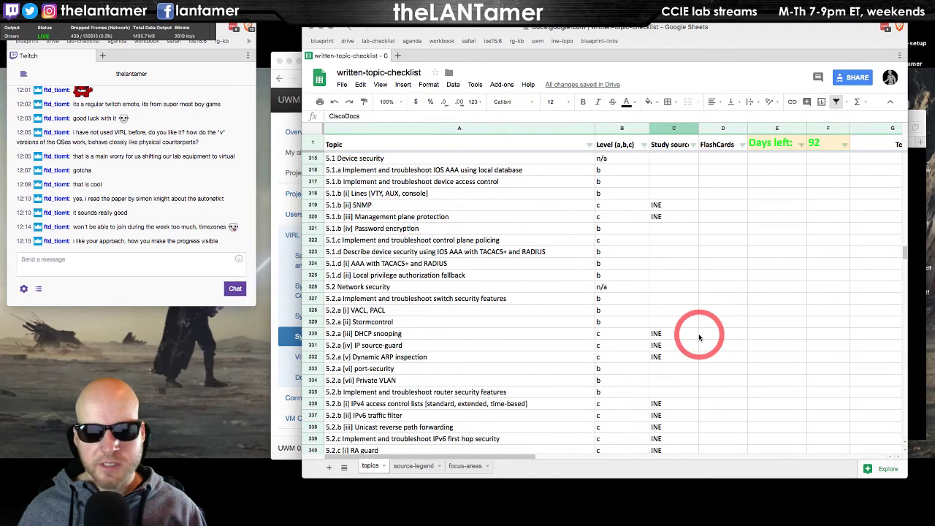
click(662, 310)
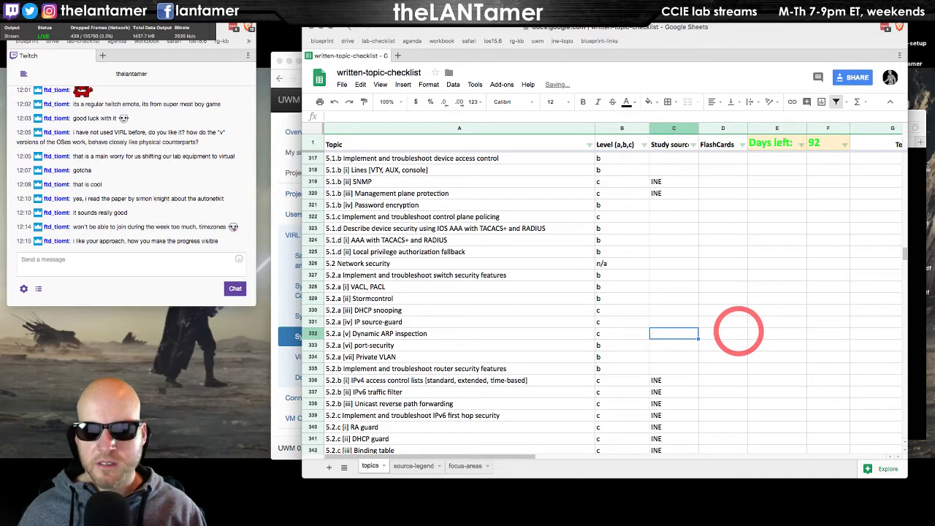
scroll(734, 336, down, 2)
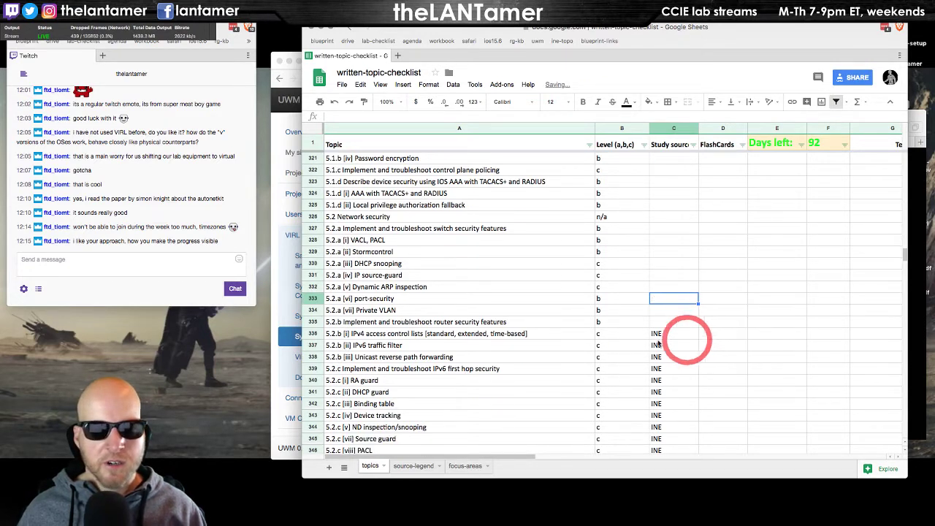
Switch to the UWM System Upgrade page and check the latest entries at the end of the upgrade log.
click(292, 56)
scroll(557, 226, up, 3)
scroll(560, 228, down, 3)
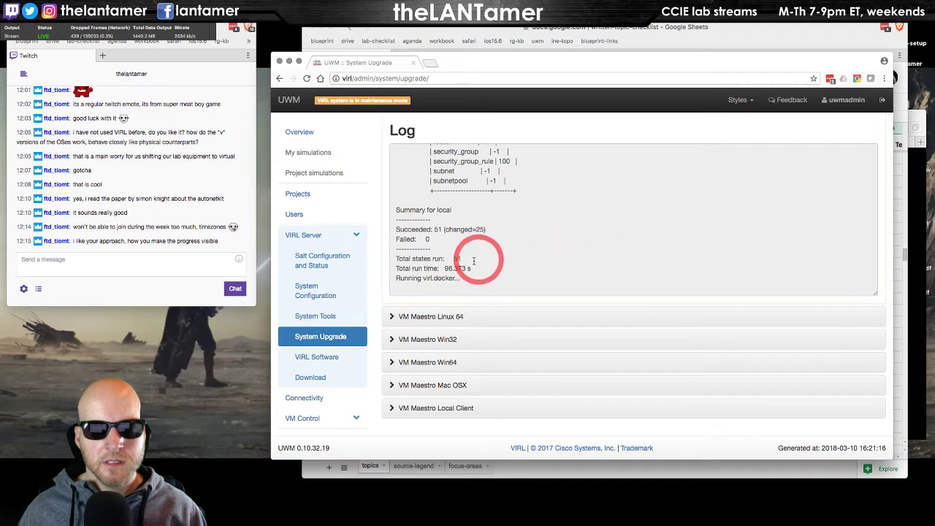
scroll(547, 256, up, 1)
scroll(548, 256, down, 1)
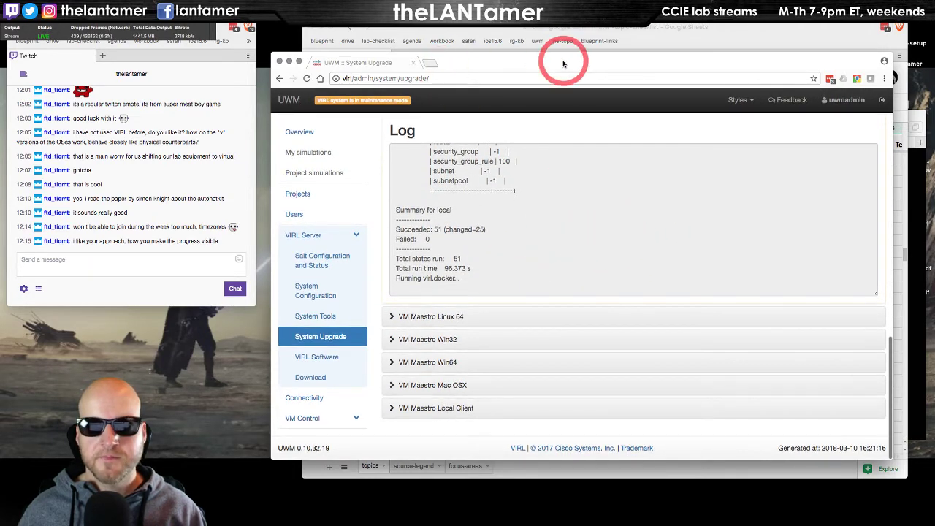
Move the UWM window clear of the checklist and resize the Twitch chat window above it to show the latest messages.
drag(563, 60, 293, 105)
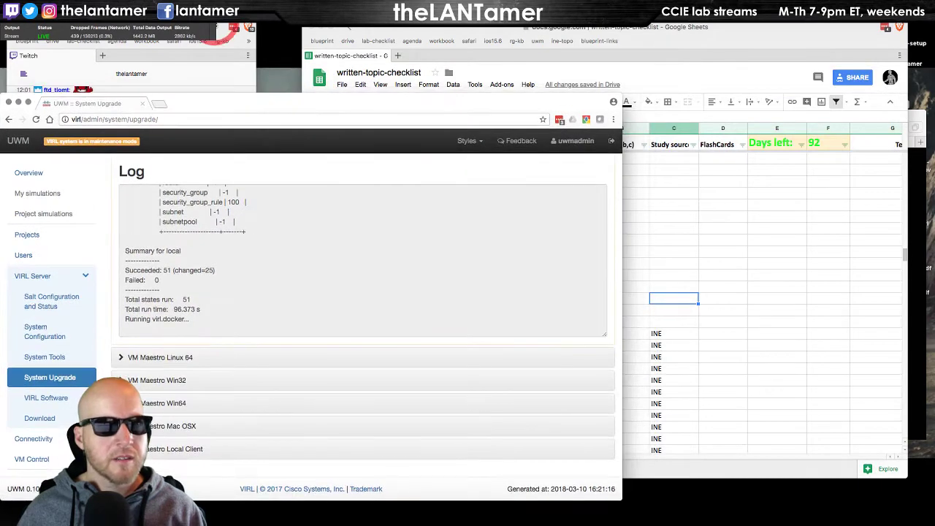
click(225, 34)
drag(155, 287, 163, 150)
drag(380, 100, 361, 207)
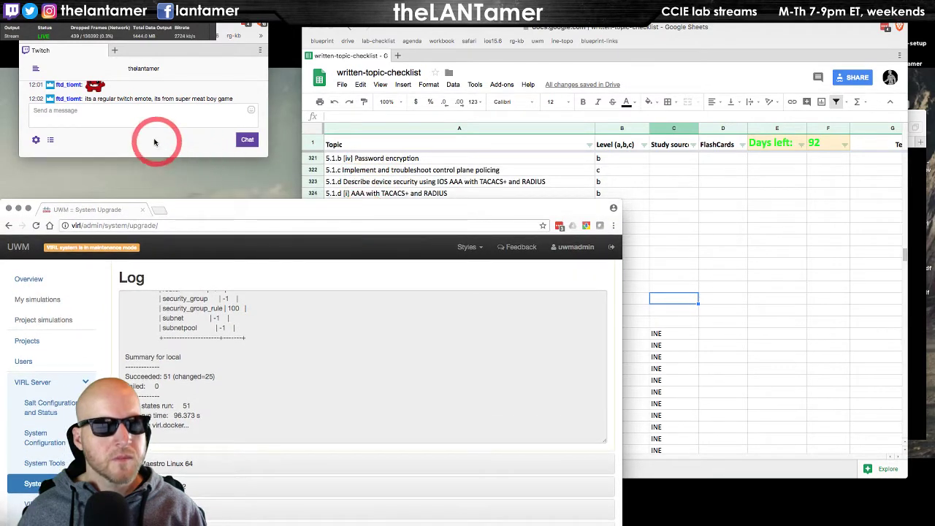
drag(178, 156, 180, 218)
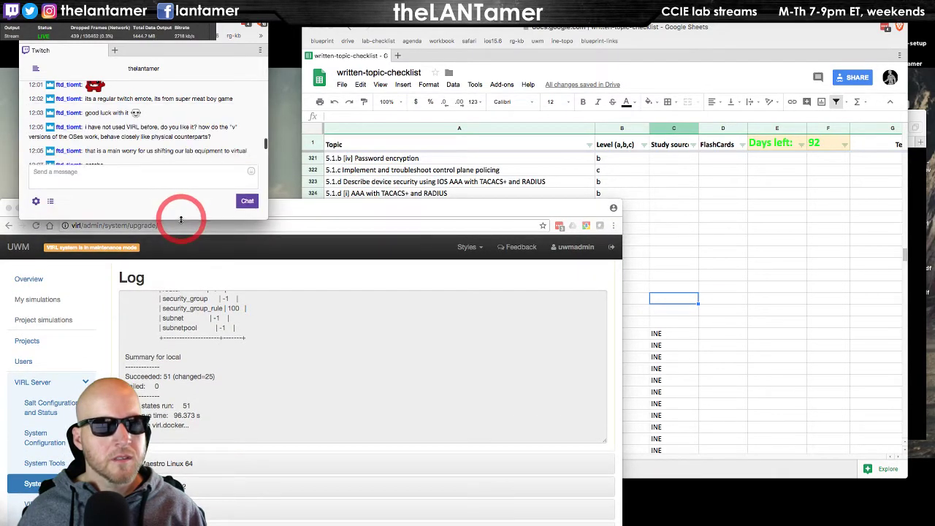
scroll(202, 134, down, 3)
Return to the checklist and clear the INE study sources for 5.2.b IPv4 access control lists and IPv6 traffic filter, rows 336 and 337.
click(676, 224)
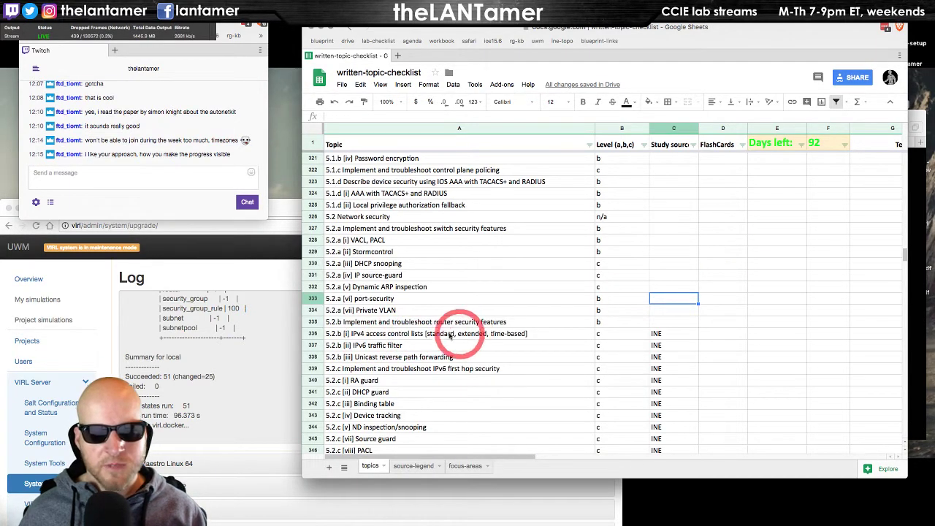
click(661, 334)
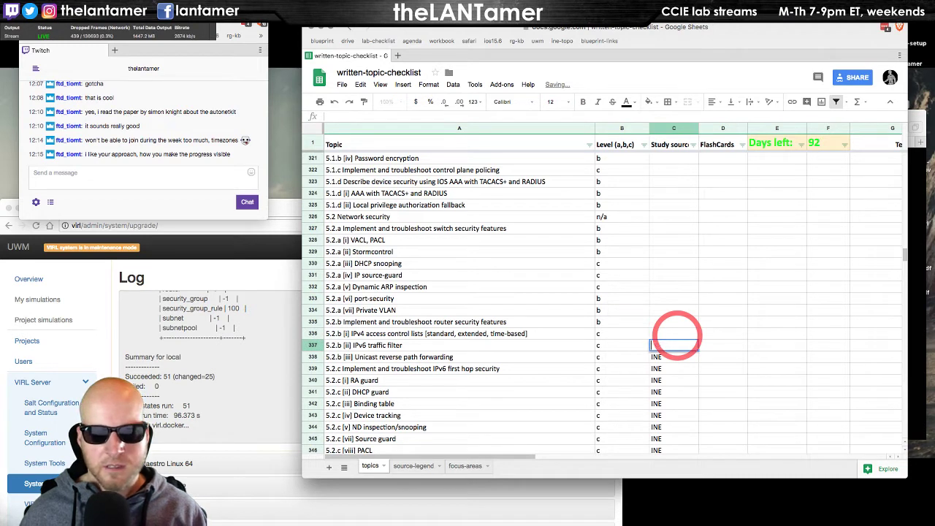
key(Return)
key(Left)
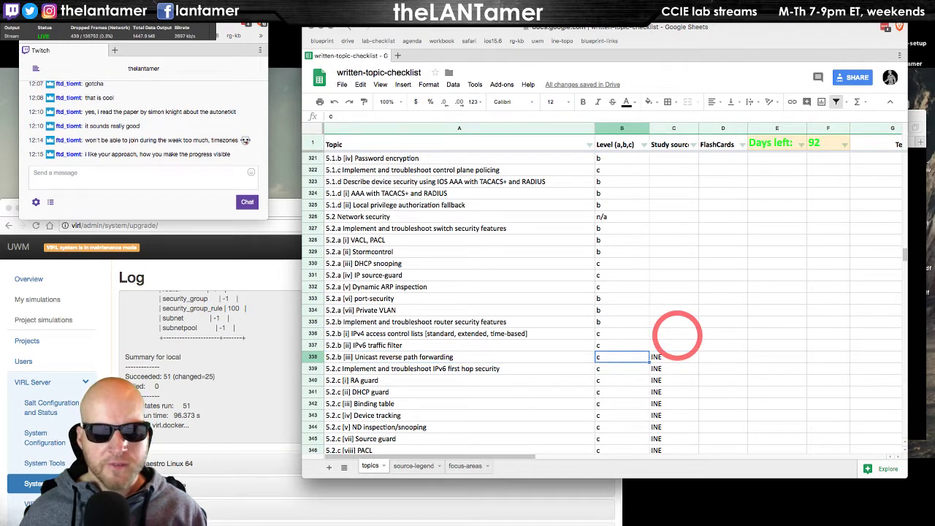
Clear the INE study source entries for 5.2.c IPv6 first hop security through Source guard, rows 339 to 345.
key(Right)
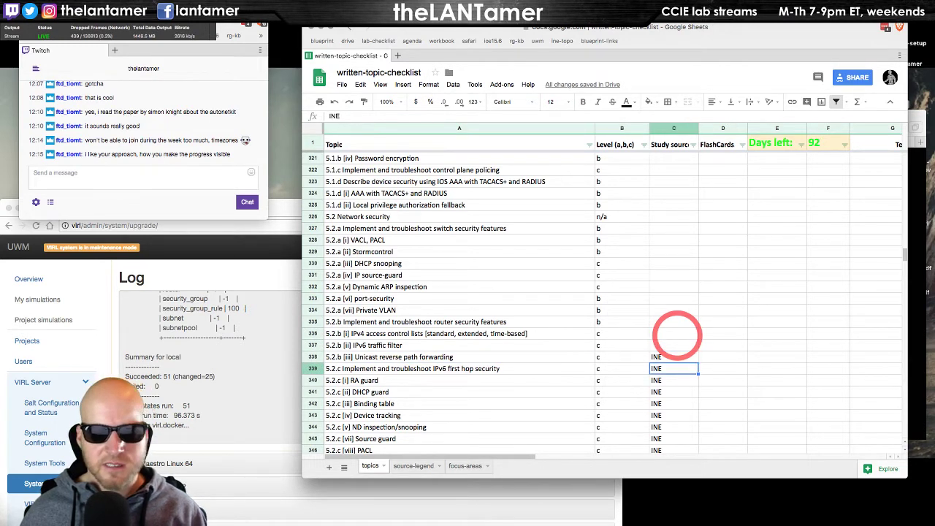
key(Down)
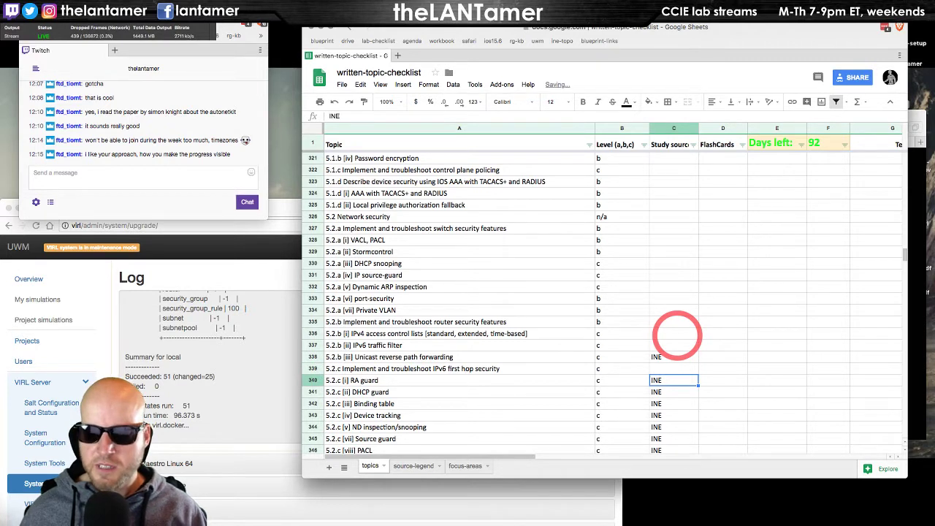
key(Down)
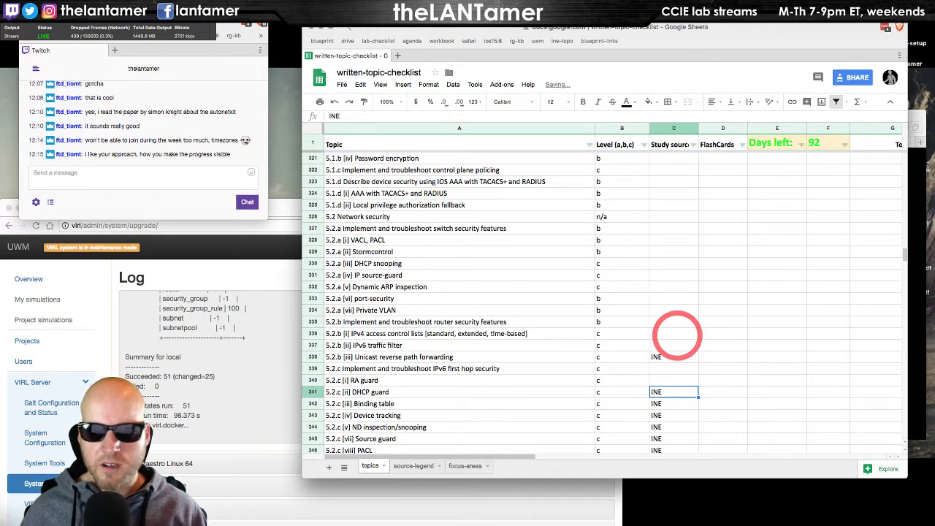
key(Down)
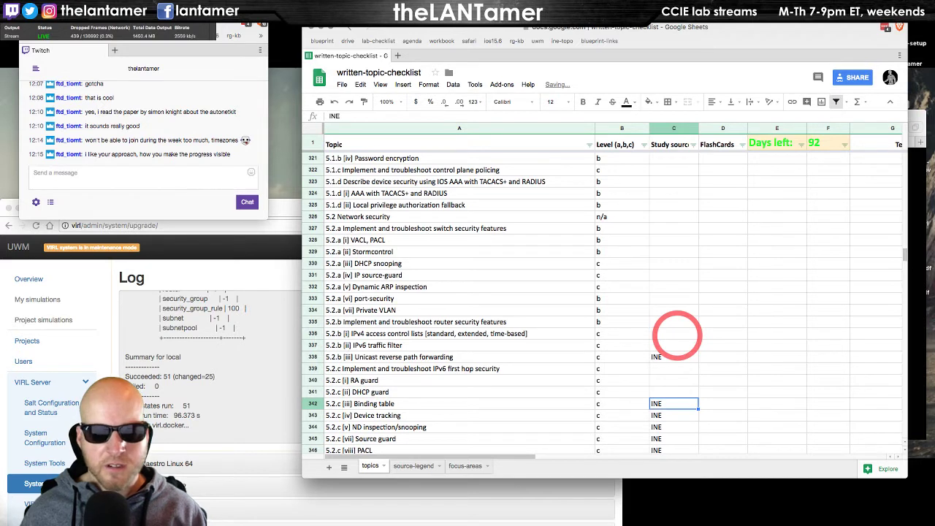
key(Down)
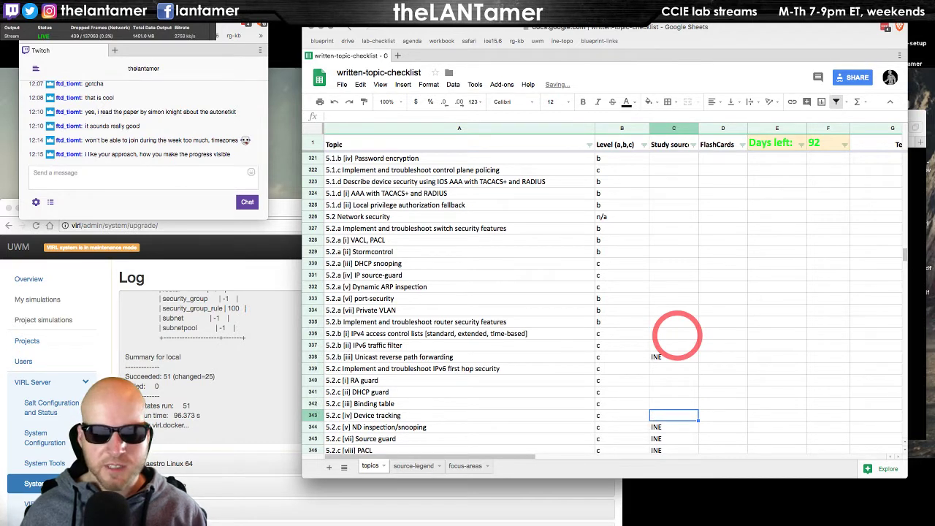
key(Down)
key(Down)
key(Down)
key(Down)
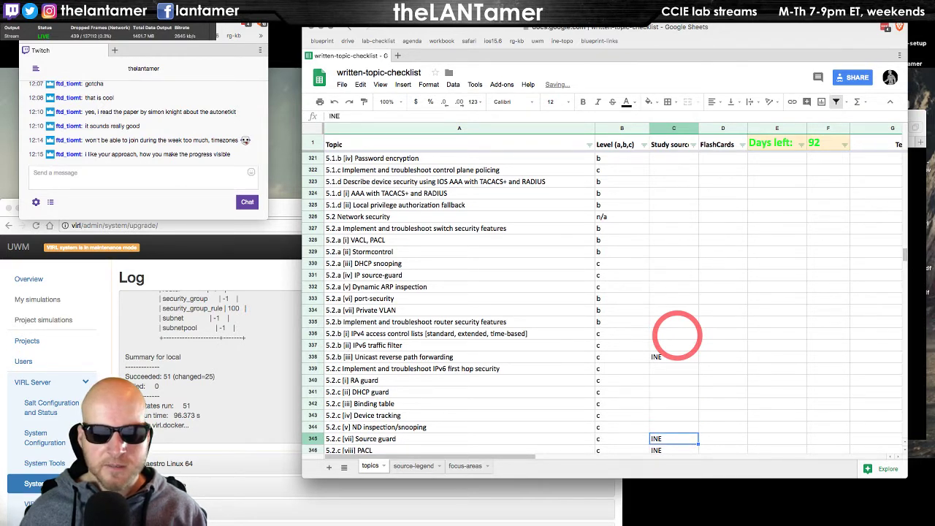
key(Up)
key(Delete)
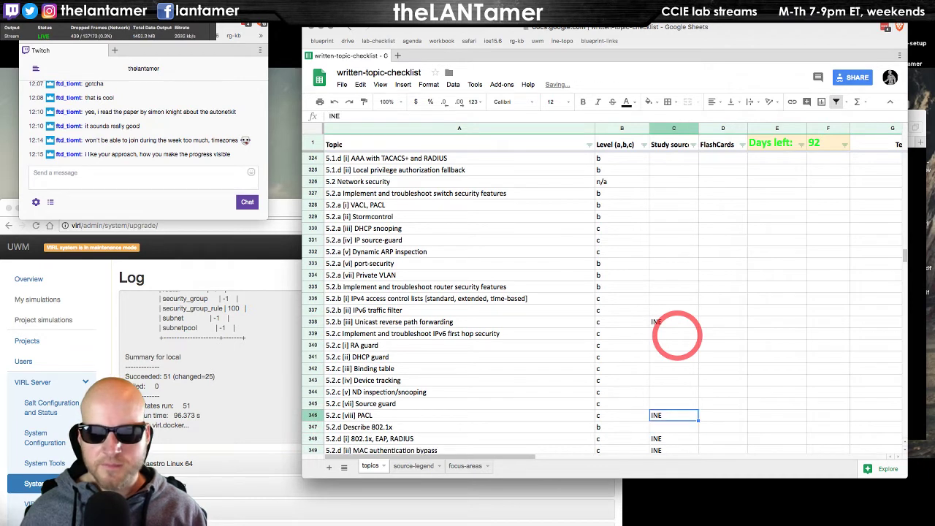
Set the study source of PACL in row 346 to CiscoDocs and copy it to Unicast reverse path forwarding in row 338.
scroll(673, 334, down, 1)
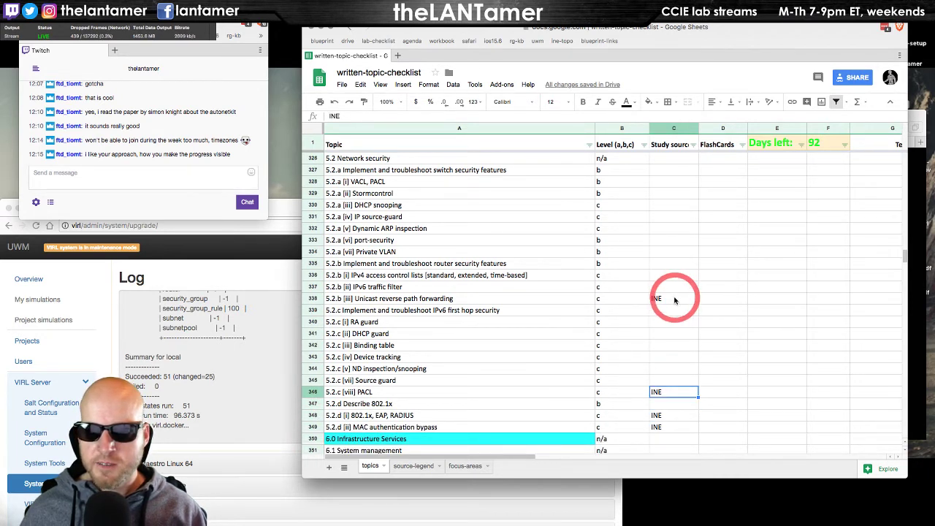
key(Escape)
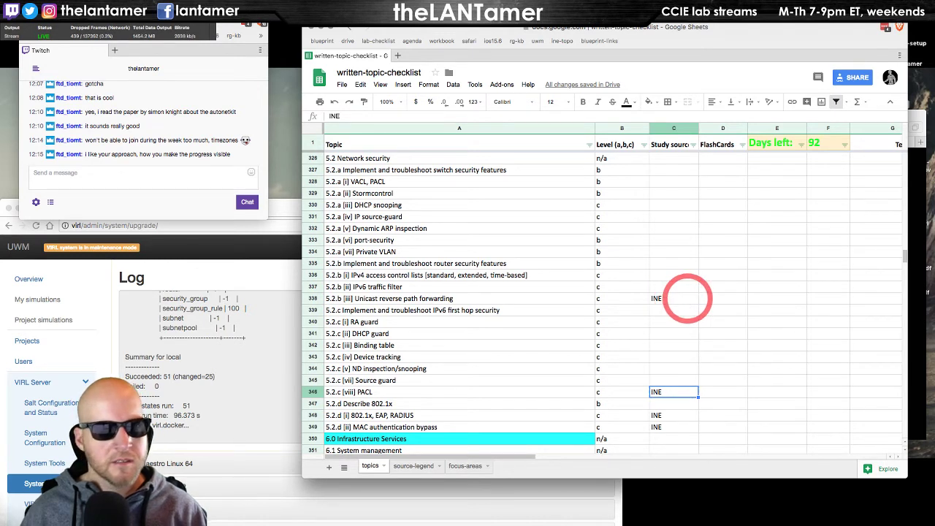
text(CiscoDocs)
key(Return)
key(Up)
key(ctrl+c)
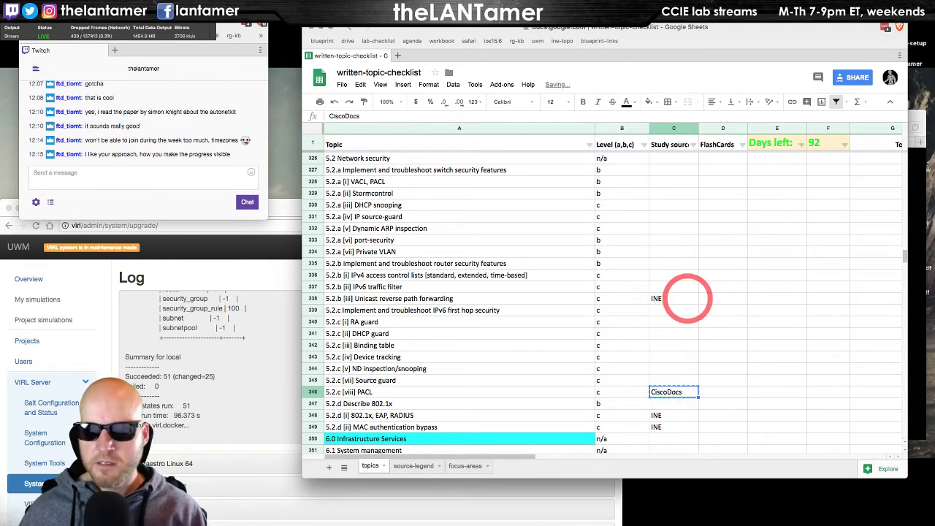
key(Up)
key(Up)
key(Up)
key(Up)
key(Up)
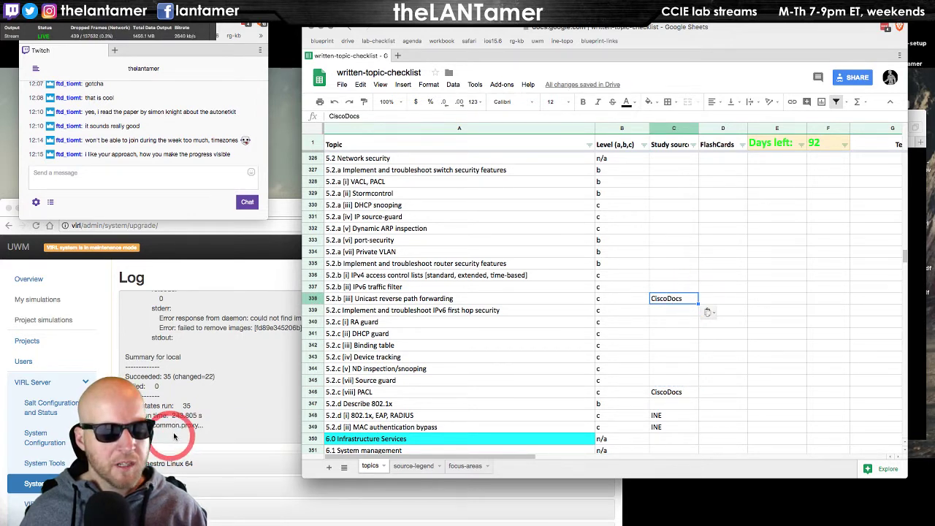
Copy CiscoDocs from PACL to the study sources of 802.1x, EAP, RADIUS and MAC authentication bypass, rows 348 and 349.
click(671, 344)
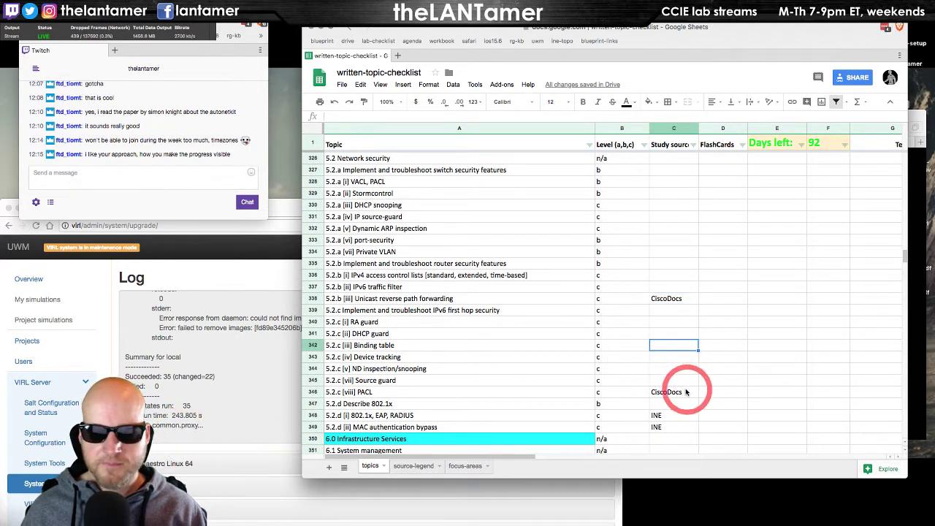
click(686, 392)
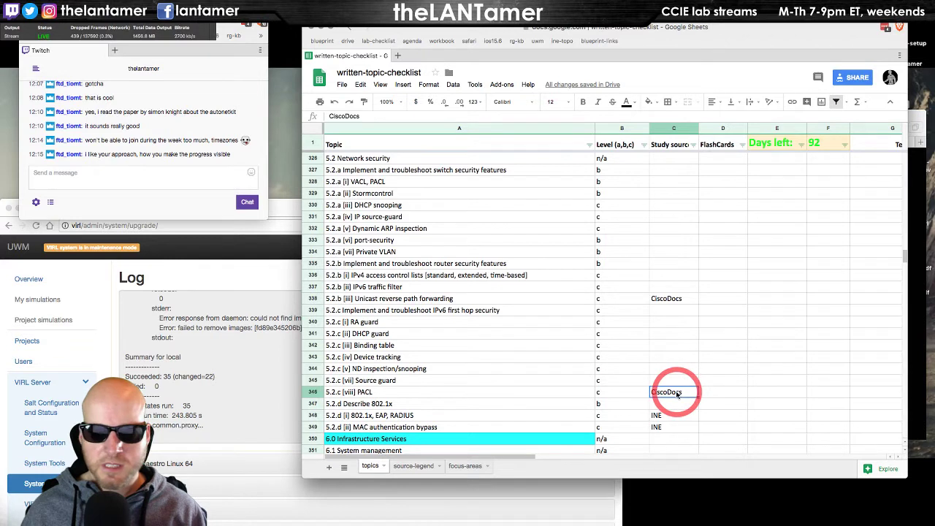
key(ctrl+c)
click(350, 418)
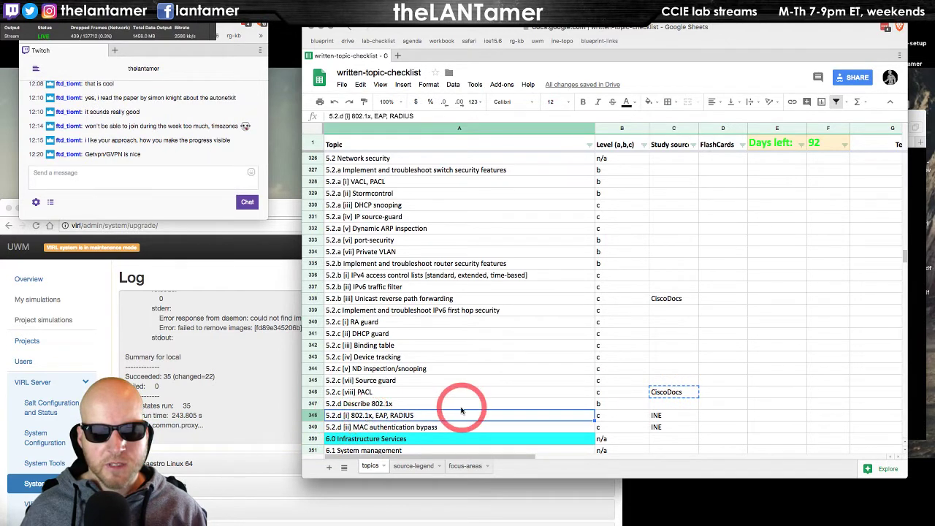
click(670, 416)
key(ctrl+v)
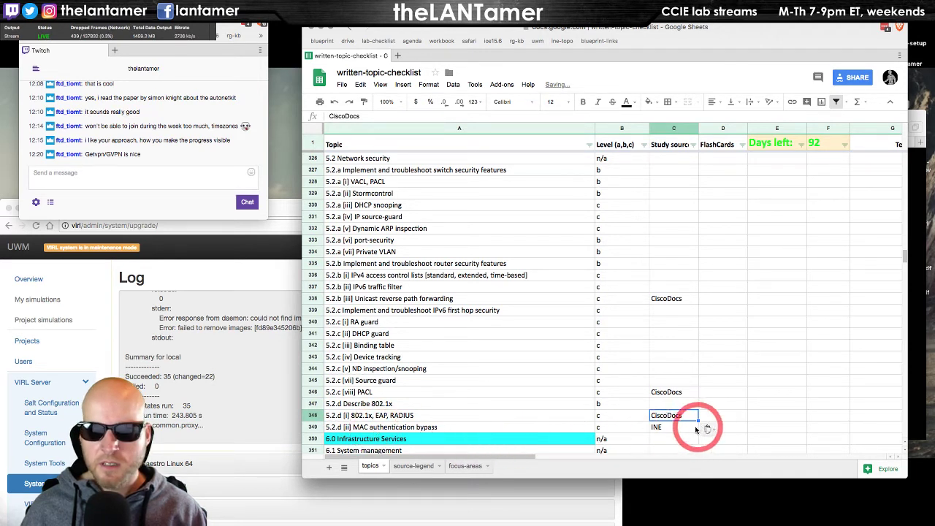
click(667, 427)
key(ctrl+v)
scroll(678, 411, down, 1)
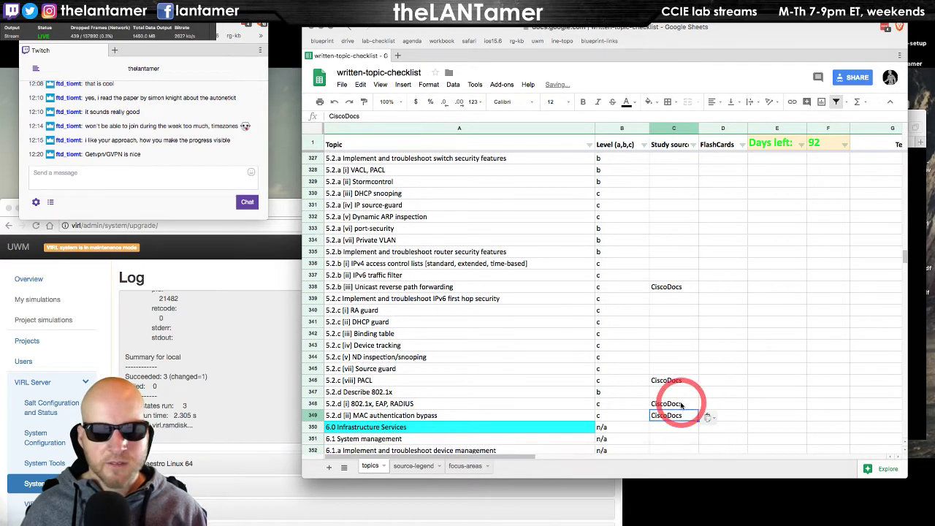
Review the study sources under 6.0 Infrastructure Services and select the entry for SNMP v2c, v3 in row 357.
scroll(680, 406, down, 5)
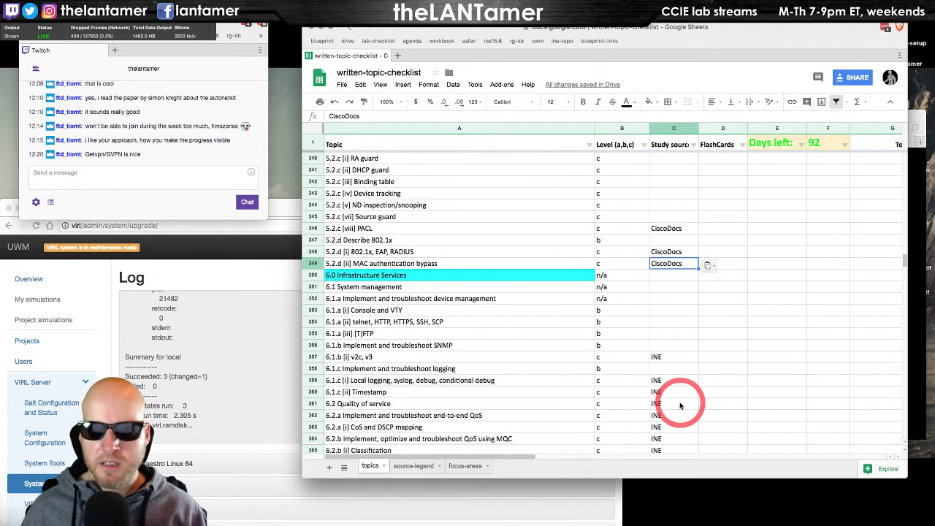
scroll(680, 406, down, 3)
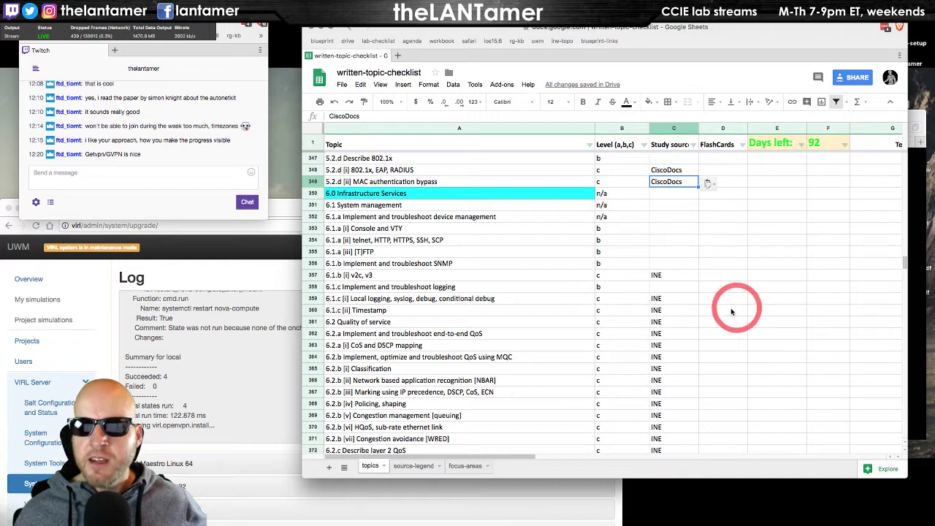
scroll(701, 310, down, 3)
scroll(699, 311, up, 8)
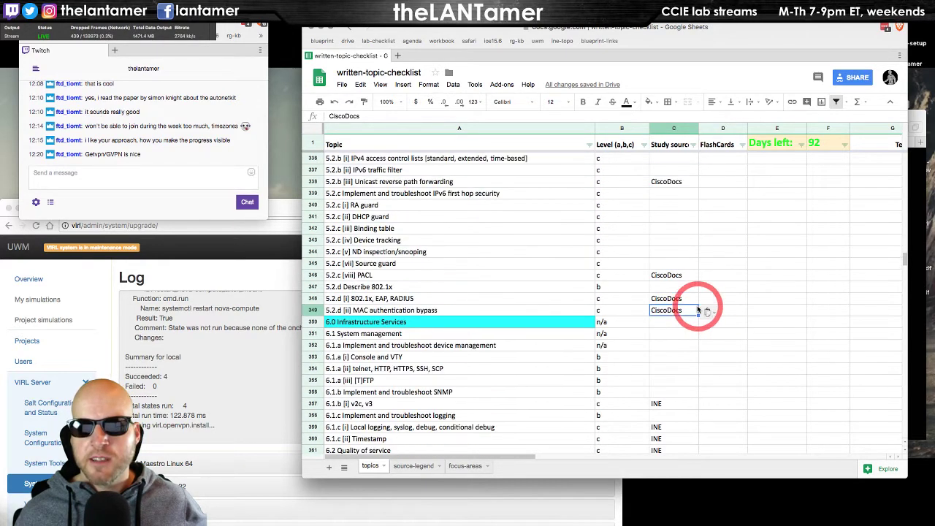
scroll(708, 300, down, 5)
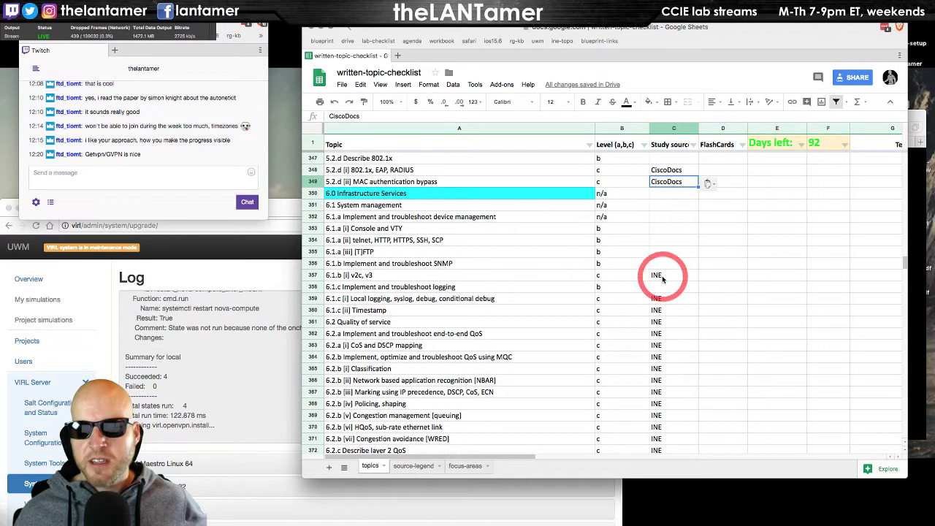
click(663, 276)
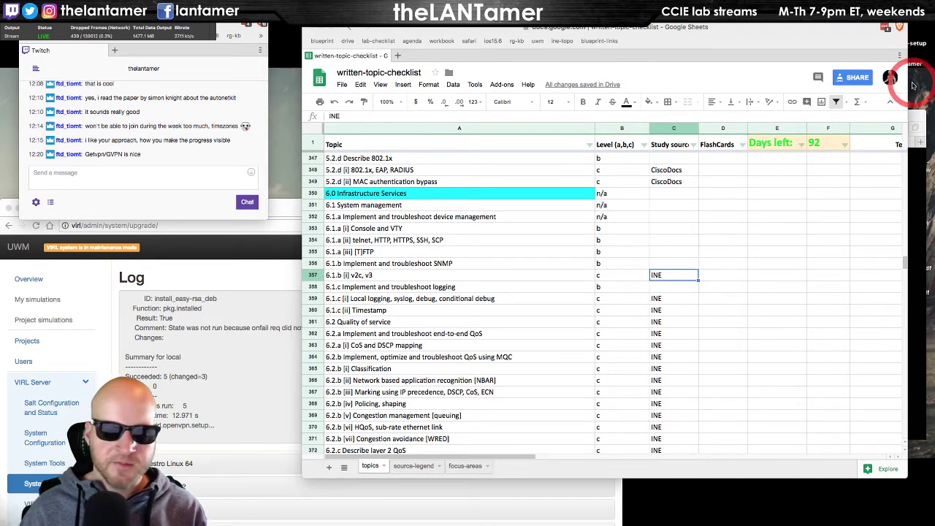
Open a Finder window over the checklist and skip the running Time Machine backup.
key(super+alt+space)
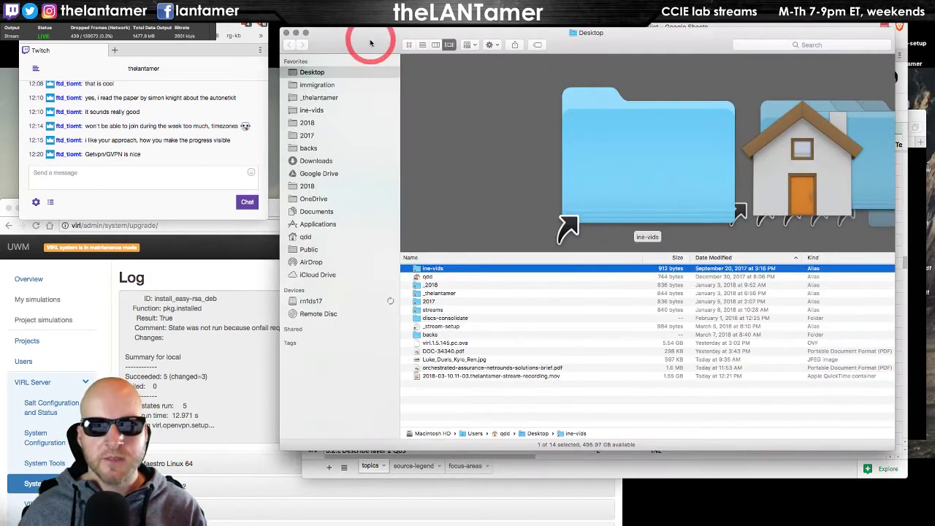
drag(396, 43, 405, 36)
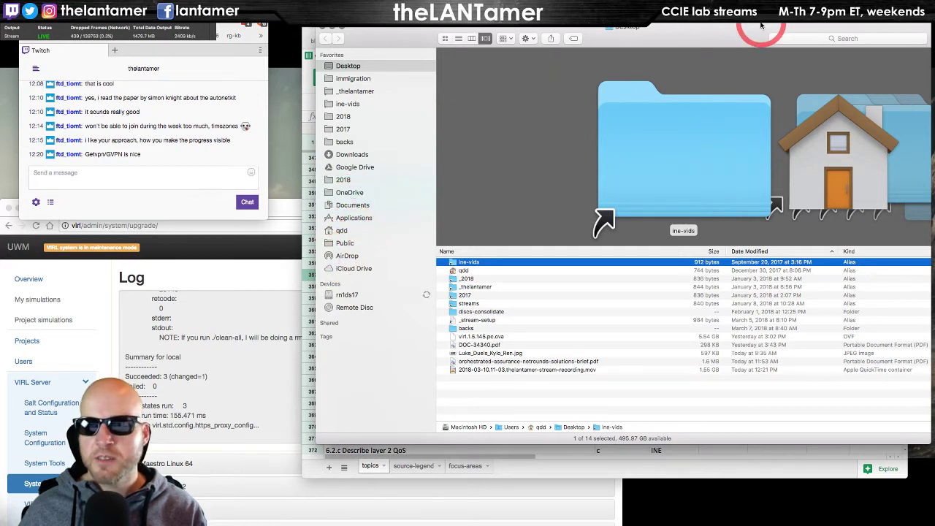
click(716, 14)
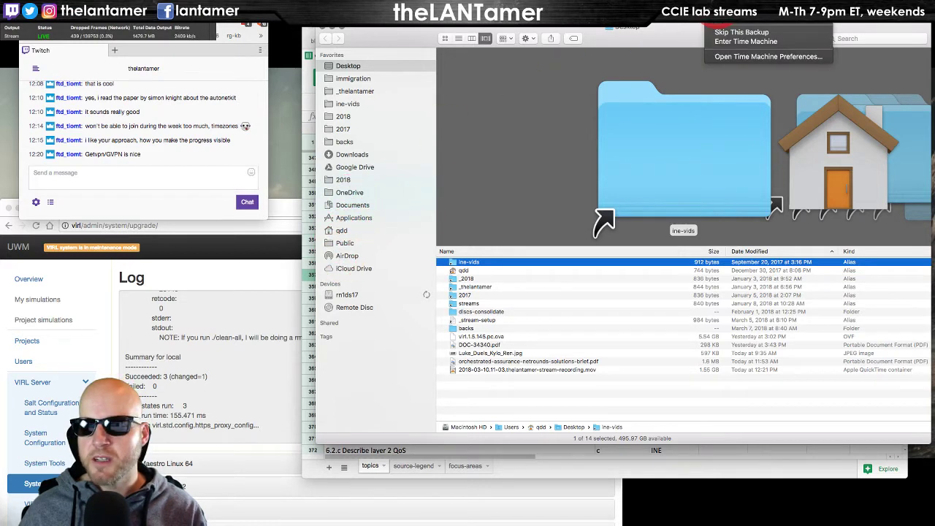
click(729, 33)
click(717, 14)
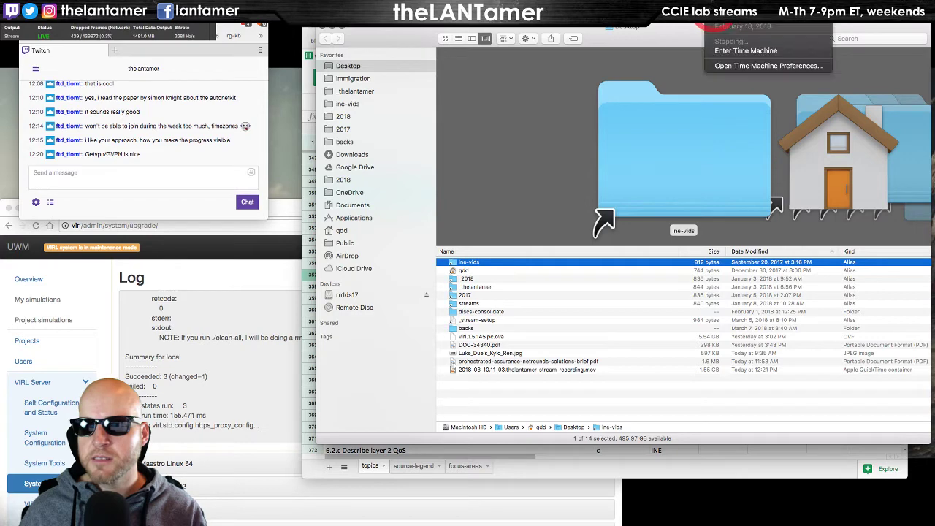
click(286, 61)
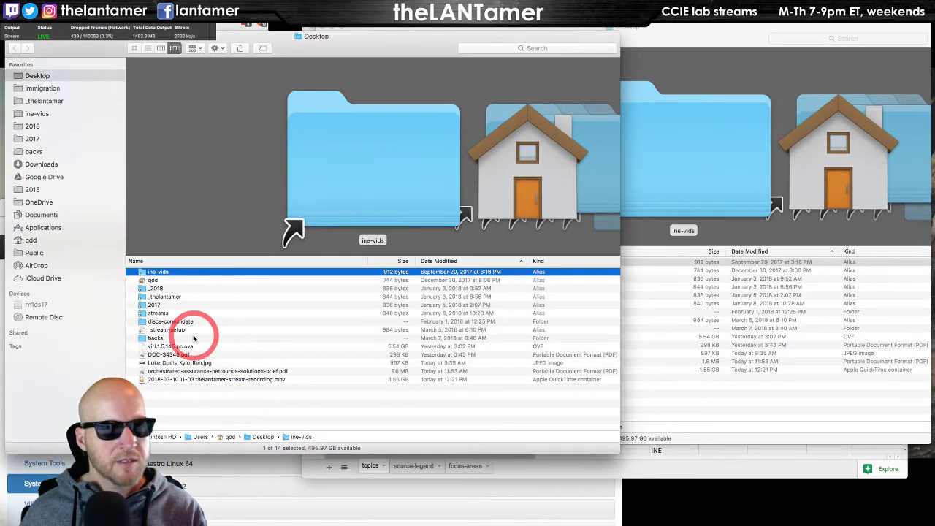
drag(402, 57, 493, 68)
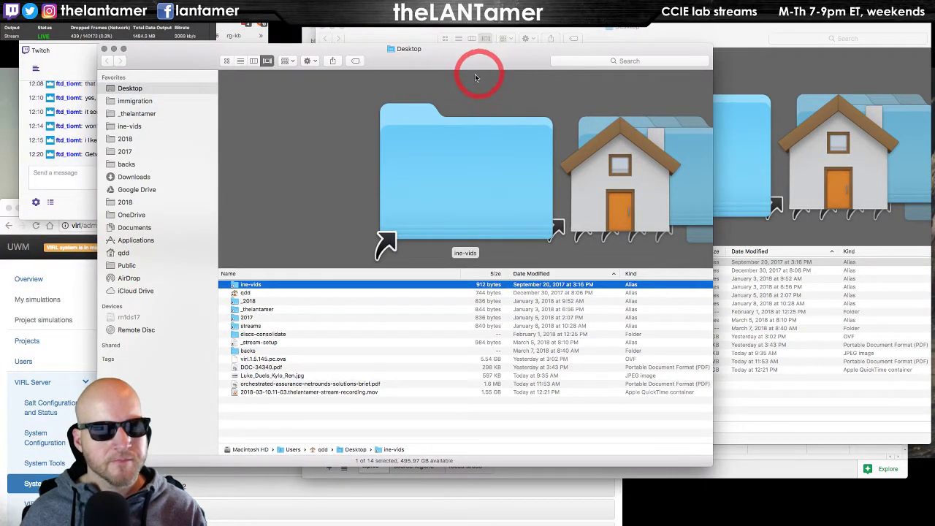
key(super+w)
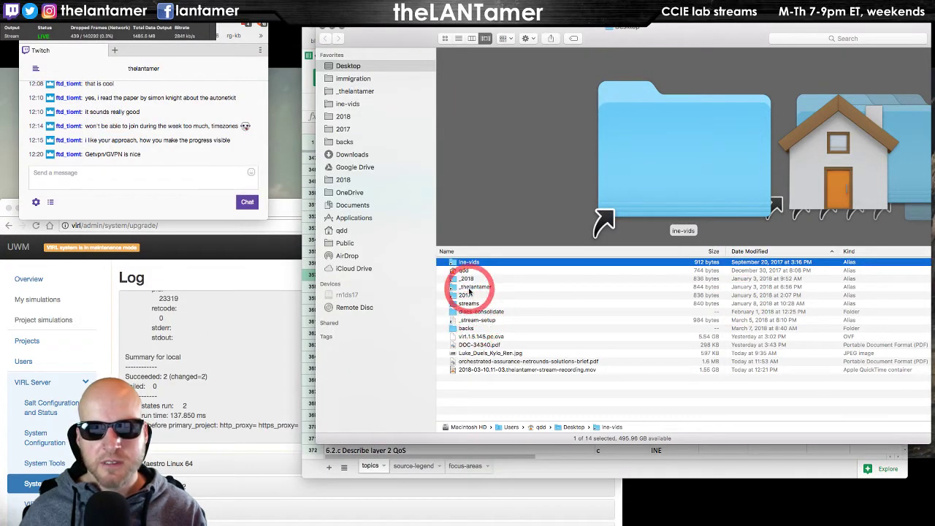
Open the v51_written folder inside ine-vids to list the INE video topics.
double_click(476, 264)
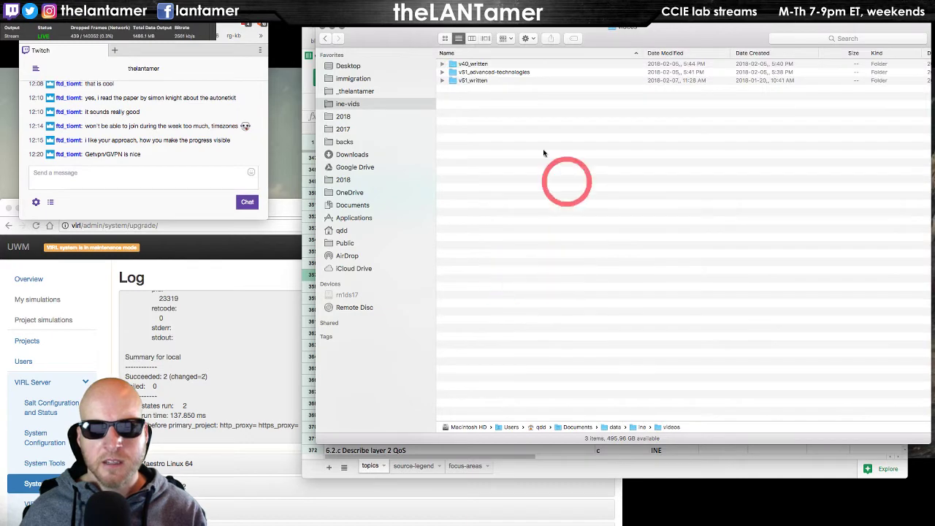
double_click(480, 82)
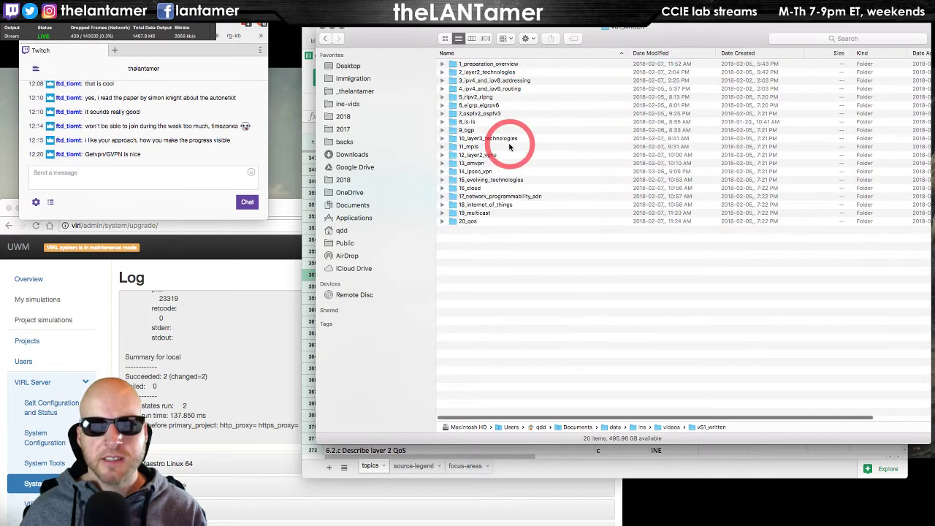
Switch to Brave to check the 6.0 Infrastructure Services topics, and return to Finder to compare them with the v51_written folders.
key(super+Tab)
key(Tab)
key(Tab)
key(Tab)
key(Tab)
key(Tab)
key(Tab)
key(Tab)
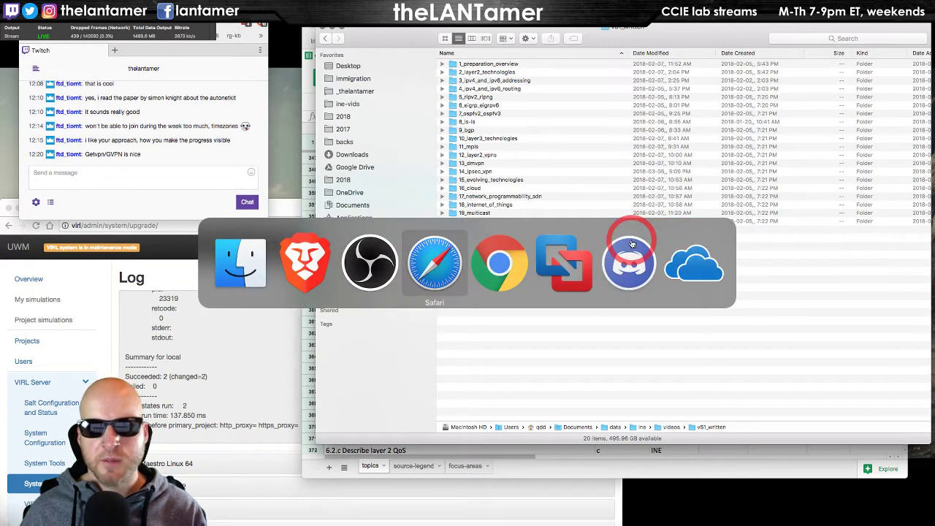
key(Tab)
key(Tab)
key(Tab)
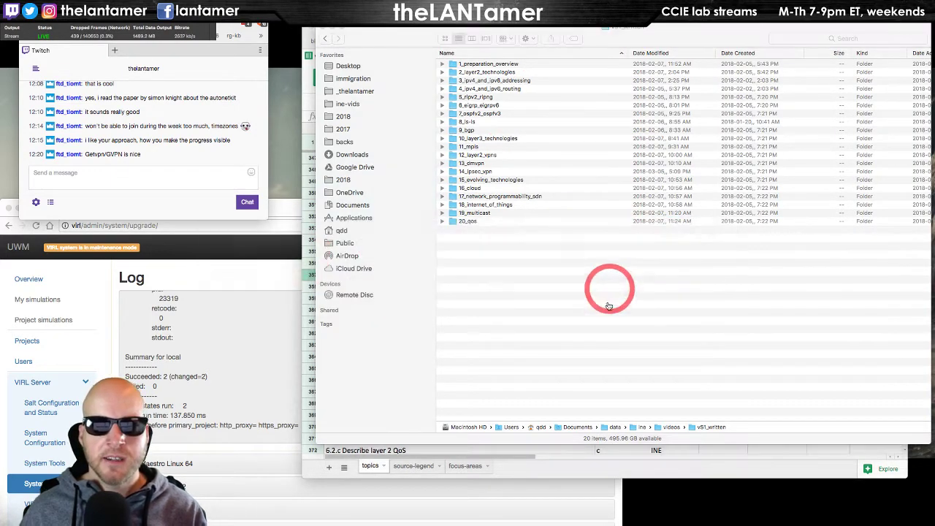
key(super+Tab)
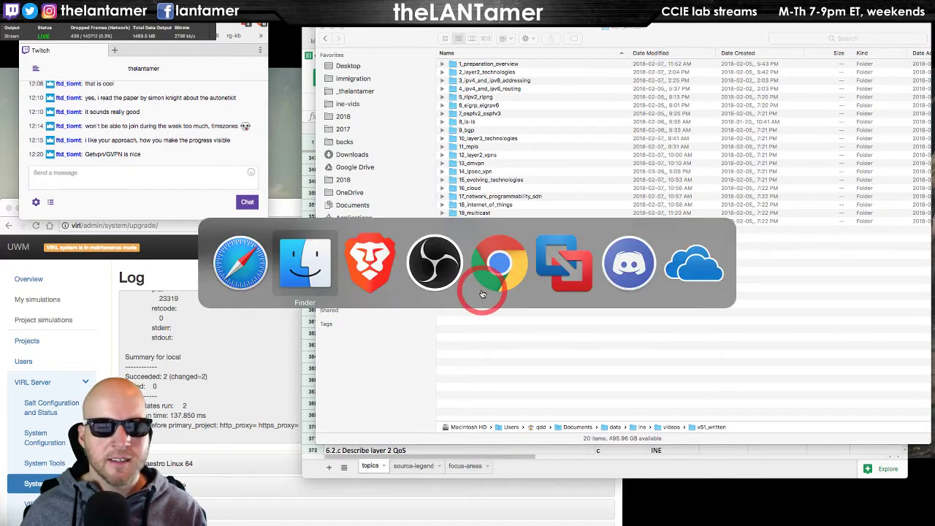
click(475, 286)
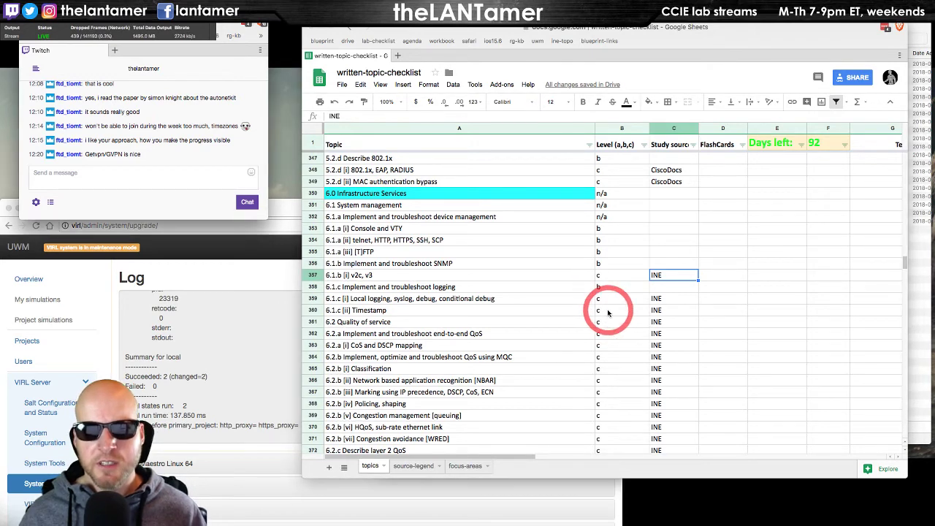
key(super+Tab)
key(super+Tab)
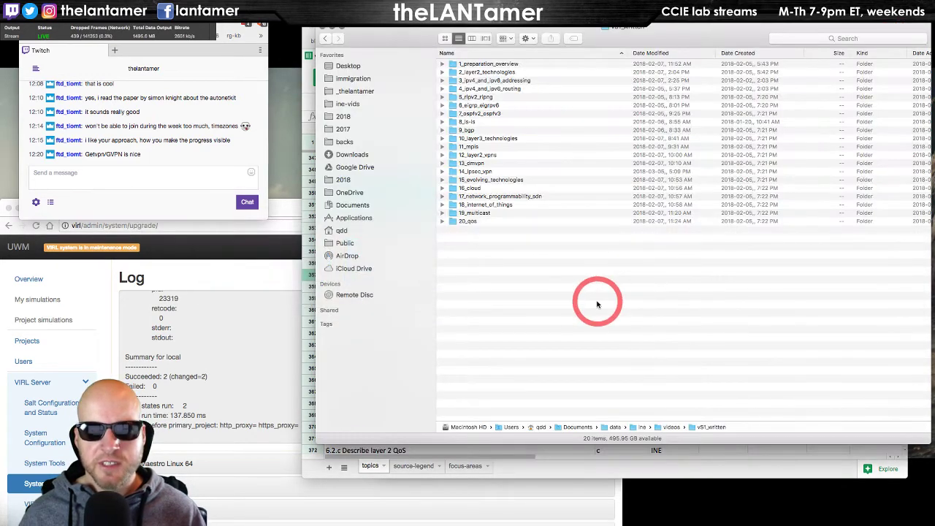
Go back to the videos folder and open v51_advanced-technologies to list its INE topics.
click(325, 39)
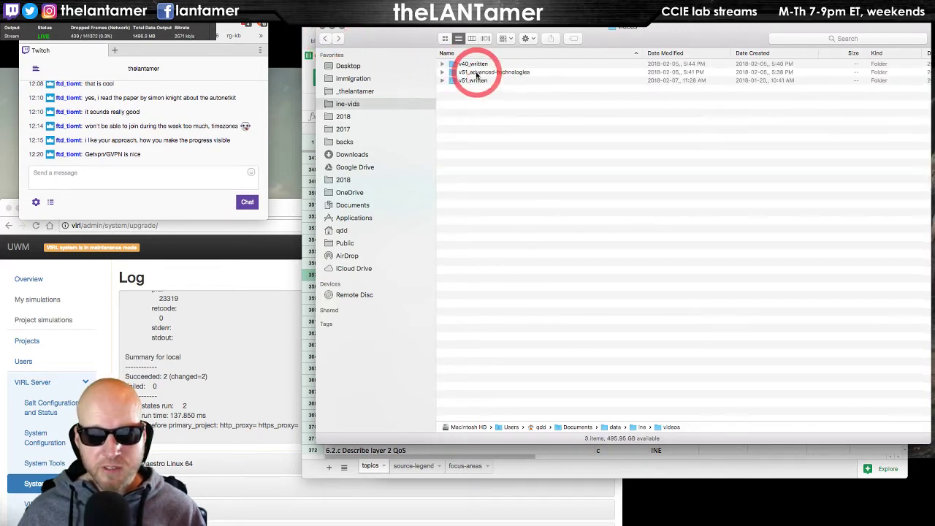
click(477, 72)
double_click(477, 72)
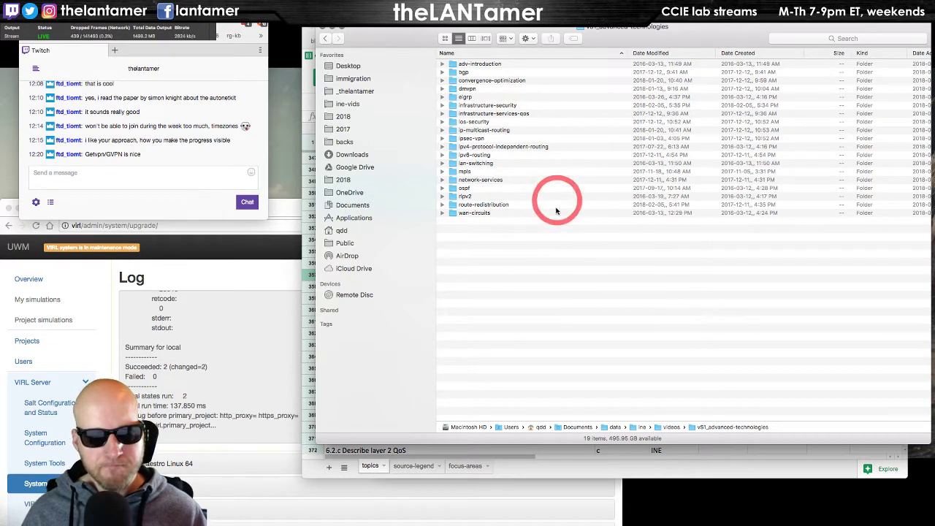
Switch to Brave with the written-topic-checklist and reposition its window over Finder.
key(super+Tab)
key(Tab)
key(Tab)
key(Tab)
key(Tab)
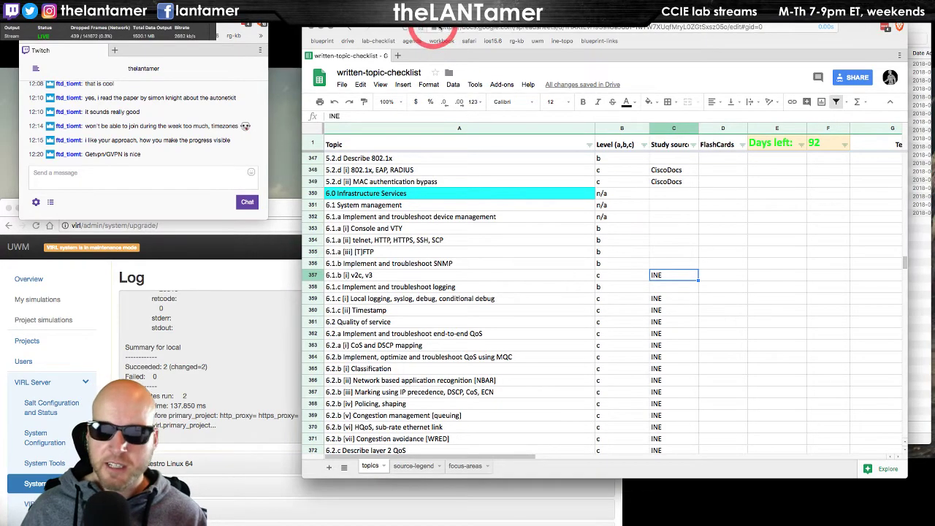
click(453, 29)
drag(405, 31, 433, 26)
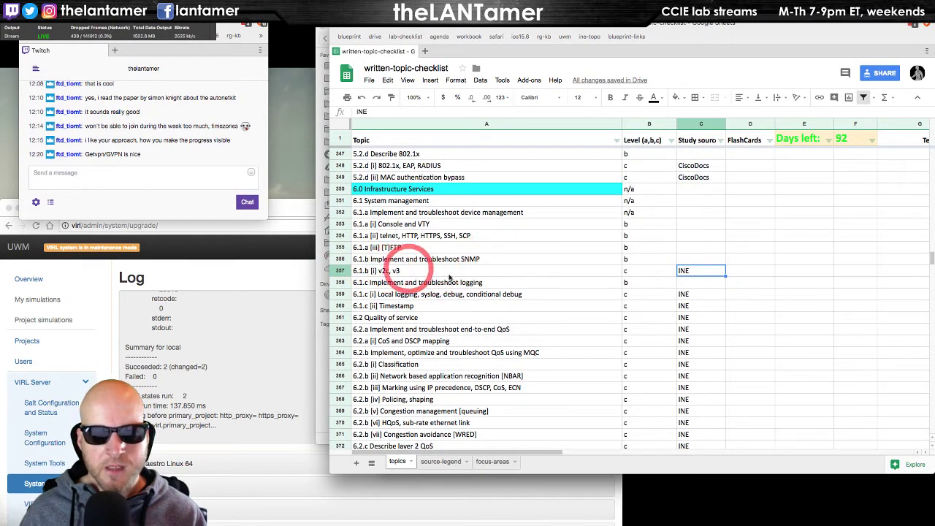
Copy the CiscoDocs study source from MAC authentication bypass in row 349 to SNMP v2c, v3 in row 357.
key(Up)
key(Up)
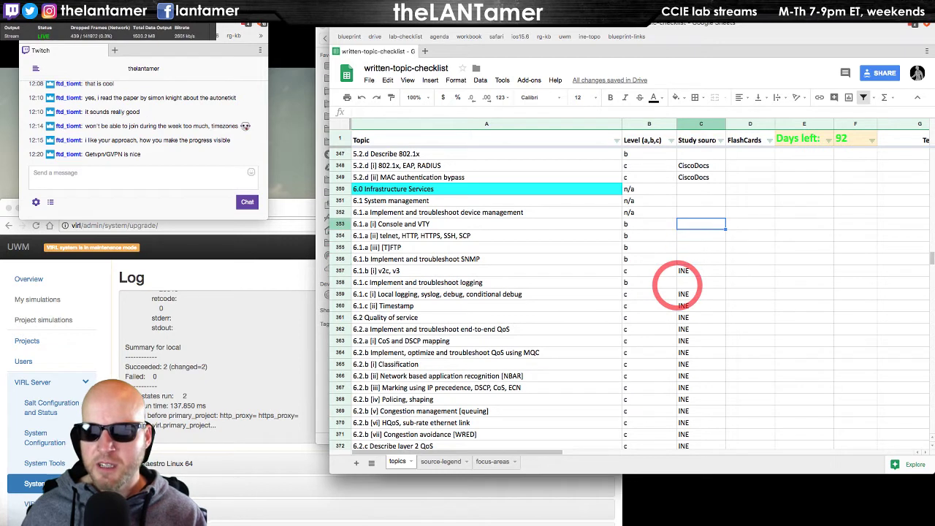
key(Up)
key(ctrl+c)
key(Down)
key(Down)
key(Down)
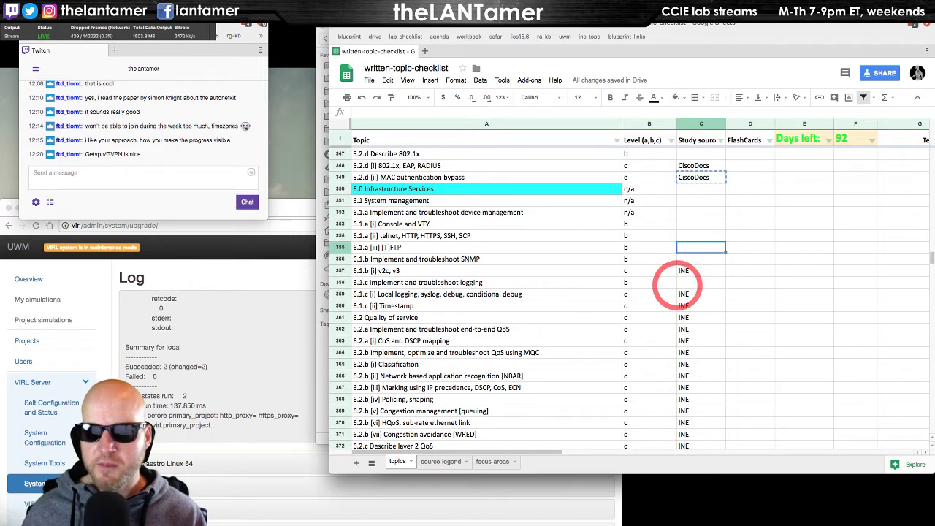
key(ctrl+v)
Clear the INE study source for local logging and Timestamp in rows 359 and 360.
key(Down)
key(Down)
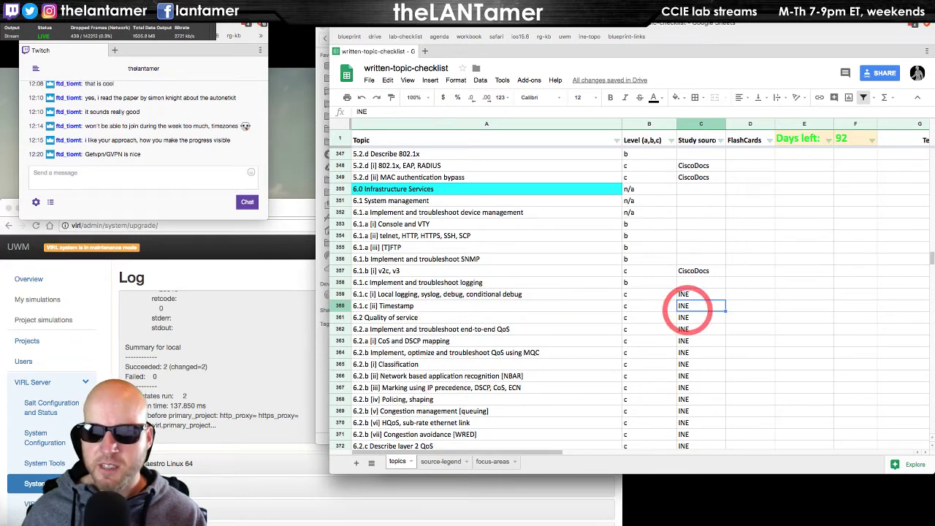
click(688, 307)
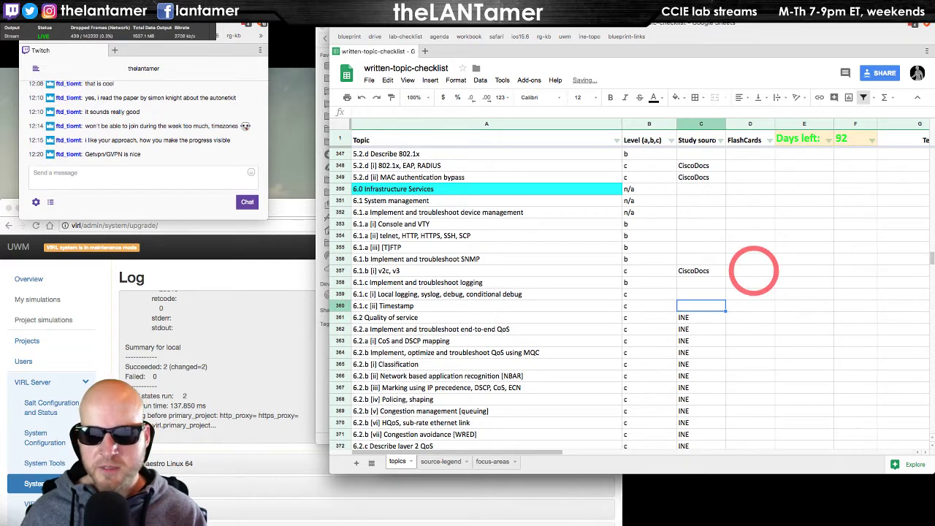
Review the study sources for 6.2 Quality of service and the first-hop redundancy and NTP topics under 6.3 Network services.
key(Down)
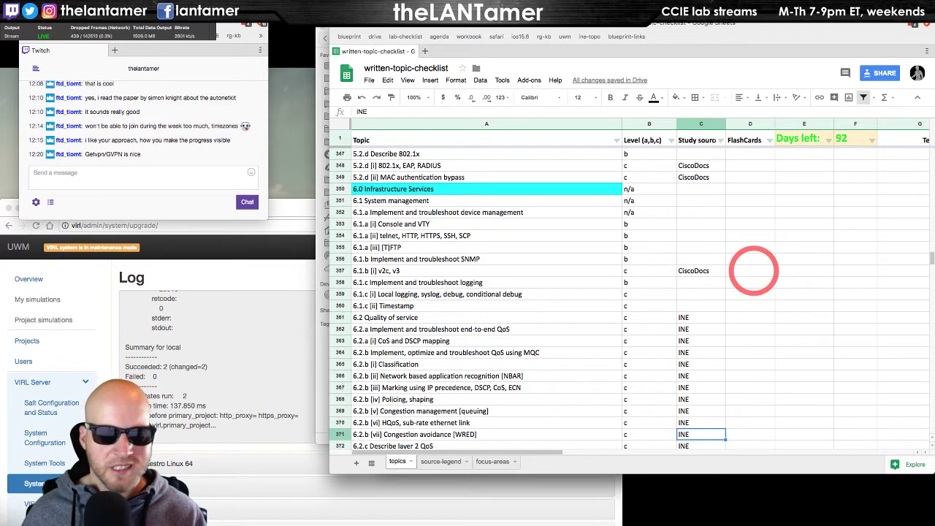
key(Down)
key(Down)
key(Down)
key(Down)
key(Down)
key(Down)
key(Down)
key(Down)
key(Down)
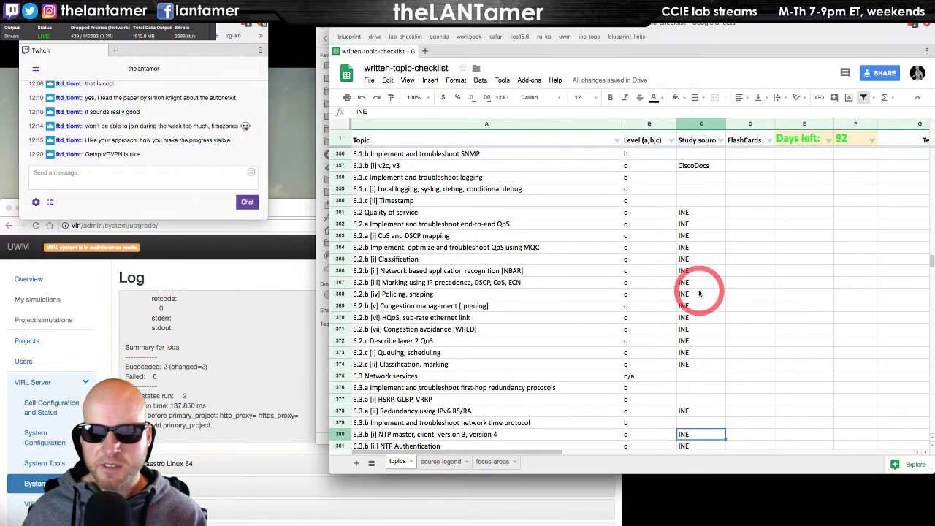
scroll(699, 293, down, 3)
click(438, 331)
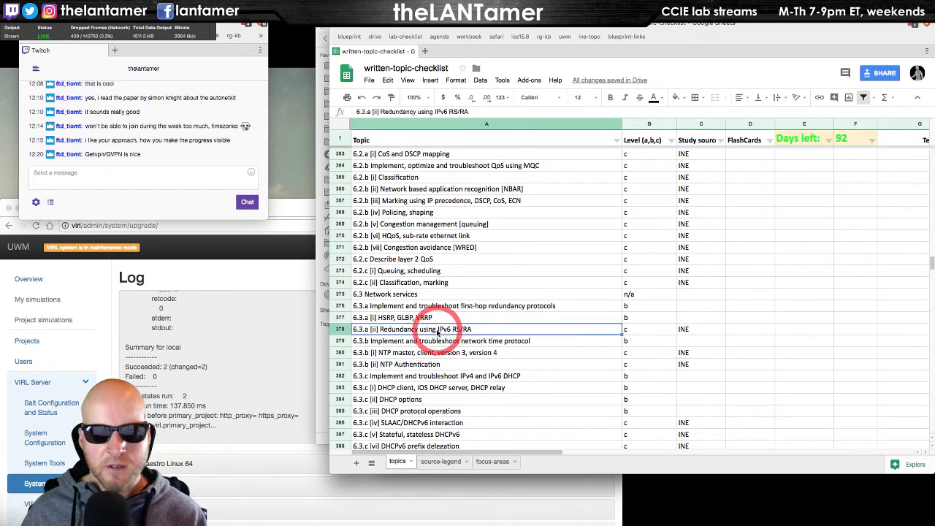
click(690, 329)
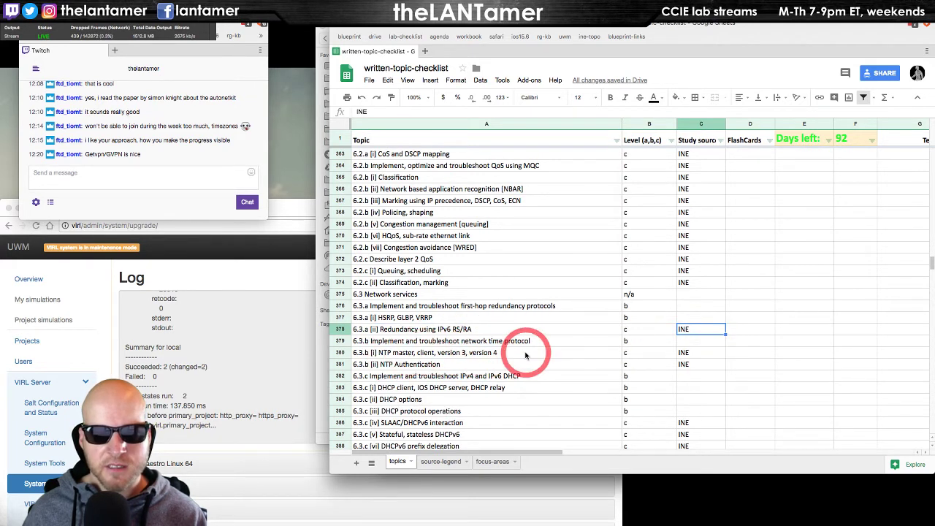
Clear the INE study source for the SLAAC/DHCPv6, stateful/stateless DHCPv6 and prefix delegation topics in rows 386 to 388.
scroll(523, 355, down, 2)
scroll(701, 351, down, 3)
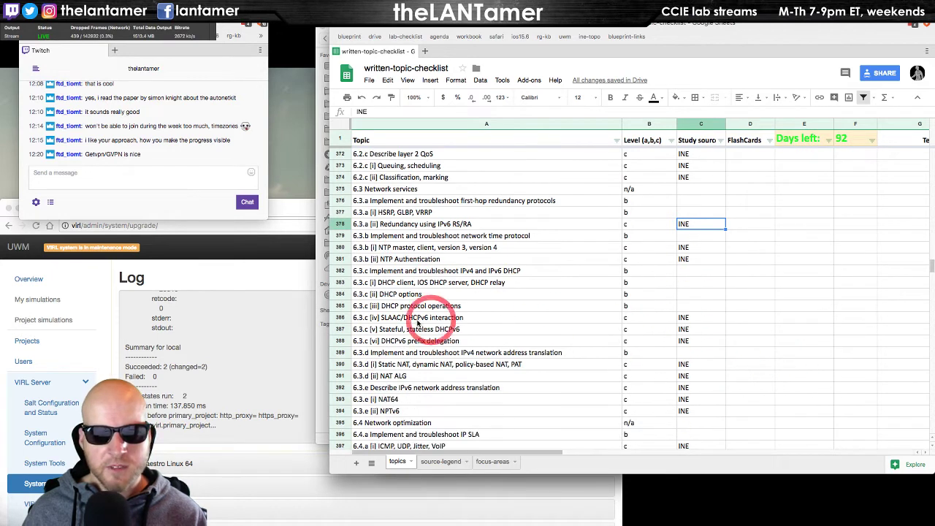
click(687, 319)
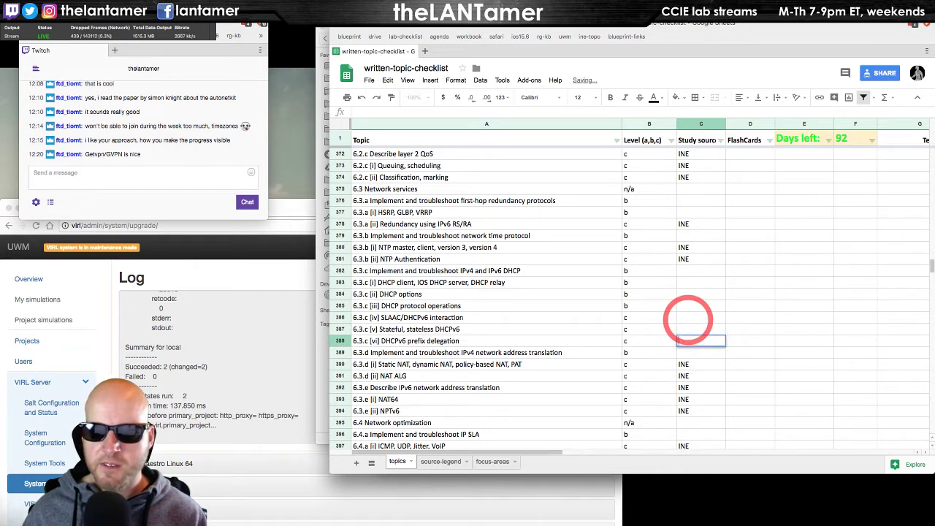
Review the study sources for the network address translation topics and 6.4 Network optimization.
scroll(694, 328, down, 3)
click(482, 329)
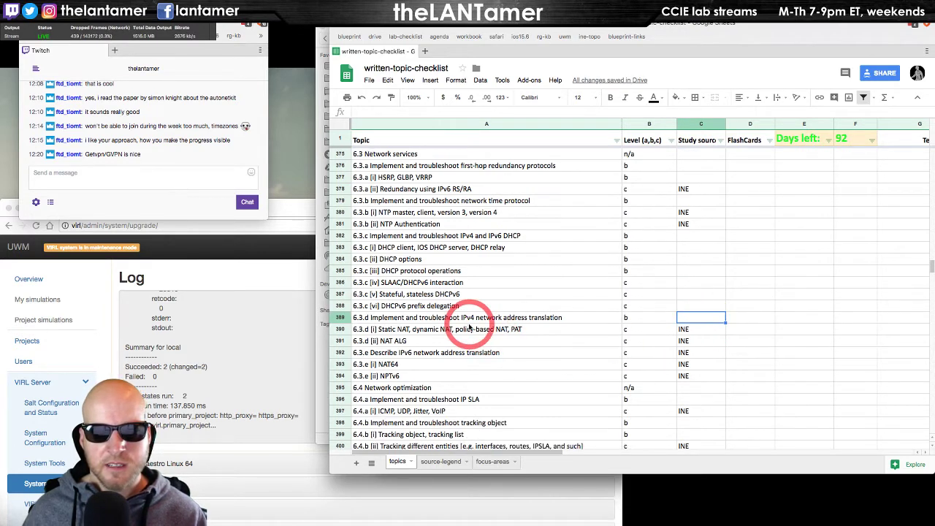
click(782, 362)
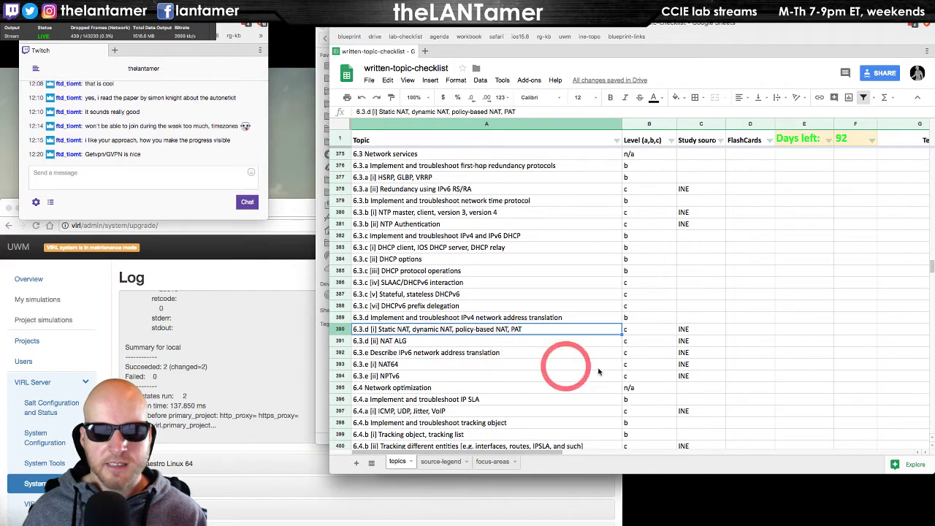
scroll(628, 371, down, 2)
scroll(628, 371, down, 1)
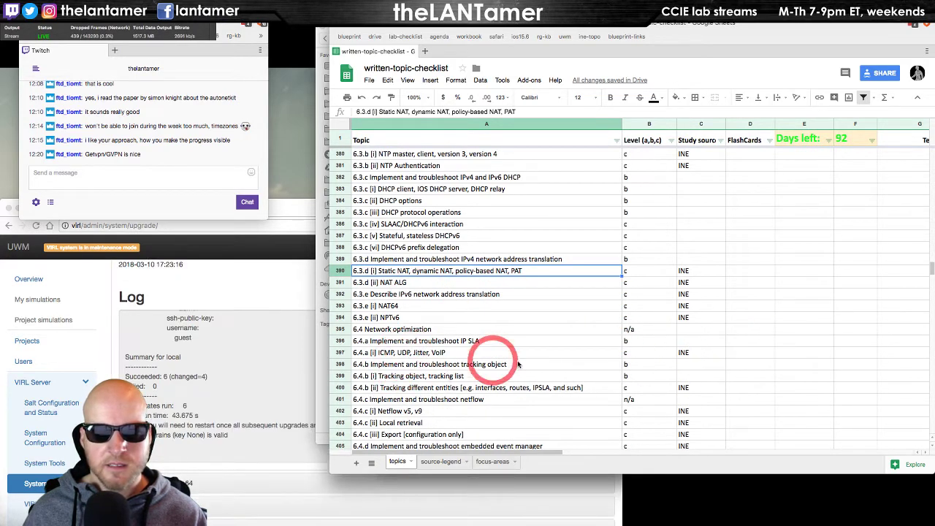
Switch to Chrome with the UWM System Upgrade page, reposition its window and review the vinstall upgrade log and run details.
click(225, 435)
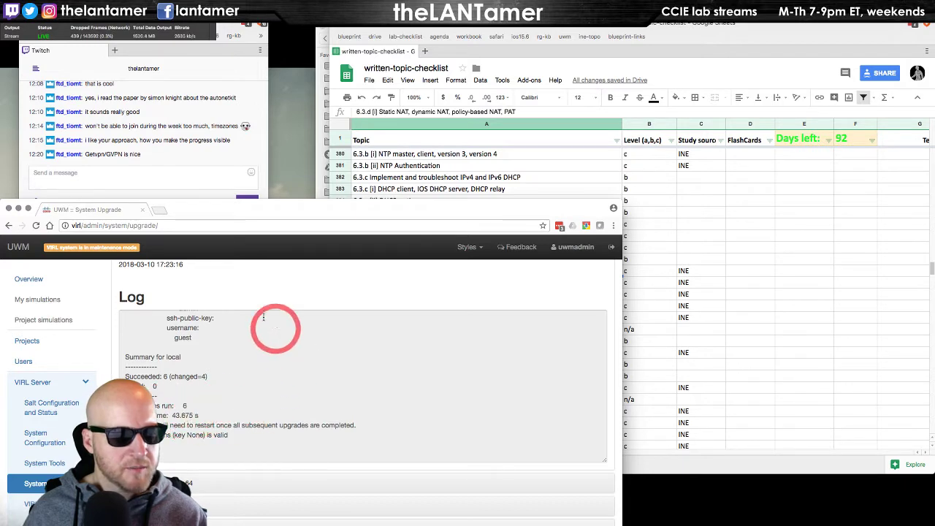
drag(388, 209, 572, 73)
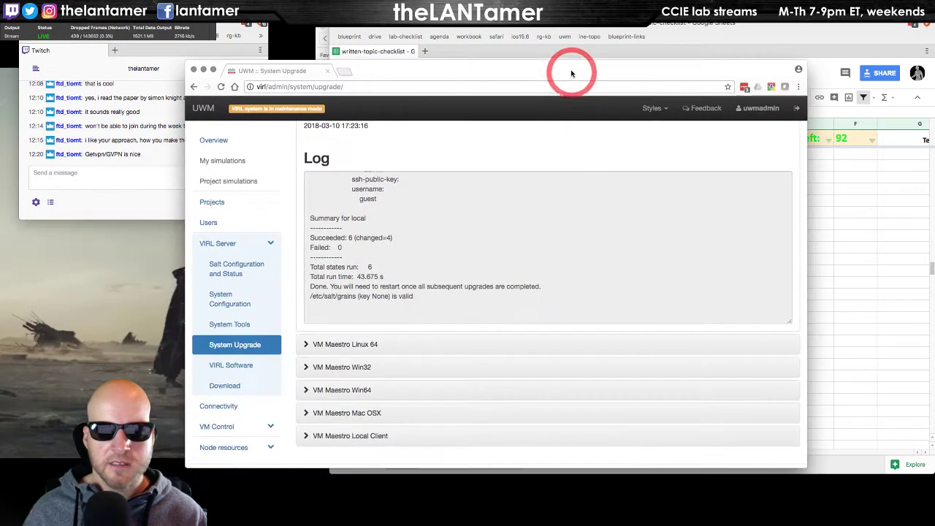
scroll(336, 272, up, 15)
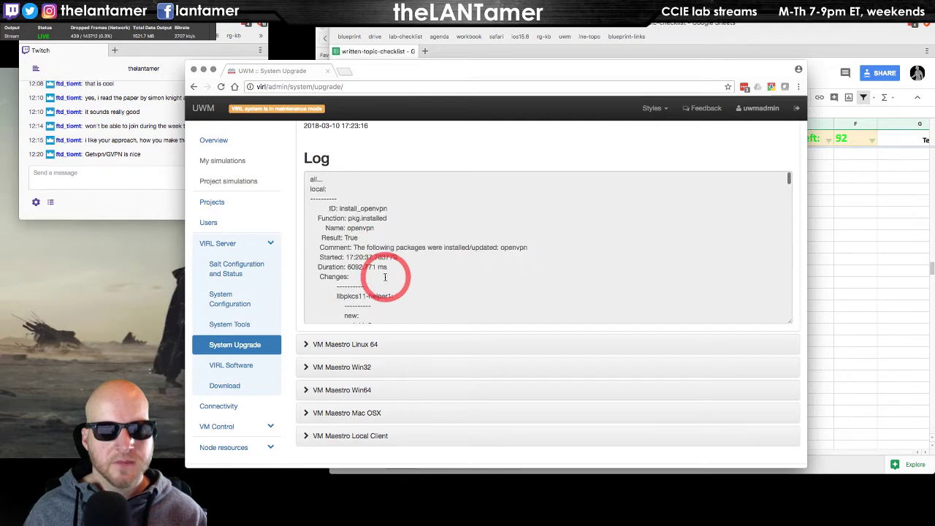
scroll(699, 378, up, 5)
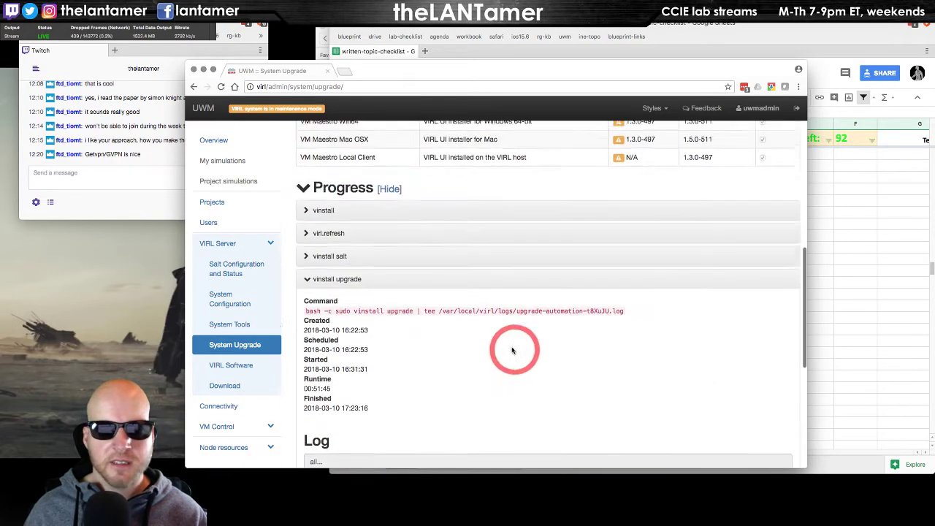
Collapse the vinstall upgrade progress entry and expand VM Maestro Linux 64 to examine its log.
click(307, 293)
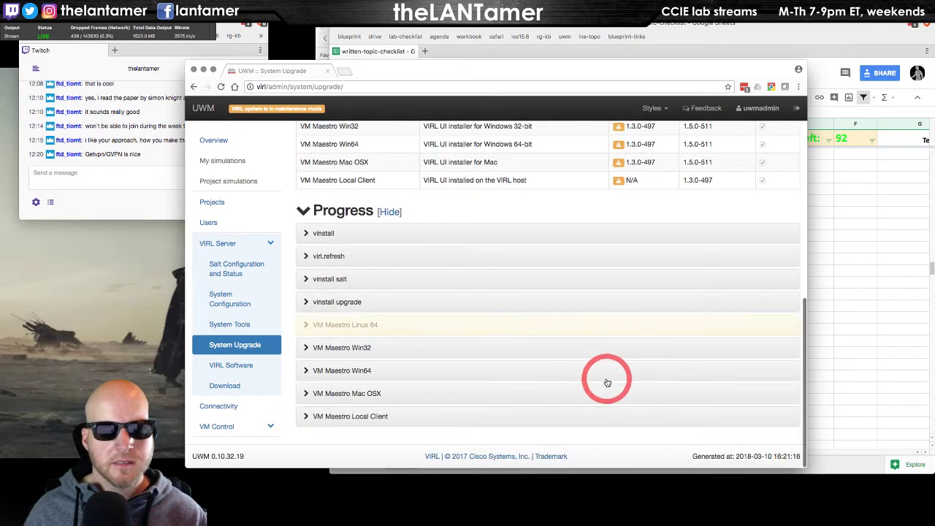
click(304, 325)
scroll(438, 367, down, 5)
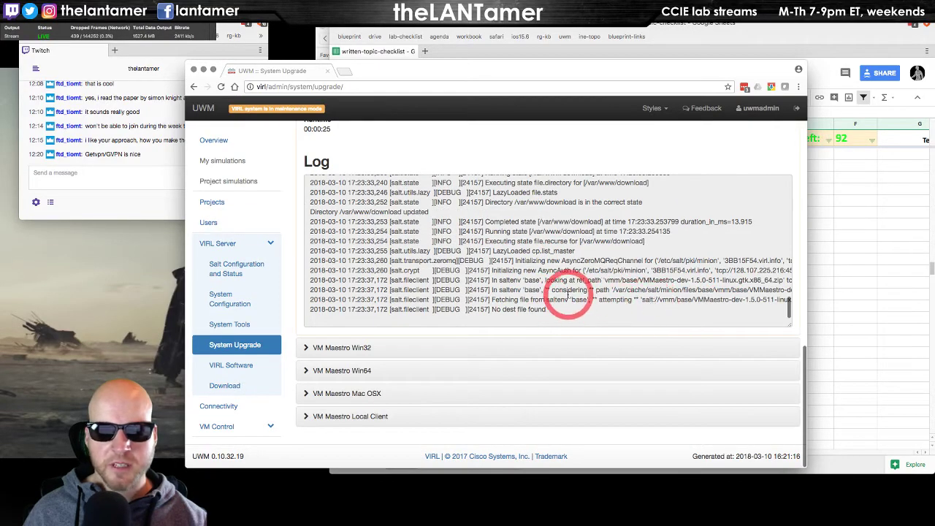
scroll(529, 284, up, 10)
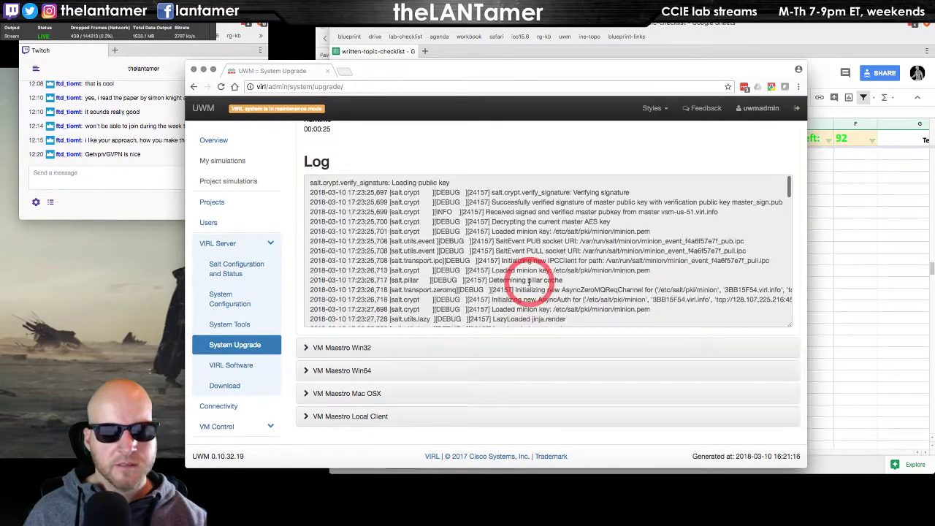
scroll(529, 283, down, 10)
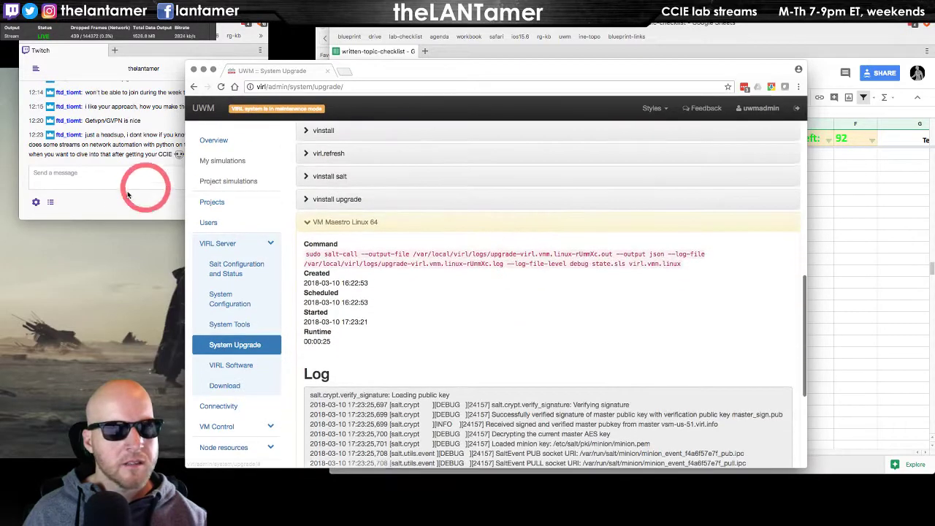
Bring the Twitch chat window in front, reposition it and enlarge it.
click(142, 192)
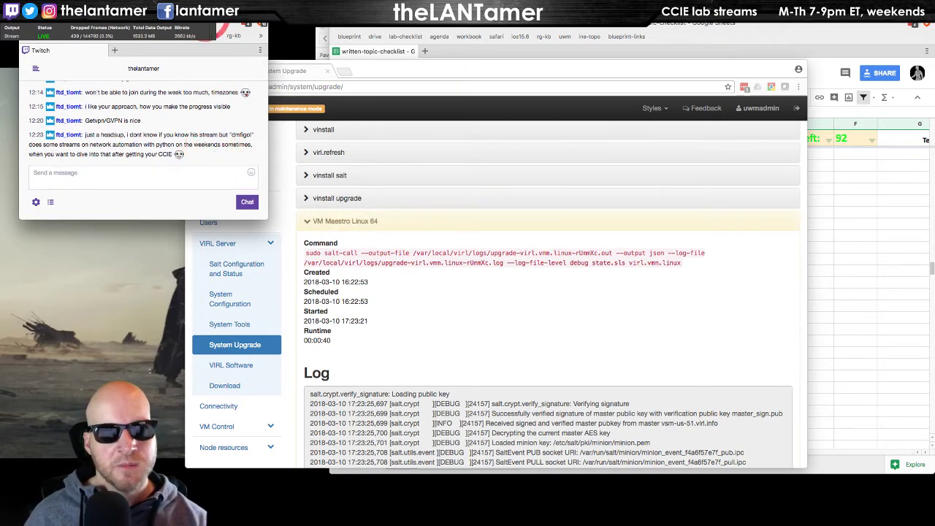
drag(225, 35, 198, 40)
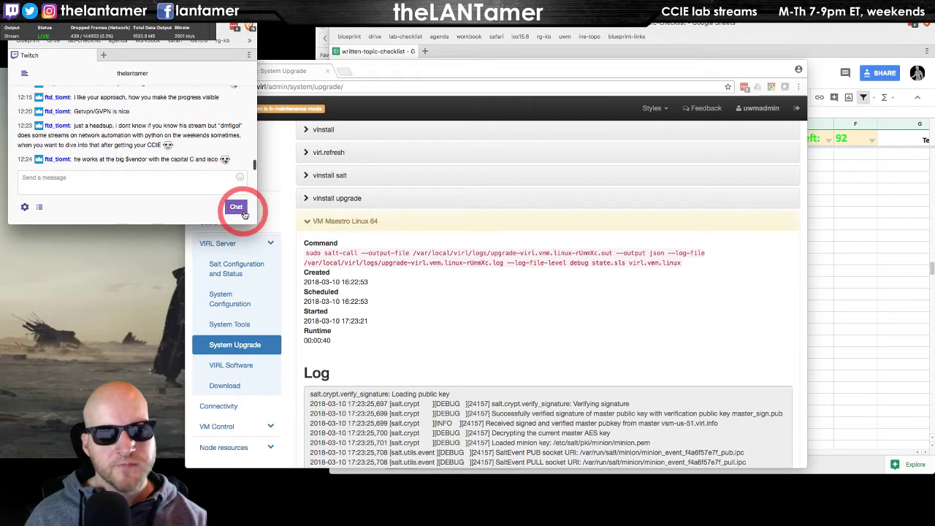
drag(254, 219, 305, 239)
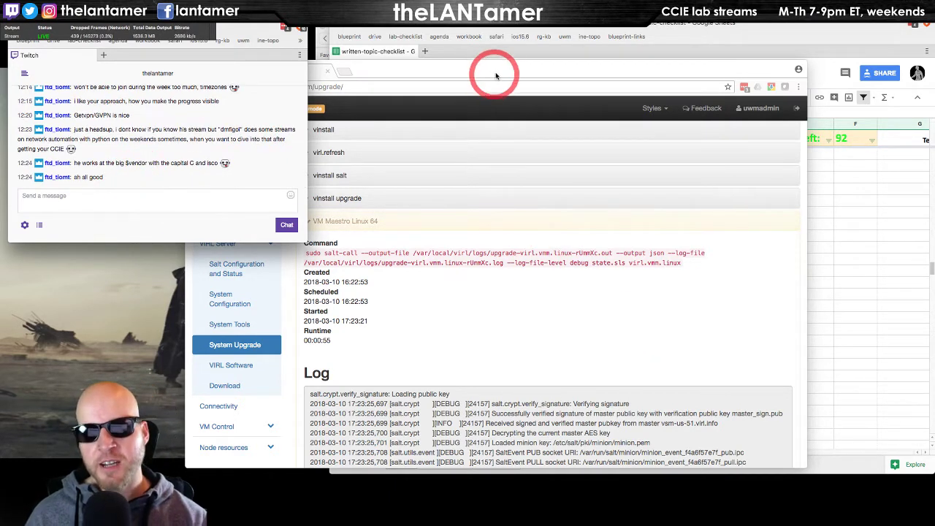
Move the UWM window beside the chat, reopen the VM Maestro Linux 64 progress entry, and check its log and the component versions.
drag(498, 72, 616, 34)
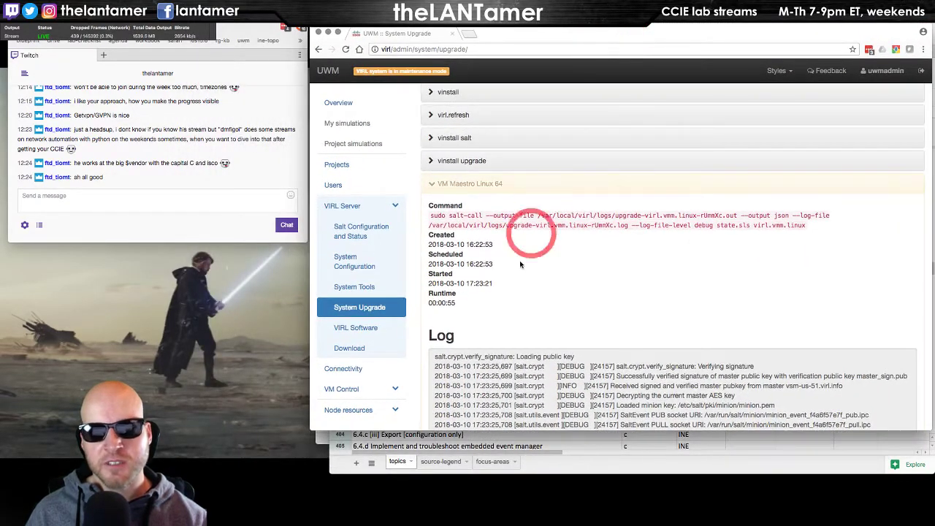
click(432, 186)
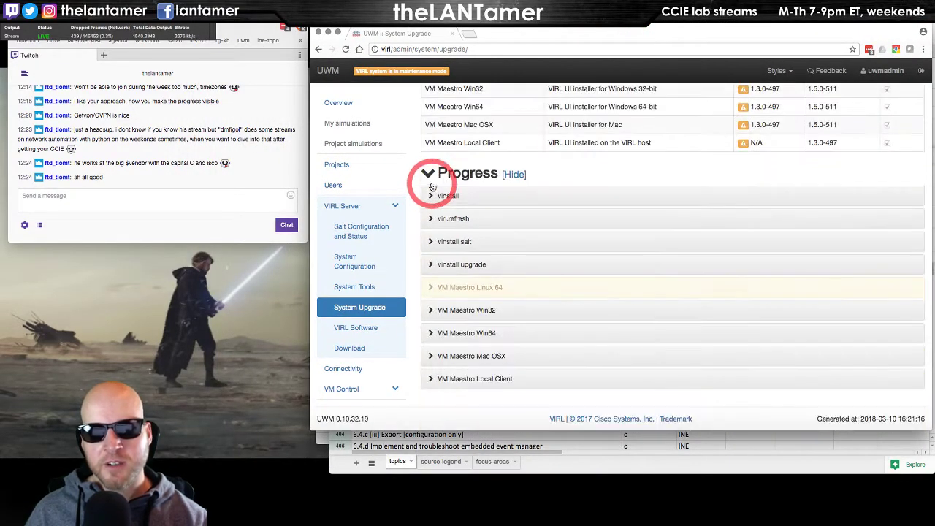
click(430, 289)
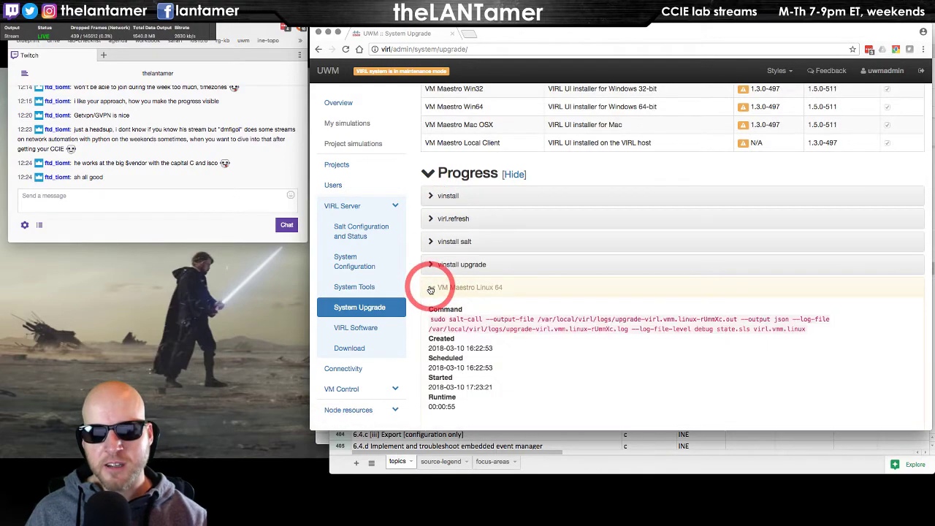
scroll(594, 340, down, 4)
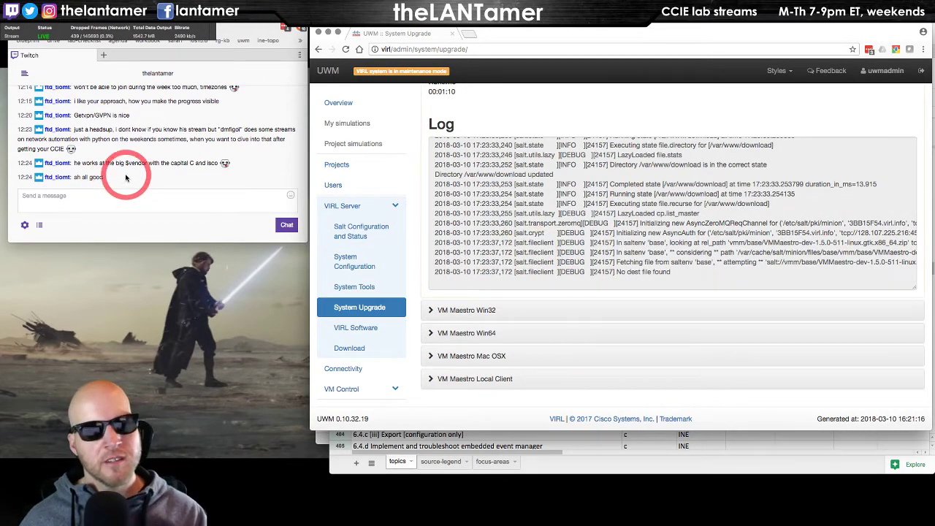
click(265, 177)
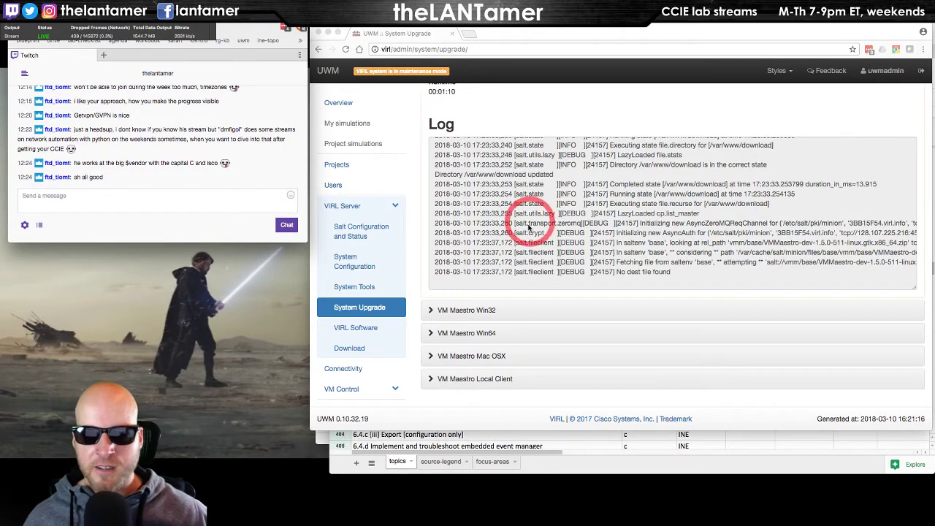
scroll(532, 230, up, 5)
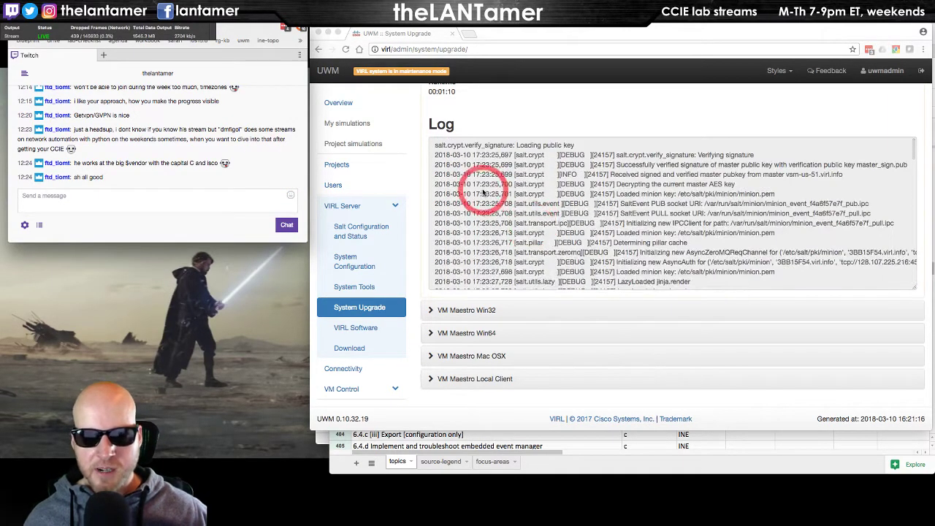
scroll(463, 163, up, 10)
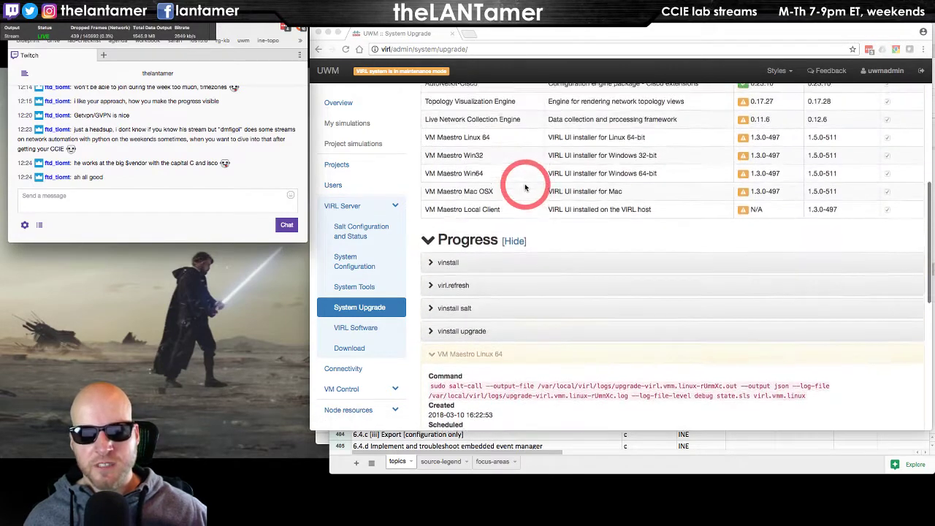
Collapse and re-expand the VM Maestro Linux 64 progress entry to check the upgrade progress, and move the UWM window slightly lower.
scroll(526, 184, down, 4)
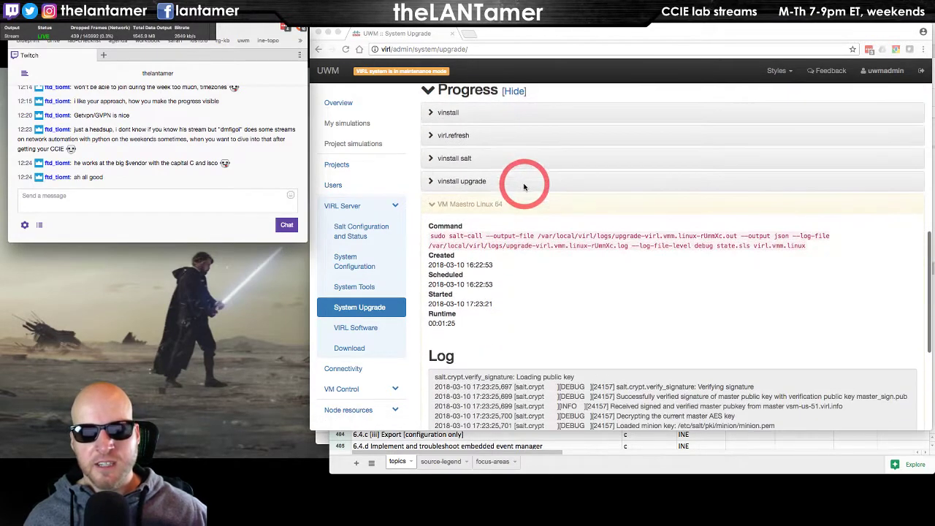
click(431, 206)
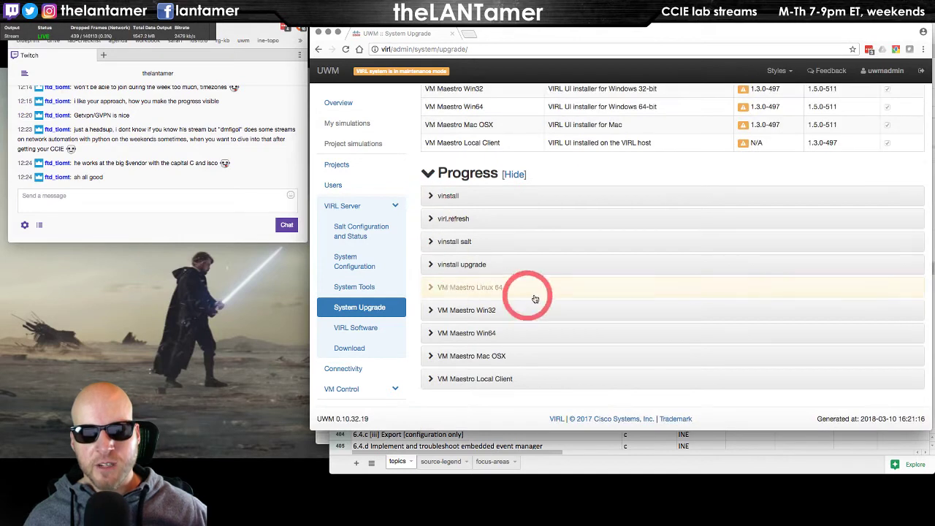
click(431, 289)
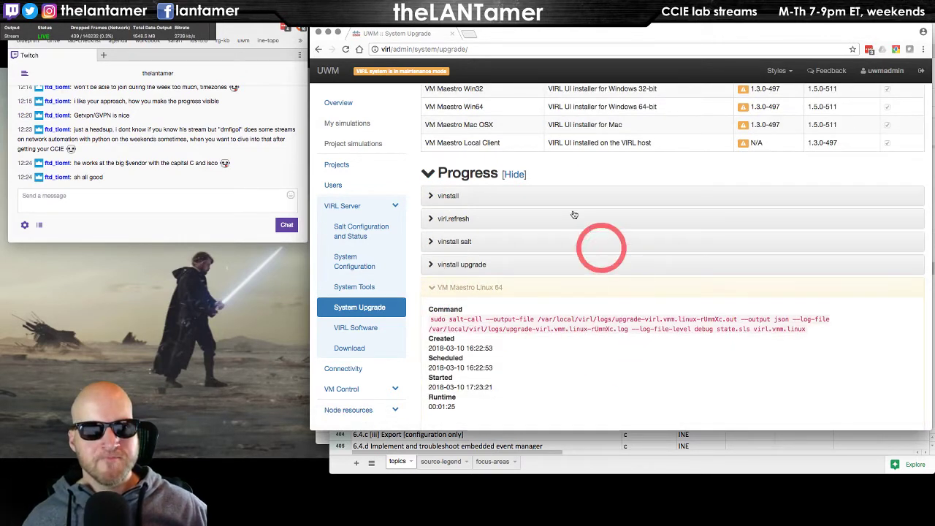
drag(597, 39, 596, 54)
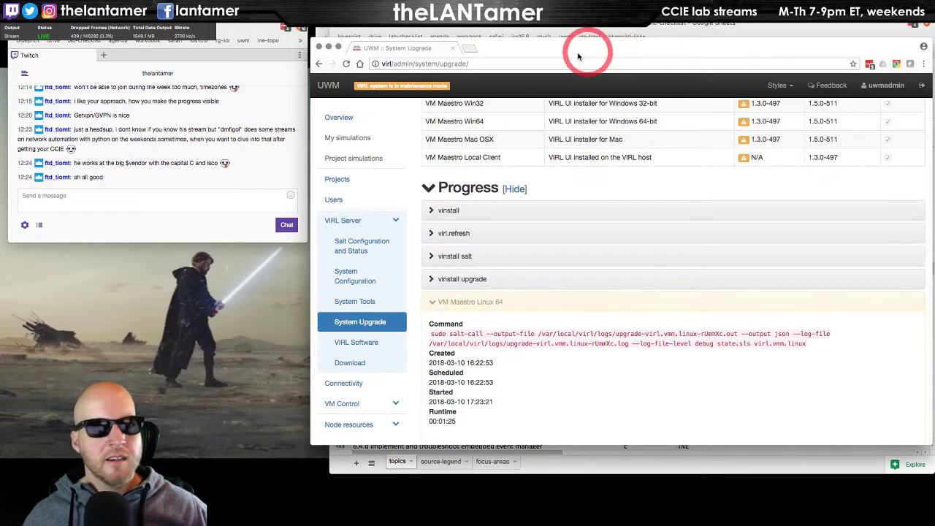
Switch to the 2018-03-10.twitch-stream-agenda document and add a host-credited "networking programmability stream:" entry with a twitch.tv/ link below the install help link.
click(113, 188)
key(super+grave)
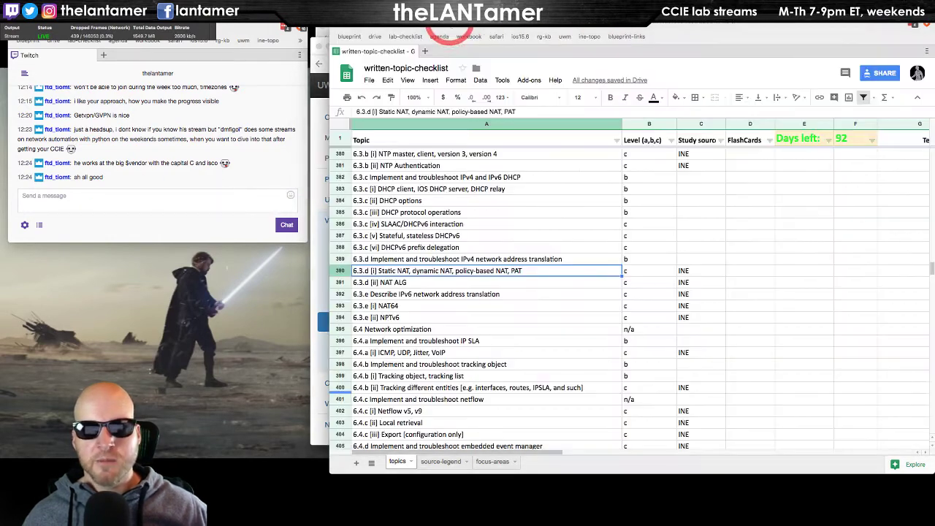
key(super+grave)
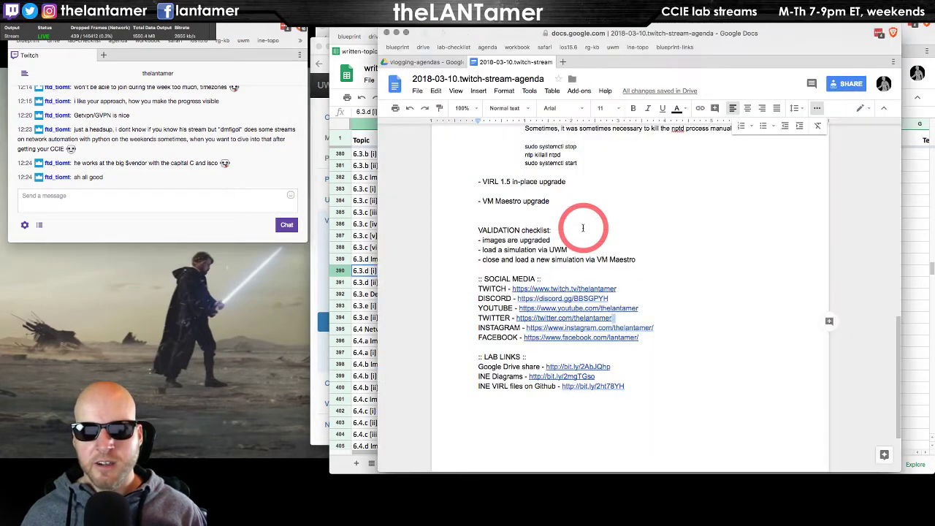
scroll(595, 215, up, 5)
scroll(604, 211, up, 9)
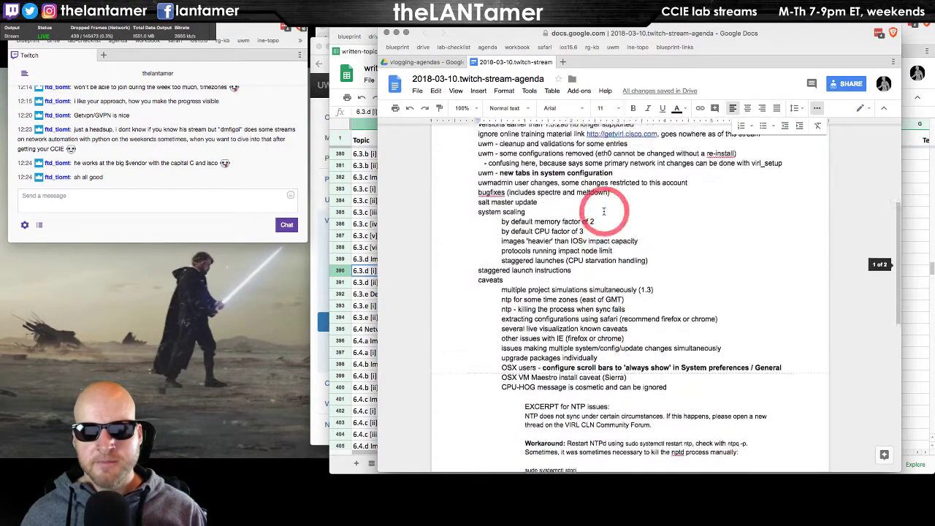
click(578, 277)
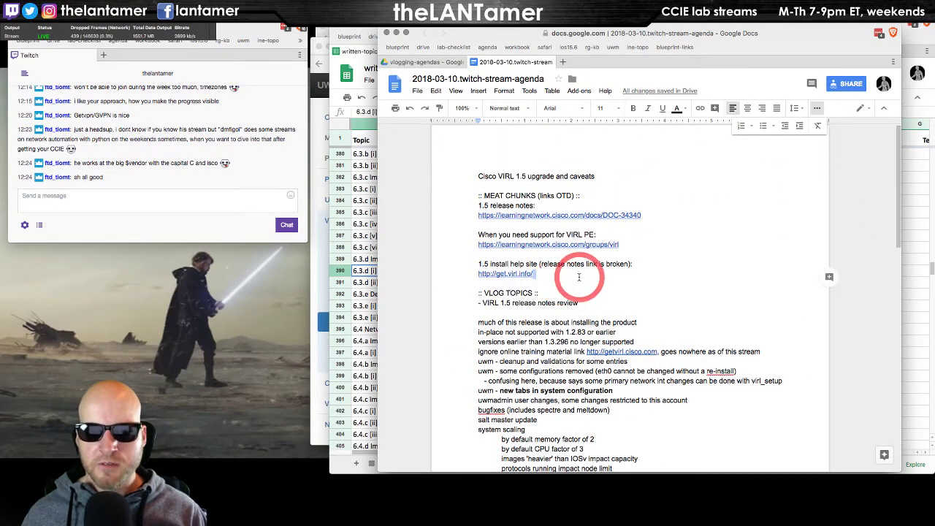
key(Return)
key(Return)
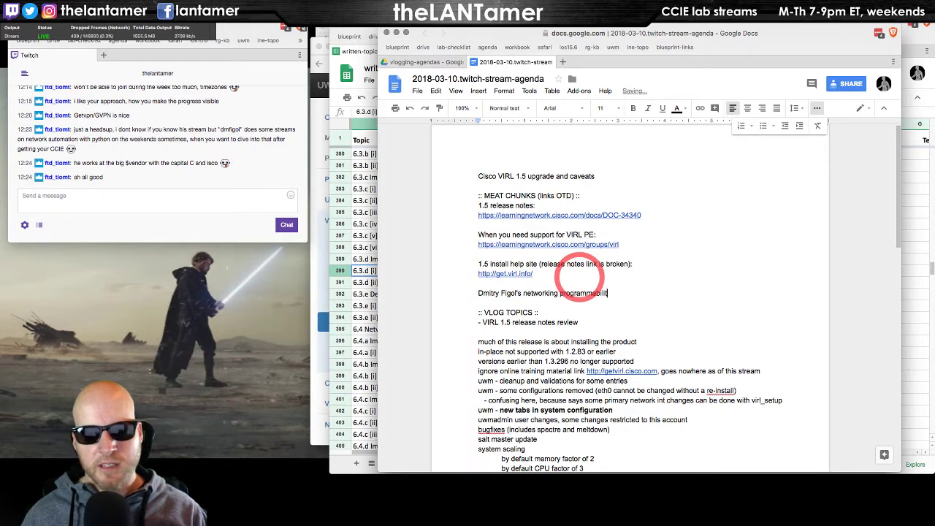
text(:)
key(Return)
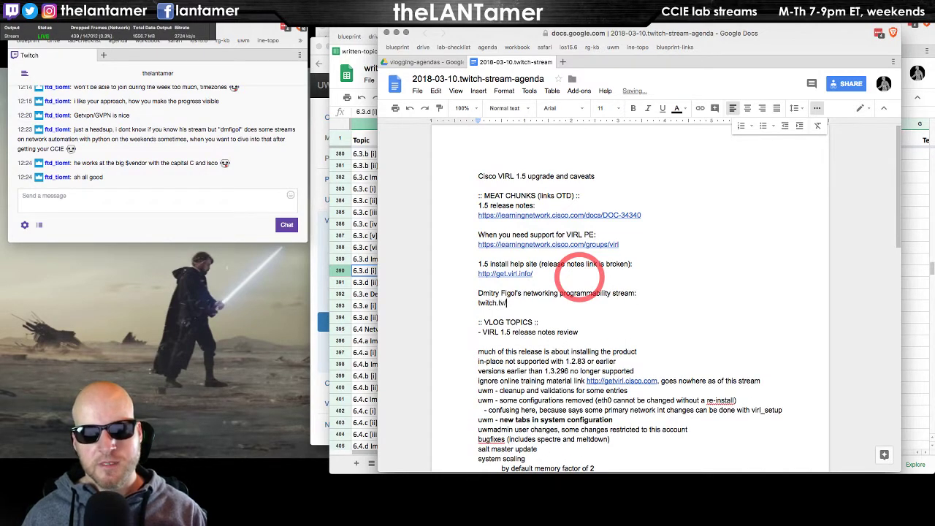
Complete the networking programmability stream's Twitch address as an https link in the agenda and remove the extra blank line below it.
key(Return)
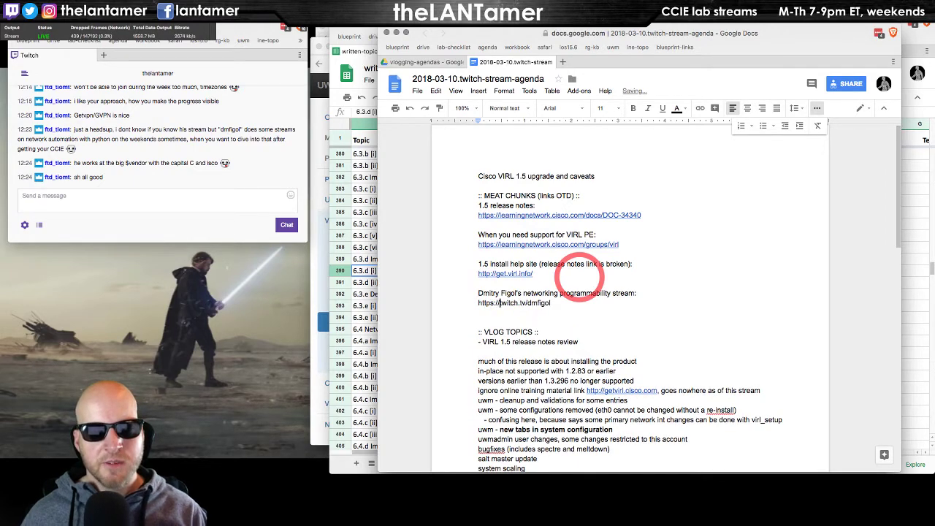
key(Return)
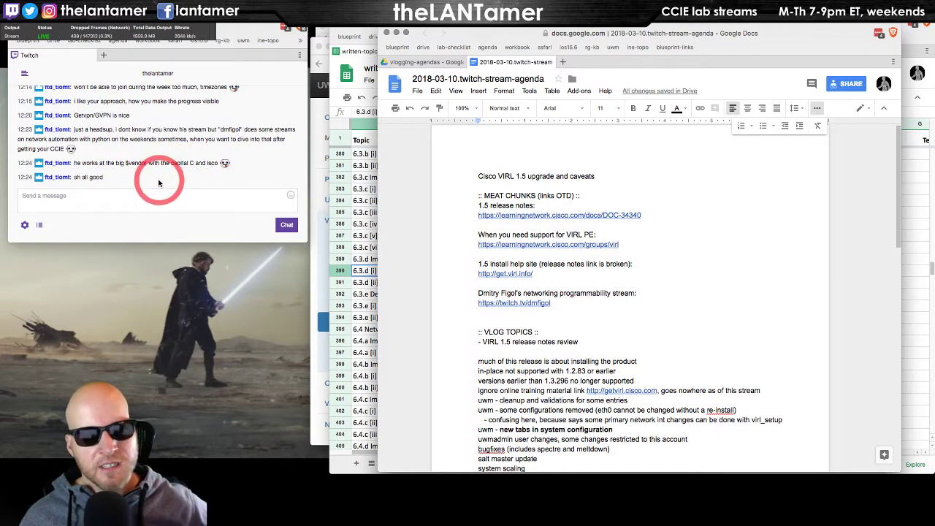
click(517, 321)
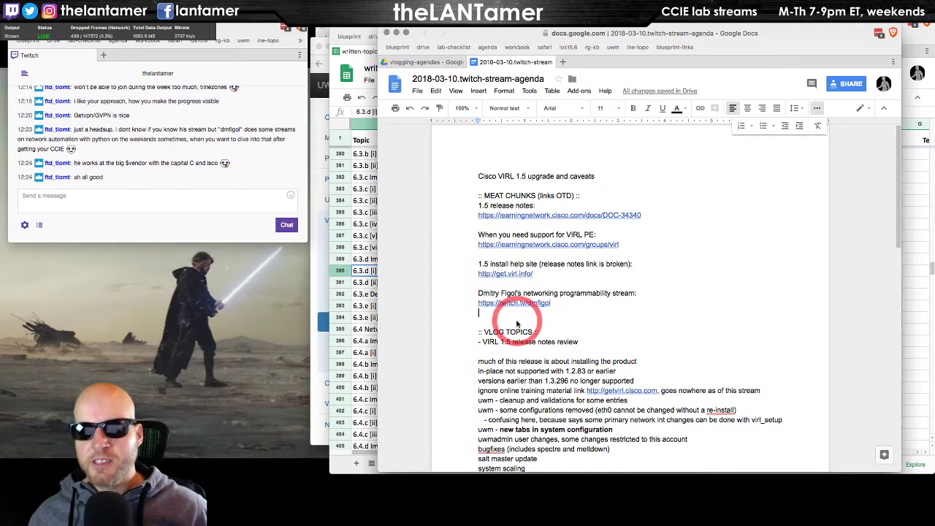
key(BackSpace)
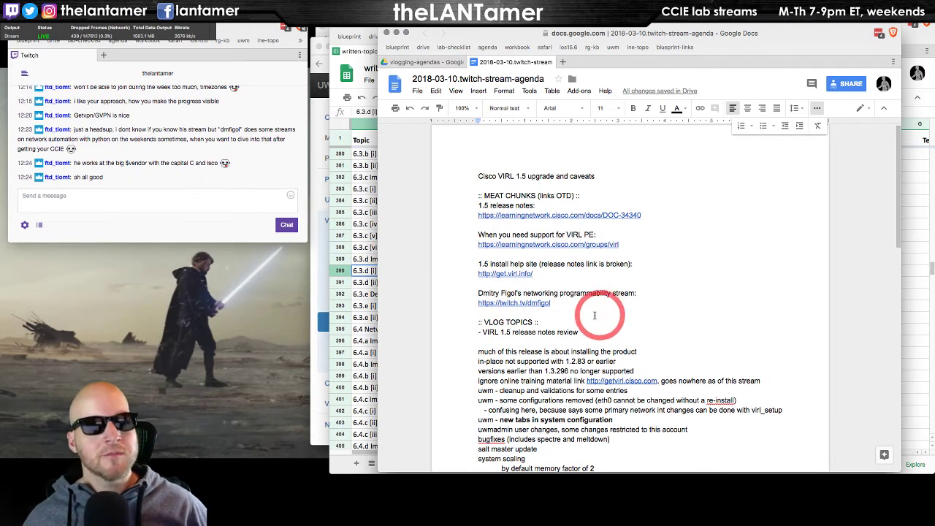
Close the vlogging-agendas folder and switch to the written-topic-checklist spreadsheet.
click(418, 63)
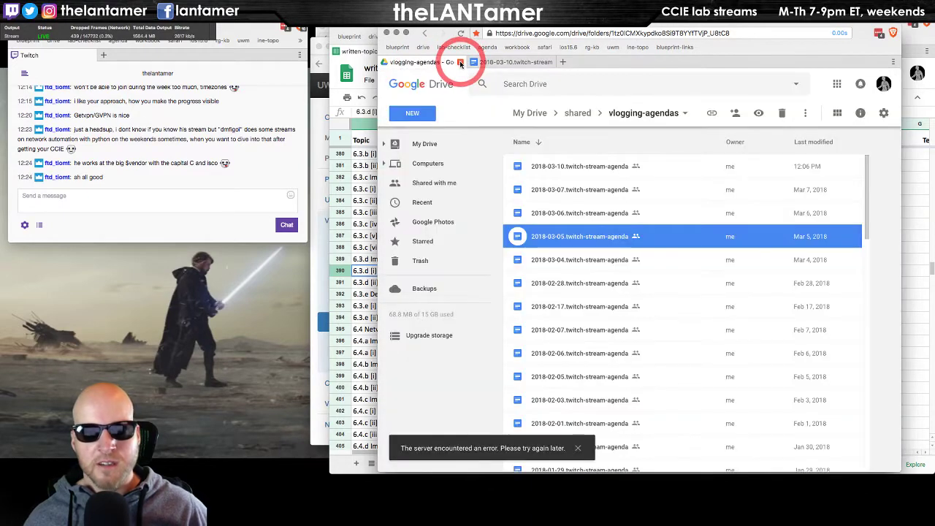
click(460, 63)
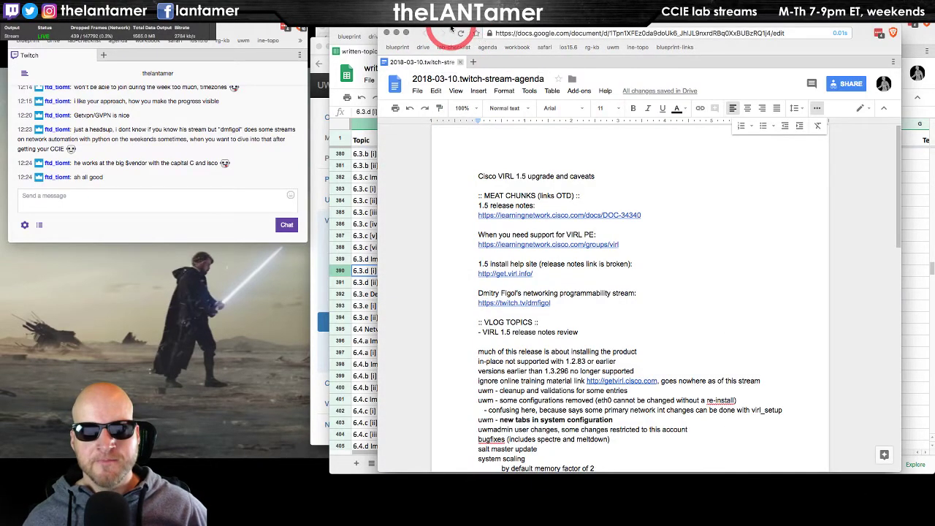
drag(452, 28, 445, 46)
click(445, 41)
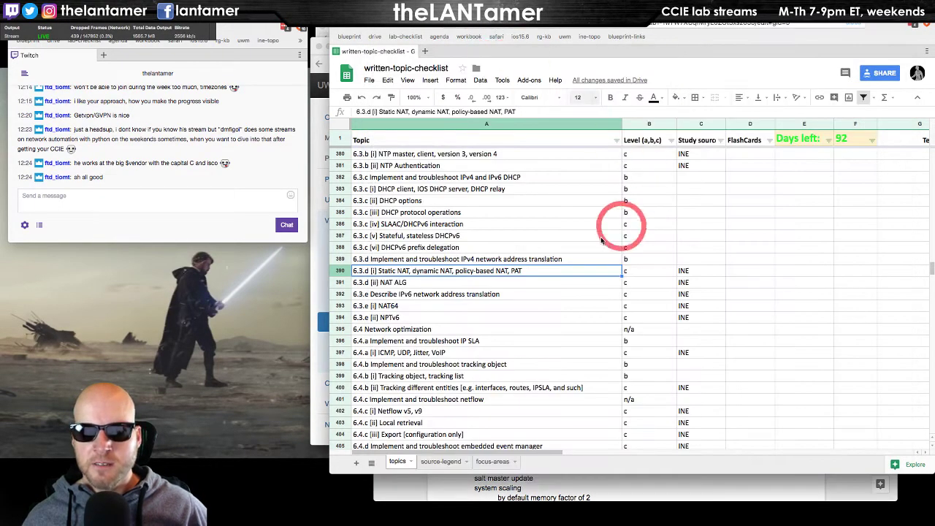
Review the study source entries from topic 6.3.d [i] on NAT through 7.1.b [i] on automation and orchestration.
click(682, 274)
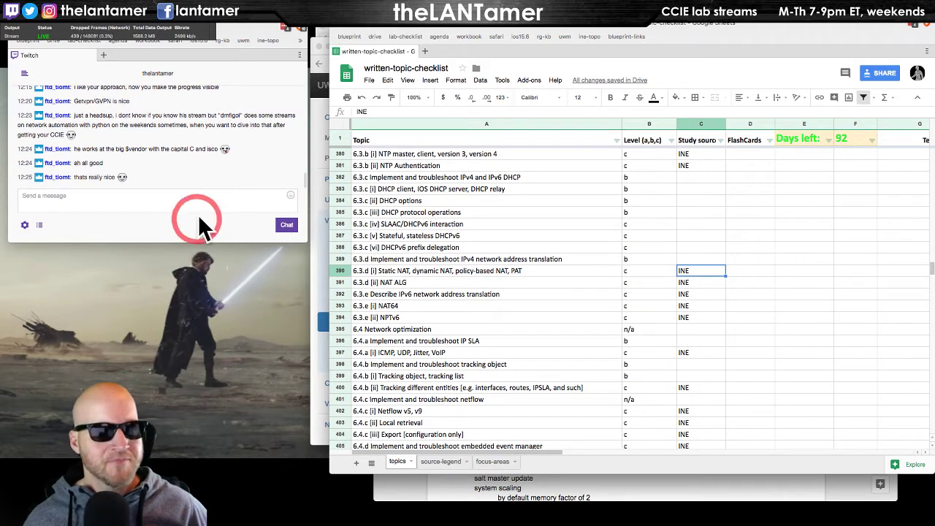
click(403, 271)
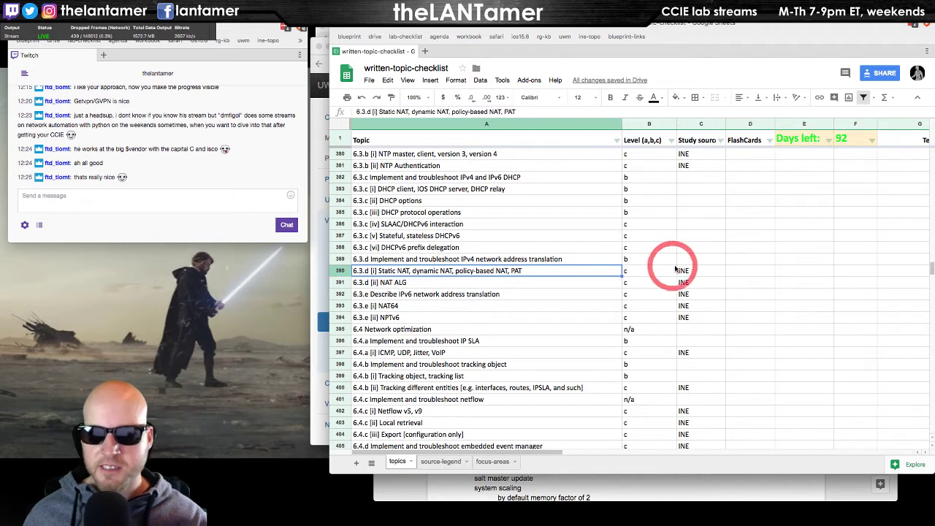
key(Right)
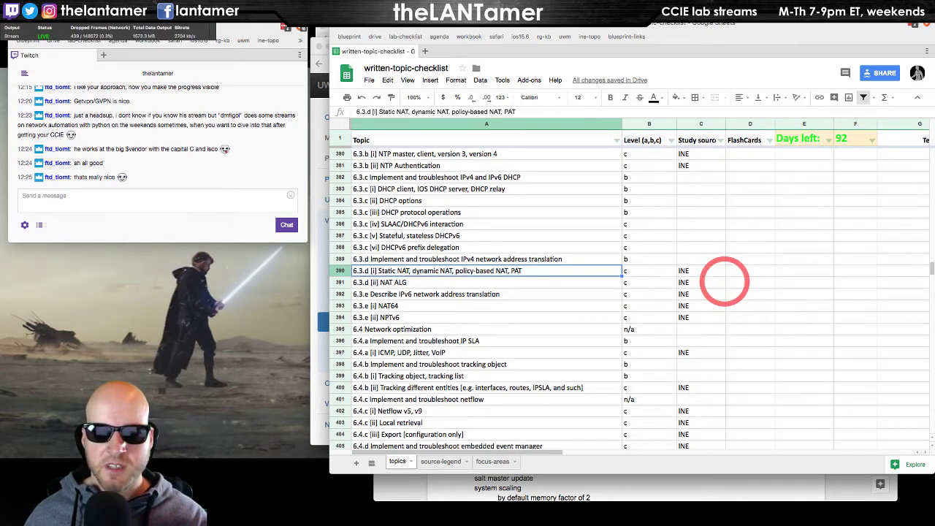
key(Right)
key(Down)
key(Down)
key(Down)
key(Down)
key(Down)
key(Down)
key(Down)
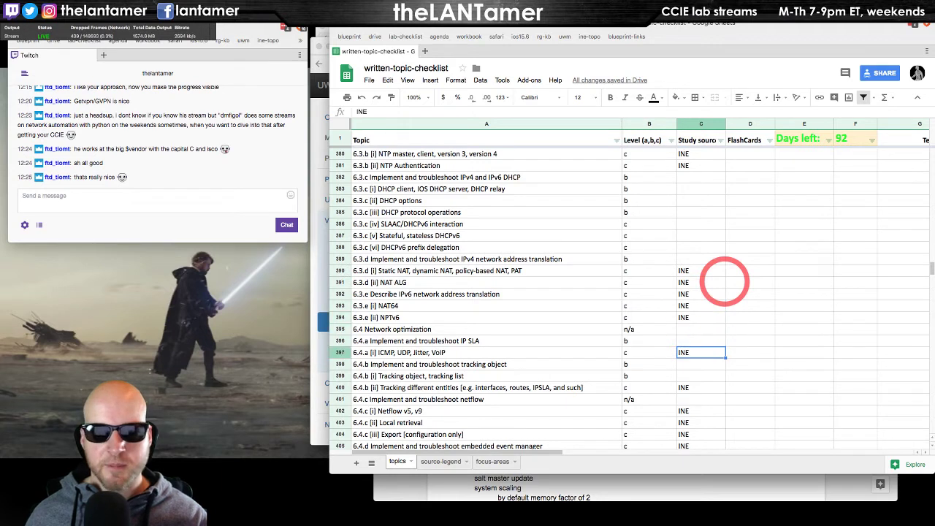
key(Down)
key(Down)
key(Down)
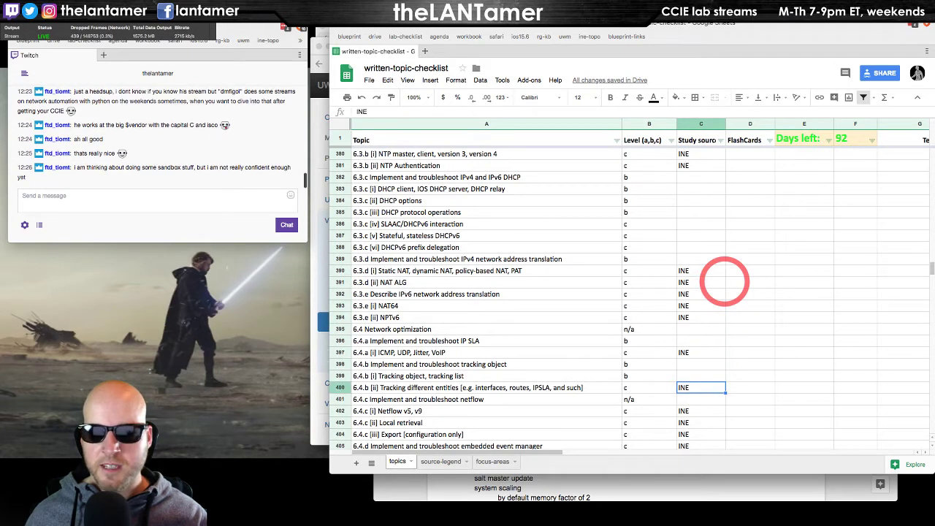
key(Down)
key(Up)
key(Down)
key(Down)
key(Down)
key(Down)
key(Down)
key(Down)
key(Down)
key(Down)
key(Down)
key(Down)
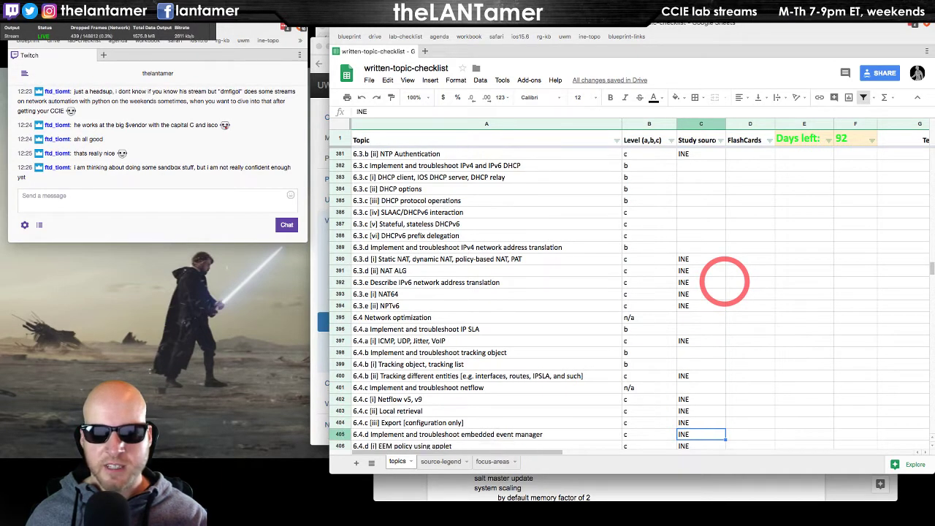
key(Down)
key(Down)
key(Down)
key(Down)
key(Down)
key(Down)
key(Down)
key(Down)
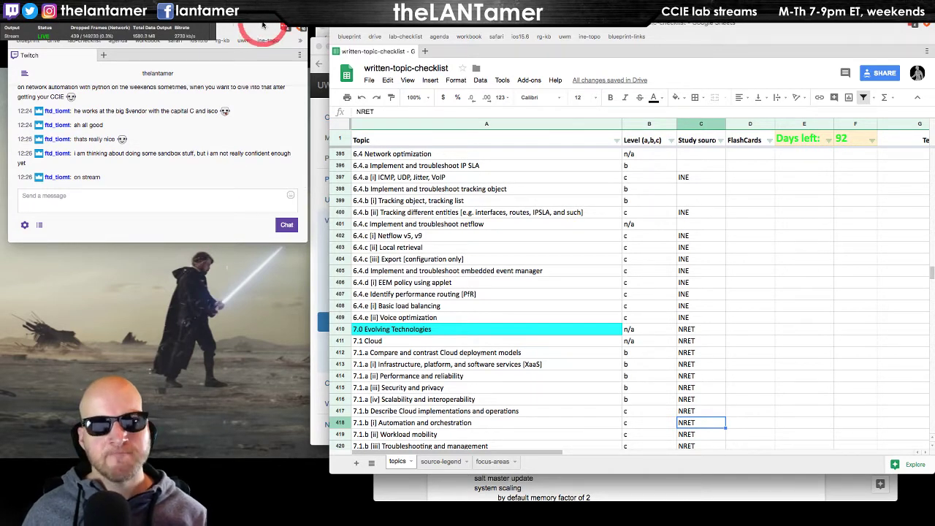
Examine the 7.0 Evolving Technologies topic and its study source entry.
drag(282, 24, 273, 25)
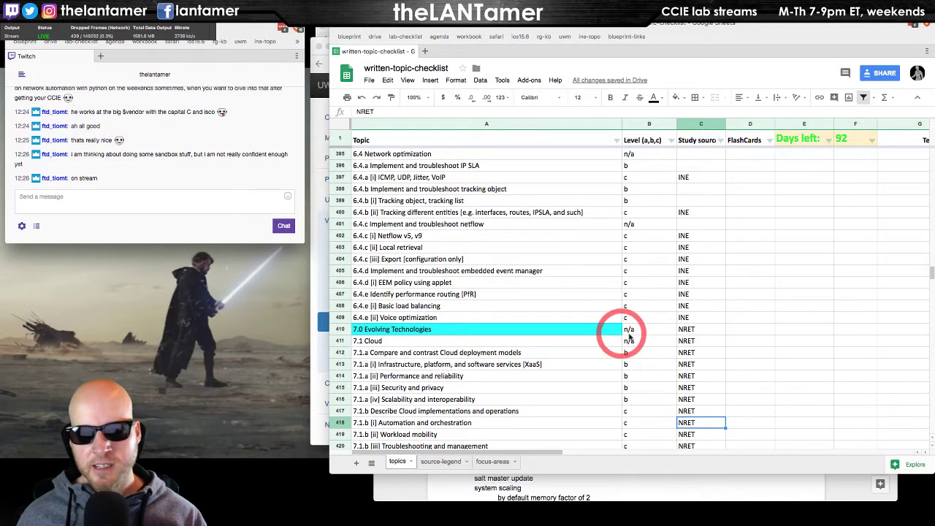
click(694, 333)
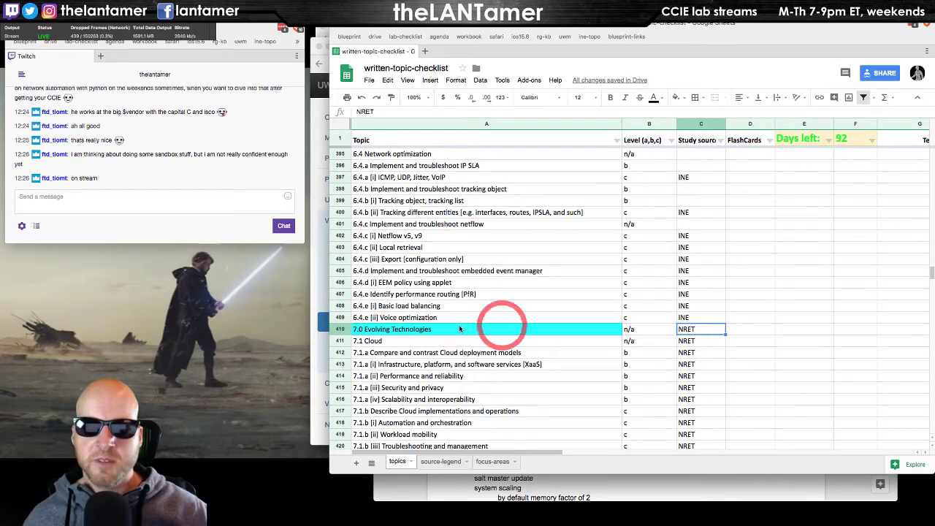
click(406, 329)
click(691, 330)
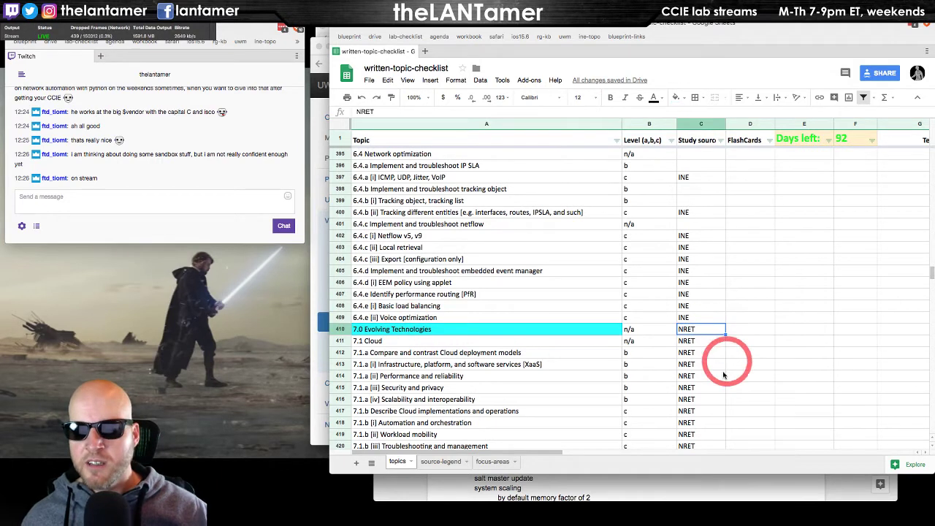
click(411, 330)
click(693, 331)
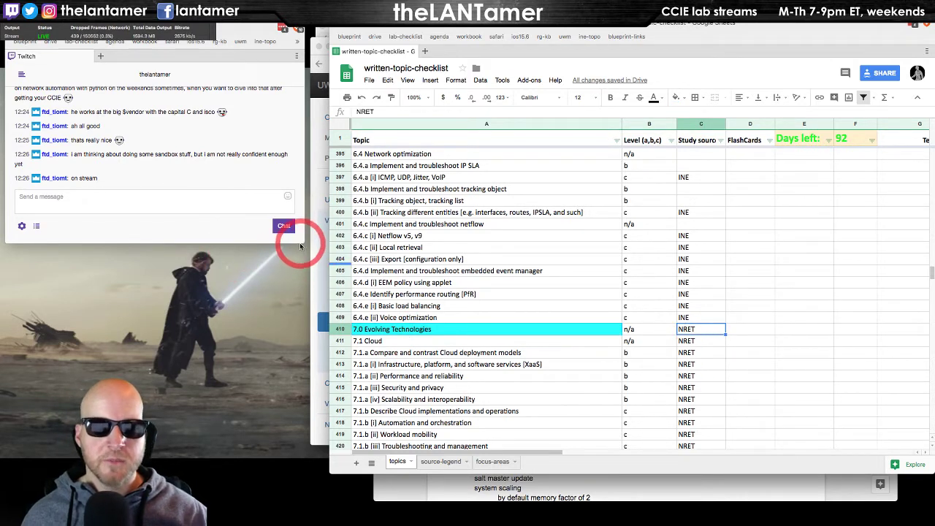
Resize the Twitch chat window to make it slightly taller.
drag(300, 242, 295, 247)
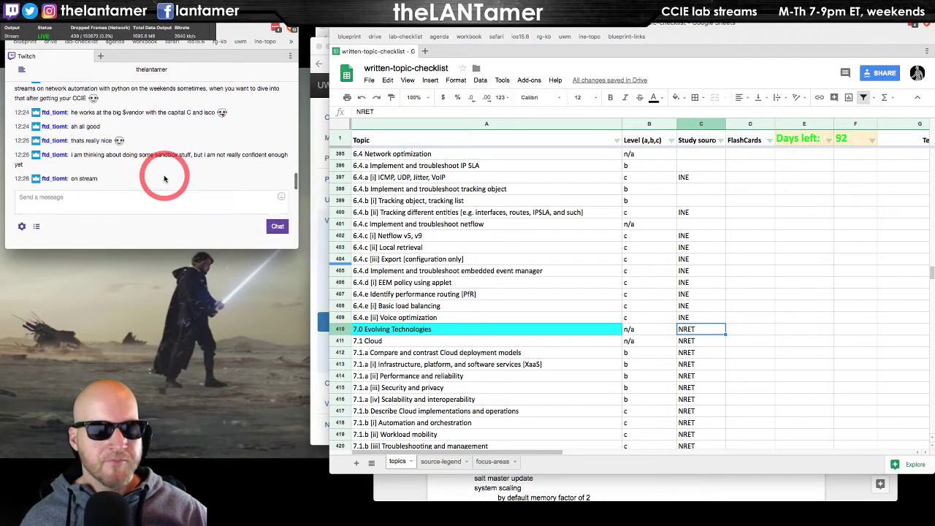
drag(295, 247, 300, 252)
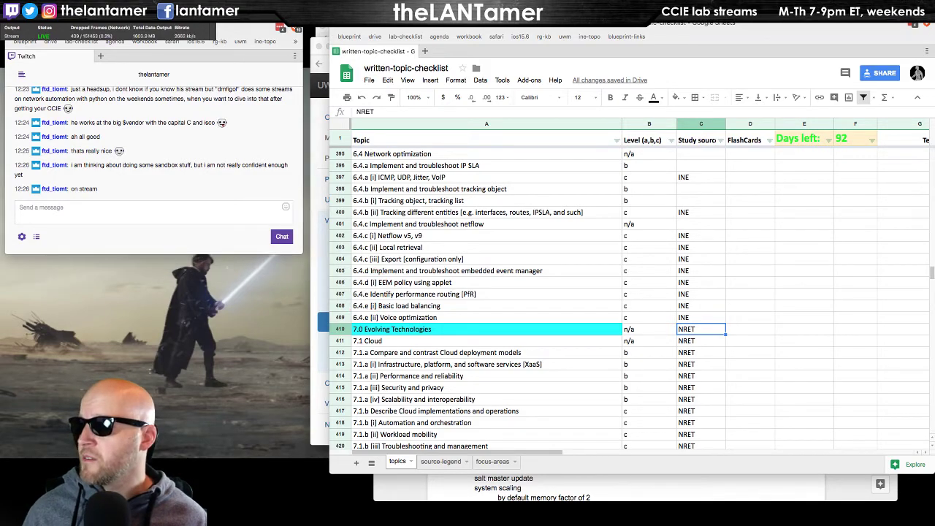
key(super+Tab)
drag(298, 153, 498, 70)
click(857, 42)
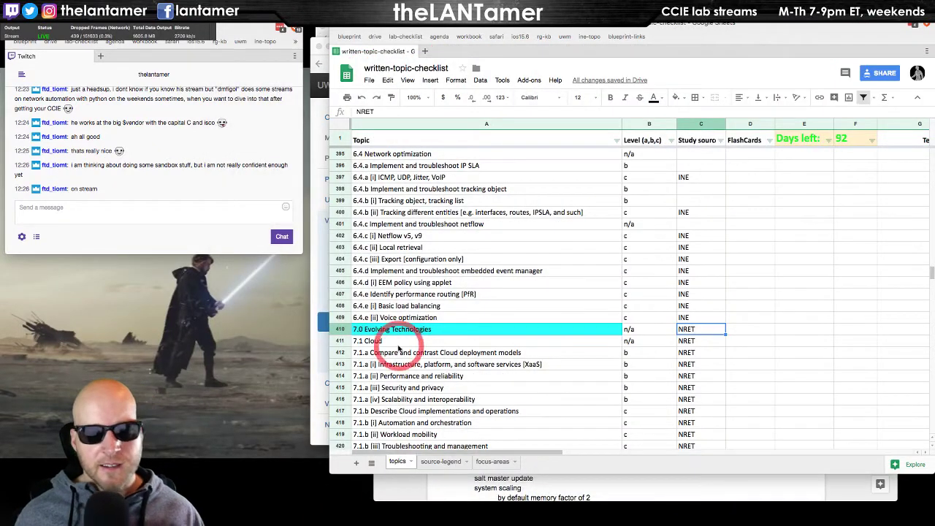
Review the level, study source and flashcard entries for the Evolving Technologies topics, including cloud and network programmability.
click(700, 330)
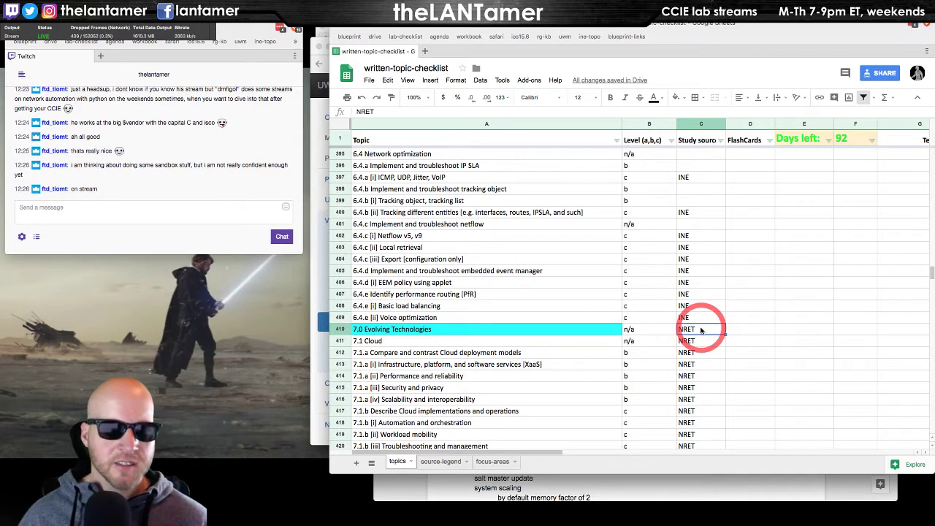
key(Down)
key(Down)
key(Down)
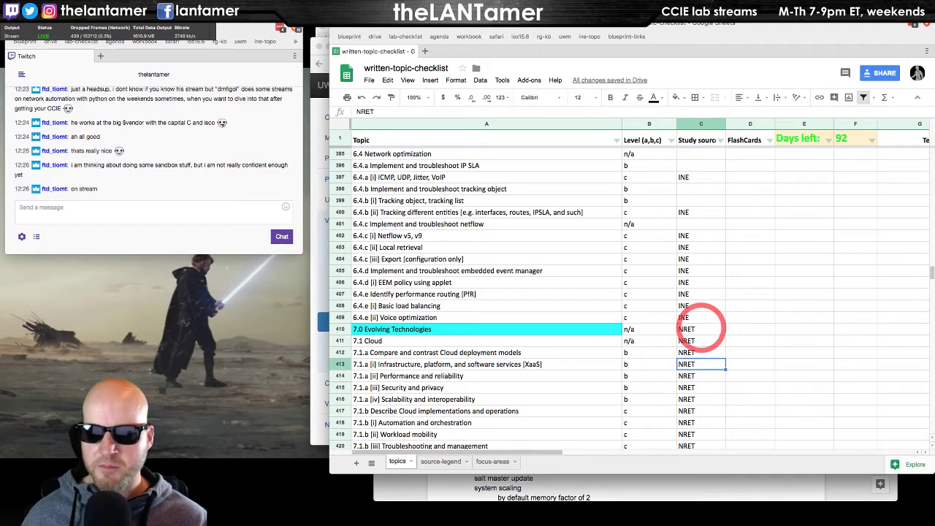
scroll(698, 335, down, 1)
scroll(698, 335, down, 2)
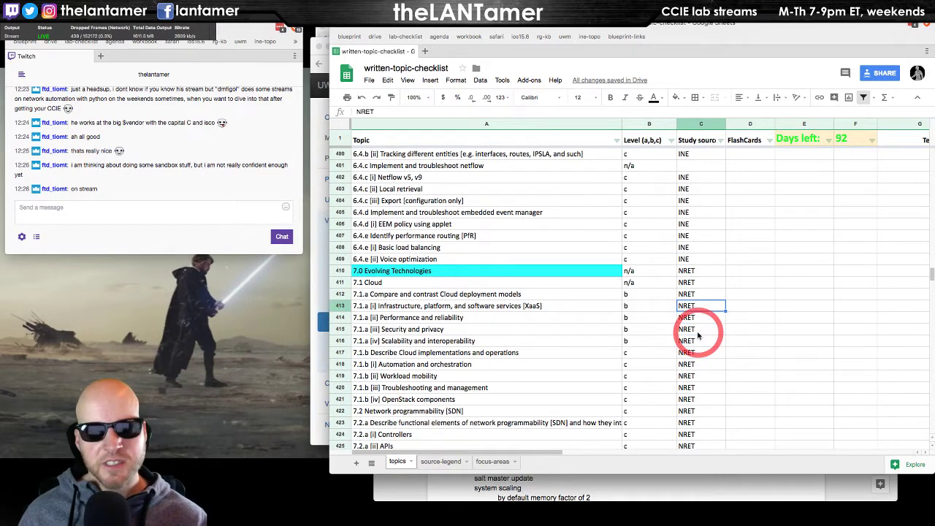
click(692, 248)
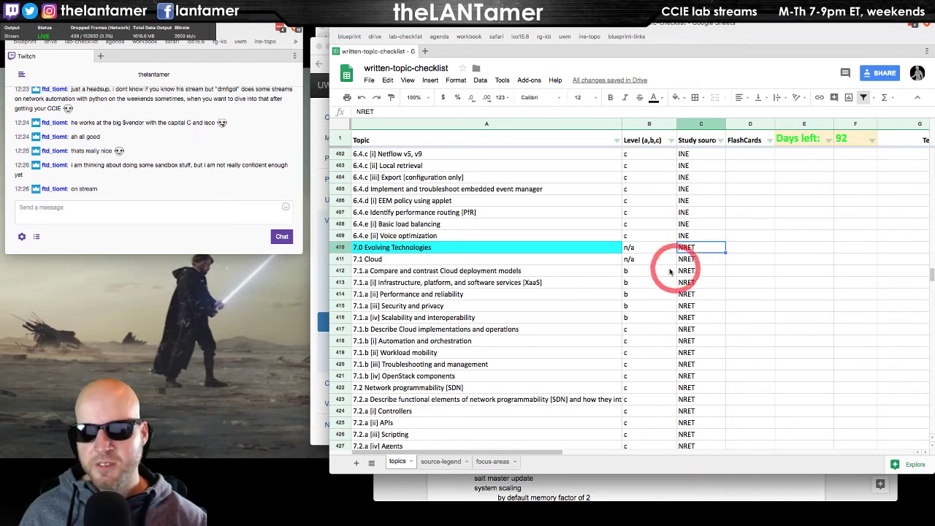
click(745, 248)
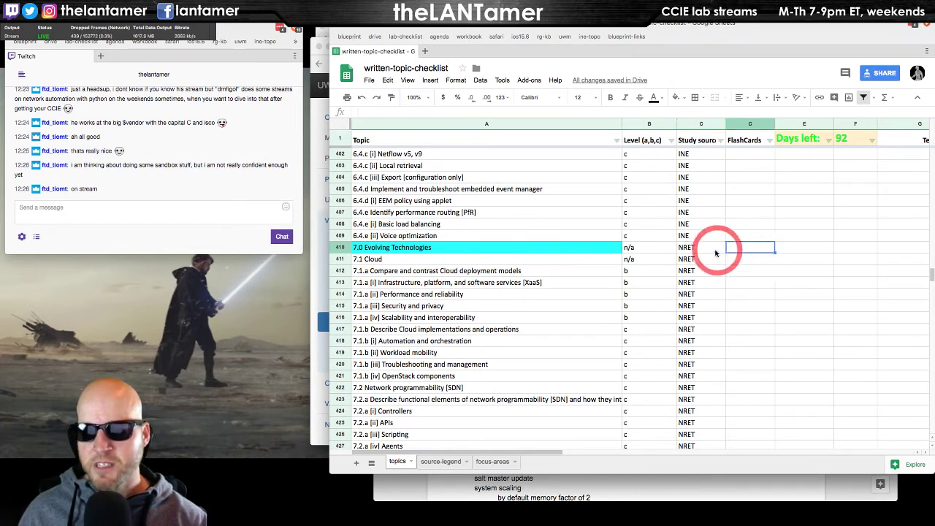
click(713, 252)
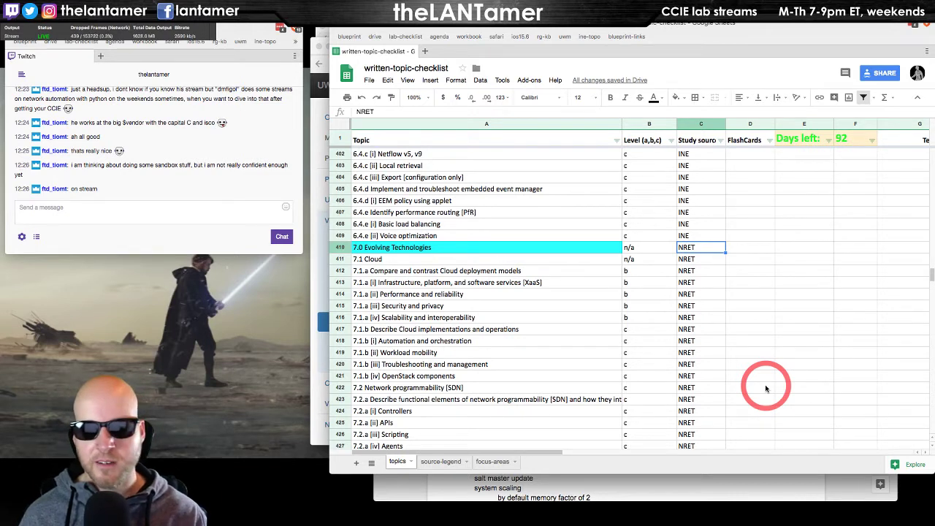
key(Left)
key(Left)
key(Right)
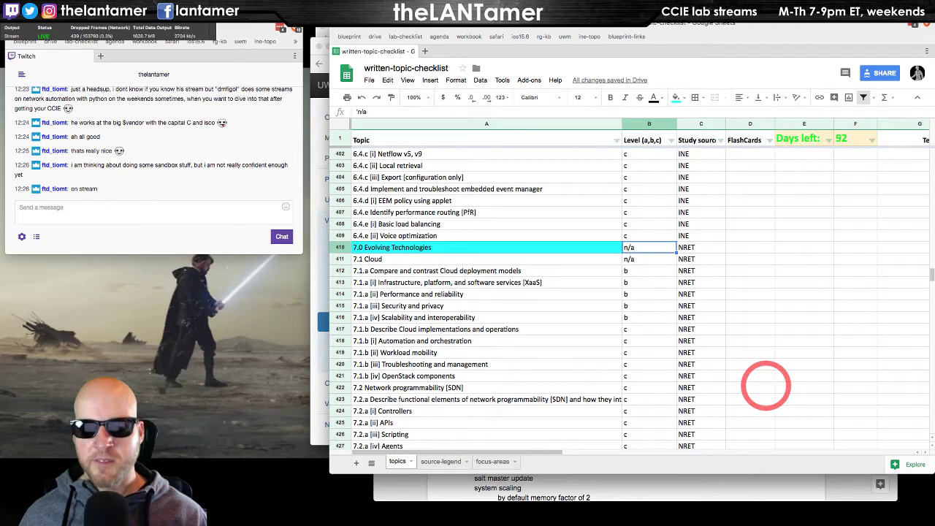
key(Right)
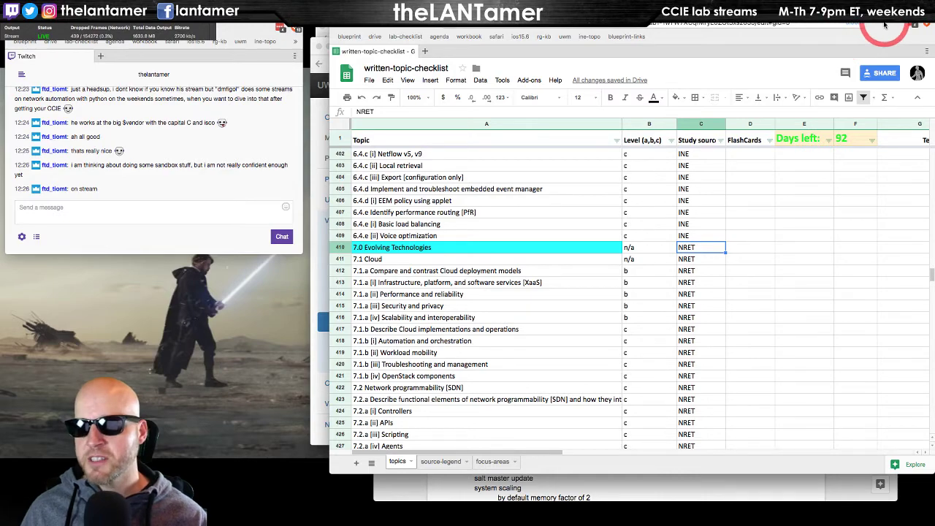
Open Google Drive in a new tab and search it for the programmability streamer's first name.
mouse_move(871, 44)
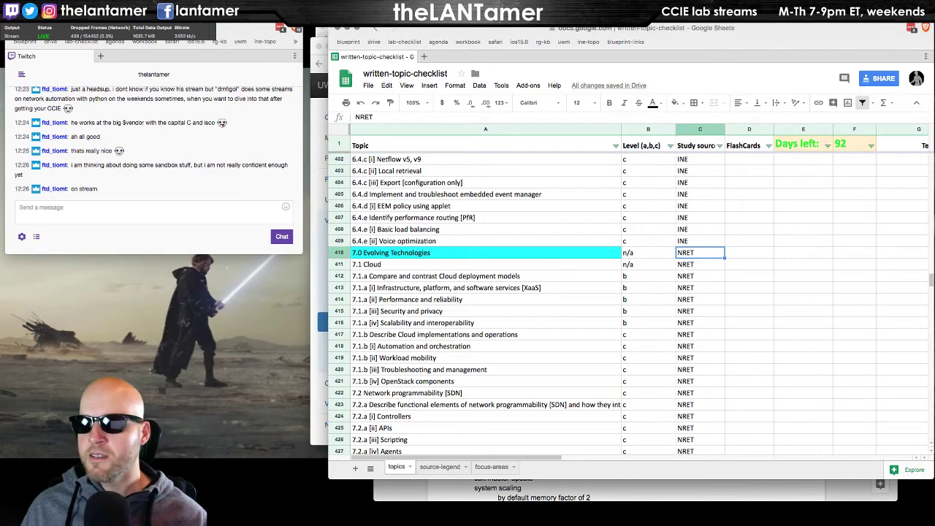
click(422, 59)
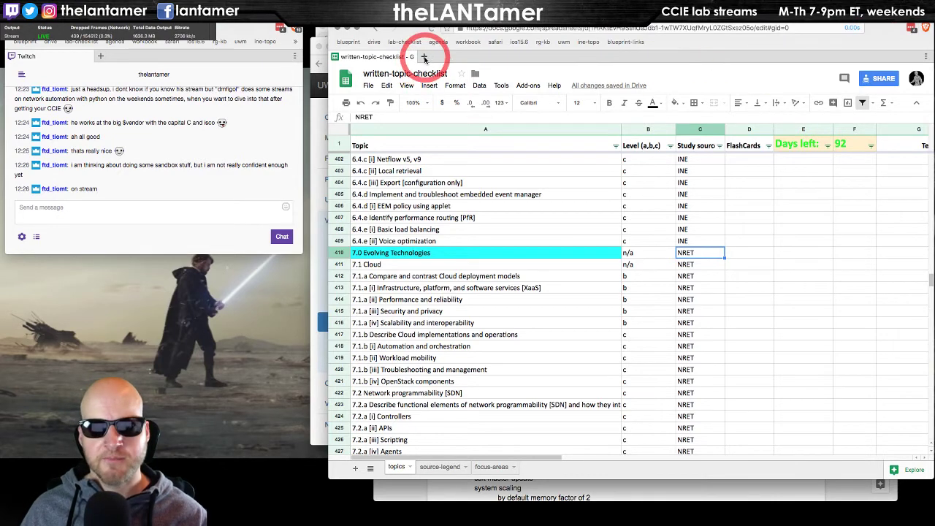
click(439, 43)
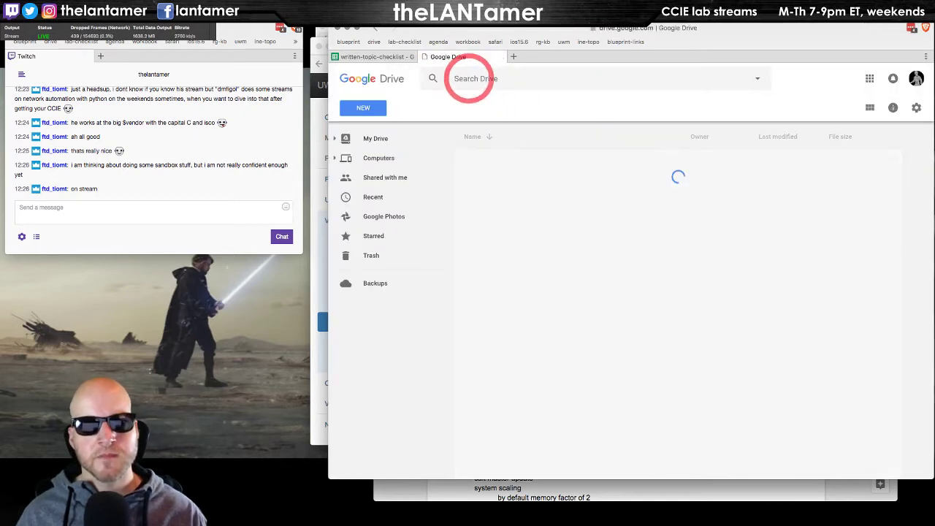
click(470, 78)
text(dmitry)
key(Return)
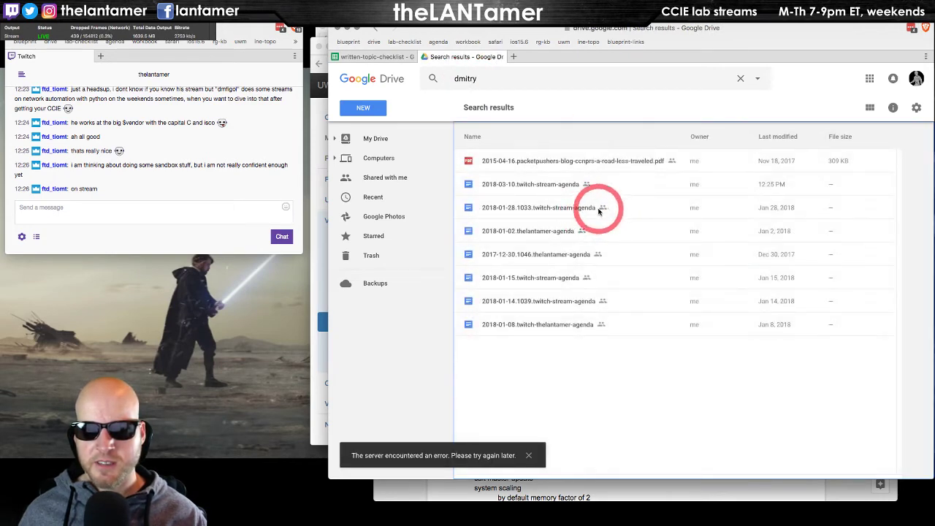
Open the 2018-01-08.twitch-thelantamer-agenda document and copy the streaming-experience blog link under MEAT CHUNKS.
double_click(549, 326)
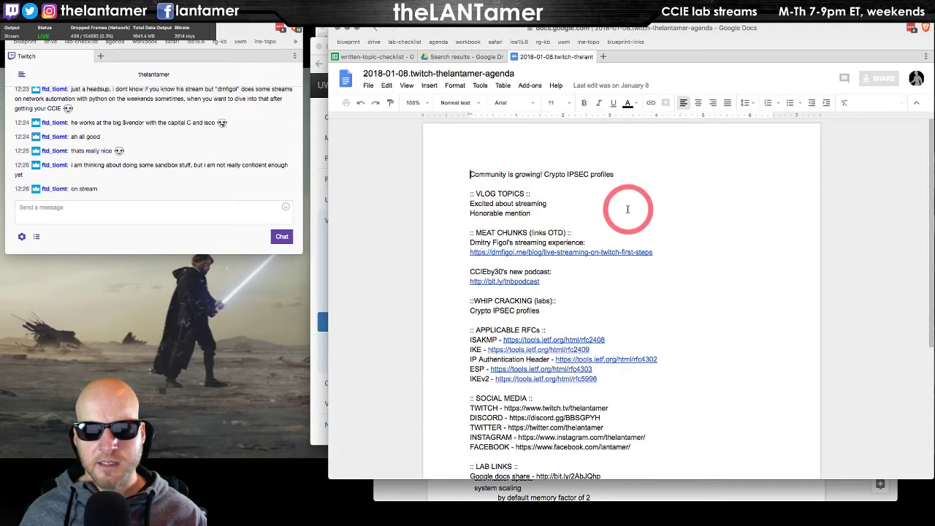
drag(660, 251, 464, 250)
key(ctrl+c)
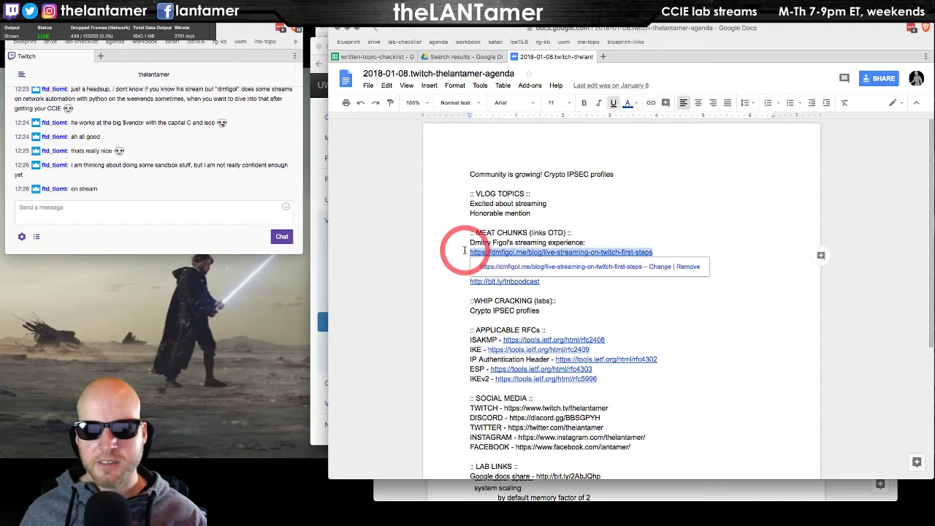
Post the copied streaming-experience blog link in the Twitch chat, and close the old agenda and Drive search tabs.
click(66, 208)
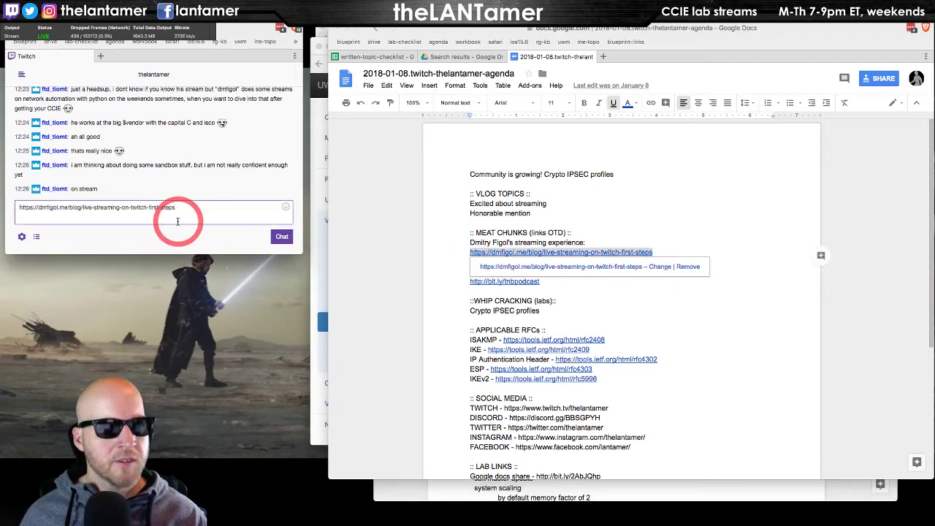
key(Return)
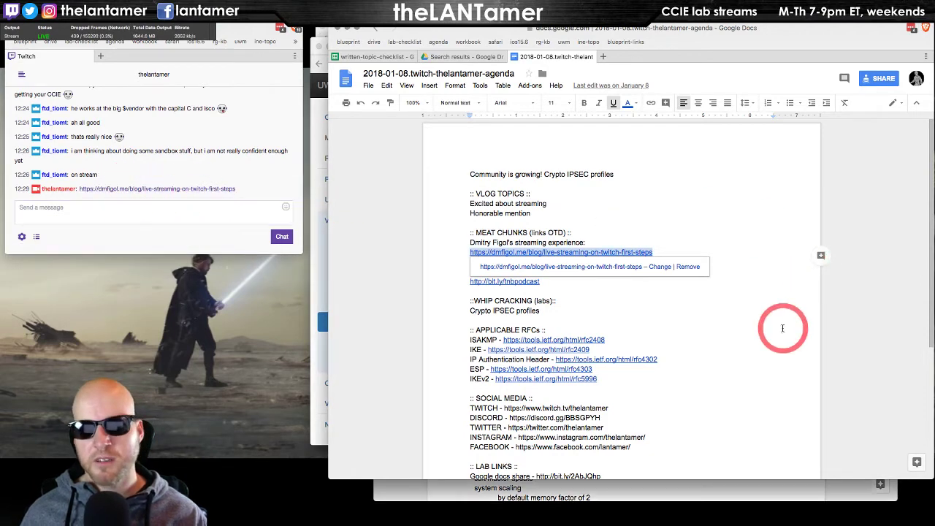
key(ctrl+shift+Tab)
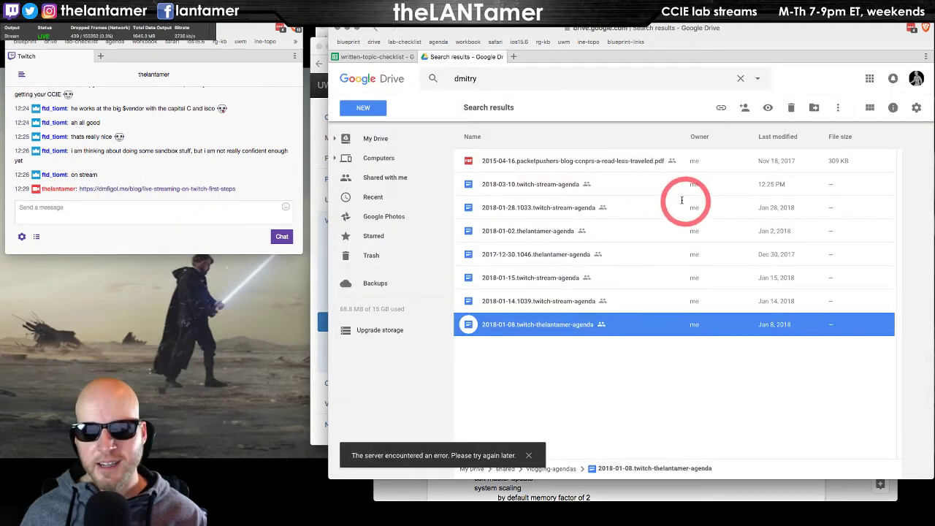
key(ctrl+w)
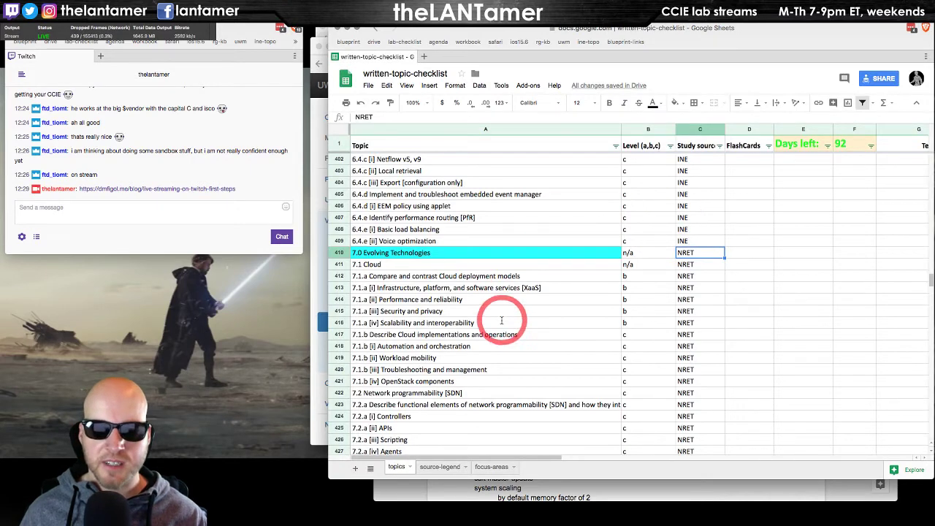
In the 2018-03-10 agenda, extend the programmability stream heading with "and blog about streaming" and add the copied blog link under its Twitch link.
key(super+grave)
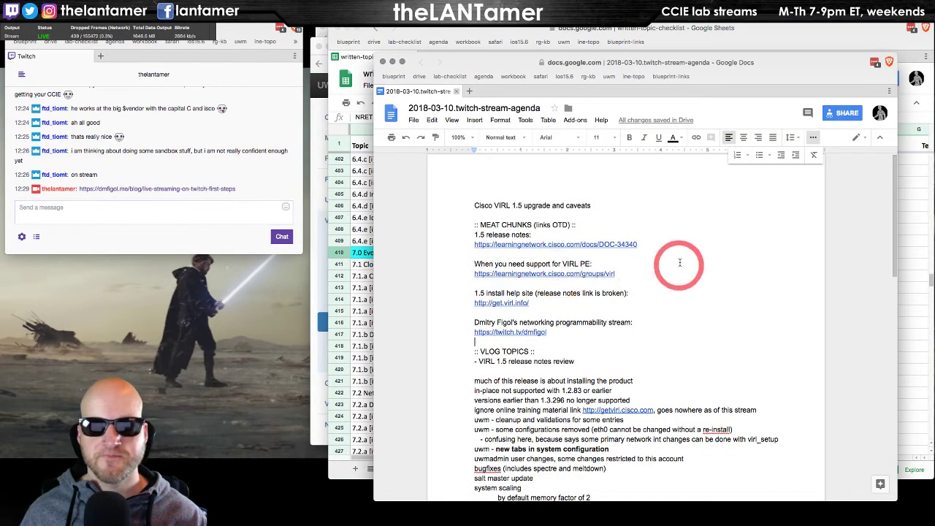
click(613, 331)
key(Up)
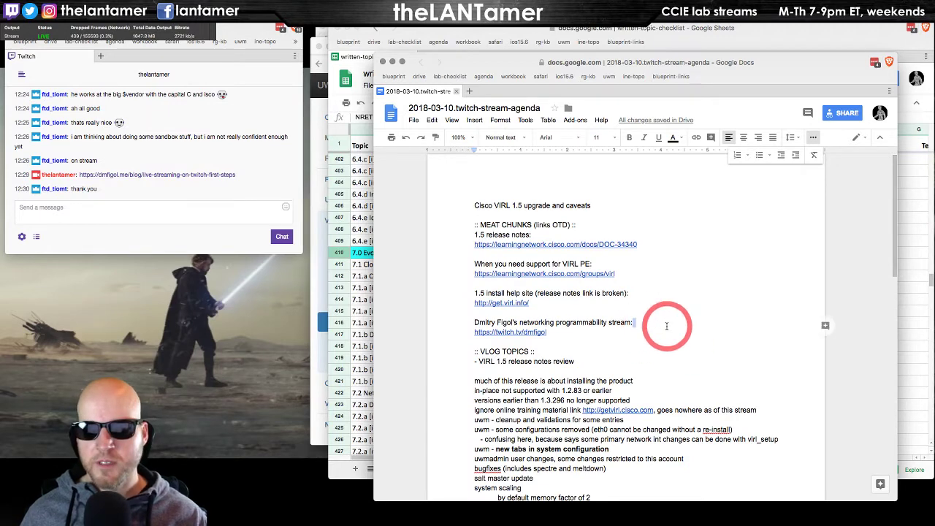
key(End)
key(Delete)
key(Return)
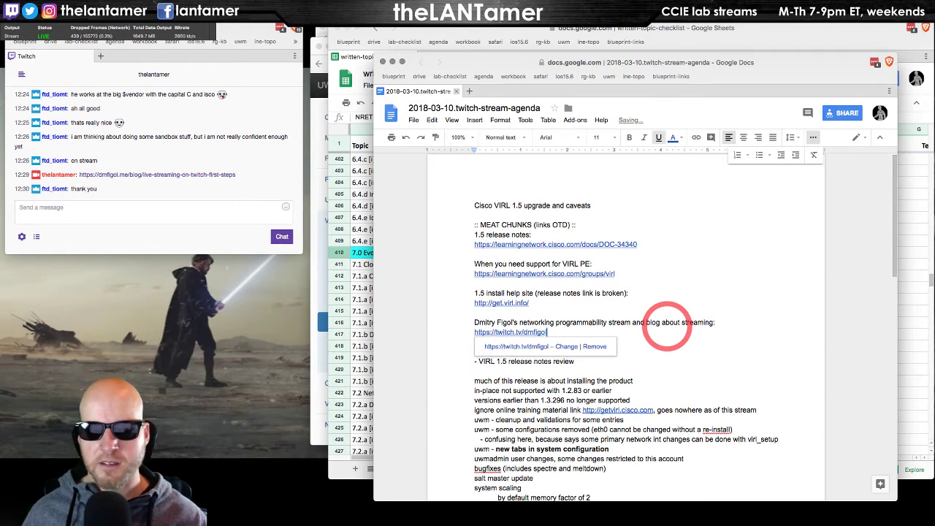
key(ctrl+v)
key(Return)
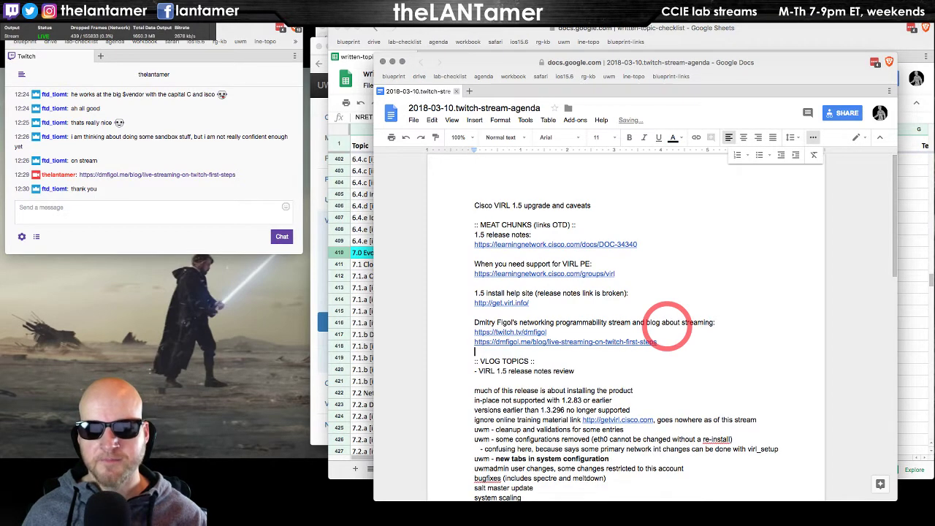
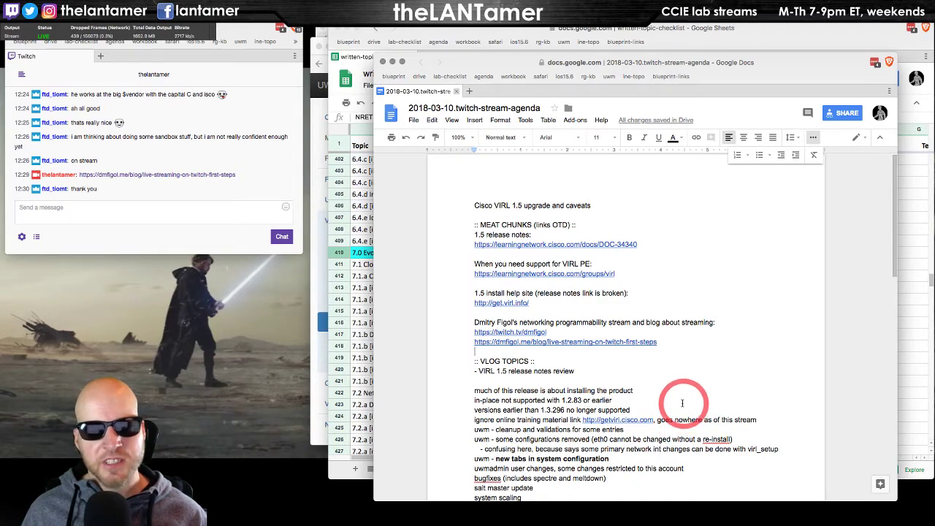
Shift the agenda window slightly, bring the UWM System Upgrade window into view, and collapse its VM Maestro Linux 64 progress entry.
mouse_move(488, 56)
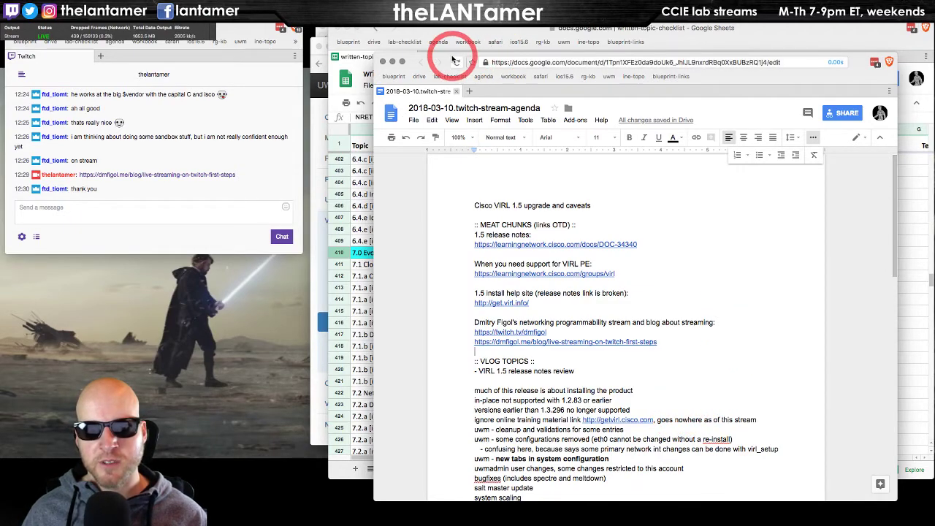
drag(449, 58, 464, 44)
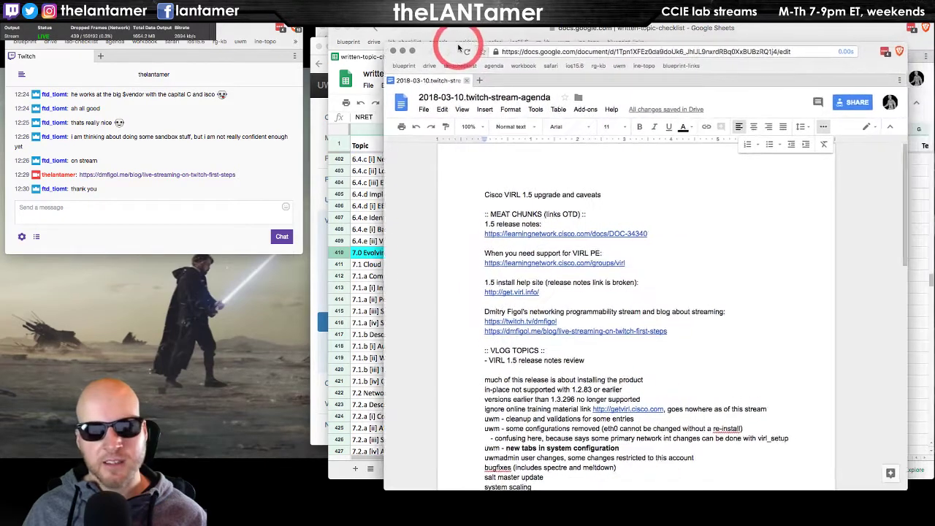
drag(322, 42, 29, 77)
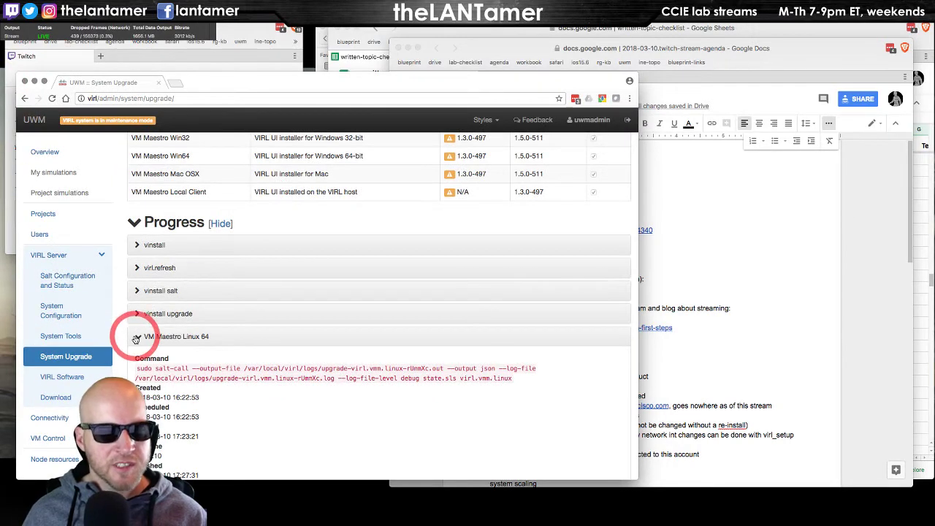
click(135, 338)
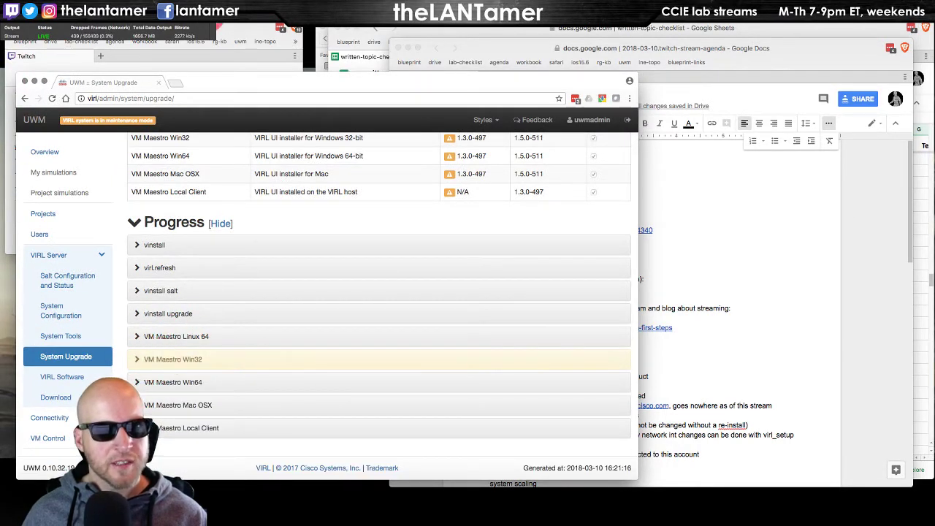
Bring the Twitch chat and stream agenda windows in front of UWM, and move the agenda window further into the upper corner.
click(251, 31)
click(192, 133)
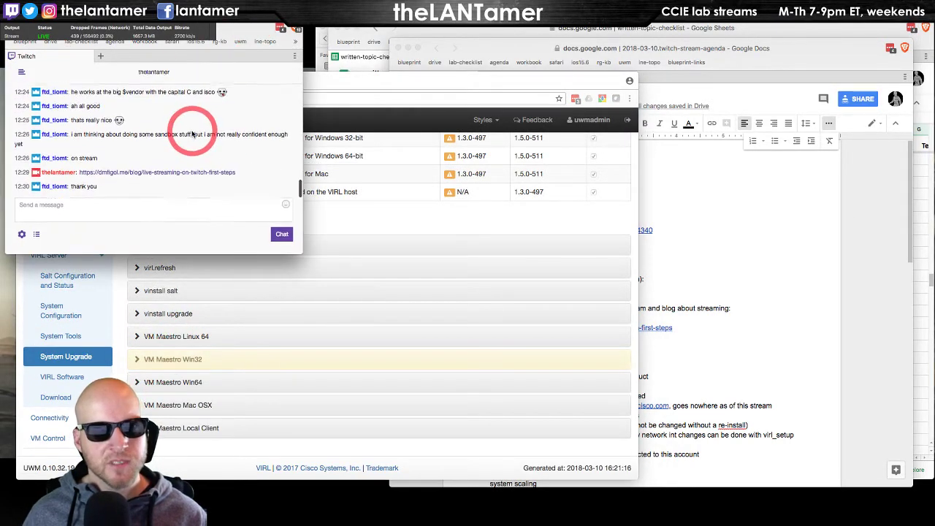
click(865, 46)
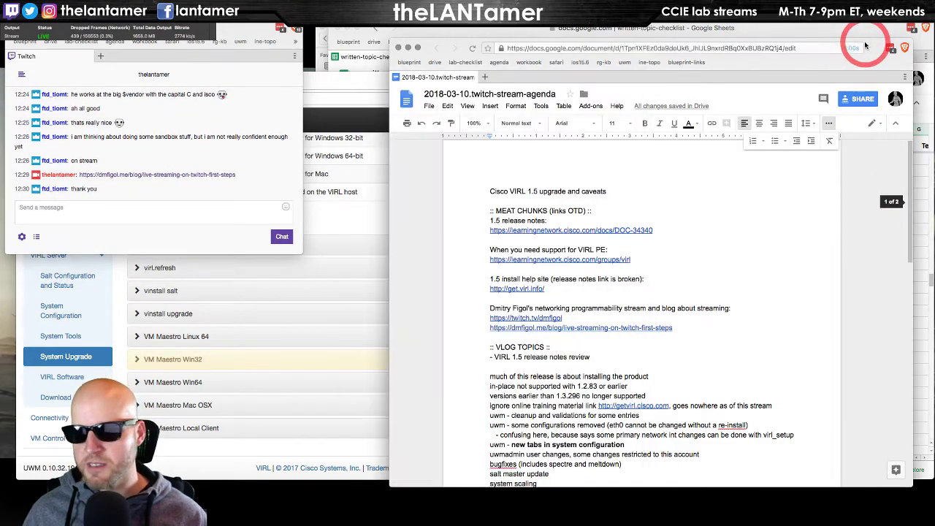
click(516, 45)
drag(457, 43, 476, 24)
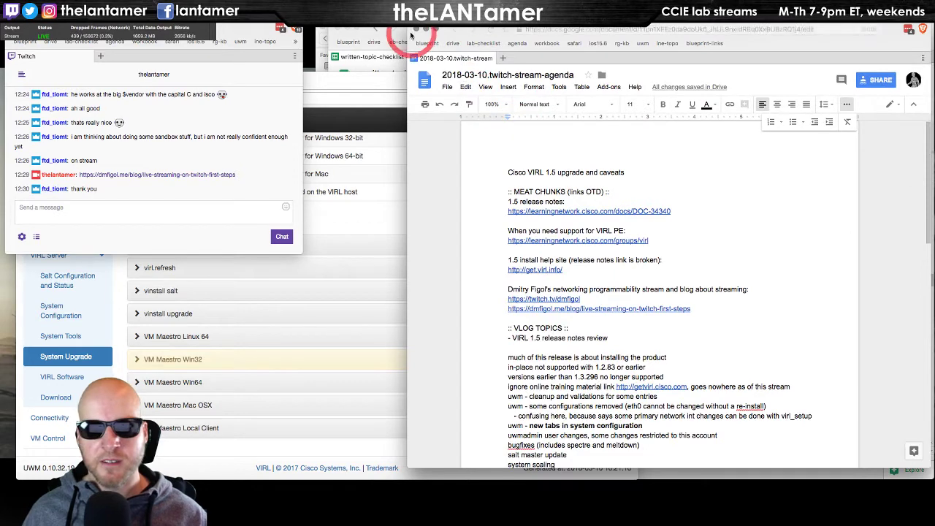
In written-topic-checklist, clear the NRET study source entries for all Evolving Technologies topics in C410:C441.
click(388, 43)
click(691, 252)
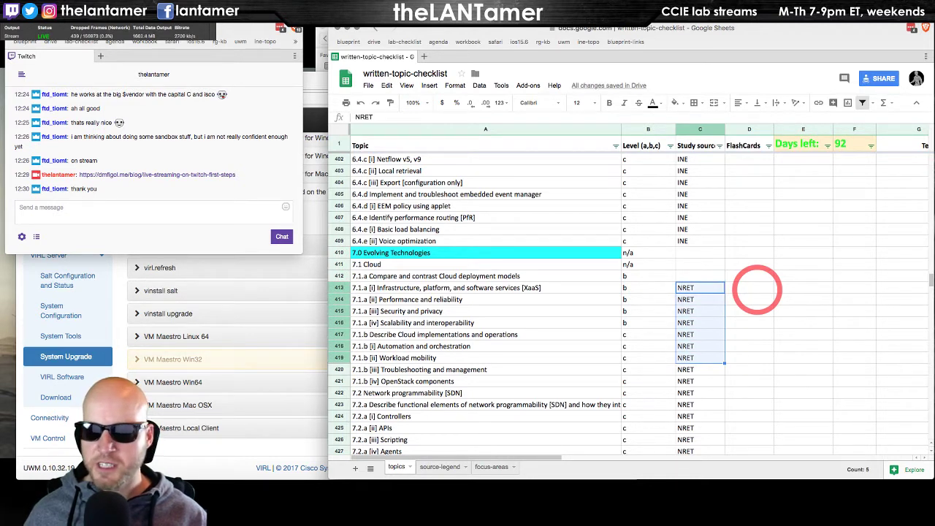
key(shift+Down)
key(shift+Down)
key(shift+Down)
key(shift+Down)
key(shift+Down)
key(shift+Down)
key(shift+Down)
key(shift+Down)
key(shift+Down)
key(shift+Down)
key(shift+Down)
key(shift+Down)
key(shift+Down)
key(shift+Down)
key(shift+Down)
key(shift+Down)
key(shift+Down)
key(shift+Down)
key(shift+Down)
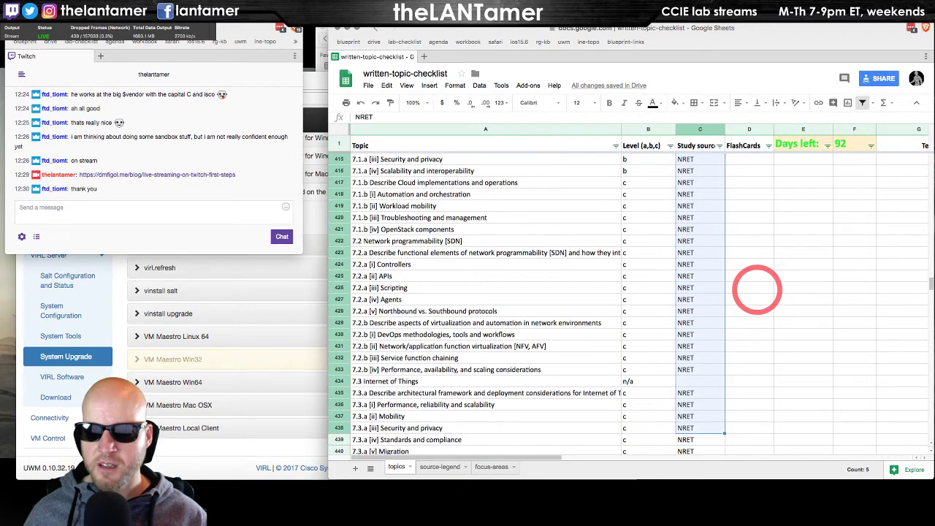
key(shift+Down)
key(shift+Down)
key(shift+Down)
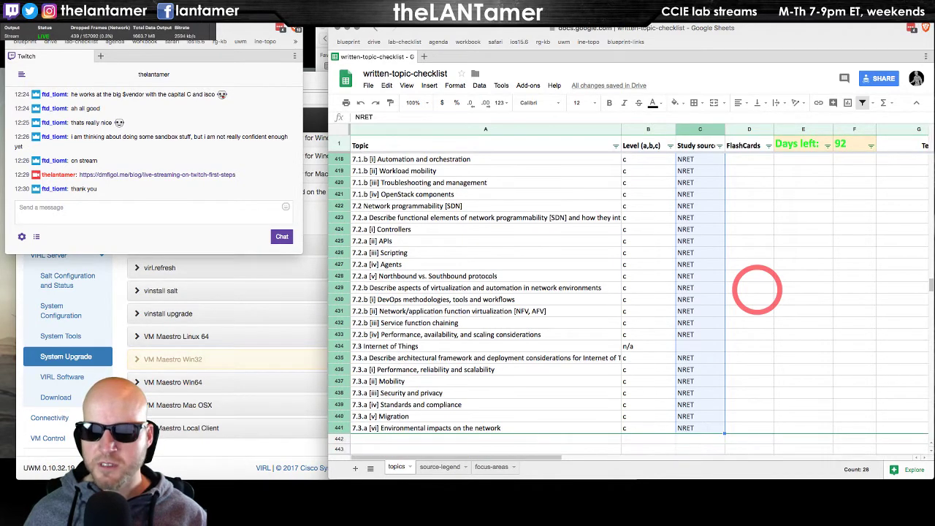
key(Delete)
key(Up)
key(Up)
key(Up)
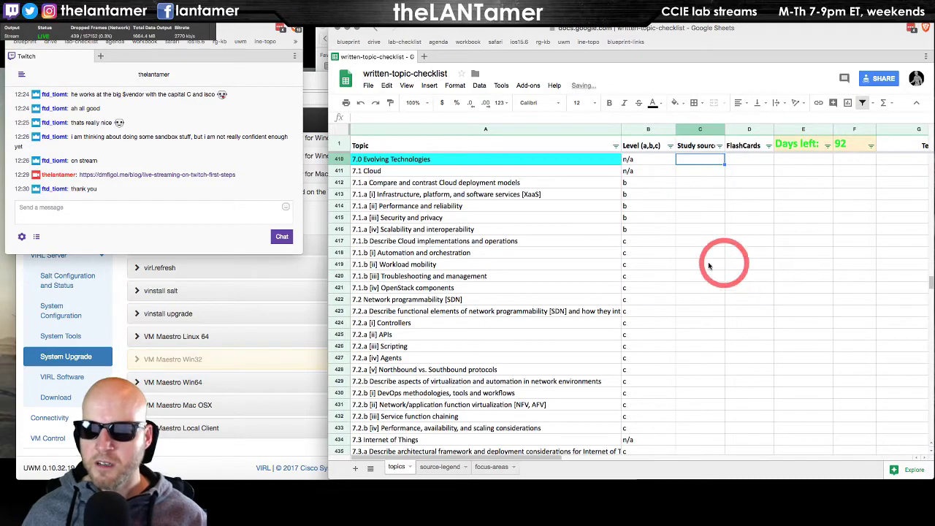
Review the level and study source entries across the checklist, from Infrastructure Services back to Network Principles.
scroll(709, 265, up, 15)
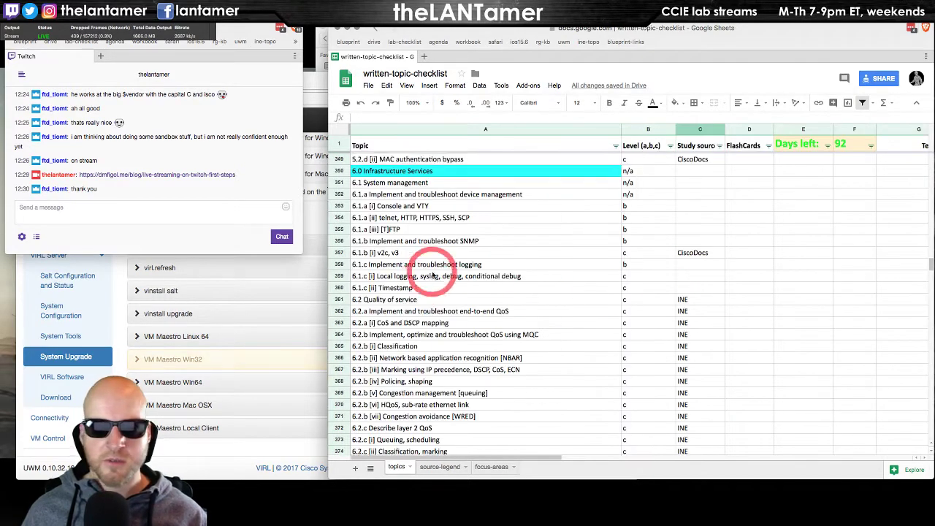
scroll(432, 276, up, 20)
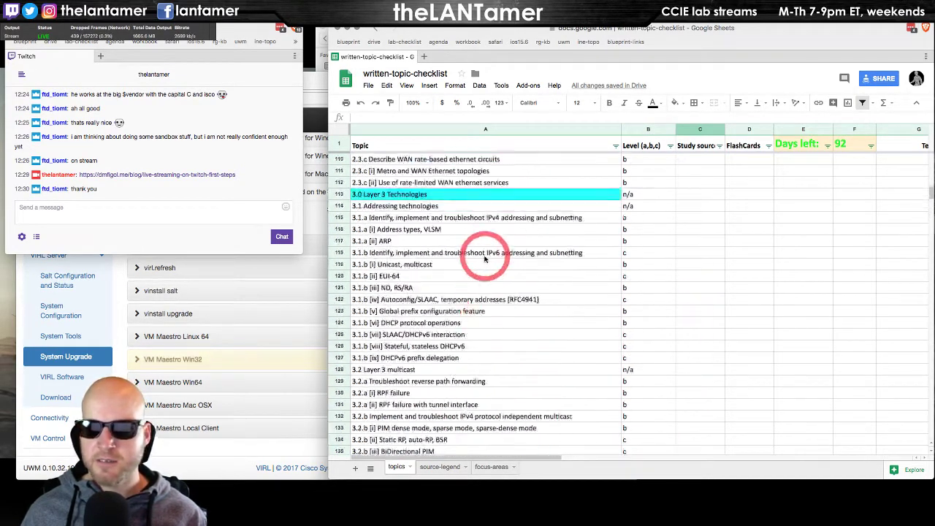
scroll(484, 258, up, 20)
scroll(500, 263, down, 20)
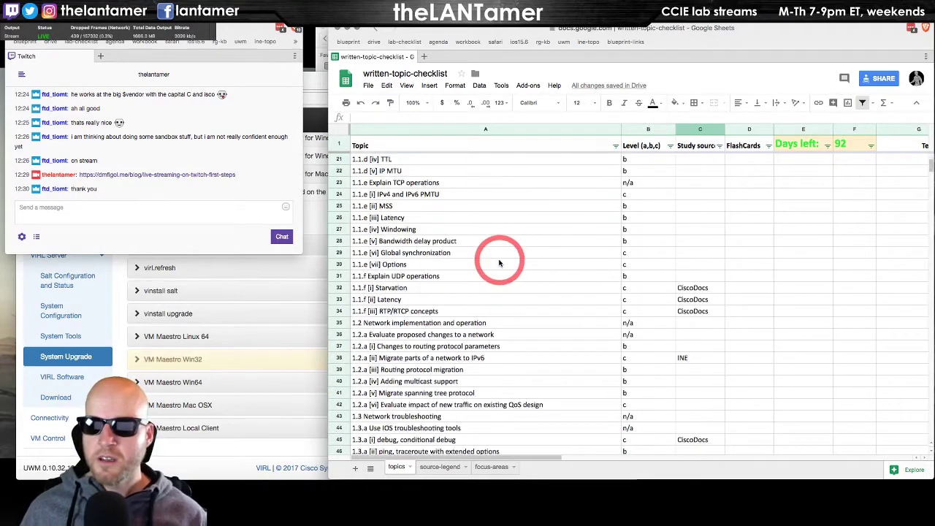
scroll(499, 263, down, 20)
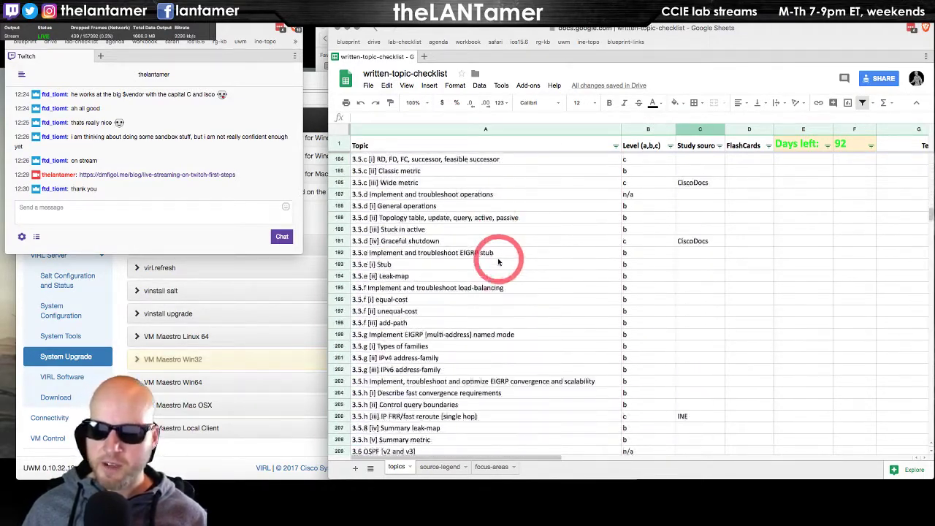
scroll(499, 263, up, 20)
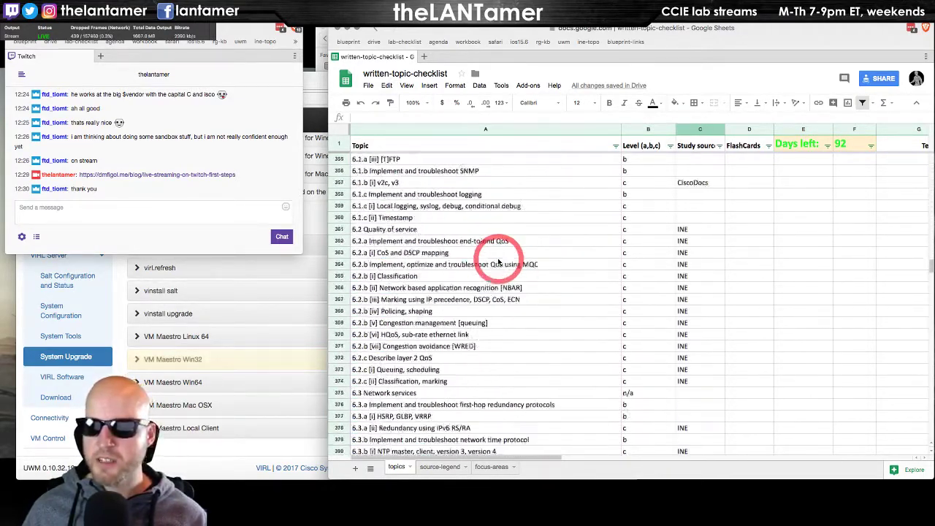
scroll(500, 263, up, 20)
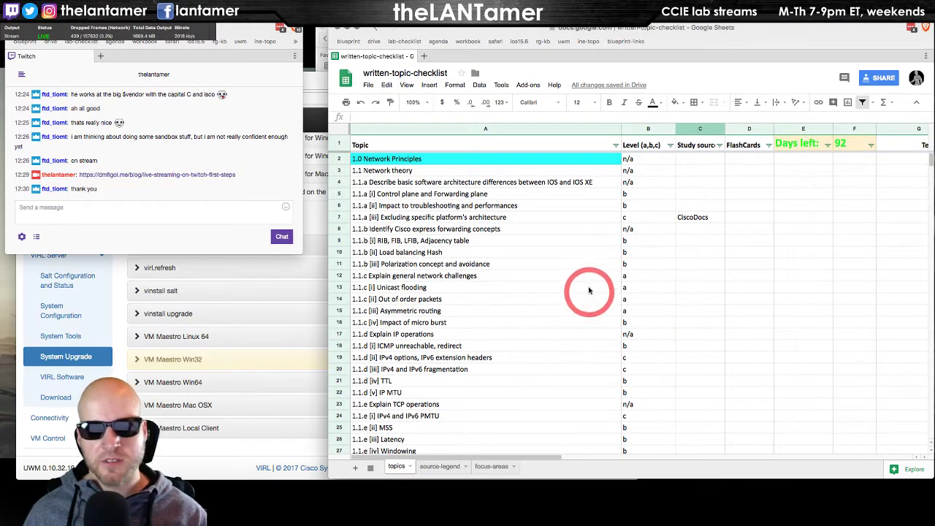
Switch to the Finder window and open the ine-vids folder.
key(super+grave)
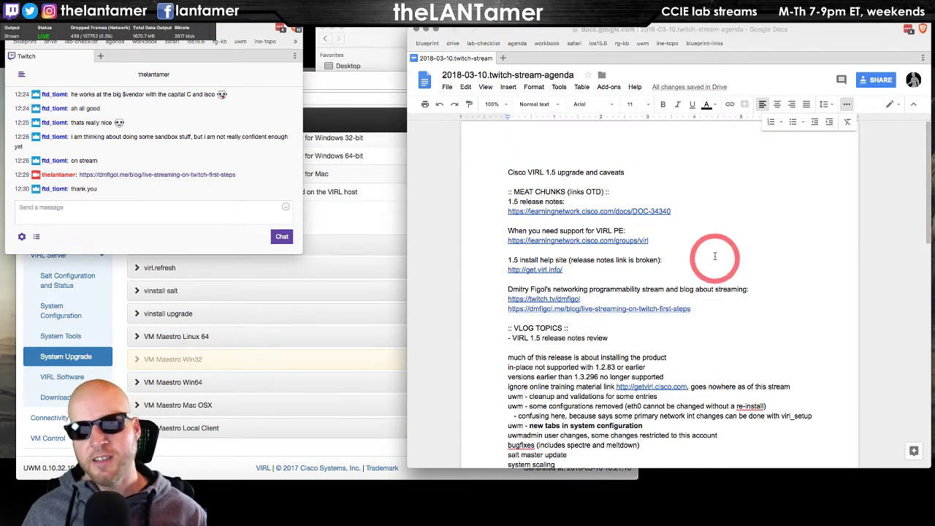
click(379, 30)
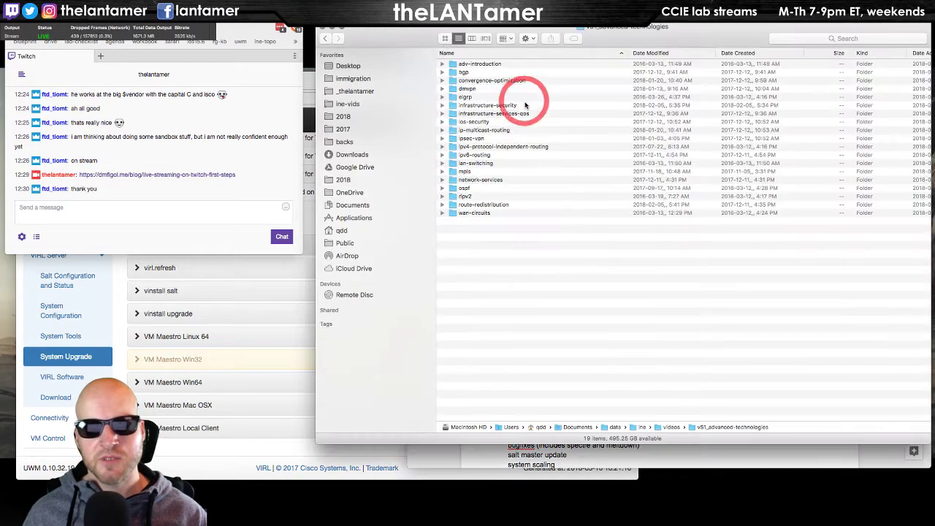
click(324, 40)
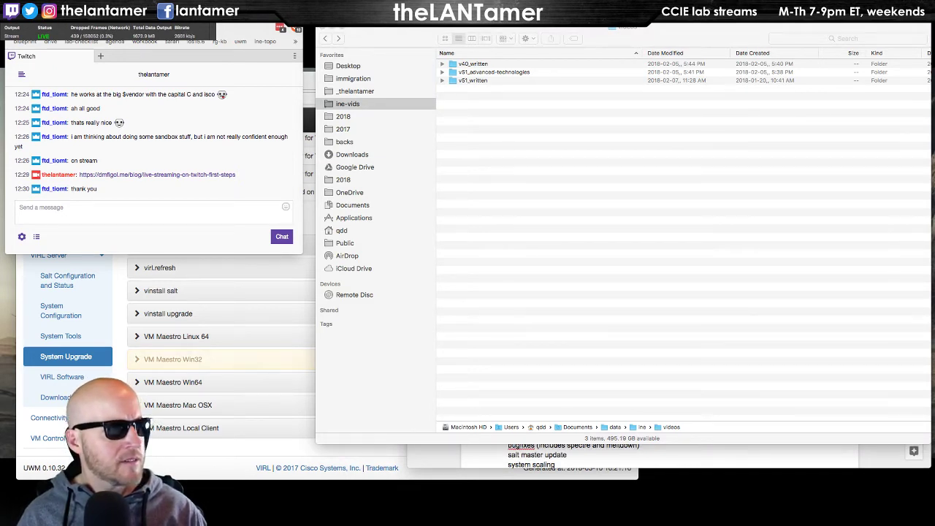
Switch to iTunes on the adjacent desktop, showing the Home Videos library, and move its window lower.
key(F11)
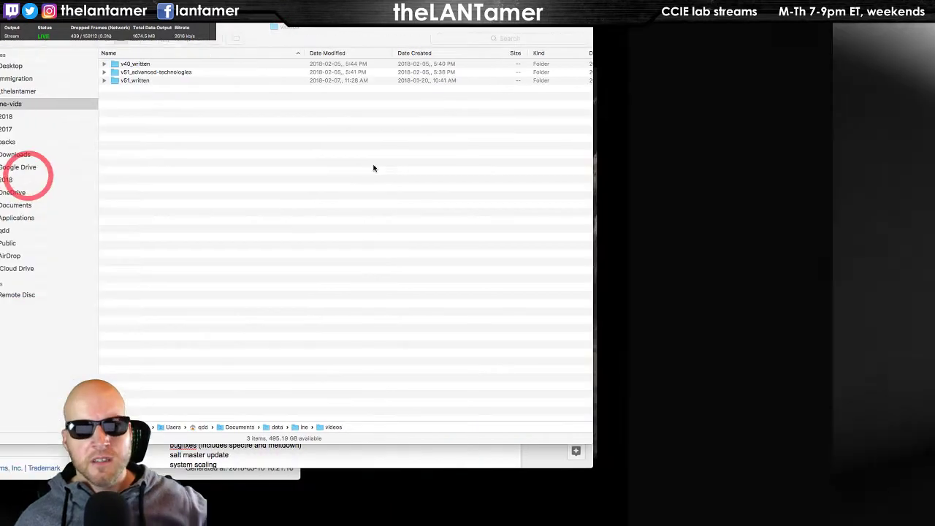
click(538, 176)
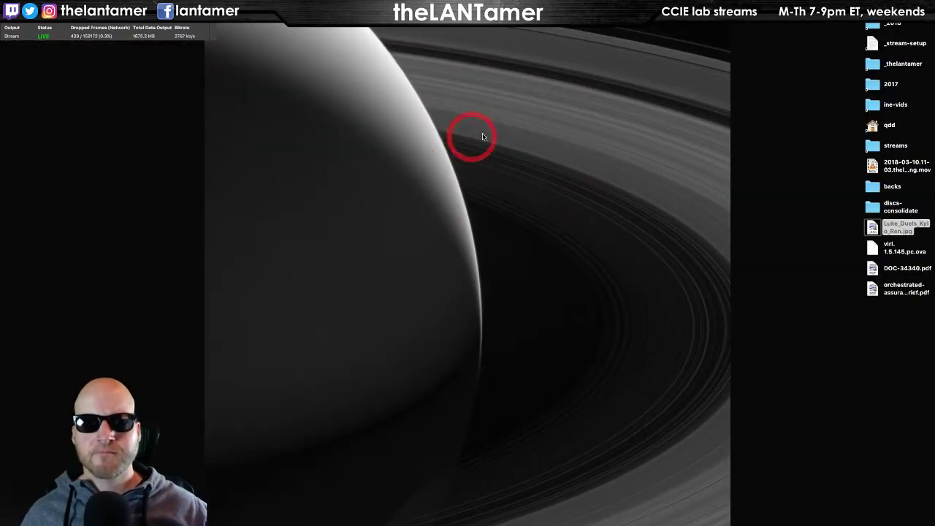
click(544, 57)
drag(654, 51, 638, 112)
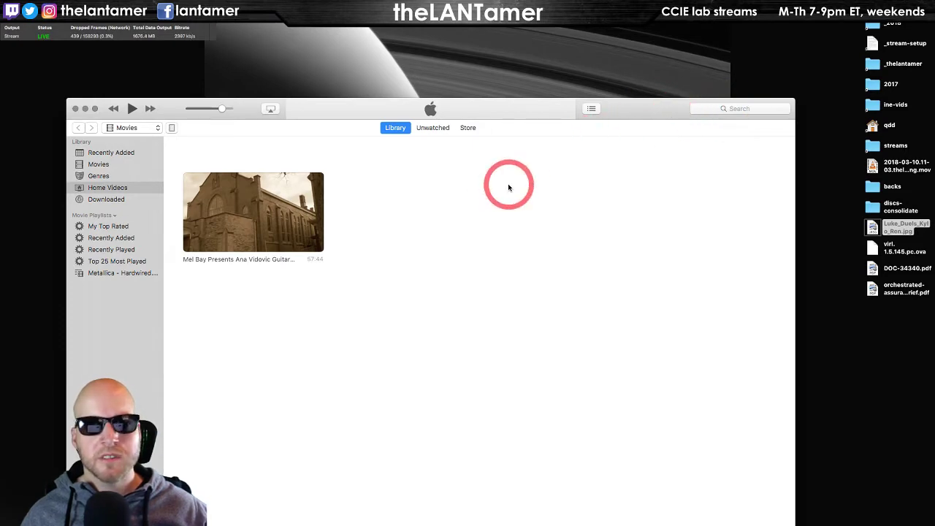
key(super+q)
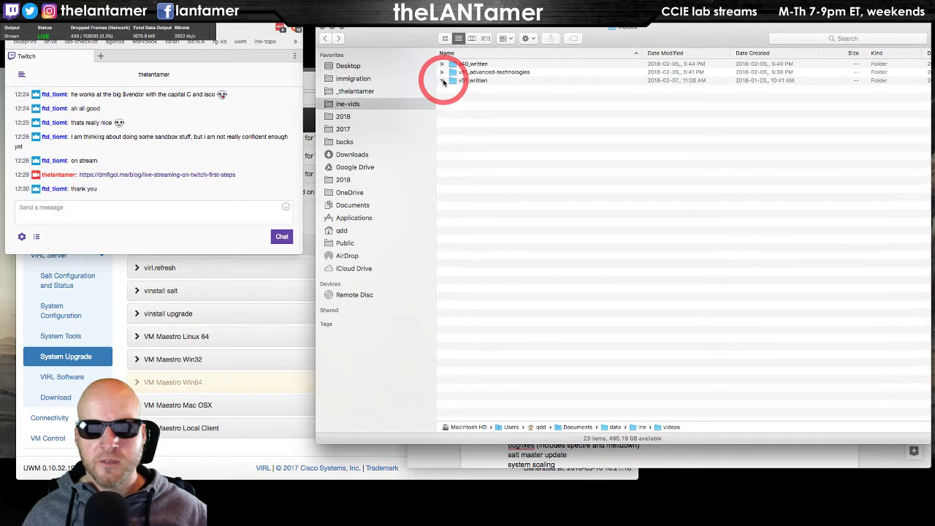
Open the 20_qos folder inside v51_written and select ine-ccie-rs-written-v5-132-hd.mov.
click(442, 81)
double_click(479, 246)
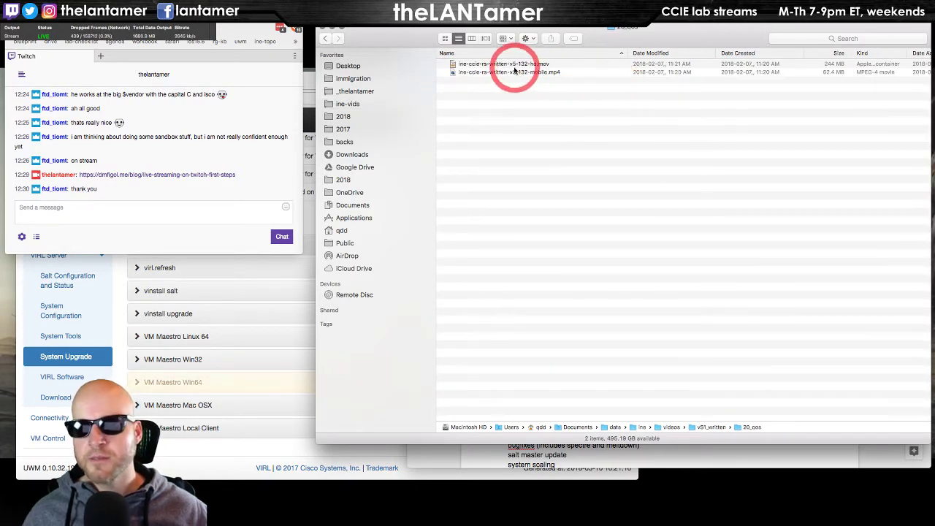
click(503, 66)
Bring the Finder window showing 20_qos to the iTunes desktop and arrange both windows so the Home Videos library stays accessible.
key(ctrl+Right)
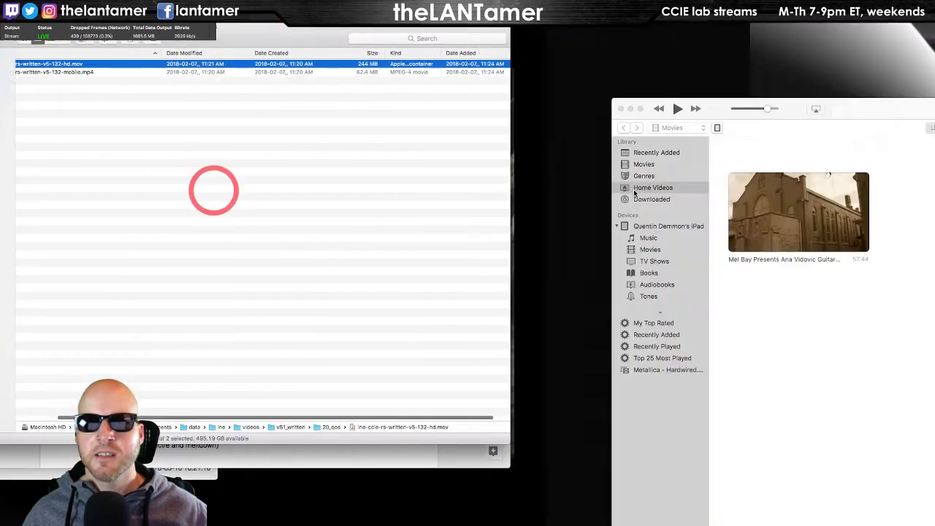
drag(672, 104, 740, 60)
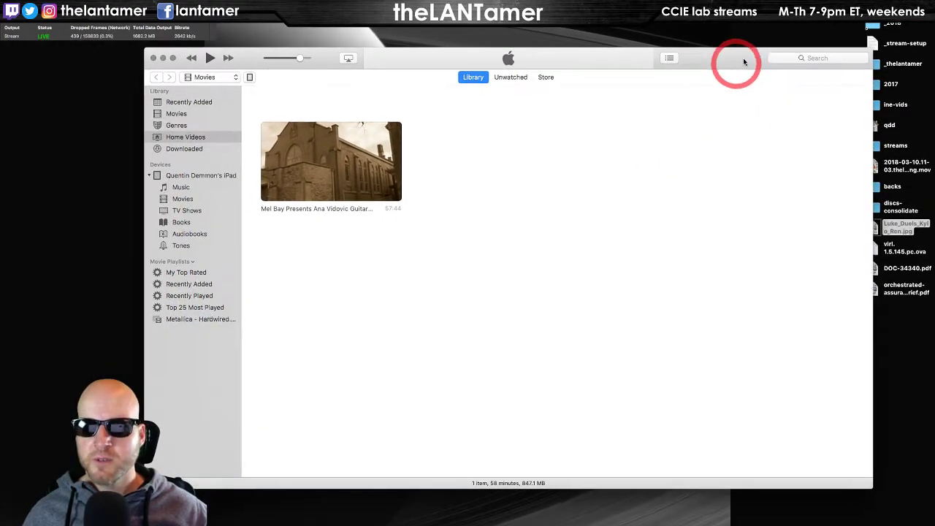
key(ctrl+Left)
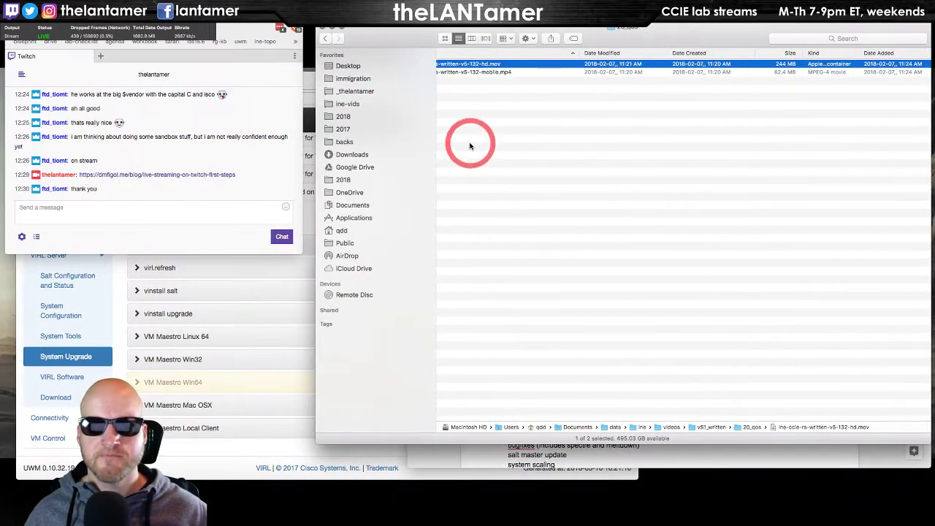
key(ctrl+Up)
mouse_move(428, 12)
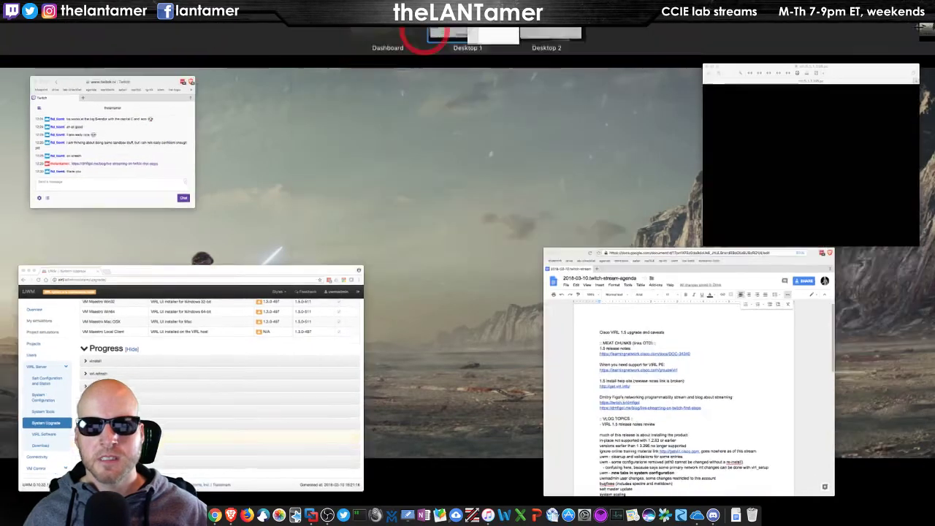
click(558, 47)
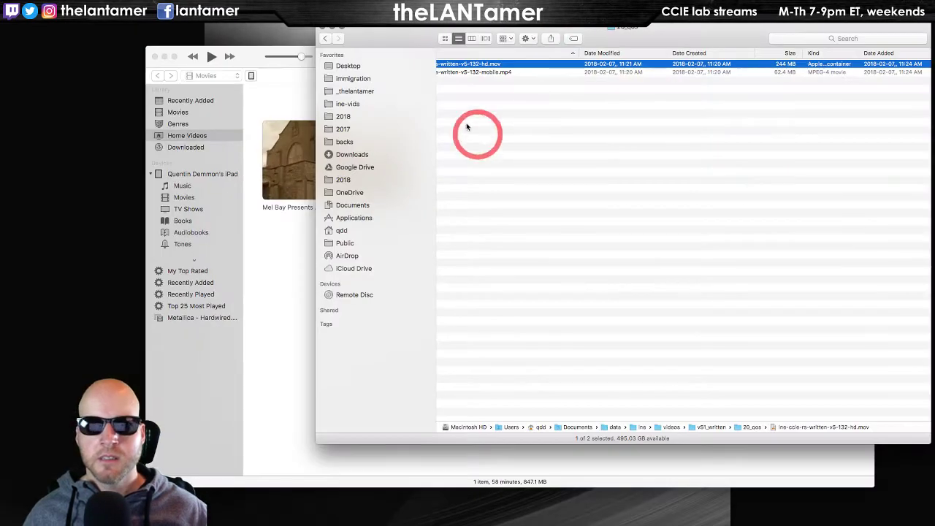
drag(414, 29, 656, 88)
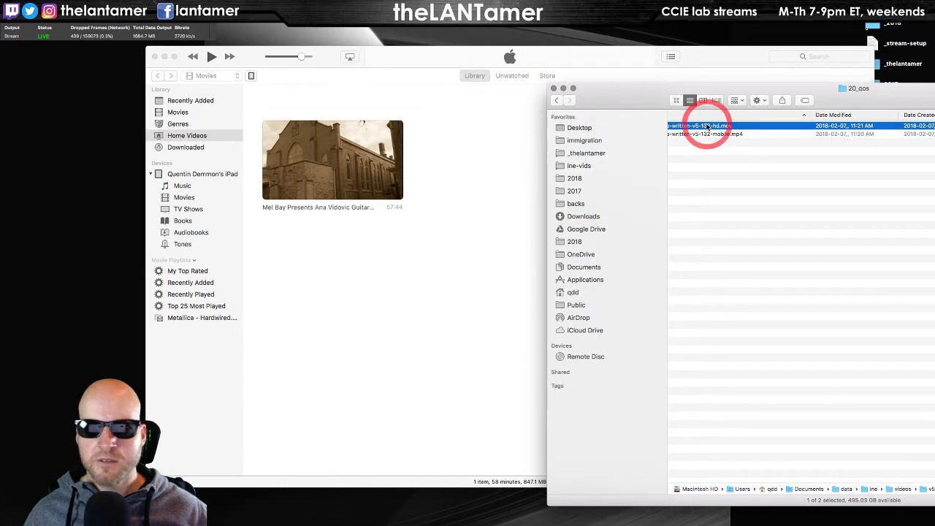
Add ine-ccie-rs-written-v5-132-hd.mov to the iTunes Home Videos library and close the Finder window.
drag(707, 127, 516, 285)
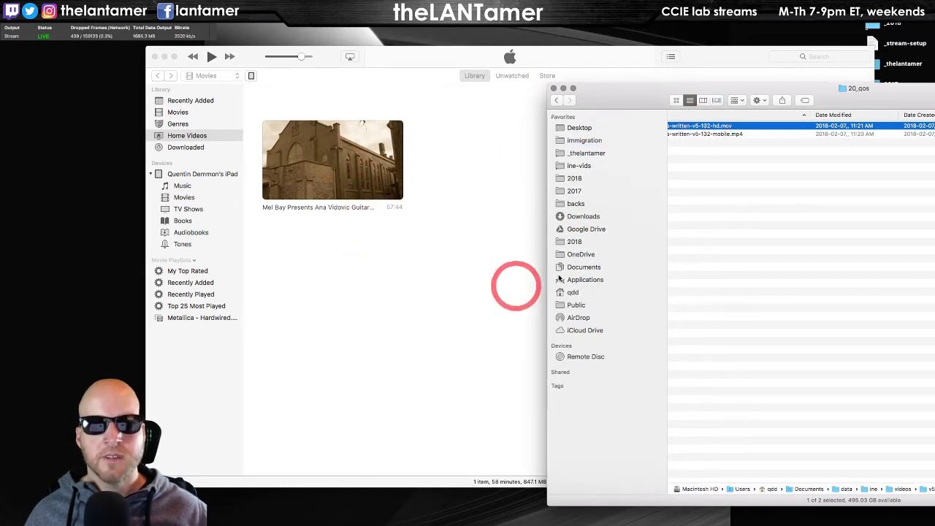
click(554, 88)
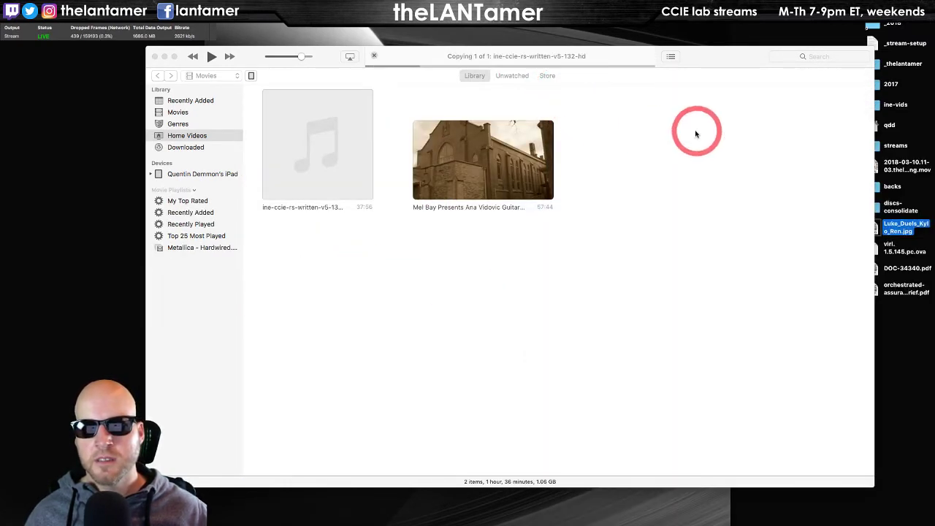
drag(747, 59, 685, 54)
click(423, 95)
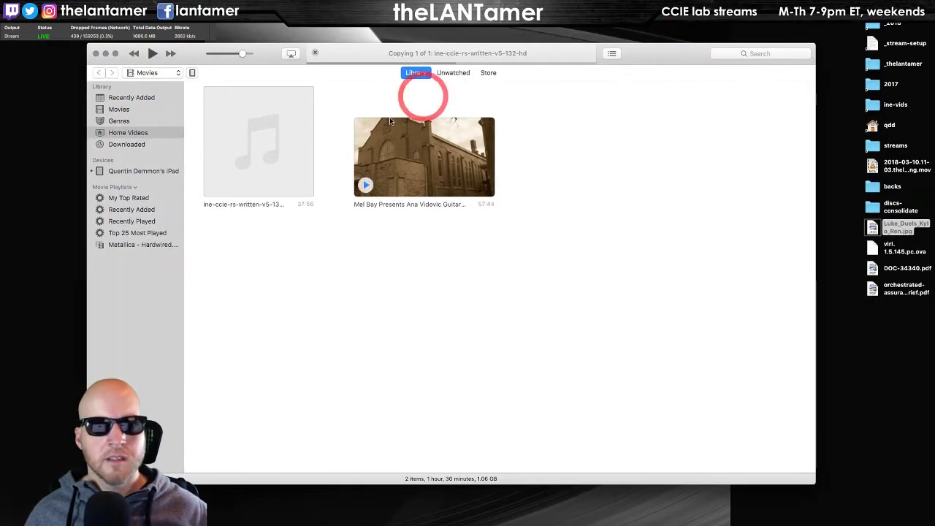
Return to the agenda desktop, open a new Finder window there and go to the ine-vids folder.
key(ctrl+Left)
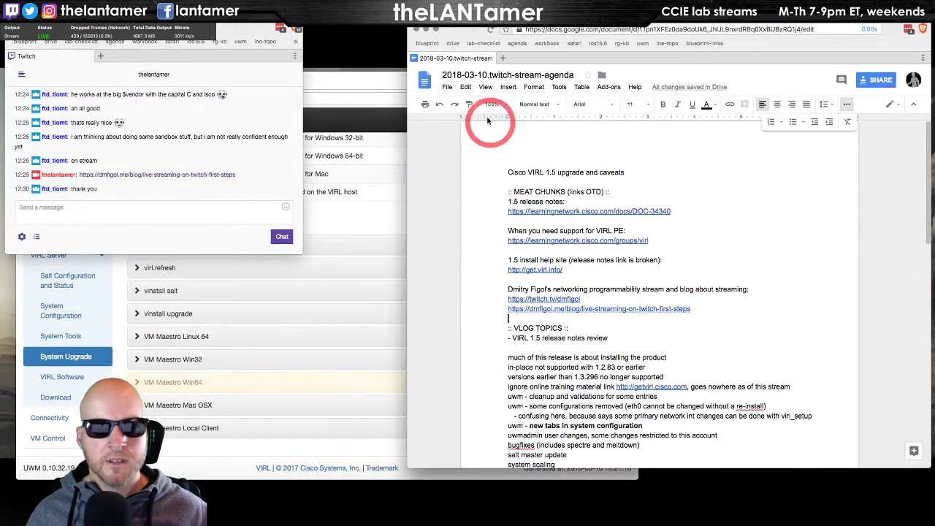
click(376, 47)
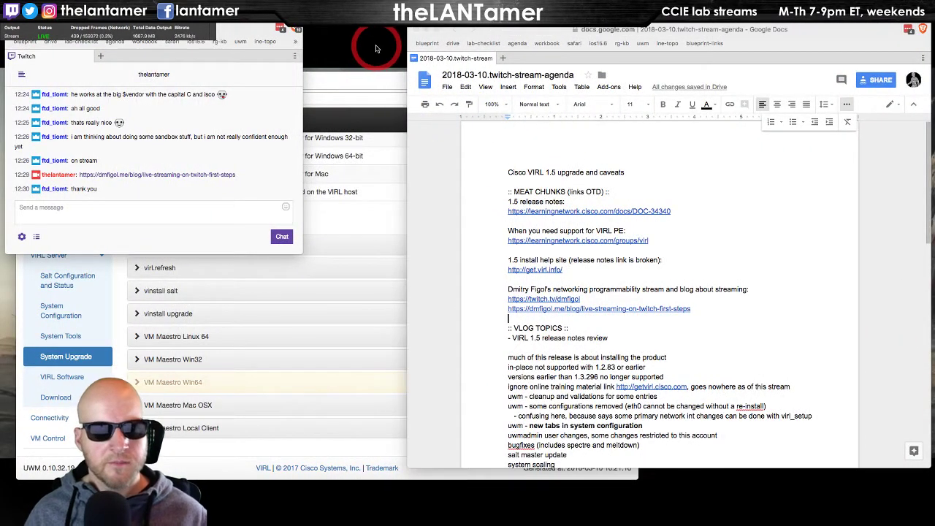
key(super+n)
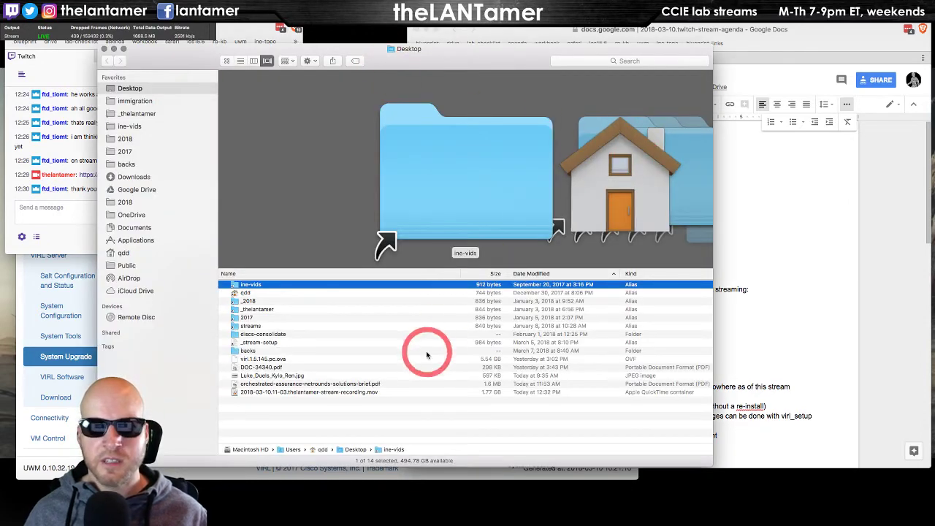
drag(197, 56, 471, 42)
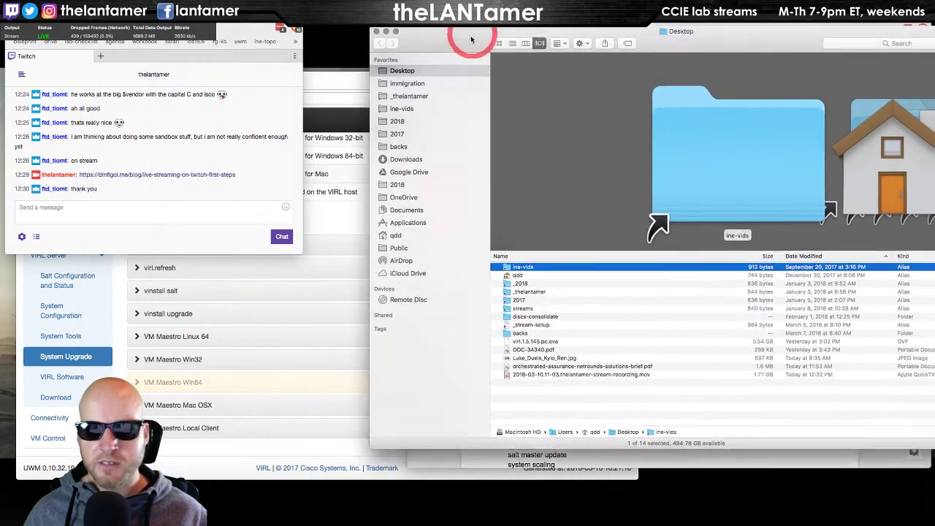
double_click(524, 273)
Expand infrastructure-services-qos inside v51_advanced-technologies and select the videos ccie-rsv5-atc-129-high.mov through ccie-rsv5-atc-136-high.mov.
click(500, 82)
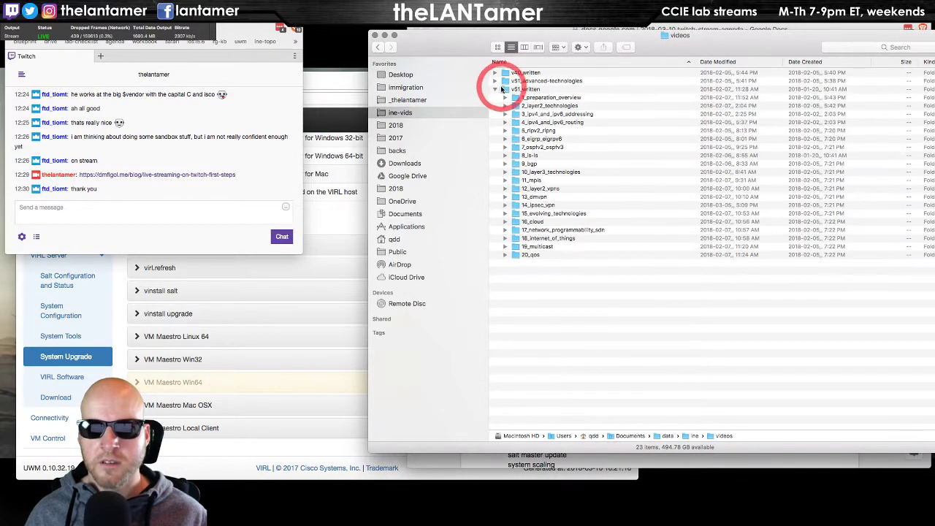
click(495, 89)
click(495, 81)
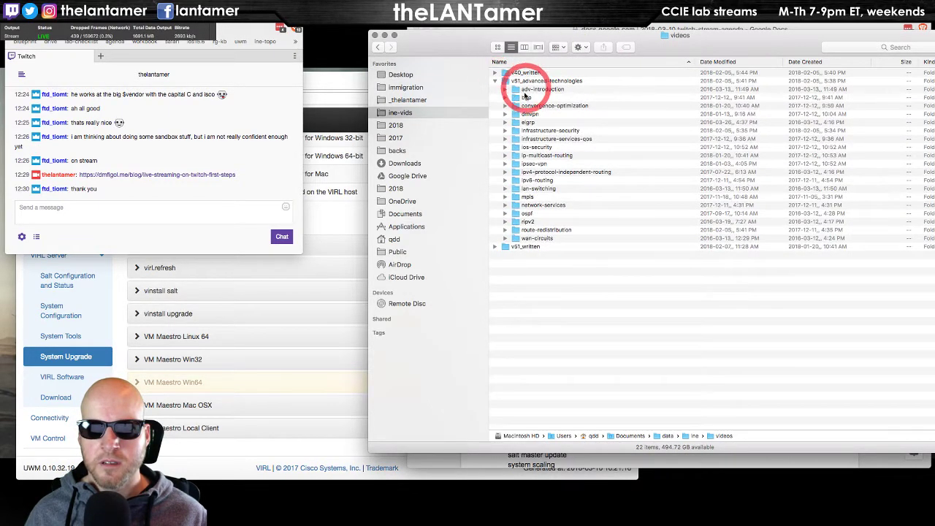
click(509, 138)
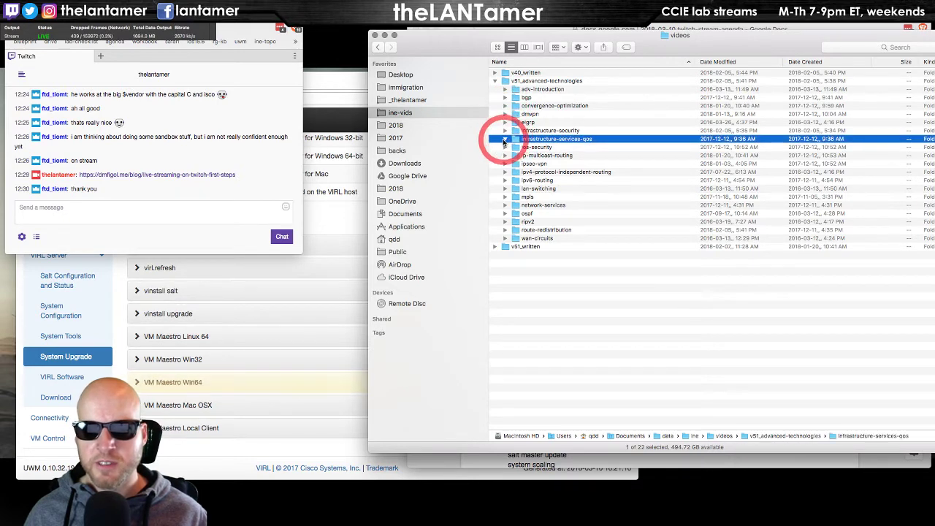
click(504, 139)
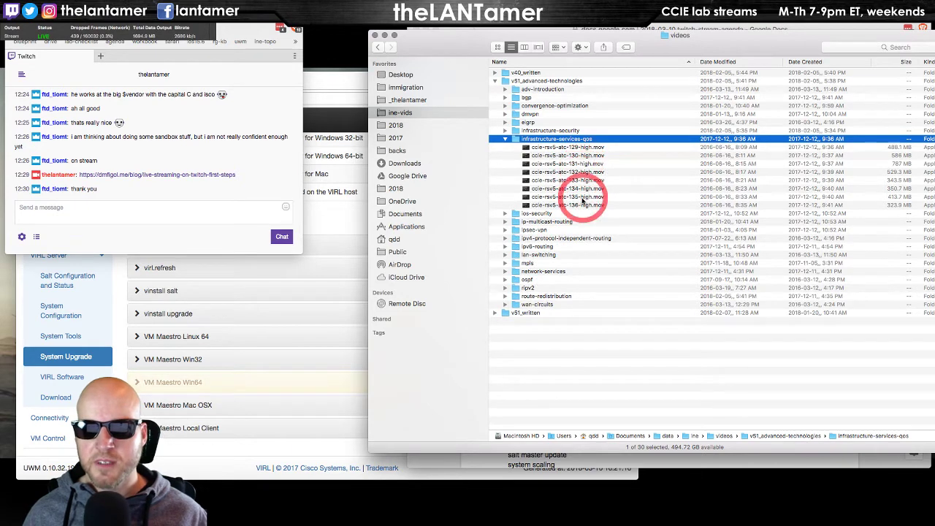
click(568, 148)
shift+click(587, 205)
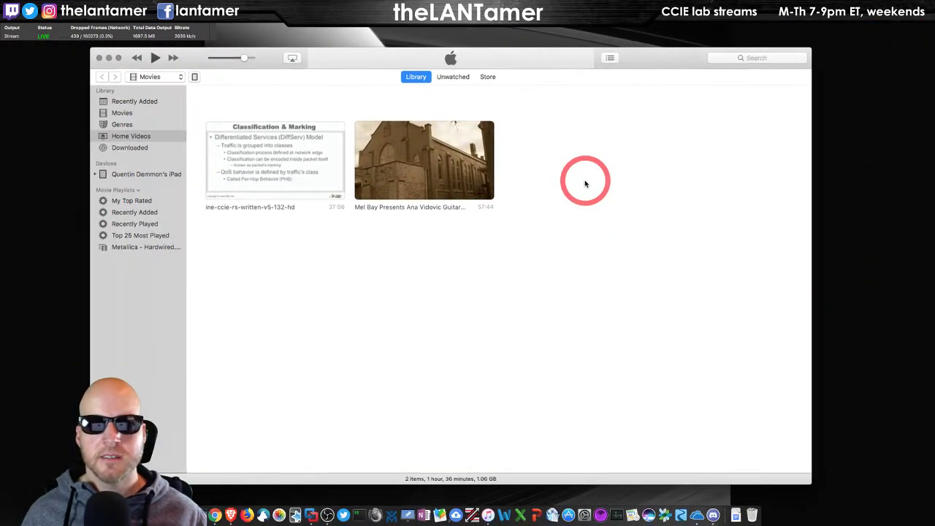
Transfer the Finder window with the selected QoS videos to the iTunes desktop and place it beside the Home Videos library.
key(ctrl+Up)
click(469, 28)
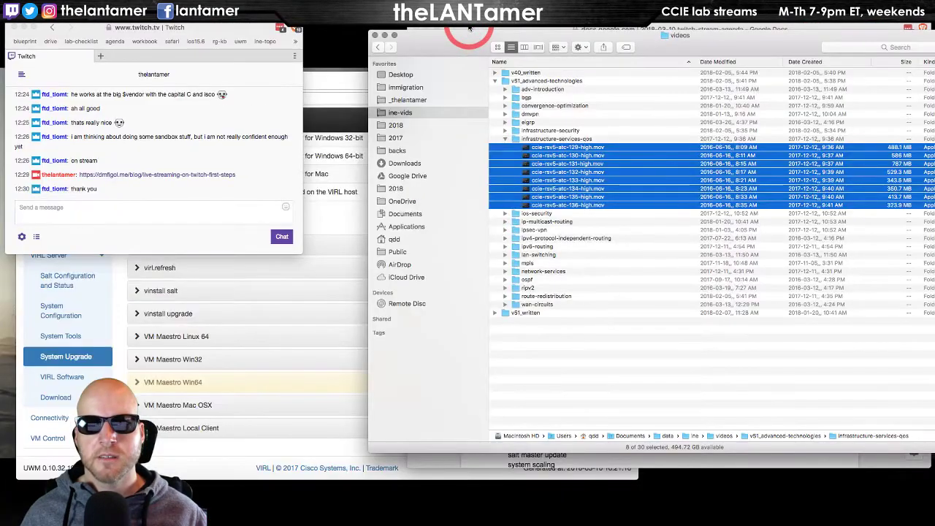
key(ctrl+Up)
drag(469, 32, 566, 38)
click(566, 38)
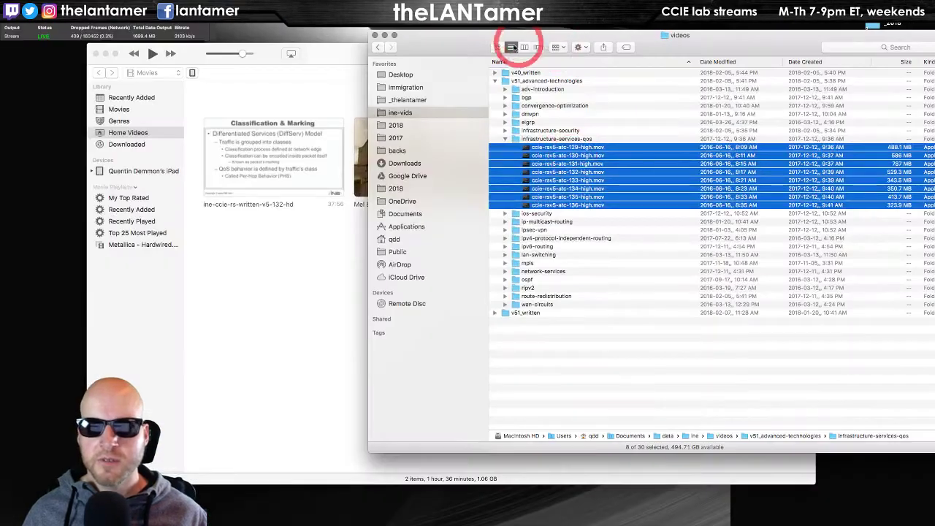
drag(477, 39, 558, 71)
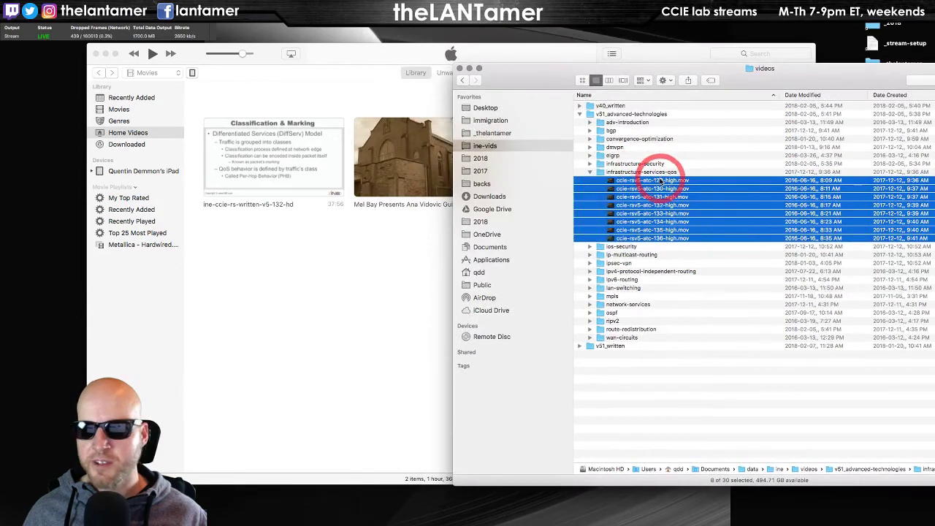
Add the eight selected ccie-rsv5-atc videos to iTunes Home Videos, close the Finder window and reposition the iTunes window.
drag(613, 184, 273, 281)
key(super+w)
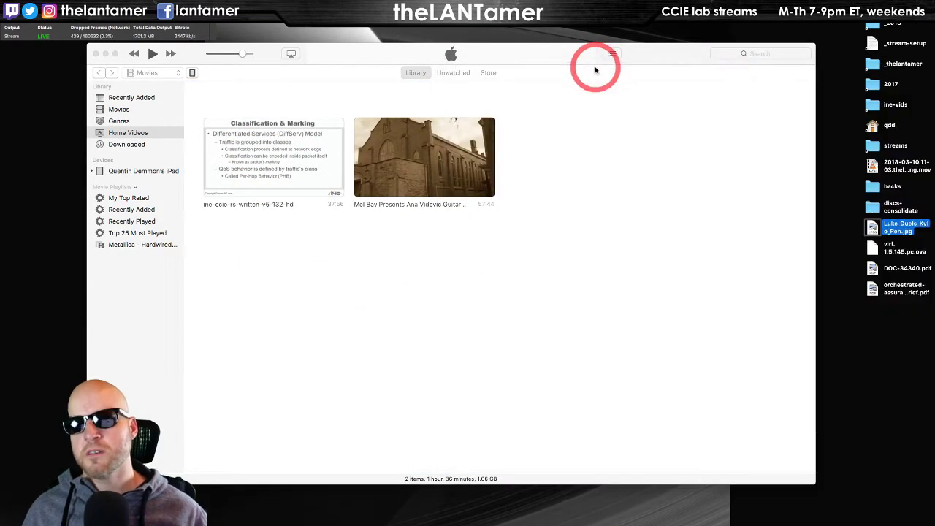
drag(682, 56, 709, 56)
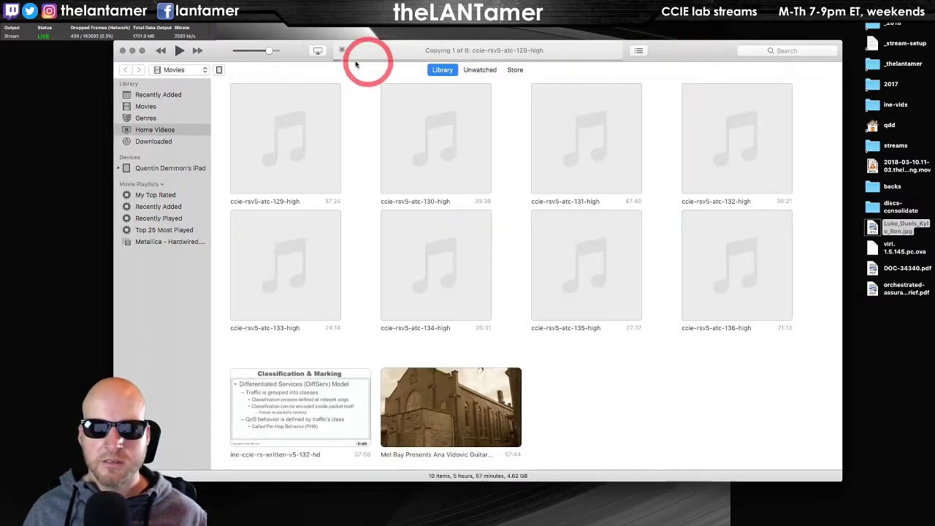
drag(299, 50, 260, 40)
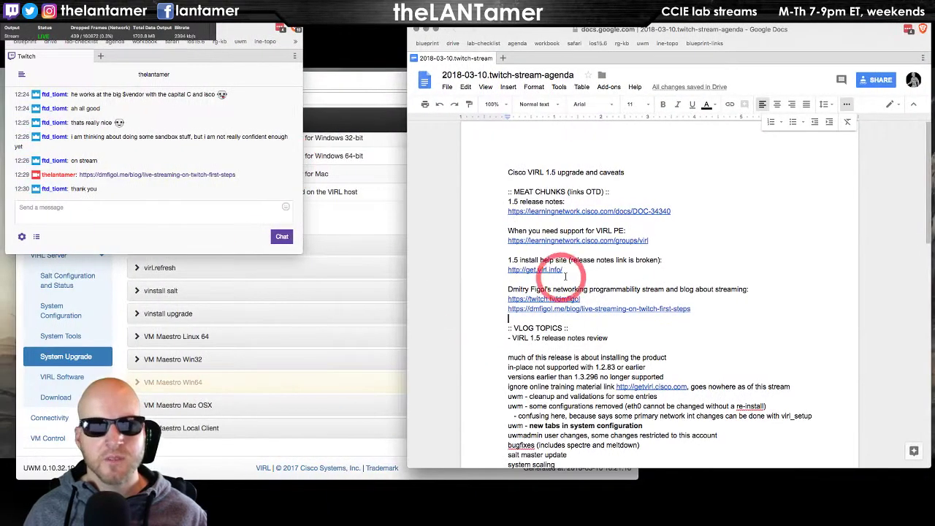
Review the 2018-03-10.twitch-stream-agenda document from the link list to the lab links, and check the iTunes copy progress.
scroll(718, 313, down, 3)
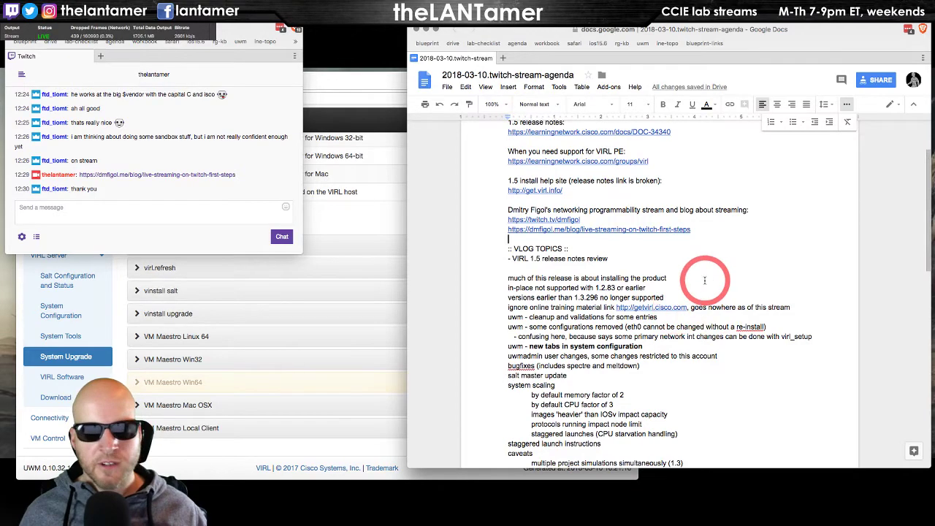
key(ctrl+Right)
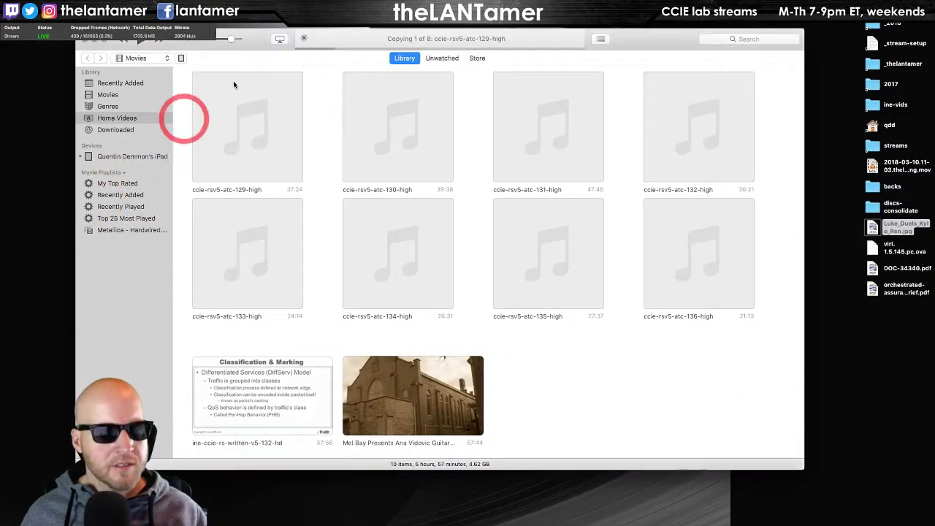
key(ctrl+Left)
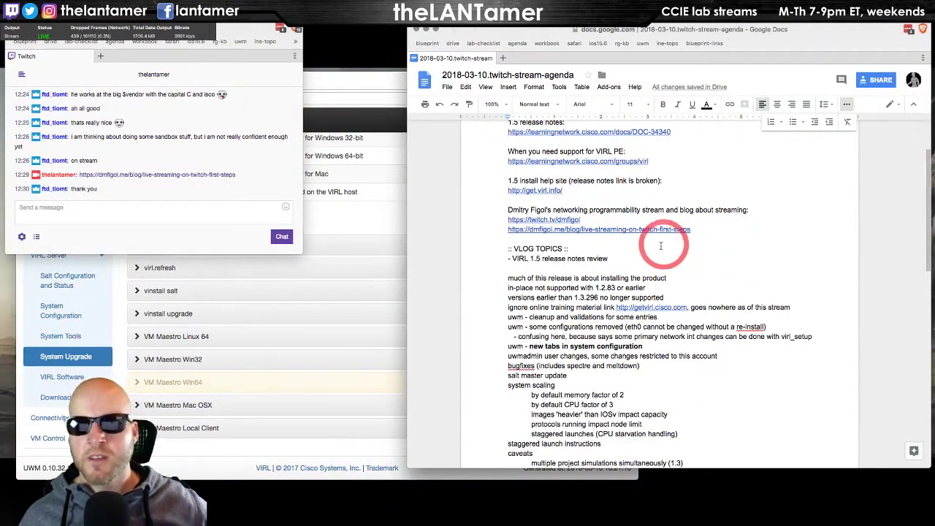
scroll(647, 274, down, 2)
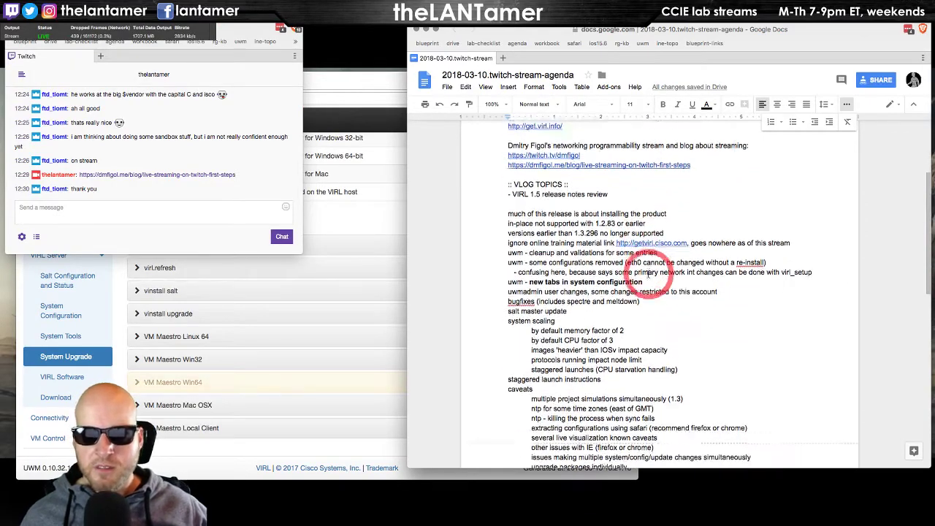
scroll(647, 274, down, 10)
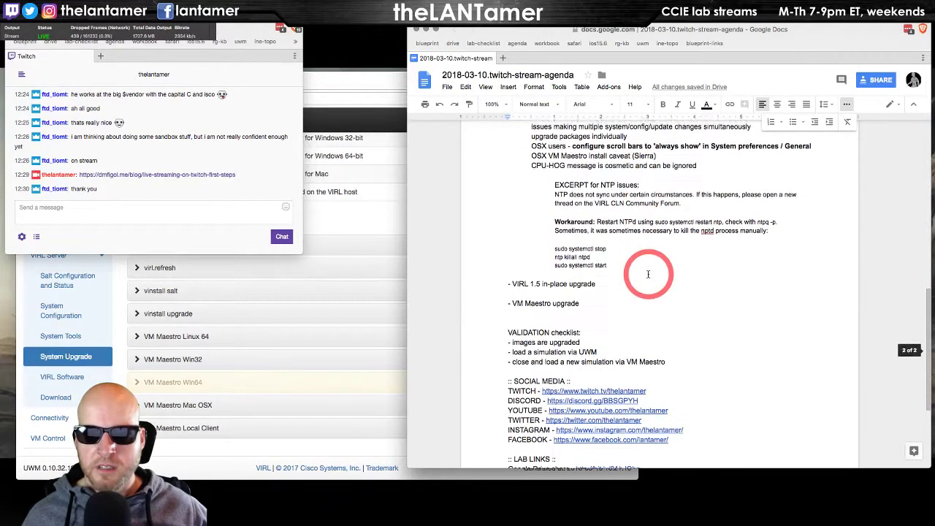
scroll(647, 274, down, 1)
scroll(647, 273, up, 5)
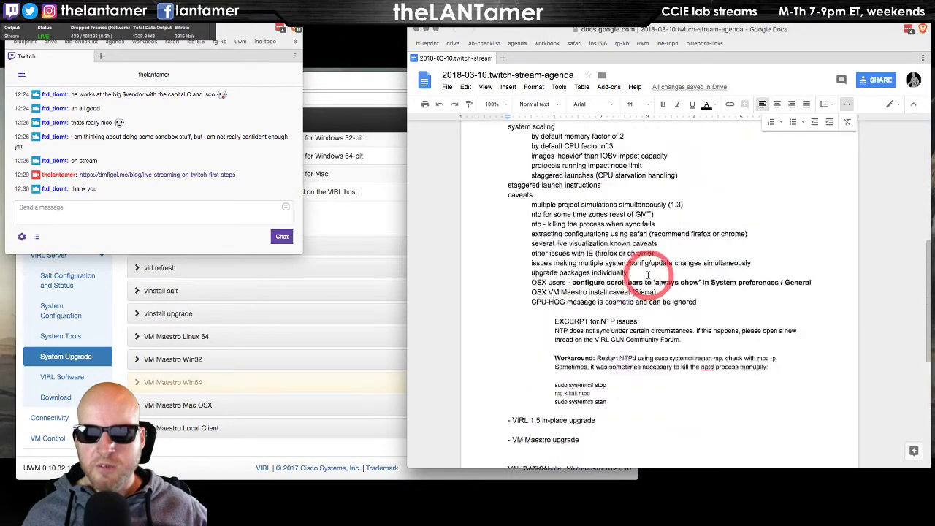
scroll(647, 274, up, 10)
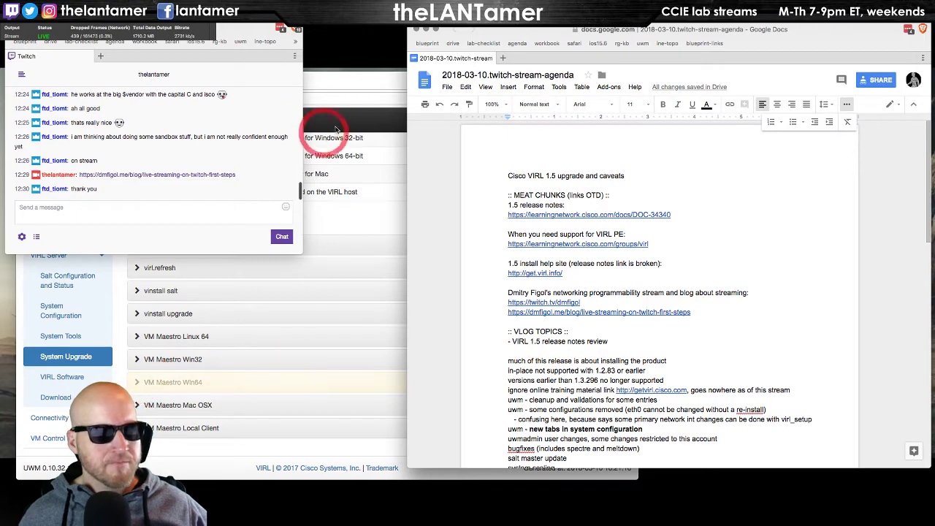
Check the VM Maestro Win64 progress details on the UWM System Upgrade page and bring the Twitch chat back to the front.
drag(361, 80, 363, 125)
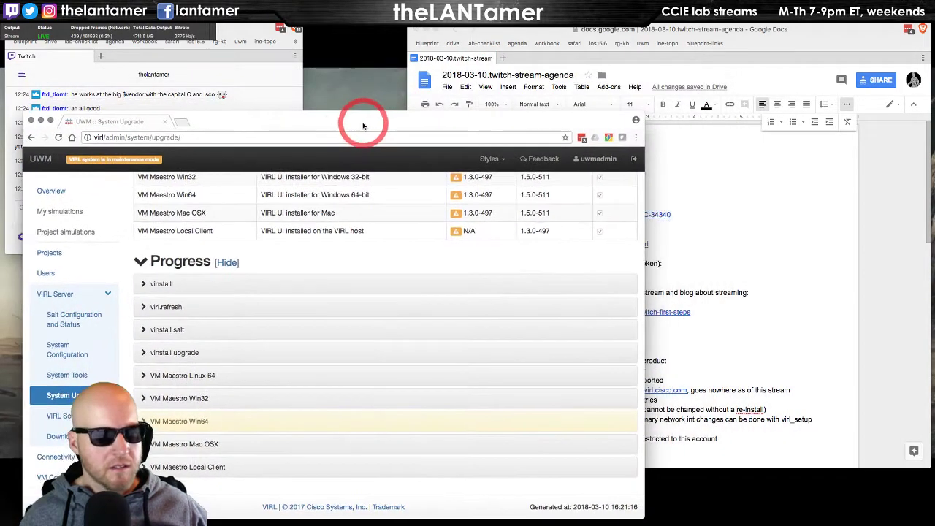
click(154, 416)
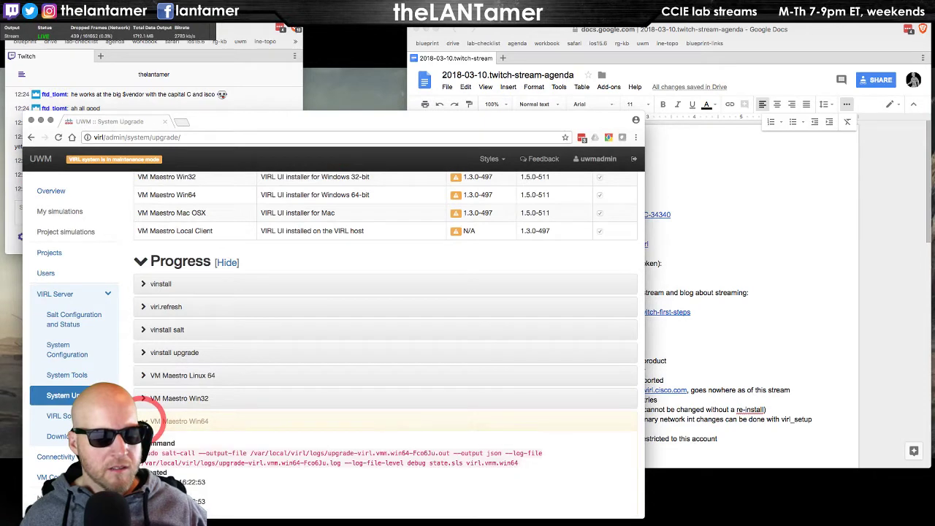
click(260, 63)
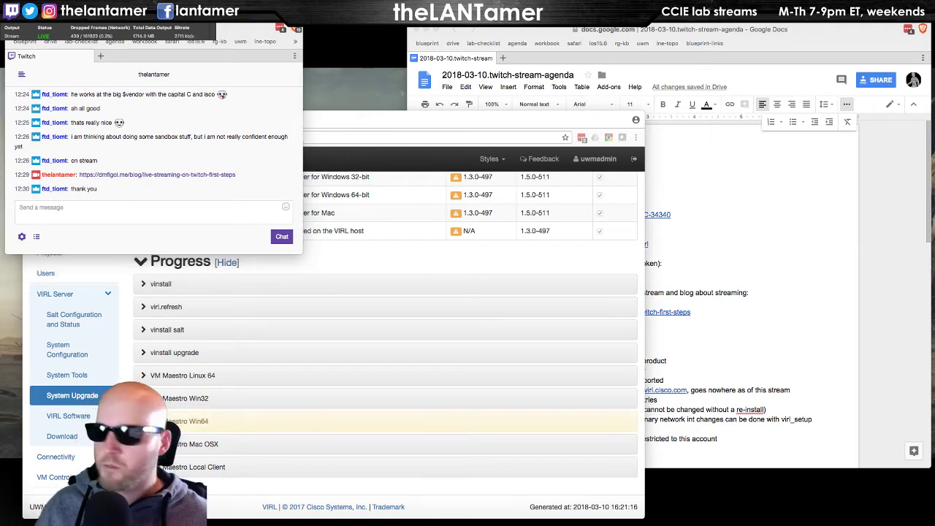
click(545, 38)
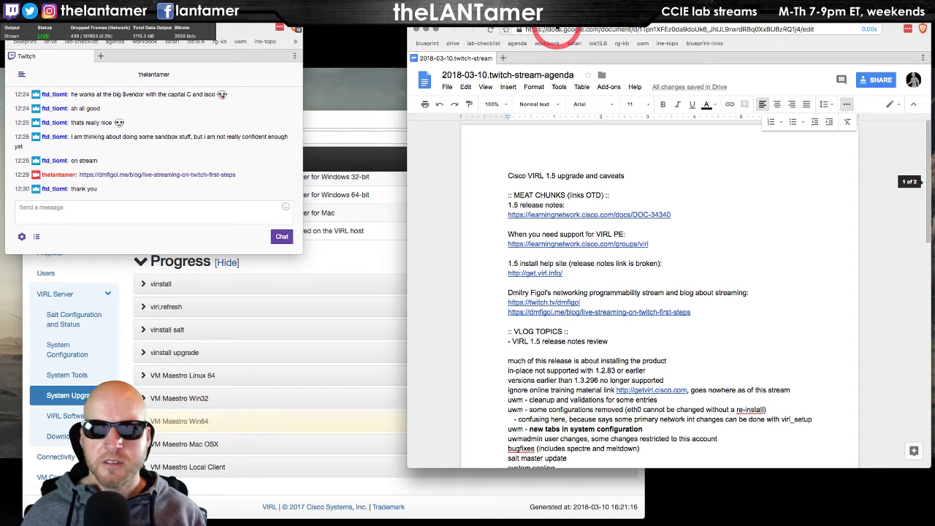
key(super+n)
text(www.you)
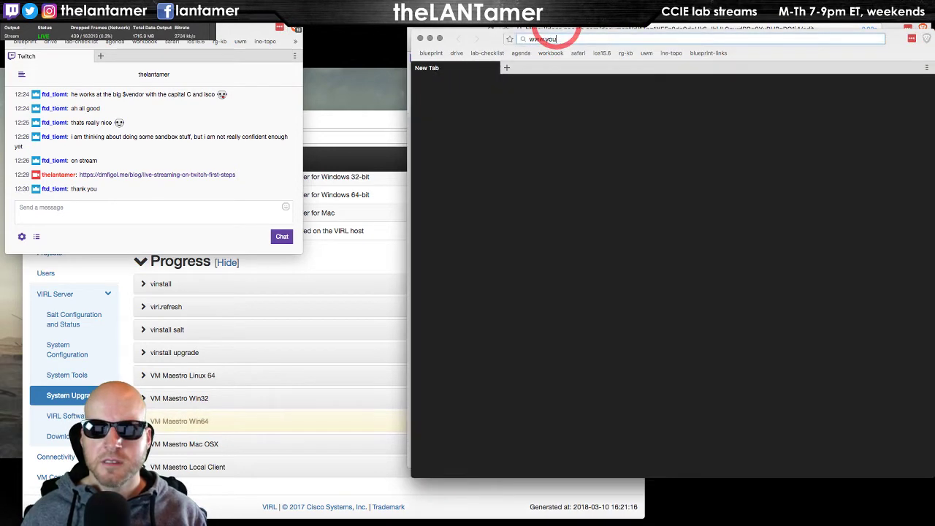
text(tube.com/)
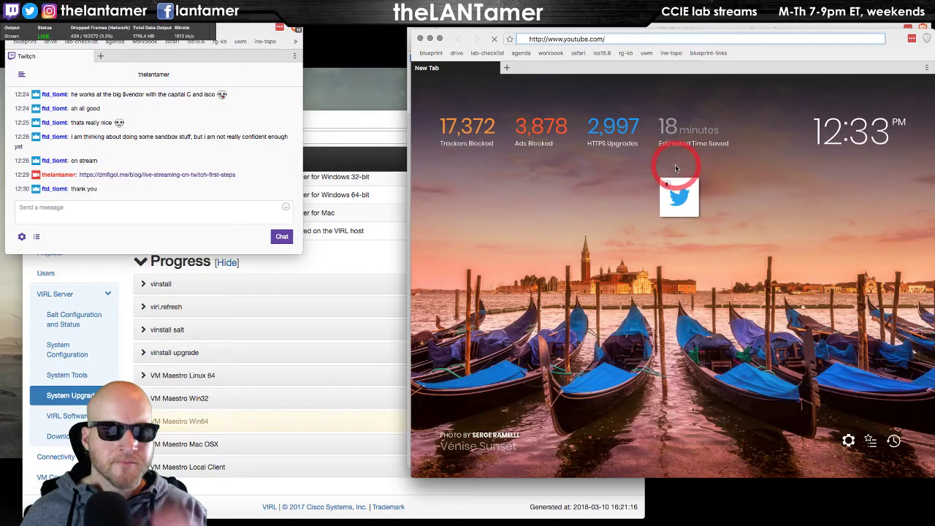
key(Return)
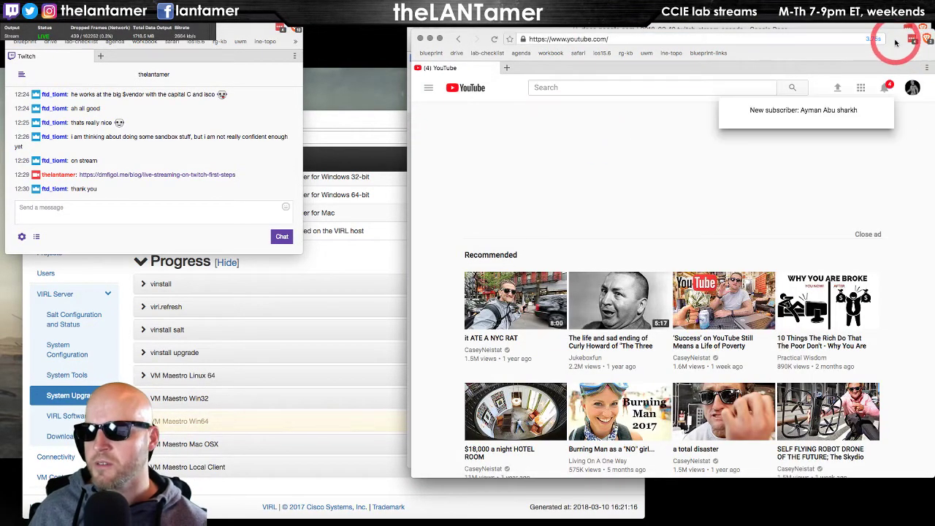
drag(886, 38, 855, 37)
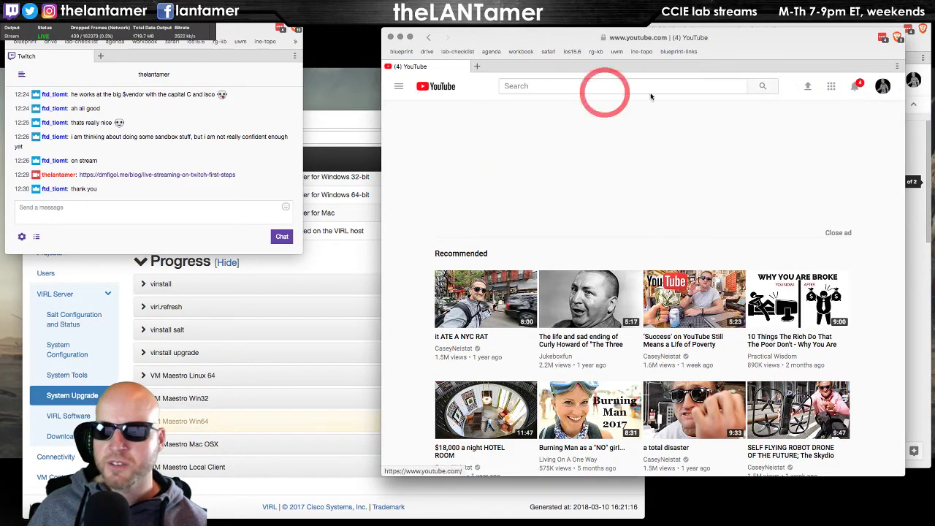
Open the channel's Creator Studio, reposition its window and show the Video Manager's list of videos.
click(883, 87)
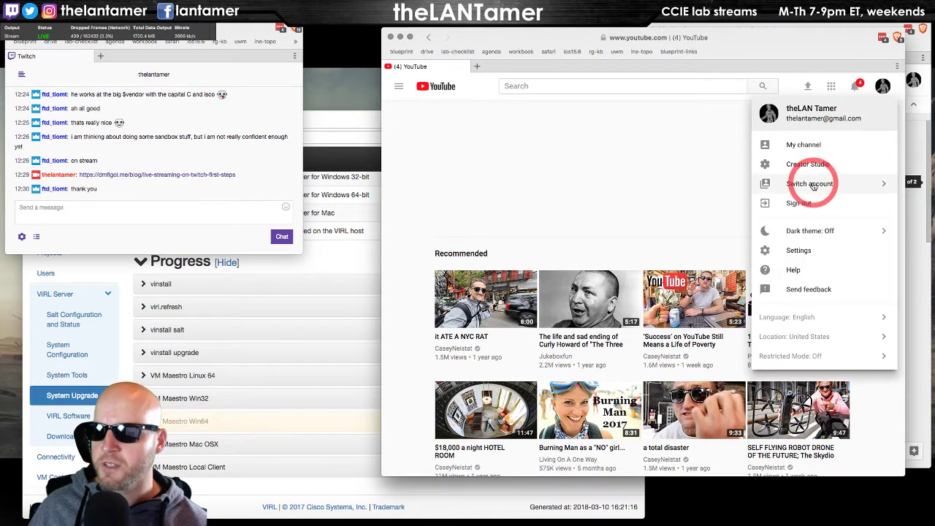
click(803, 163)
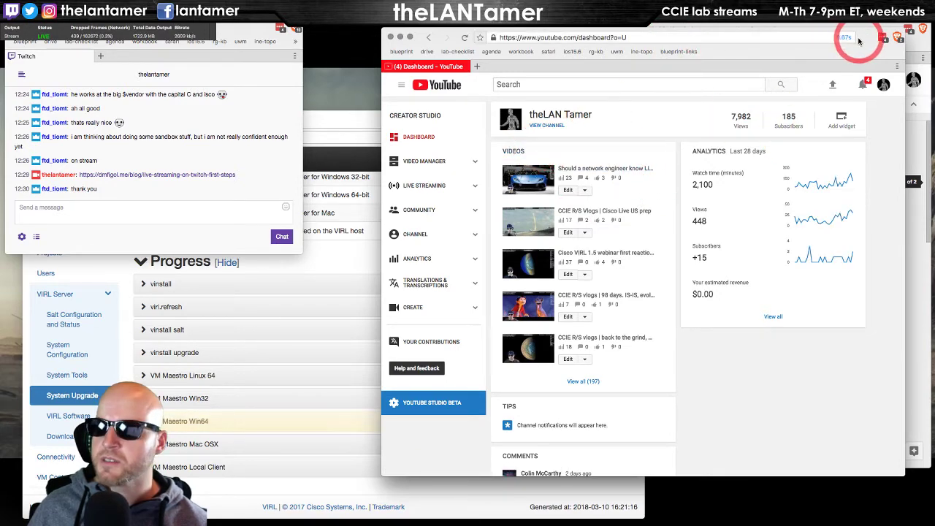
drag(858, 41, 814, 71)
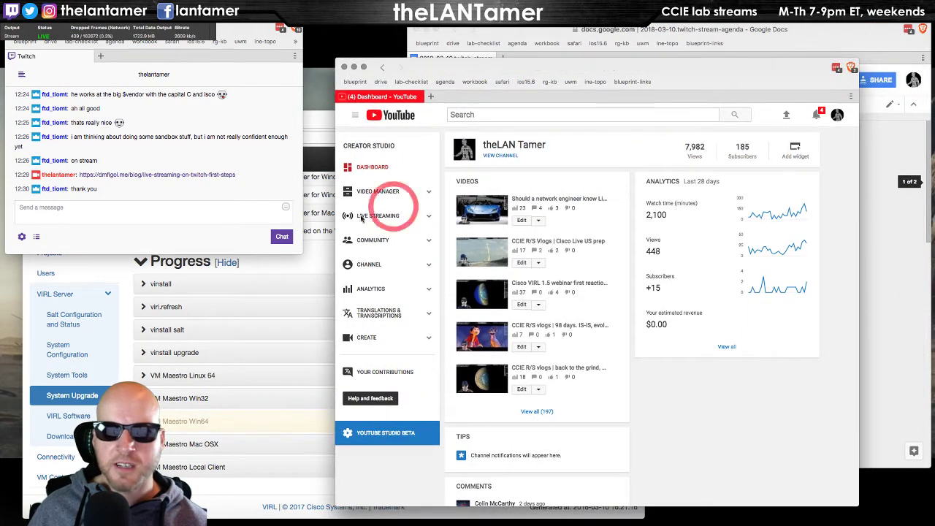
click(402, 205)
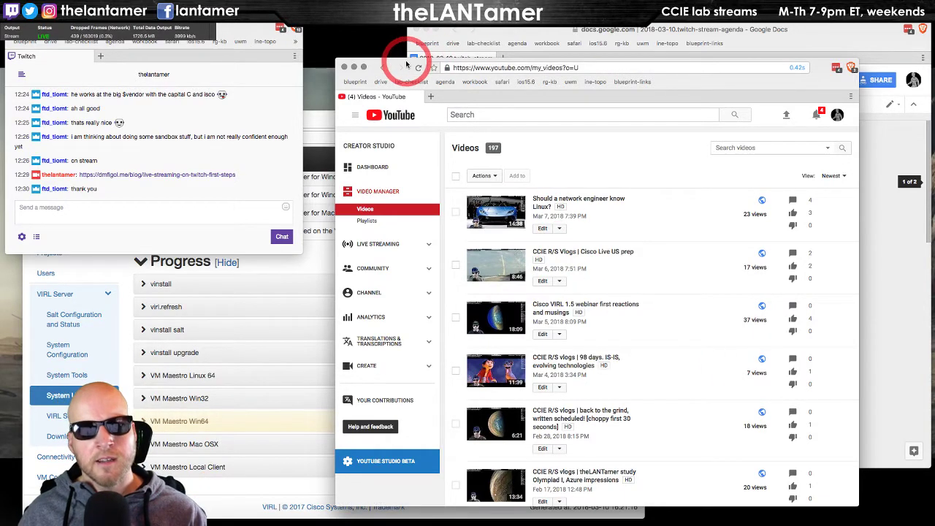
Show the channel's playlists in the Video Manager and reposition the YouTube window so the playlist names are readable.
drag(407, 64, 645, 84)
click(909, 353)
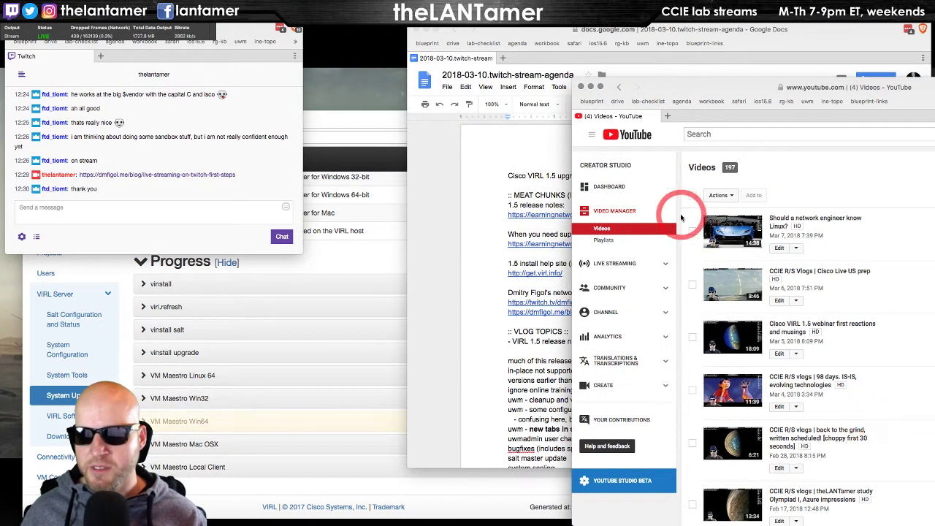
click(617, 242)
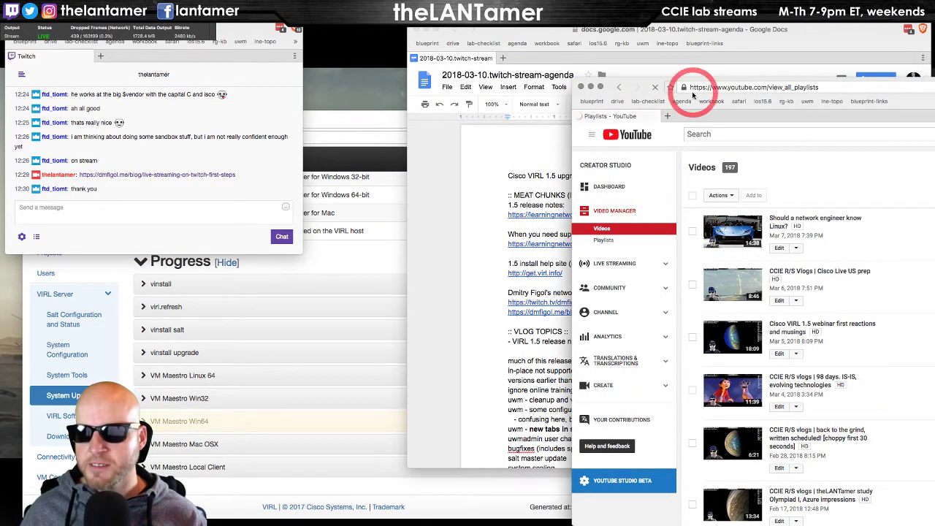
drag(646, 85, 534, 35)
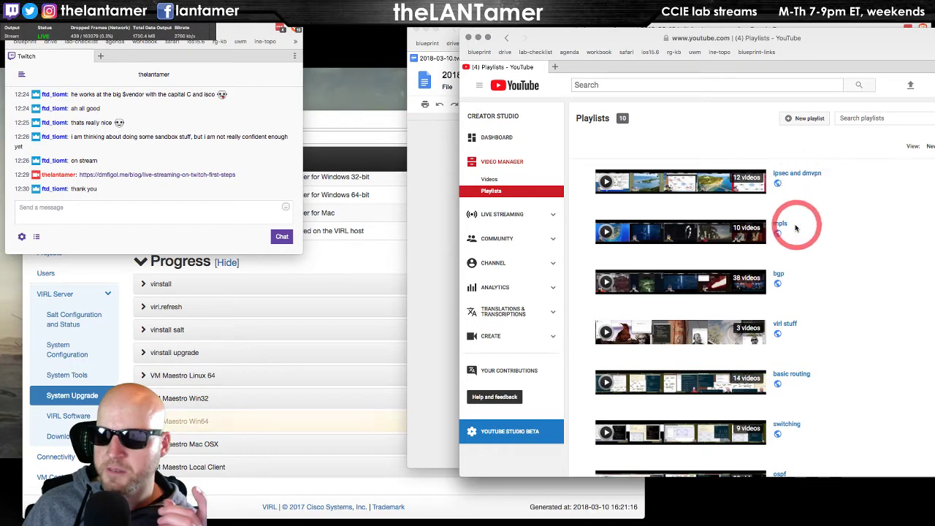
Review the channel's playlists from ipsec and dmvpn down to eigrp and return to the start of the list.
scroll(835, 316, down, 3)
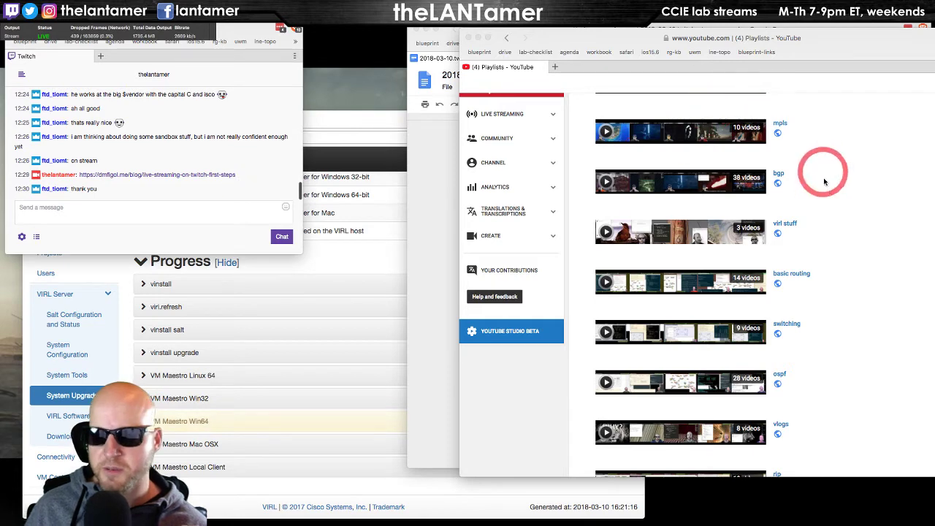
scroll(867, 236, down, 1)
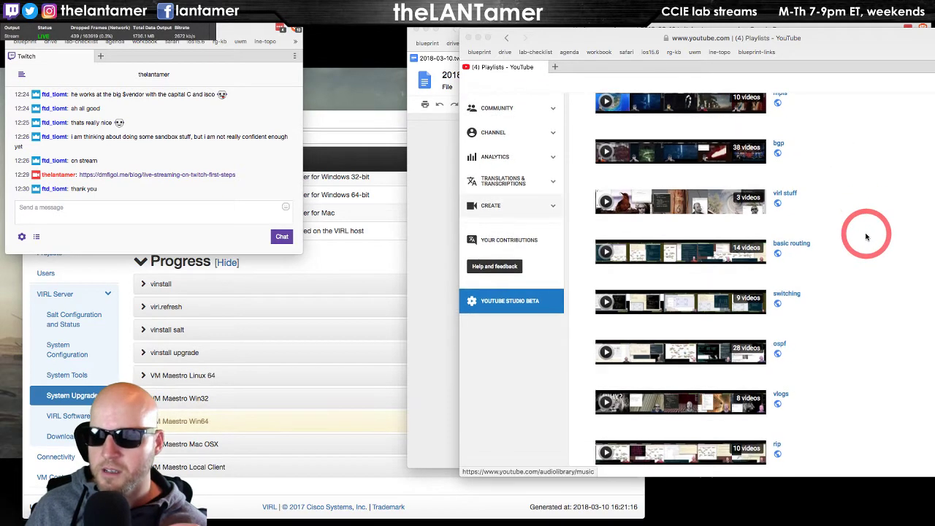
scroll(871, 321, down, 2)
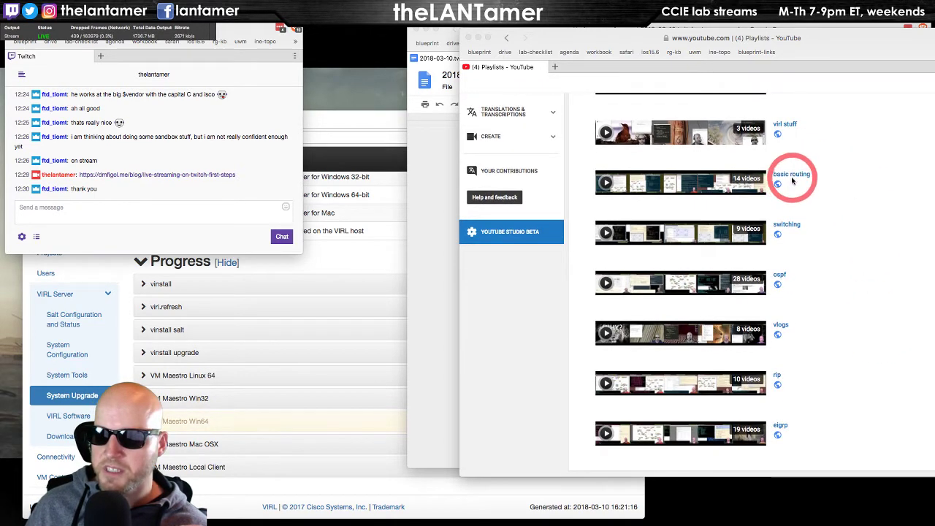
scroll(796, 287, down, 2)
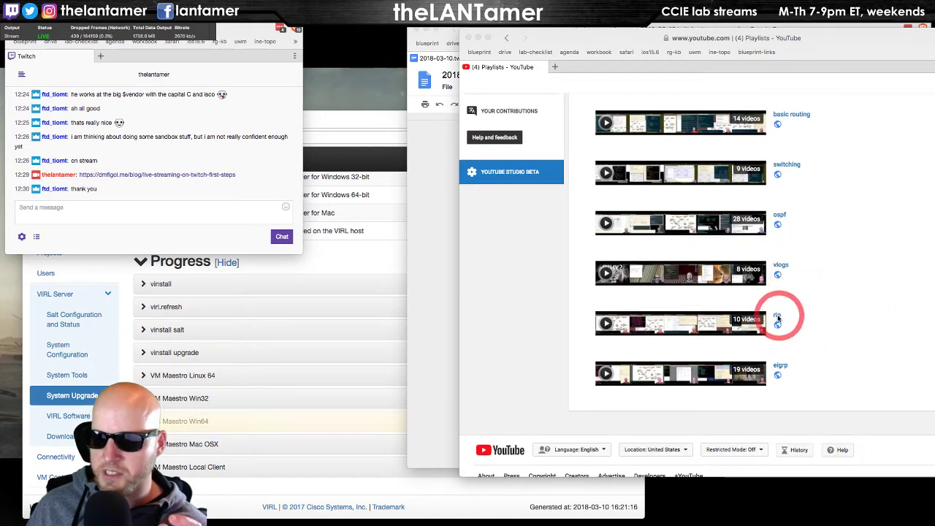
scroll(835, 340, up, 8)
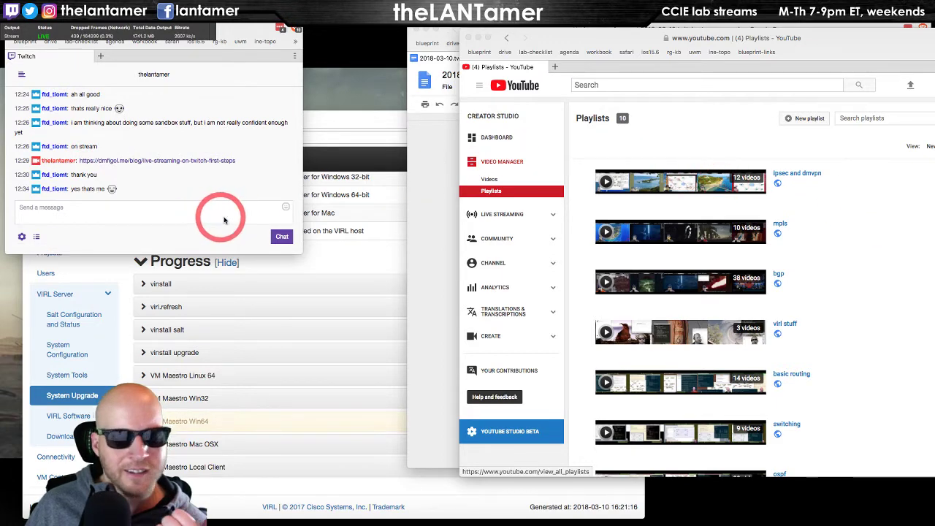
scroll(861, 256, down, 5)
scroll(862, 261, up, 5)
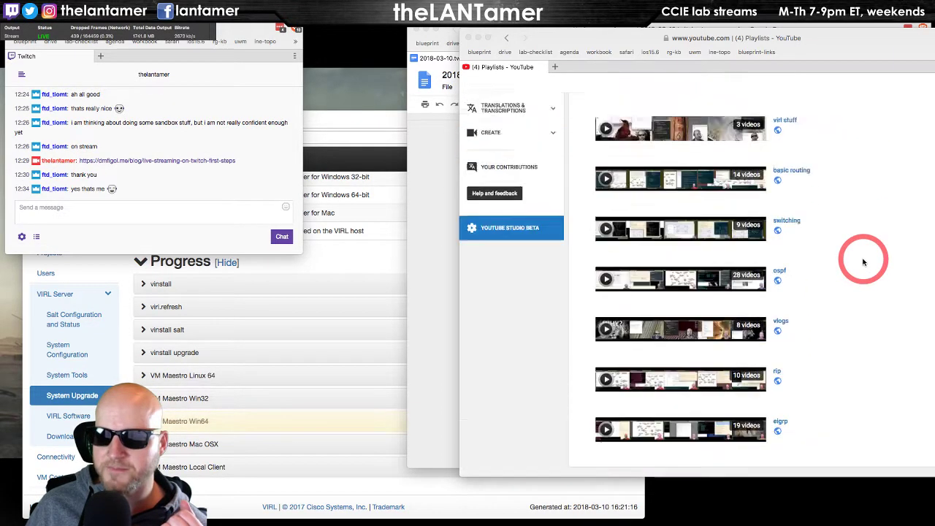
Close the YouTube playlists window and show the social media and lab links in the twitch-stream-agenda document.
click(573, 35)
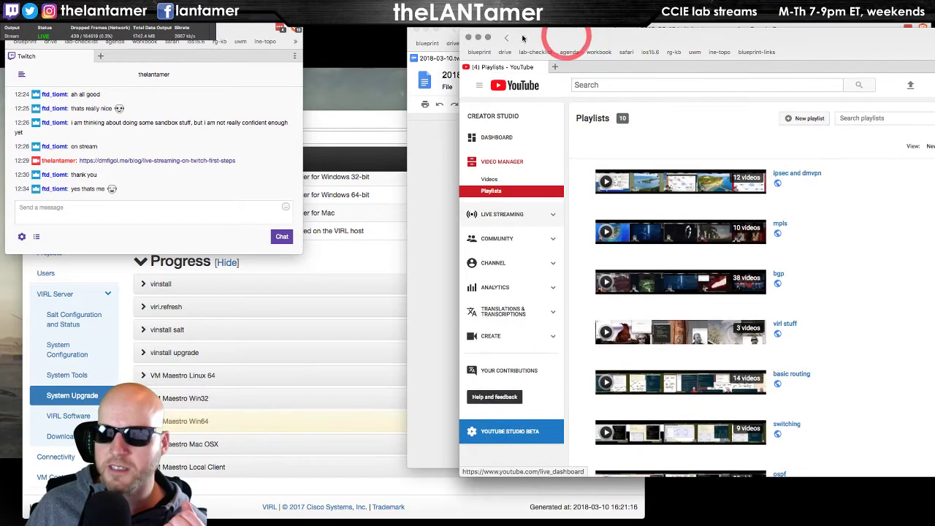
drag(539, 35, 483, 45)
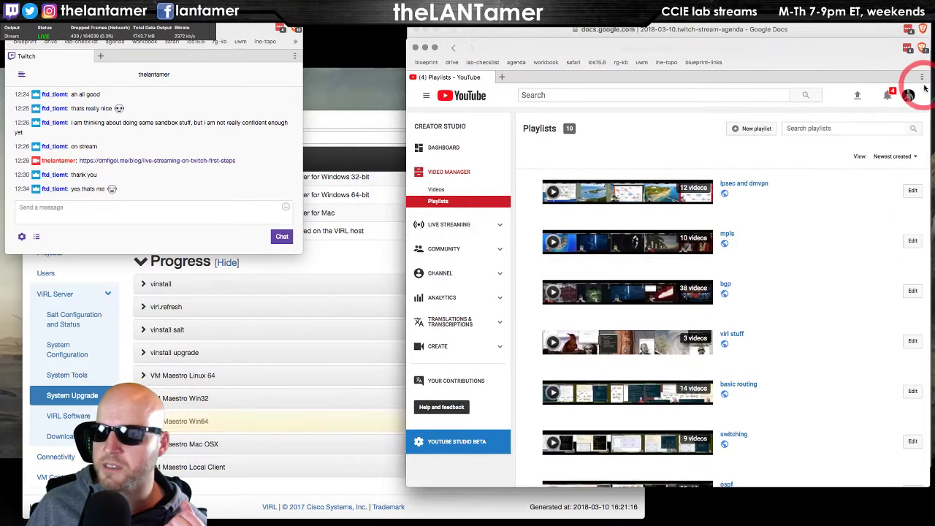
click(894, 97)
click(885, 36)
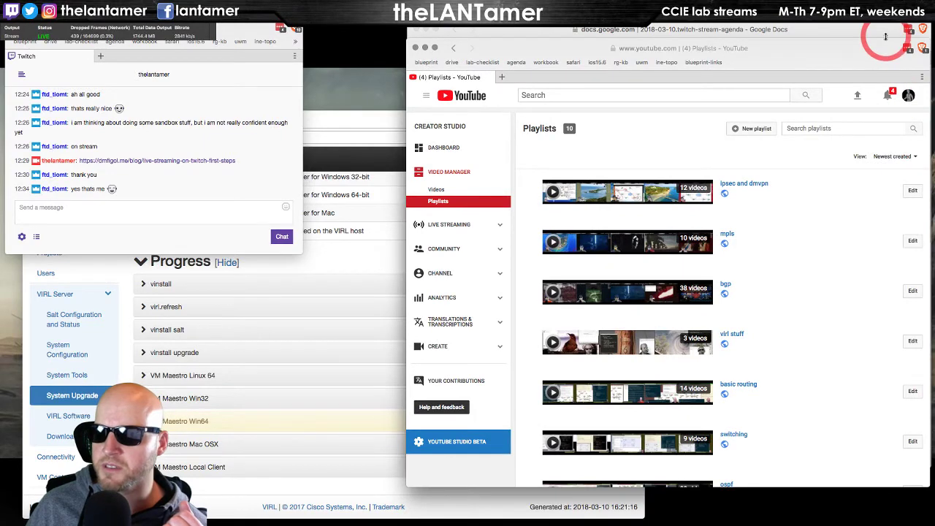
click(887, 46)
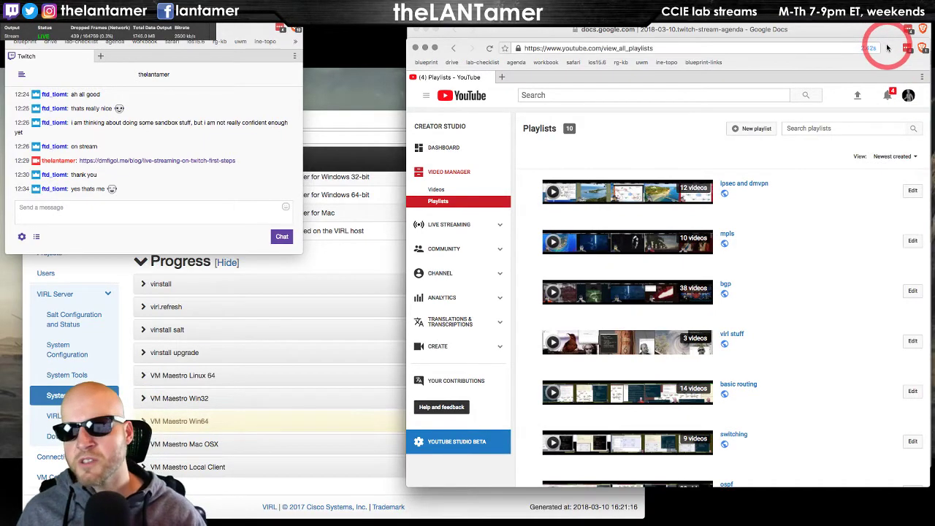
key(super+w)
scroll(807, 281, down, 5)
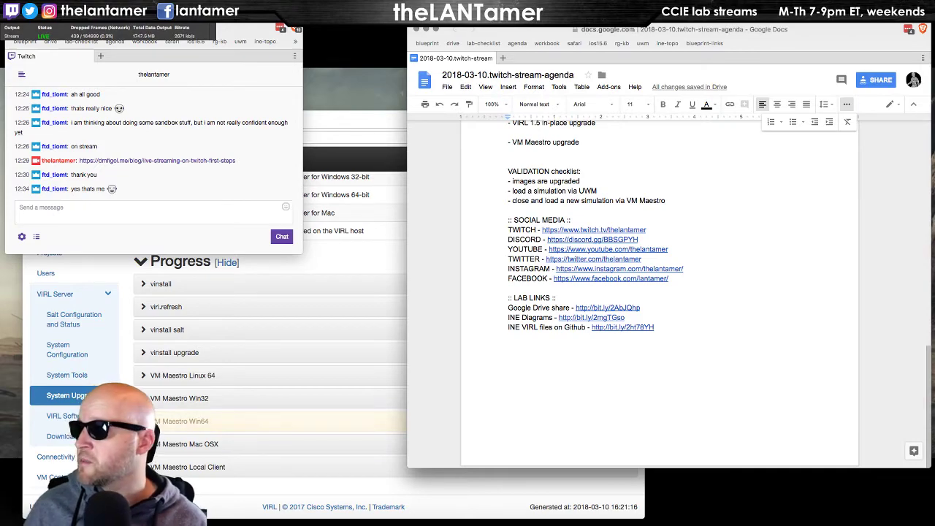
Switch to Discord, place its window beside the Twitch chat and open the general channel.
key(super+Tab)
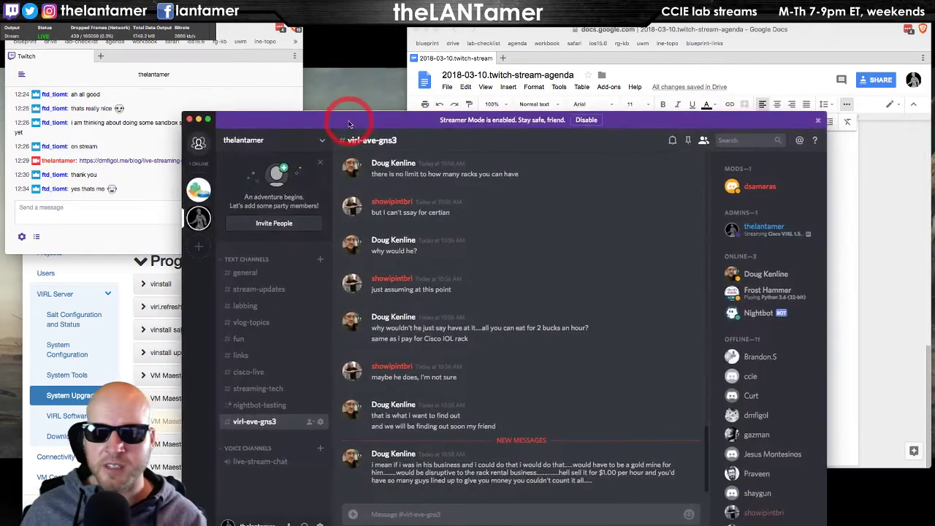
drag(344, 115, 554, 79)
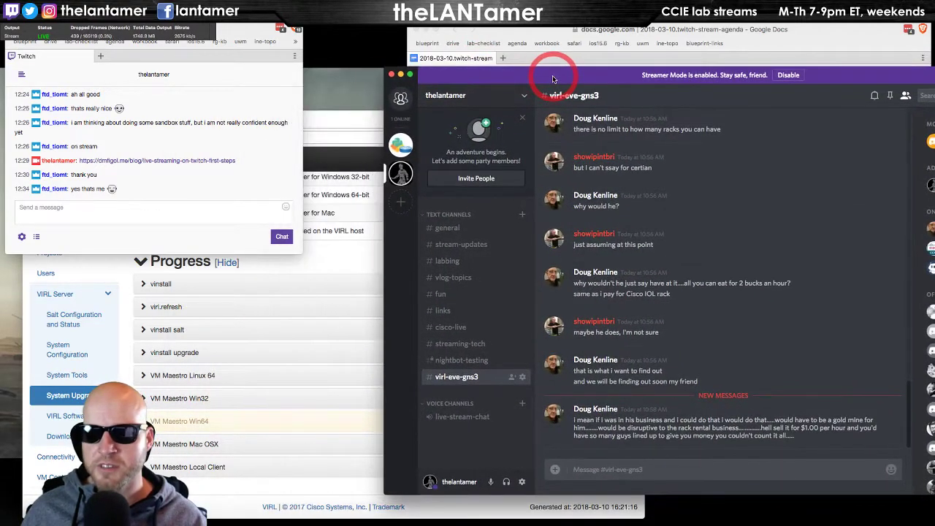
click(447, 227)
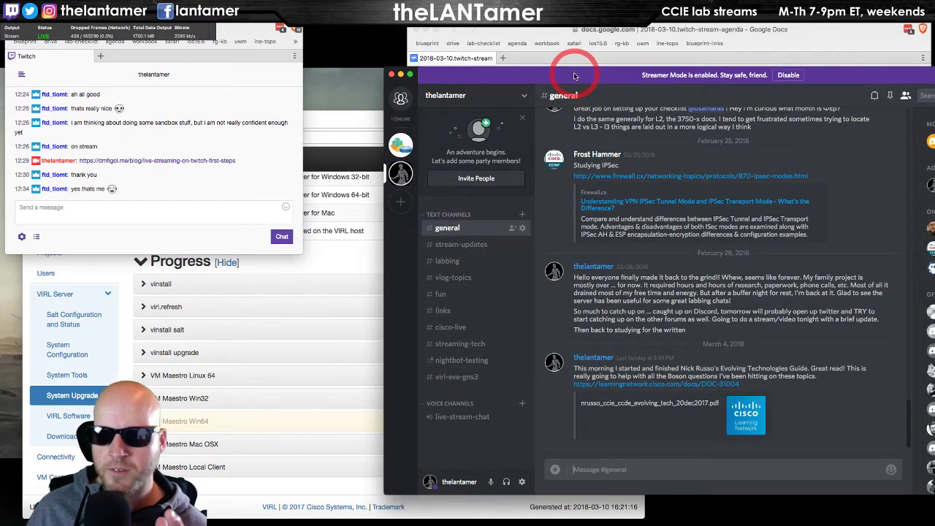
drag(574, 76, 571, 75)
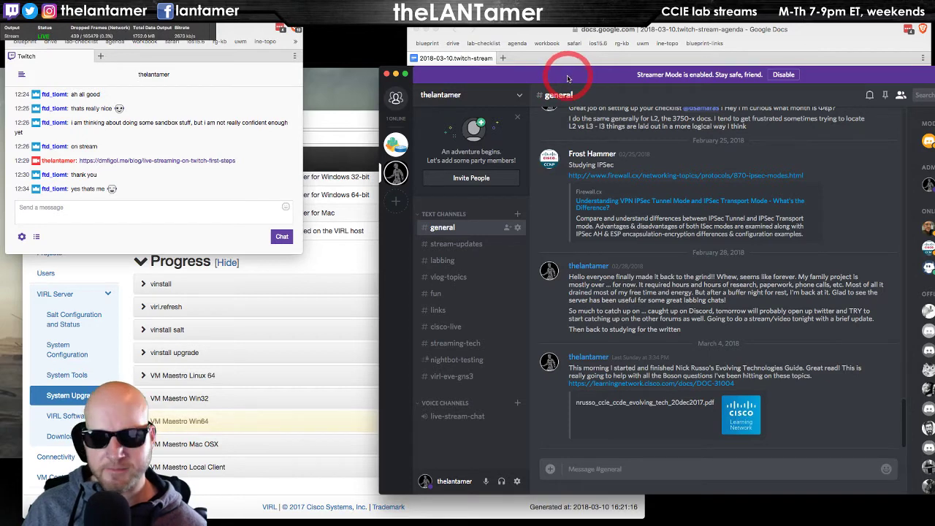
drag(571, 79, 565, 66)
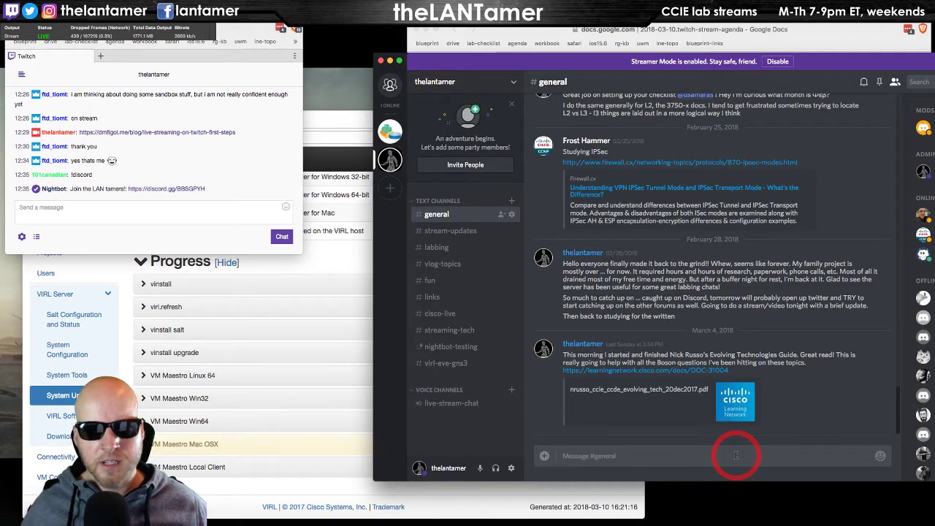
Look through the stream-updates channel and the latest messages in the labbing channel of the thelantamer server.
click(436, 232)
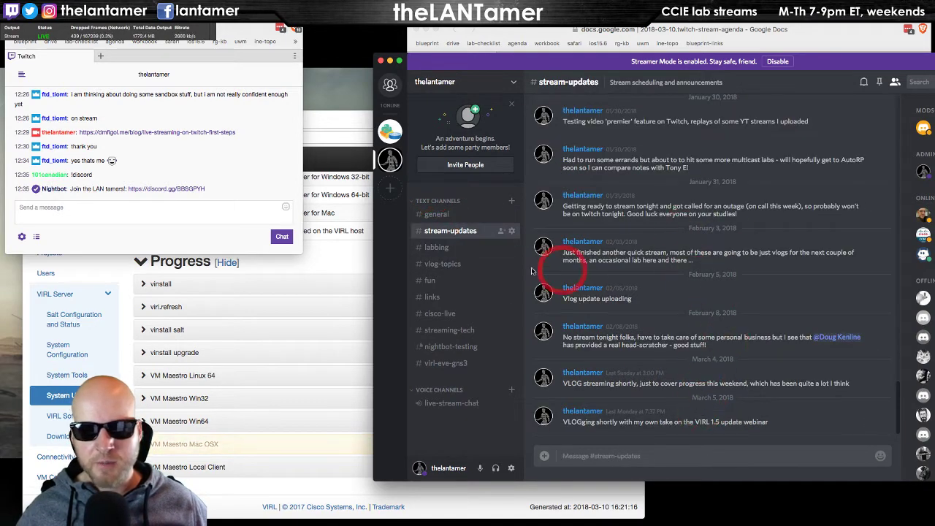
click(431, 247)
scroll(743, 354, down, 5)
scroll(743, 356, down, 5)
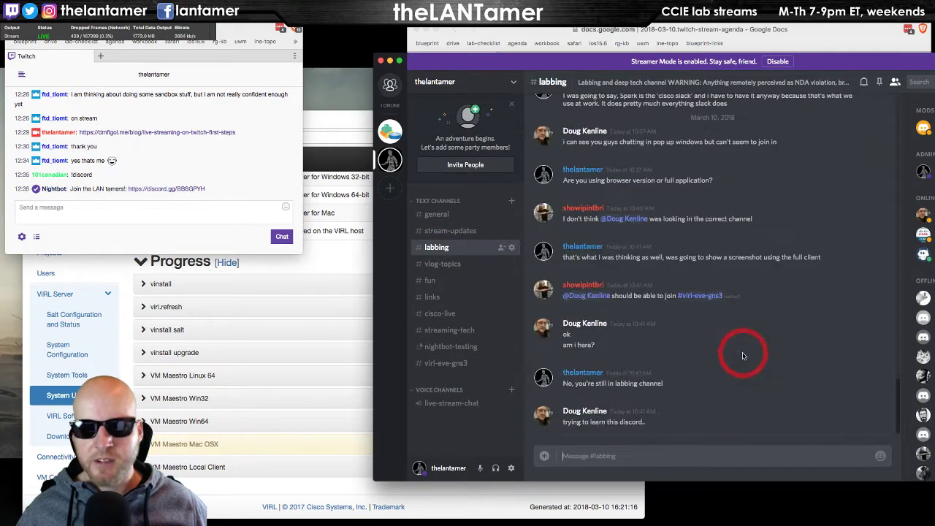
Browse the posts in the vlog-topics channel and the older posts in the fun channel.
click(437, 264)
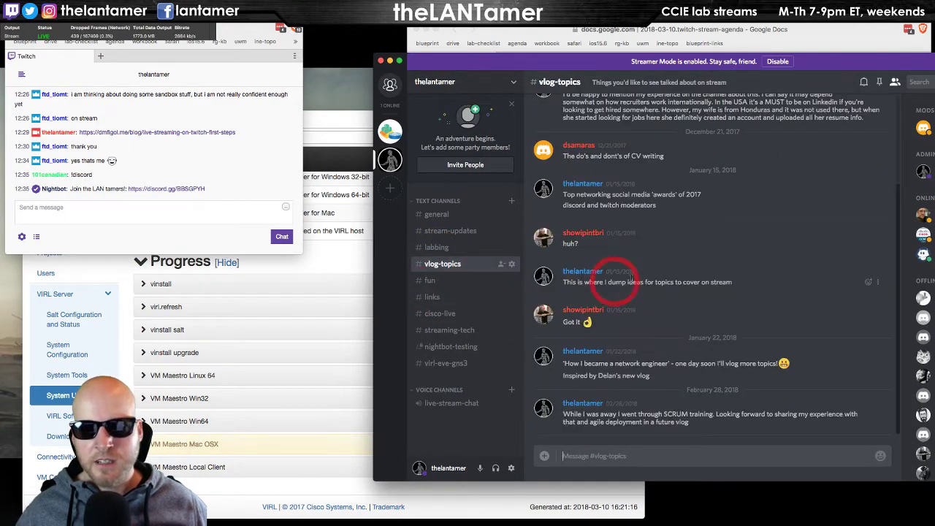
scroll(718, 348, up, 5)
scroll(717, 347, down, 5)
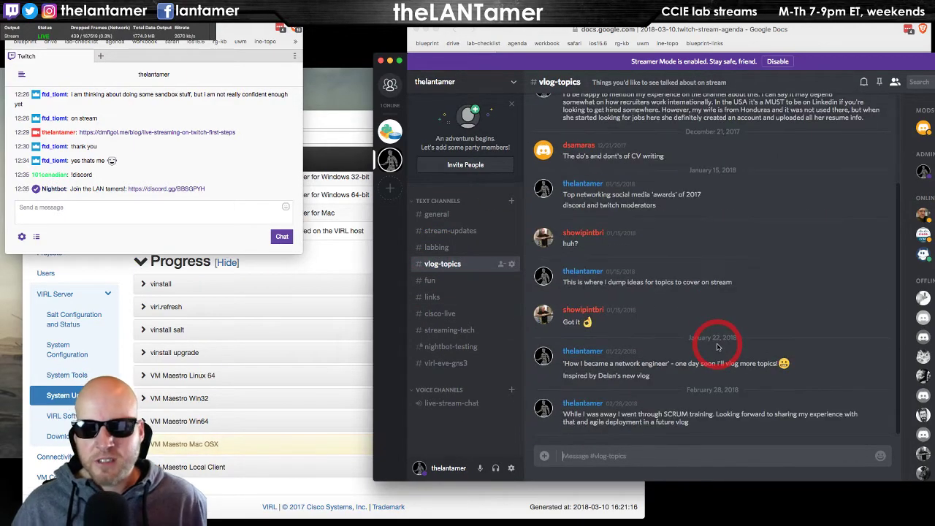
click(429, 281)
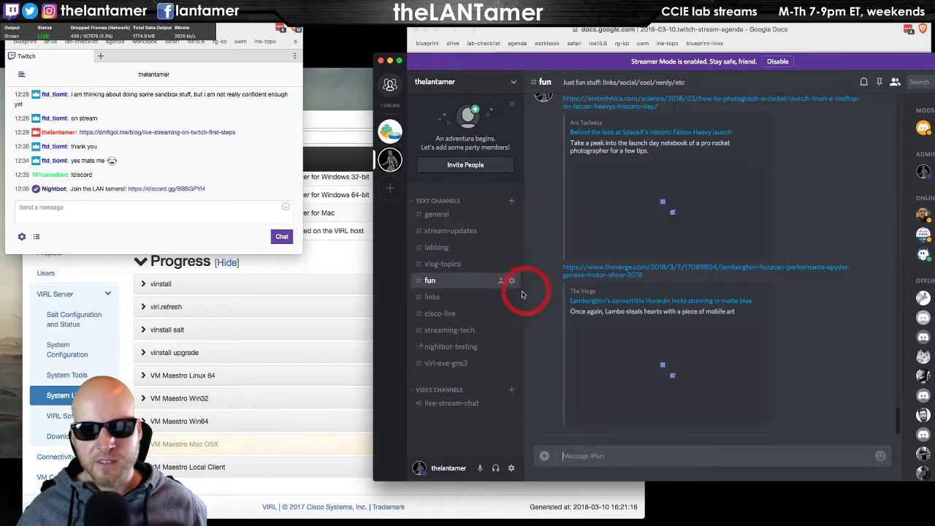
scroll(777, 292, up, 3)
scroll(778, 294, down, 10)
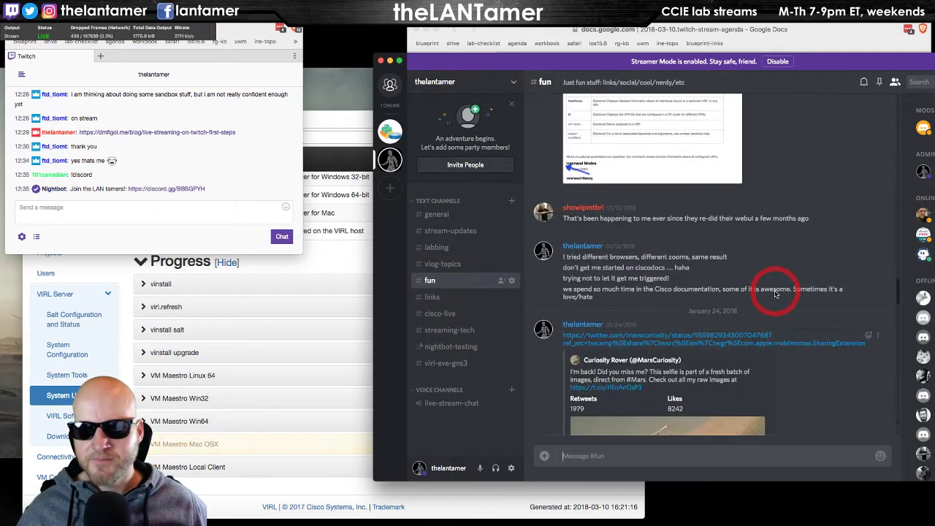
scroll(773, 292, down, 5)
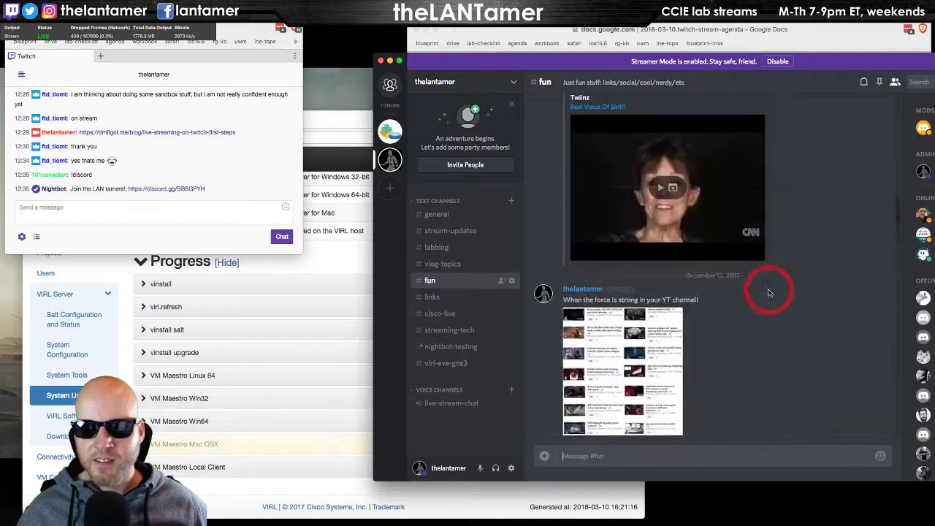
Open the links channel and look through its recent networking and study posts.
click(427, 296)
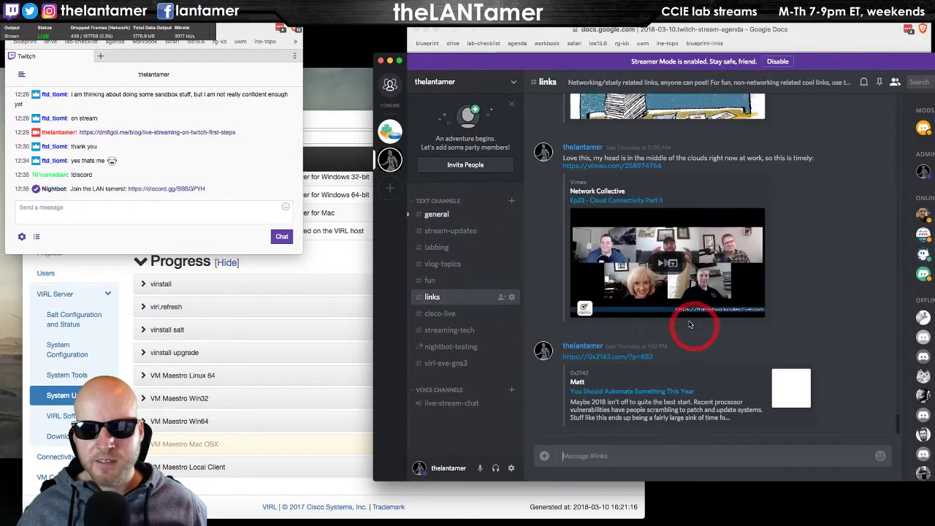
scroll(742, 287, up, 3)
scroll(753, 296, down, 5)
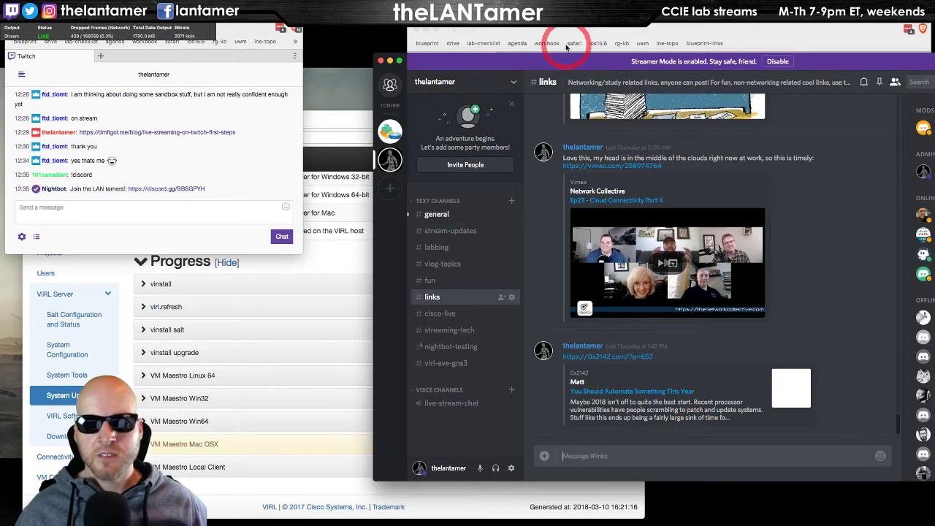
Switch to the twitch-stream-agenda document and show its opening section with the MEAT CHUNKS links.
click(516, 29)
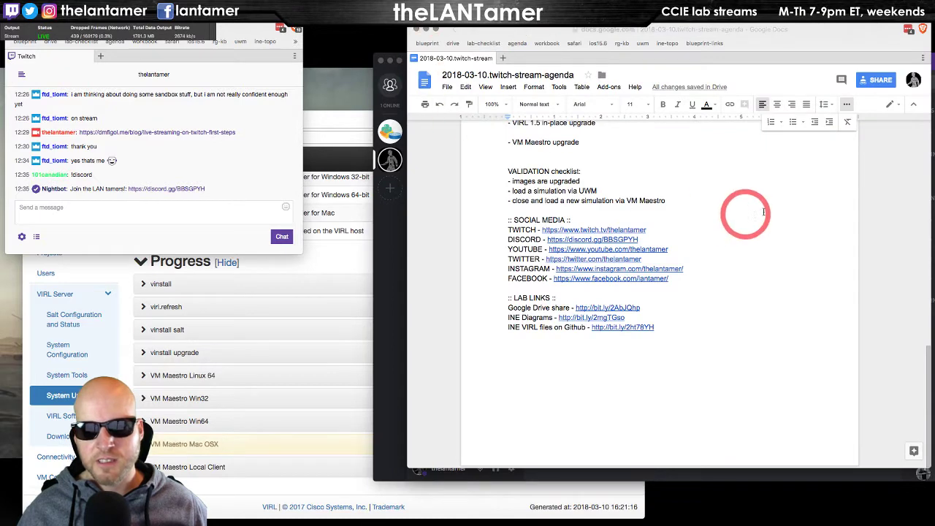
scroll(774, 212, up, 10)
scroll(737, 269, down, 1)
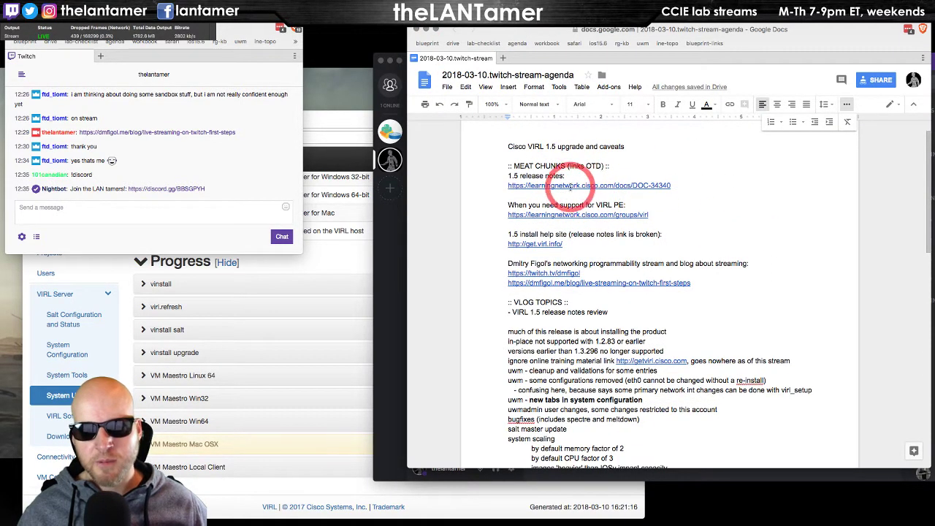
Return to Discord and view the cisco-live and streaming-tech channels.
click(391, 334)
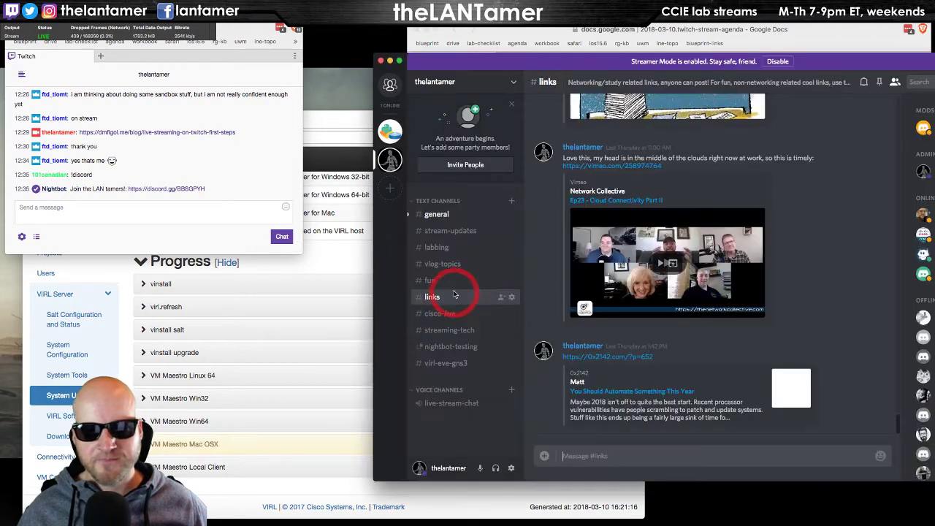
click(435, 316)
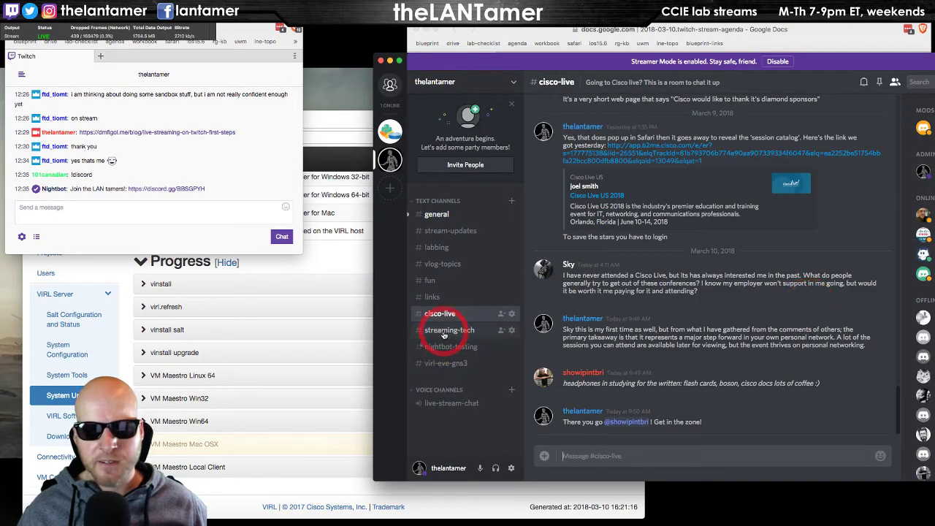
click(443, 332)
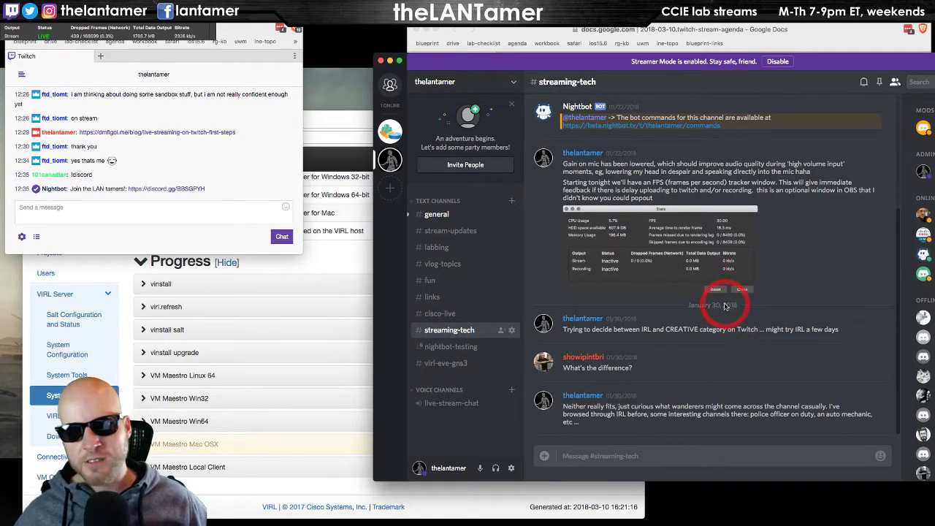
Shift the Discord window away from the Twitch chat and look through the conversation in the virl-eve-gns3 channel.
drag(572, 61, 600, 62)
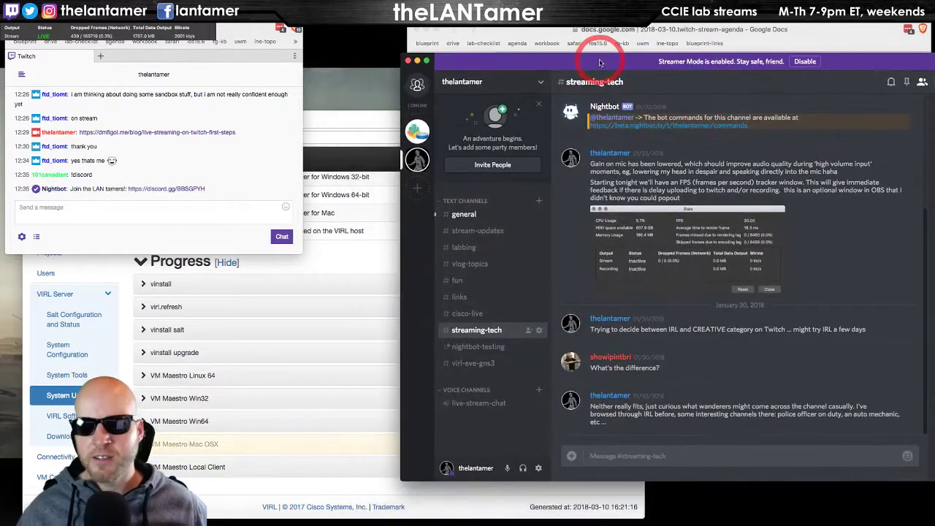
click(473, 364)
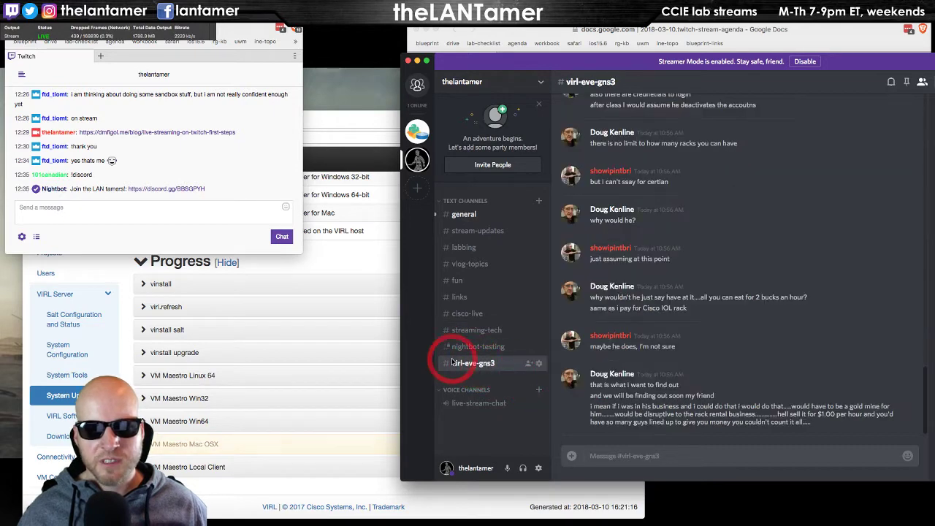
scroll(806, 335, up, 15)
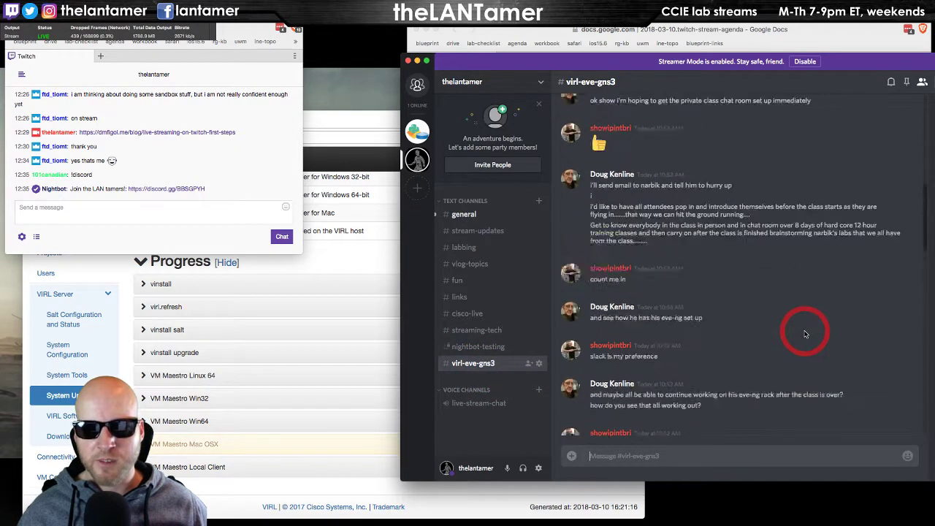
scroll(805, 333, down, 10)
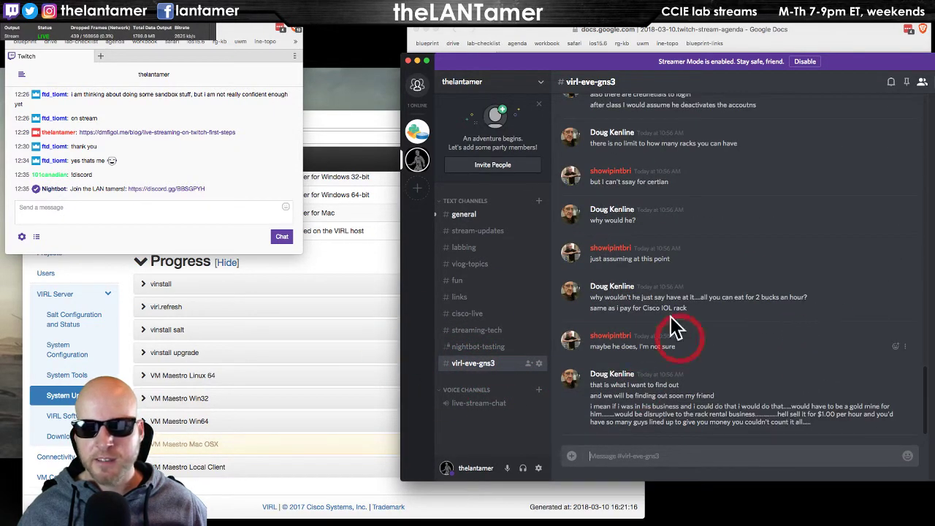
Check the general channel for new messages, then put Discord away and return to the twitch-stream-agenda document.
click(473, 214)
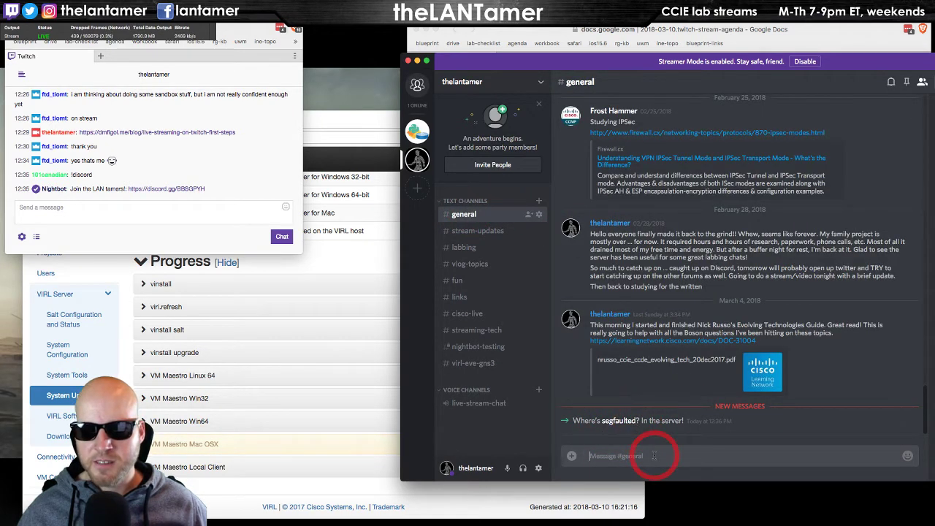
click(497, 27)
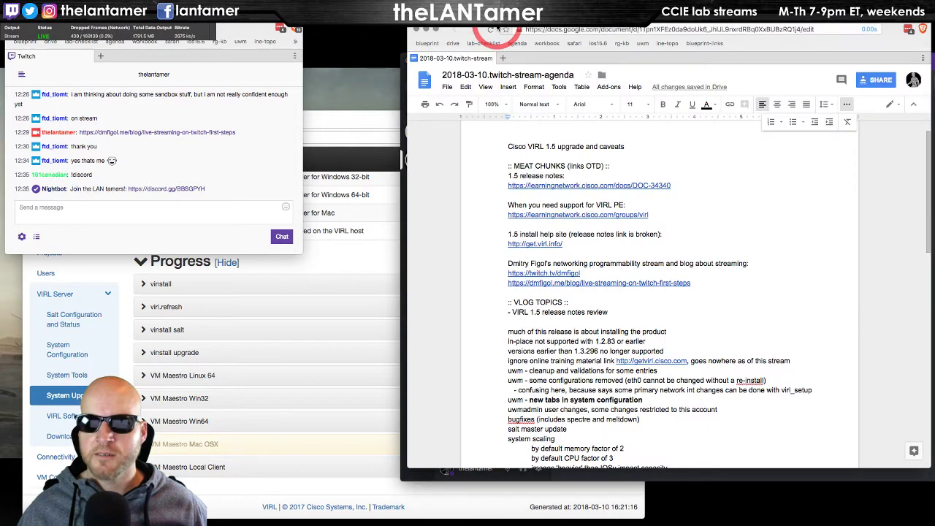
key(alt+Tab)
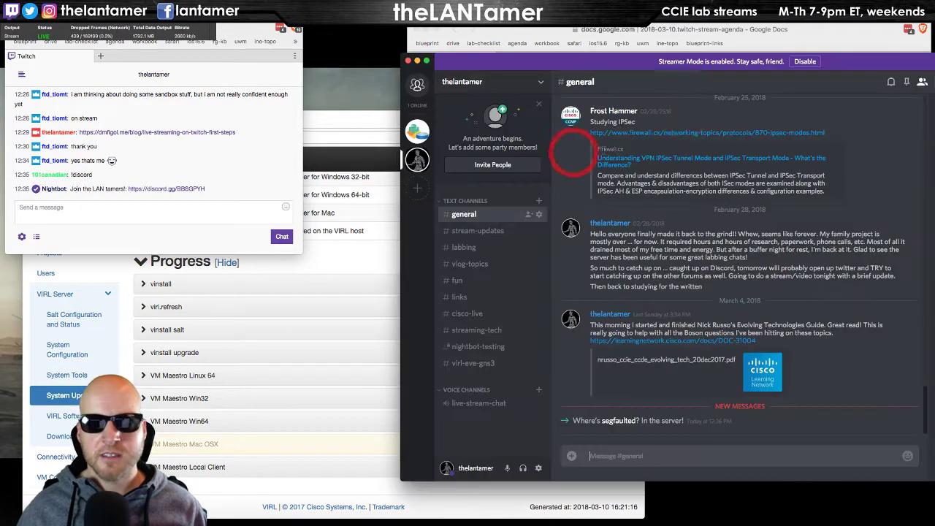
click(586, 57)
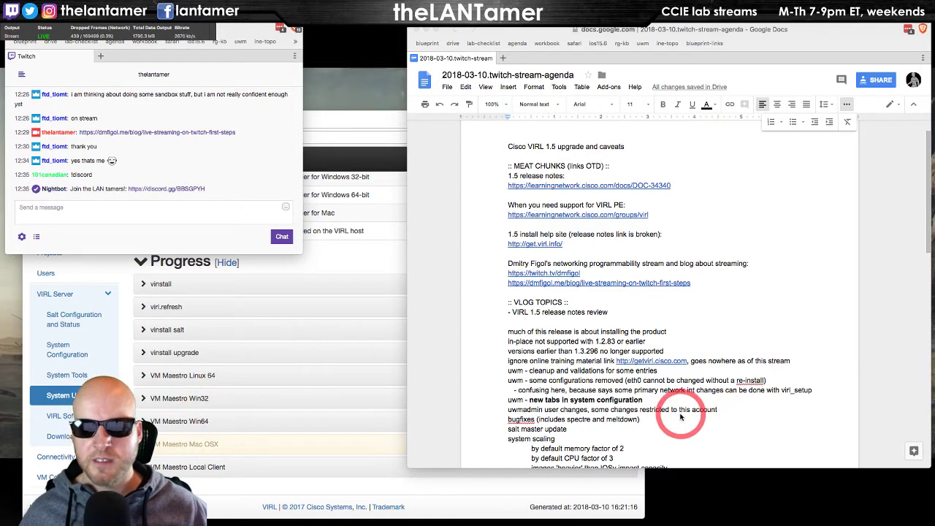
Open the Google Drive share from the agenda's LAB LINKS section and move the browser window fully into view.
scroll(679, 416, down, 10)
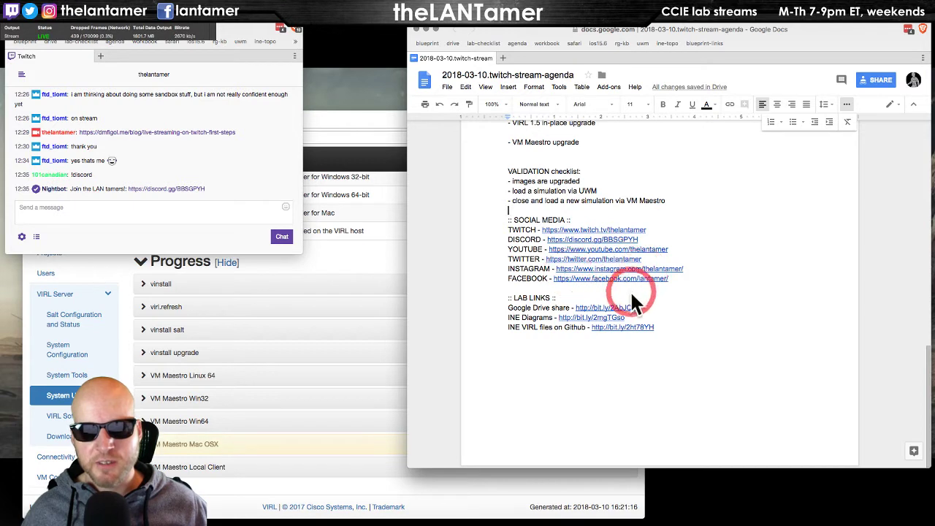
click(745, 327)
click(610, 308)
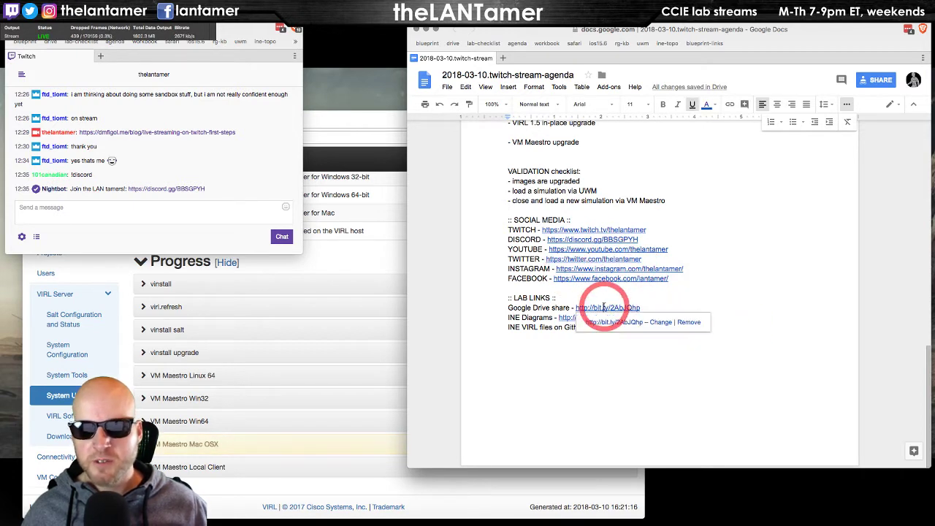
click(610, 323)
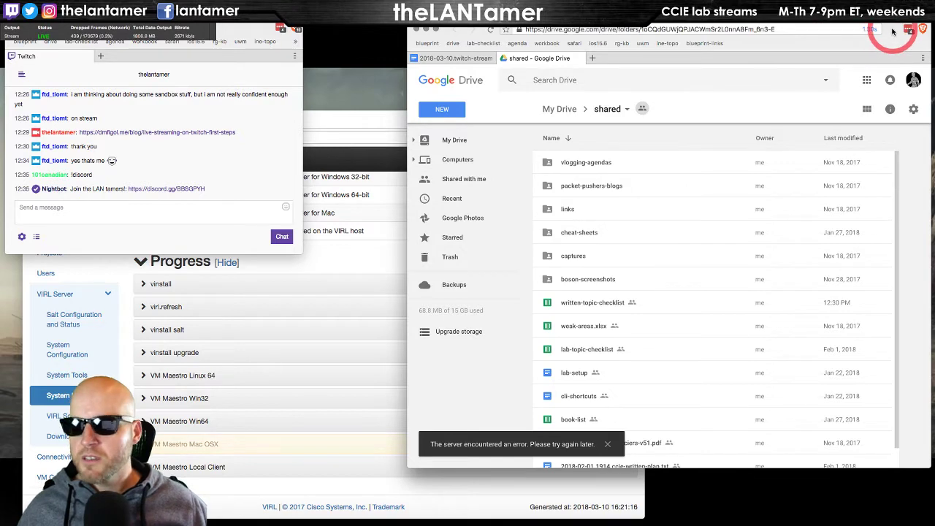
drag(892, 30, 816, 40)
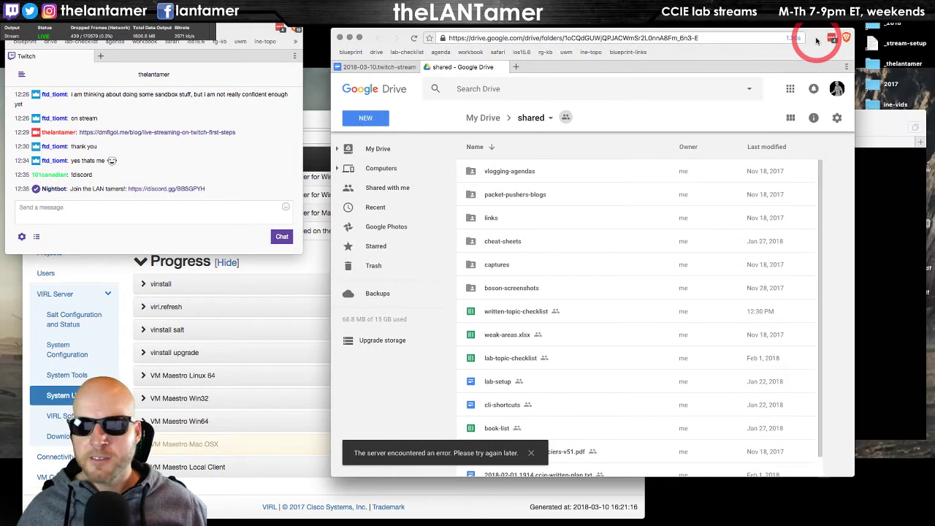
Browse the stream agendas in the vlogging-agendas folder and return to the shared folder.
double_click(523, 172)
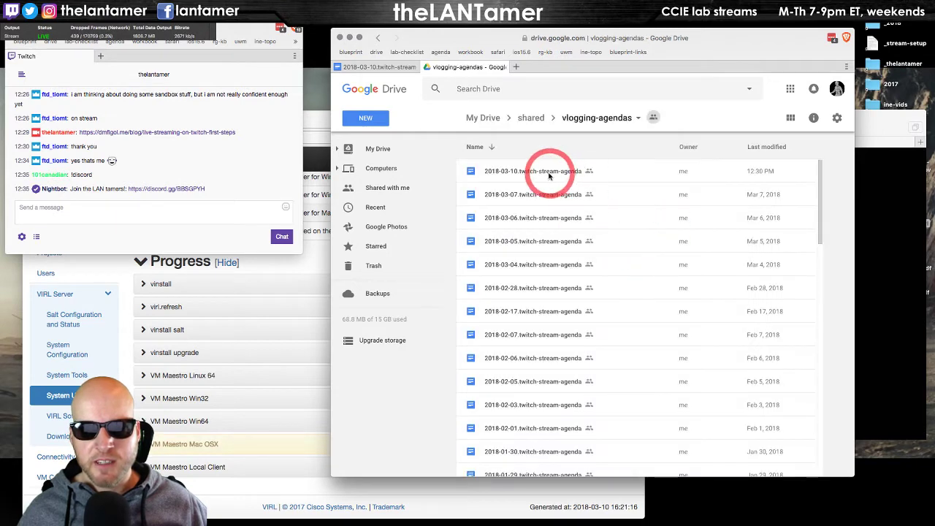
scroll(590, 265, down, 15)
scroll(584, 270, up, 15)
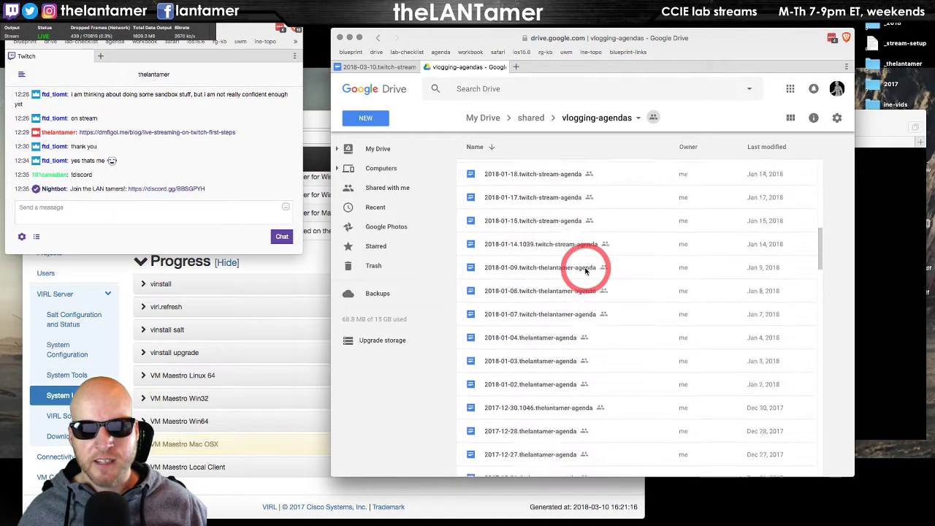
click(379, 38)
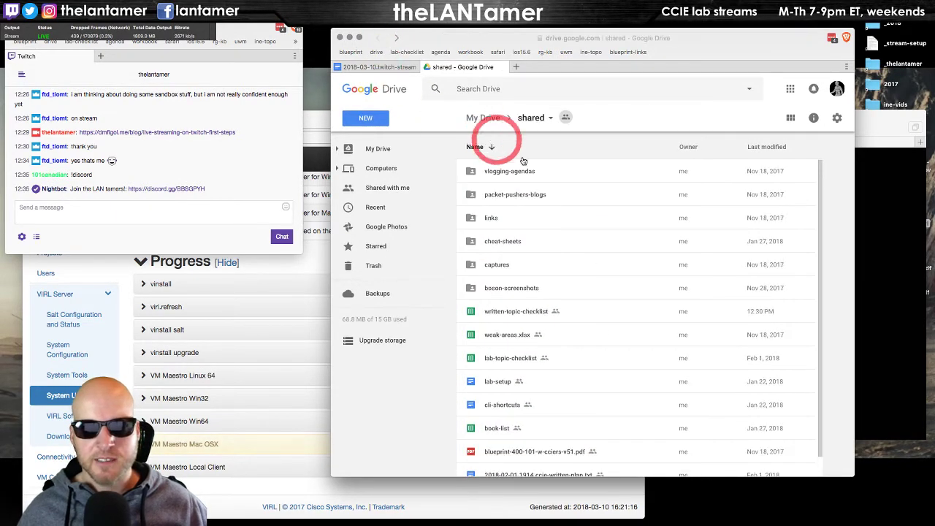
View the contents of the packet-pushers-blogs and links folders and return to the shared folder.
double_click(522, 195)
click(386, 40)
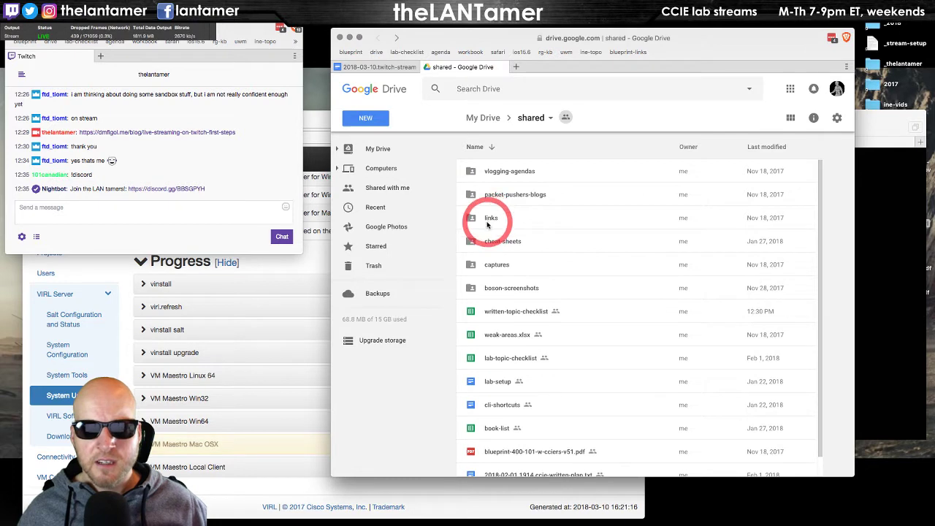
double_click(487, 219)
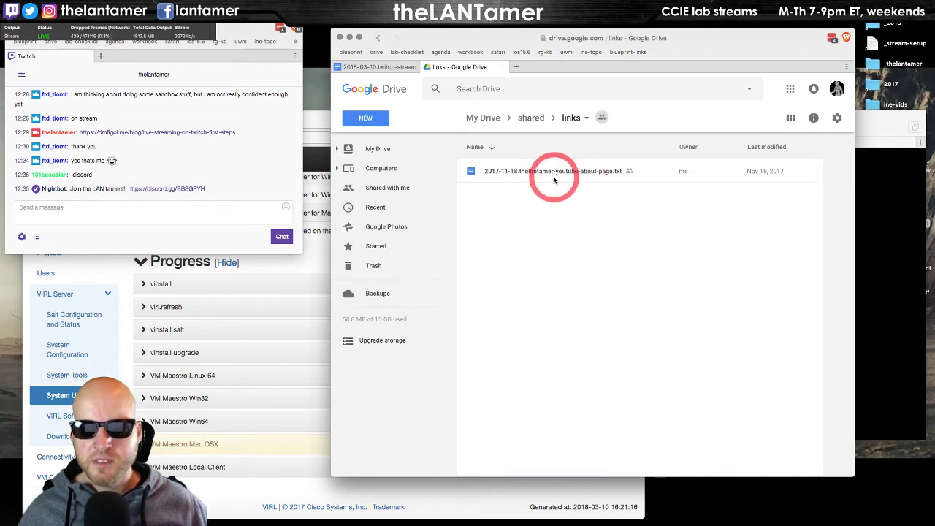
click(379, 40)
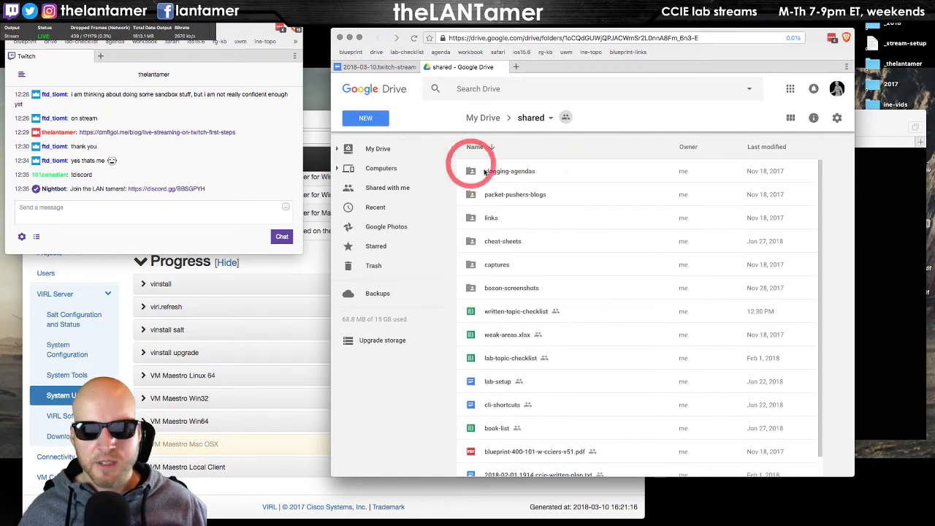
Browse the packet capture files in the captures folder and return to the shared folder.
click(494, 267)
double_click(494, 267)
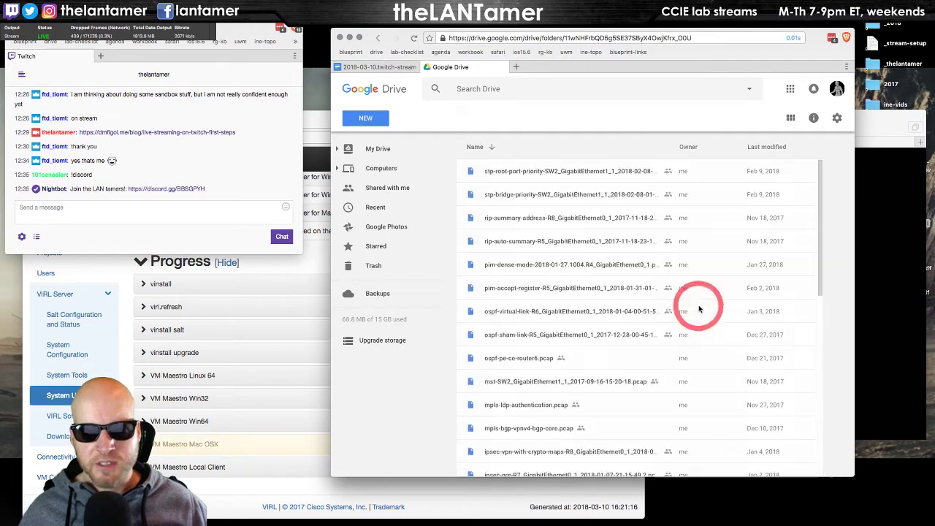
scroll(657, 263, down, 5)
scroll(627, 266, up, 5)
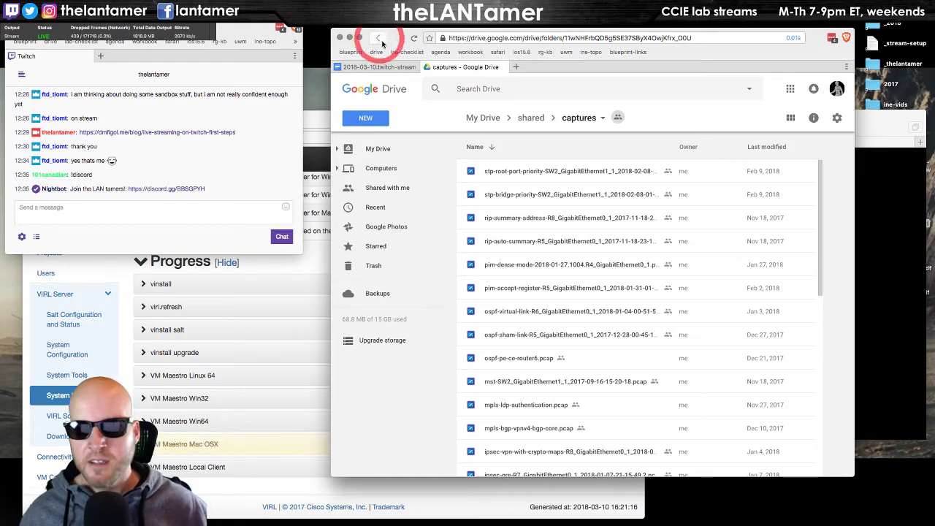
scroll(569, 252, down, 2)
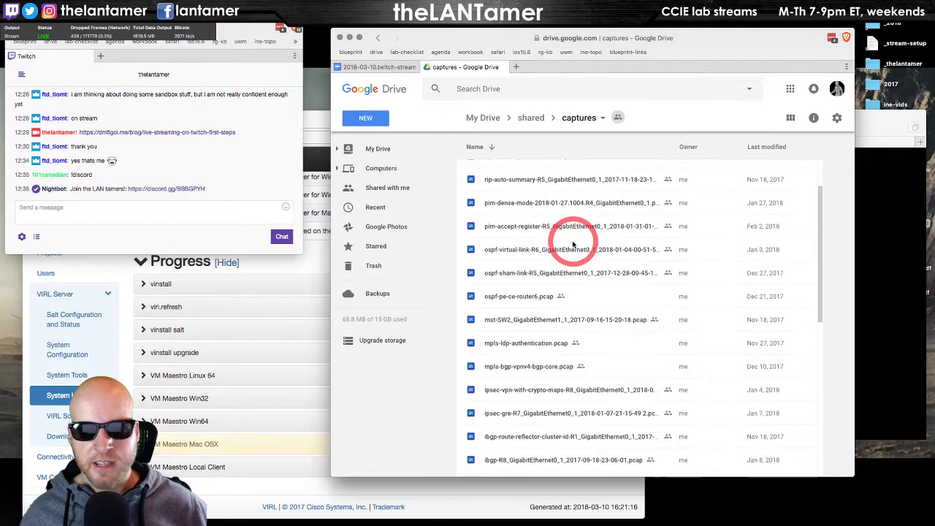
scroll(566, 243, down, 10)
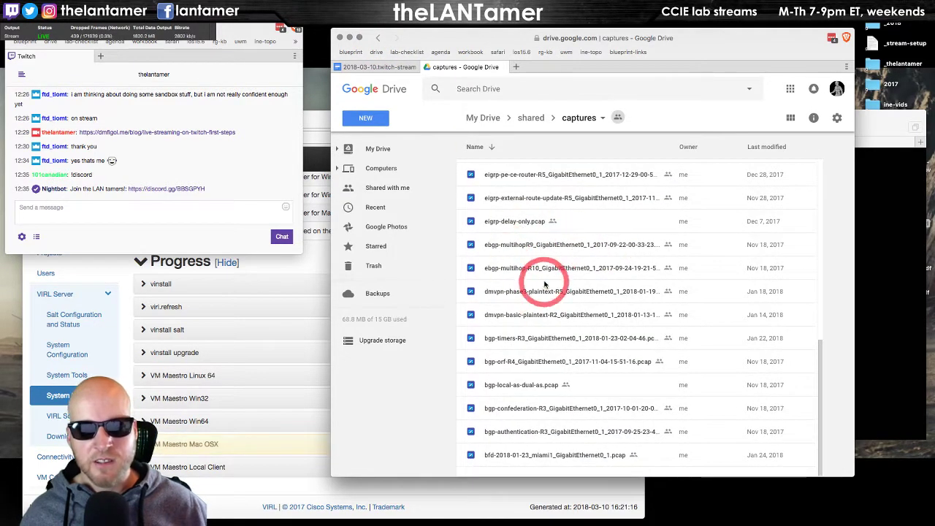
scroll(521, 245, up, 10)
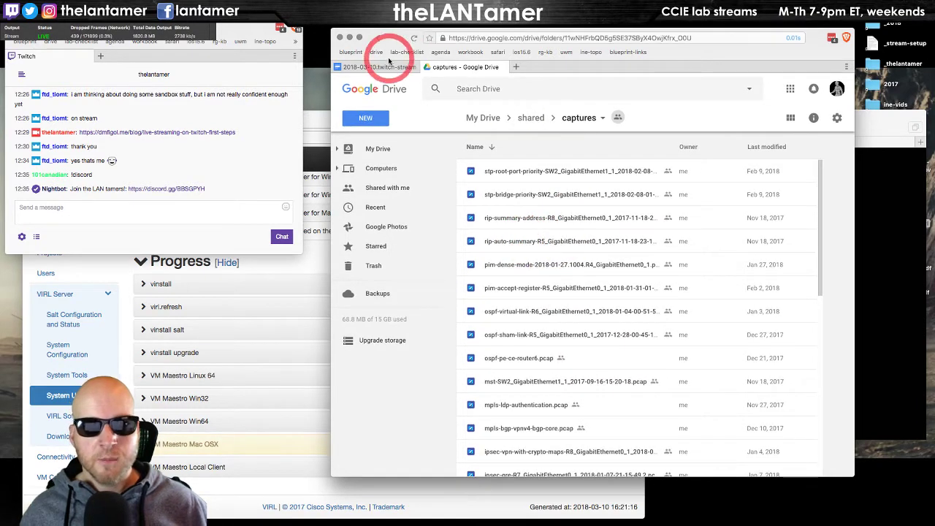
click(376, 40)
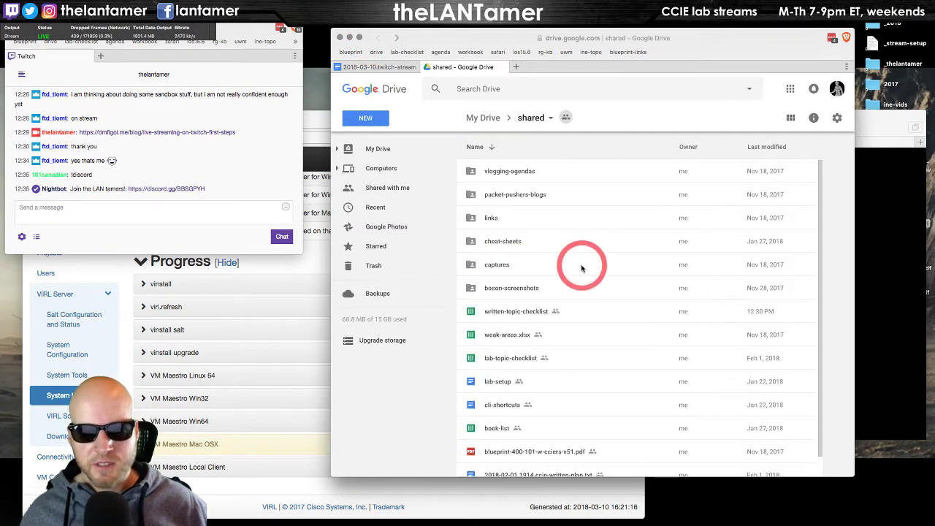
Open the boson-screenshots folder and preview boson-written-menu.PNG, boson-simulation.PNG and boson-sample-question.PNG.
click(533, 289)
double_click(533, 289)
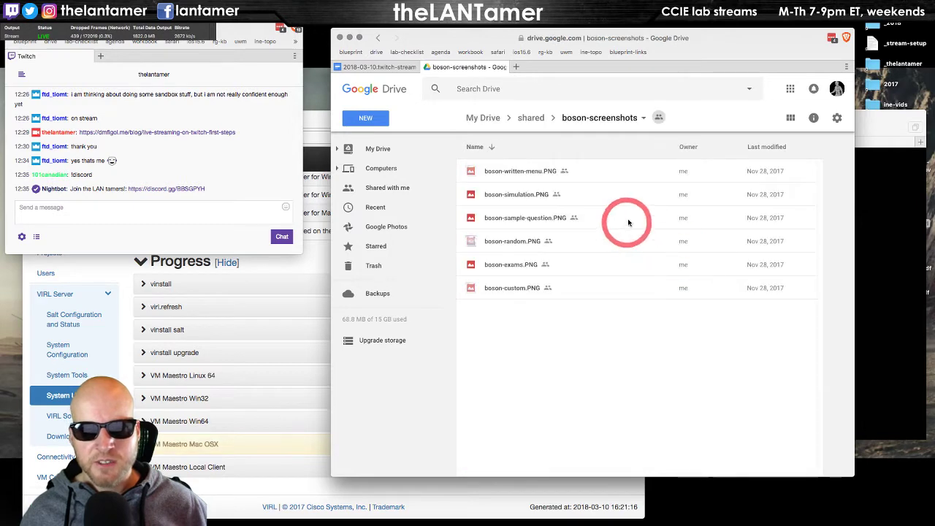
click(504, 173)
double_click(505, 176)
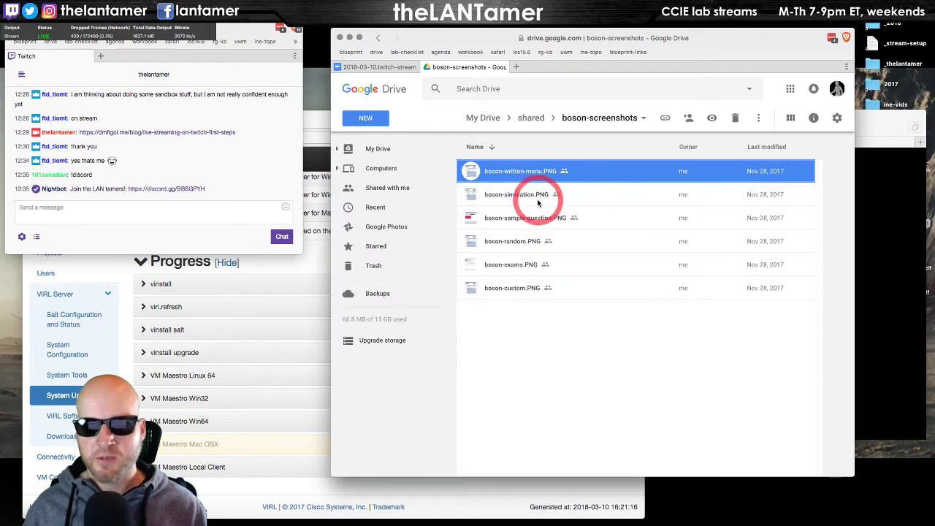
double_click(527, 195)
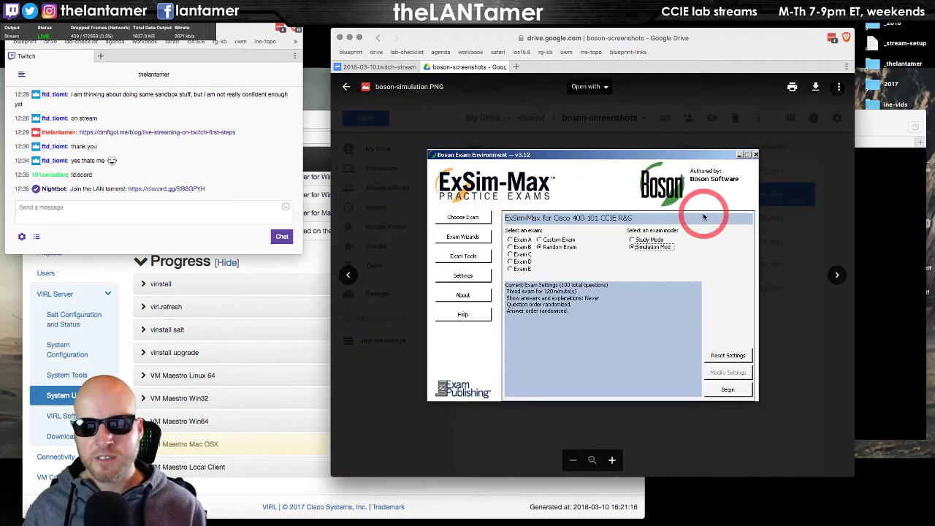
key(Escape)
double_click(561, 215)
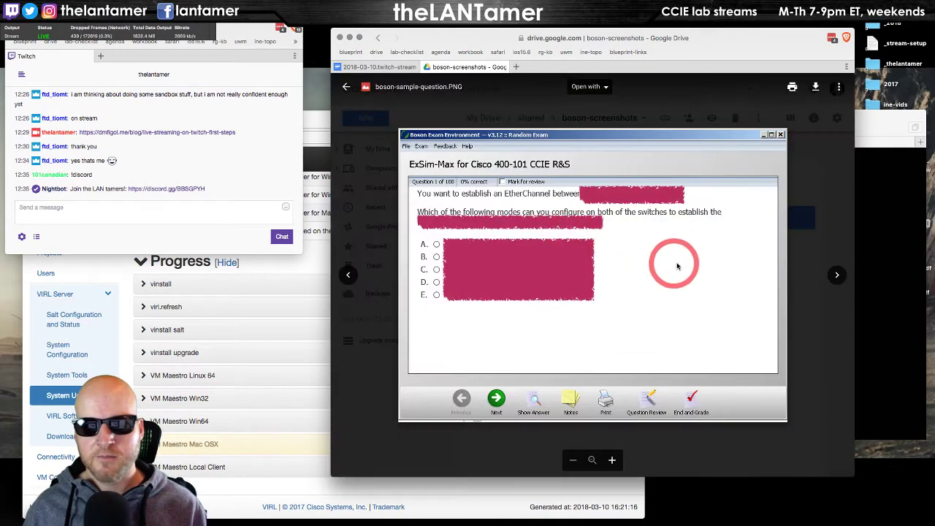
Close the boson-sample-question.PNG preview, preview boson-random.PNG and return to the shared folder.
key(Escape)
double_click(504, 241)
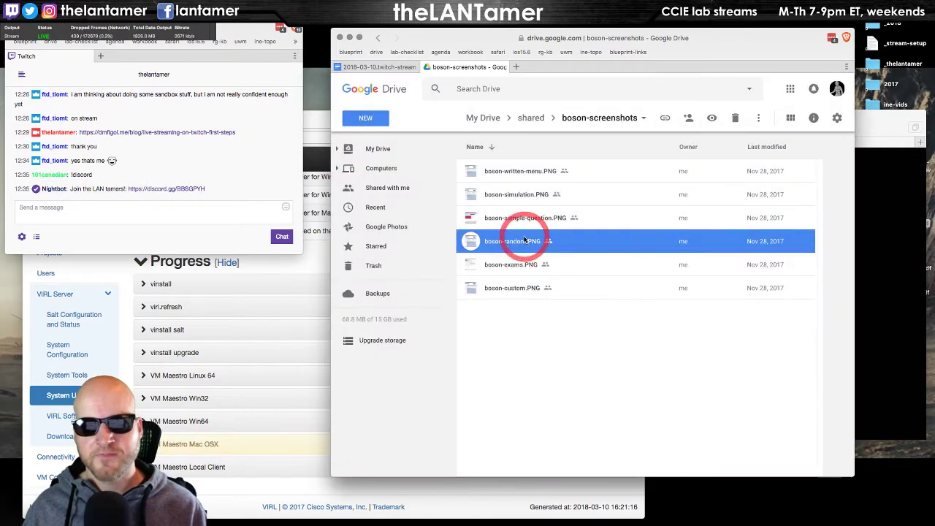
key(Escape)
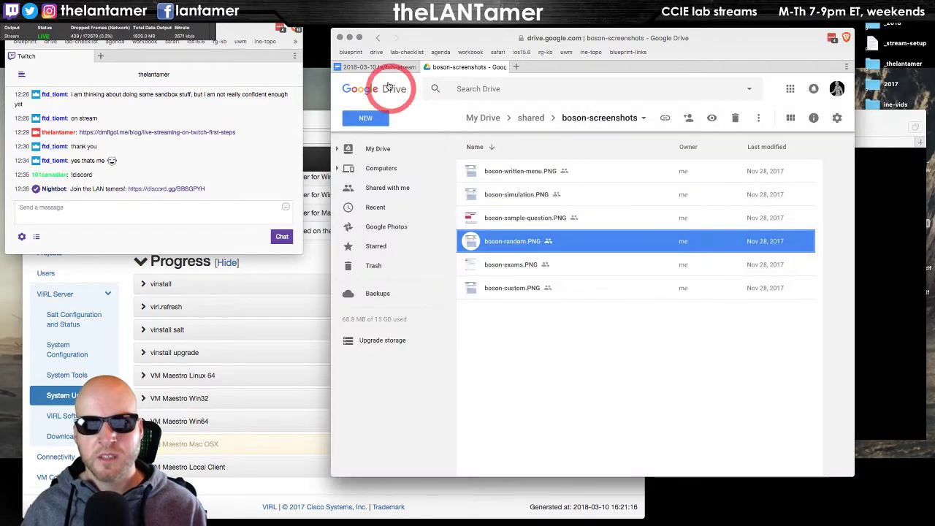
click(379, 39)
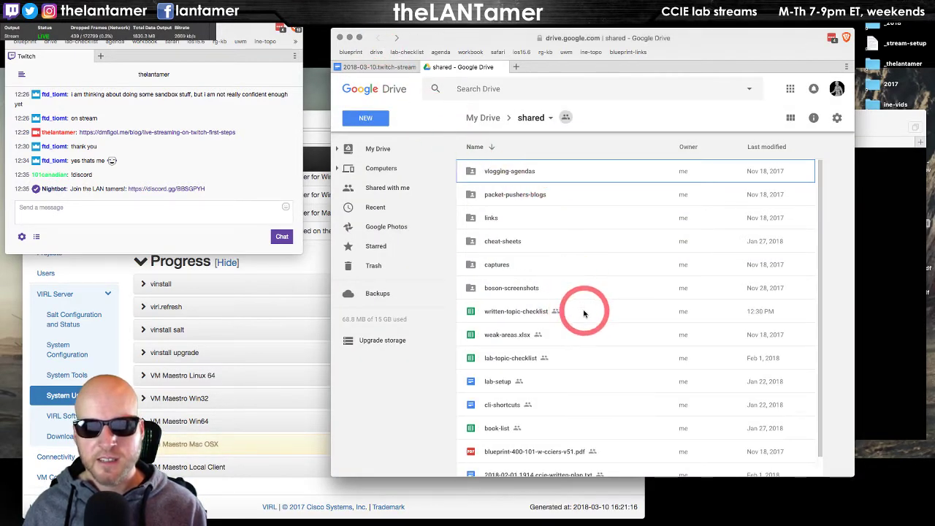
Highlight the written-topic-checklist, weak-areas.xlsx and lab-topic-checklist files one after another in the shared folder.
scroll(515, 300, down, 1)
click(515, 295)
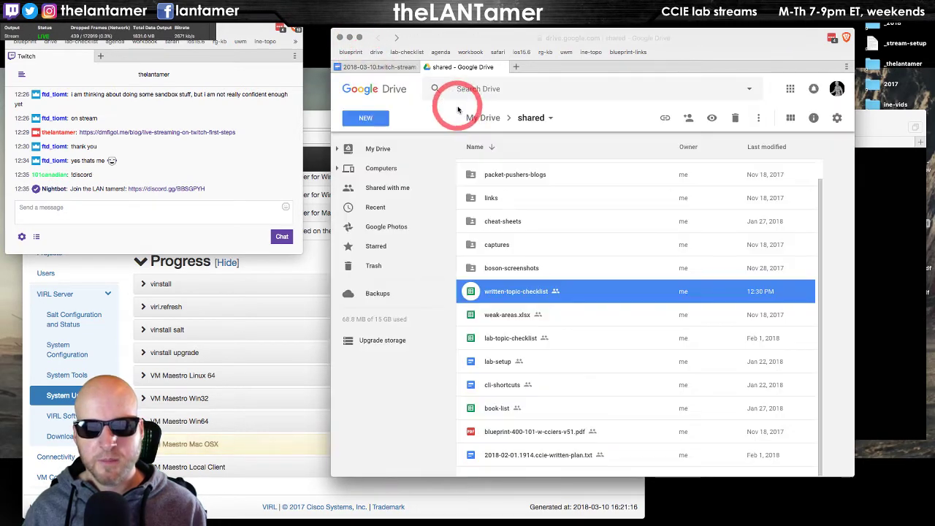
click(503, 316)
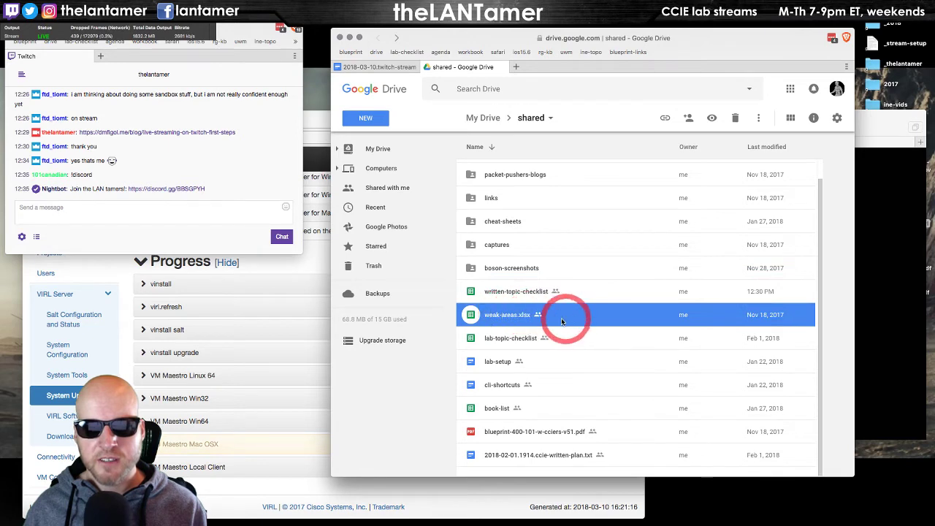
click(517, 341)
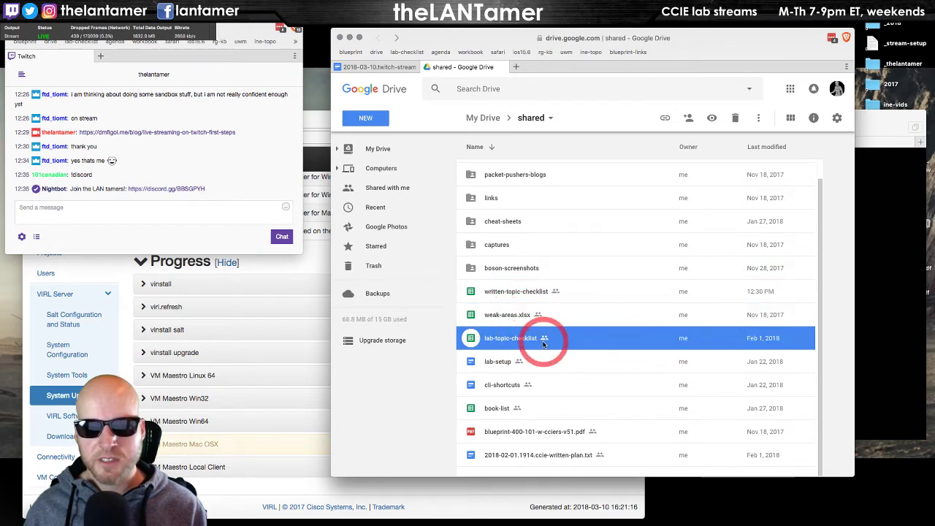
Open the lab-topic-checklist spreadsheet and enlarge the browser window to show more of its columns.
double_click(543, 341)
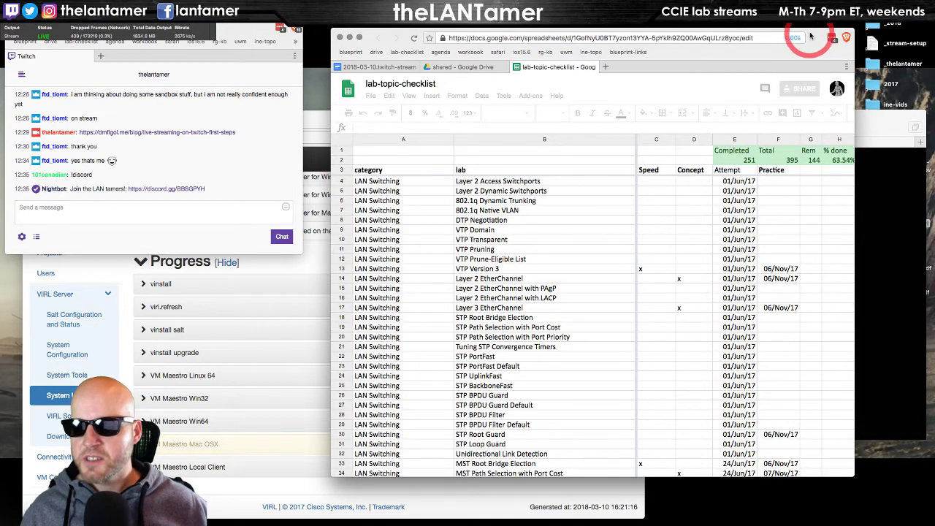
drag(807, 35, 745, 31)
drag(791, 475, 928, 509)
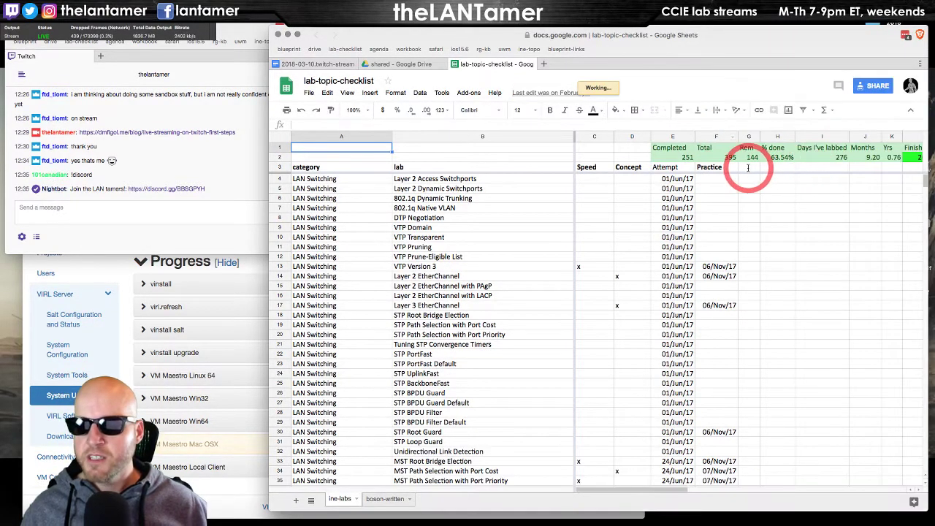
Examine the progress summary cells in row 2 of the ine-labs sheet, from % done through Finish.
click(778, 157)
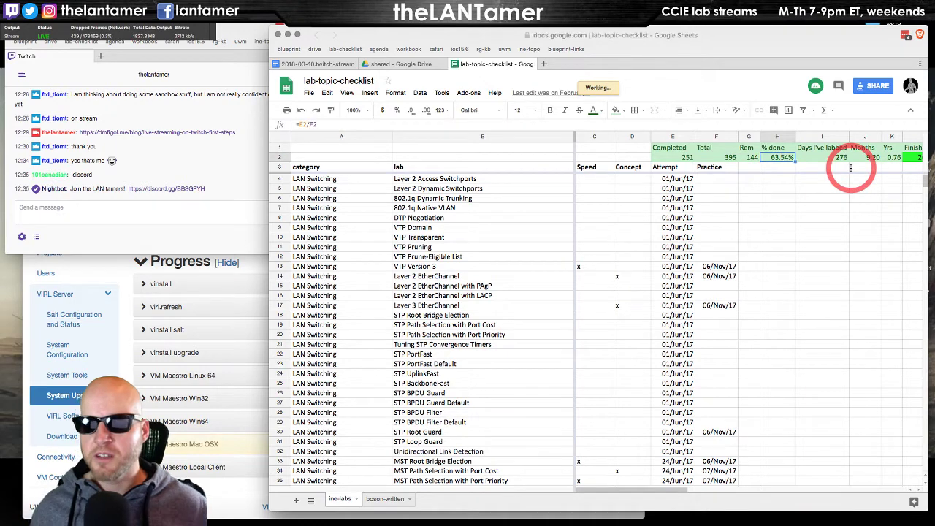
key(Left)
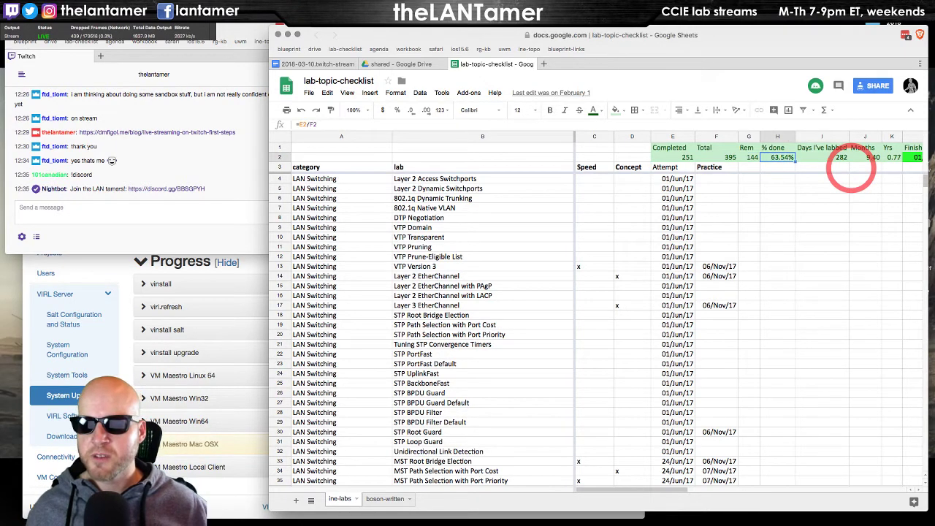
key(Right)
key(Right)
key(Right)
key(Right)
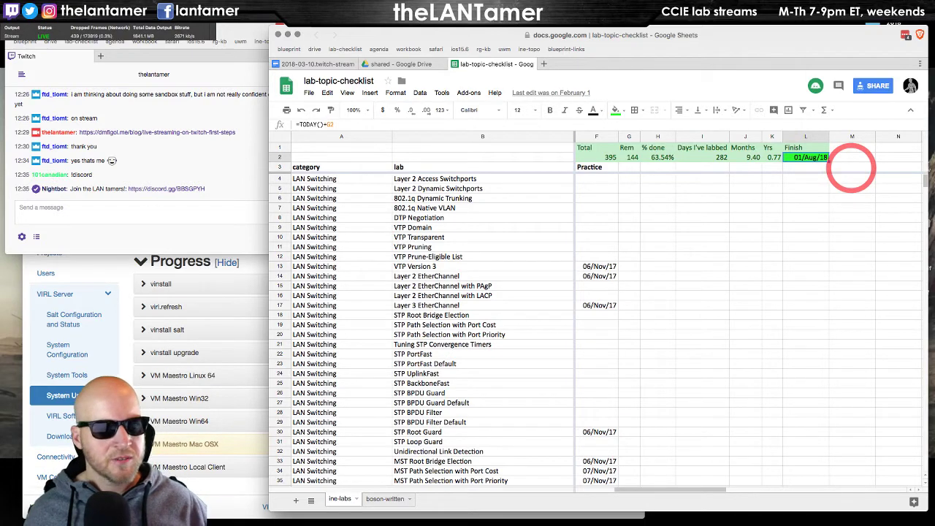
key(super+z)
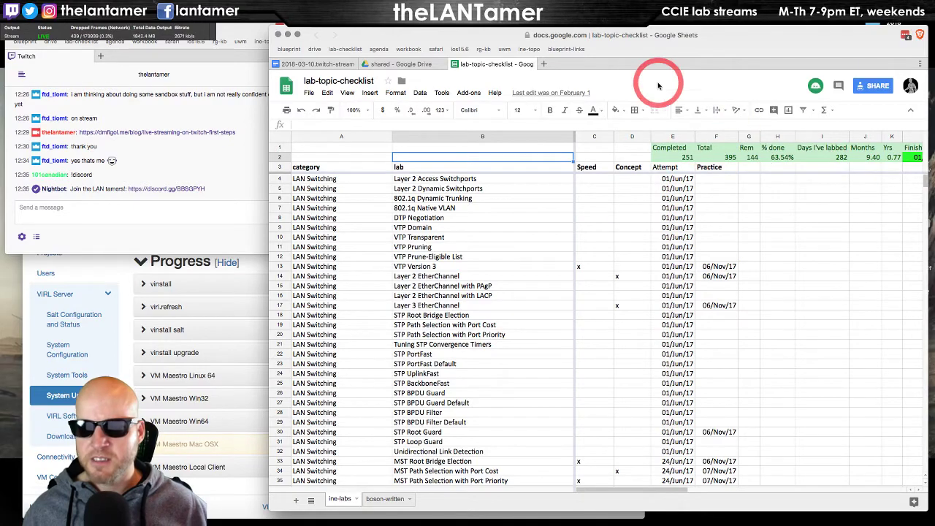
Look through the lab topics and attempt dates in the ine-labs sheet, including the Auto-RP row, and close lab-topic-checklist.
scroll(472, 307, down, 20)
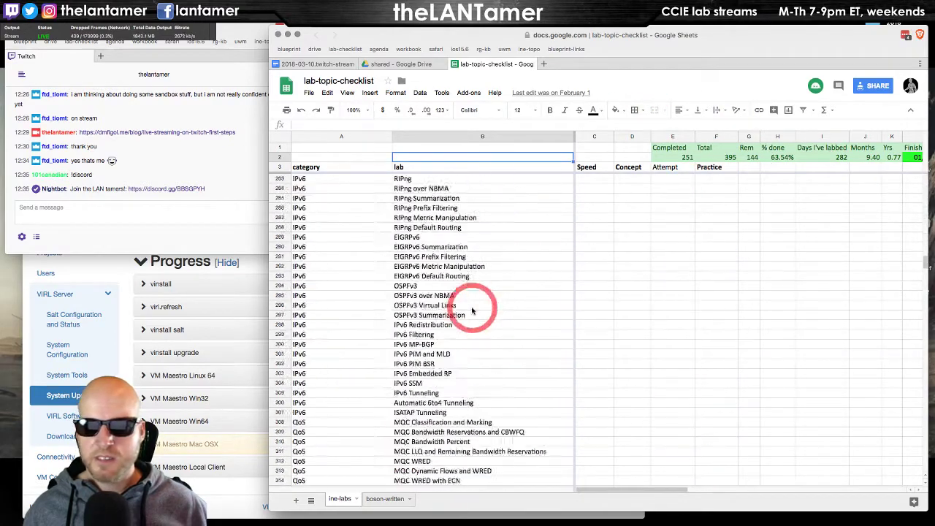
scroll(472, 311, down, 10)
scroll(504, 307, up, 20)
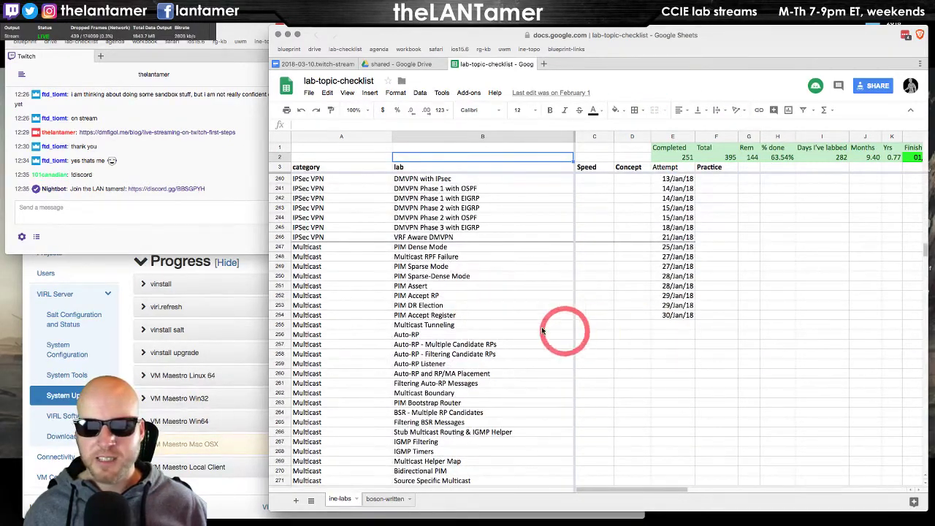
click(475, 334)
scroll(442, 367, down, 3)
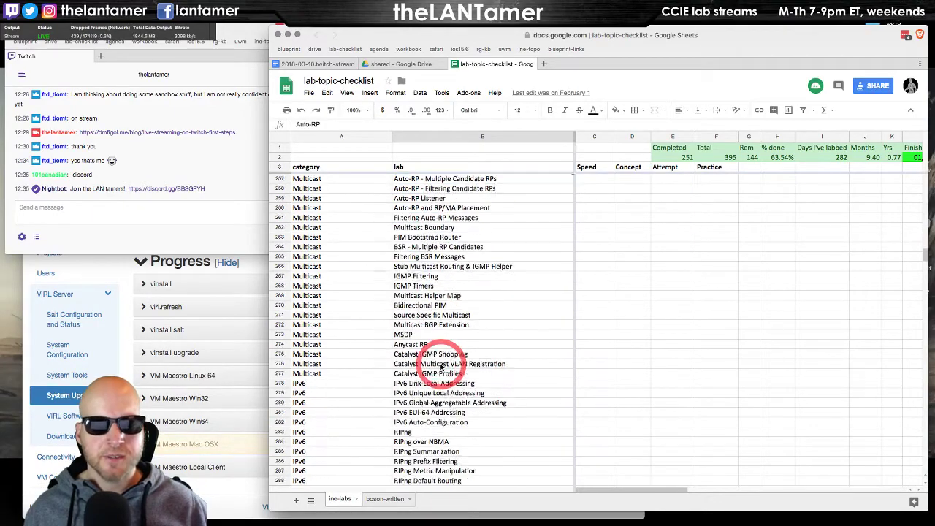
scroll(438, 362, down, 5)
scroll(445, 358, up, 8)
scroll(449, 356, right, 1)
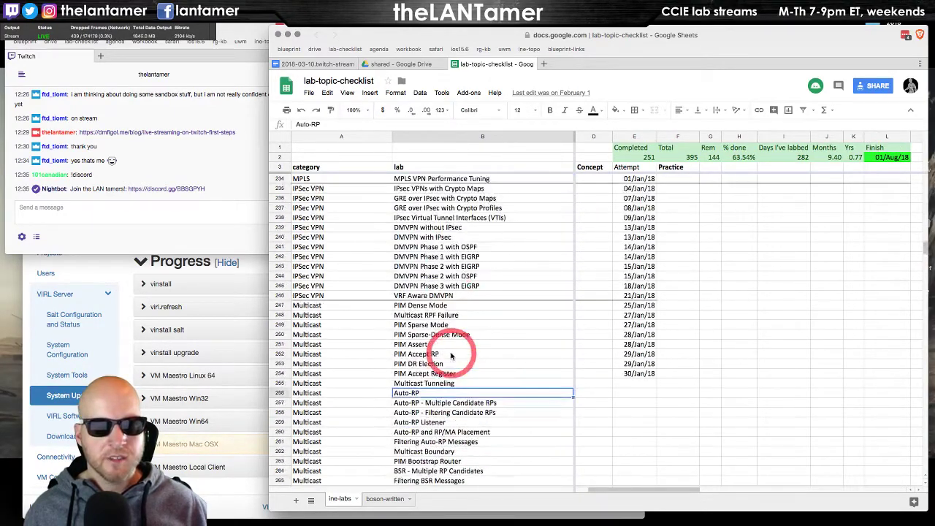
scroll(450, 356, up, 10)
scroll(451, 356, up, 20)
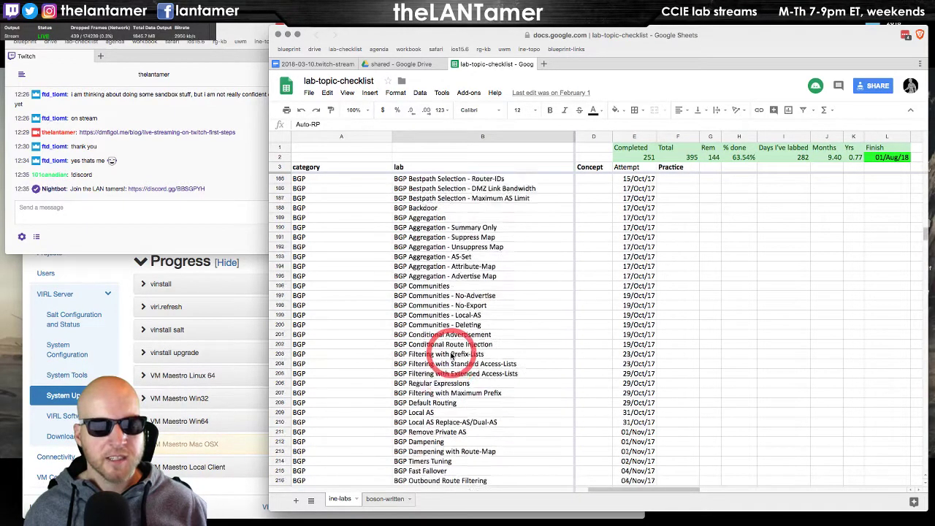
scroll(454, 356, up, 20)
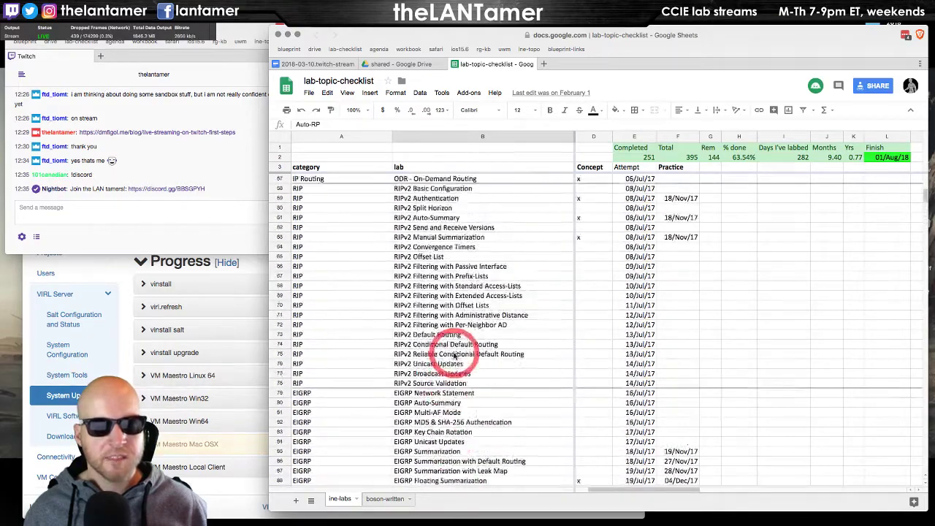
key(super+w)
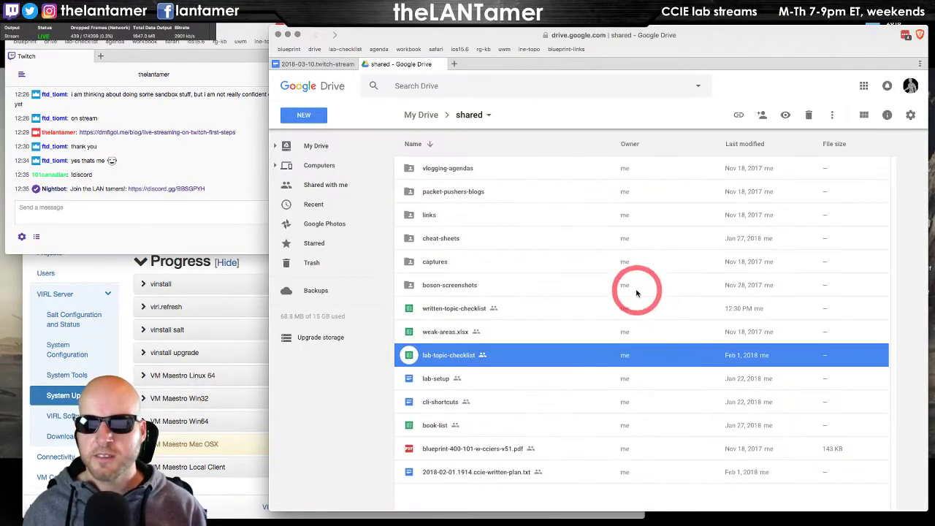
Read the lab-setup and cli-shortcuts documents, closing each one to return to the shared folder.
double_click(439, 381)
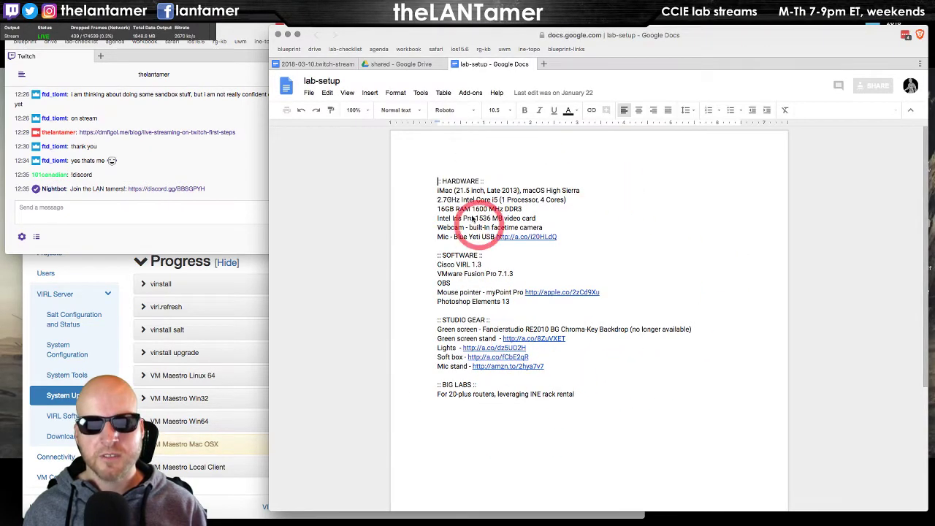
key(super+w)
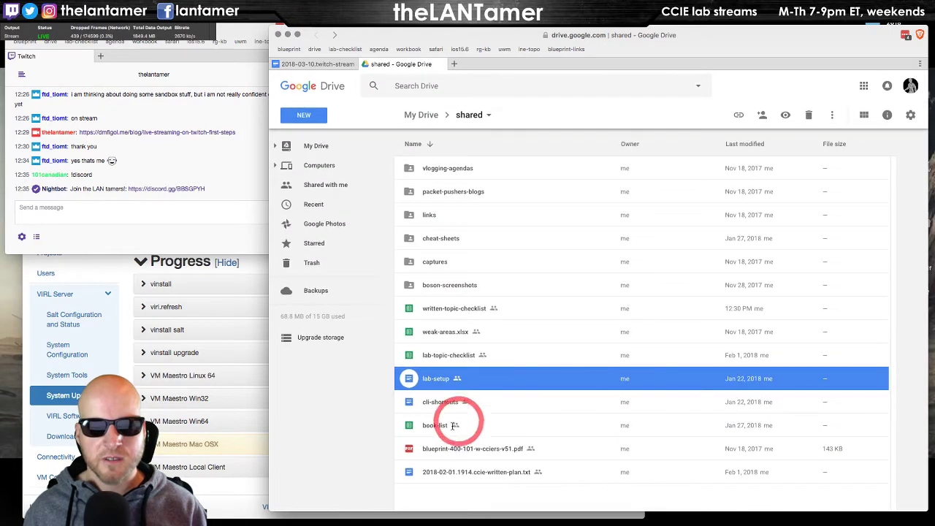
double_click(433, 401)
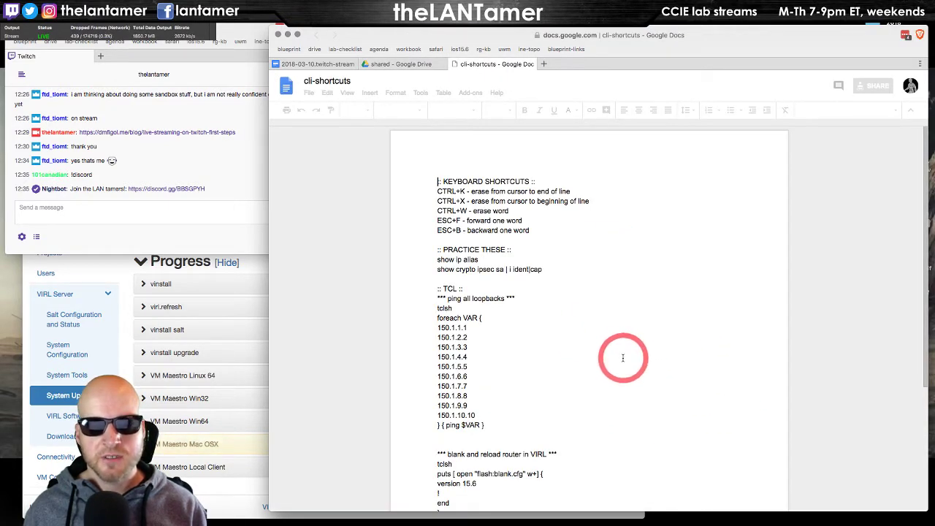
scroll(624, 358, down, 5)
scroll(631, 356, up, 5)
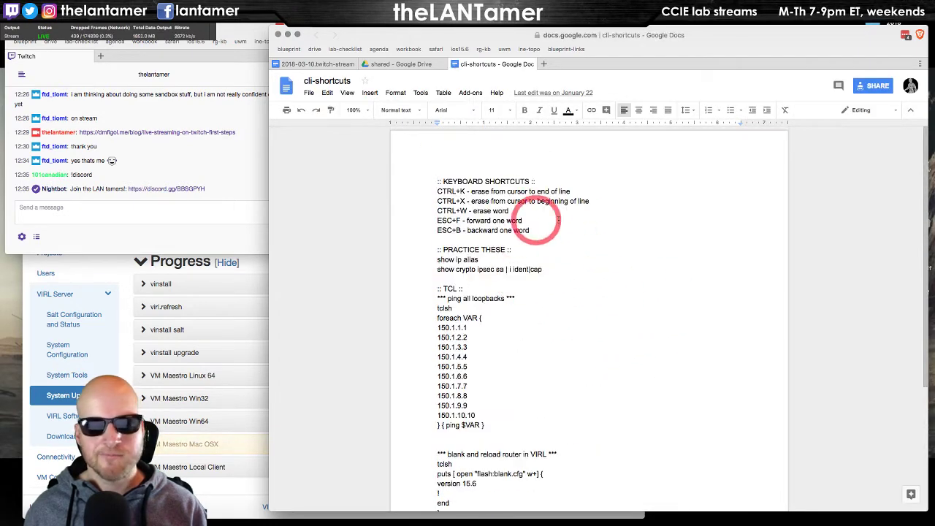
click(540, 269)
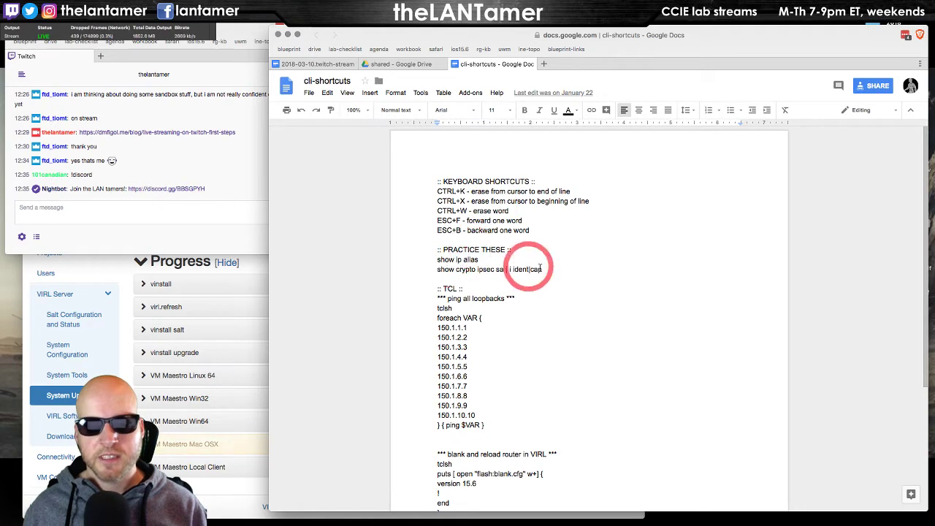
scroll(577, 292, down, 5)
scroll(577, 291, up, 5)
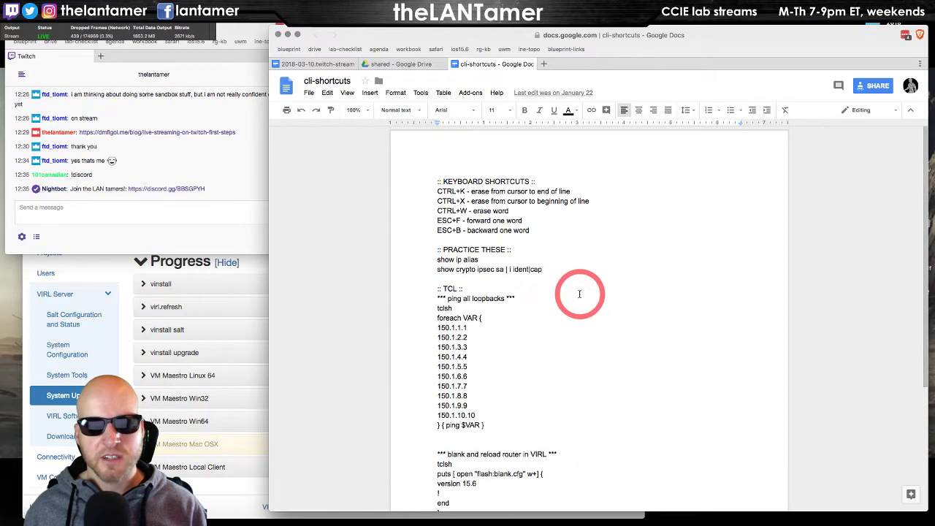
key(super+w)
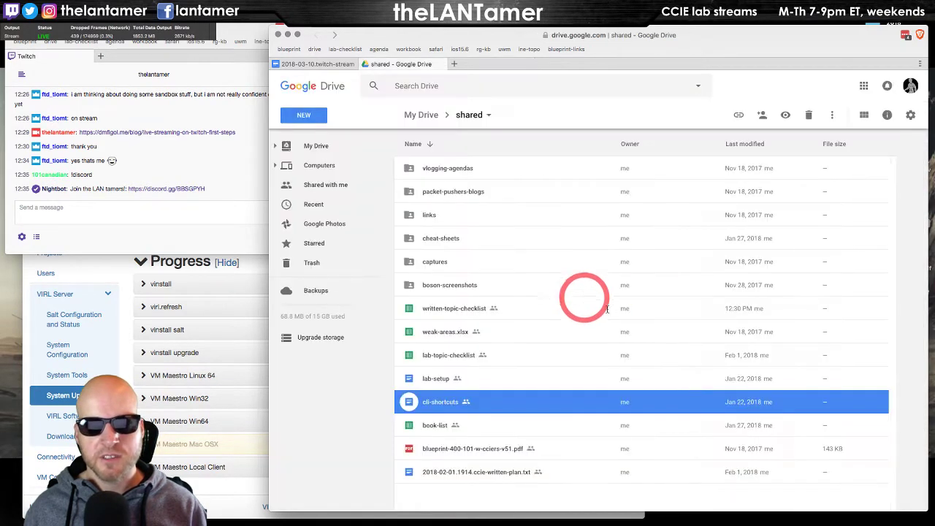
Open the book-list spreadsheet, review its BGP and MPLS book entries and close it.
double_click(439, 428)
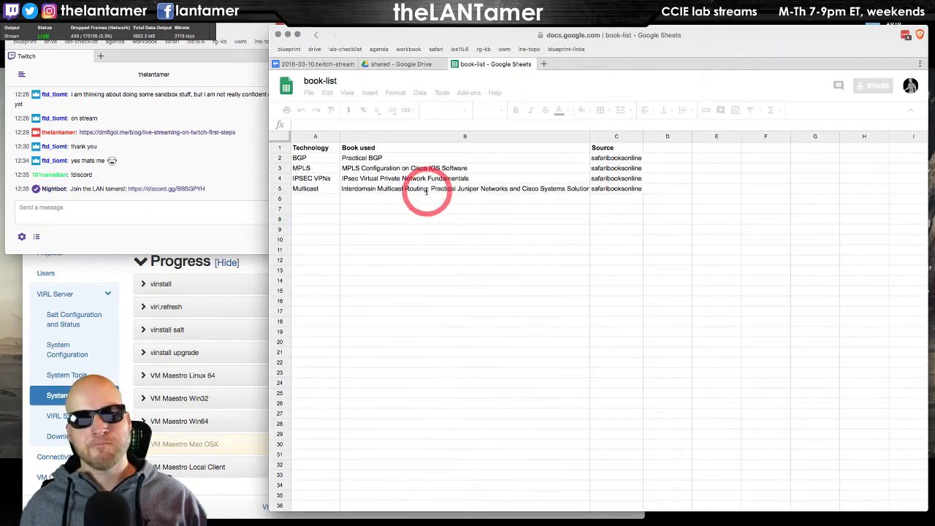
click(318, 158)
click(344, 158)
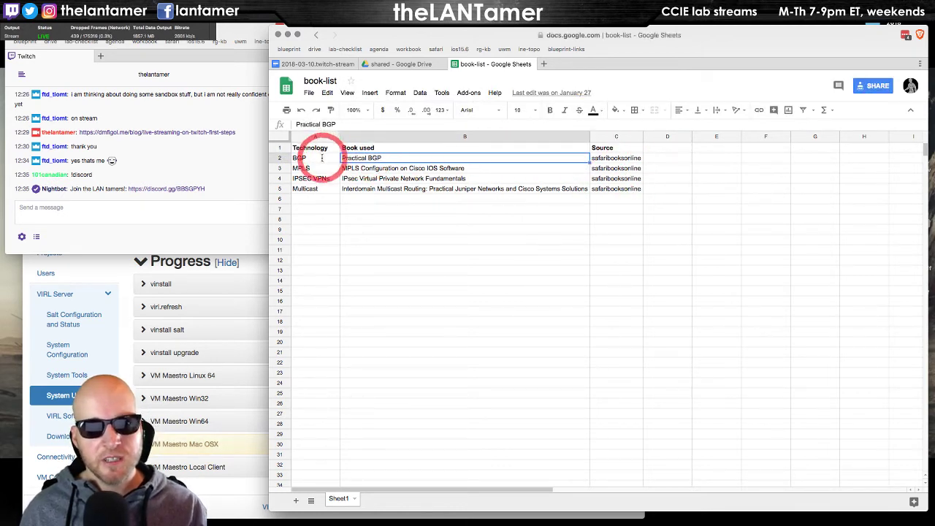
drag(388, 153, 358, 162)
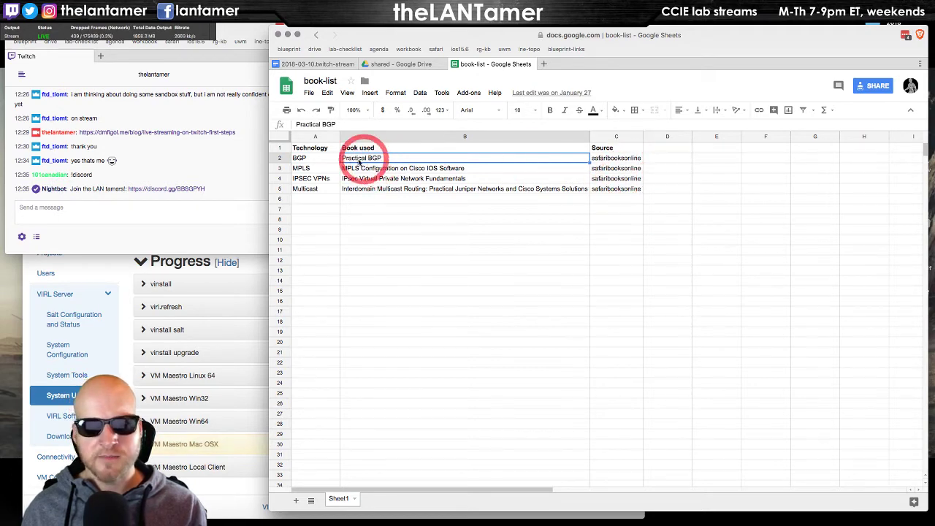
click(329, 169)
click(432, 169)
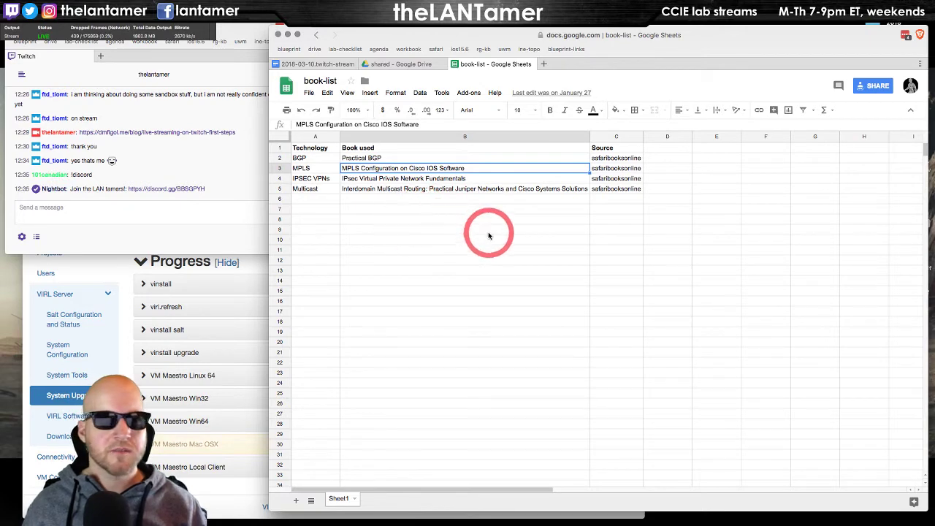
key(super+w)
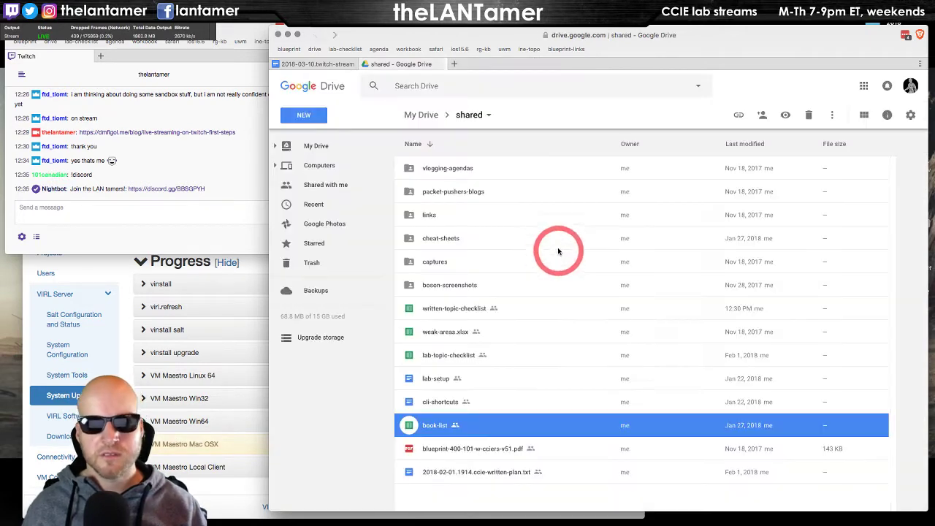
Highlight the blueprint-400-101-w-cciers-v51.pdf file, view 2018-02-01.1914.ccie-written-plan.txt, and return to the stream agenda document.
click(471, 448)
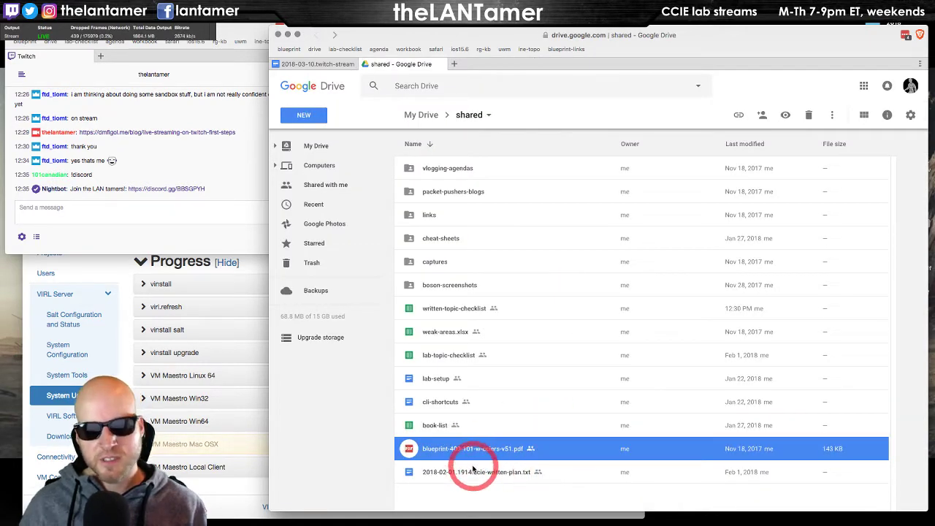
double_click(490, 473)
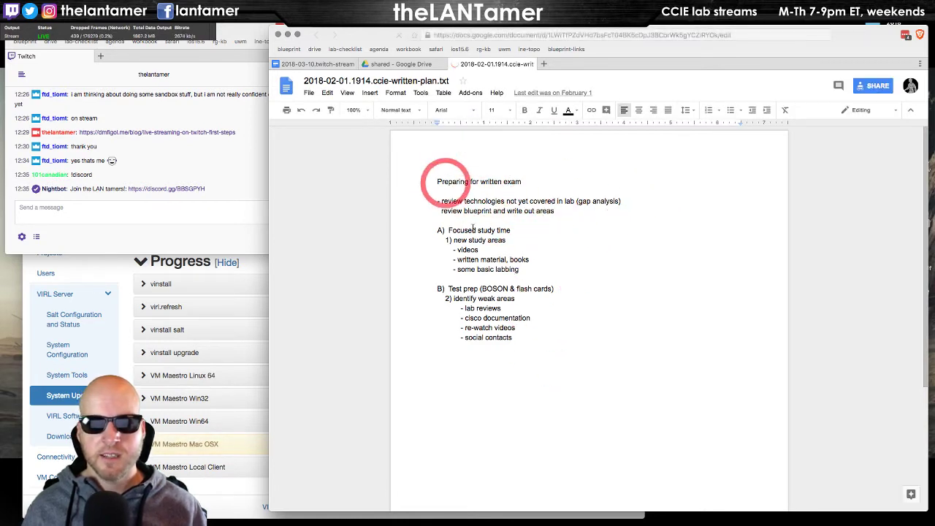
key(super+w)
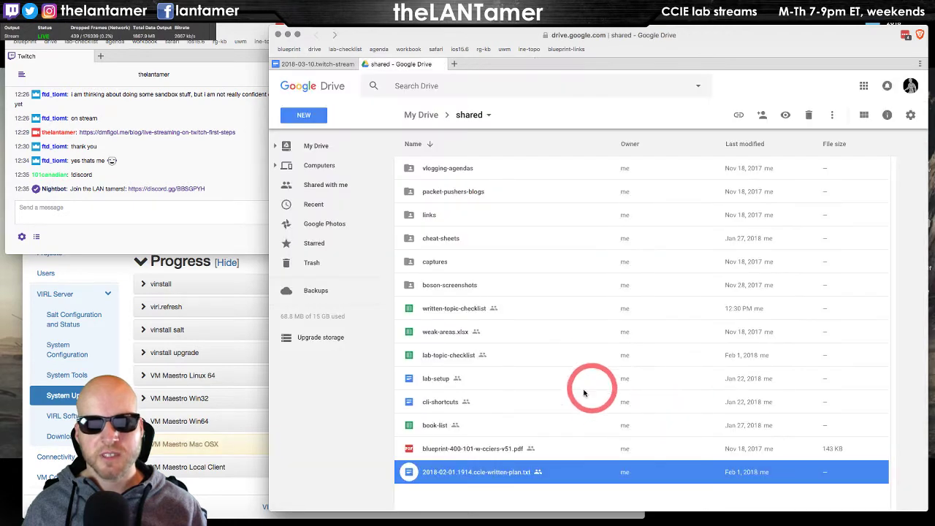
key(super+w)
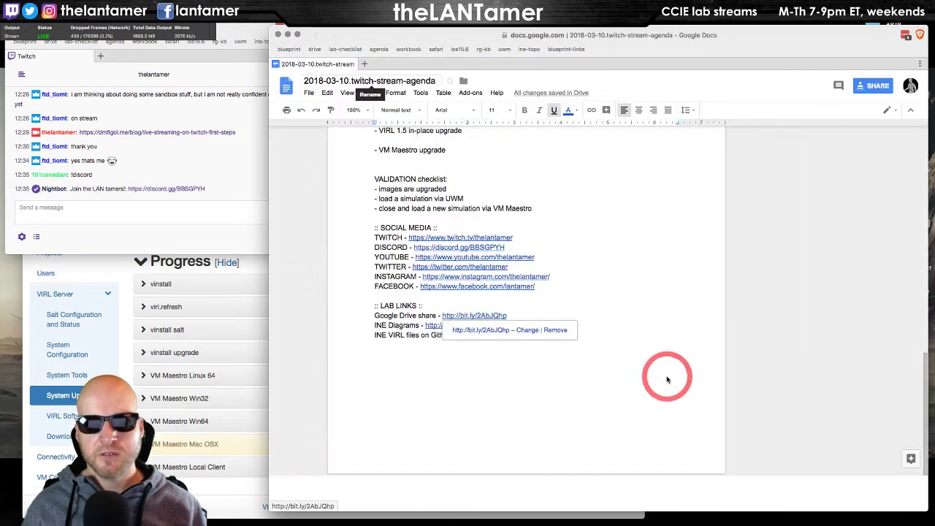
Open the INE Diagrams link from the agenda's LAB LINKS section and collapse the workbook's contents sidebar.
click(523, 416)
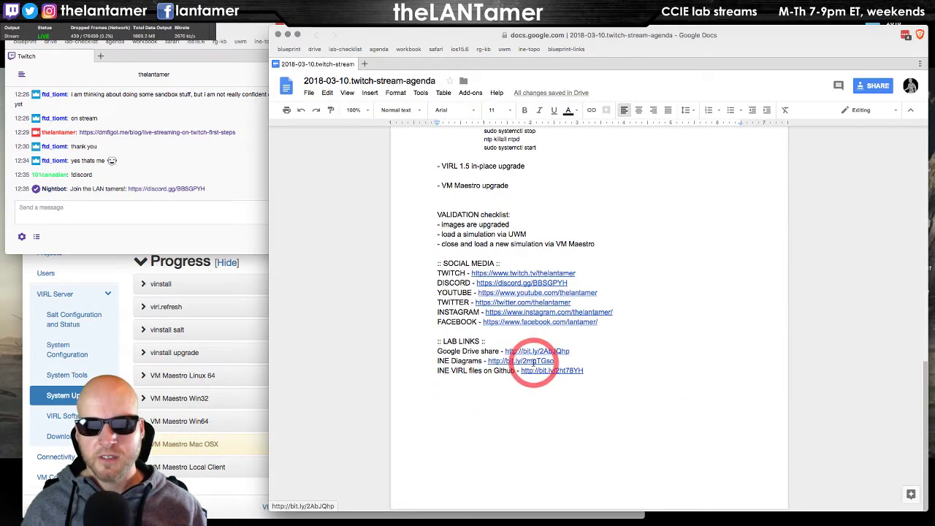
click(544, 374)
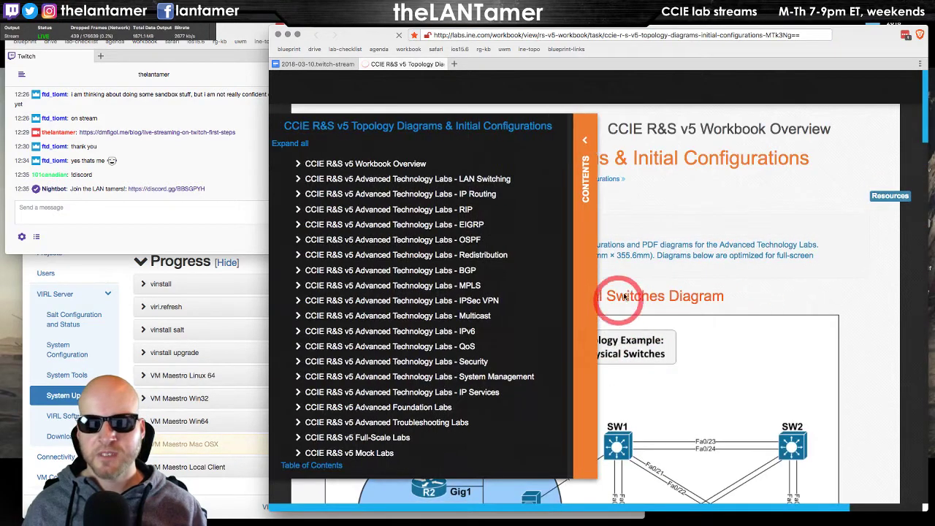
scroll(861, 296, down, 10)
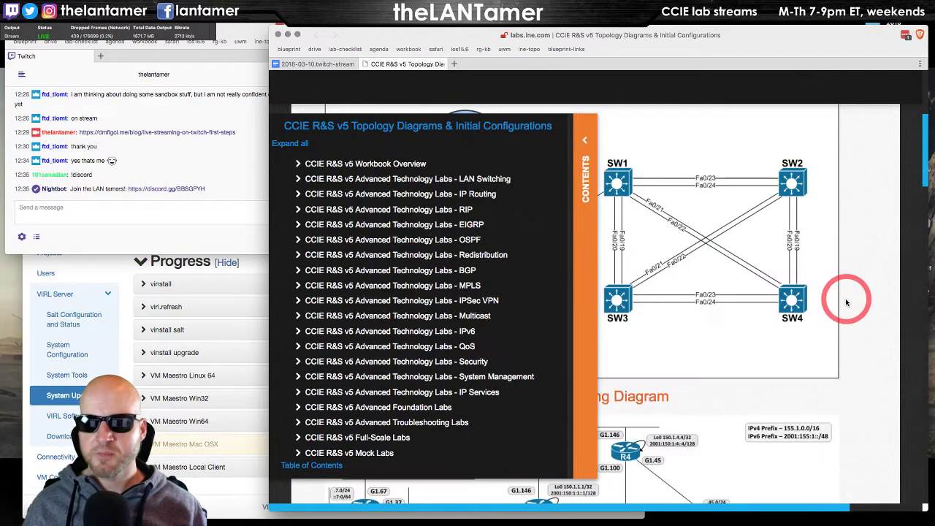
scroll(582, 139, down, 5)
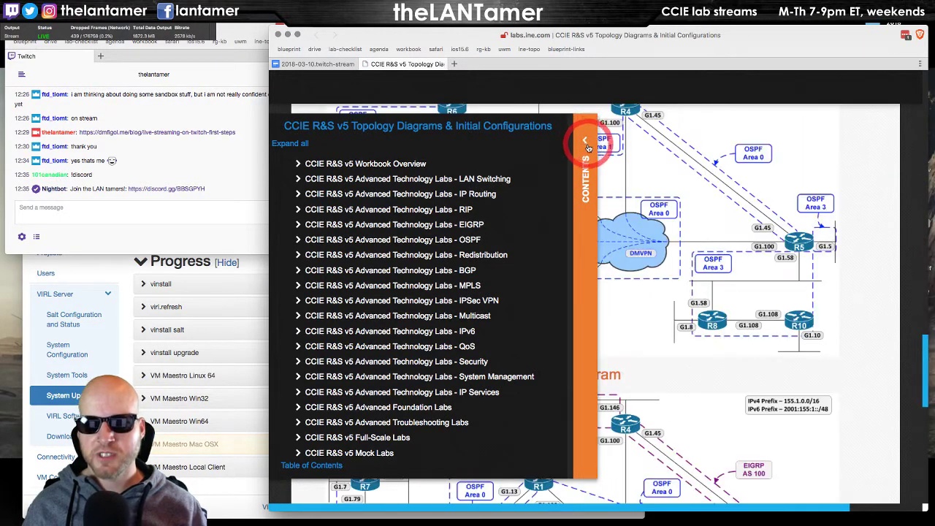
click(582, 139)
Look through the CCIE R&S v5 topology diagrams, including the addressing, BGP and Multicast MSDP ones, and return to the agenda's LAB LINKS section.
scroll(779, 374, up, 15)
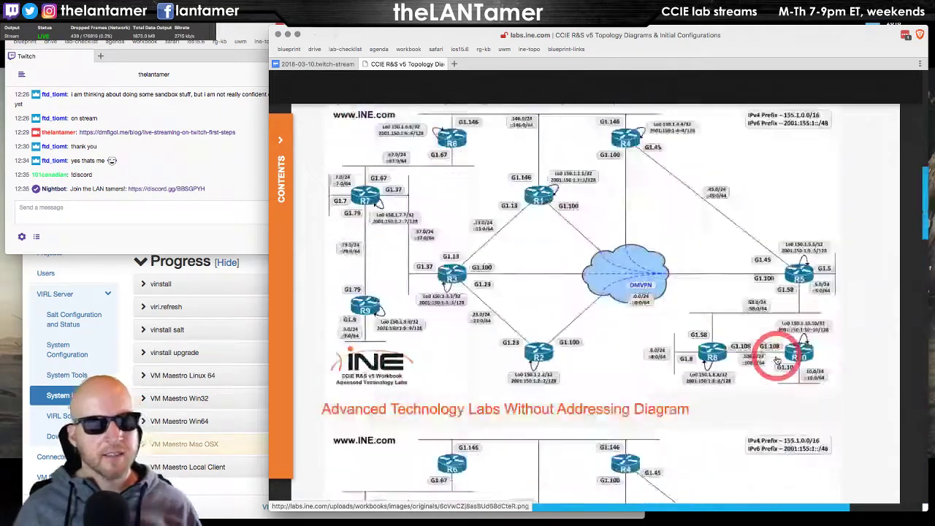
scroll(778, 359, down, 1)
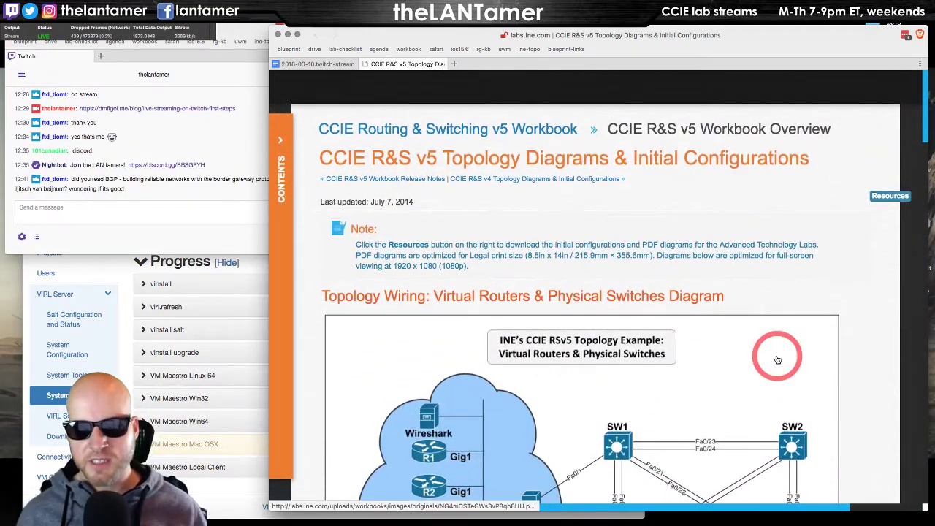
scroll(778, 359, down, 10)
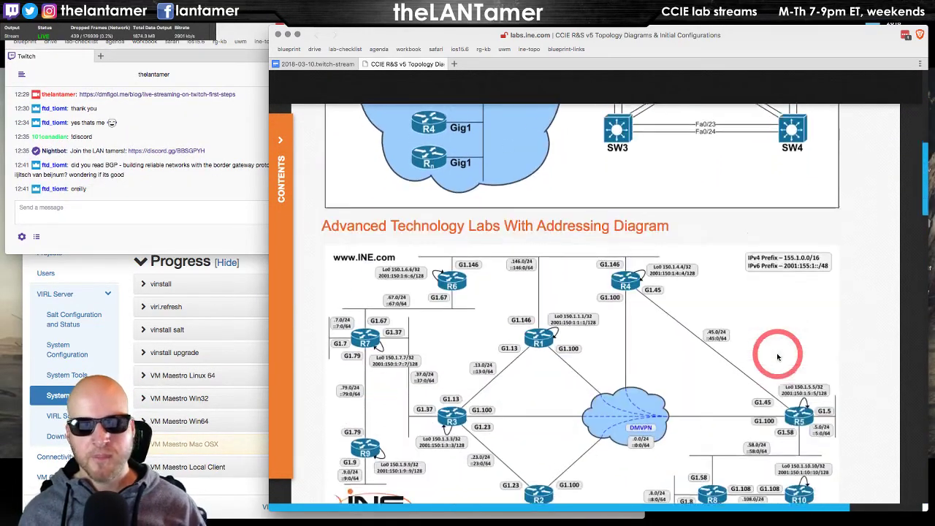
scroll(778, 357, down, 5)
scroll(778, 357, up, 15)
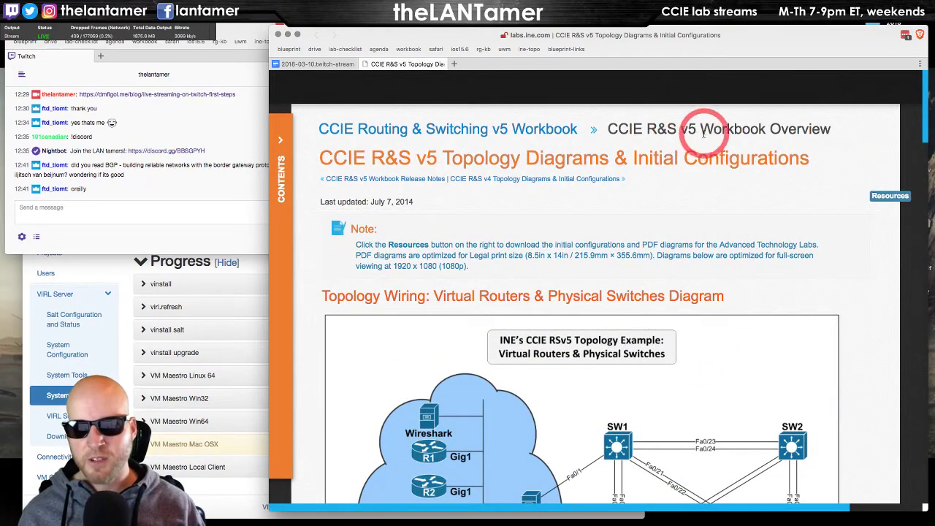
scroll(728, 344, down, 15)
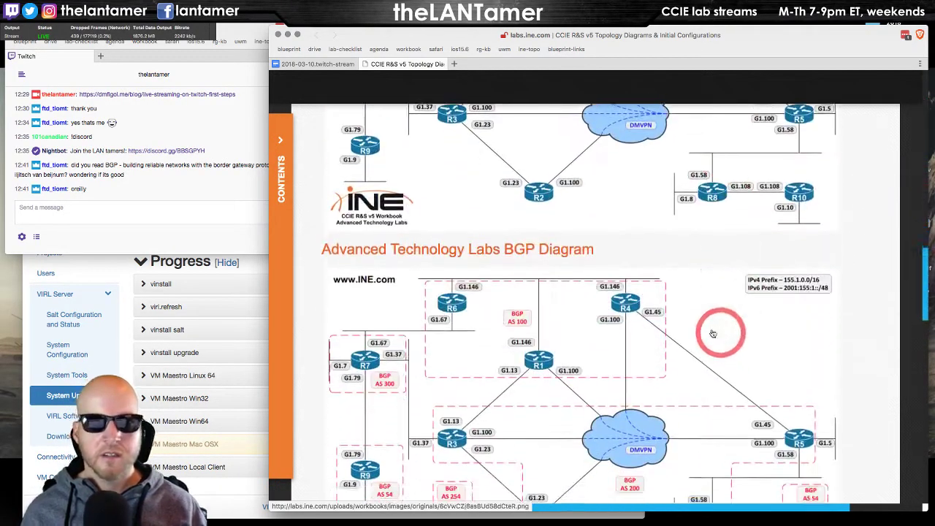
click(115, 210)
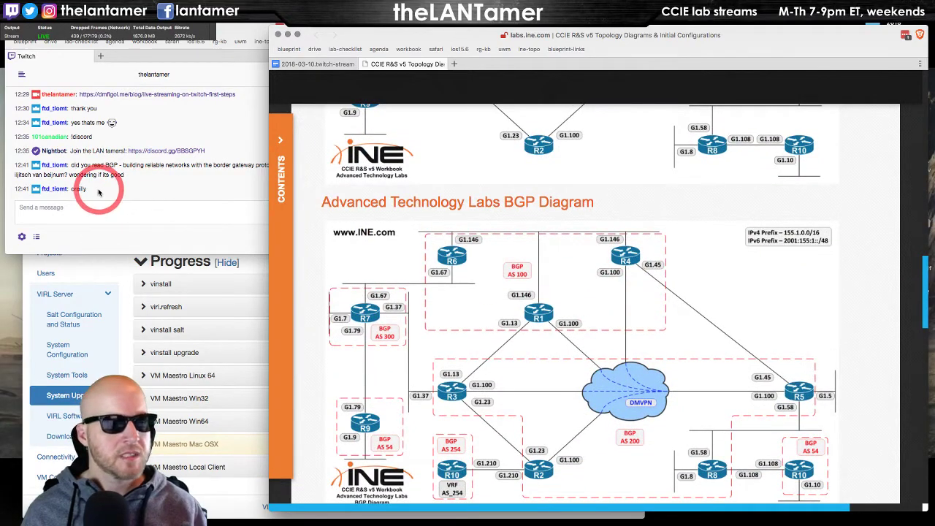
scroll(653, 329, down, 10)
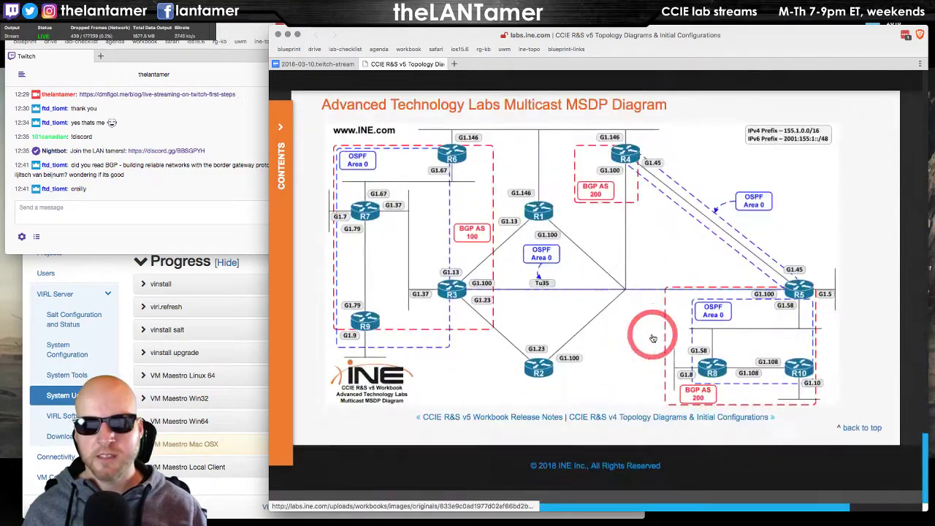
scroll(652, 338, up, 5)
key(ctrl+shift+Tab)
scroll(584, 329, up, 3)
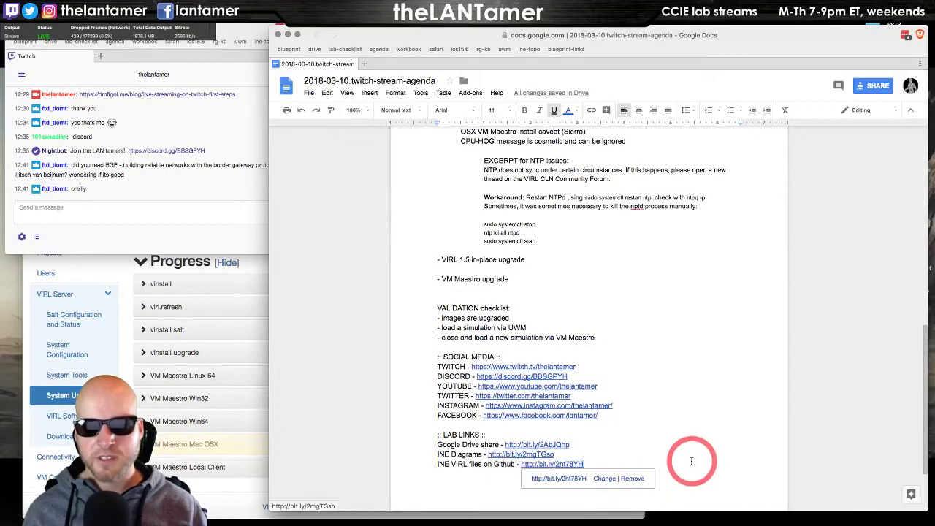
Follow the agenda's INE VIRL files on Github link and open dhcp.ppp.initial.virl from the advanced.technology.labs folder.
click(565, 480)
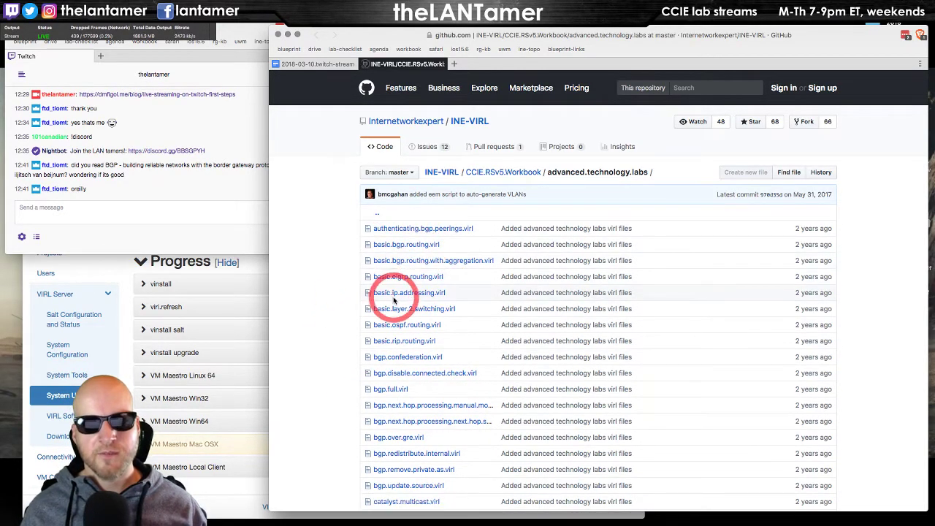
scroll(502, 351, down, 5)
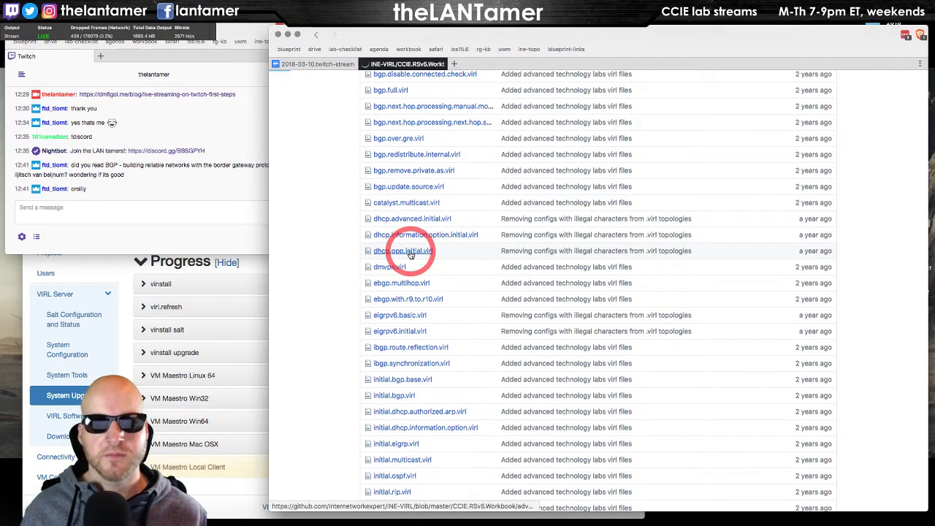
click(571, 340)
Skim the router configuration, node and connection sections of dhcp.ppp.initial.virl and return to the agenda document.
scroll(571, 340, down, 5)
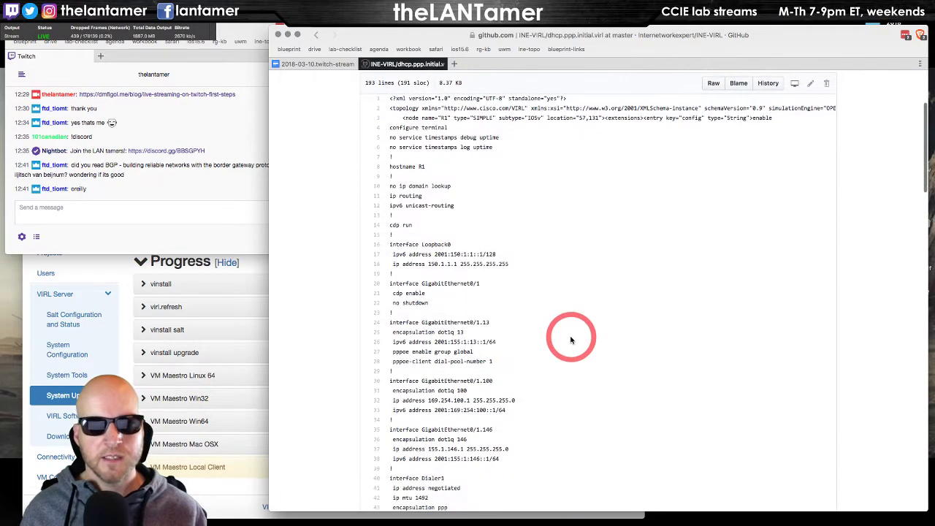
scroll(570, 336, up, 2)
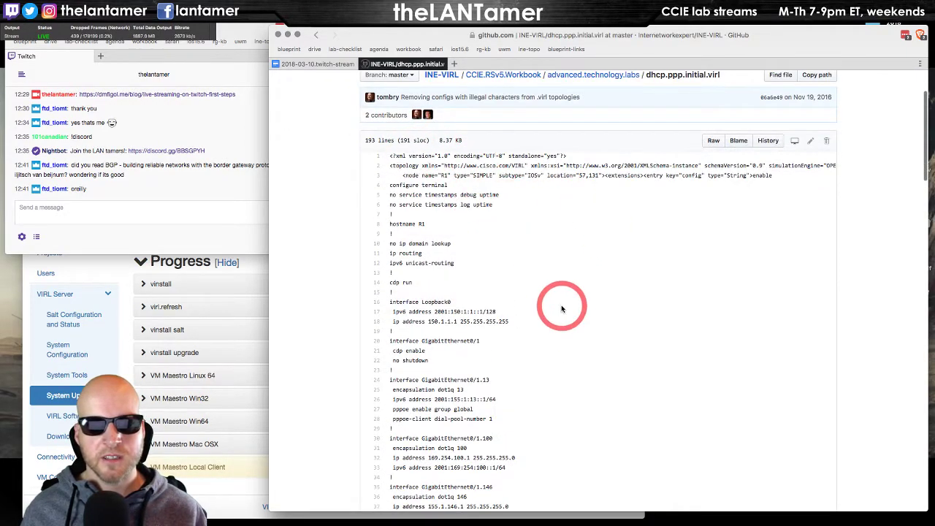
scroll(562, 308, down, 20)
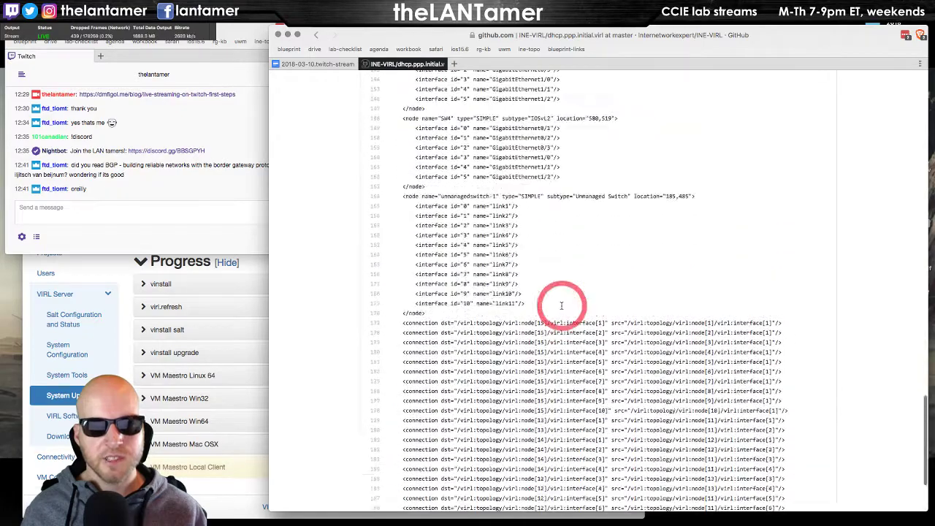
scroll(561, 307, up, 20)
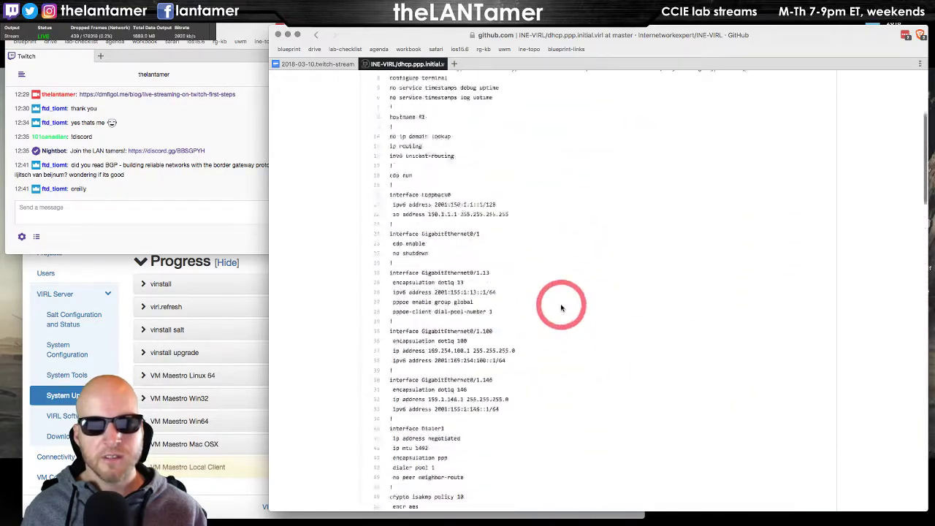
scroll(561, 307, up, 5)
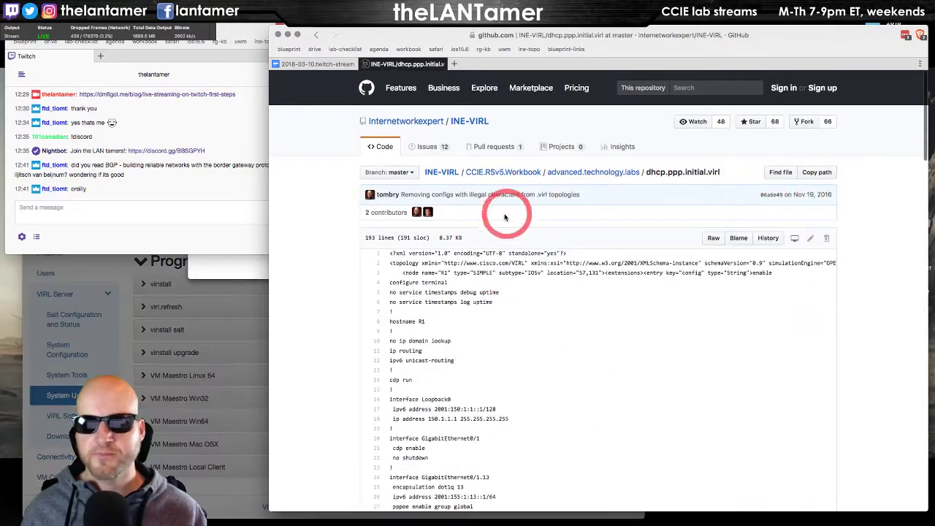
key(ctrl+shift+Tab)
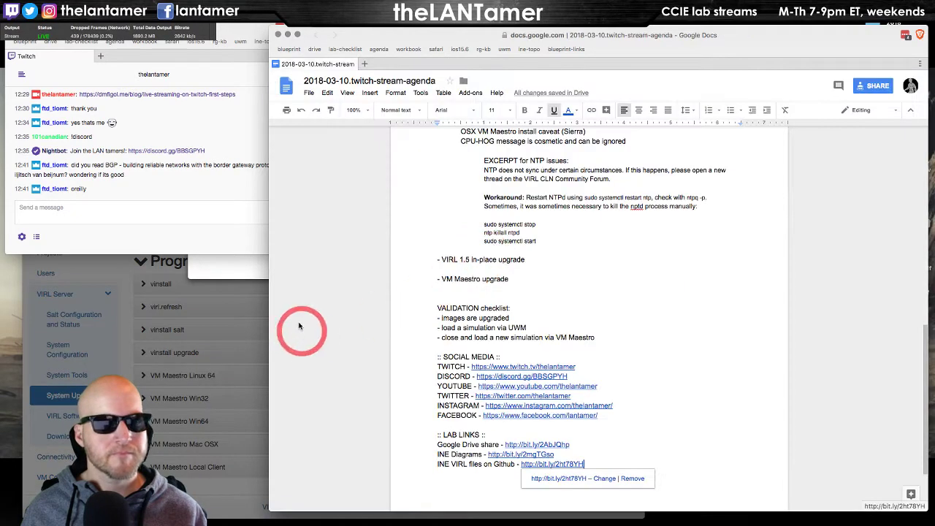
Bring the UWM System Upgrade window forward, move it clear of the webcam area and reboot the system to complete the upgrade.
click(241, 276)
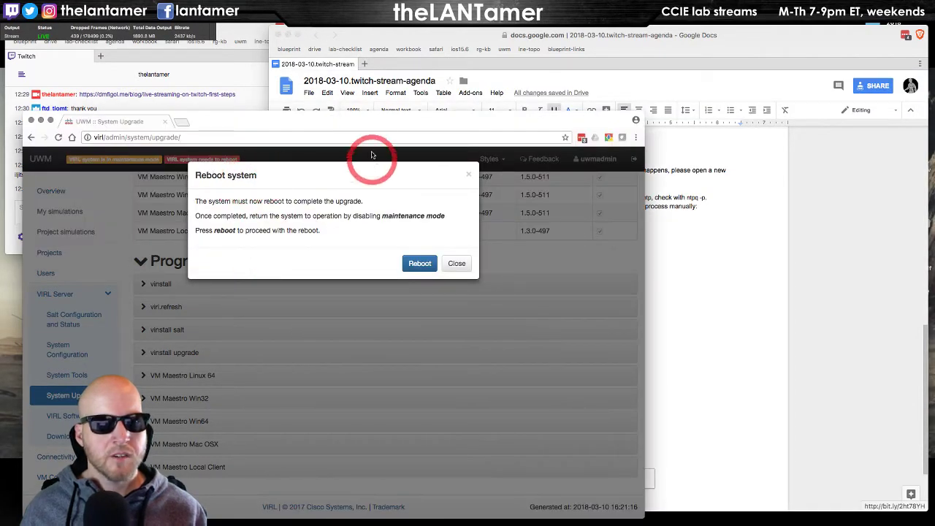
drag(365, 120, 537, 117)
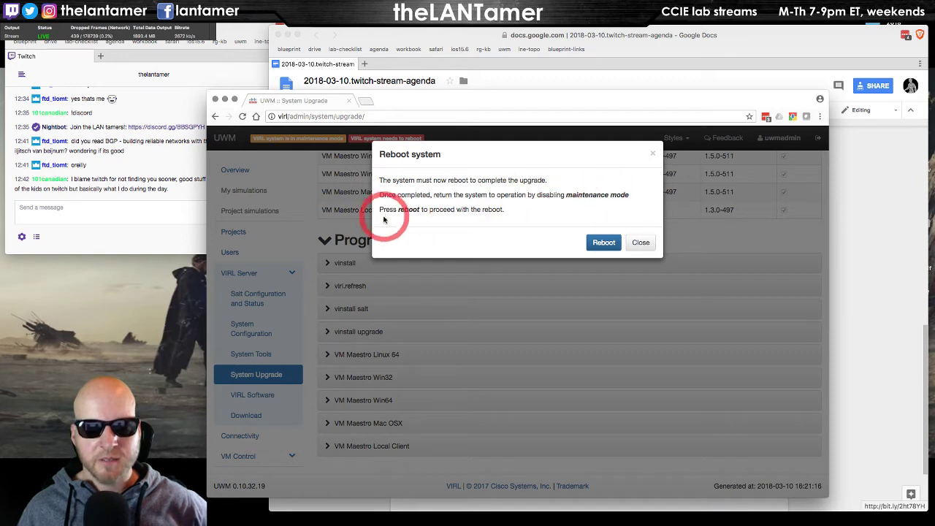
click(604, 243)
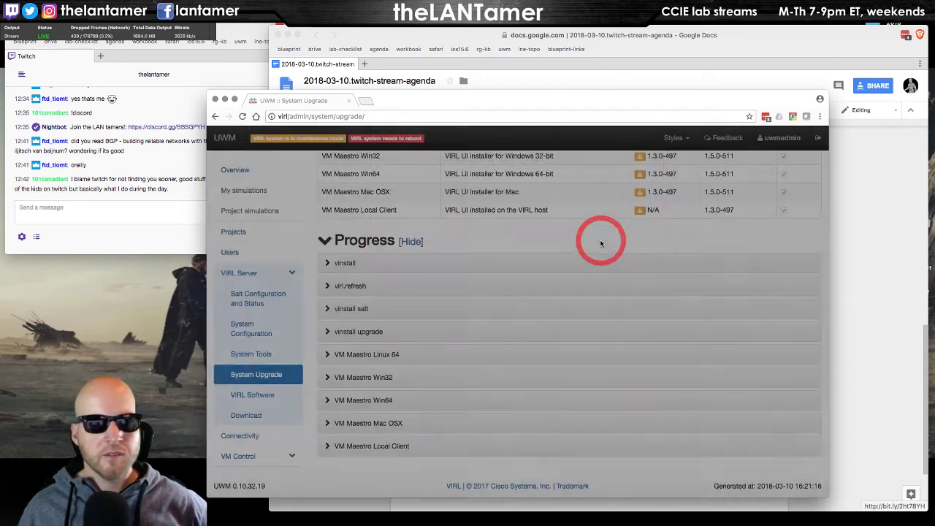
Bring the Twitch chat forward and read the newest viewer message.
click(101, 210)
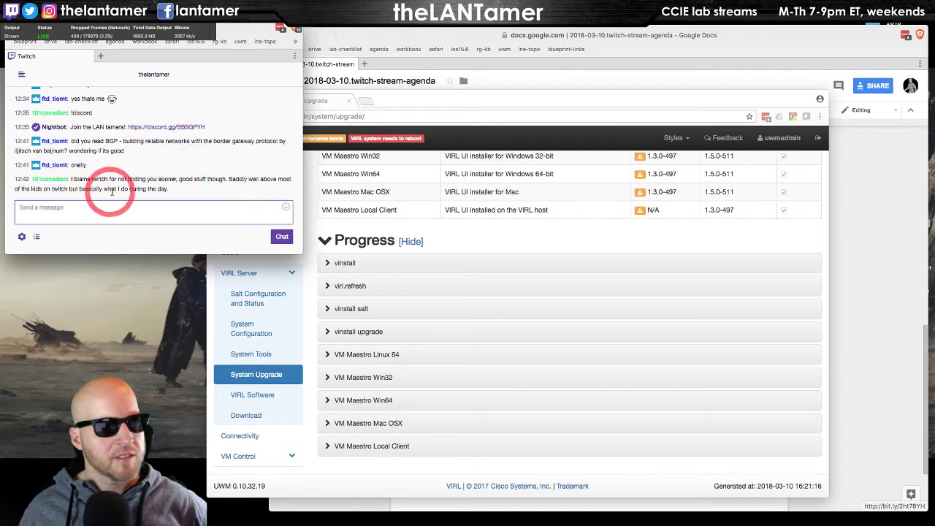
drag(169, 192, 72, 179)
click(77, 180)
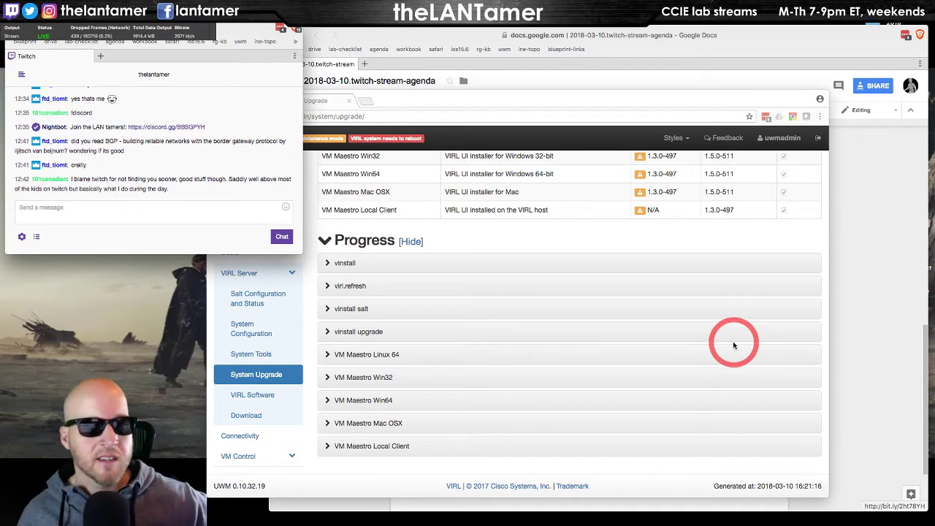
Reposition the UWM System Upgrade window and check the other desktops before returning to it.
click(723, 98)
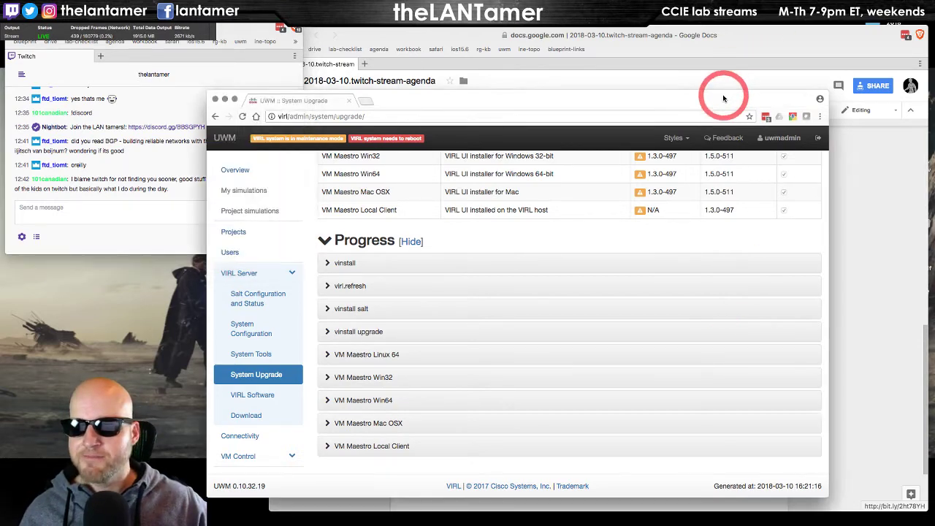
drag(723, 99, 774, 90)
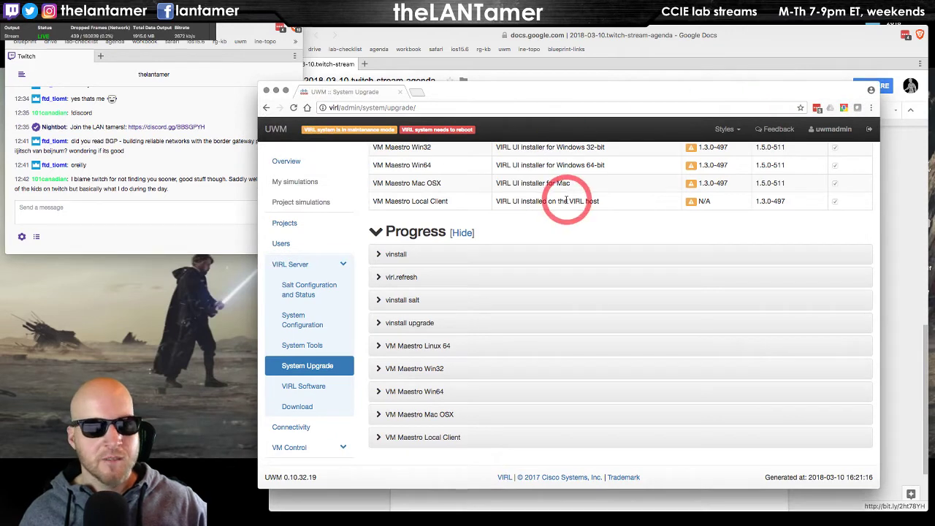
key(ctrl+Right)
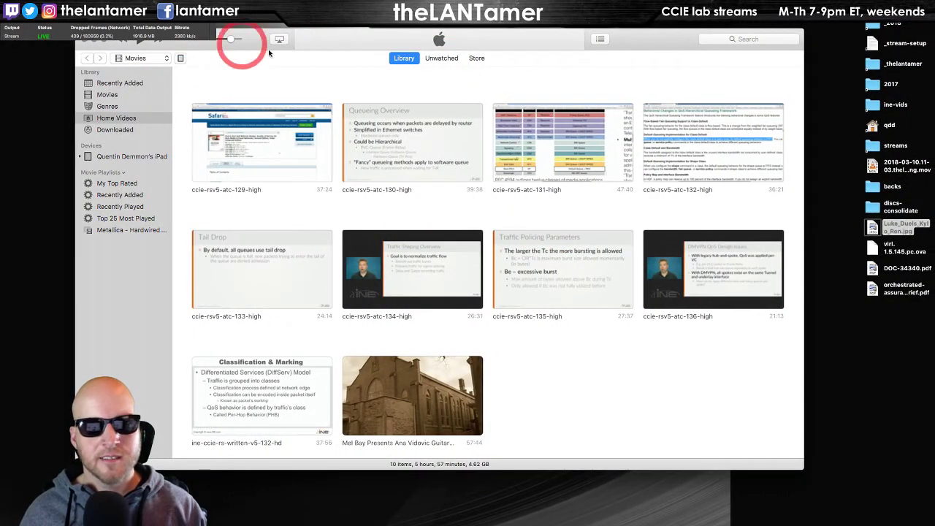
key(ctrl+Right)
key(ctrl+Left)
key(ctrl+Left)
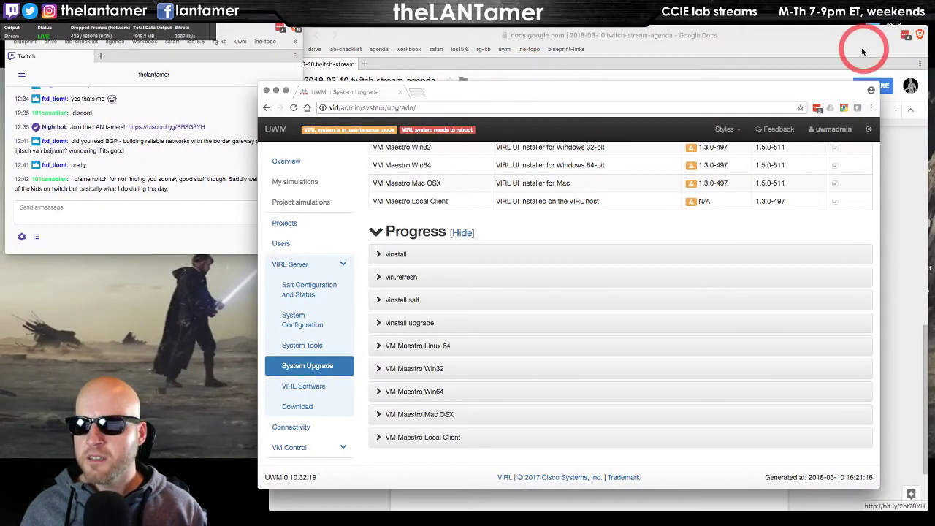
Switch to the virl.5i.1.3.296.pc virtual machine console and move its window over the UWM page to watch the reboot.
key(super+Tab)
key(super+Tab)
key(super+Tab)
key(super+Tab)
key(super+Tab)
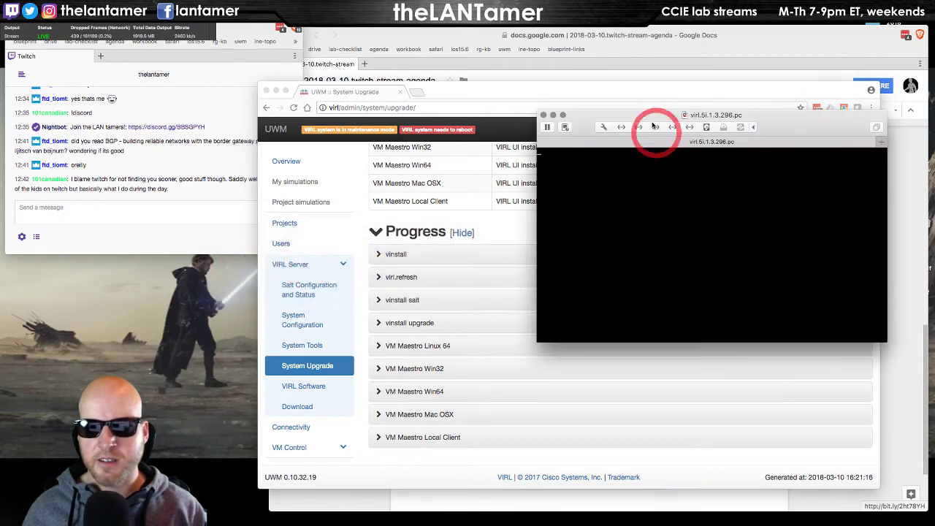
drag(848, 122, 726, 56)
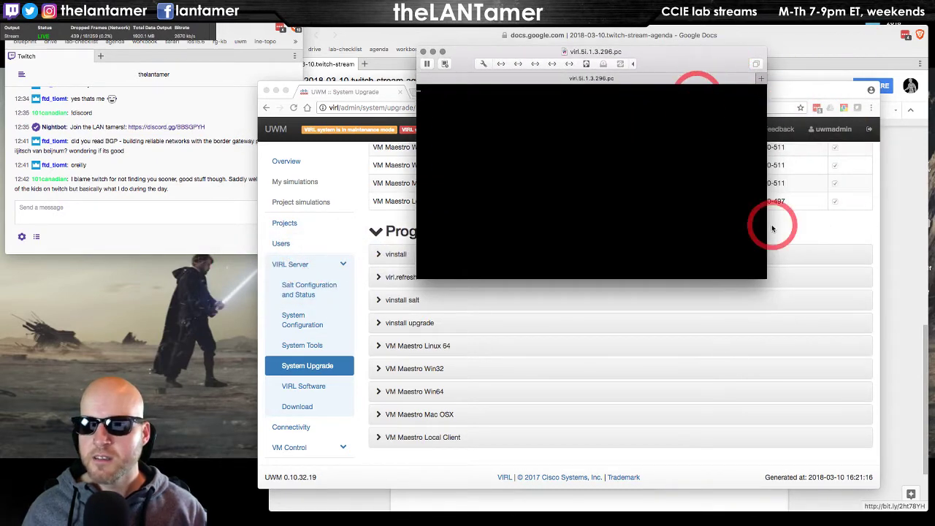
click(664, 183)
Keep the console window in view while the VIRL server boots to its login prompt, and return to the UWM System Upgrade page.
drag(469, 52, 501, 83)
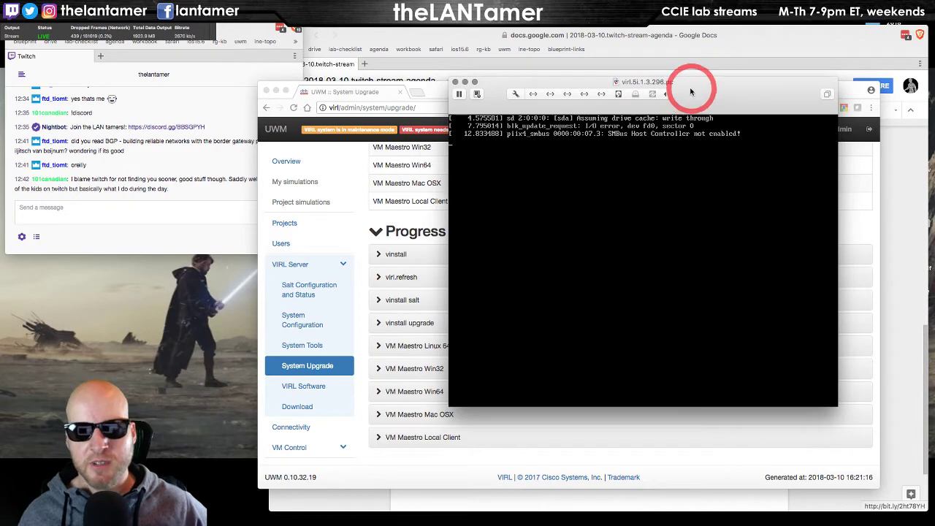
drag(541, 84, 563, 51)
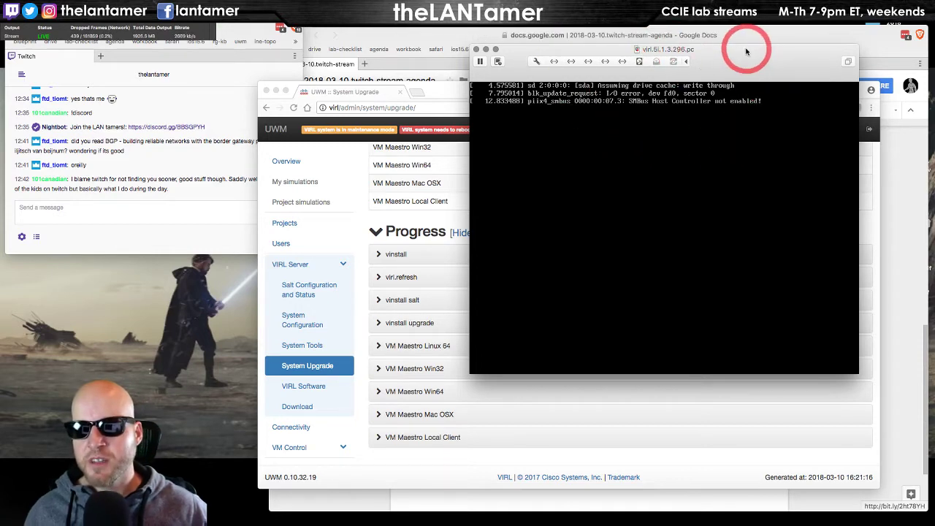
drag(746, 52, 744, 117)
click(687, 115)
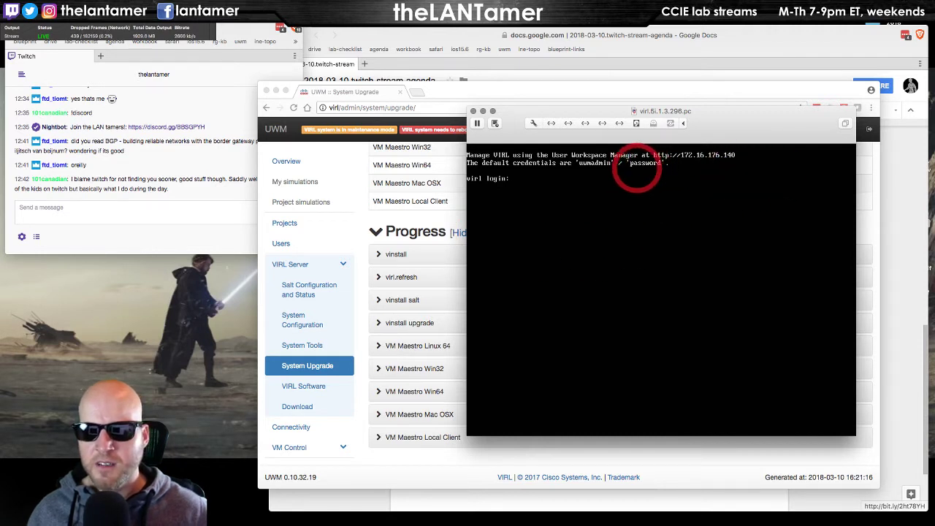
click(441, 93)
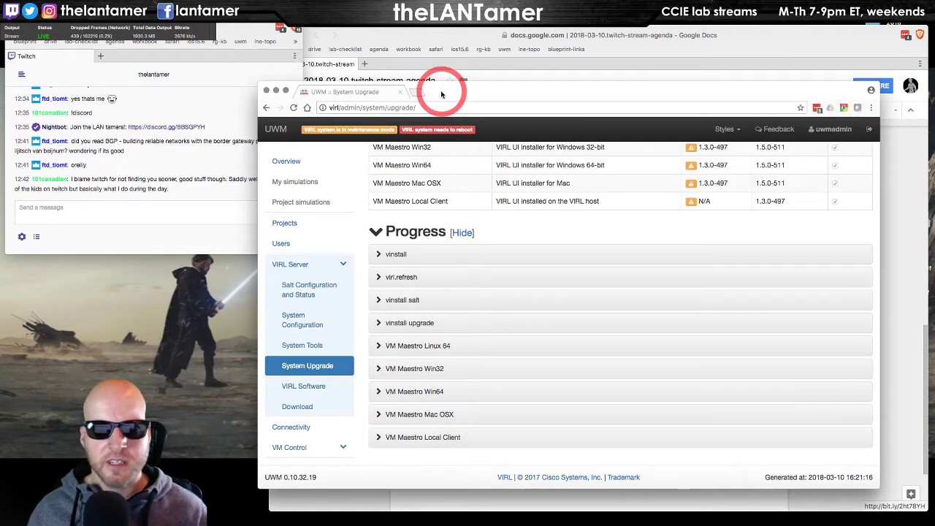
key(super+Tab)
key(super+Tab)
key(super+Tab)
key(super+Tab)
key(super+Tab)
key(super+Tab)
key(super+Tab)
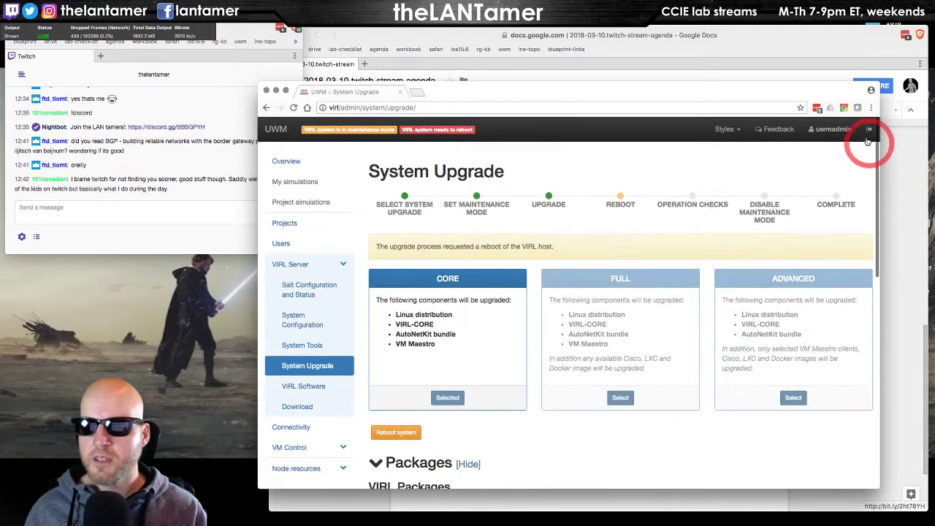
Shorten the System Upgrade page address to virl/ and load the UWM start page.
click(365, 108)
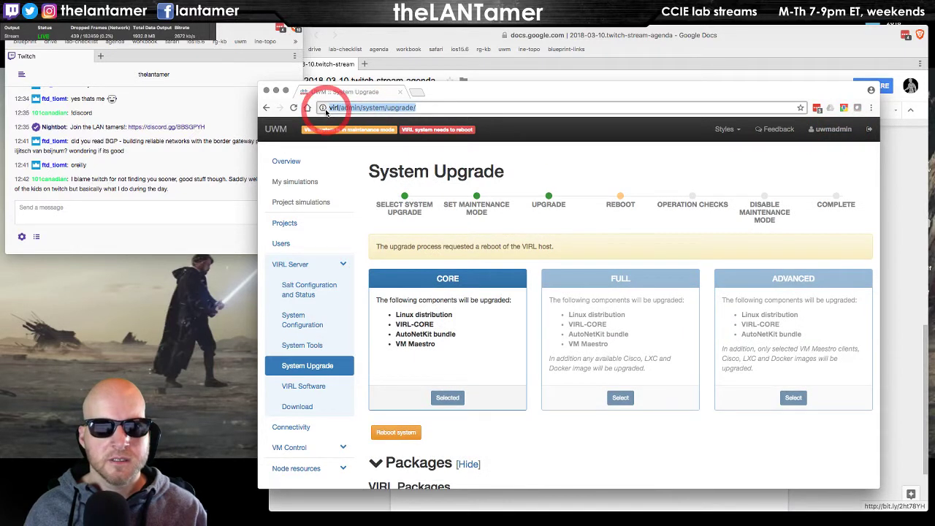
click(340, 107)
drag(341, 108, 528, 113)
key(BackSpace)
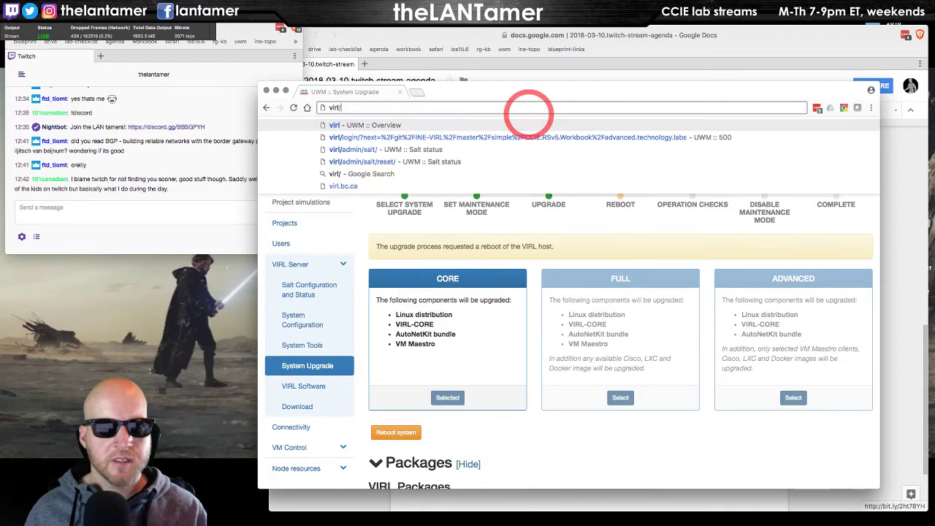
key(Return)
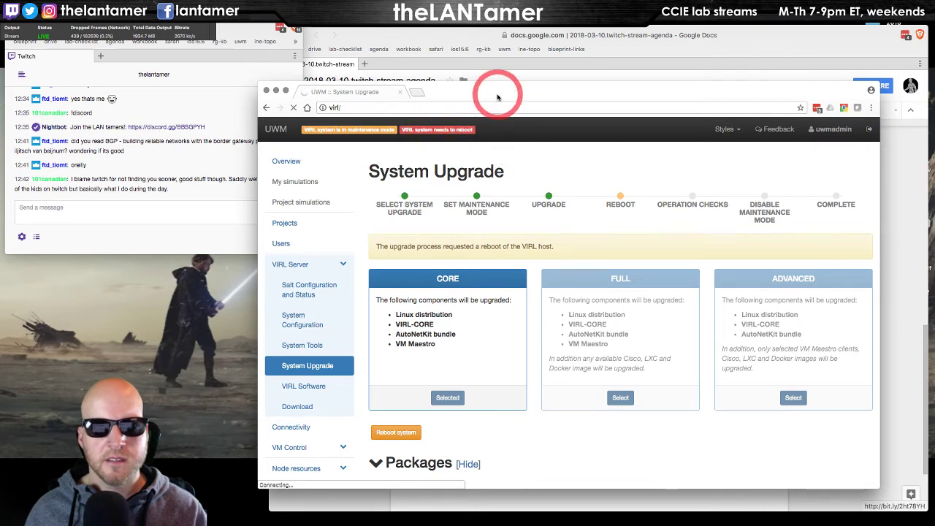
Move the browser window higher and request the virl/ page again.
drag(498, 95, 534, 72)
click(382, 81)
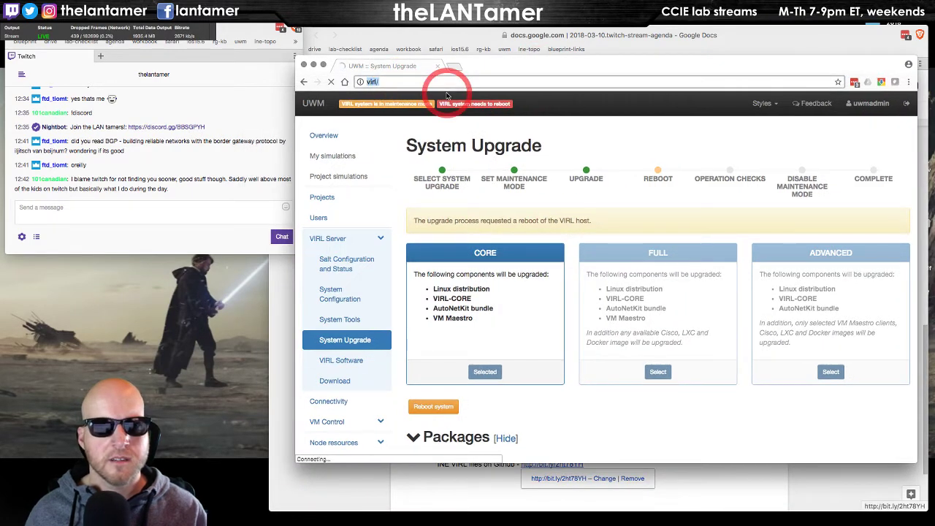
key(Return)
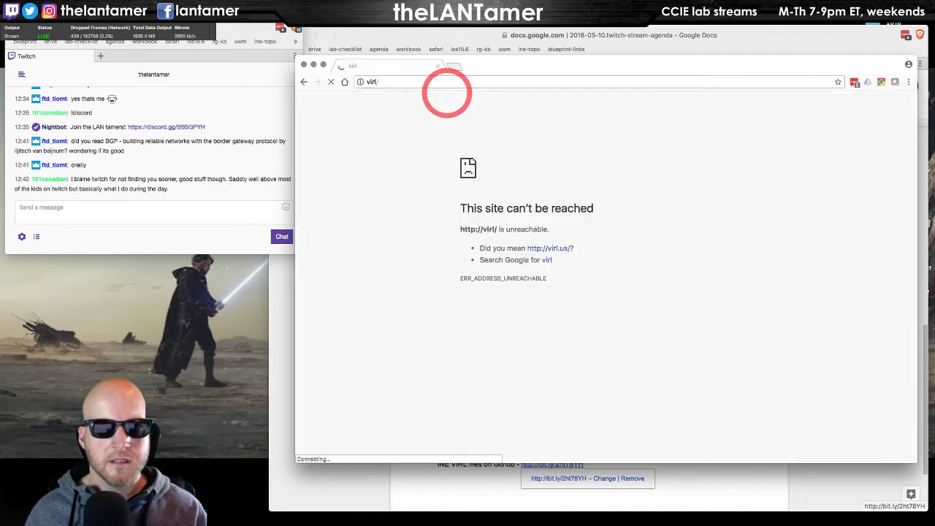
click(399, 83)
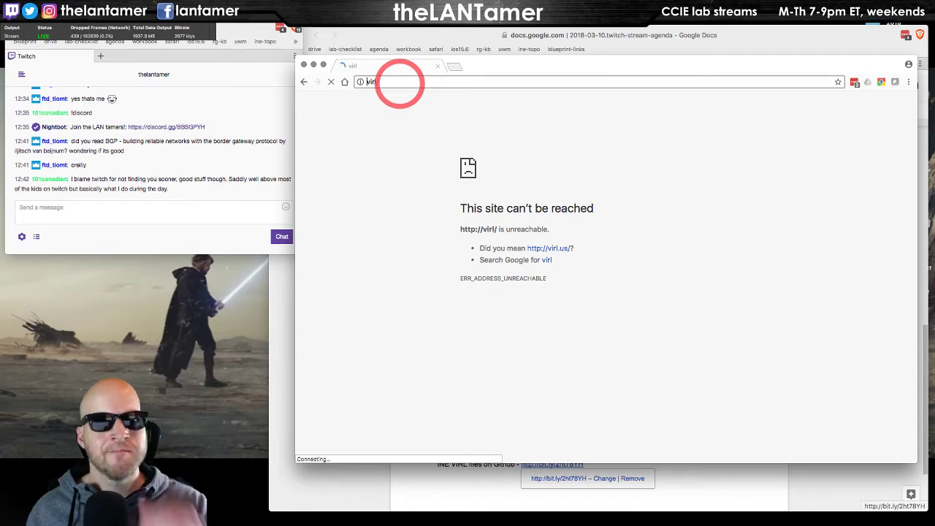
Bring the virl.5i.1.3.296.pc console in front of the browser and position it to check the login prompt.
key(F11)
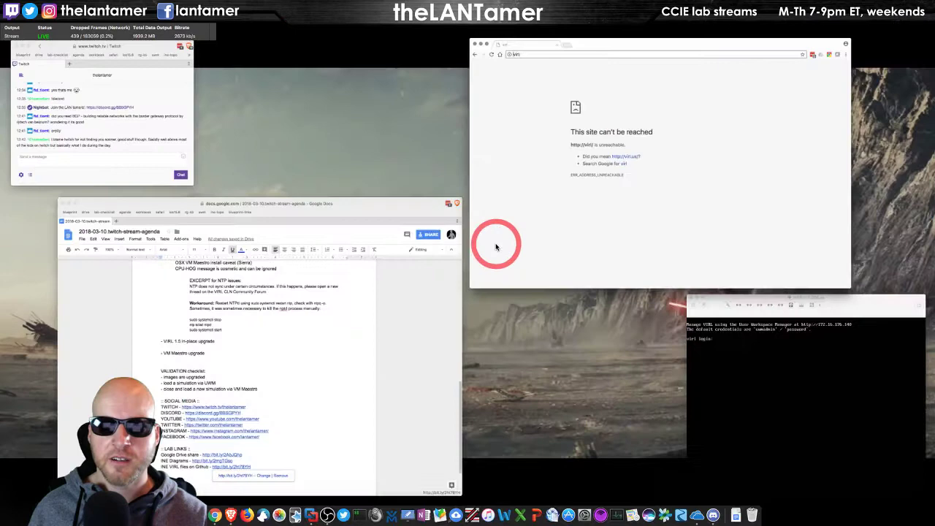
click(780, 393)
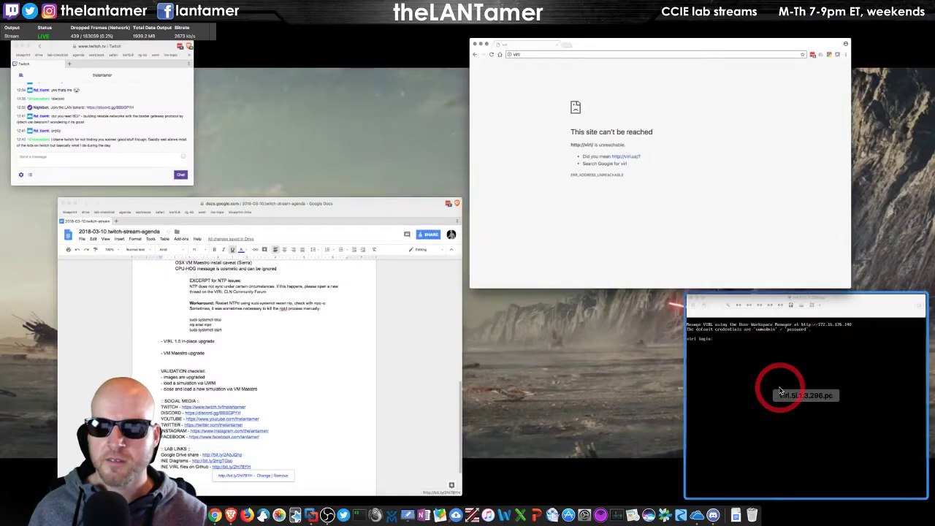
drag(782, 117, 823, 178)
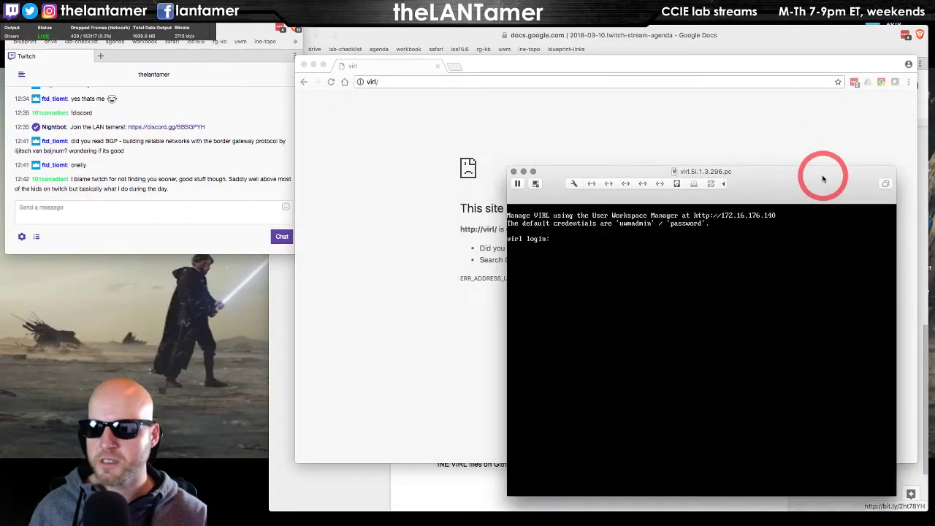
Return to the browser and retry loading the VIRL server's page by hostname several times, repositioning the window between attempts.
click(428, 84)
click(414, 84)
key(BackSpace)
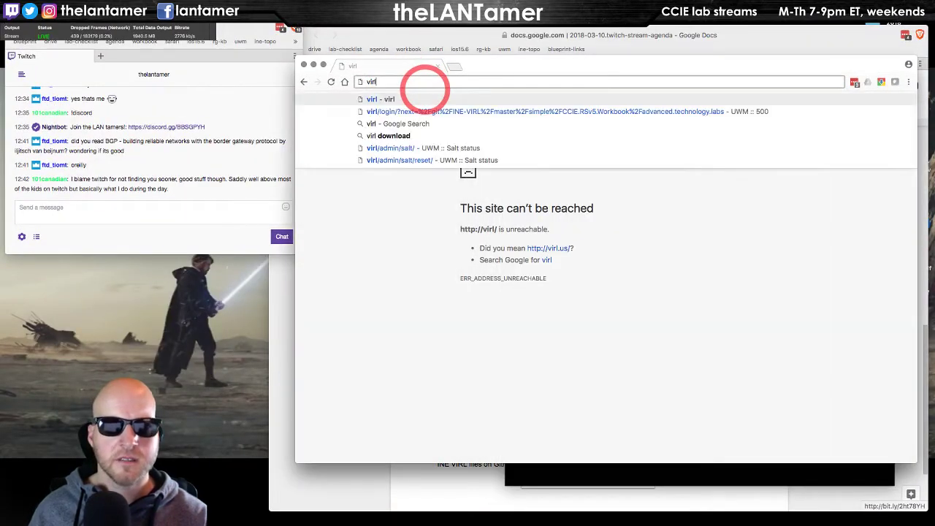
key(Return)
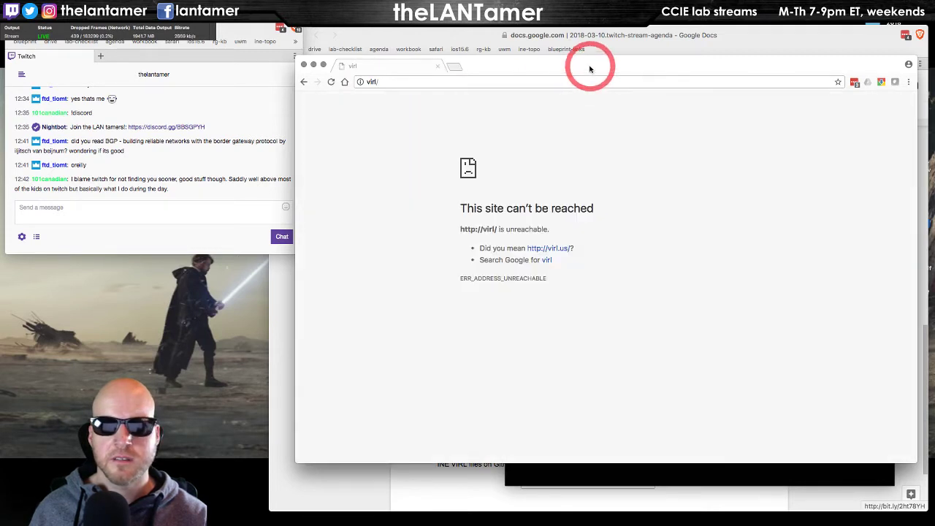
drag(590, 69, 584, 59)
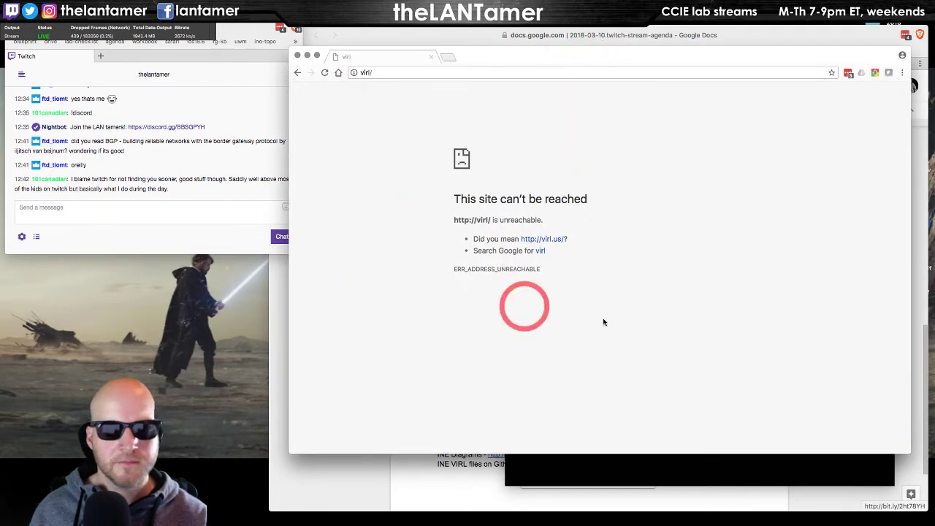
click(547, 239)
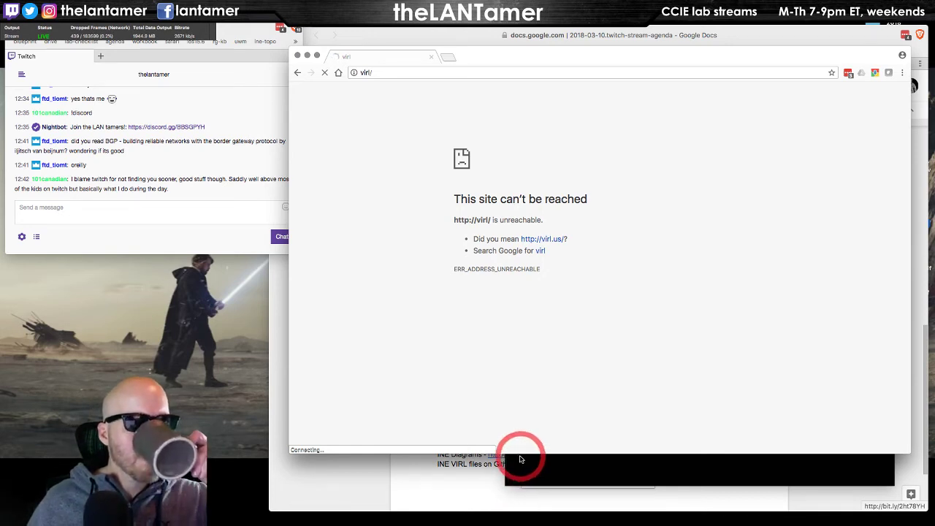
click(394, 73)
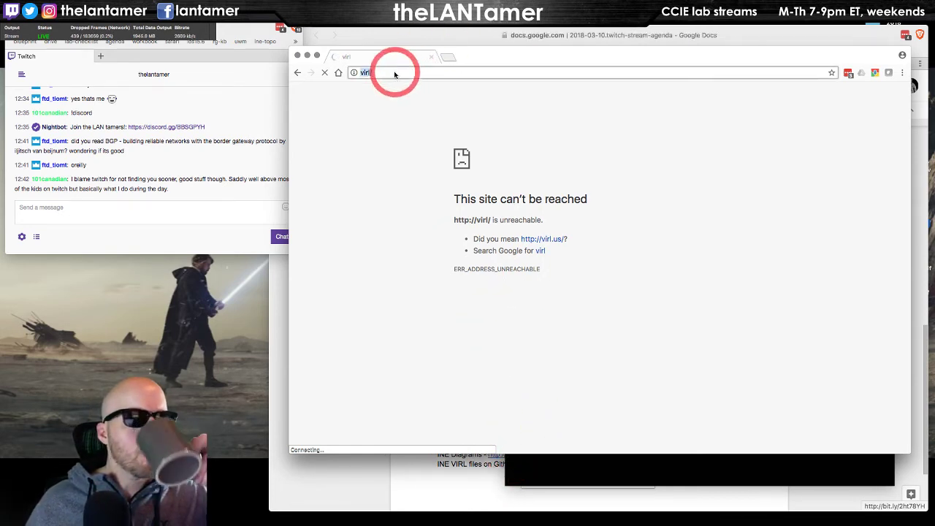
key(Return)
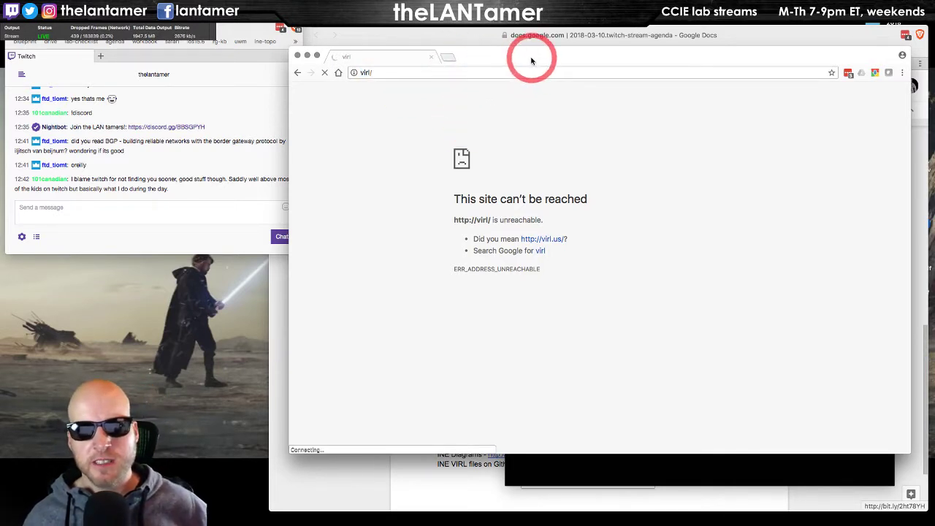
drag(530, 59, 552, 43)
click(441, 53)
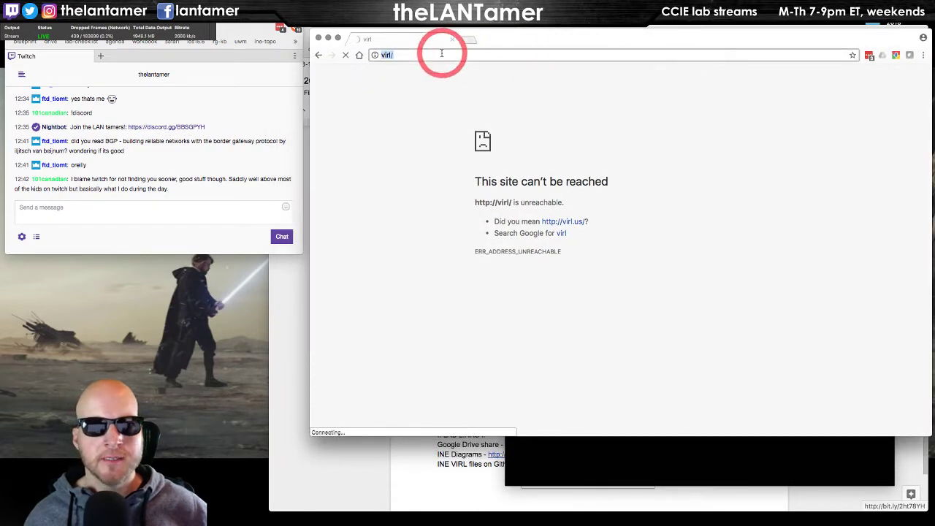
key(Return)
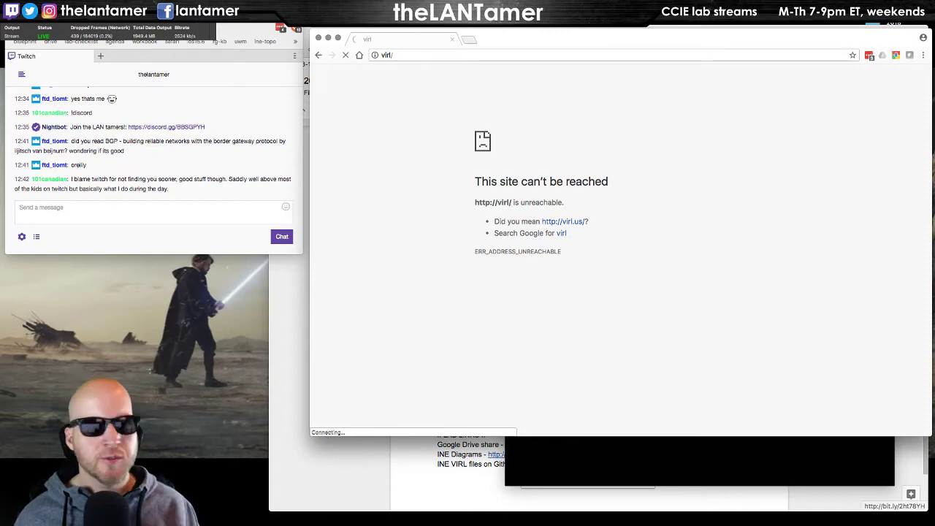
Switch to Brave, open a new enlarged browser window and bring up the YouTube Subscriptions page in it.
key(super+Tab)
key(super+Tab)
key(super+Tab)
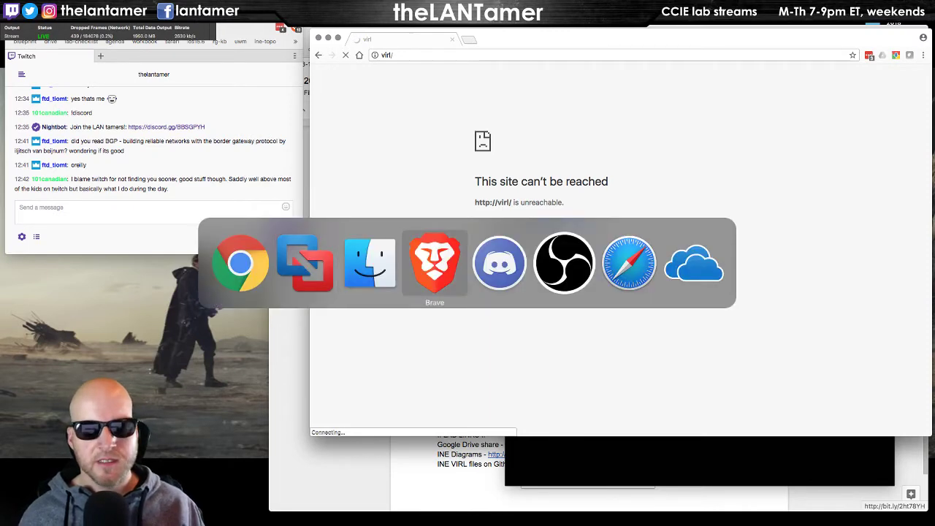
key(super+n)
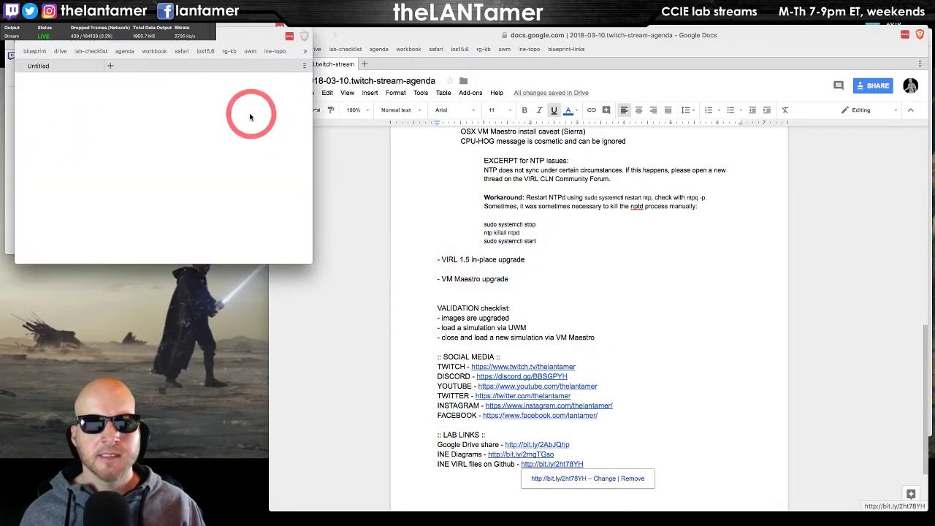
drag(308, 260, 654, 490)
key(super+w)
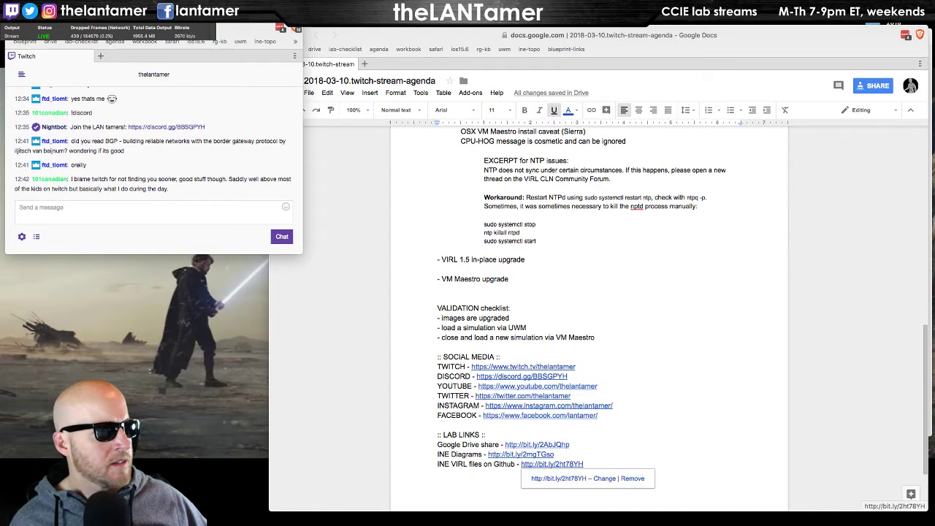
key(super+grave)
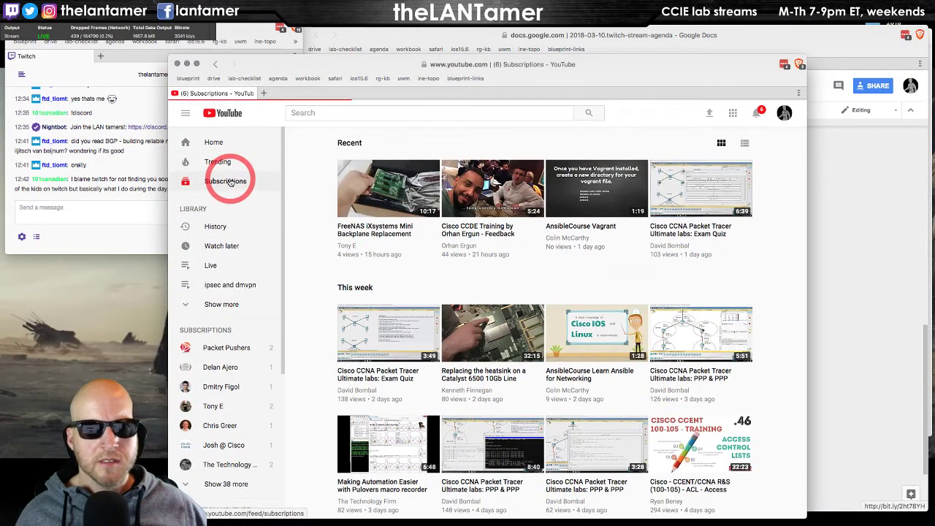
Look through the recent videos in the YouTube subscriptions feed and the list of subscribed channels.
scroll(566, 265, down, 5)
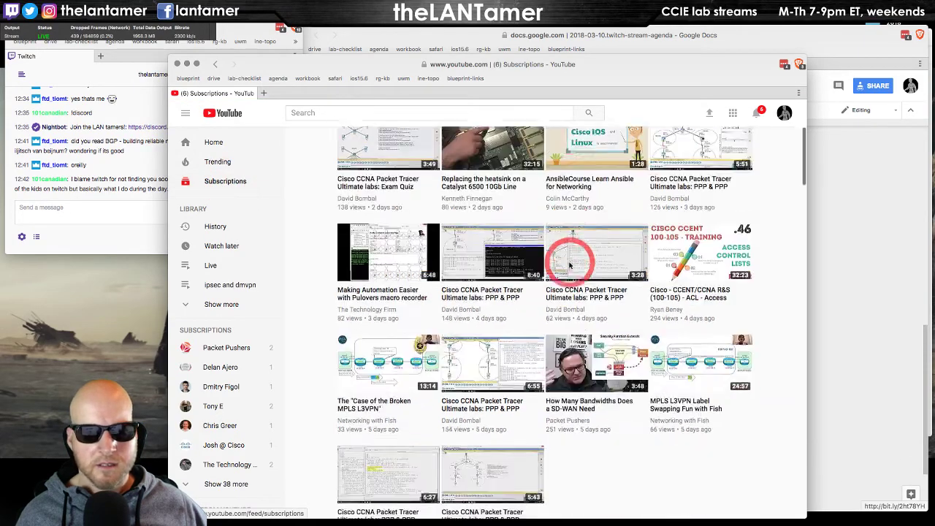
scroll(568, 266, down, 10)
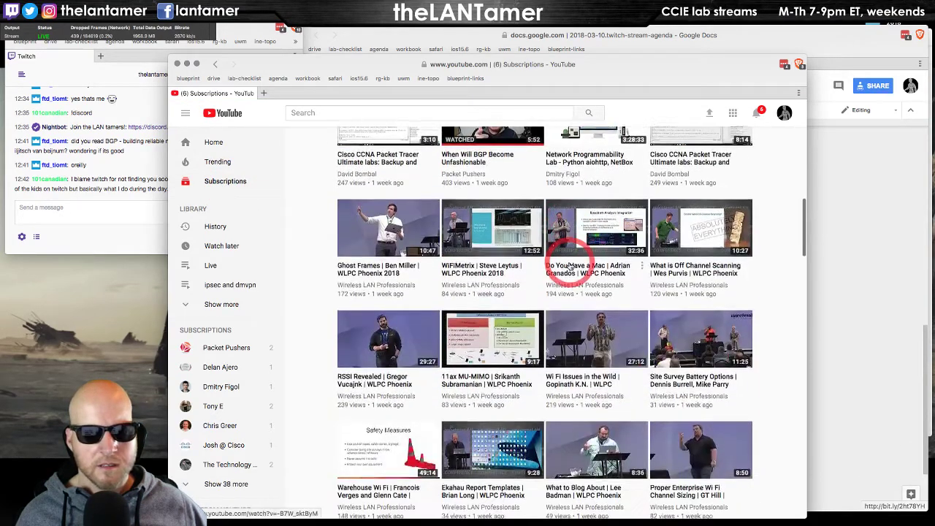
scroll(512, 248, up, 15)
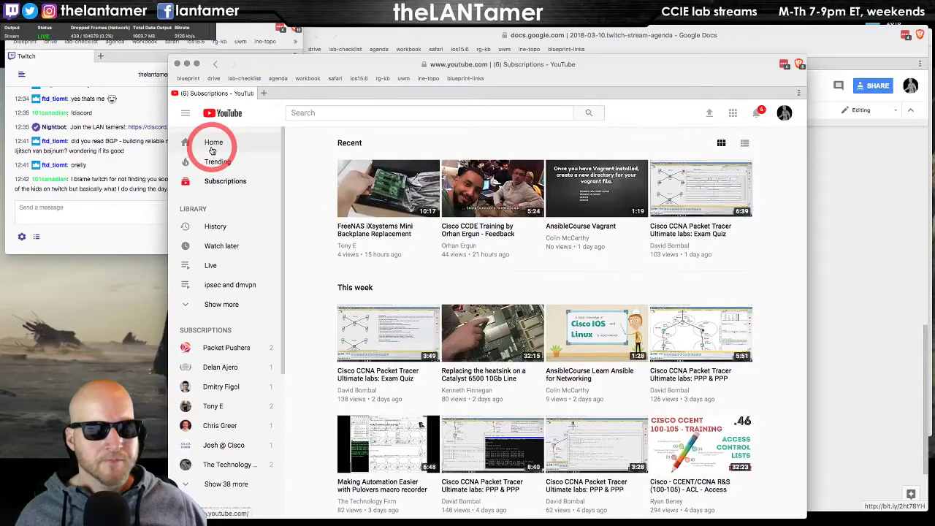
scroll(224, 355, down, 5)
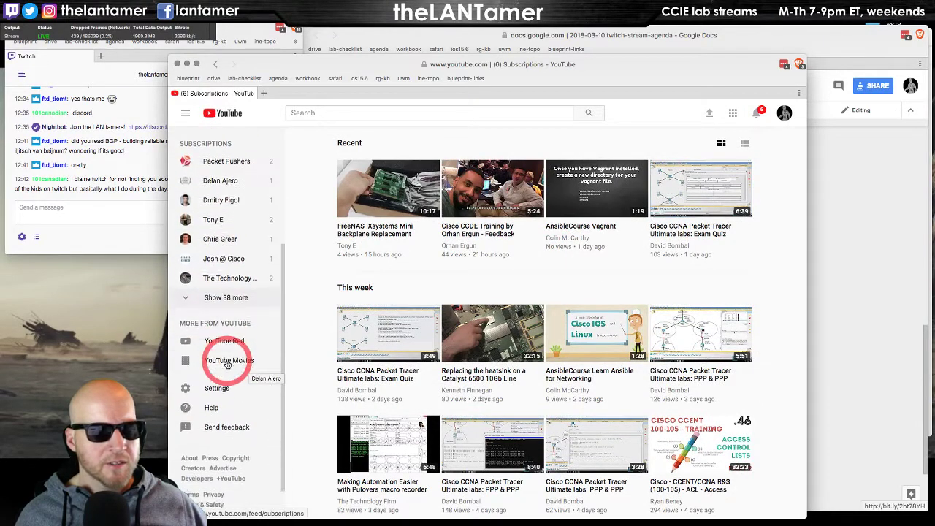
Show the Packet Pushers channel's uploads and other subscribed networking channels, with the YouTube window moved clear of the Twitch chat.
click(232, 162)
scroll(626, 313, down, 4)
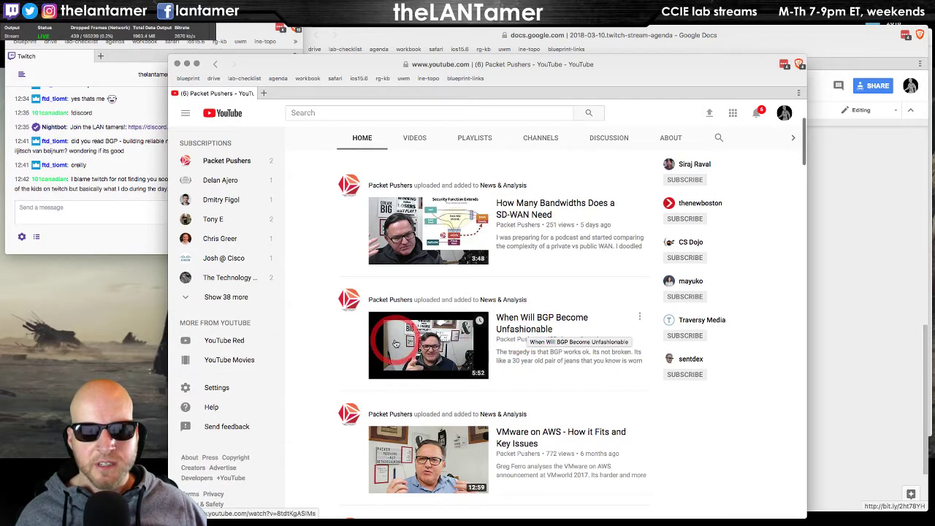
mouse_move(285, 57)
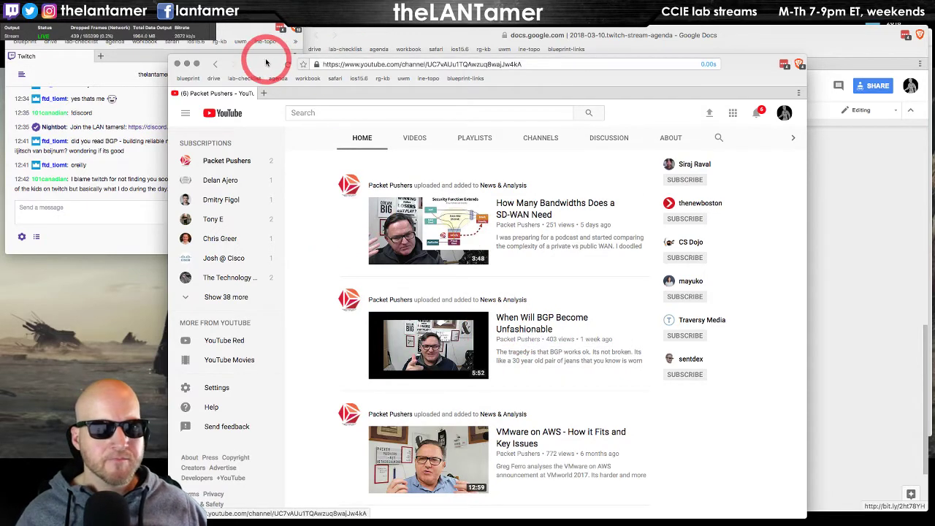
drag(266, 62, 406, 53)
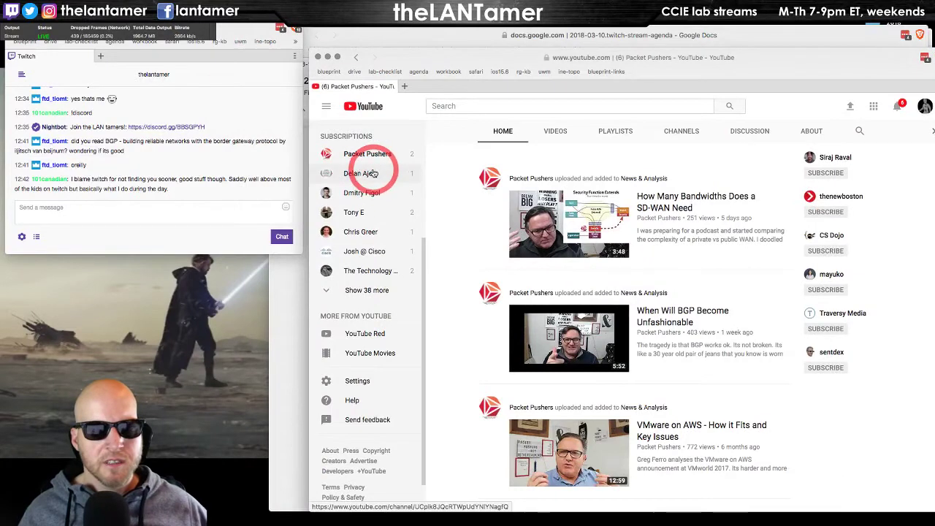
click(366, 192)
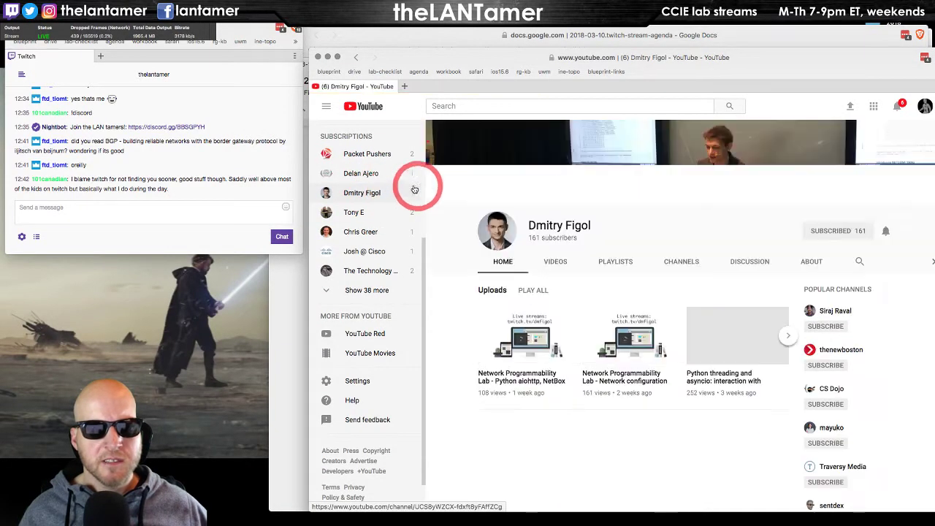
click(371, 175)
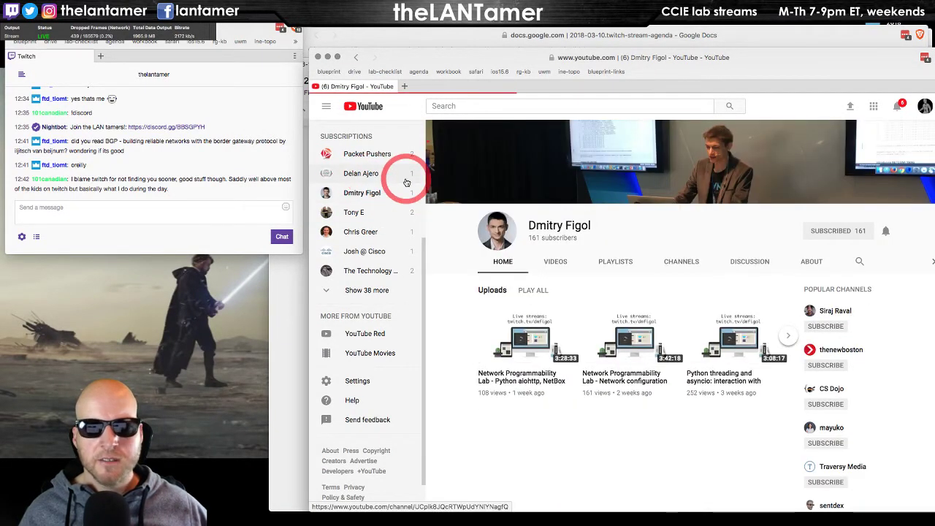
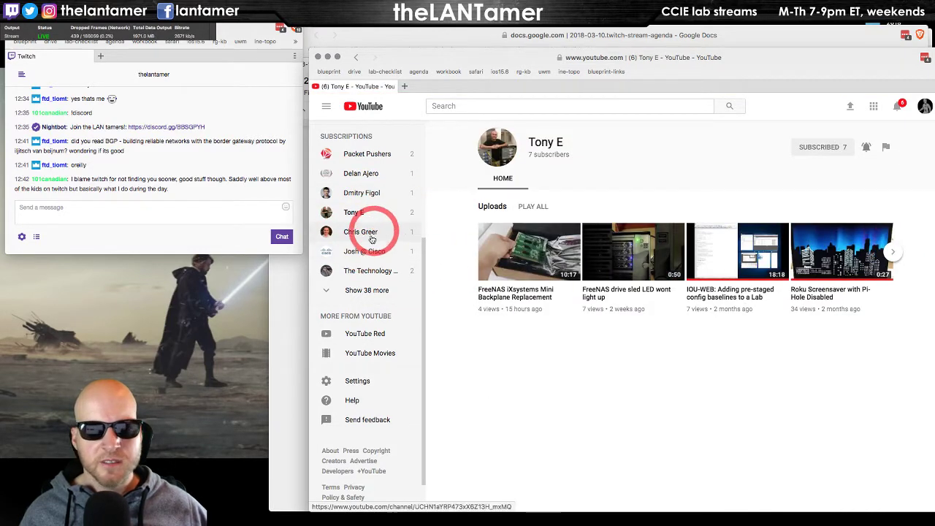
Expand the full subscriptions list, show the David Bombal channel, and put the YouTube window away to reveal the stream agenda.
click(372, 293)
scroll(417, 296, down, 3)
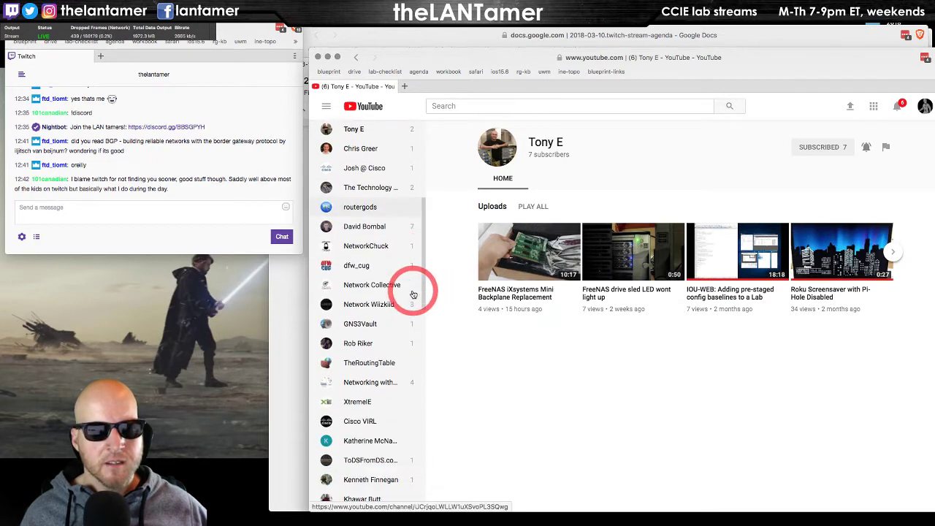
click(350, 226)
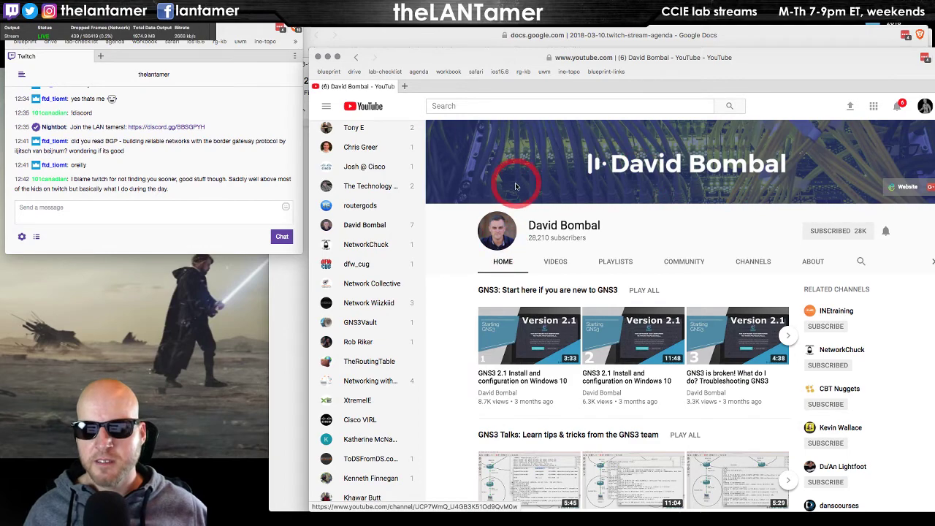
click(890, 58)
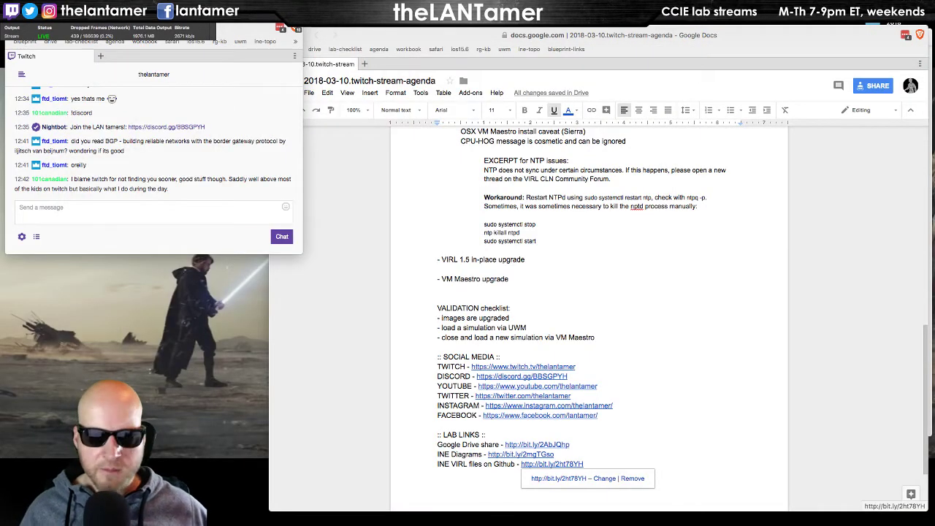
Bring back the YouTube window, move it clear of the Twitch chat and show the subscribed channel with the WSA and ISE integration videos.
key(super+grave)
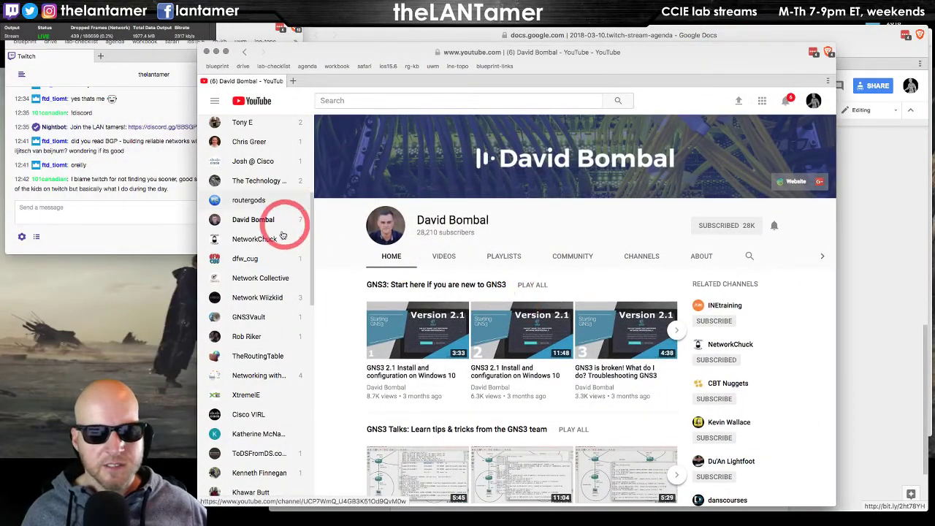
click(247, 283)
click(314, 49)
drag(296, 49, 378, 38)
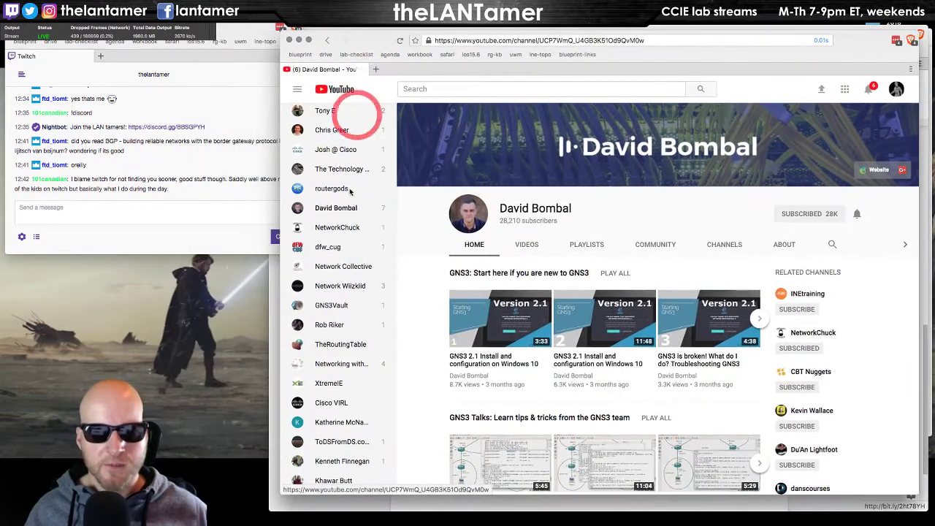
click(365, 326)
scroll(344, 296, down, 3)
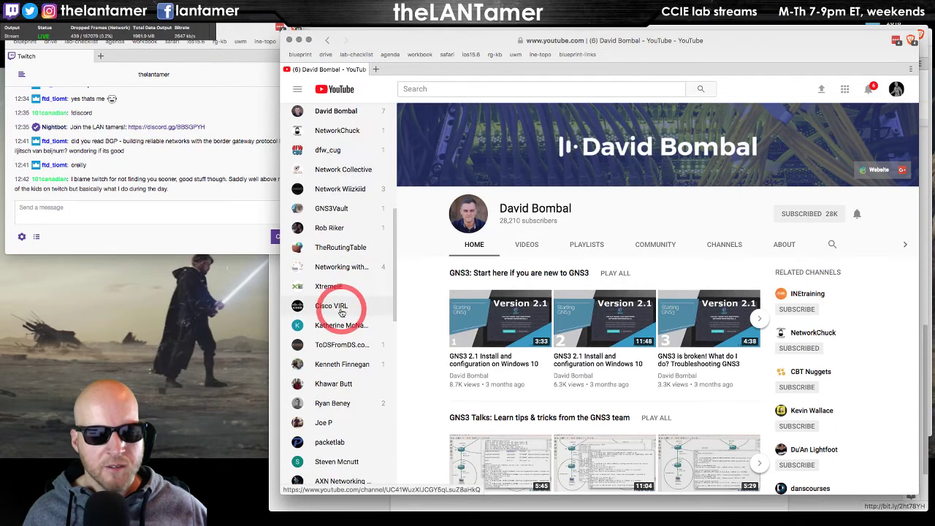
click(336, 329)
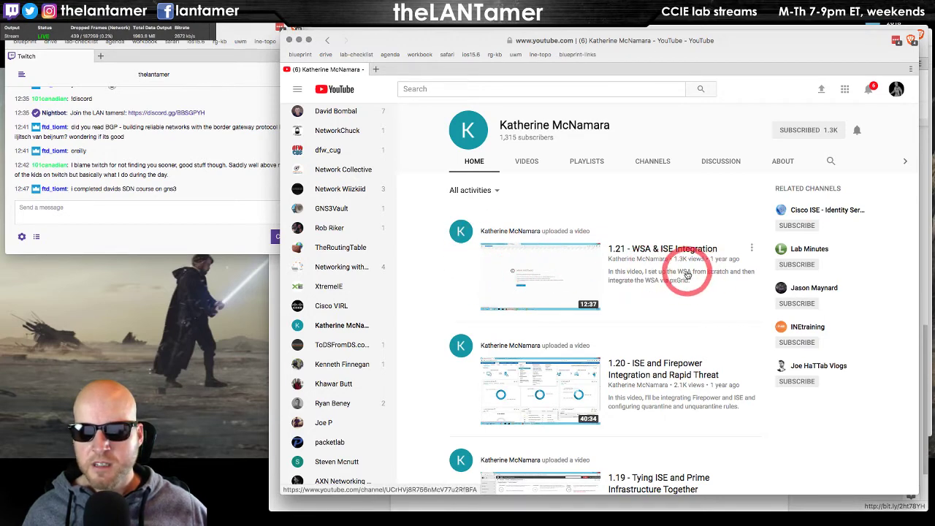
scroll(501, 339, down, 3)
scroll(501, 334, up, 3)
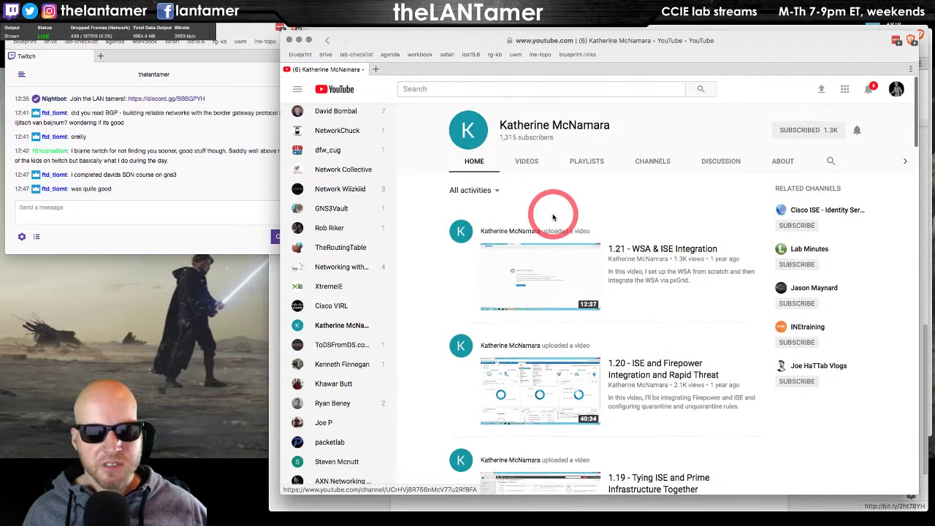
Look through the rest of the subscribed channels down to the end of the list and close the YouTube window.
scroll(358, 355, down, 2)
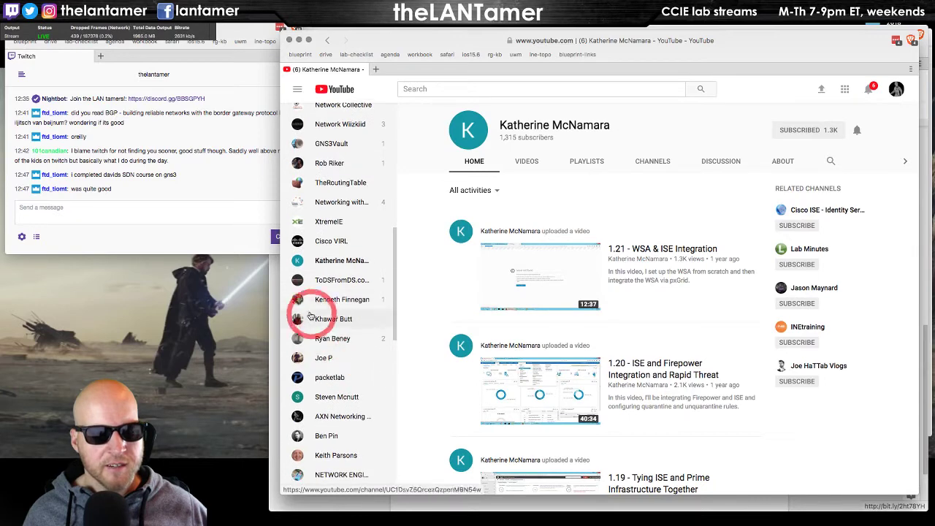
scroll(335, 328, down, 5)
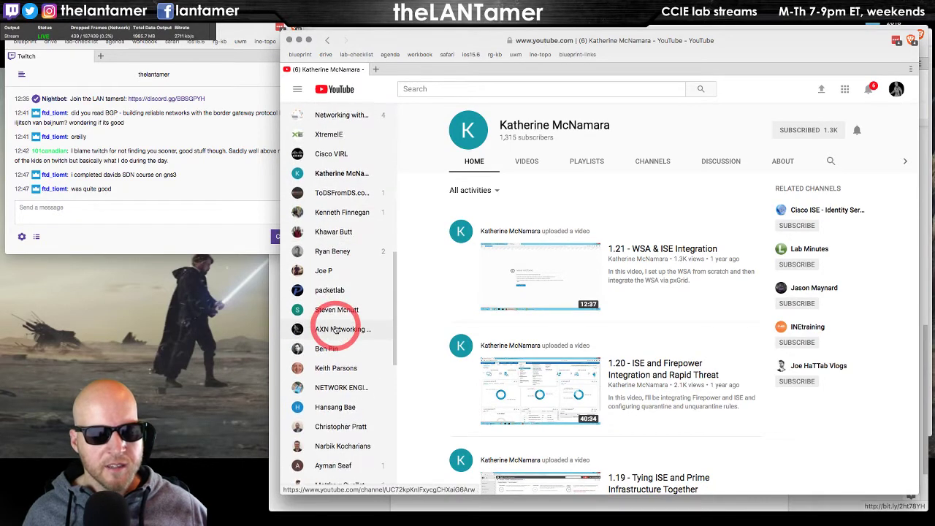
scroll(337, 328, down, 2)
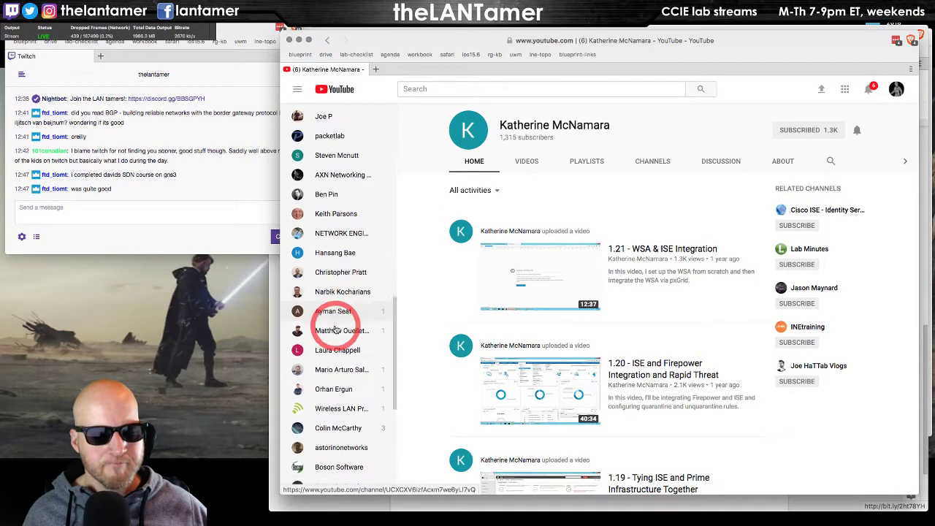
scroll(344, 388, down, 4)
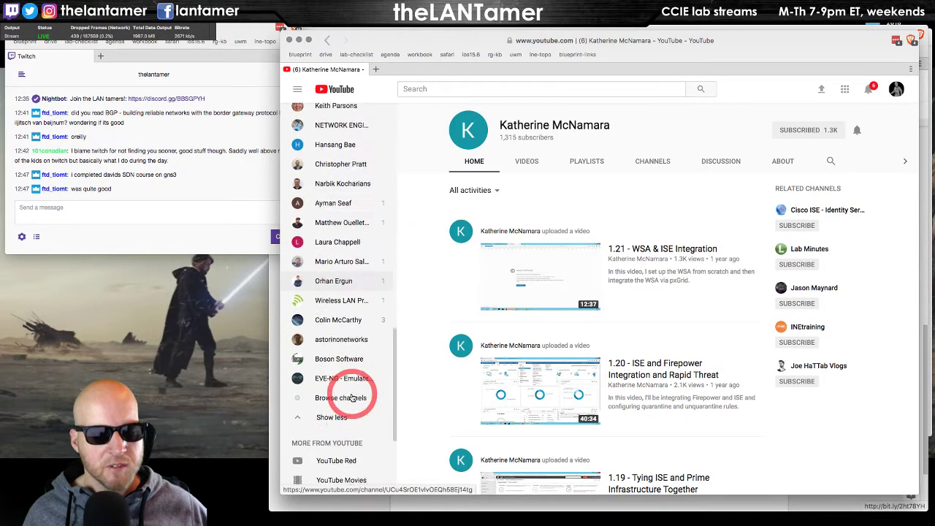
click(378, 319)
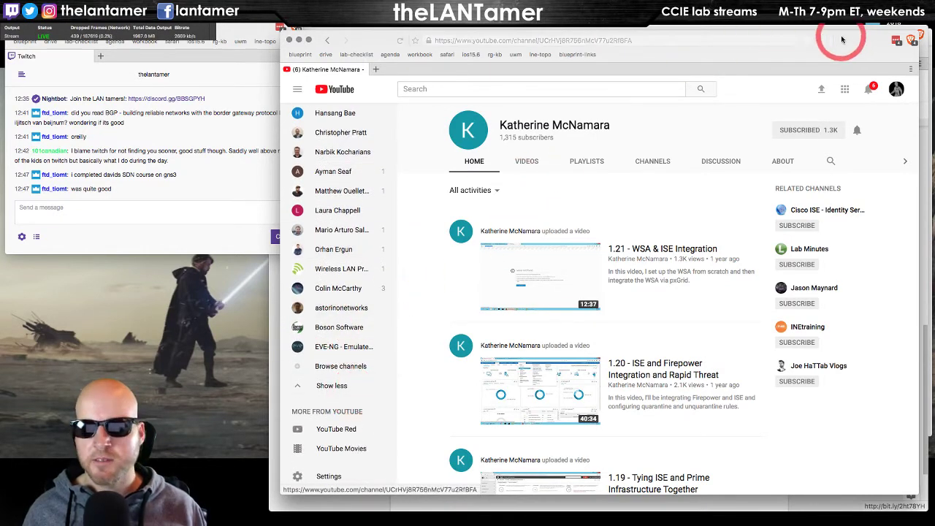
key(super+w)
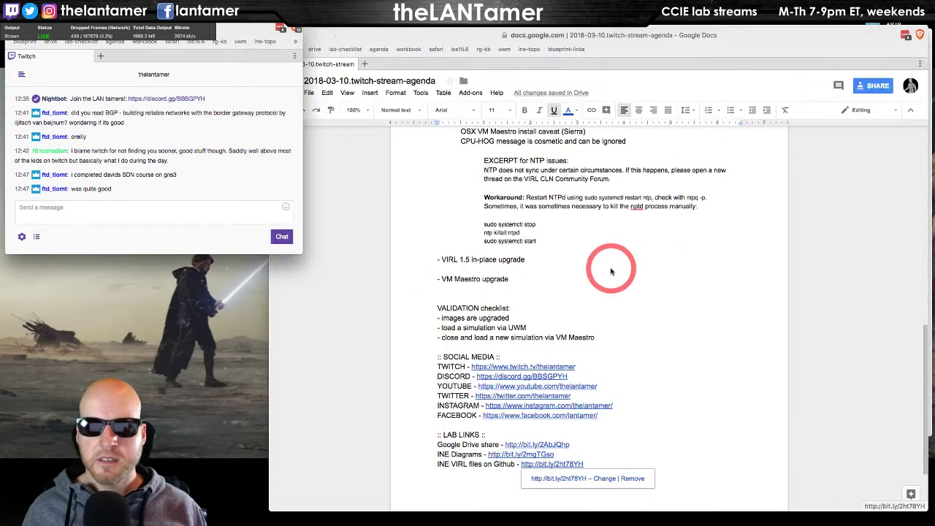
Check the VIRL virtual machine's console for the login prompt and switch to Chrome with the virl page.
key(super+Tab)
key(super+Tab)
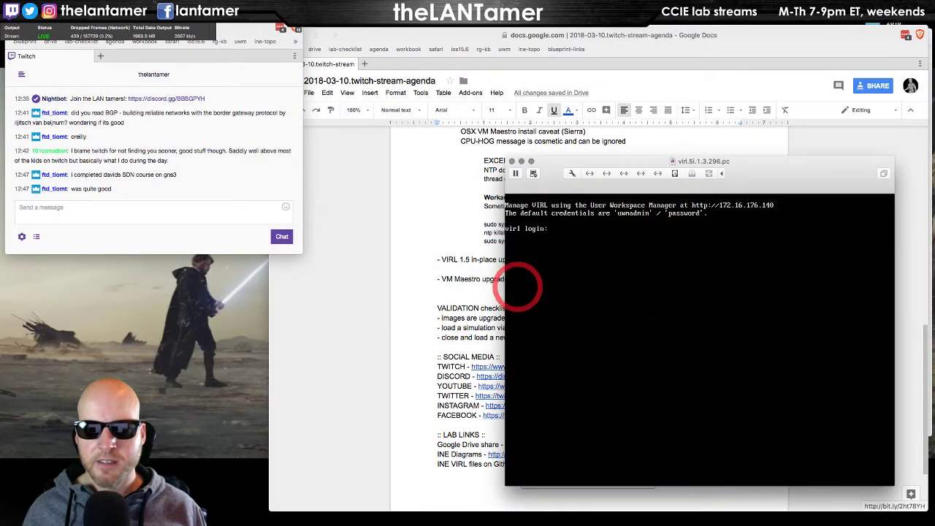
key(super+Tab)
key(super+Tab)
key(super+Tab)
key(super+Tab)
key(super+Tab)
key(super+Tab)
key(super+Tab)
key(super+Tab)
key(super+Tab)
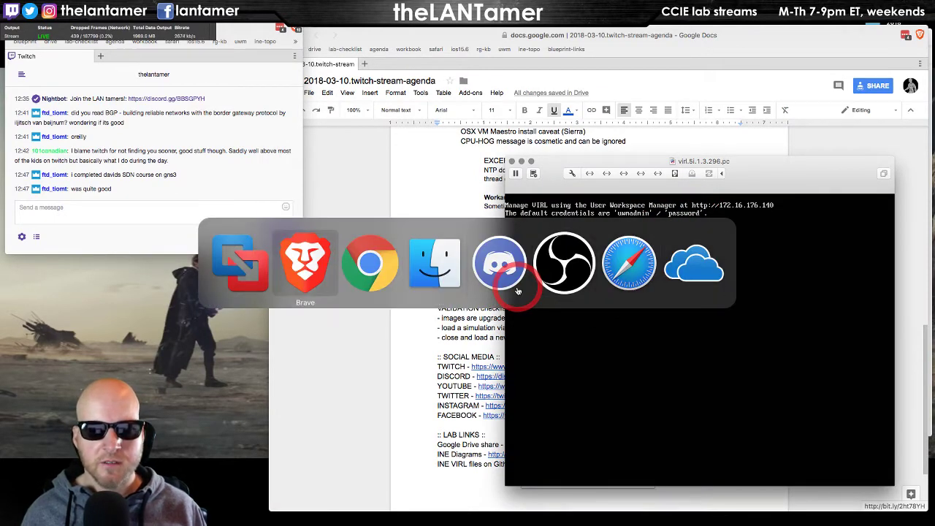
key(super+Tab)
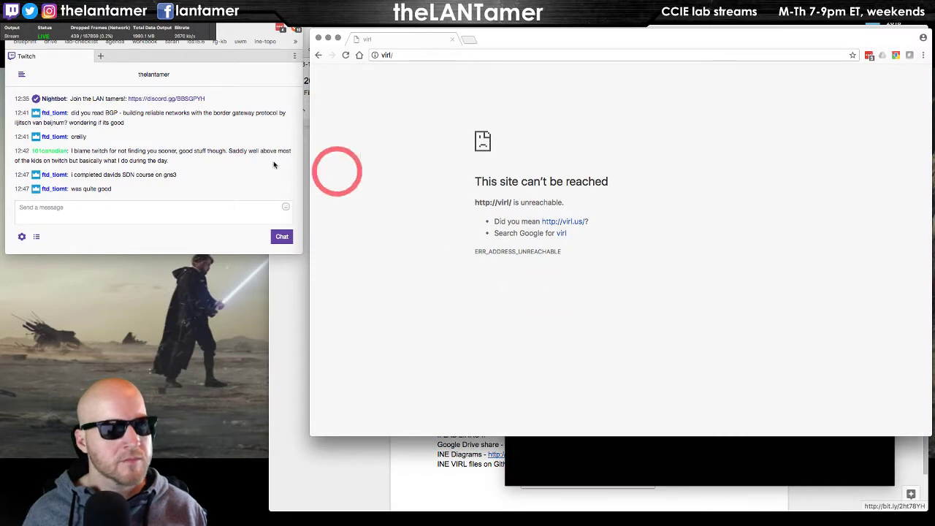
click(510, 55)
key(Return)
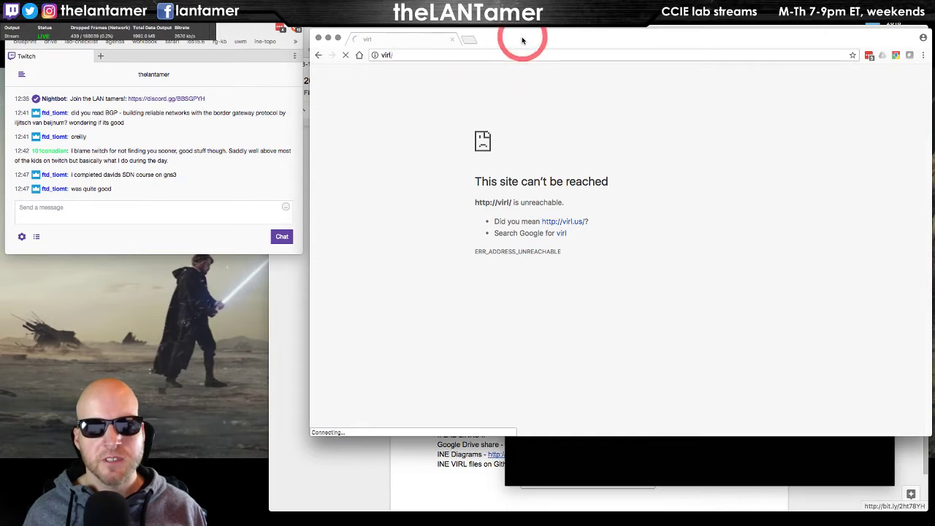
drag(523, 40, 524, 49)
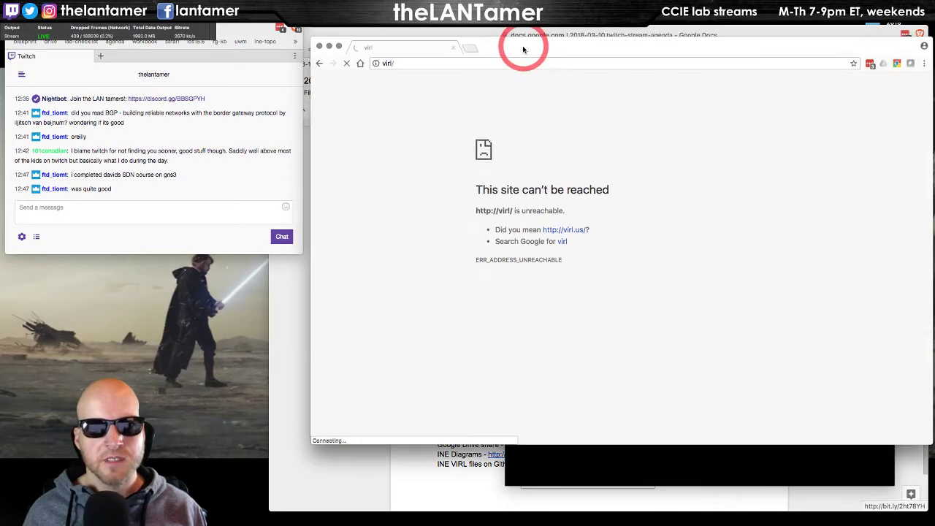
click(416, 63)
text(https://virl)
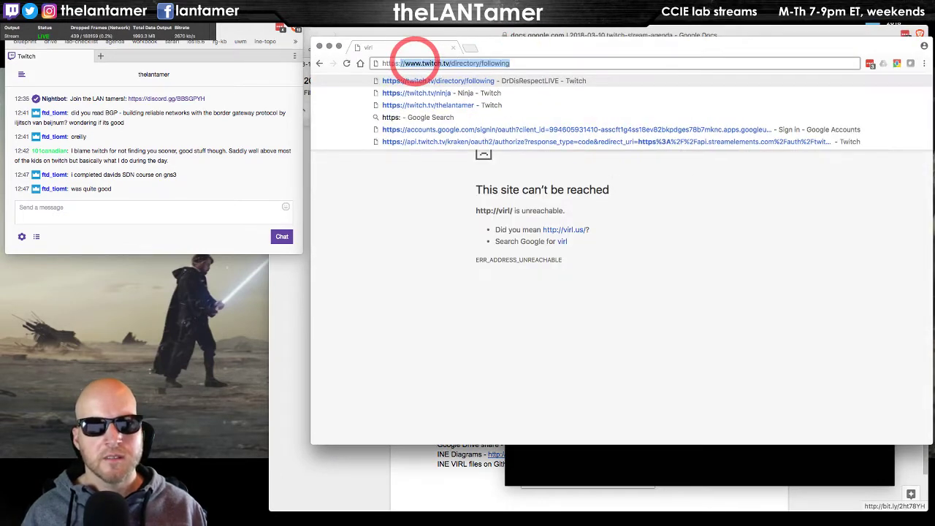
key(Return)
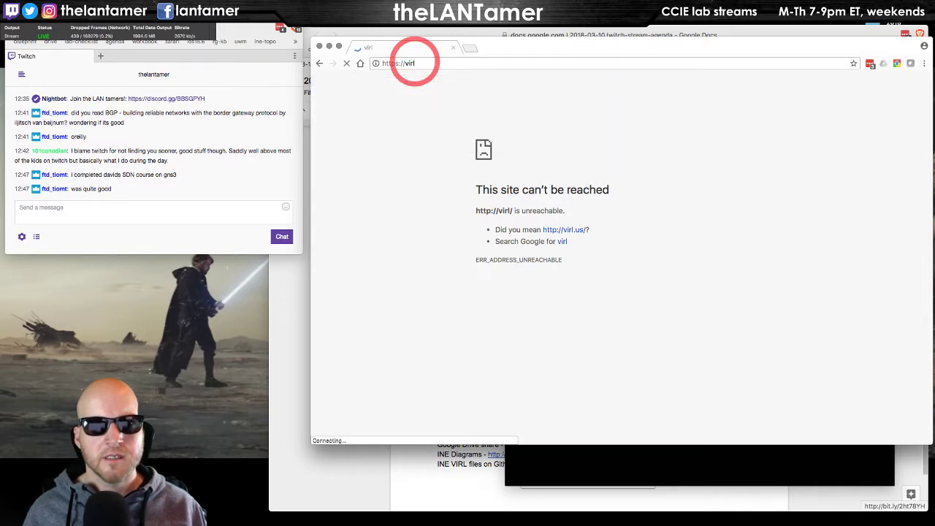
click(638, 464)
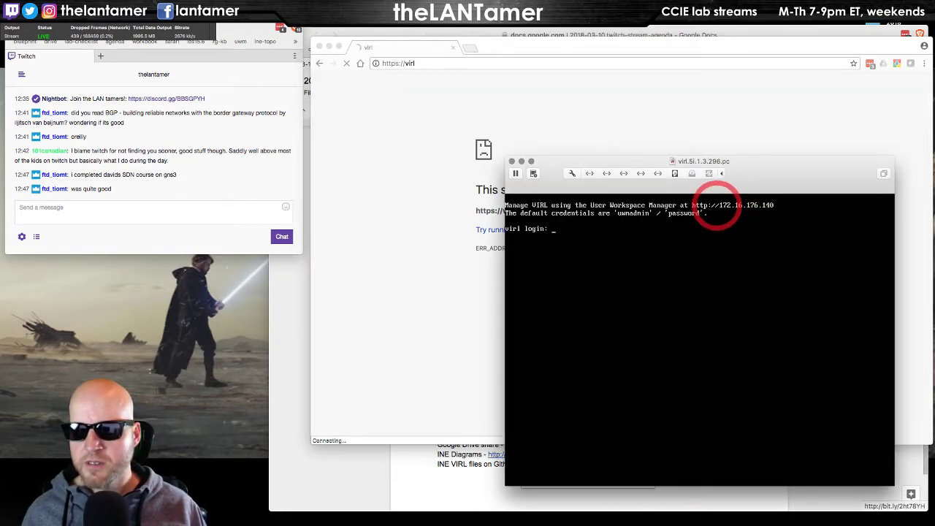
click(423, 63)
text(http://172.1)
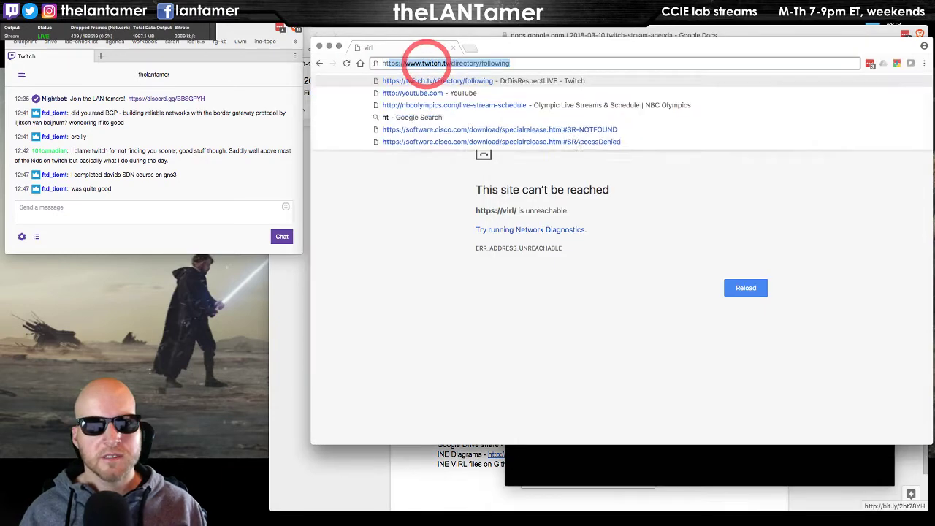
text(6.)
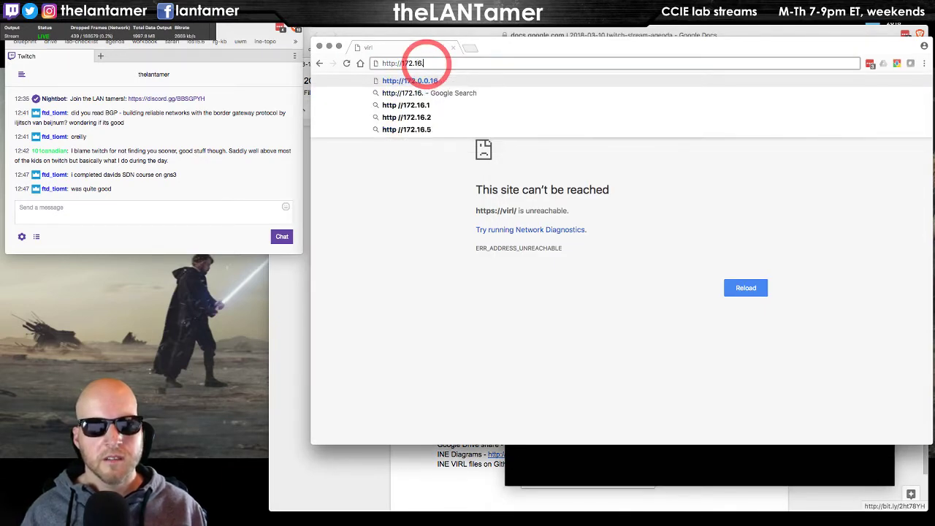
key(super+Tab)
key(super+Tab)
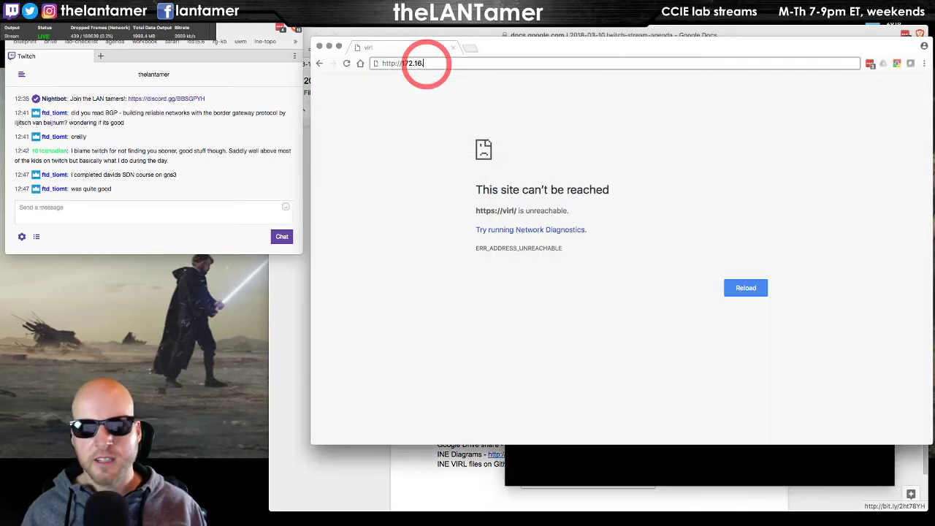
text(176.140)
key(Return)
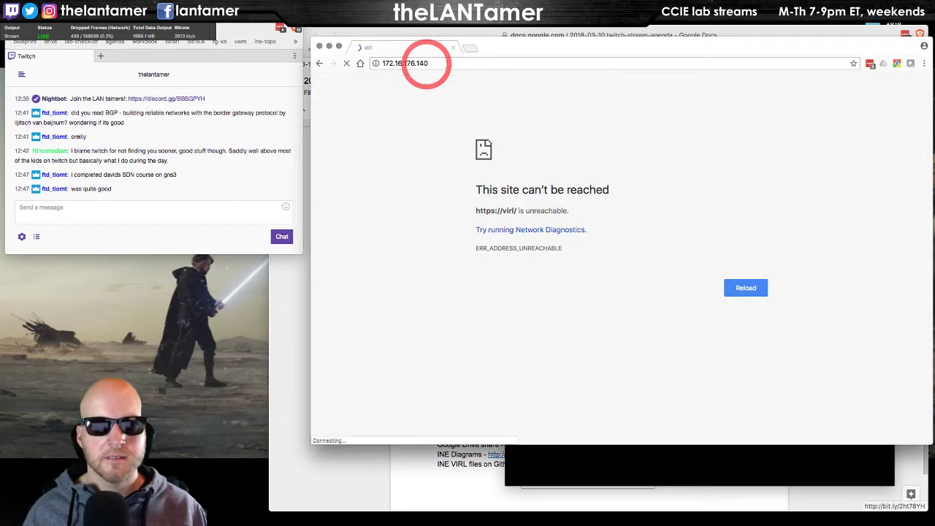
click(608, 164)
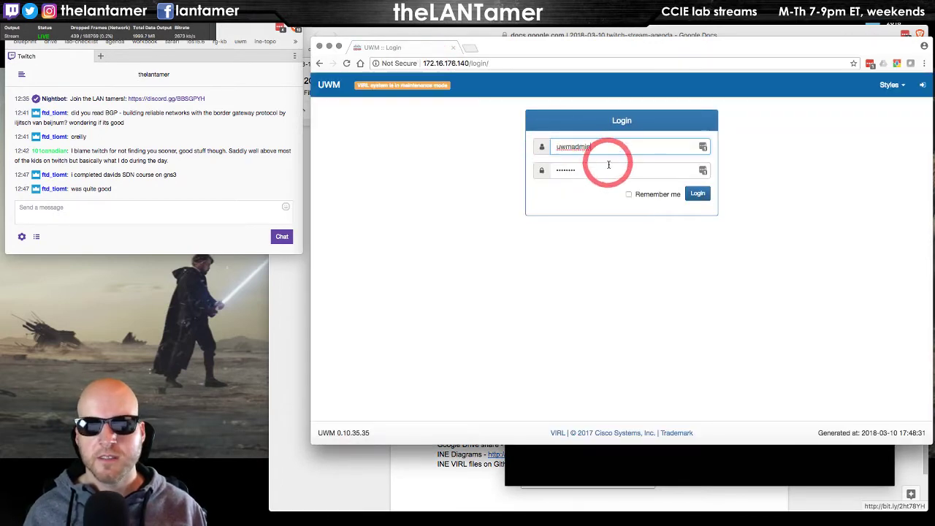
Review the final steps of the VIRL upgrade guide in Safari and glance at the stream agenda.
click(418, 495)
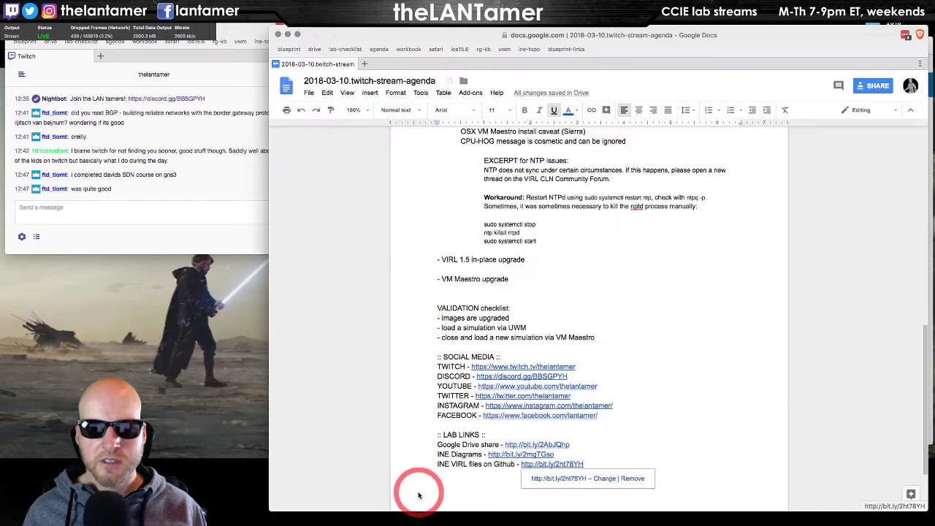
key(super+Tab)
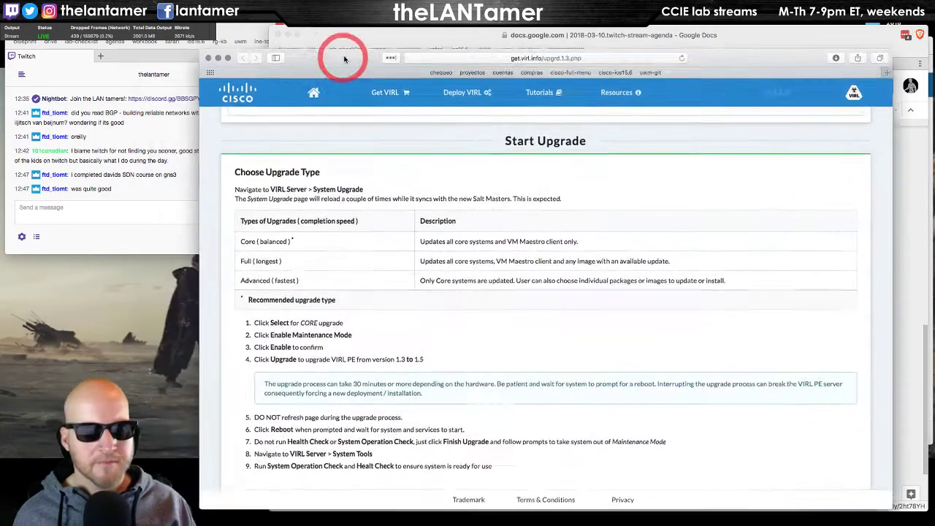
scroll(428, 286, down, 2)
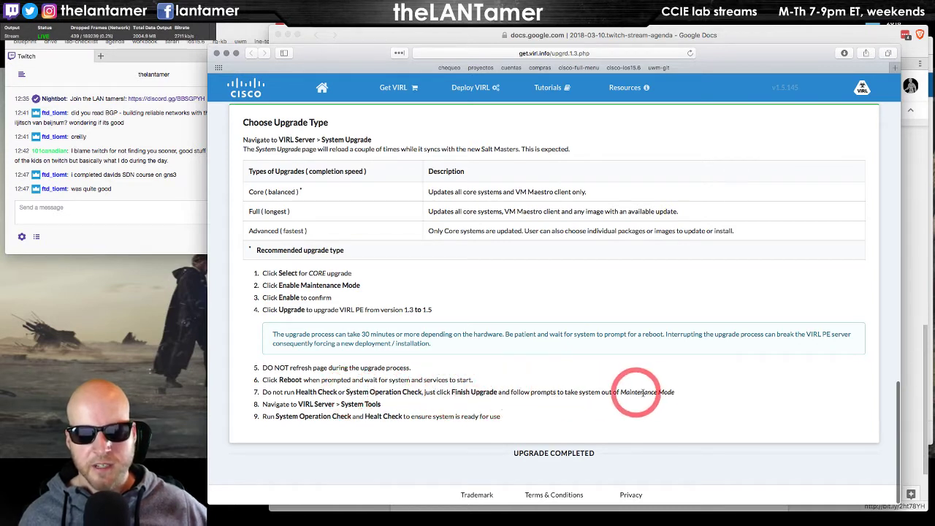
key(super+grave)
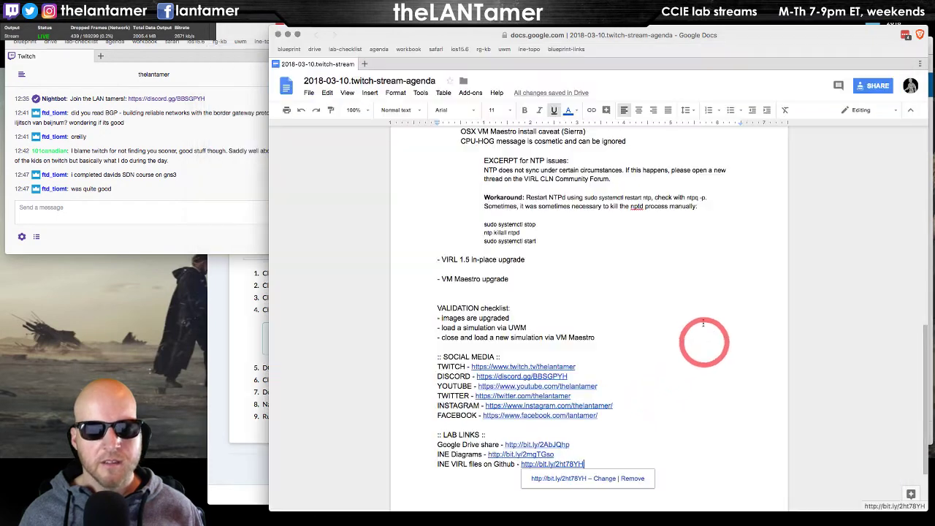
key(super+grave)
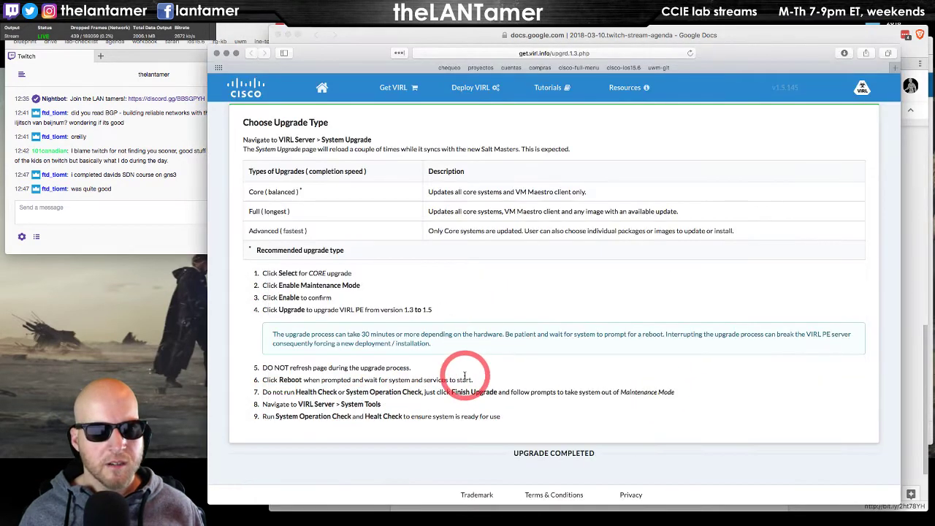
Return to Chrome, log in to UWM with the prefilled uwmadmin credentials, reposition the window and look over the Overview page.
key(super+Tab)
key(Tab)
key(Tab)
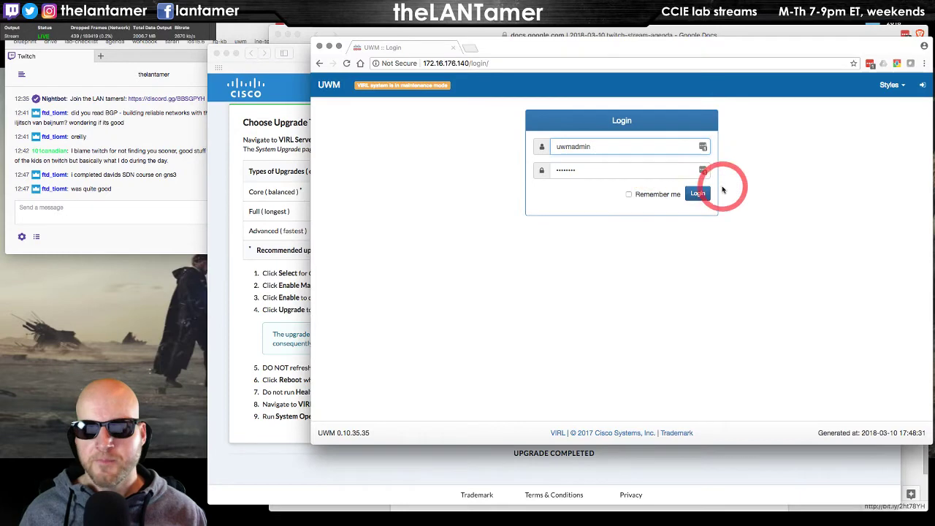
click(698, 193)
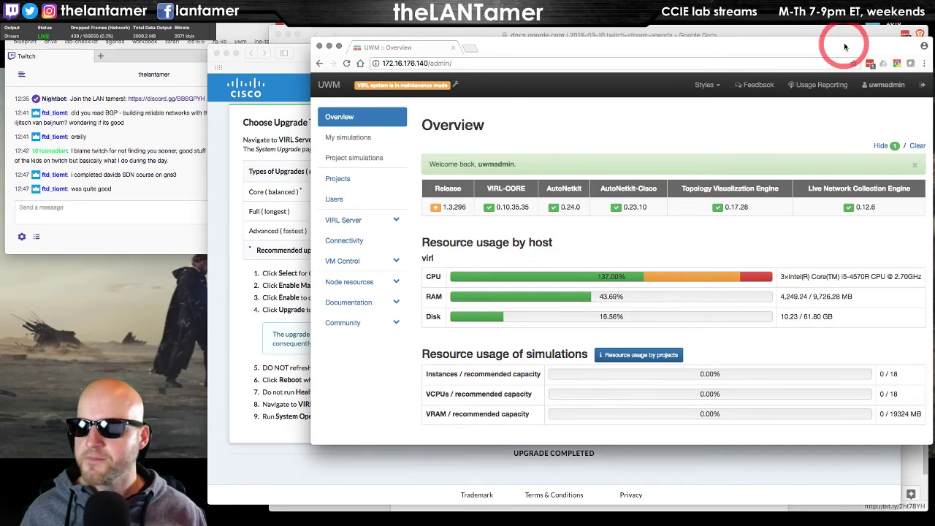
drag(844, 47, 781, 50)
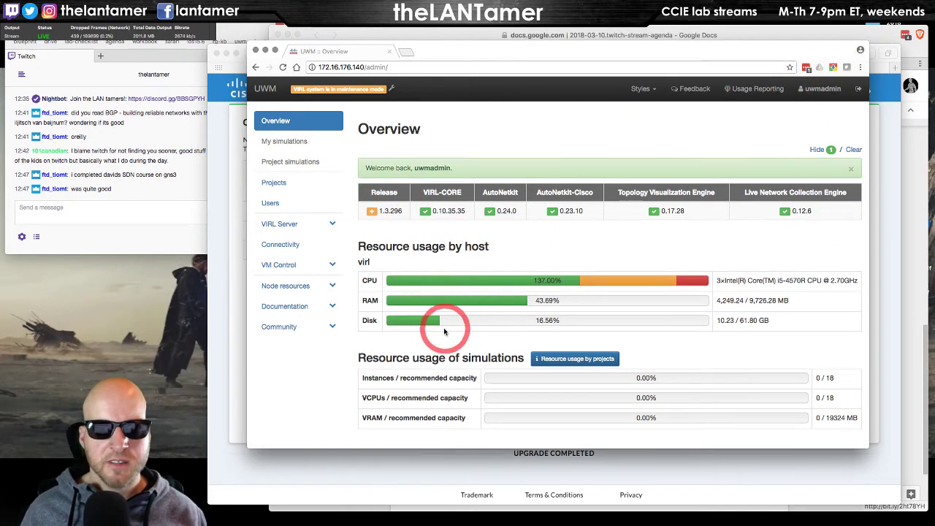
scroll(443, 326, down, 2)
scroll(443, 330, up, 2)
Recheck the guide's Finish Upgrade instruction, return to UWM and open the VIRL Server section at System Configuration.
key(super+Tab)
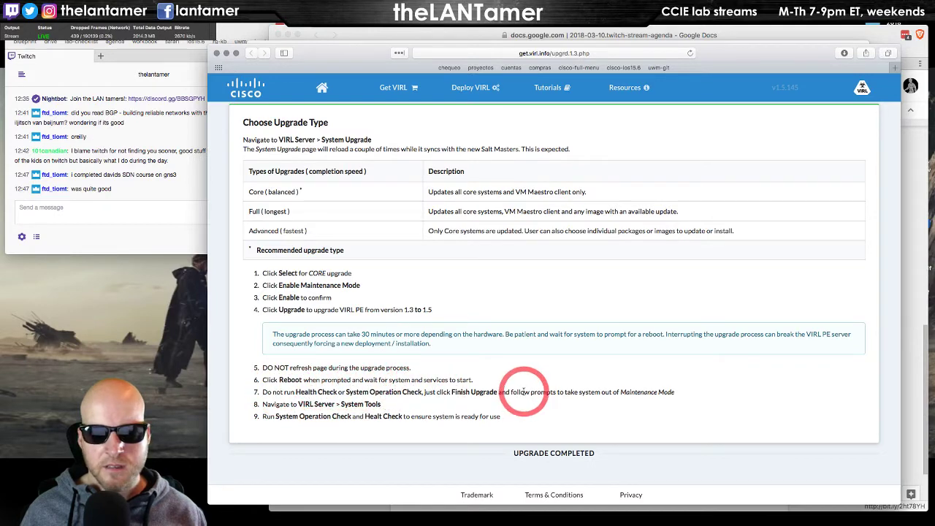
key(super+Tab)
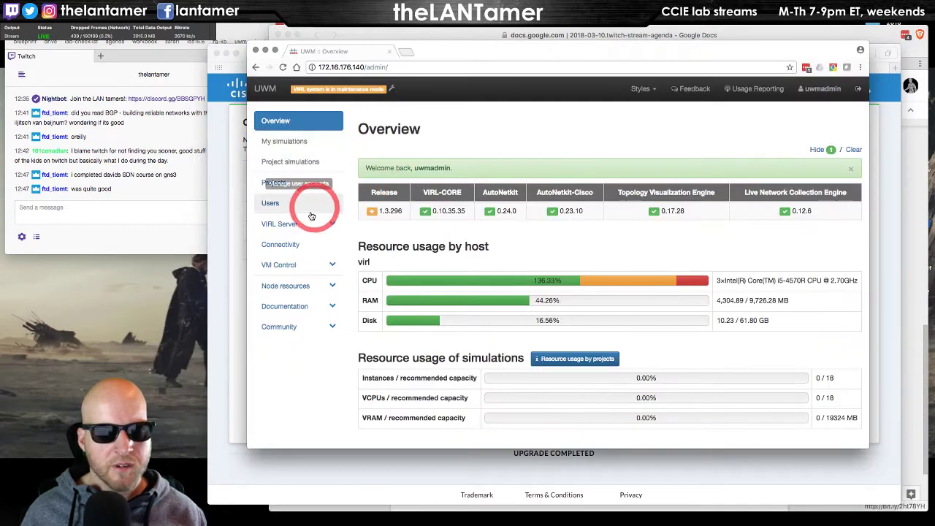
click(289, 224)
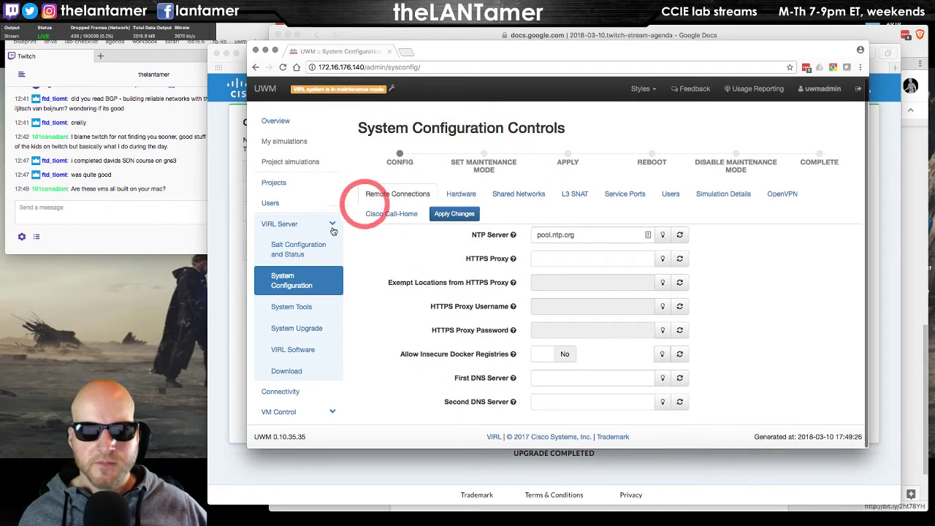
Open the System Upgrade page under VIRL Server and switch to Safari to compare it with the upgrade guide.
click(293, 329)
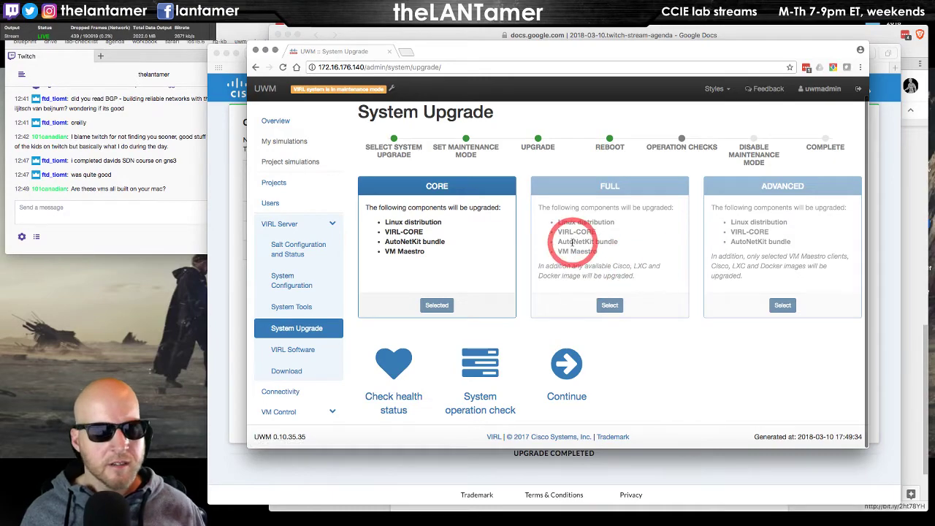
key(super+Tab)
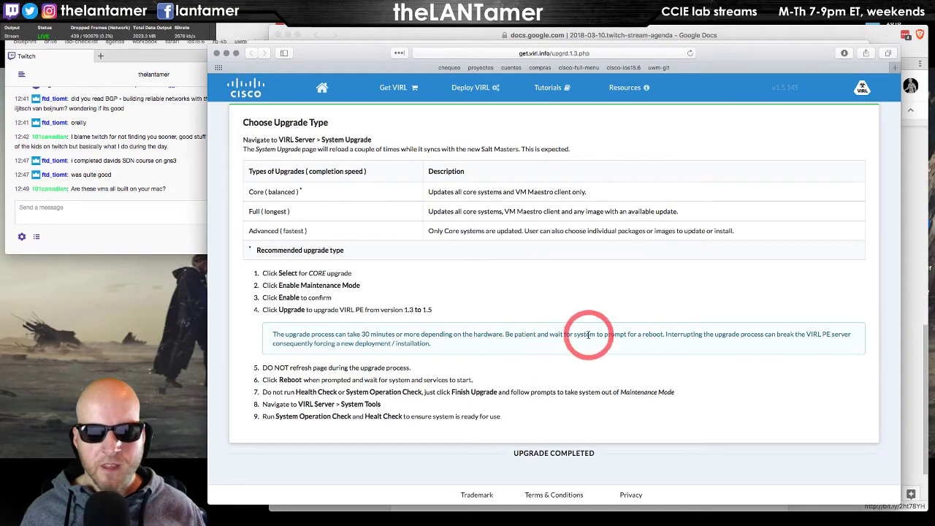
key(F11)
key(F11)
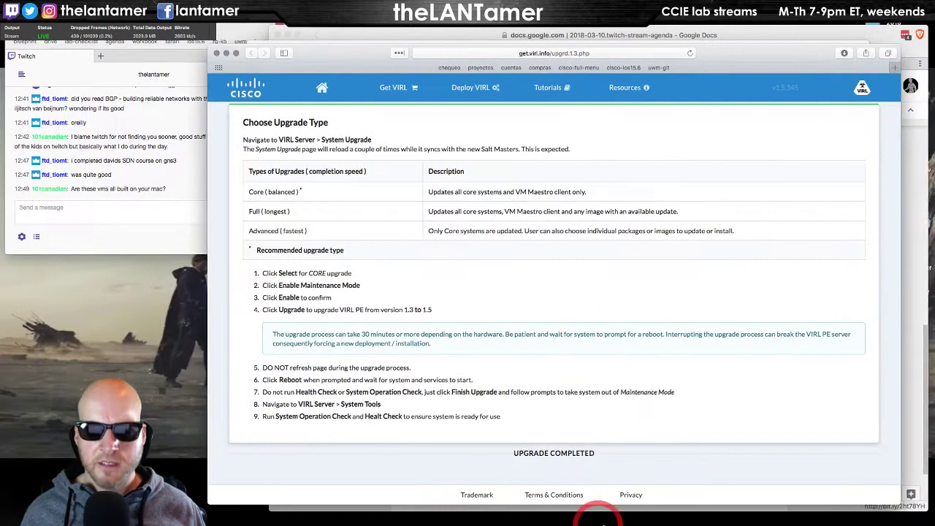
Switch to VMware Fusion, open the Virtual Machine Library and reposition its window.
mouse_move(598, 520)
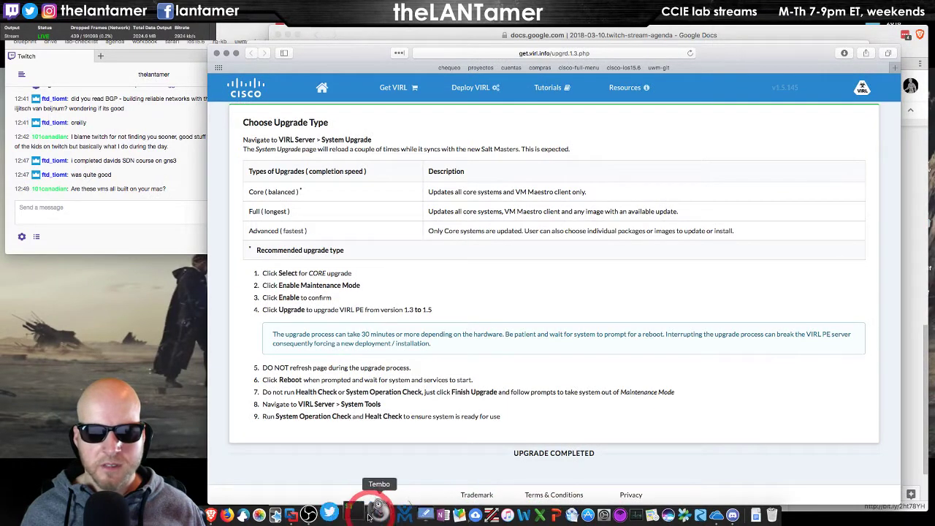
click(309, 515)
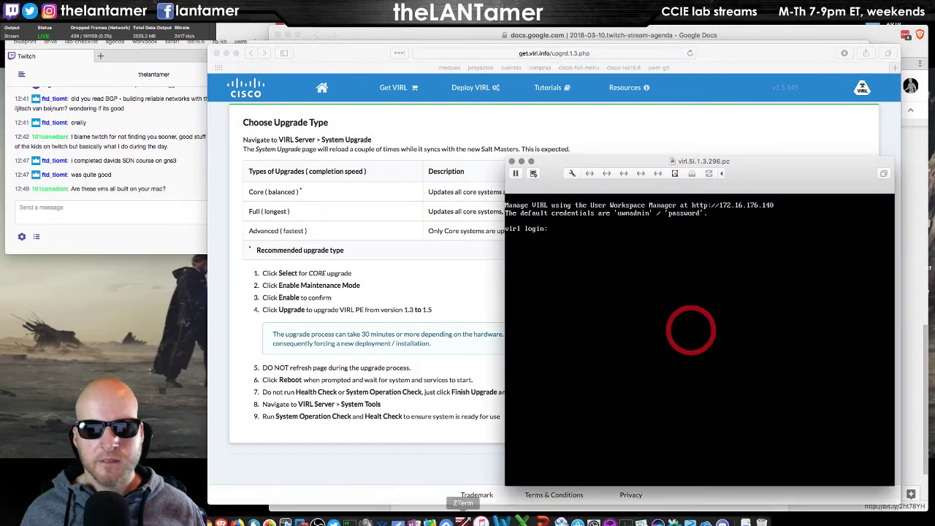
click(179, 8)
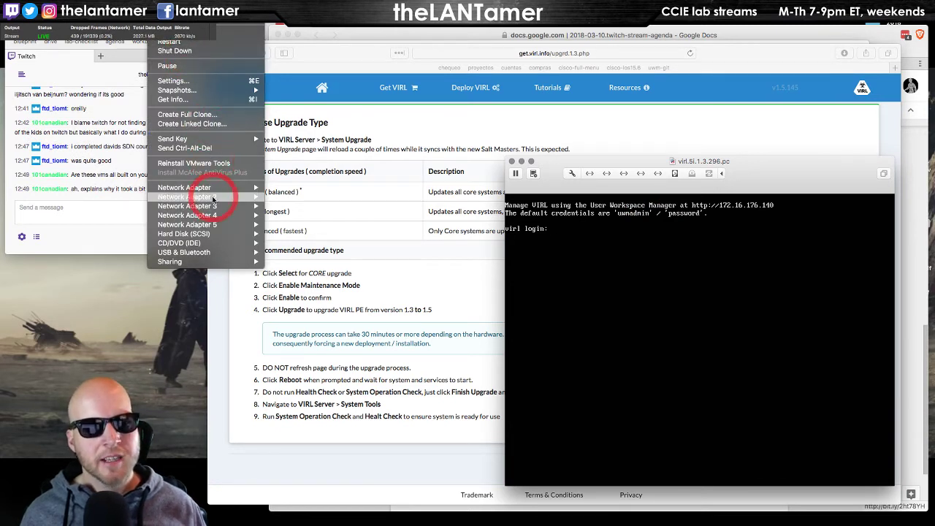
mouse_move(139, 9)
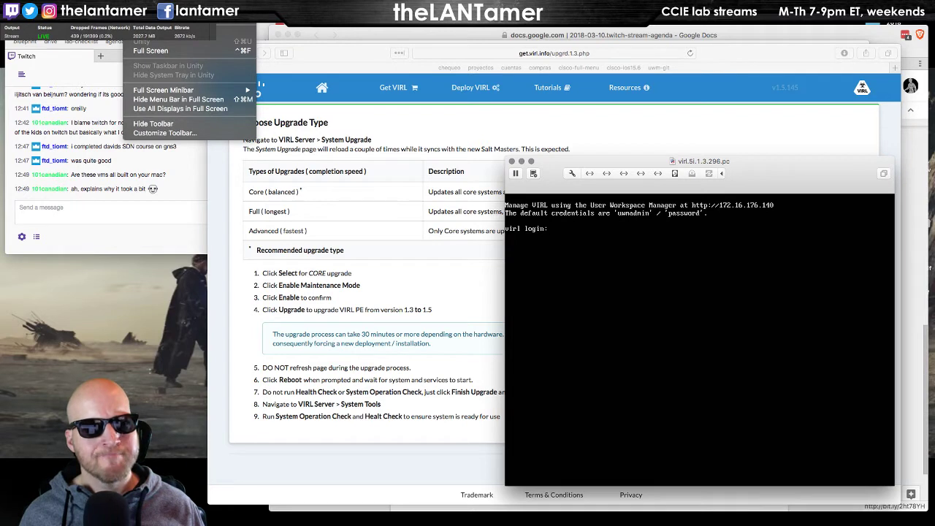
mouse_move(98, 8)
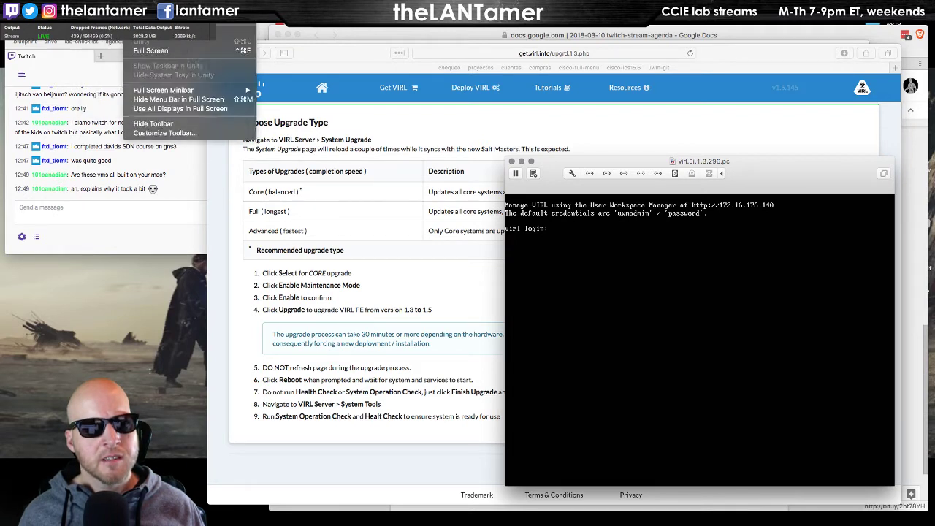
mouse_move(182, 9)
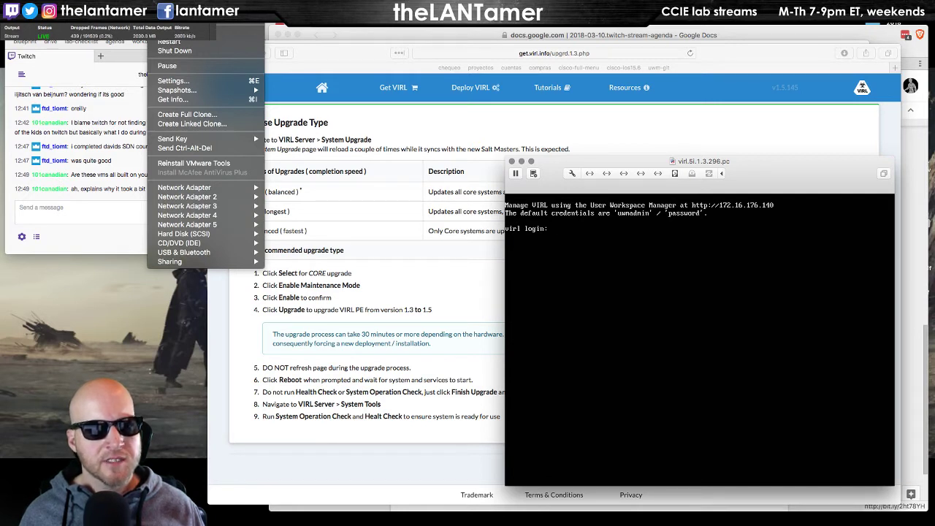
mouse_move(222, 9)
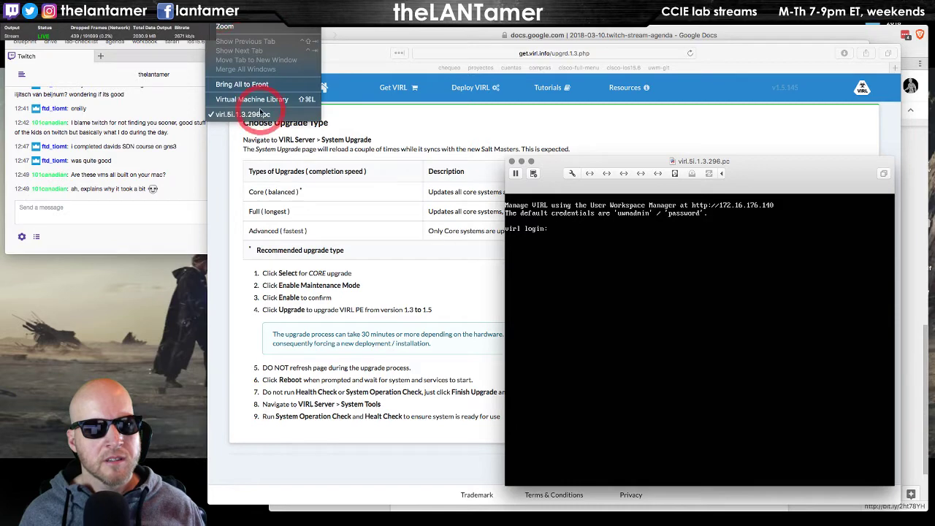
click(248, 98)
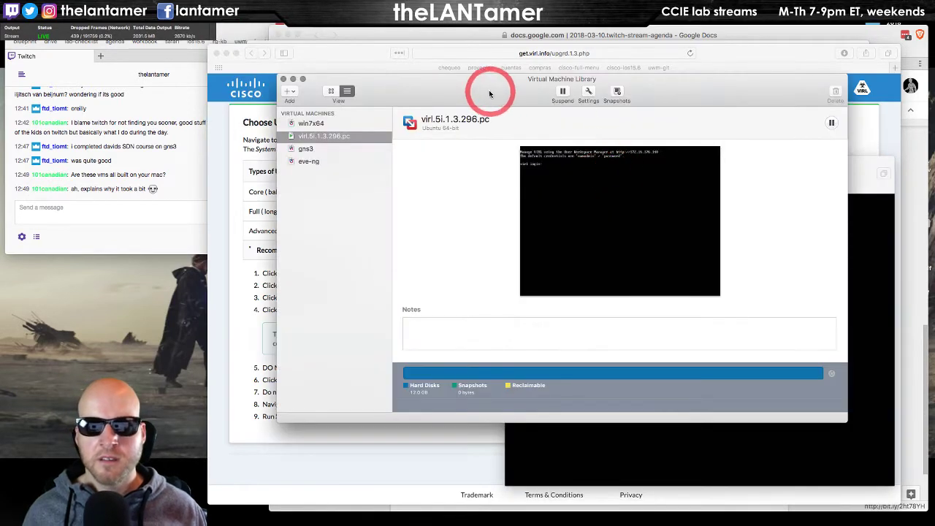
drag(489, 93, 510, 63)
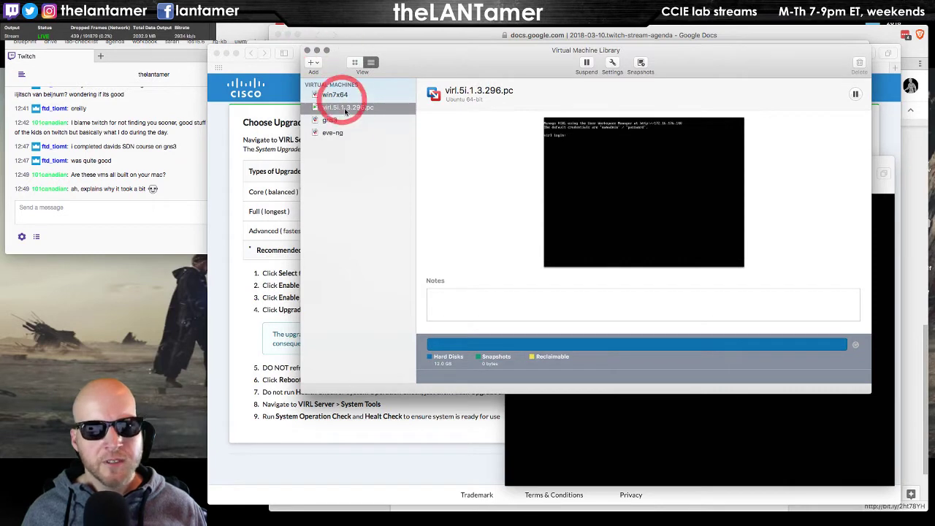
Look through the win7x64, virl.5i.1.3.296.pc, gns3 and eve-ng virtual machines and return to the upgrade guide.
click(336, 96)
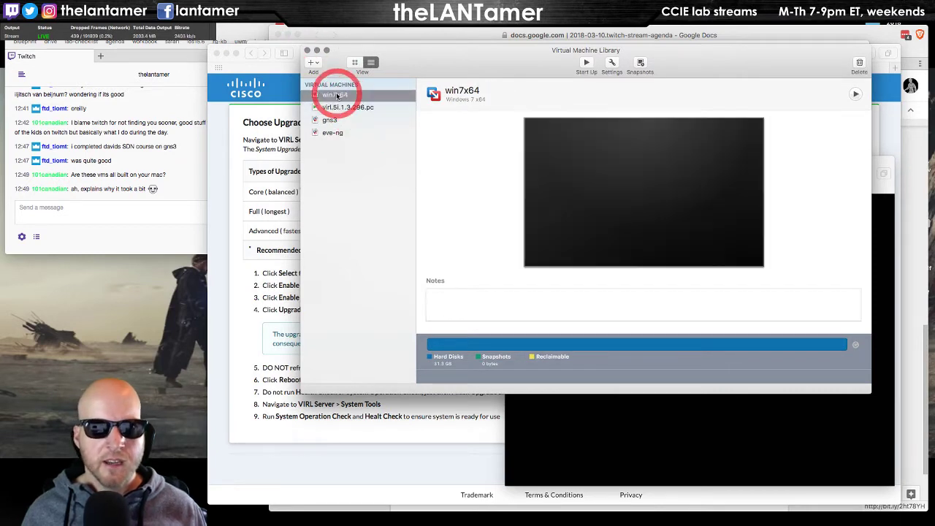
click(342, 108)
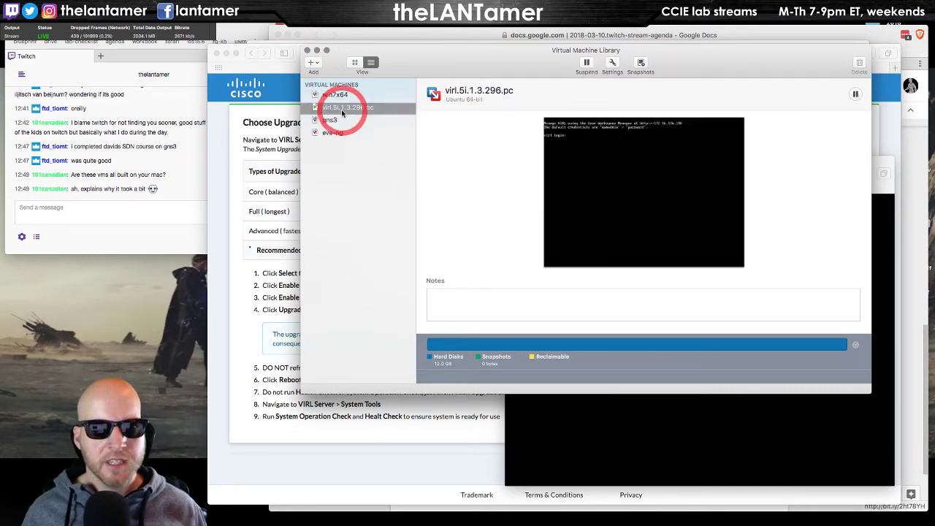
click(330, 119)
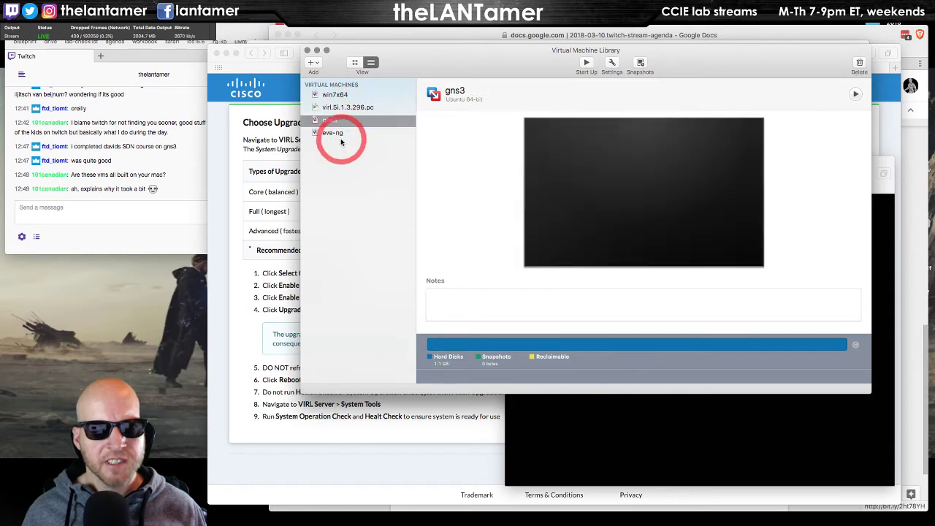
click(332, 132)
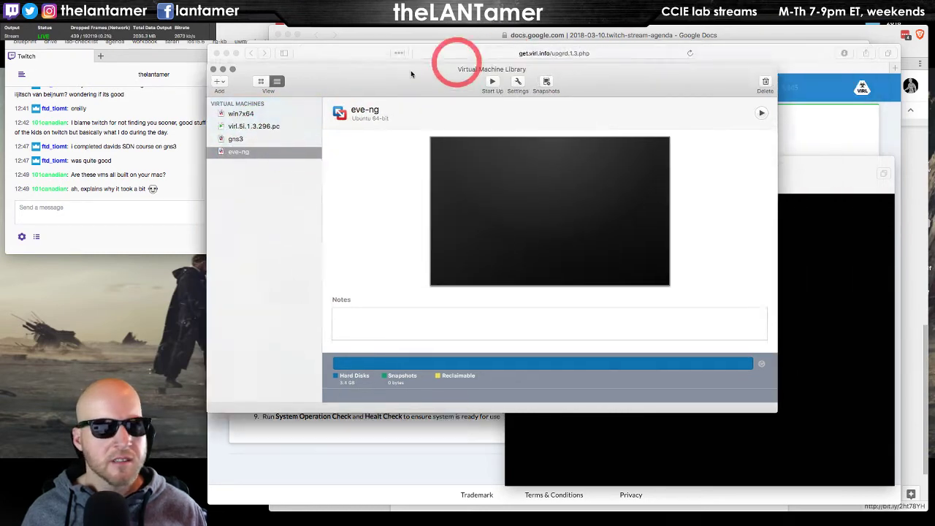
double_click(455, 57)
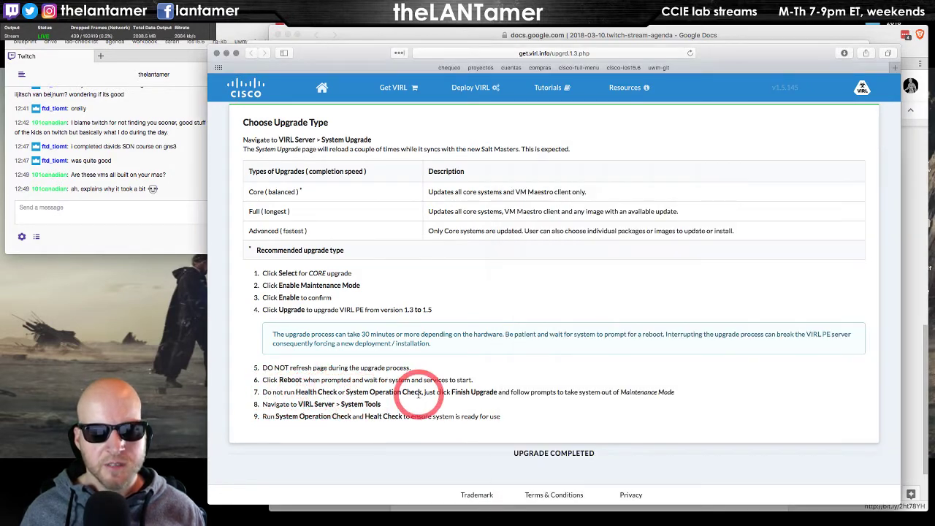
Recheck the guide's Finish Upgrade instruction and glance at the stream agenda document.
click(413, 397)
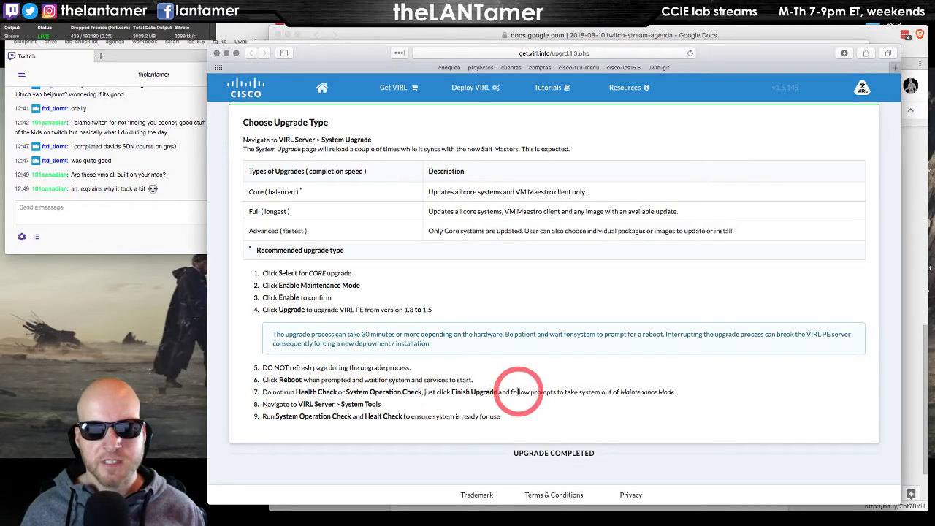
key(super+Tab)
key(super+Tab)
key(super+Tab)
key(super+Tab)
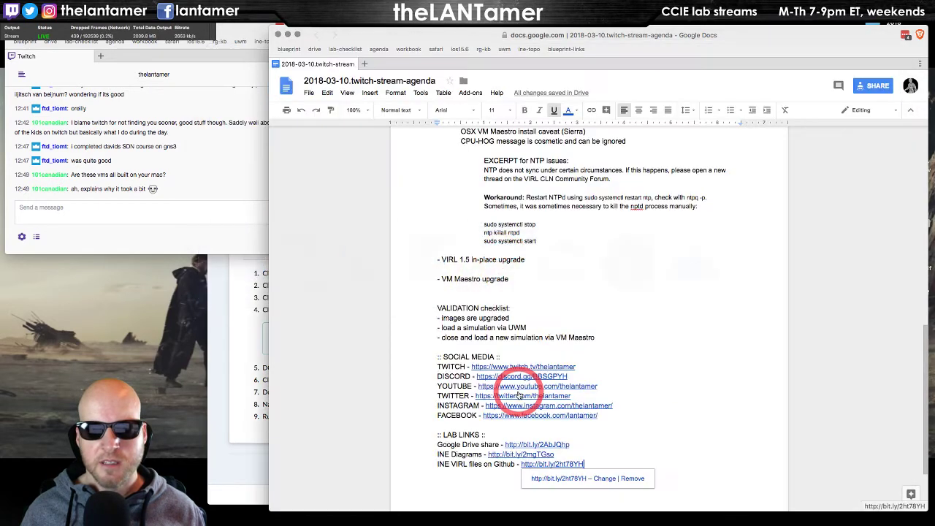
Return to the UWM System Upgrade page in Chrome and examine the options for the Operation Checks stage.
key(super+Tab)
key(super+Tab)
key(super+Tab)
key(super+Tab)
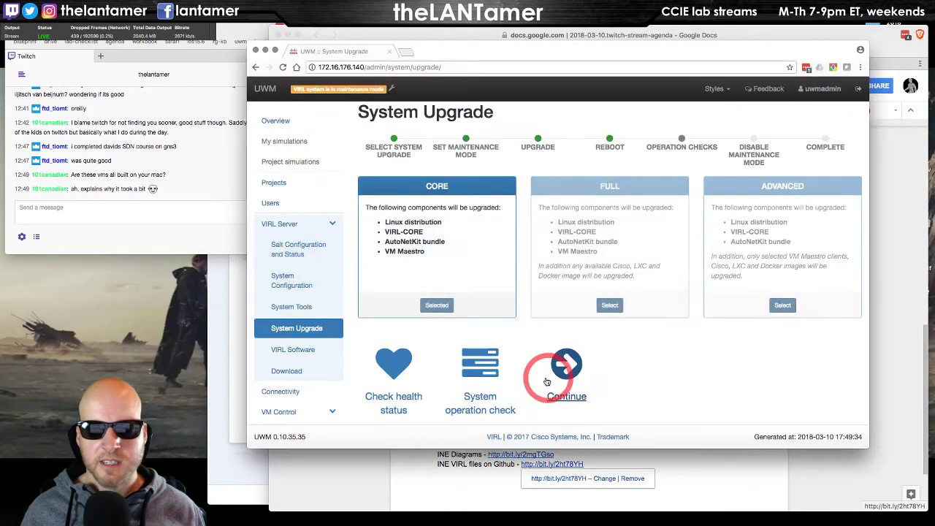
scroll(590, 395, down, 1)
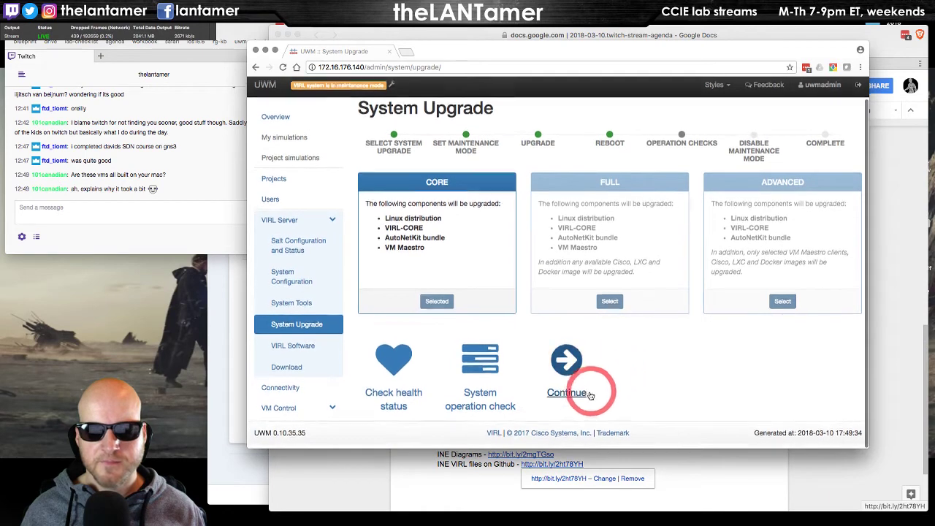
click(590, 394)
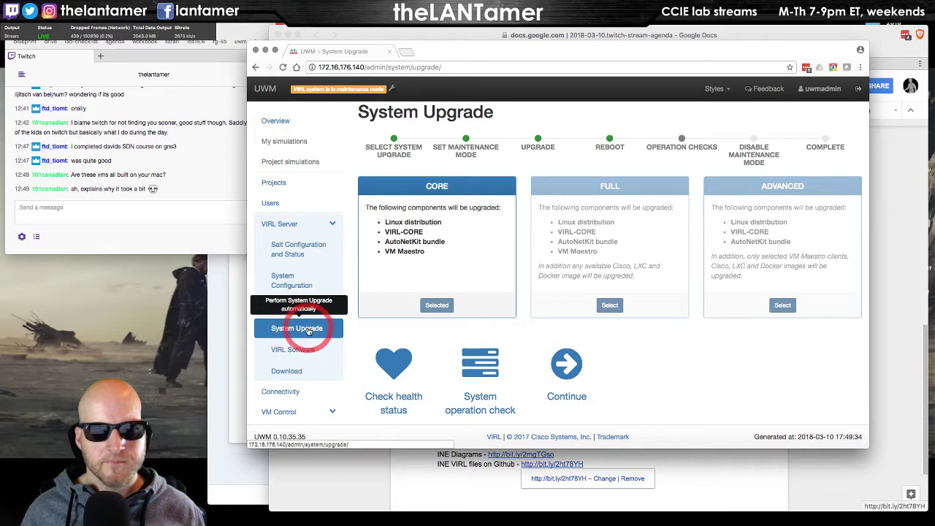
Move the agenda and guide windows out of the way and reposition the UWM window over the desktop.
key(super+grave)
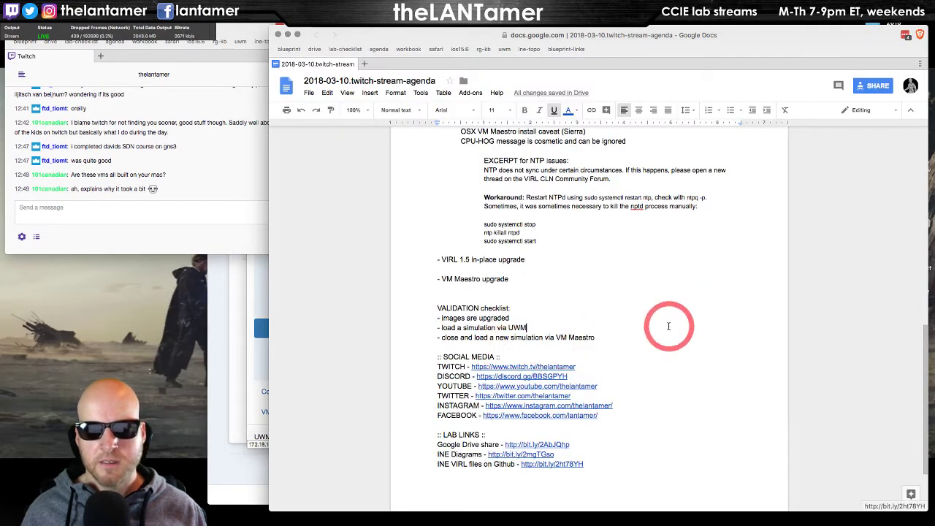
key(super+grave)
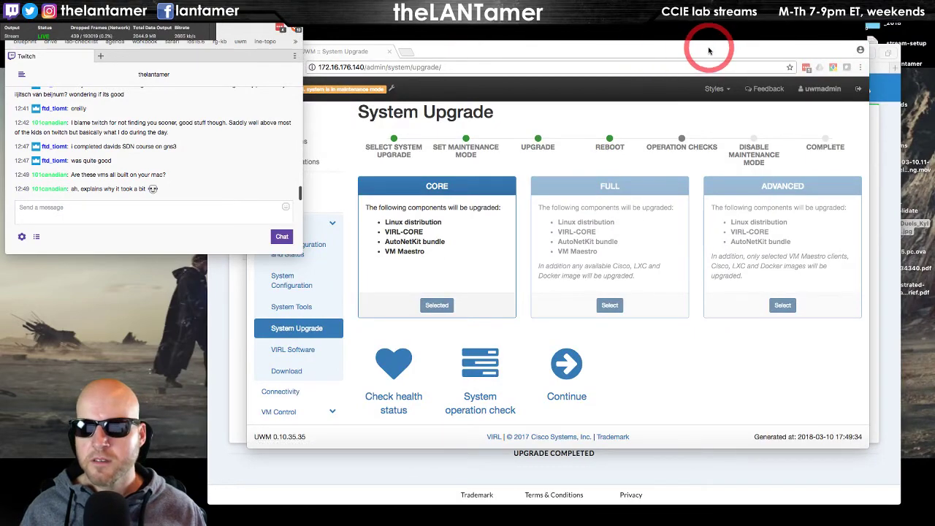
drag(701, 48, 766, 142)
drag(747, 73, 2, 65)
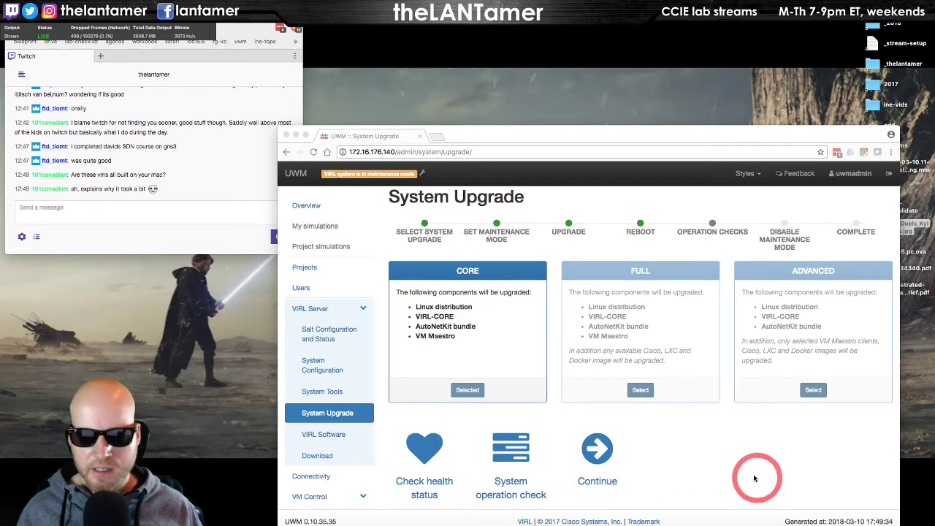
Continue past the operation checks without running them and disable maintenance mode.
click(591, 464)
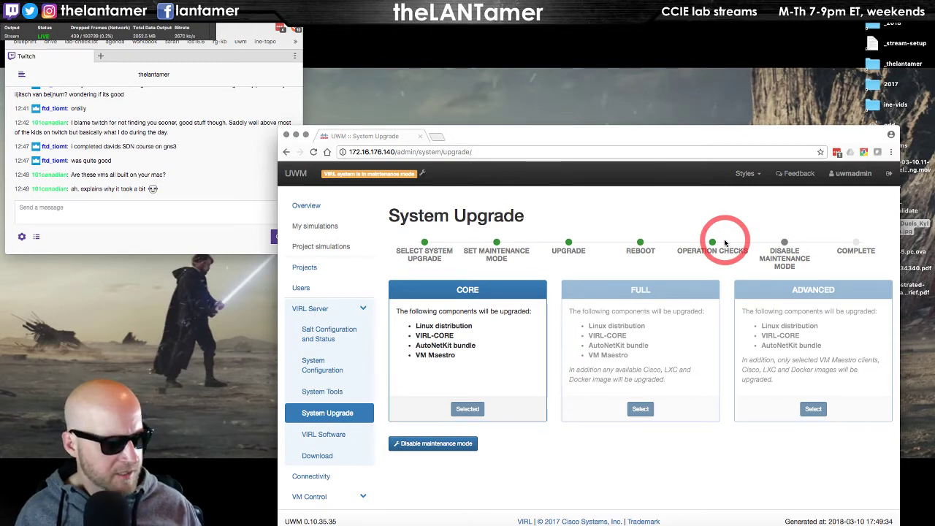
click(440, 446)
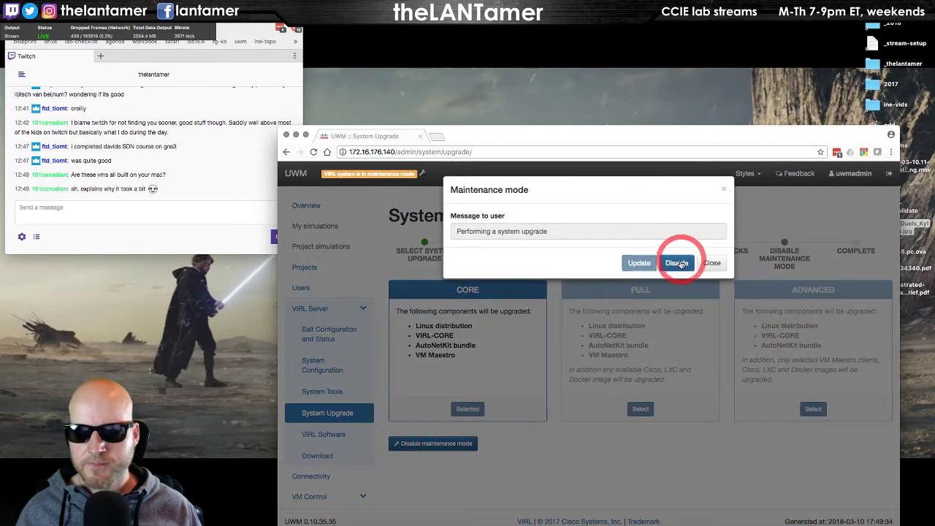
click(677, 263)
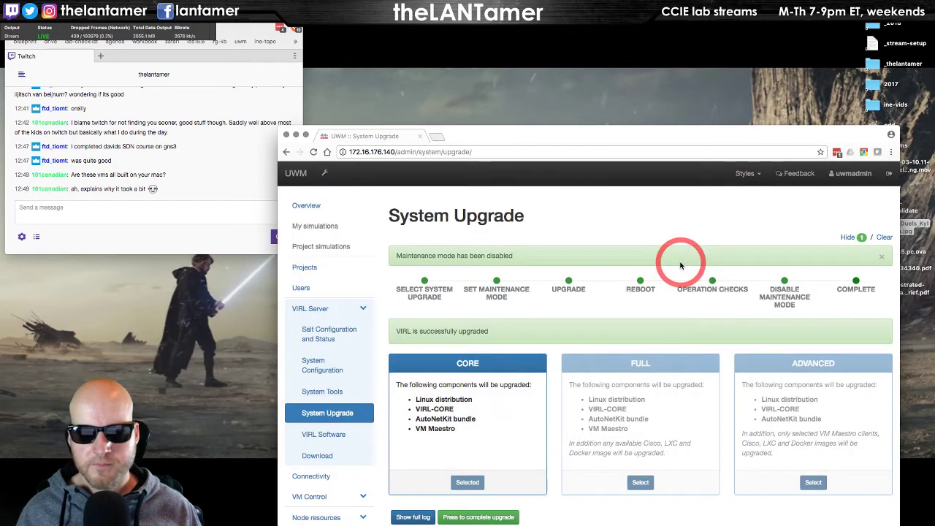
Reposition the UWM window, look through the upgrade's Progress list and collapse that section.
drag(672, 138, 662, 74)
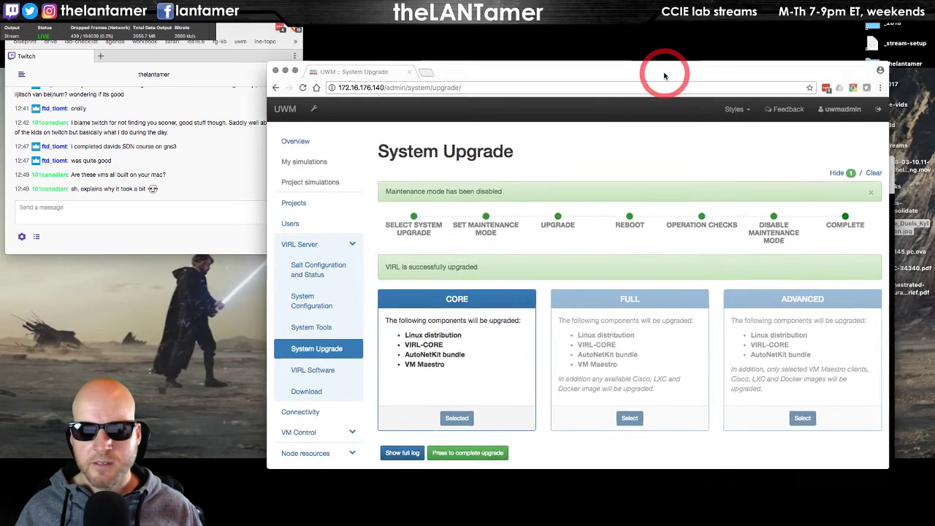
scroll(643, 328, down, 5)
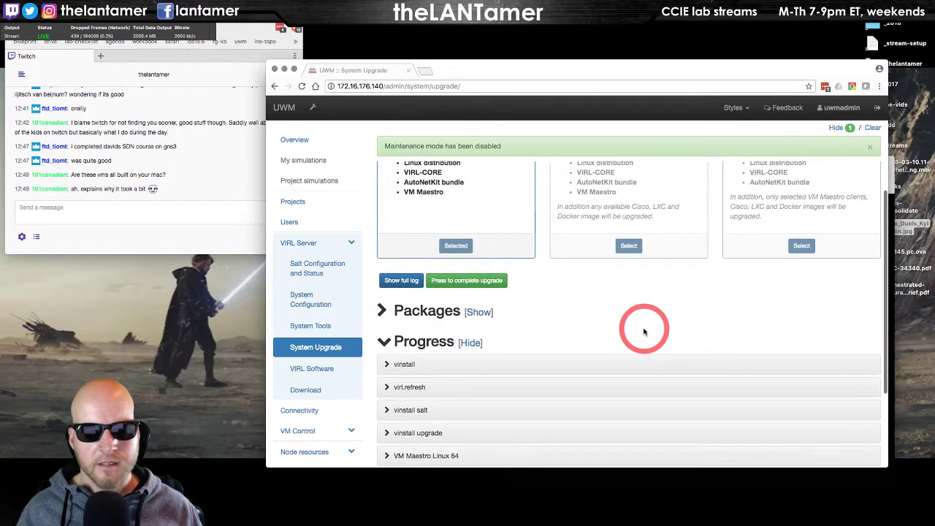
scroll(642, 328, down, 3)
scroll(628, 325, up, 3)
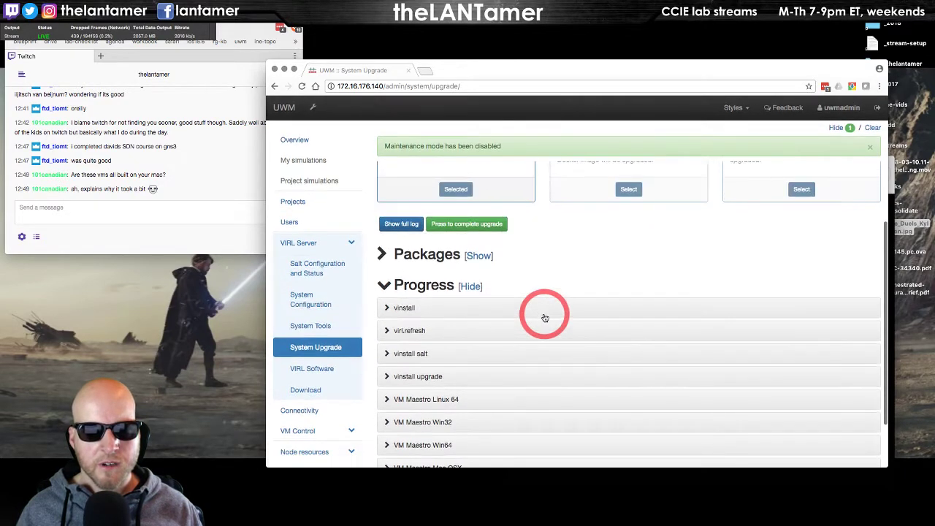
click(382, 286)
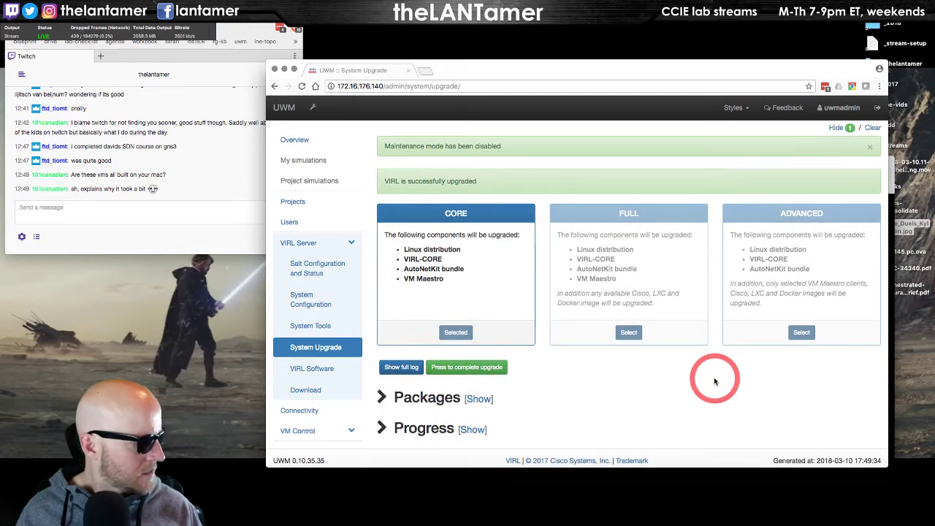
Complete the upgrade and look over the refreshed System Upgrade page with its component versions.
click(464, 364)
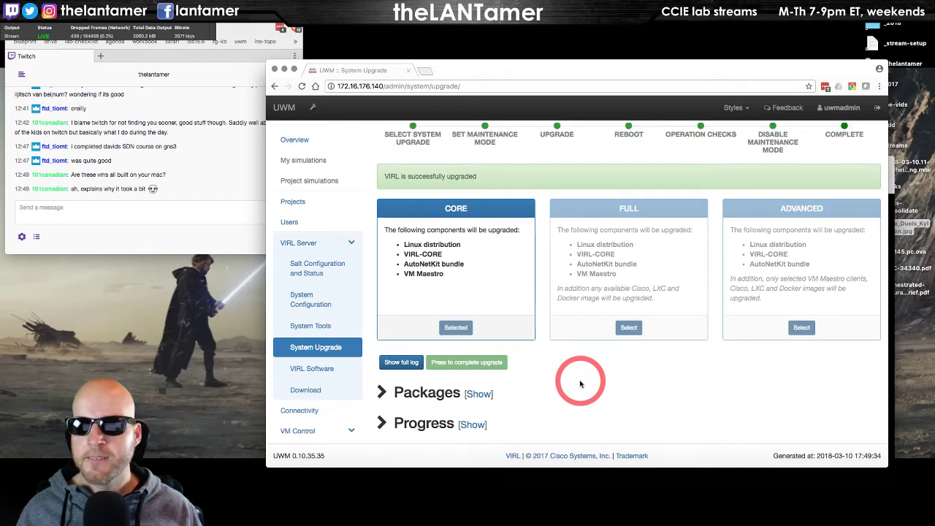
scroll(650, 380, up, 2)
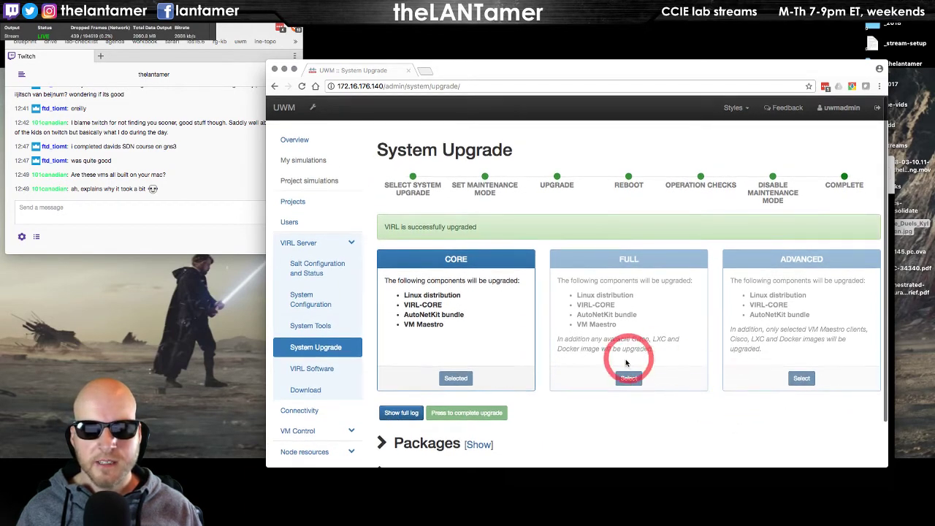
scroll(626, 361, down, 2)
scroll(605, 344, up, 2)
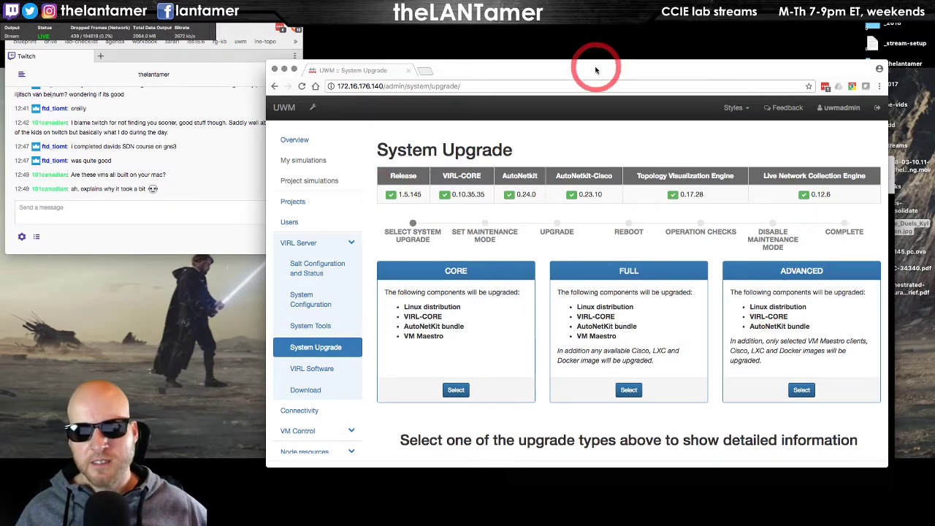
Reposition the UWM window and bring the VIRL upgrade guide forward to read its remaining post-upgrade instructions.
drag(599, 69, 632, 37)
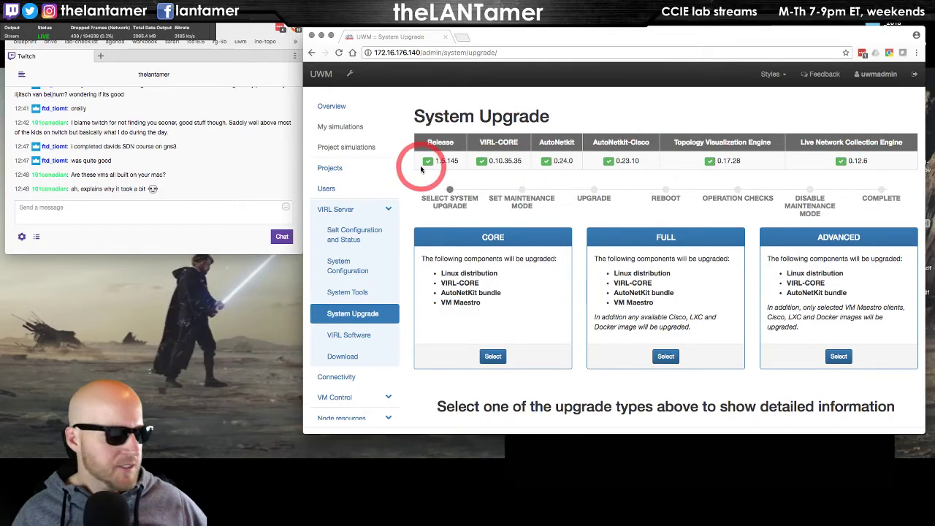
key(super+Tab)
drag(577, 54, 623, 60)
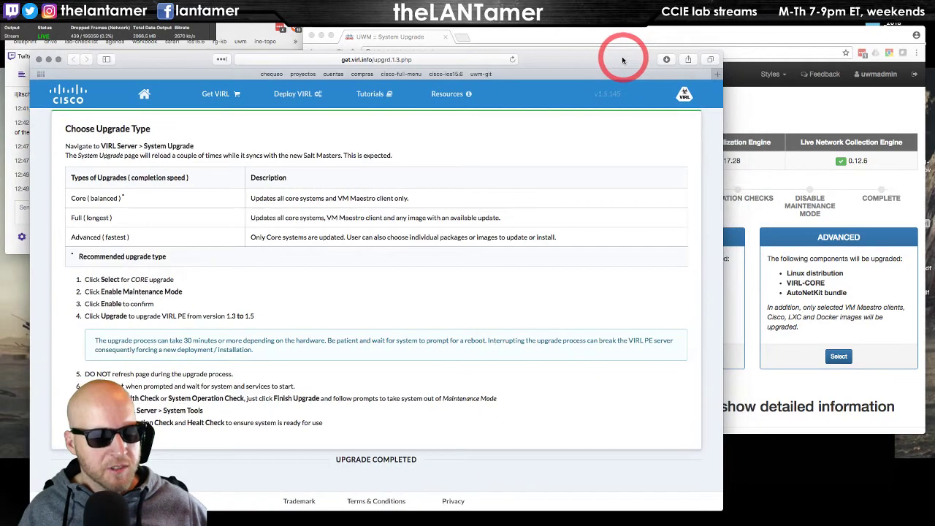
Return to UWM, open the System operation check from System Tools, start the tests and look over their progress and summary.
click(728, 42)
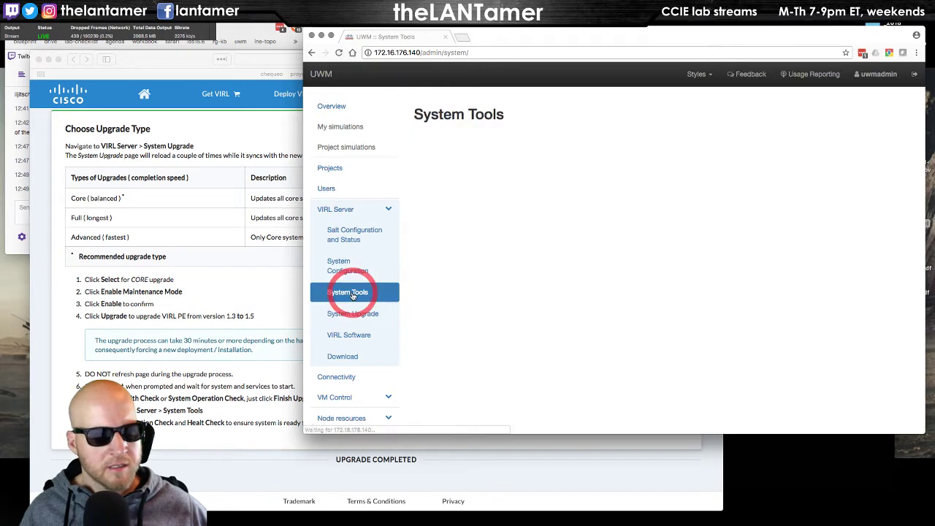
click(489, 292)
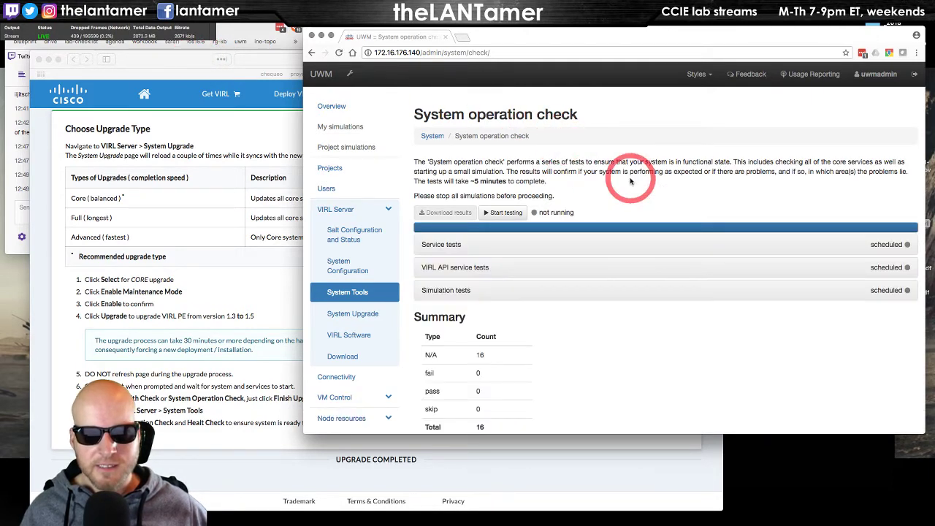
scroll(646, 190, down, 2)
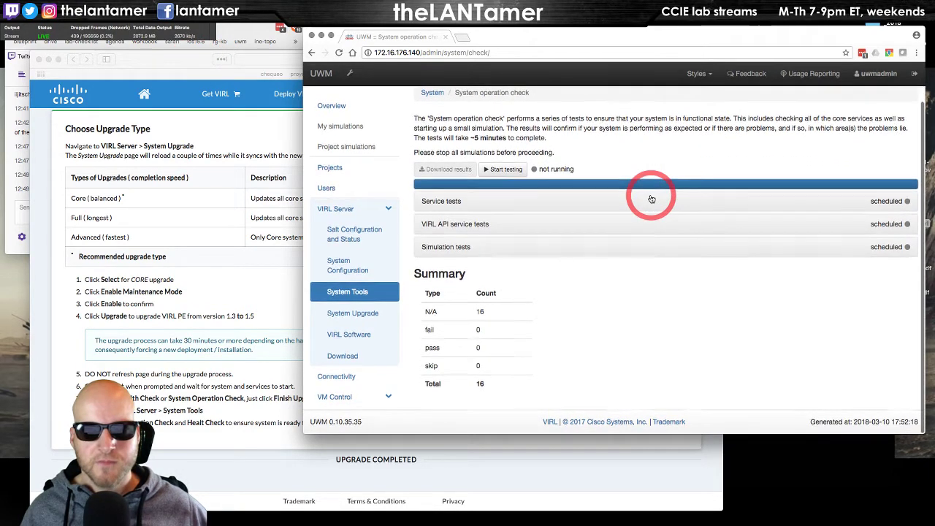
click(506, 171)
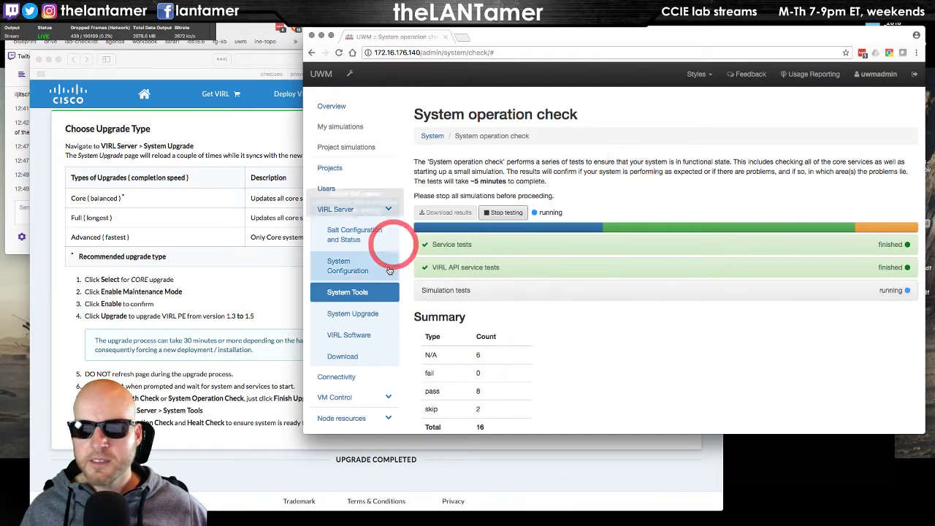
scroll(692, 314, down, 2)
scroll(693, 314, up, 2)
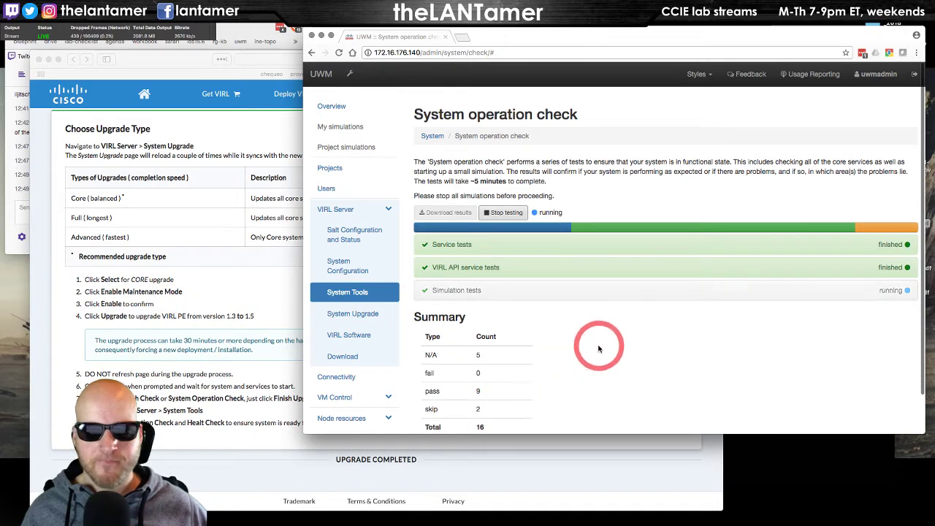
scroll(595, 285, down, 2)
scroll(598, 344, up, 2)
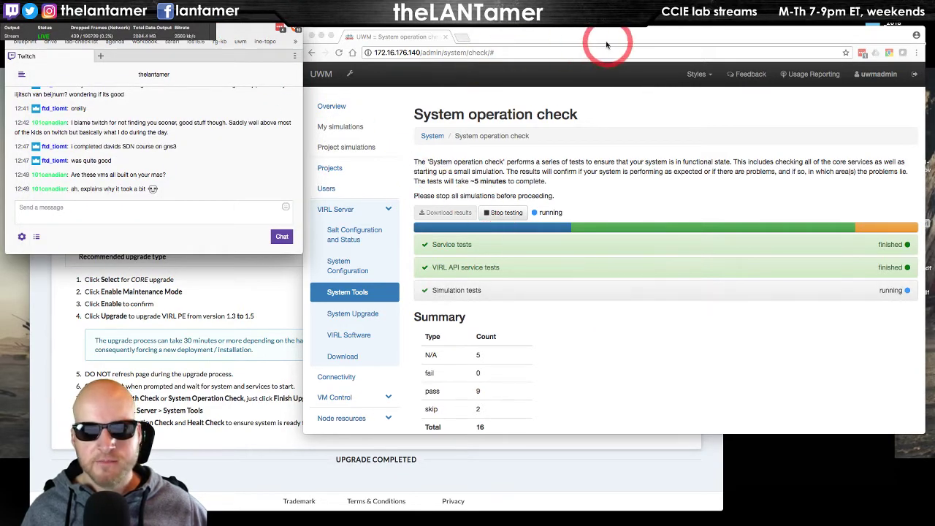
drag(578, 42, 585, 41)
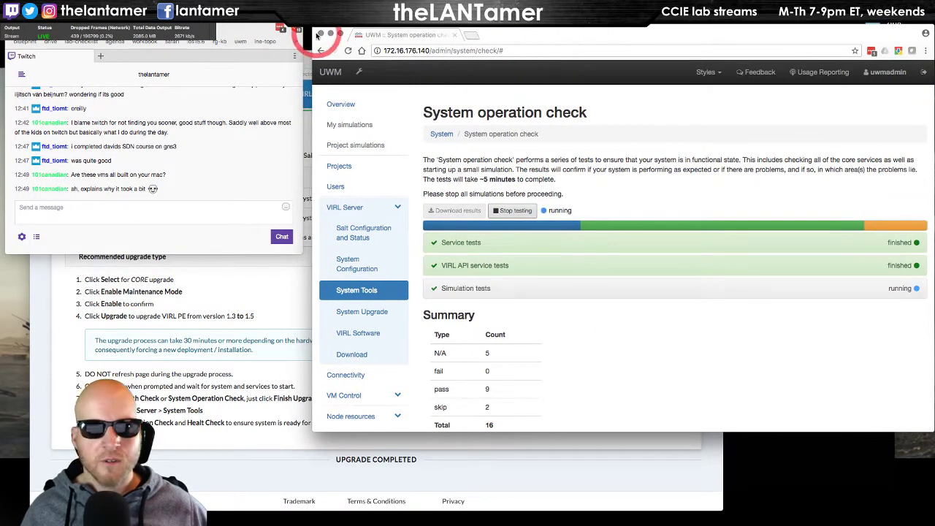
mouse_move(314, 33)
mouse_down()
mouse_move(372, 29)
mouse_move(323, 28)
mouse_up()
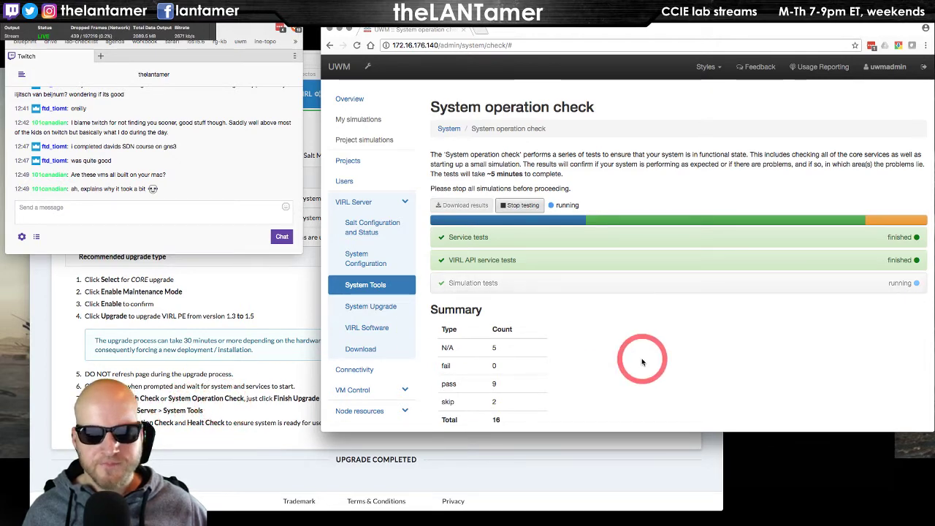
scroll(642, 361, down, 1)
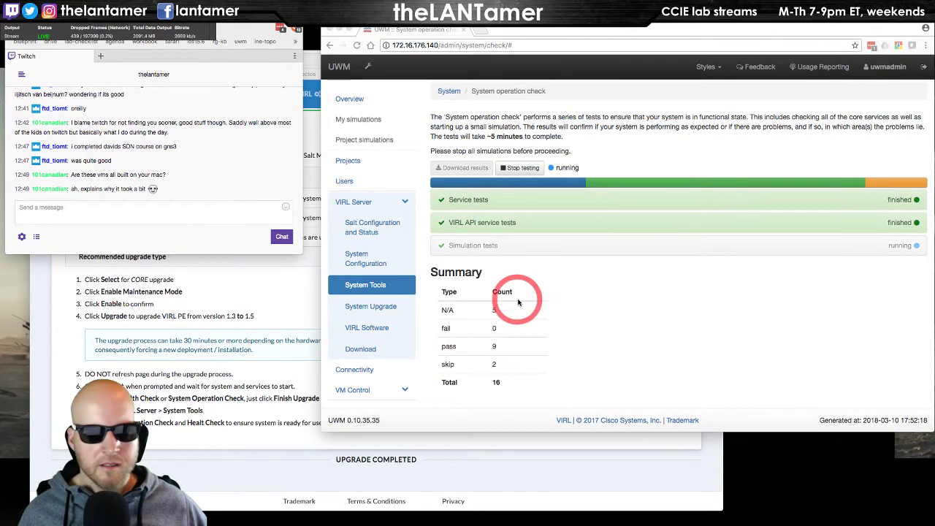
scroll(634, 356, up, 1)
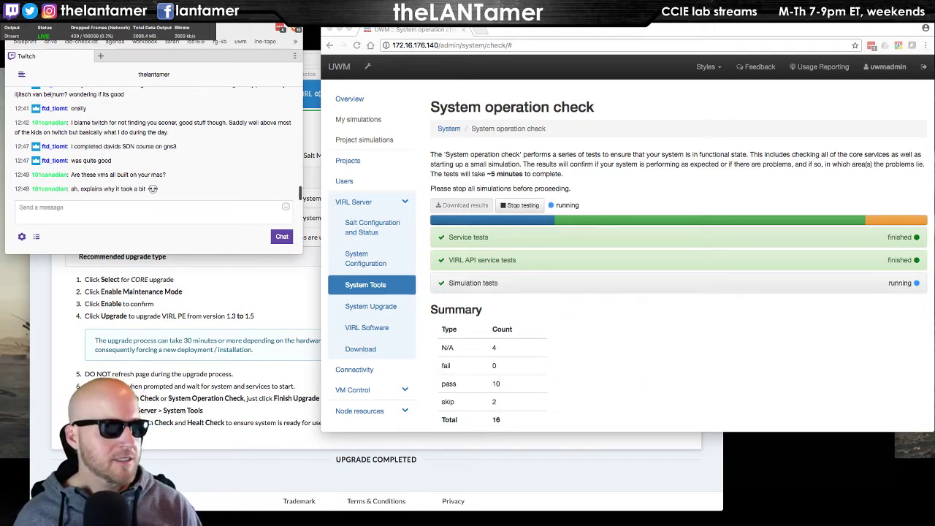
key(super+Tab)
key(super+Tab)
key(super+Tab)
key(super+Tab)
key(super+Tab)
key(super+Tab)
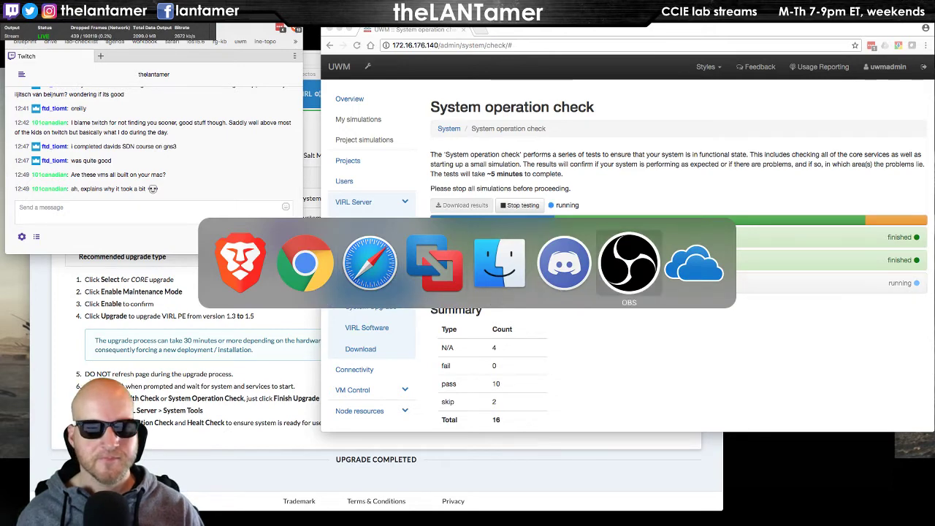
key(super+Tab)
key(super+Tab)
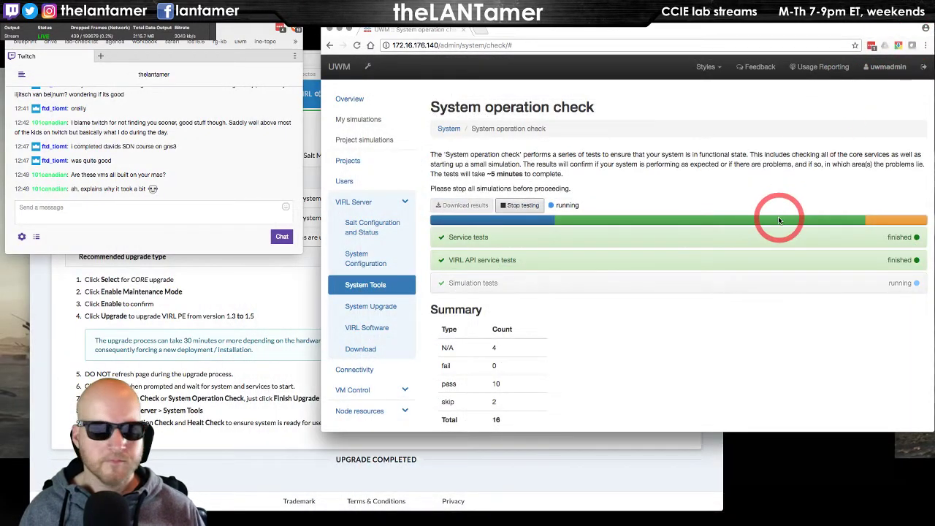
Switch to the YouTube Video Manager and look through the uploaded videos matching "virl".
key(super+Tab)
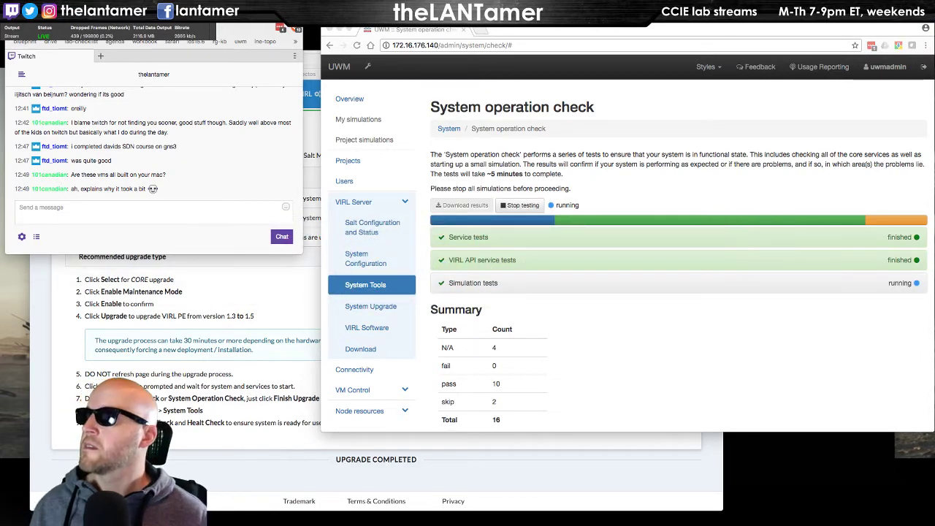
click(918, 76)
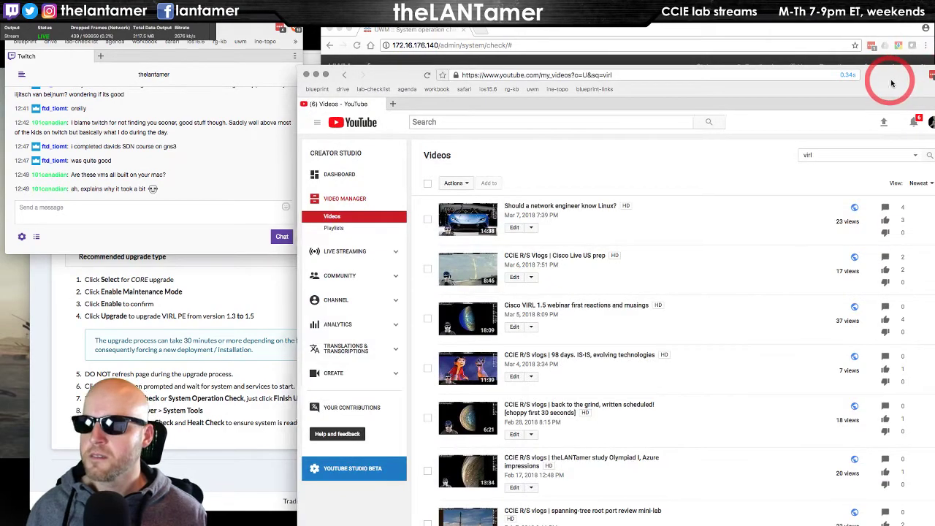
drag(912, 86, 923, 104)
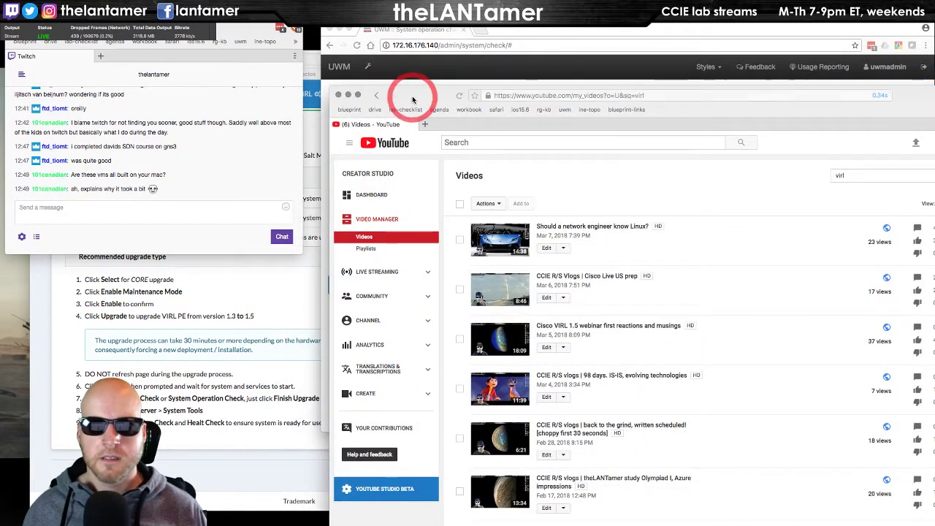
drag(418, 94, 430, 89)
scroll(726, 313, down, 3)
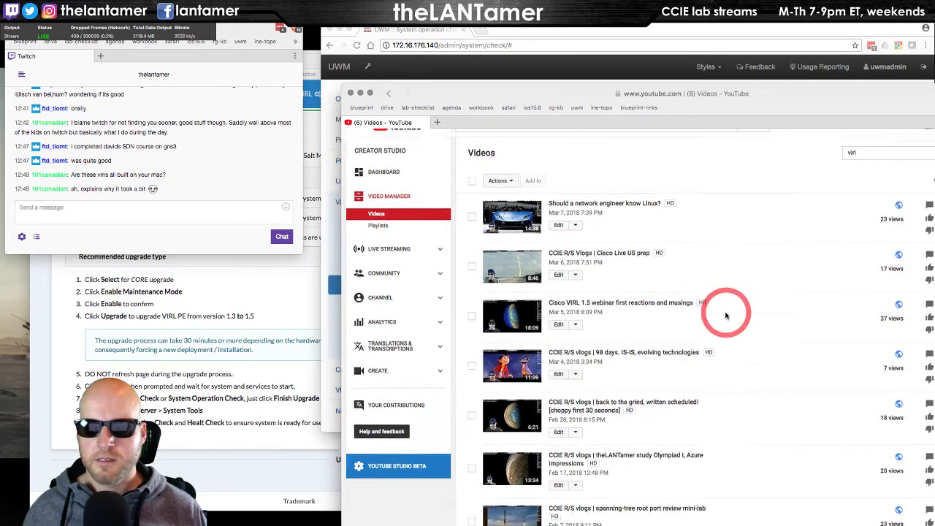
scroll(726, 313, down, 4)
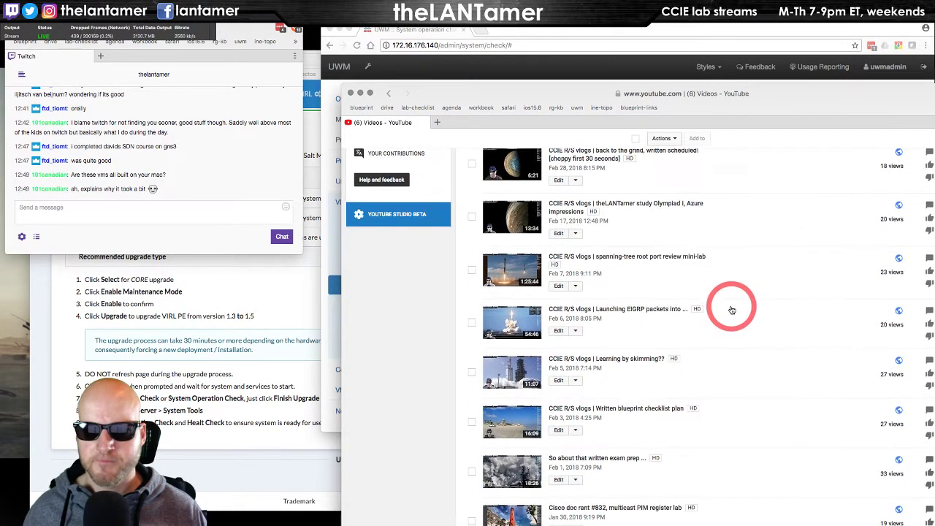
scroll(731, 309, down, 3)
scroll(731, 310, down, 12)
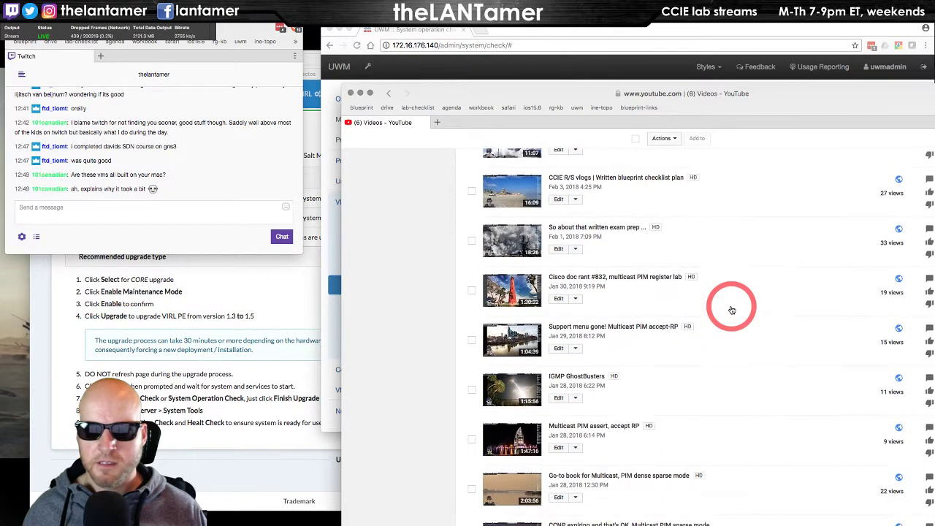
scroll(731, 310, up, 20)
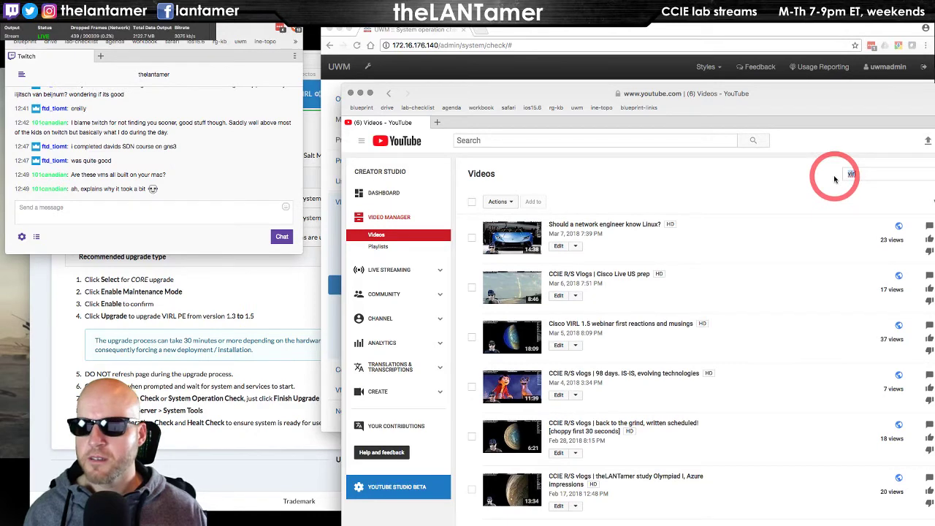
Search the uploaded videos for "1.3", look through the VIRL 1.3 upgrade streams, and minimize the YouTube window.
key(Return)
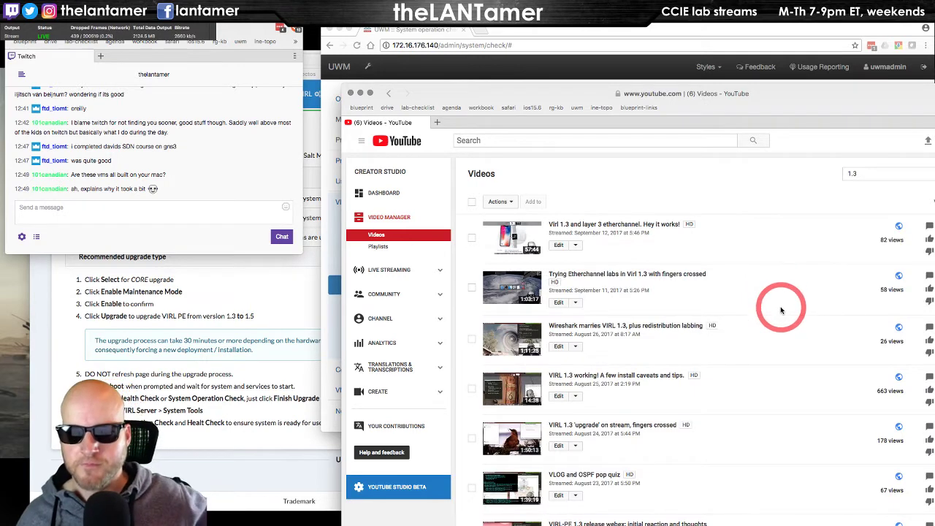
scroll(780, 310, down, 3)
scroll(741, 262, up, 2)
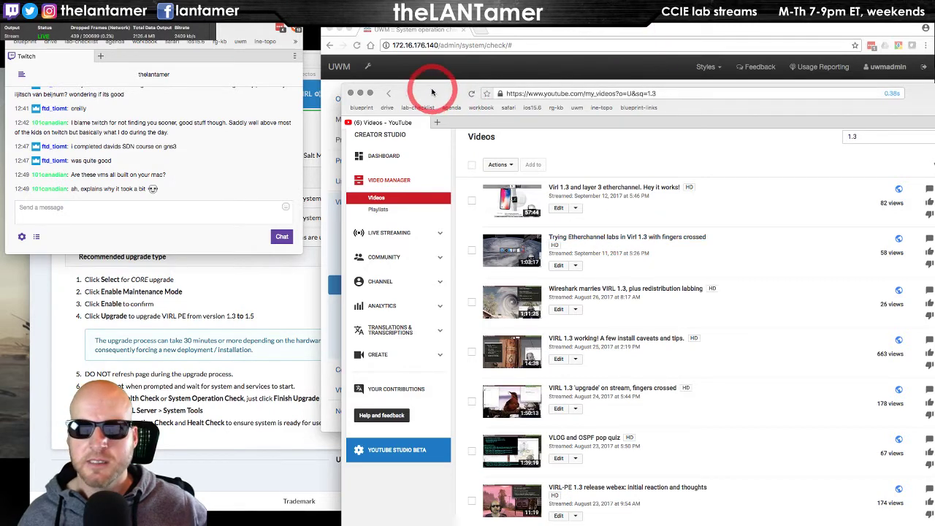
drag(436, 93, 515, 92)
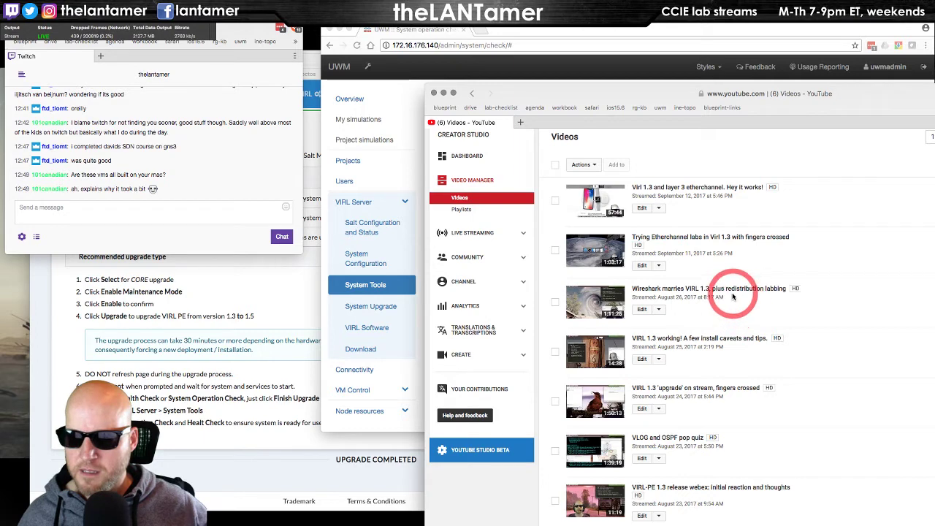
scroll(771, 330, down, 3)
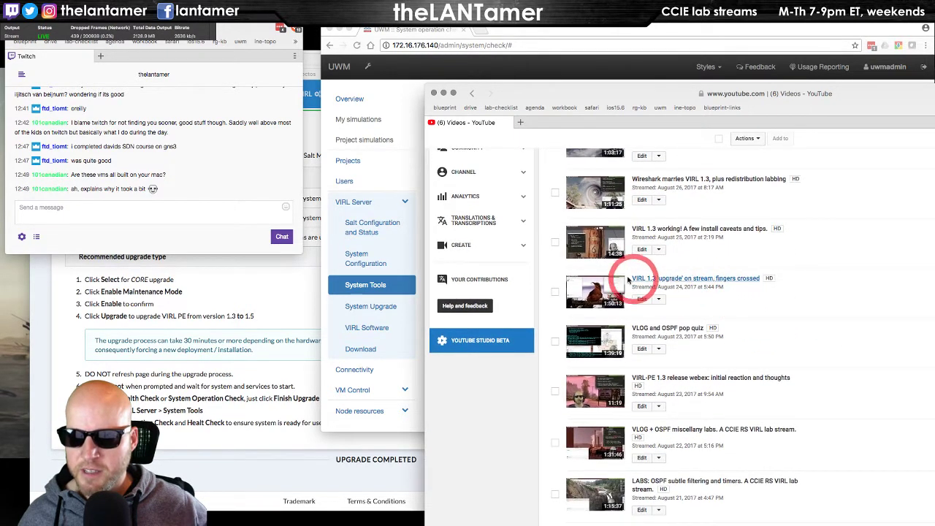
mouse_move(676, 284)
mouse_down()
mouse_move(755, 282)
mouse_move(663, 285)
mouse_up()
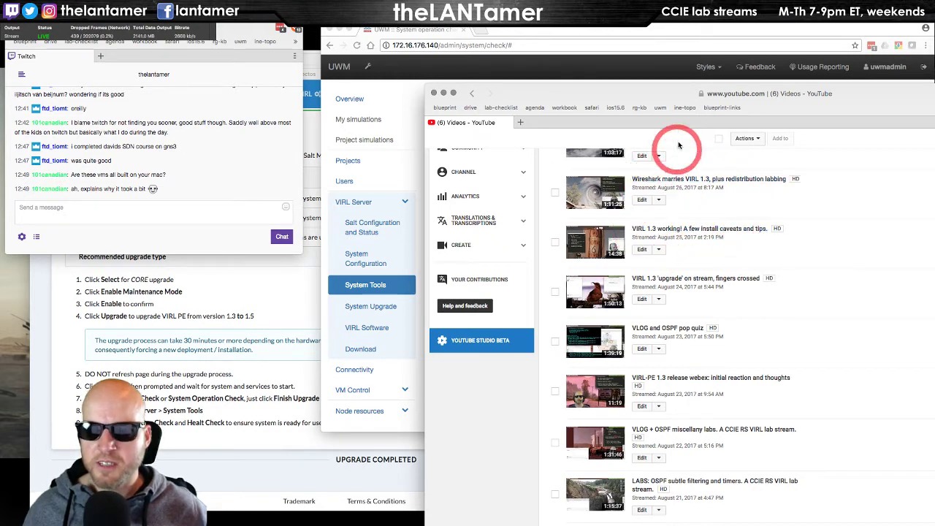
double_click(541, 92)
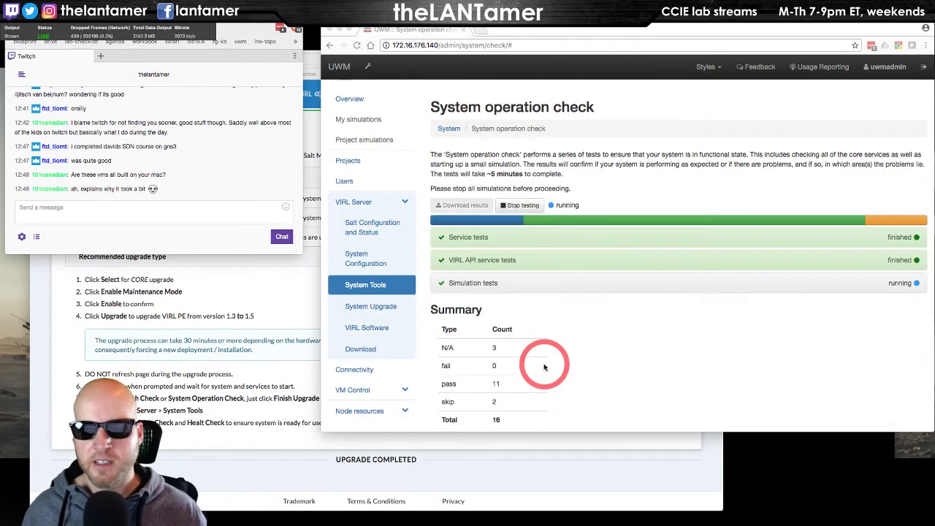
Switch to the Cisco VIRL 1.3 upgrade guide and reread the instructions for completing the upgrade.
scroll(643, 365, down, 1)
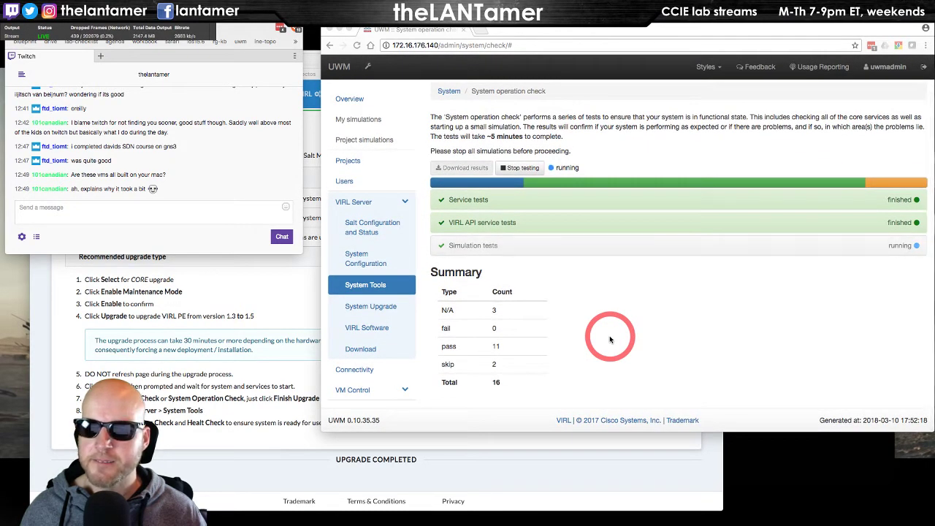
click(242, 415)
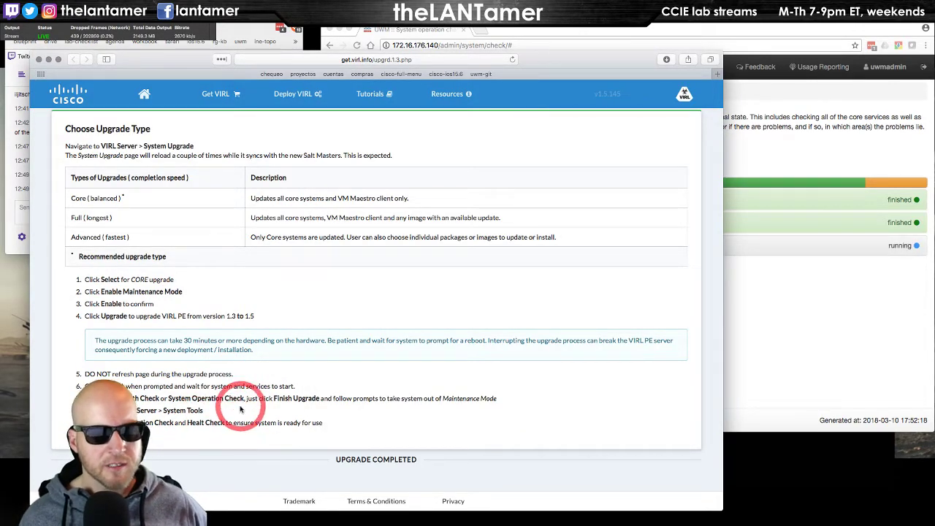
scroll(383, 383, up, 10)
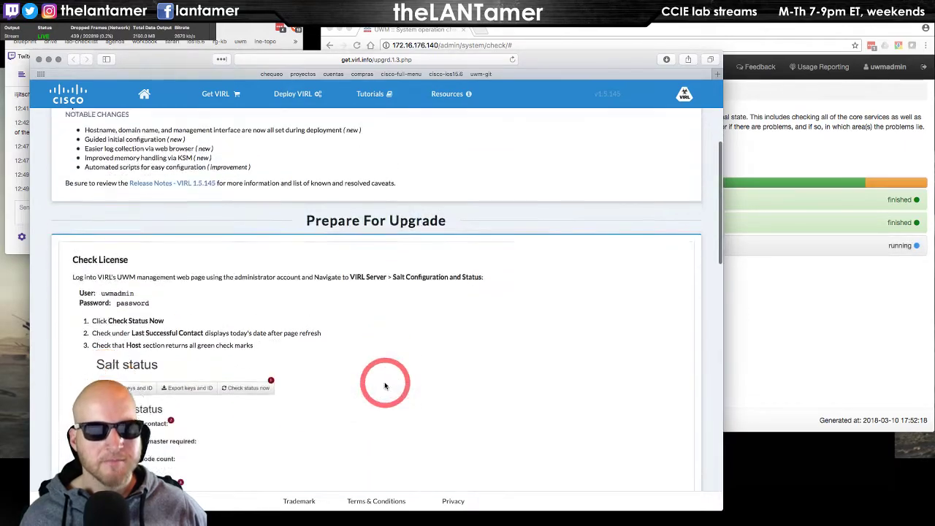
scroll(394, 379, down, 10)
mouse_move(607, 68)
mouse_down()
mouse_move(639, 59)
mouse_move(633, 76)
mouse_move(615, 73)
mouse_move(719, 75)
mouse_move(611, 73)
mouse_up()
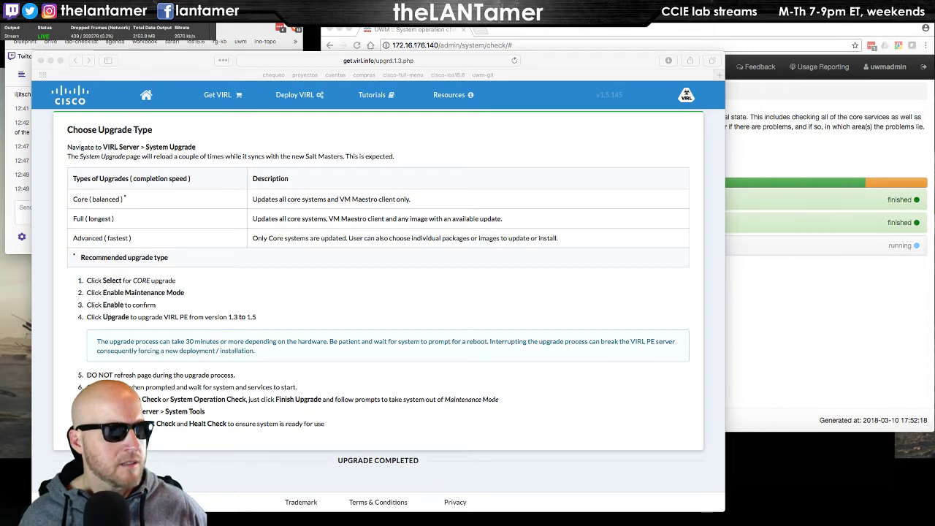
Return to the UWM System operation check and review its test results and summary.
click(858, 151)
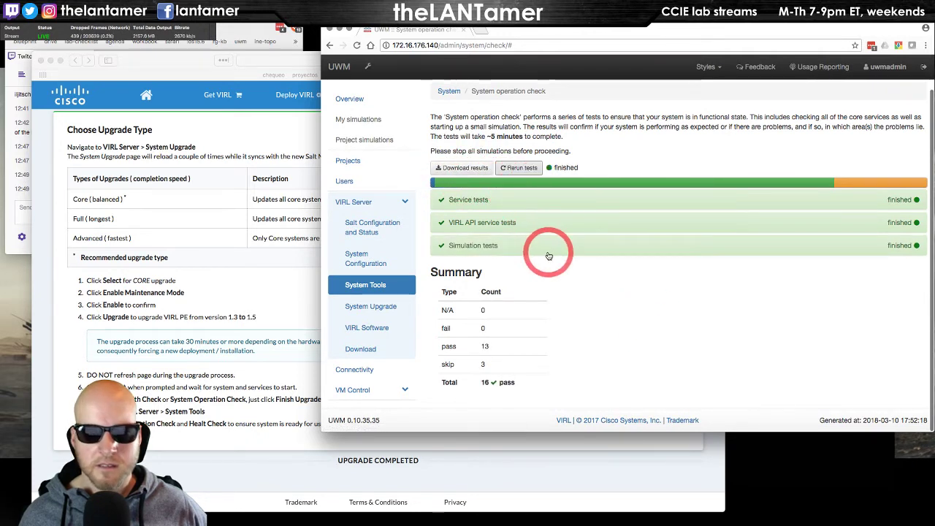
click(264, 27)
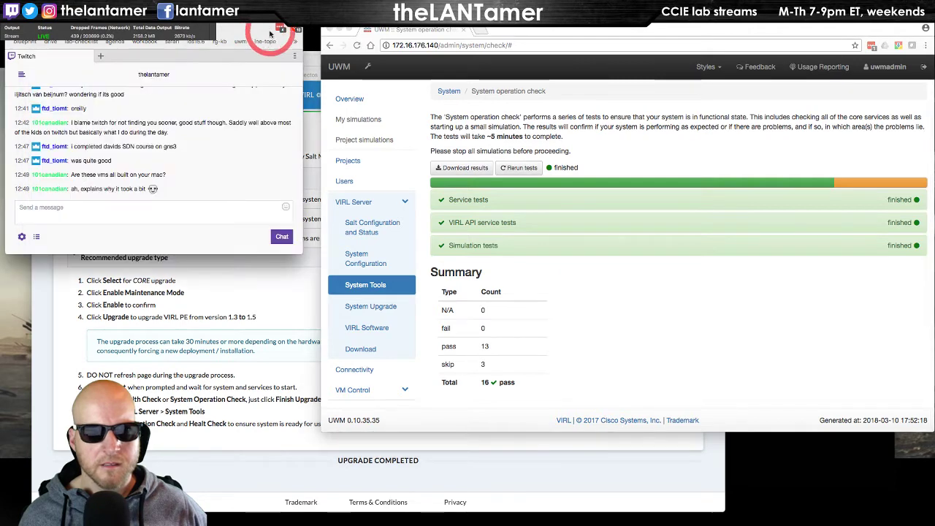
click(656, 371)
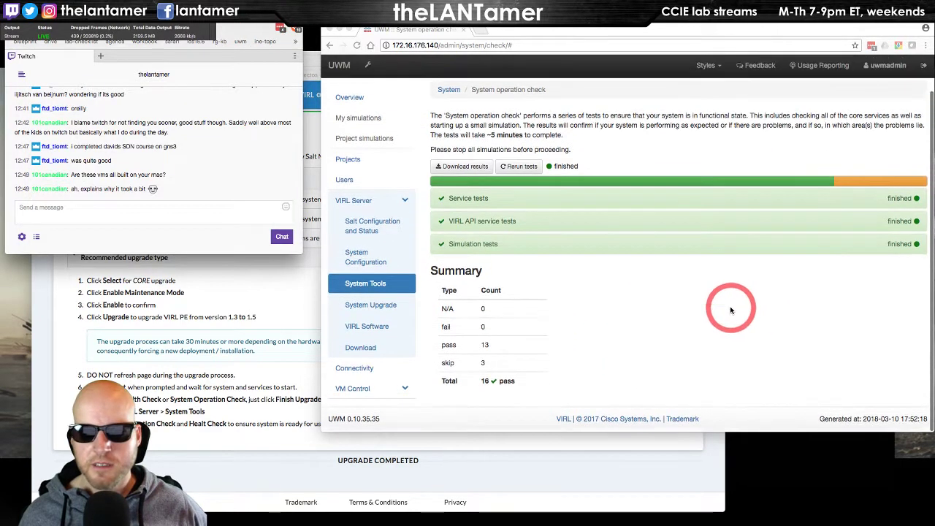
scroll(701, 310, up, 2)
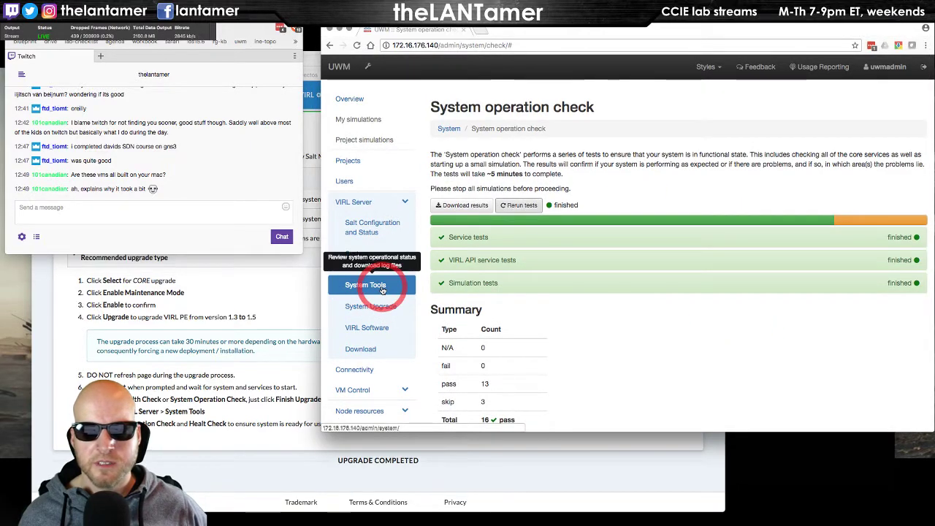
Run the health status check on the VIRL server.
click(380, 287)
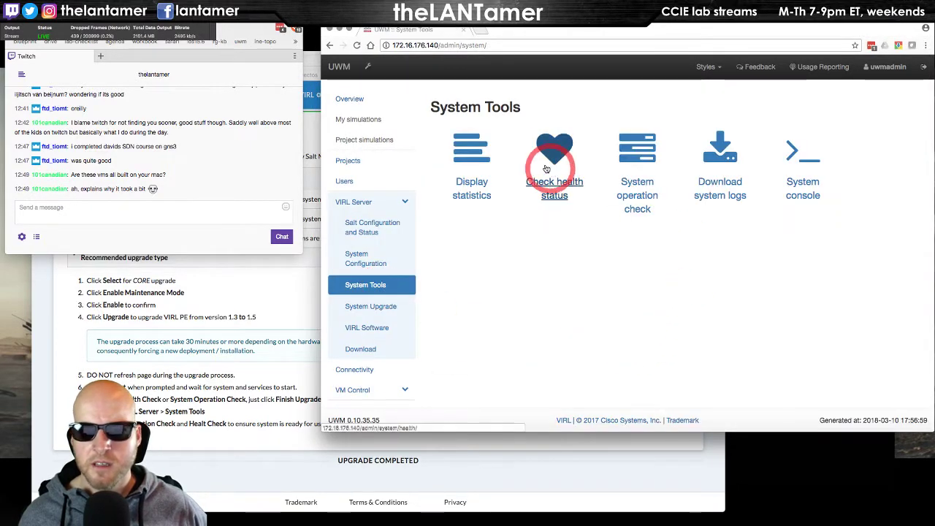
click(546, 169)
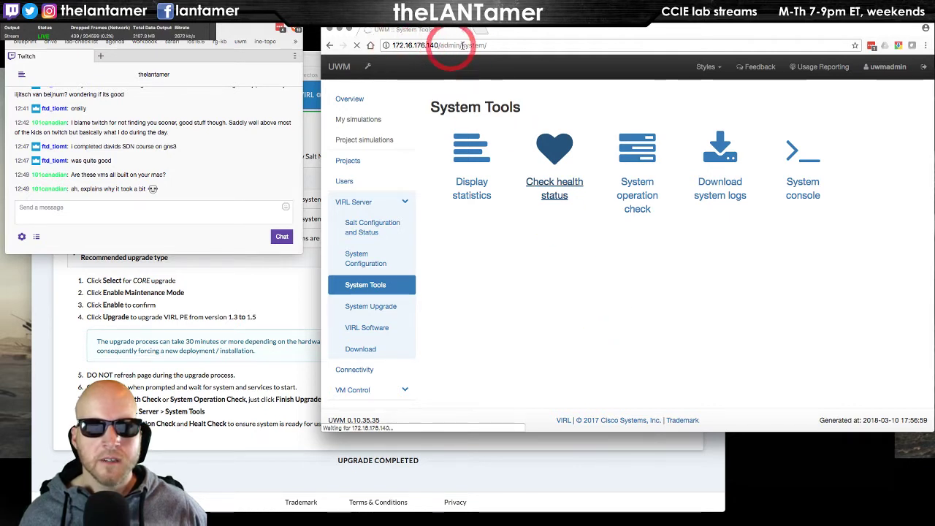
drag(553, 32, 585, 42)
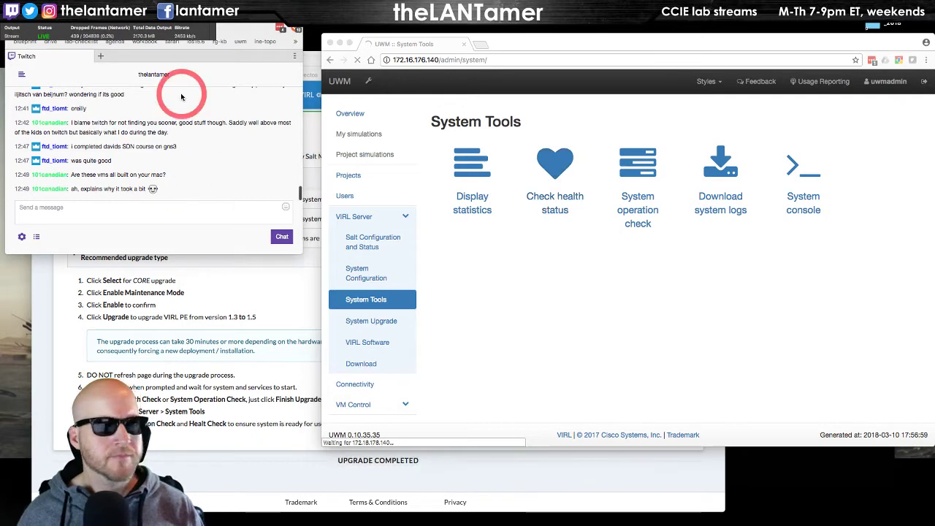
mouse_move(3, 161)
mouse_down()
mouse_move(470, 162)
mouse_move(748, 146)
mouse_move(828, 313)
mouse_move(766, 403)
mouse_move(541, 121)
mouse_move(0, 122)
mouse_up()
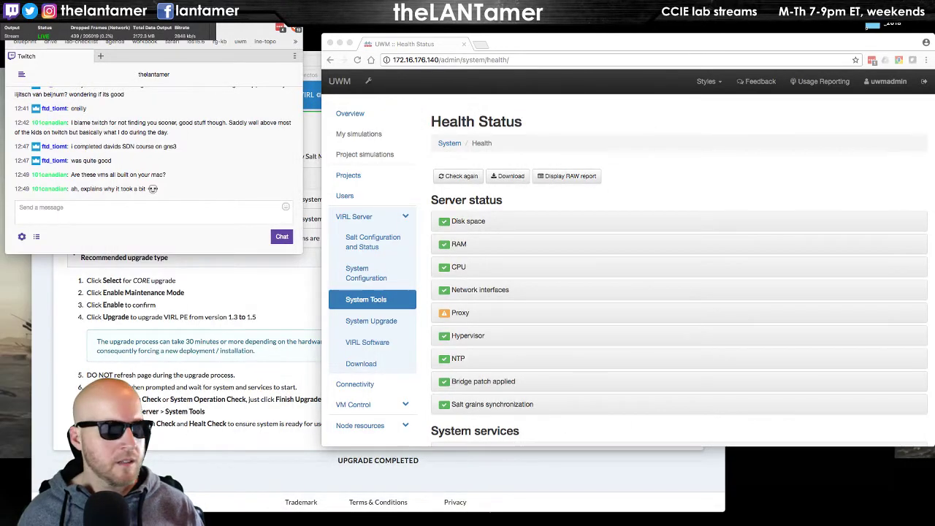
Review the server status and system services in the health report, and expand the details of the Proxy entry.
click(555, 294)
scroll(555, 293, down, 5)
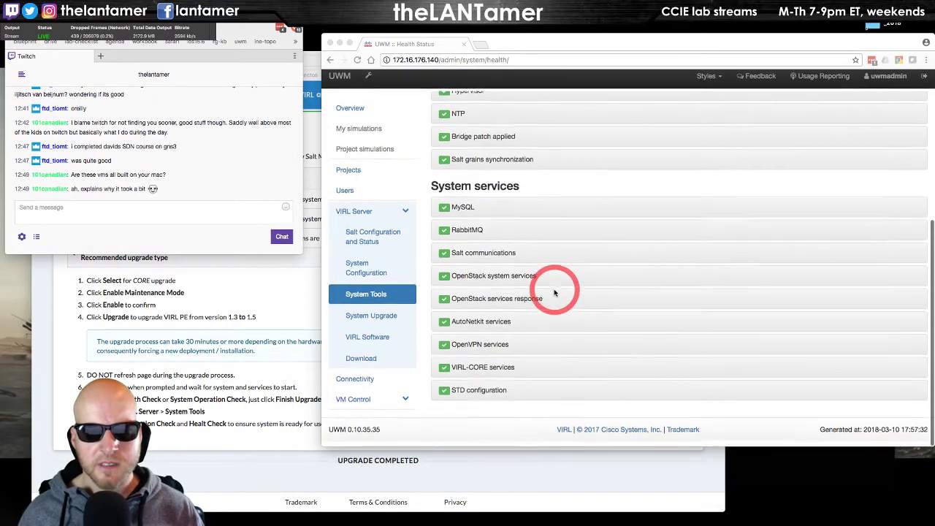
scroll(562, 281, up, 5)
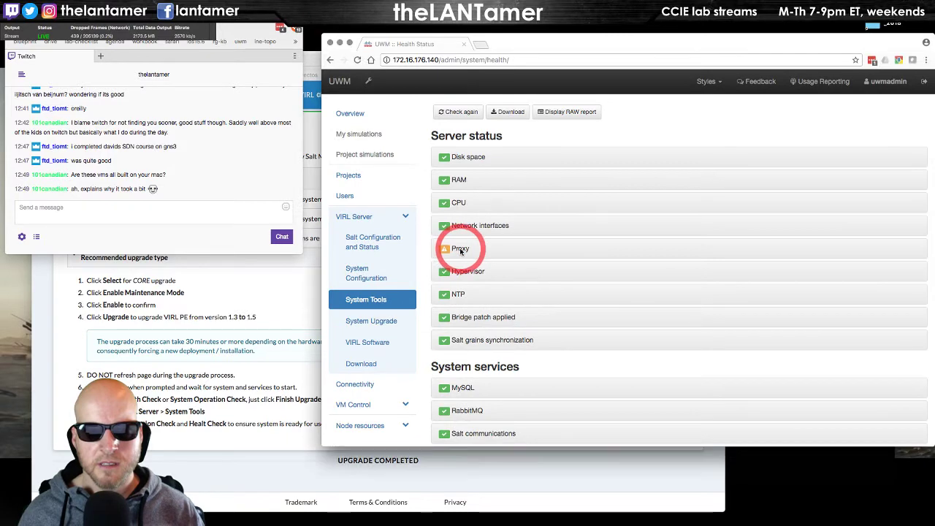
click(460, 249)
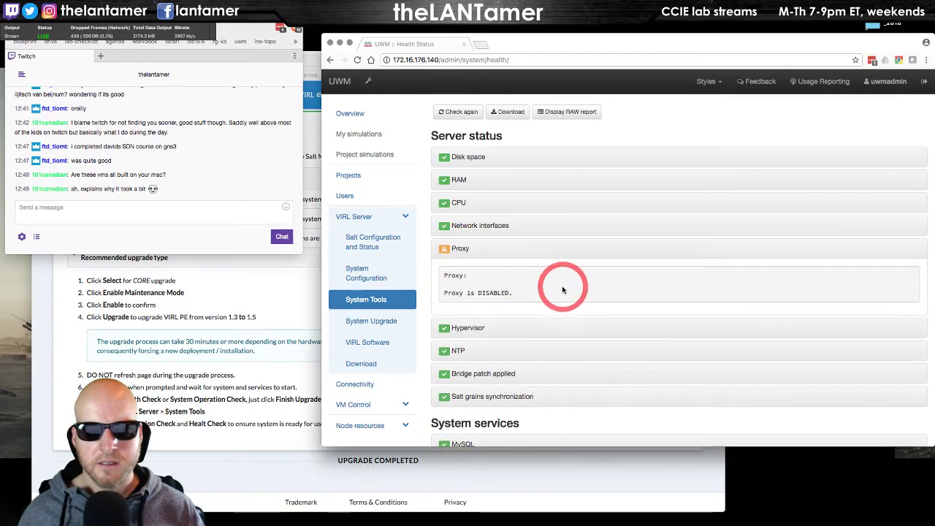
Look through the rest of the Health Status report, from the server status down to the STD configuration entry.
scroll(563, 290, down, 5)
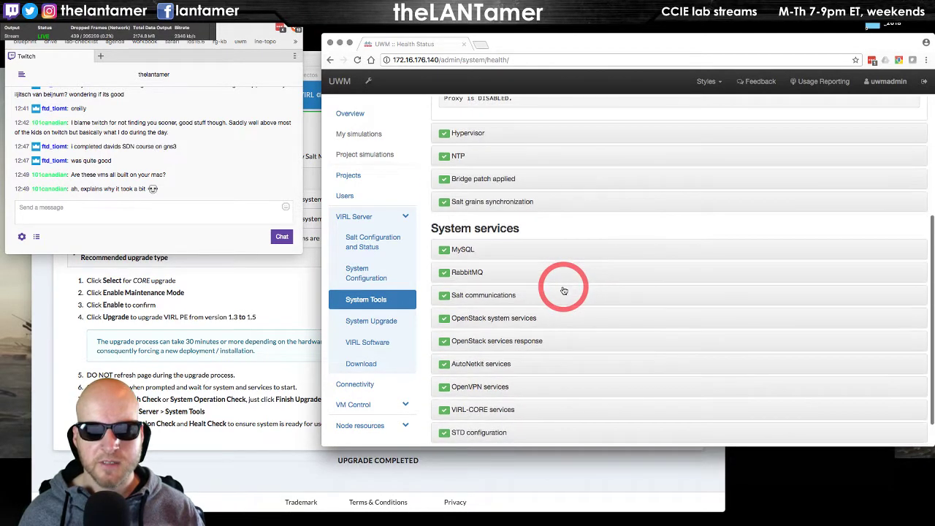
scroll(563, 290, up, 5)
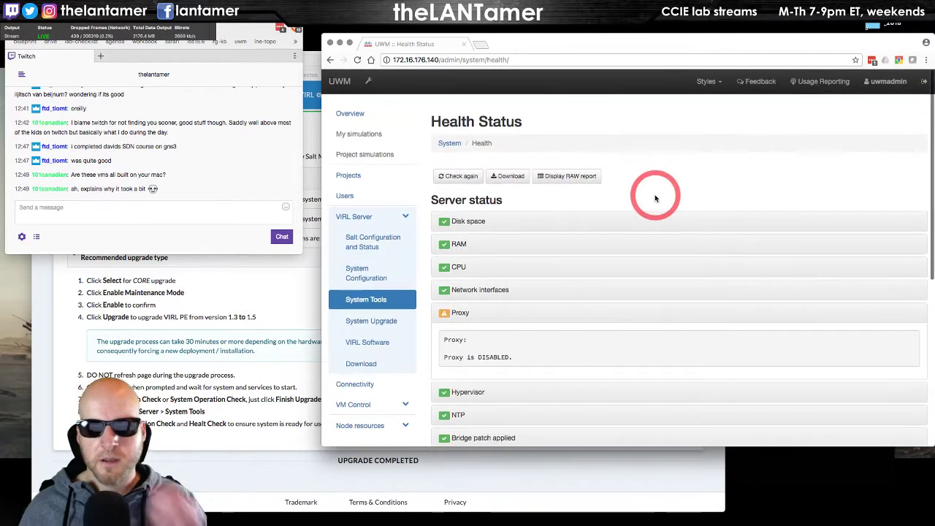
scroll(639, 272, down, 5)
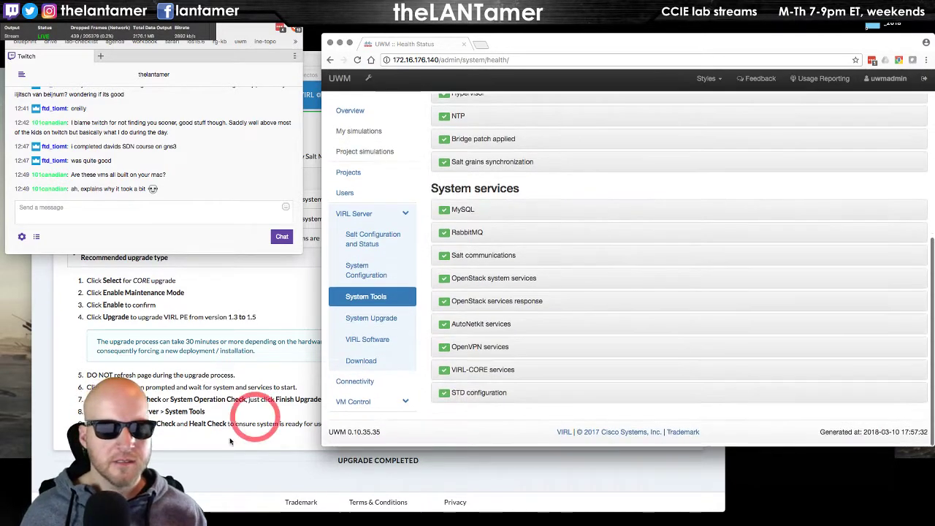
Switch to the Cisco VIRL upgrade guide, skim its prerequisites and upgrade instructions, and hide the guide's browser.
click(201, 442)
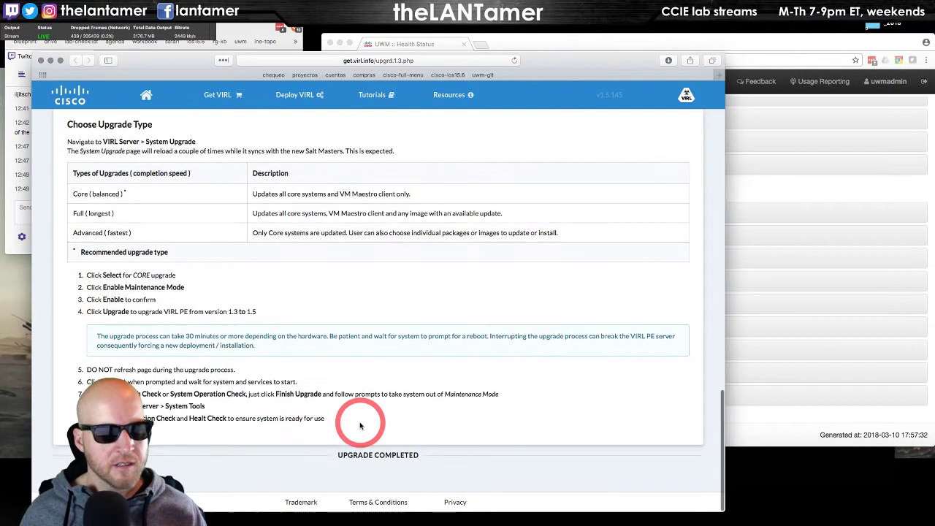
scroll(359, 422, up, 10)
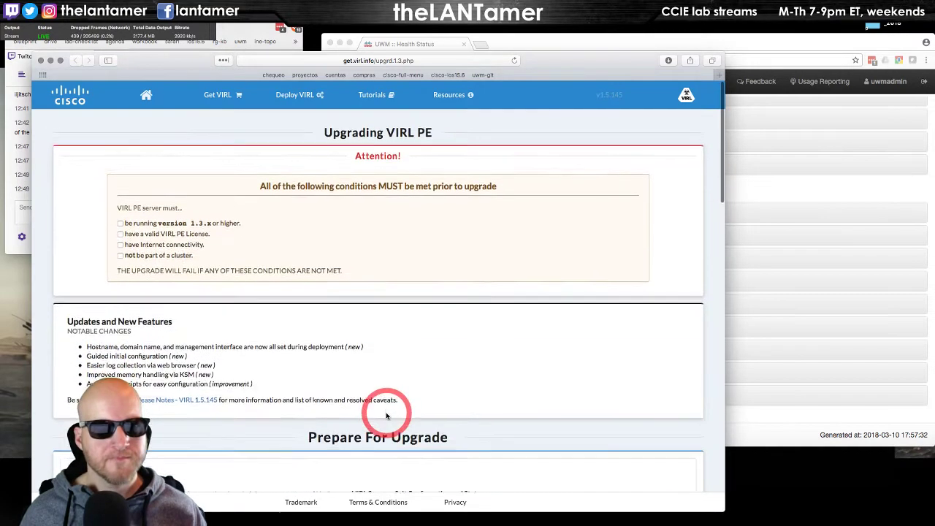
scroll(386, 411, down, 10)
scroll(384, 417, up, 8)
key(super+h)
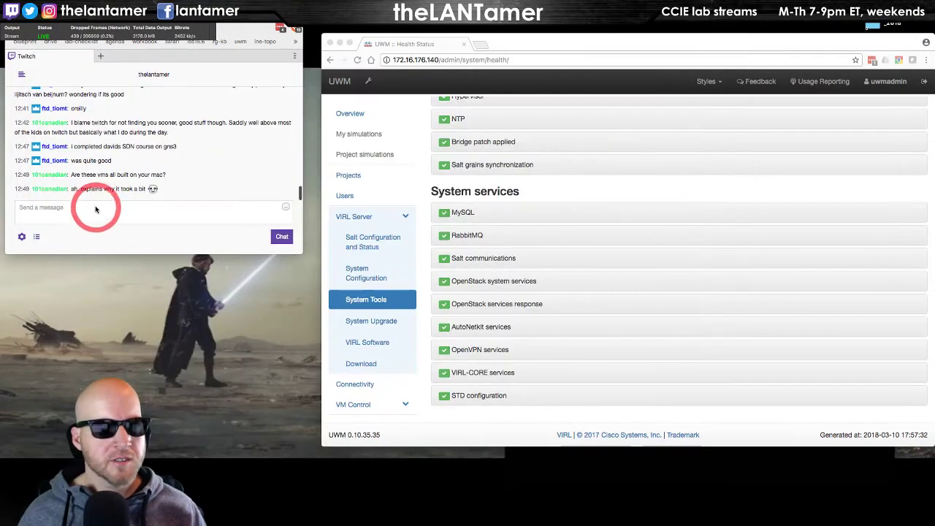
Switch to the 2018-03-10.twitch-stream-agenda document, reposition its window, and read the validation checklist and VIRL 1.5 release notes topics.
key(super+Tab)
key(super+Tab)
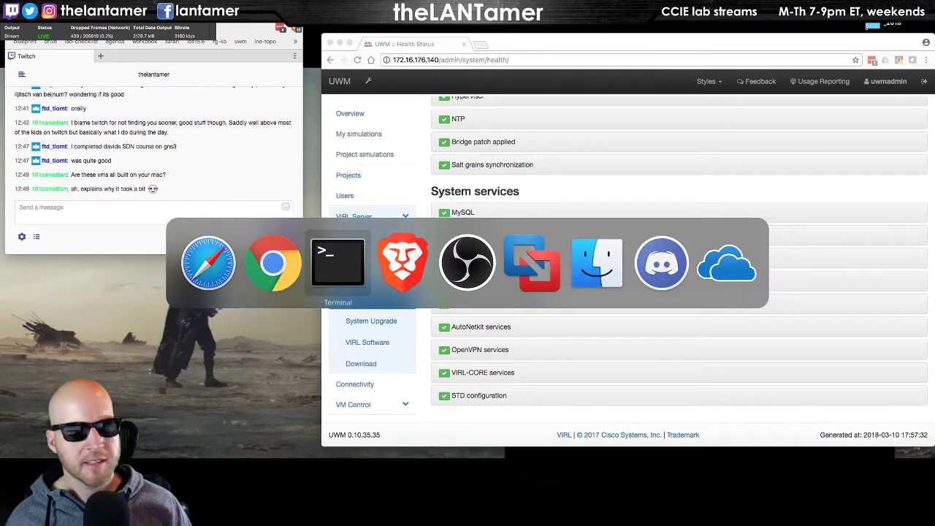
key(super+Tab)
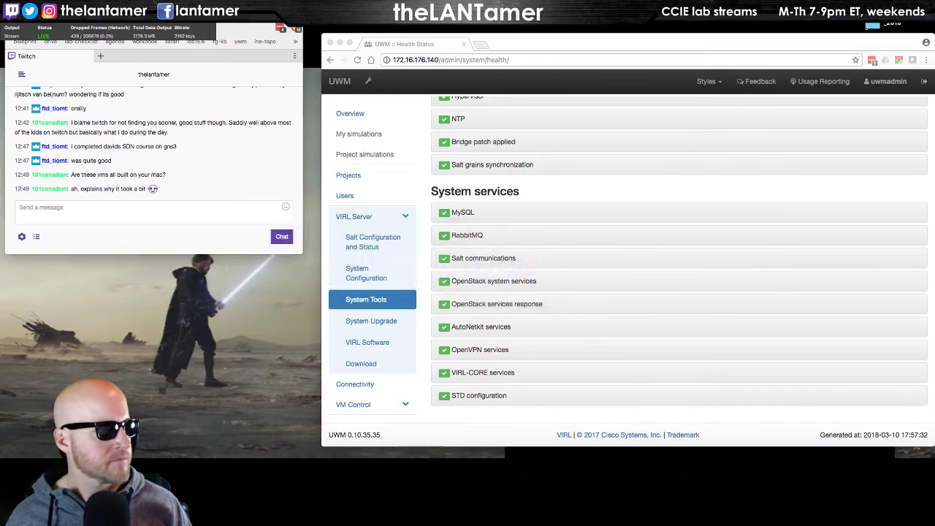
key(super+grave)
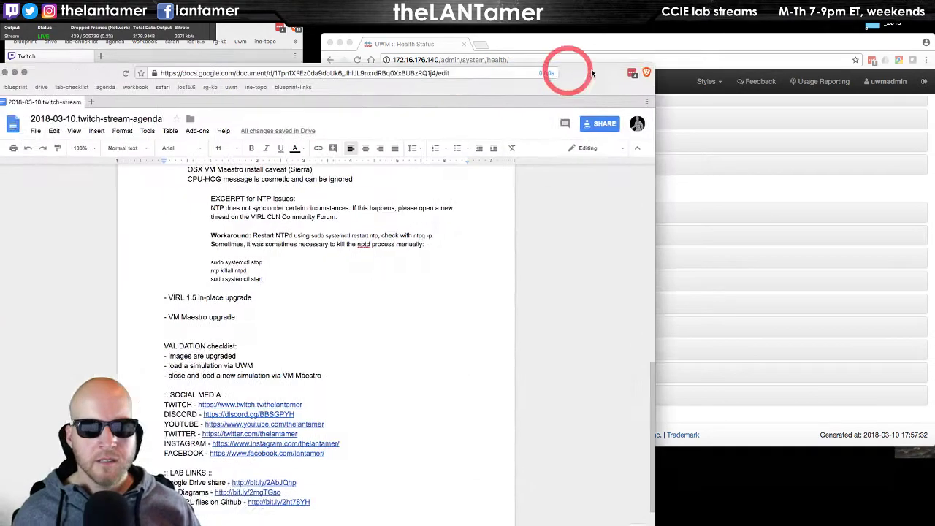
drag(715, 77, 900, 49)
click(618, 309)
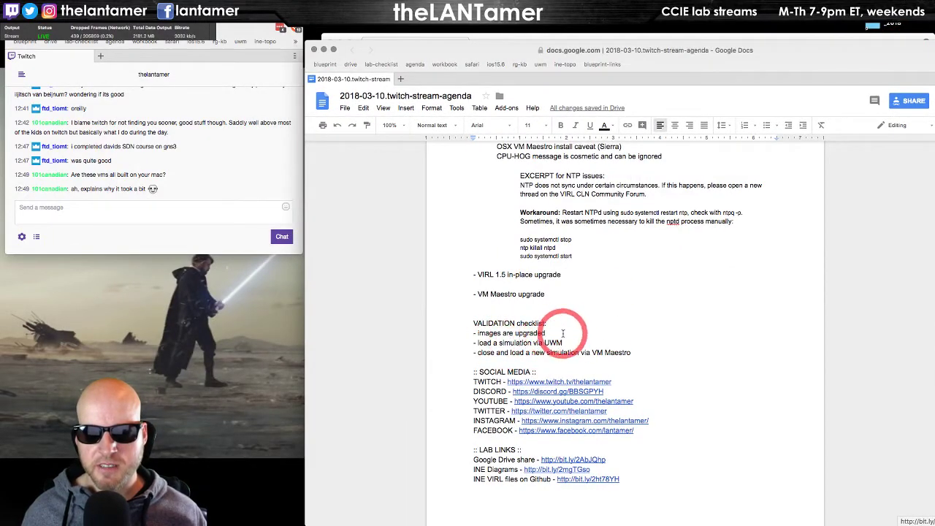
scroll(563, 333, up, 10)
scroll(731, 336, down, 1)
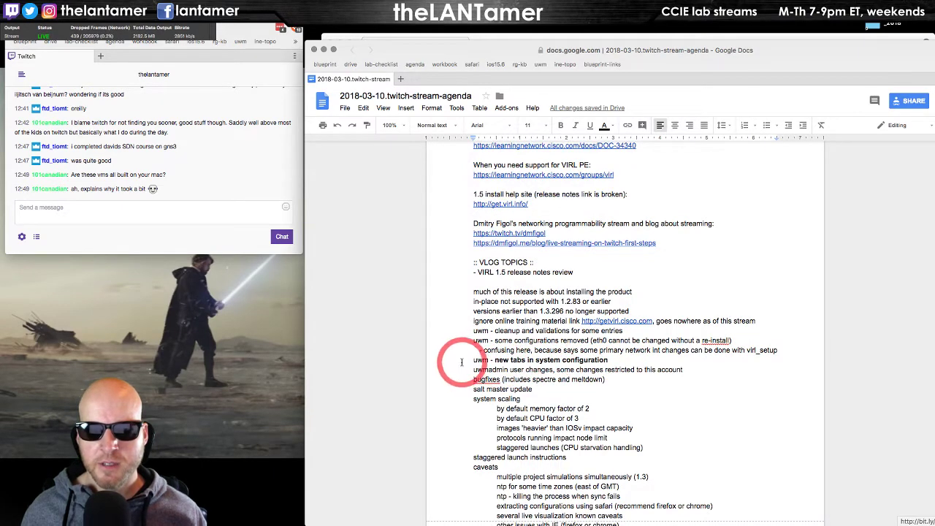
click(417, 44)
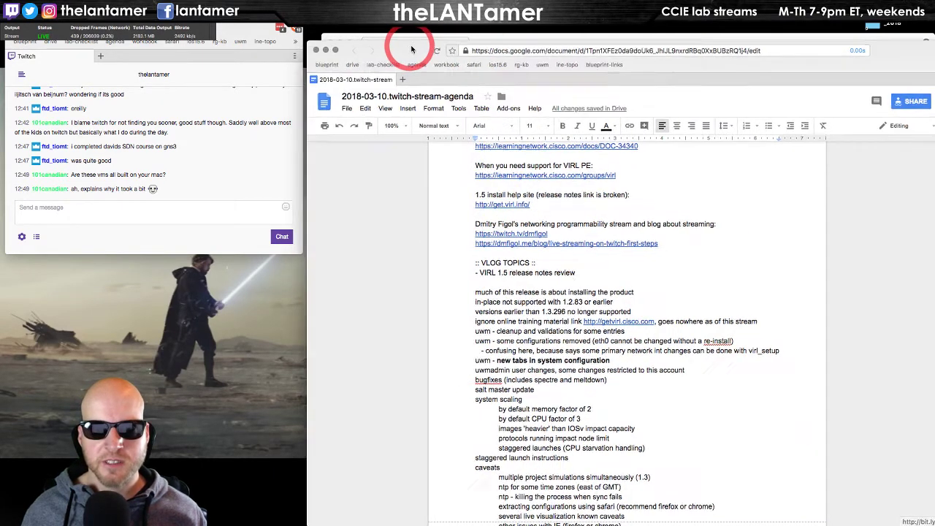
Return to UWM, open the VIRL server's System Configuration, and inspect the Cisco Call-Home, Remote Connections and Hardware settings.
click(546, 49)
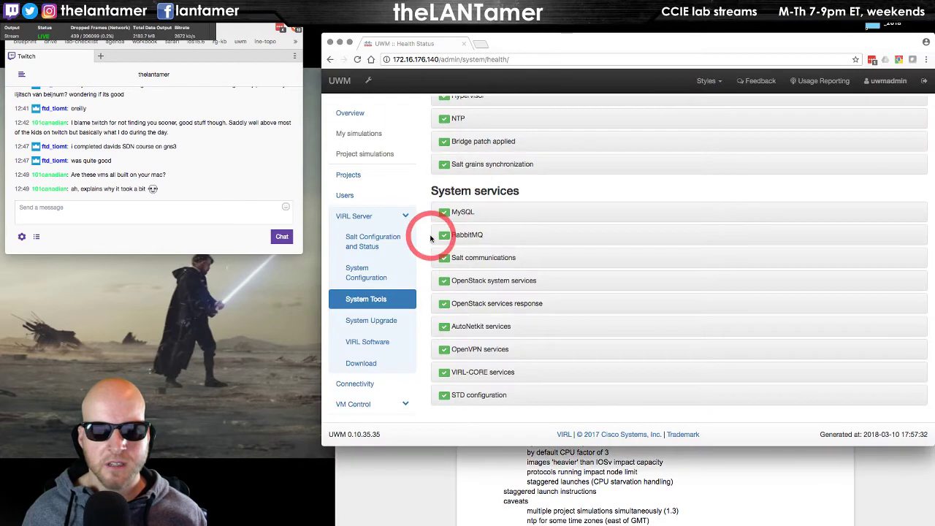
scroll(431, 235, up, 1)
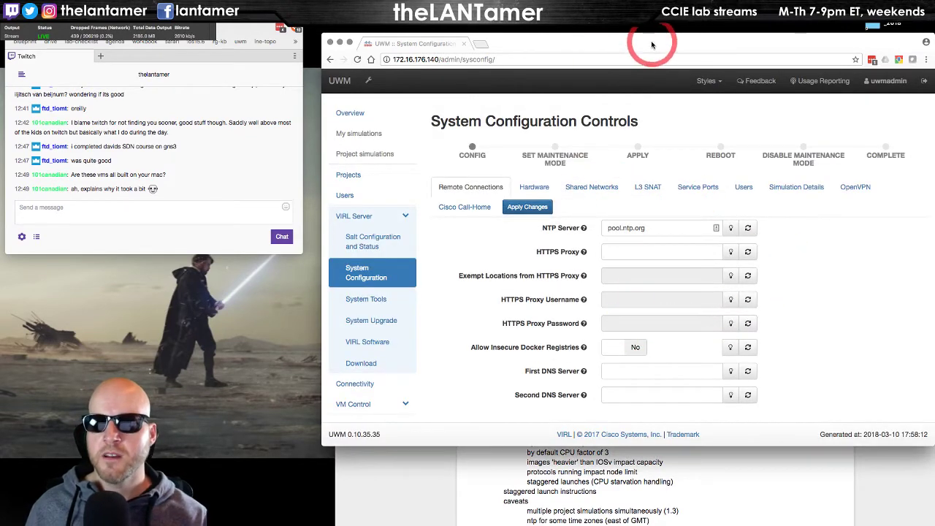
drag(652, 44, 609, 41)
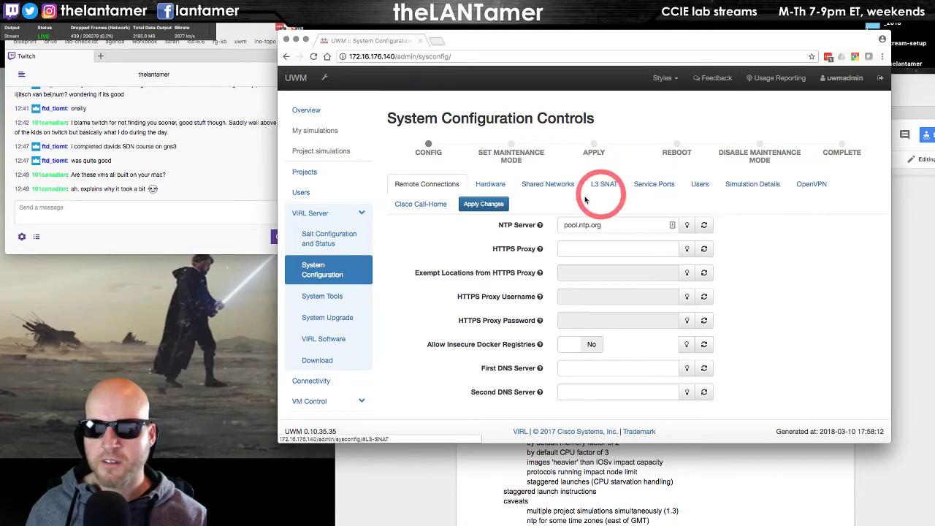
click(430, 206)
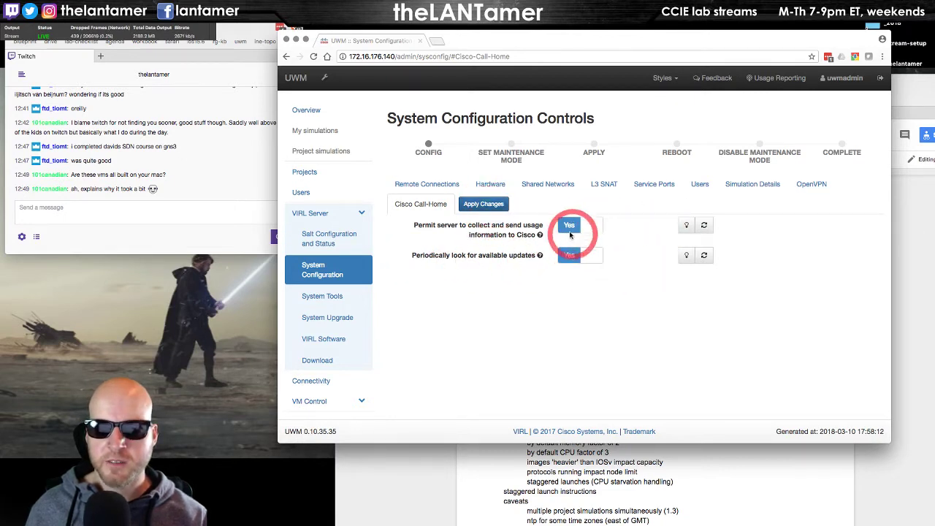
click(427, 185)
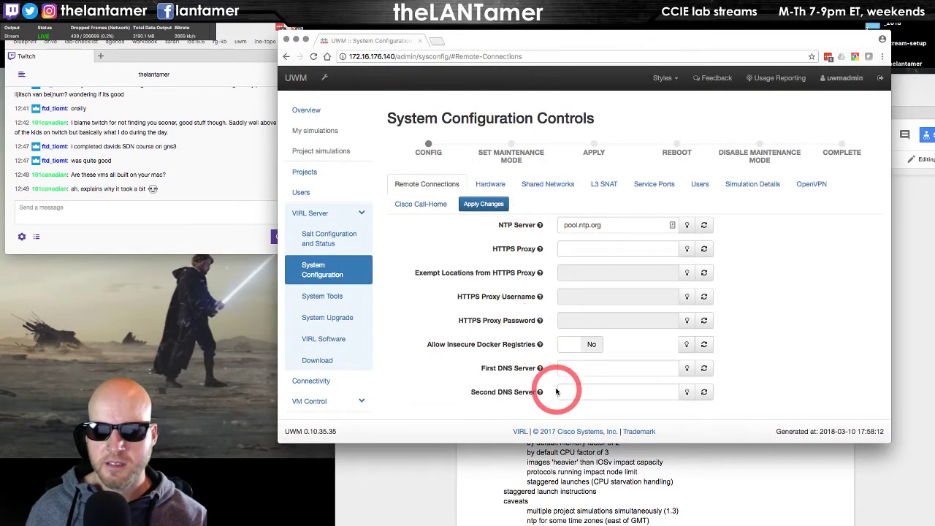
click(497, 188)
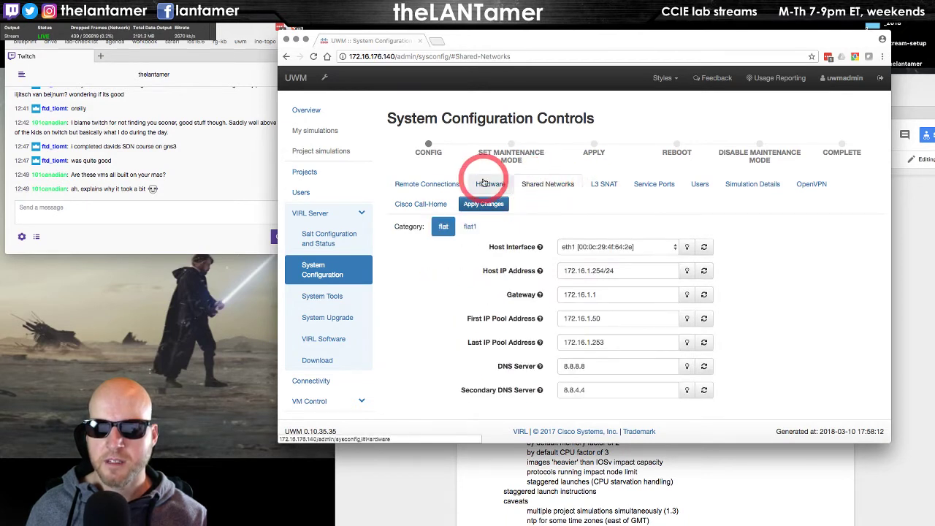
click(491, 184)
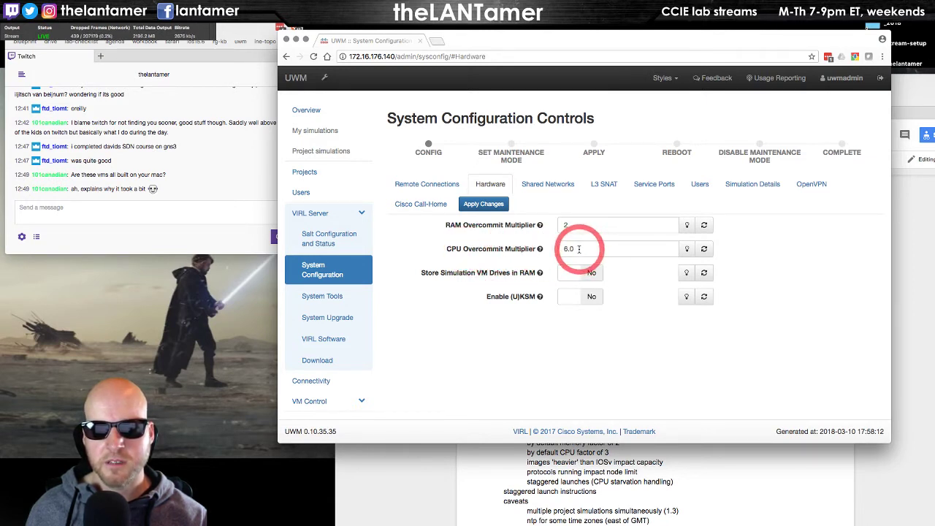
Inspect the remaining system configuration categories from Shared Networks through OpenVPN, ending back at Cisco Call-Home.
click(549, 185)
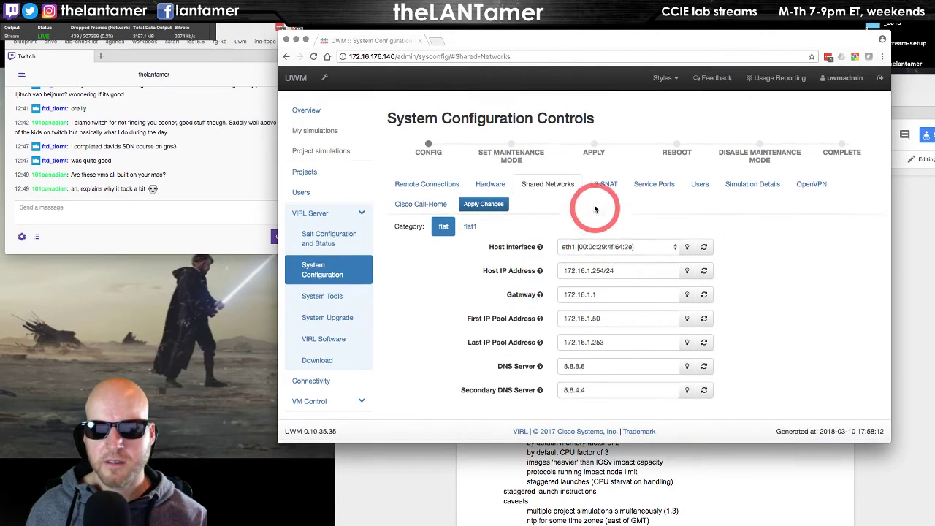
click(604, 185)
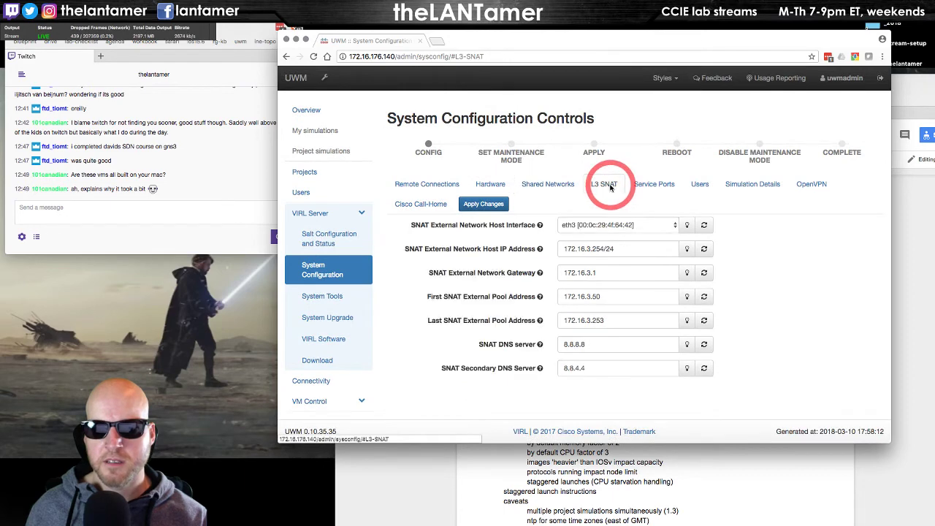
click(654, 185)
click(699, 183)
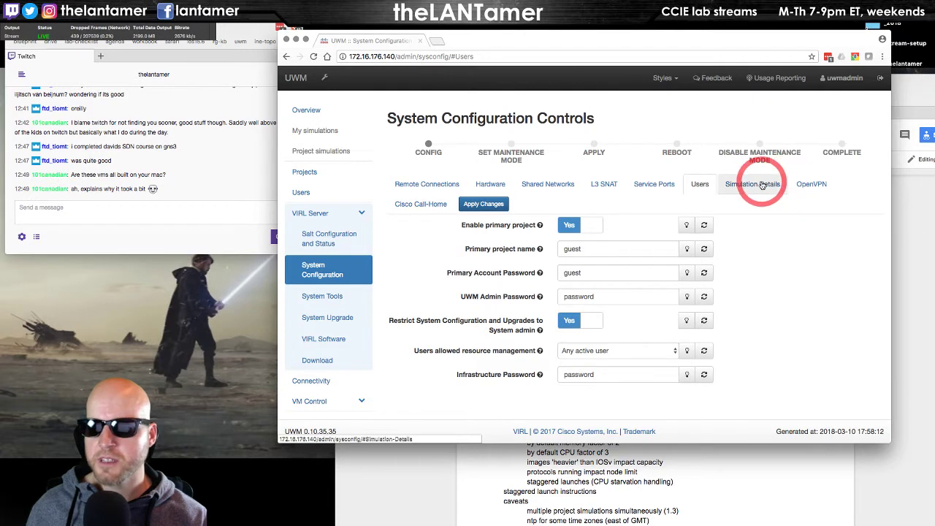
click(761, 185)
click(804, 185)
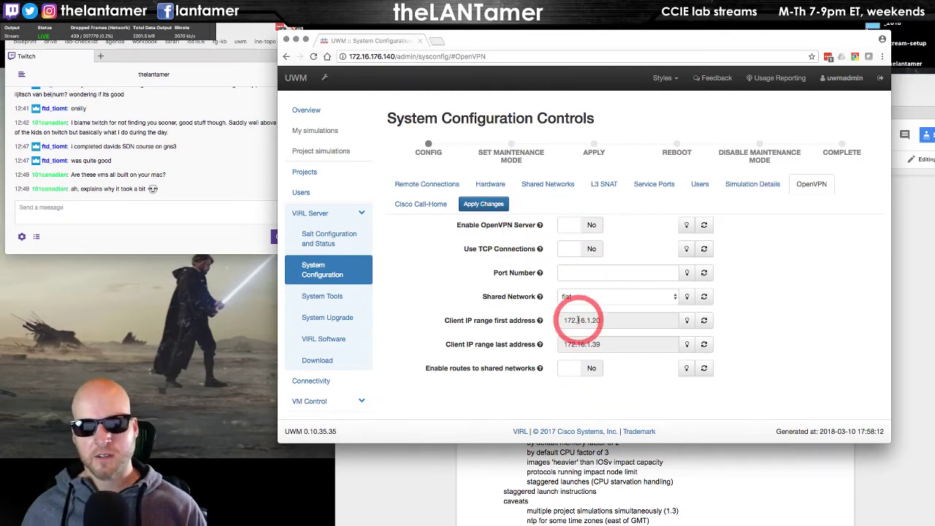
click(420, 203)
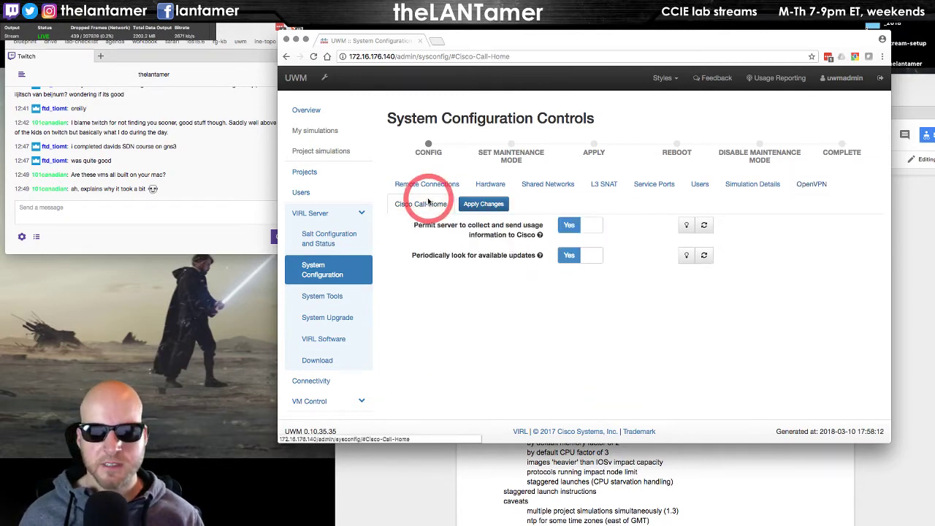
Return to the stream agenda document and review the VIRL 1.5 caveats and the validation checklist.
click(647, 377)
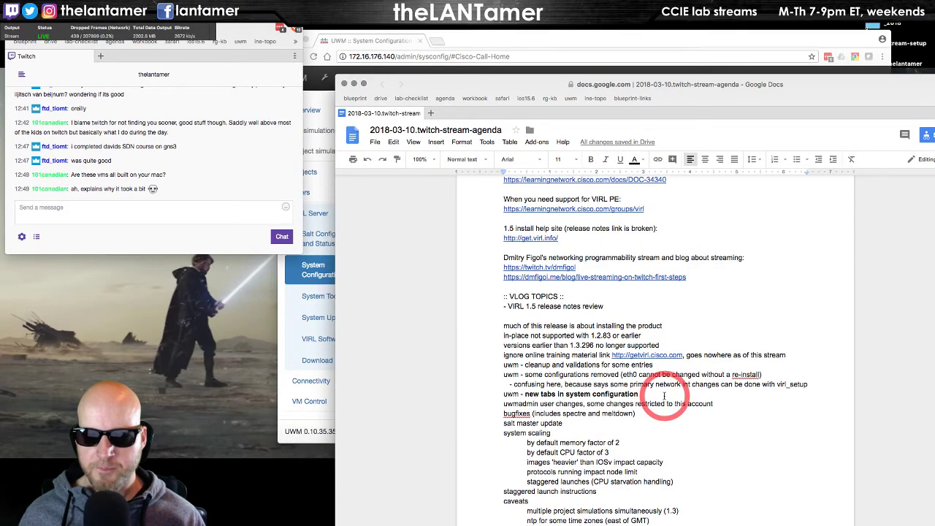
scroll(664, 396, down, 5)
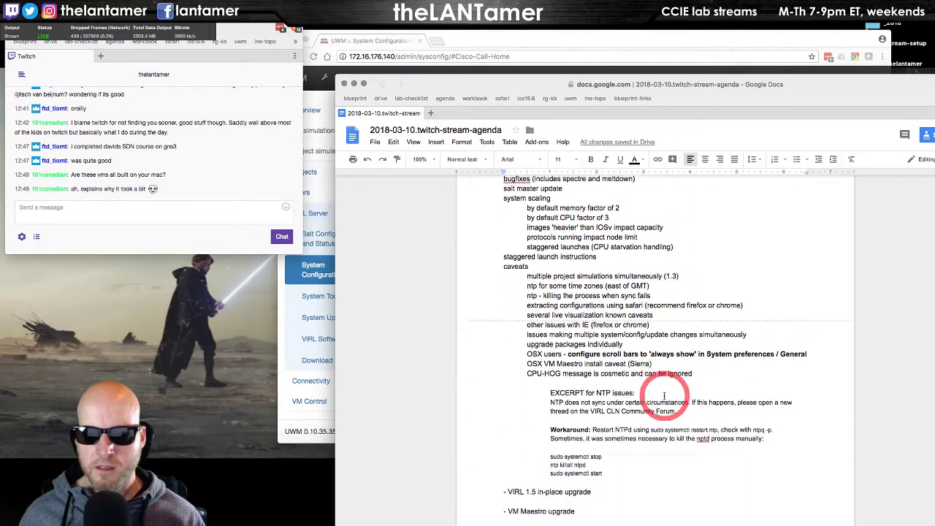
scroll(663, 396, down, 2)
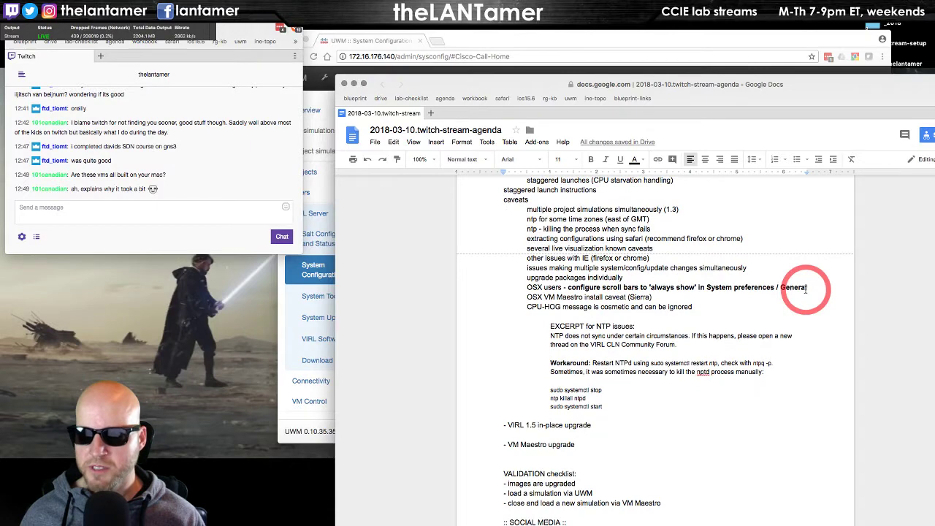
key(super+grave)
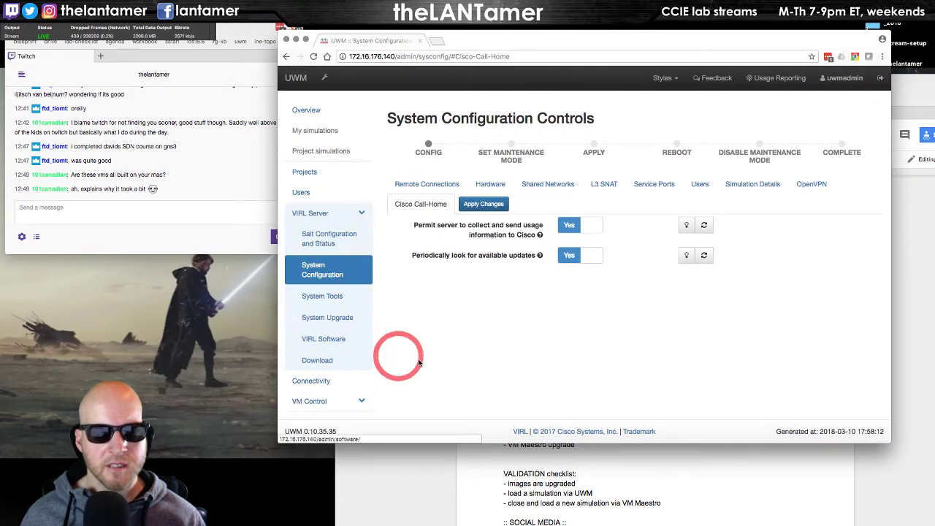
key(super+grave)
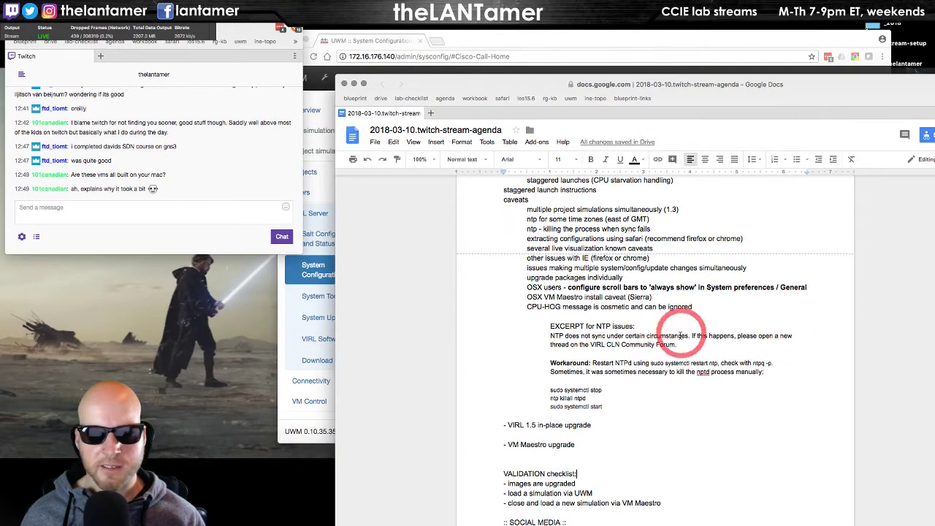
scroll(660, 435, down, 2)
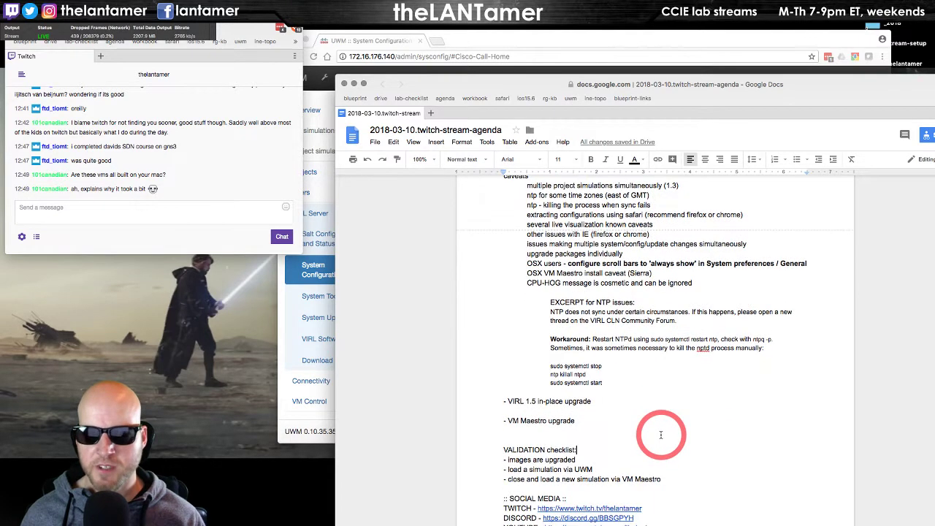
scroll(774, 341, down, 5)
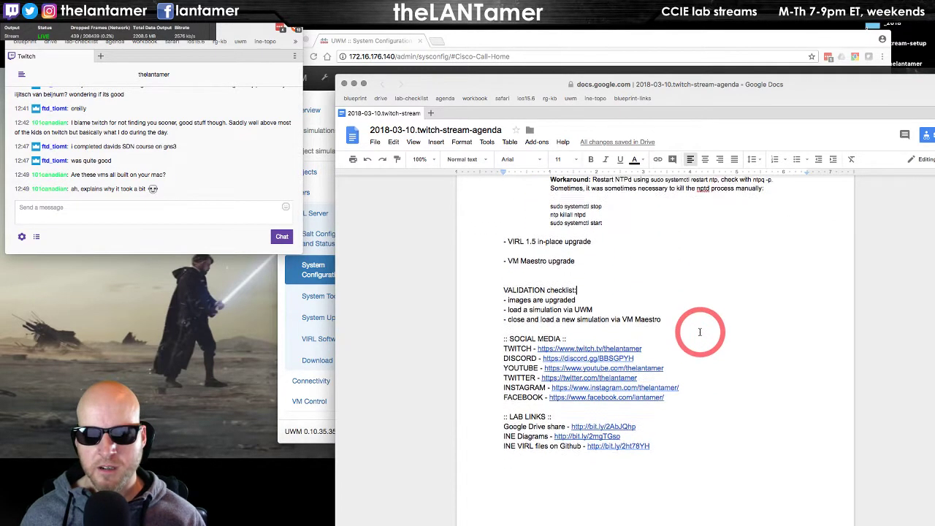
click(625, 291)
Return to UWM and check the component versions on the System Upgrade and VIRL Software pages.
click(585, 41)
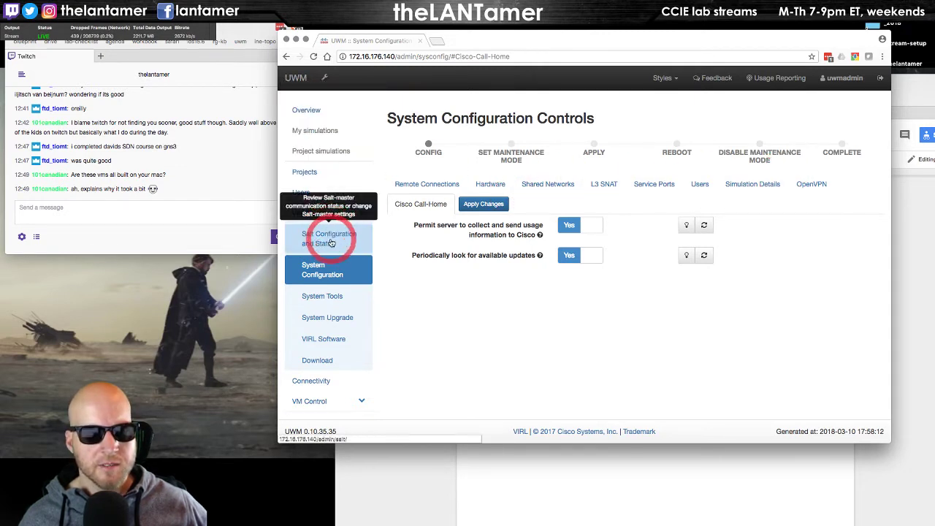
click(329, 317)
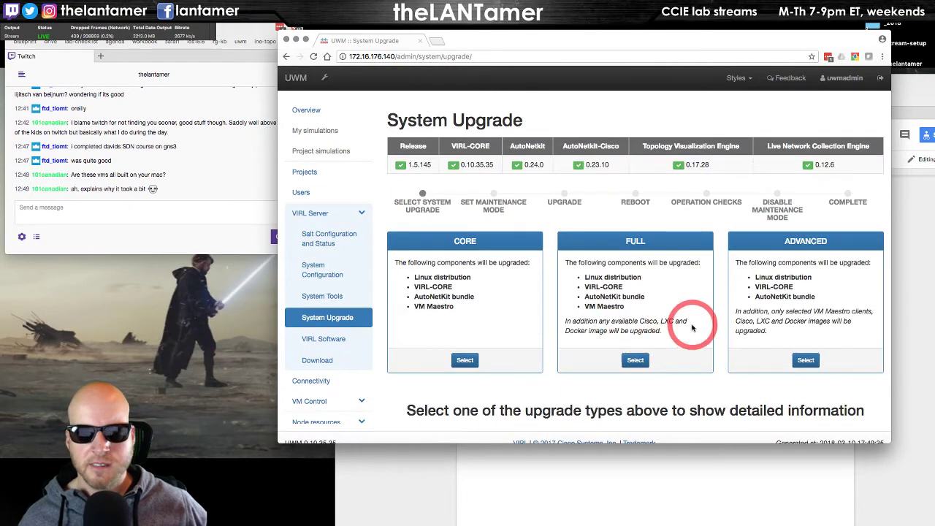
scroll(689, 323, down, 1)
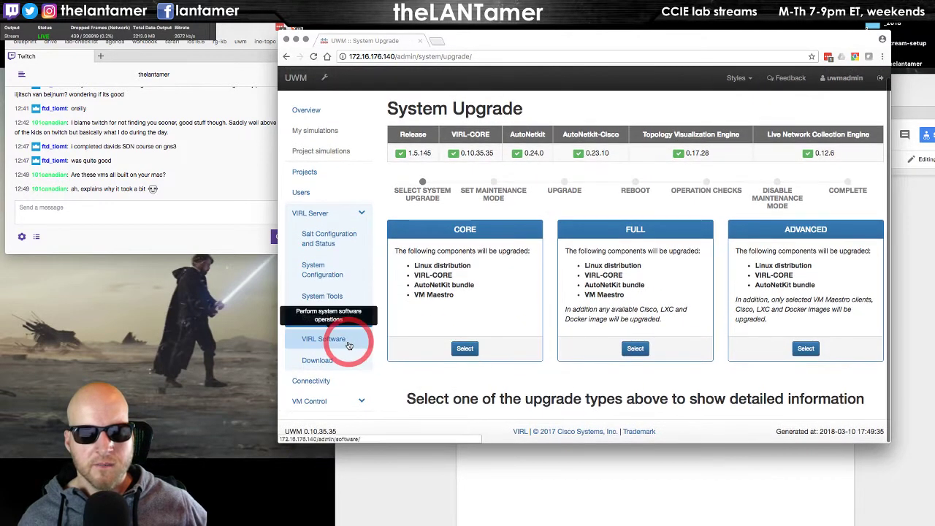
click(324, 339)
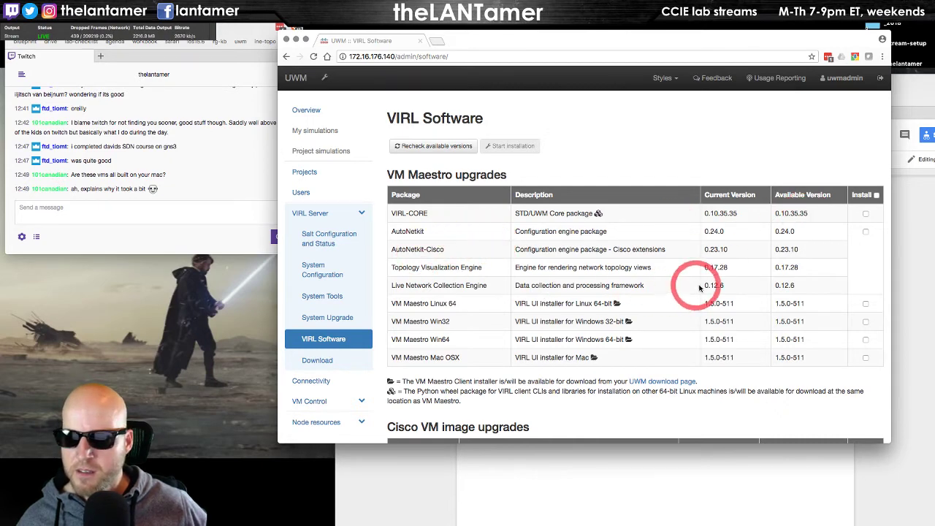
Select the asav, csr1kv, iosv and ubuntu_server VM images for upgrade and start their installation.
scroll(796, 333, down, 4)
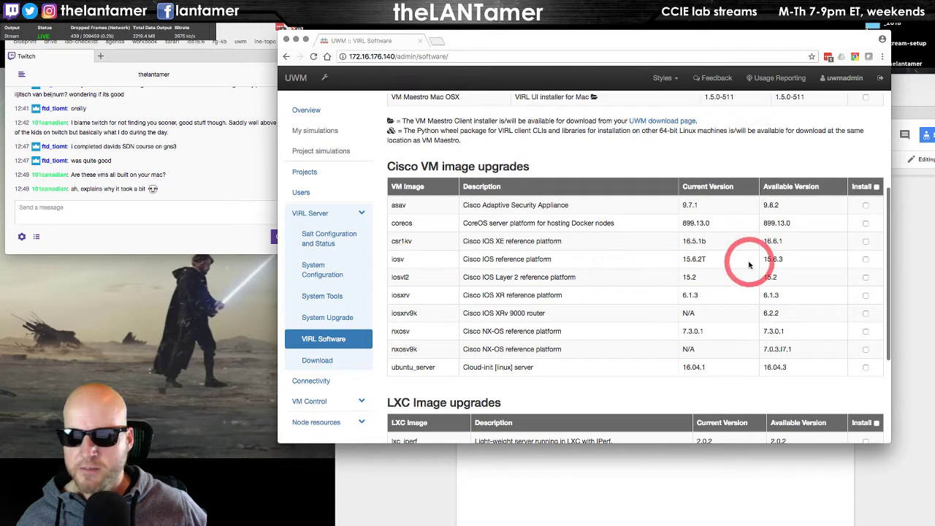
click(866, 260)
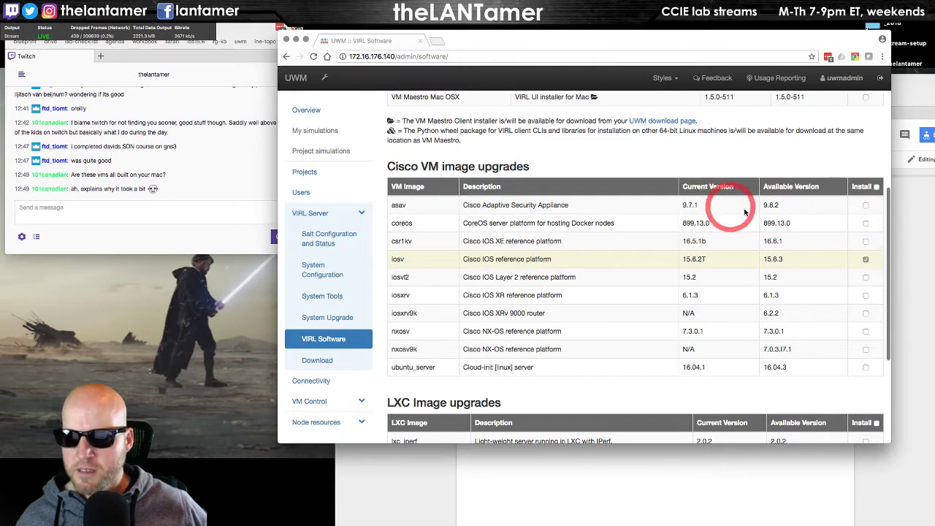
scroll(807, 263, down, 2)
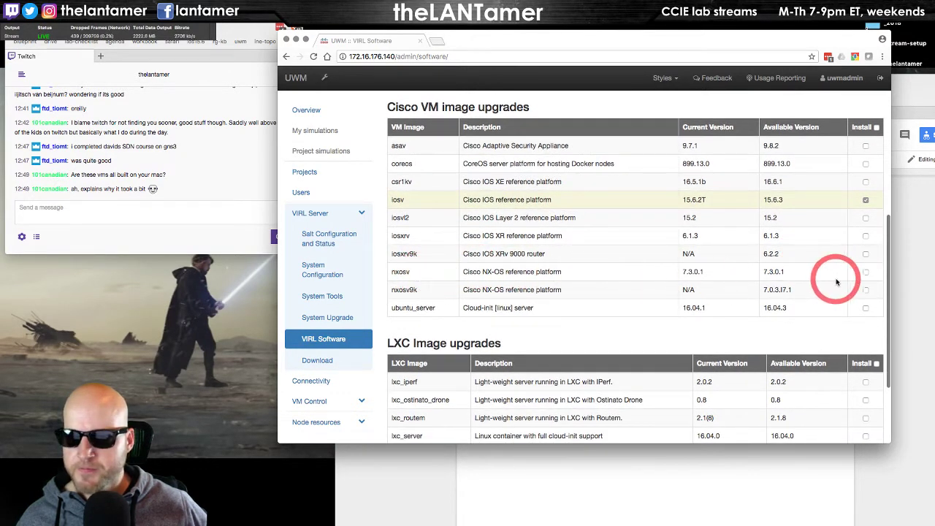
scroll(840, 282, down, 1)
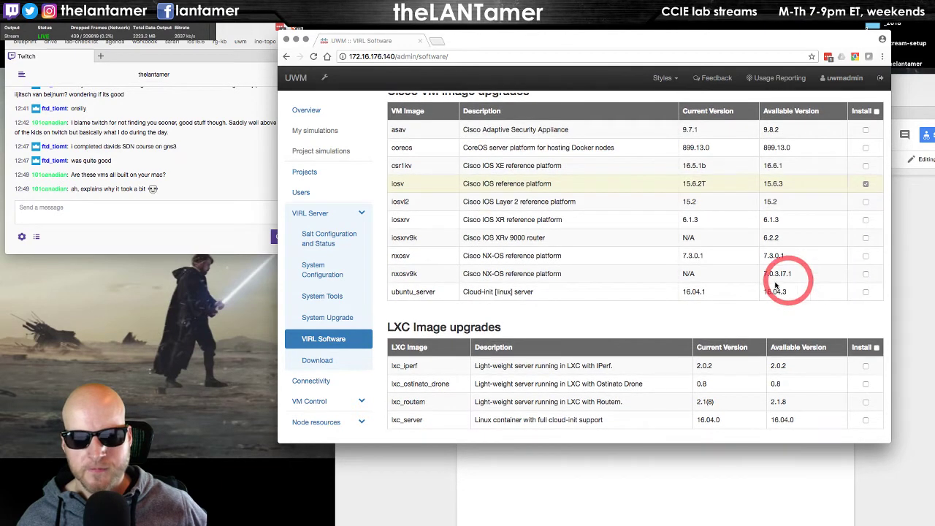
click(865, 293)
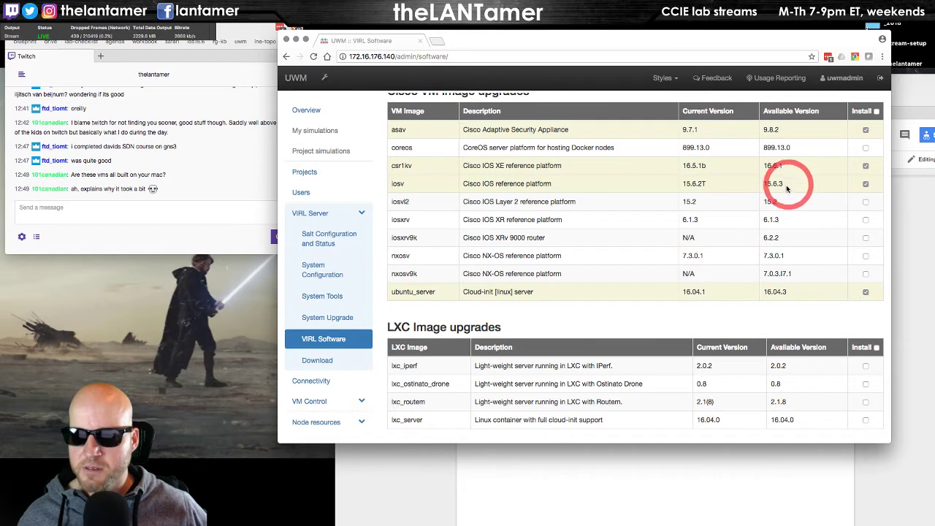
scroll(774, 205, down, 3)
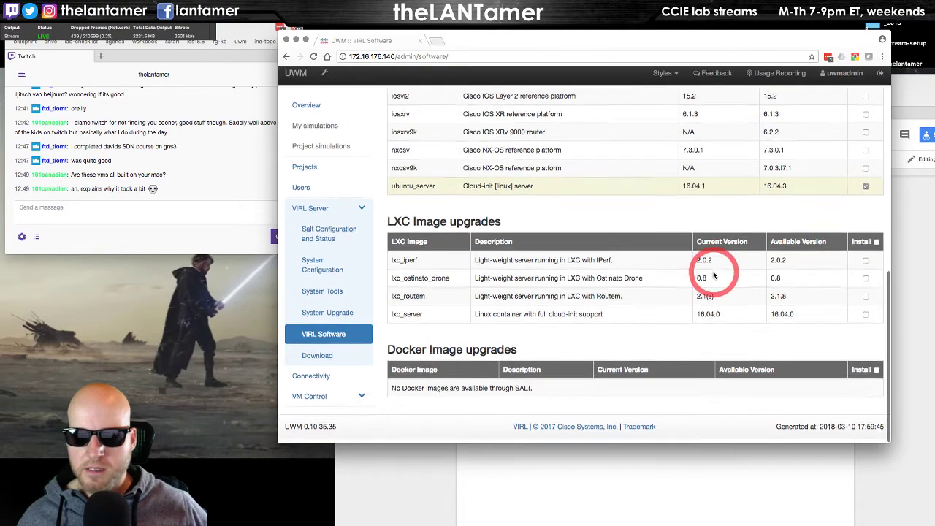
scroll(709, 255, up, 5)
scroll(723, 266, up, 3)
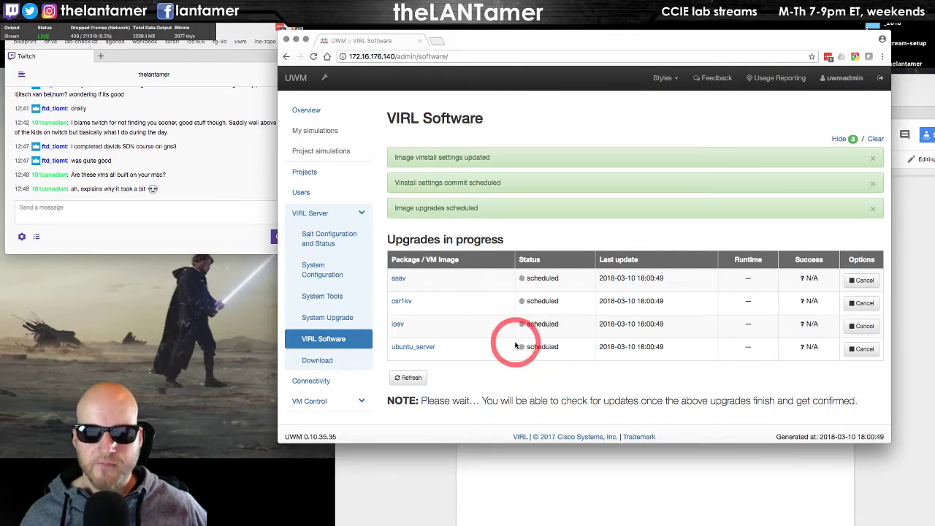
Review the validation checklist in the stream agenda document, and return to the image upgrades in UWM.
drag(516, 41, 542, 37)
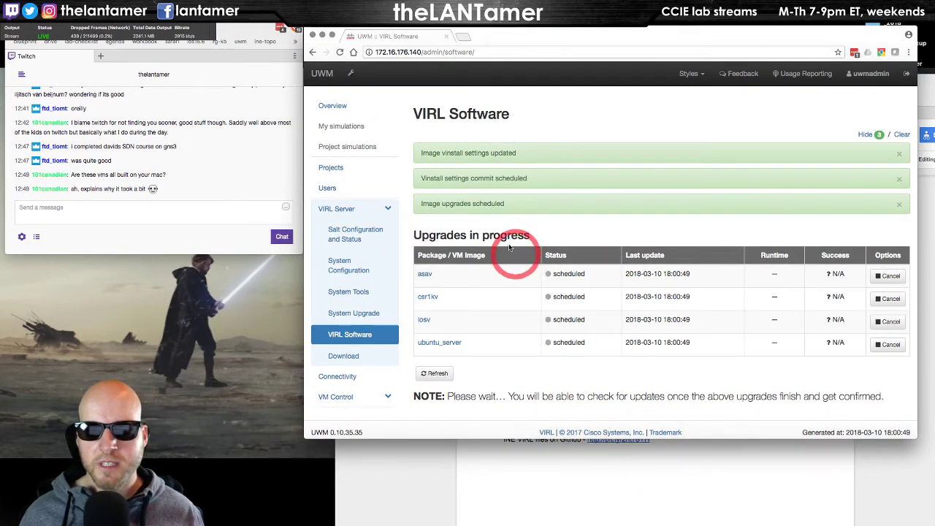
click(564, 483)
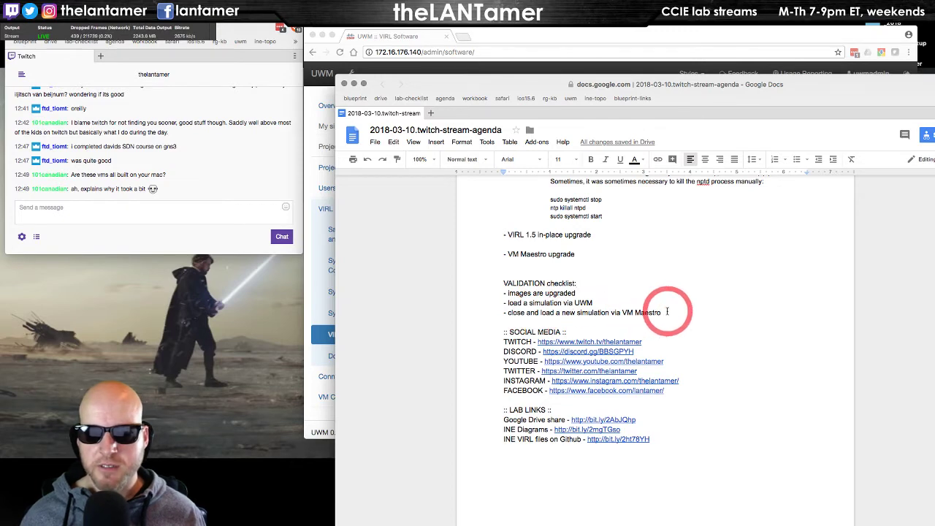
key(super+grave)
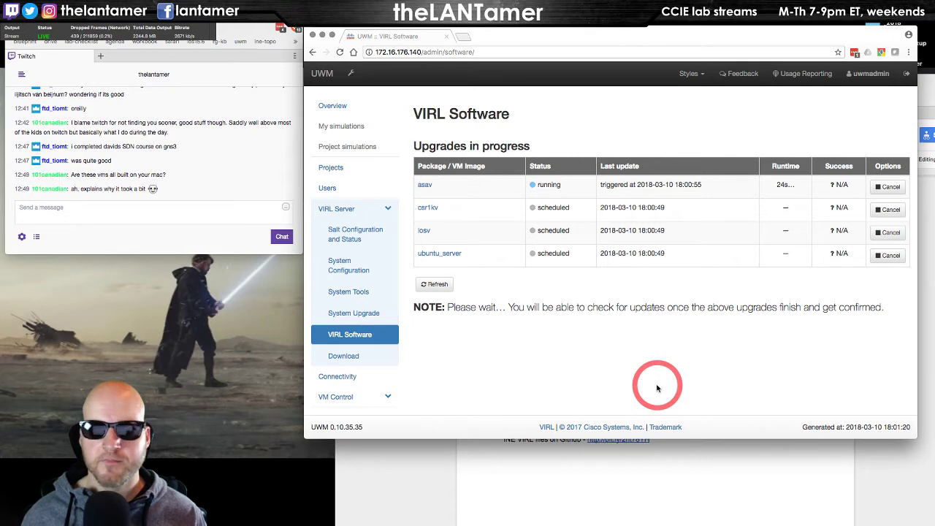
Open a second browser window on the UWM server at 172.16.176.140, copying the address from the existing window.
key(super+n)
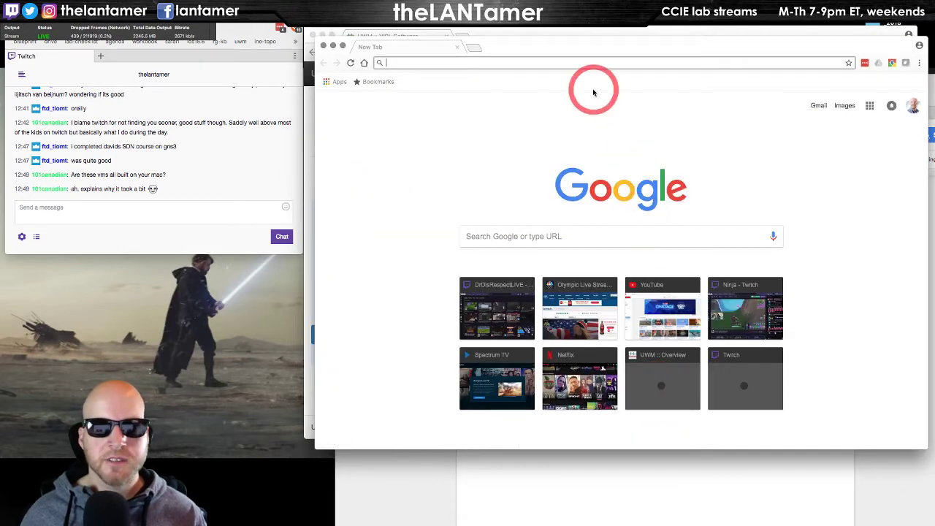
click(419, 53)
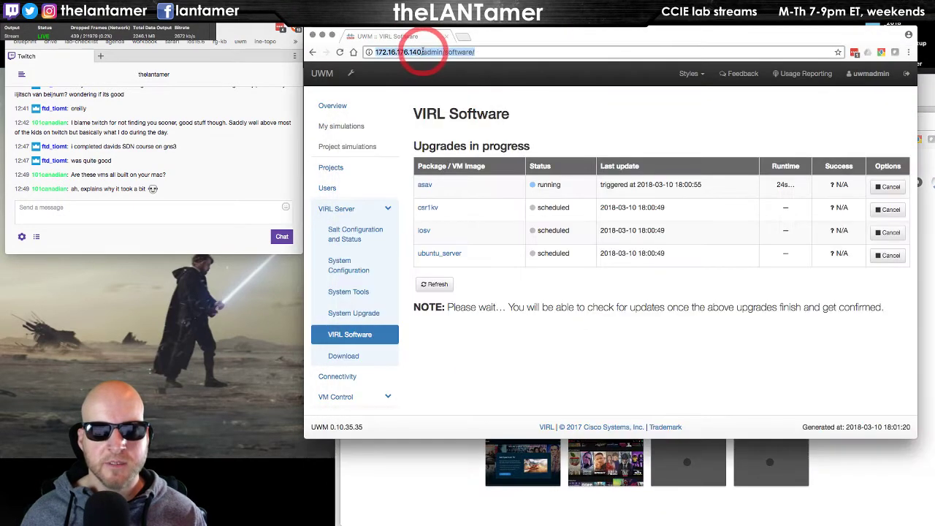
key(super+c)
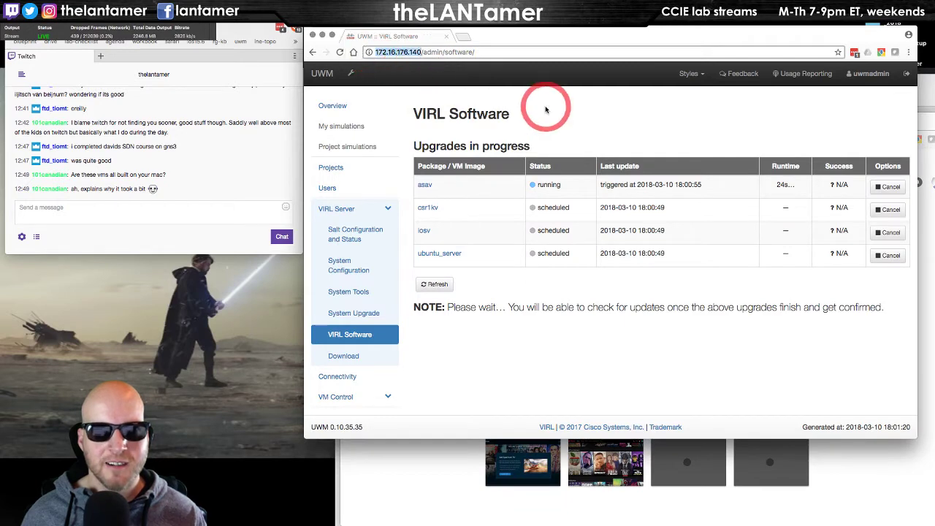
key(super+grave)
key(super+v)
key(Return)
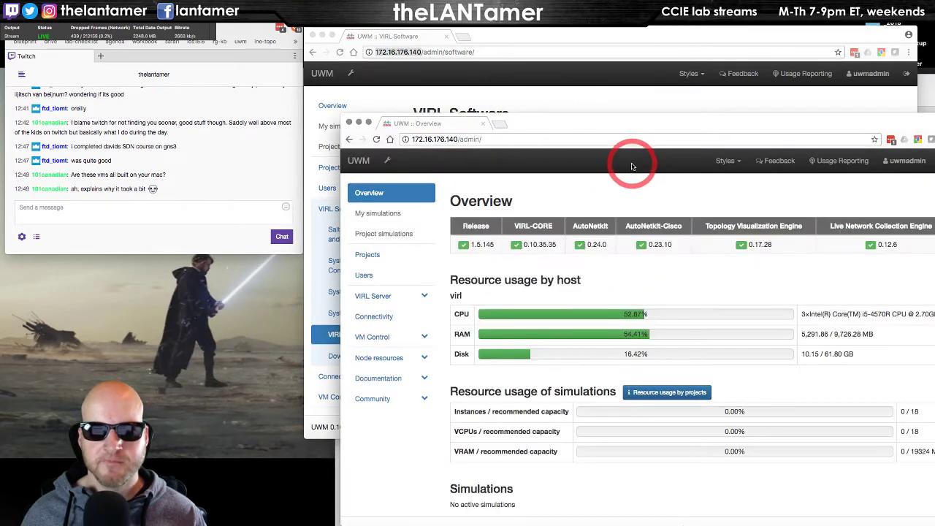
Download VMMaestro-dev-1.5.0-511.dmg from the VIRL server's download page, keep the file, and return to the window with the image upgrades.
click(377, 296)
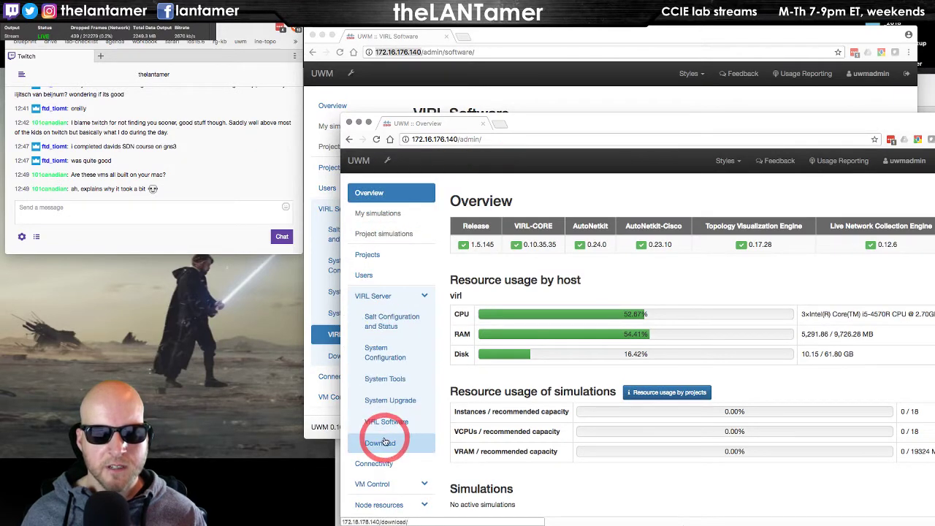
click(384, 441)
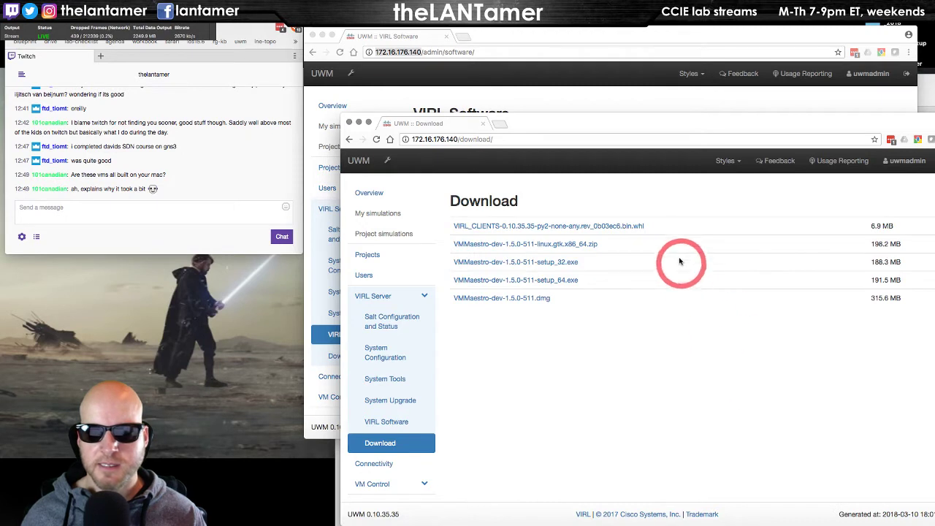
click(515, 300)
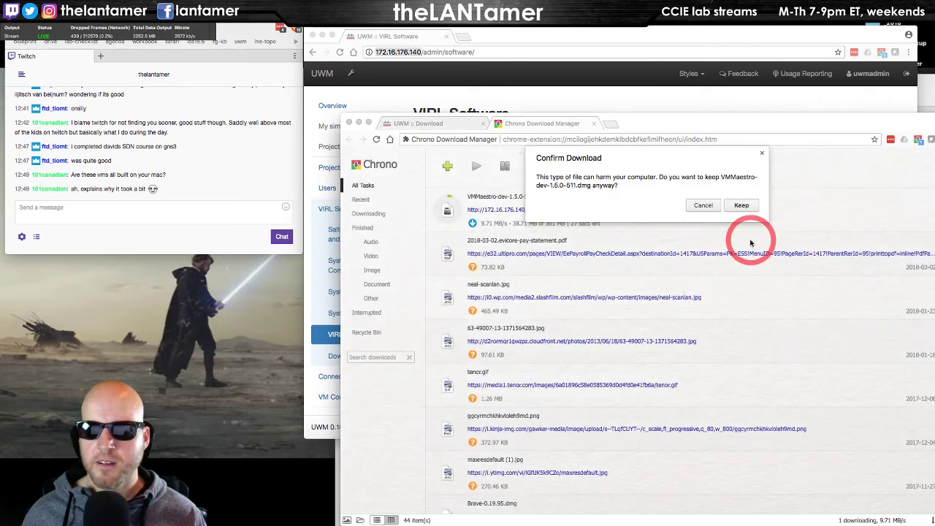
click(740, 206)
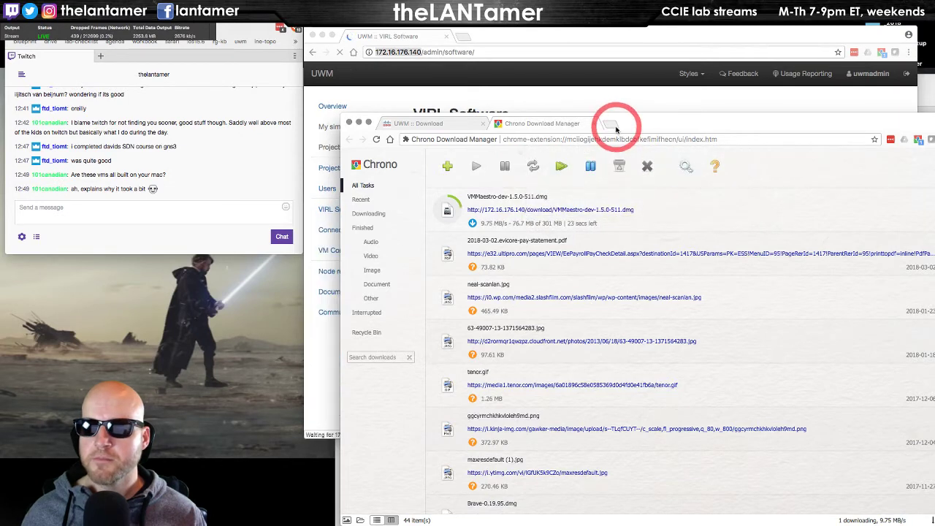
click(611, 124)
click(599, 34)
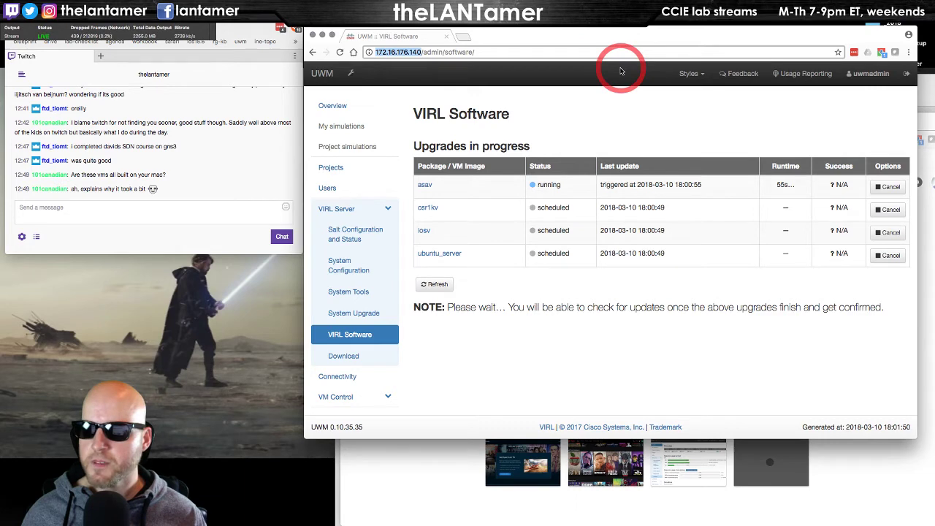
Switch to Finder and open a new, enlarged window showing the Desktop folder.
key(super+Tab)
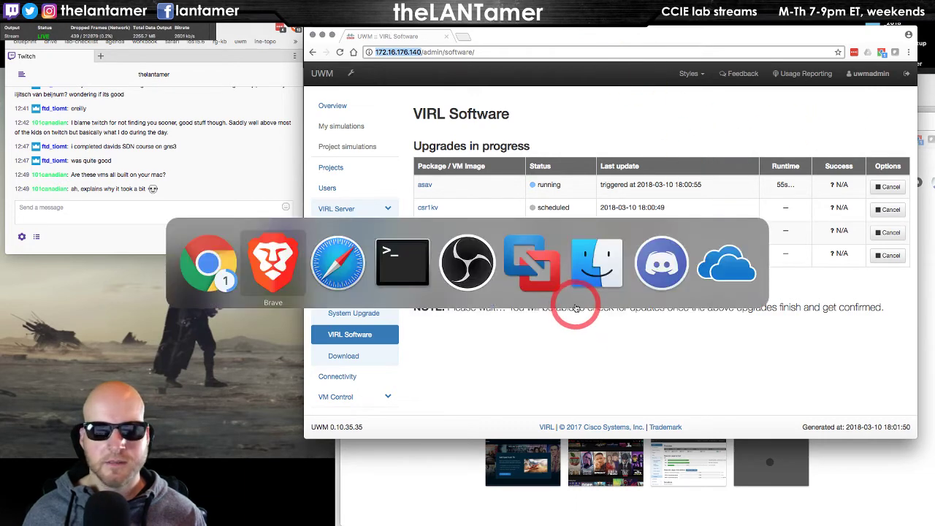
key(super+Tab)
key(super+Tab)
key(super+Tab)
key(super+Tab)
key(super+Tab)
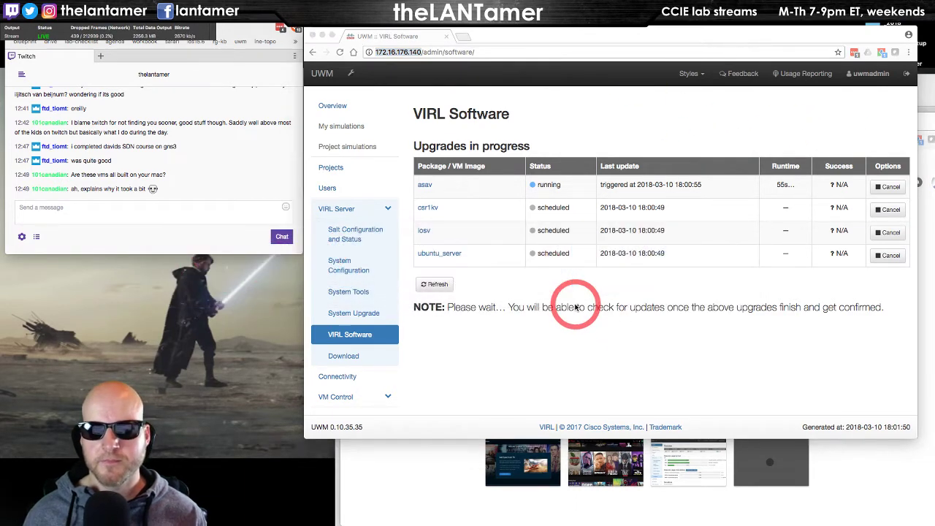
key(super+n)
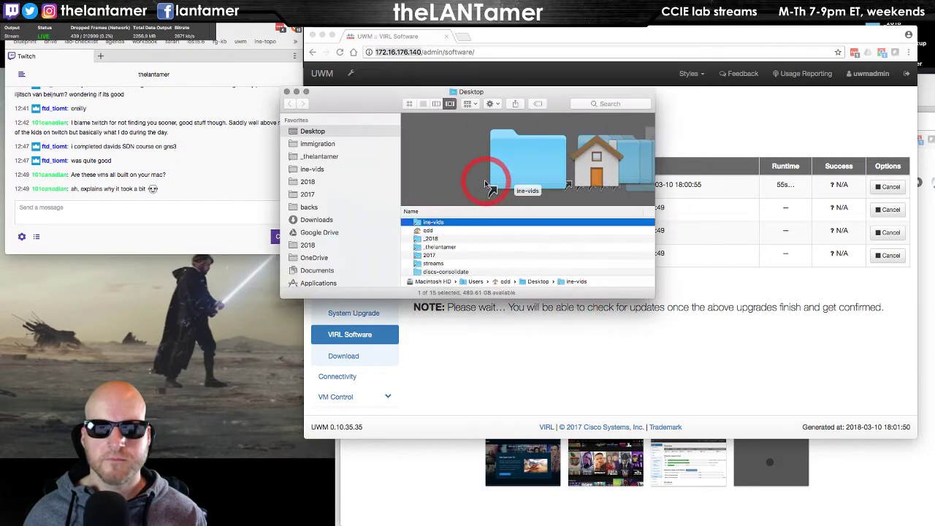
drag(651, 293, 780, 479)
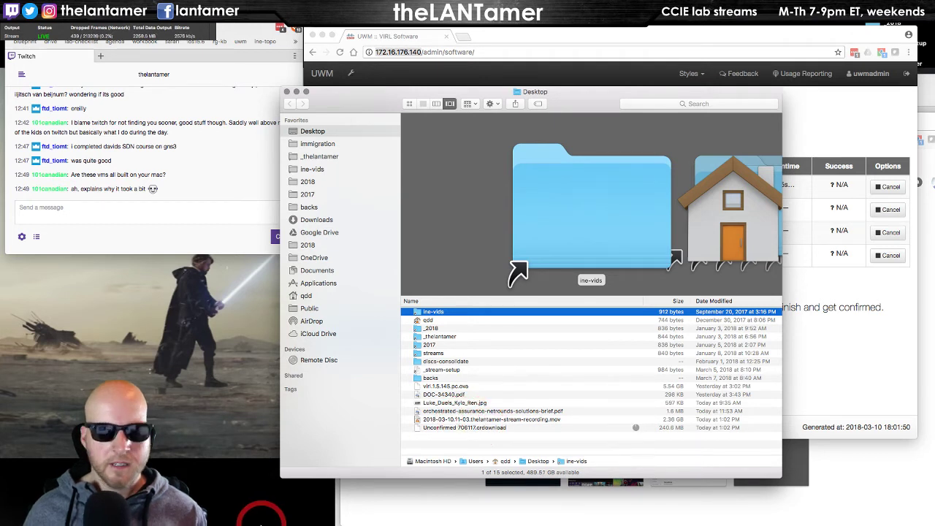
Open the downloaded VMMaestro-dev-1.5.0-511.dmg disk image from the Desktop folder.
mouse_move(251, 517)
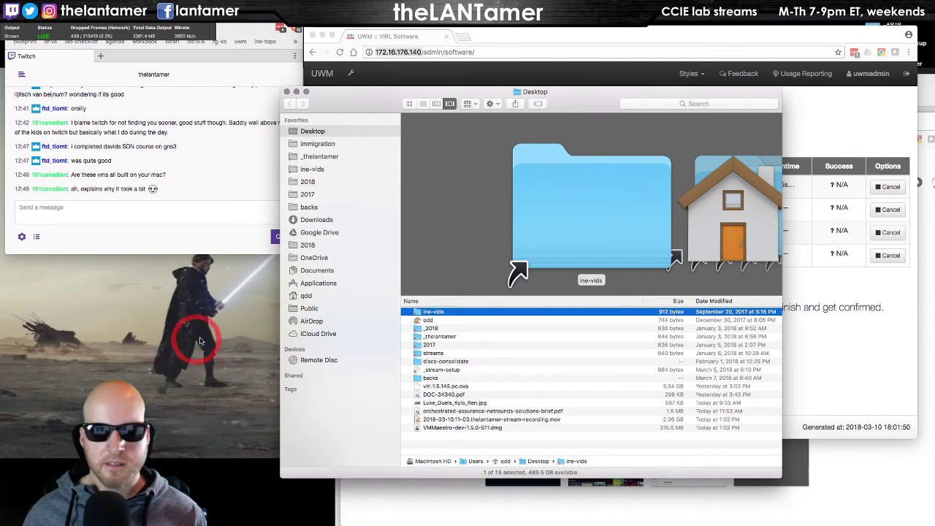
click(457, 428)
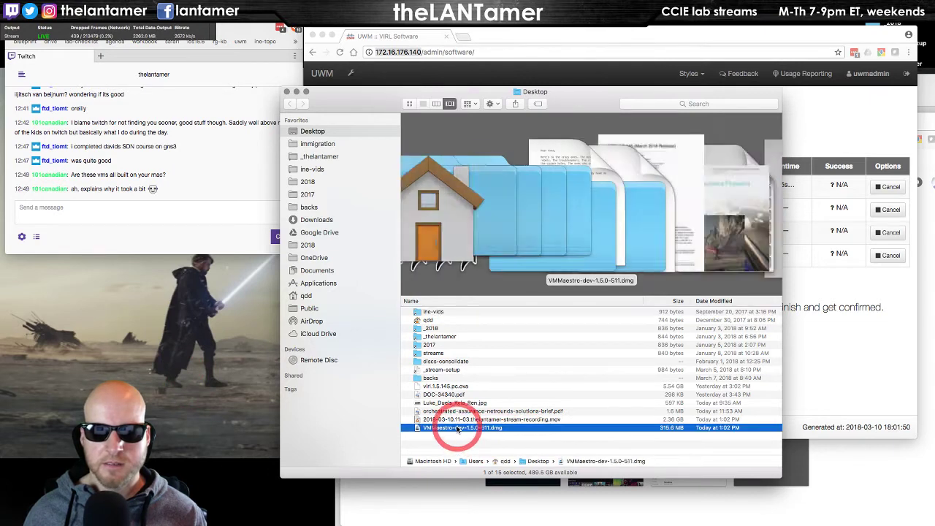
double_click(540, 427)
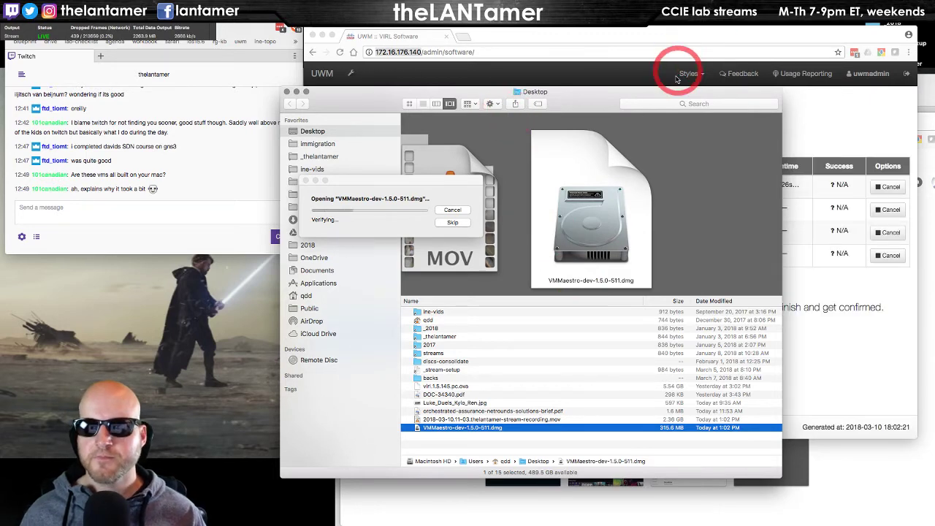
drag(675, 96, 763, 80)
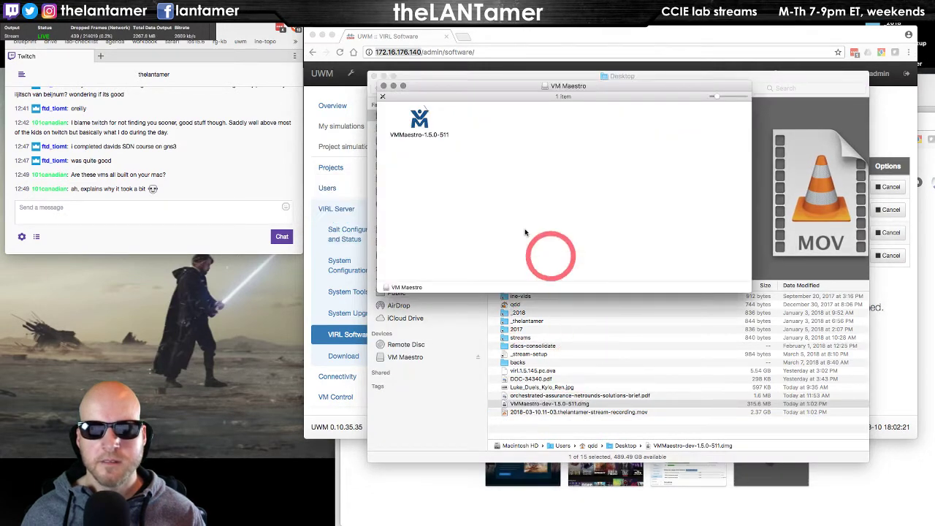
Copy VMMaestro-1.5.0-511 from the disk image into the Applications folder, checking the VIRL image upgrades in UWM during the copy.
click(421, 123)
right_click(422, 125)
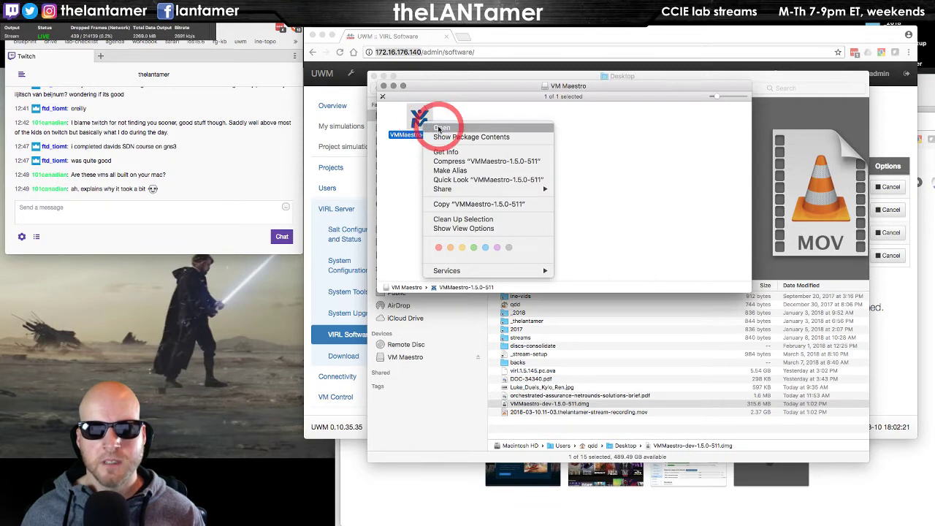
click(482, 204)
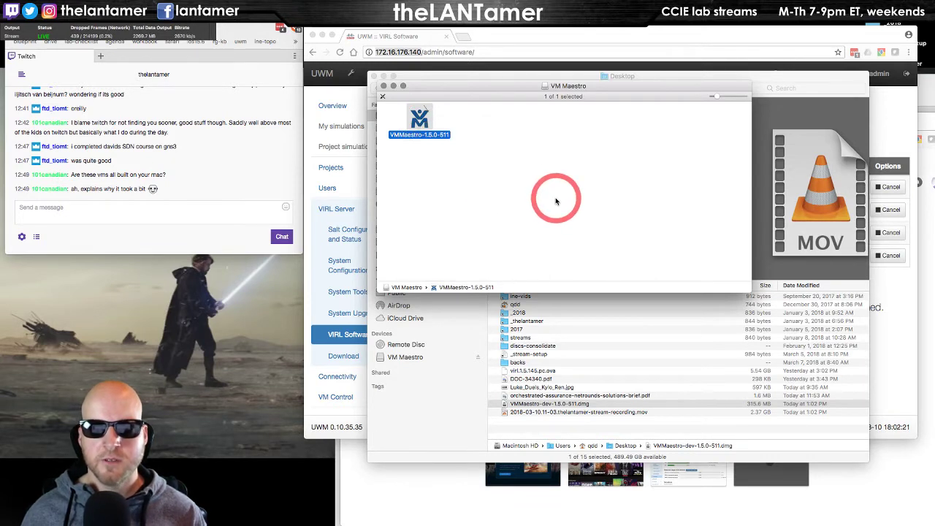
click(217, 357)
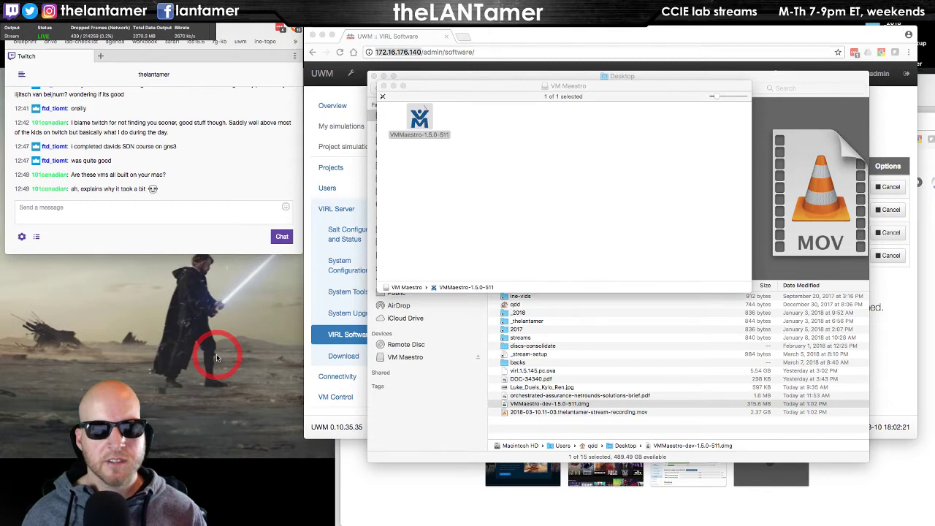
key(super+n)
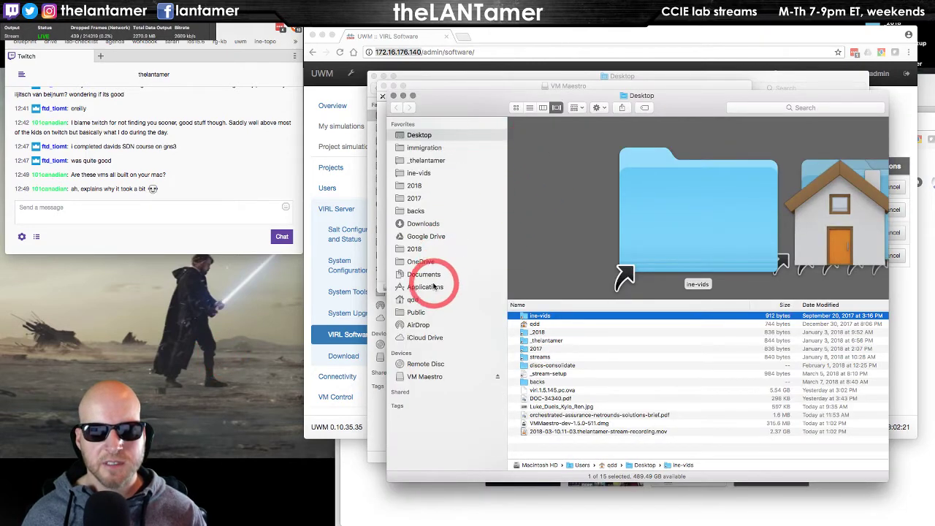
click(433, 287)
drag(496, 97, 608, 160)
click(422, 117)
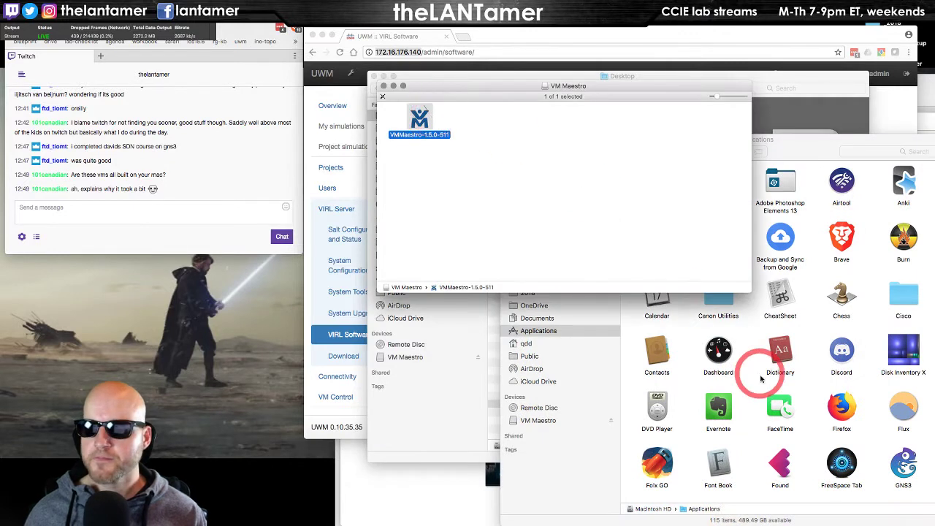
click(499, 184)
drag(426, 127, 824, 146)
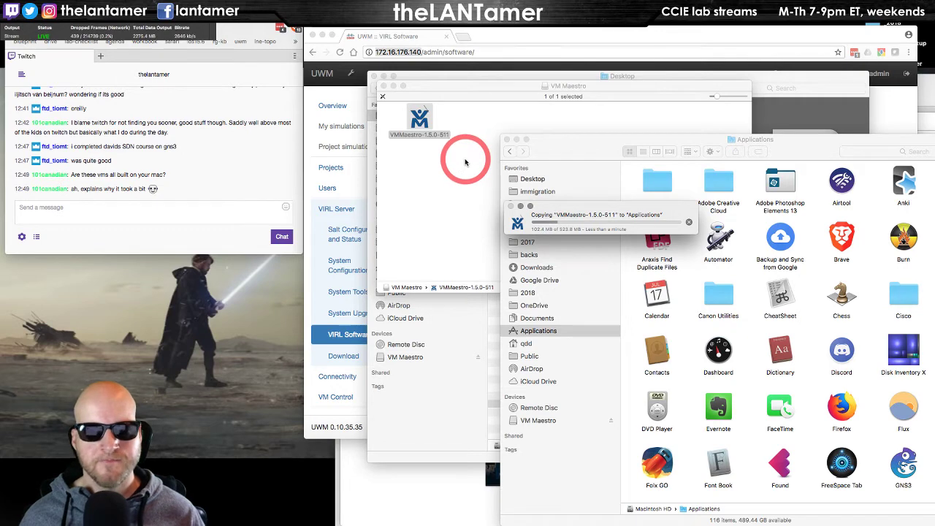
click(507, 45)
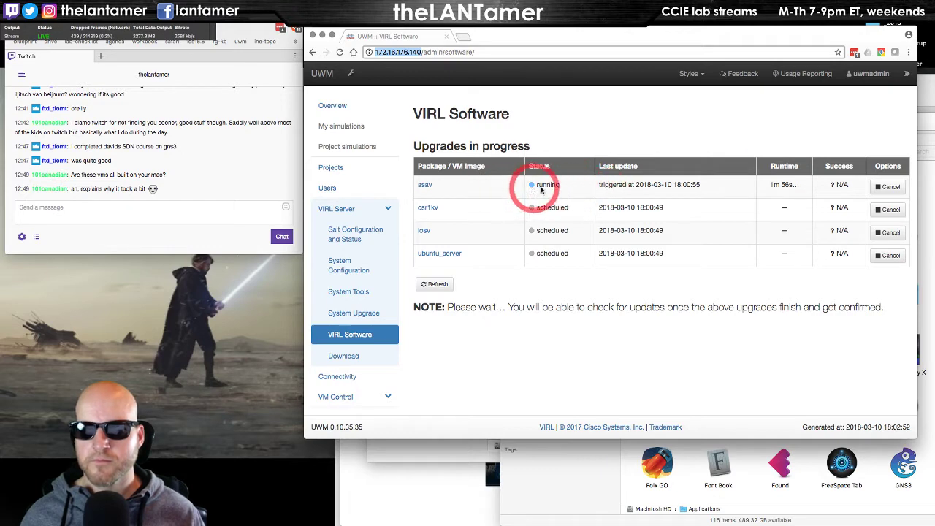
key(super+Tab)
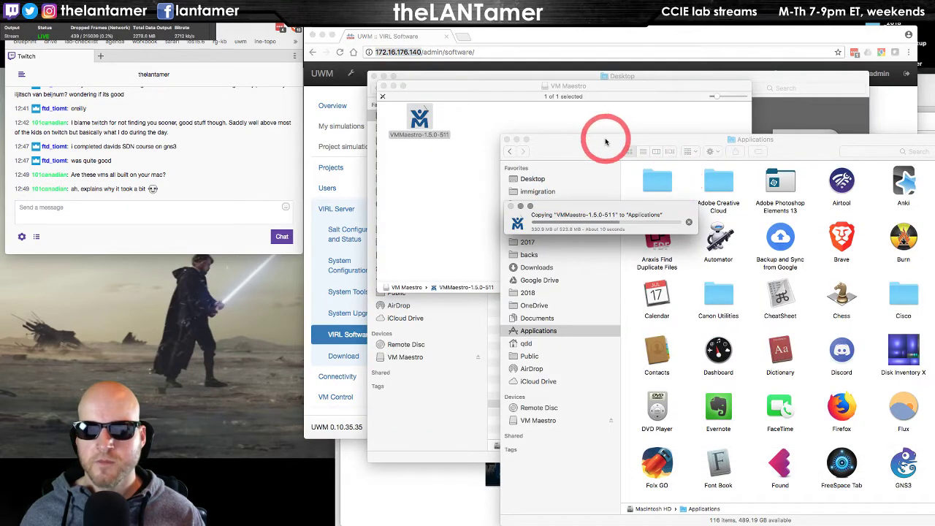
Move the Applications window over the Desktop window, checking the running image upgrades in UWM during the copy.
drag(605, 139, 547, 109)
key(super+Tab)
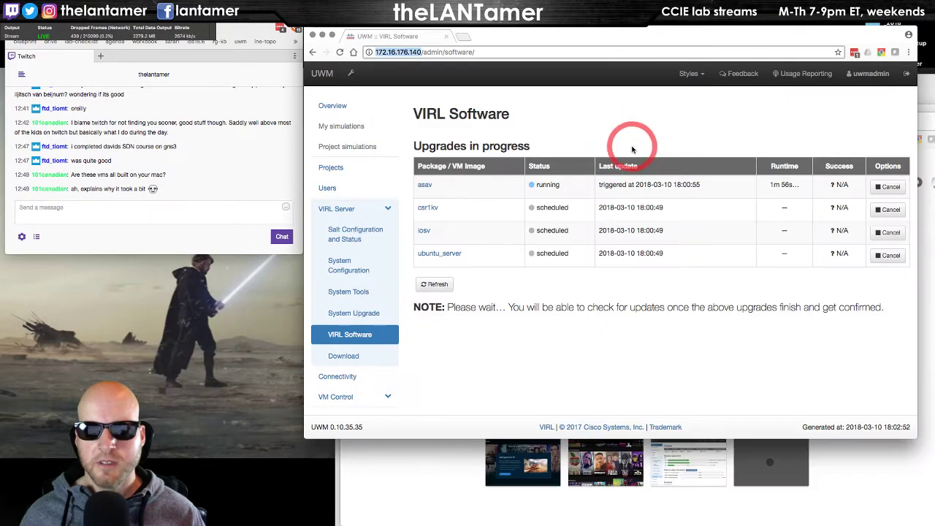
key(super+Tab)
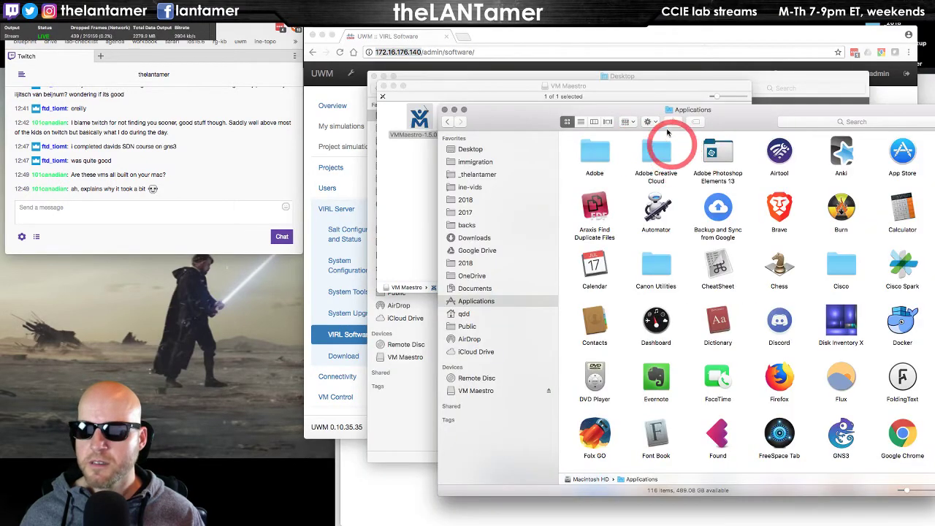
drag(542, 109, 462, 78)
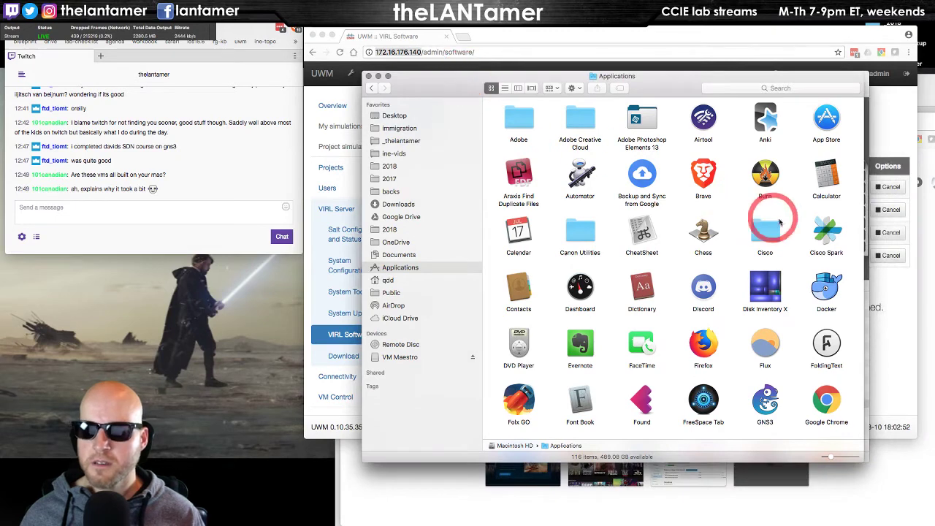
Find VMMaestro-1.5.0-511 in the Applications folder and launch it.
scroll(800, 239, down, 3)
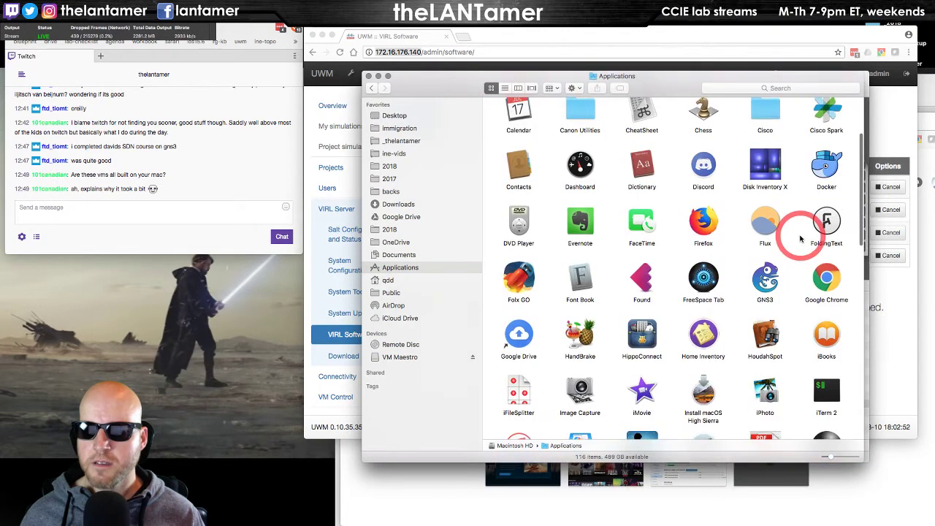
key(super+Tab)
key(super+Tab)
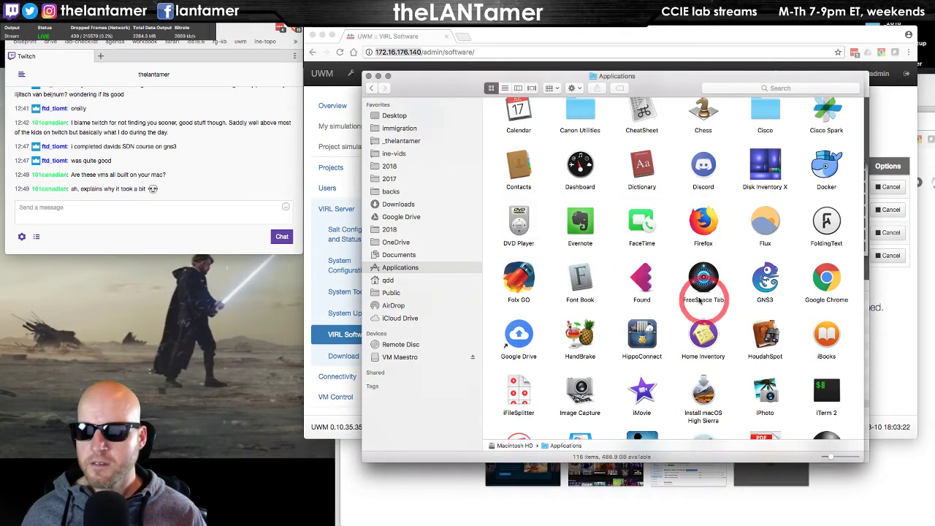
text(vlc)
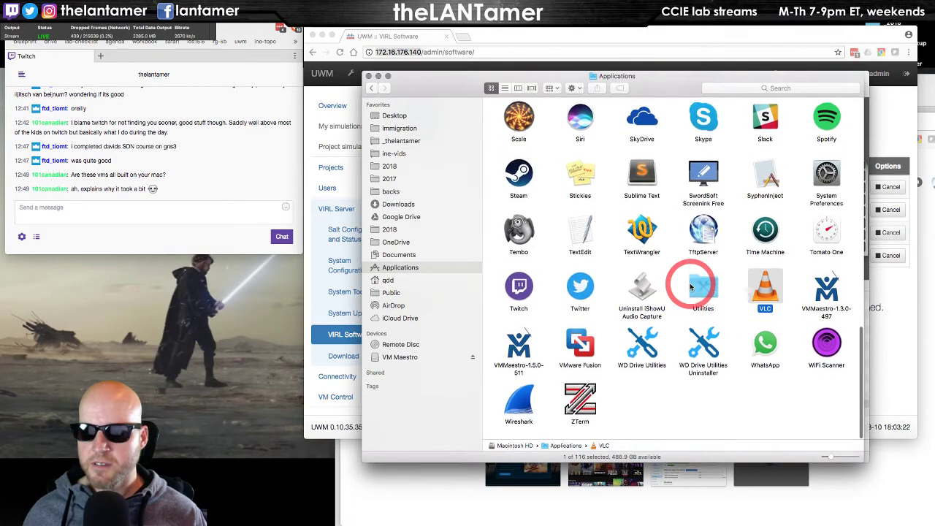
click(831, 296)
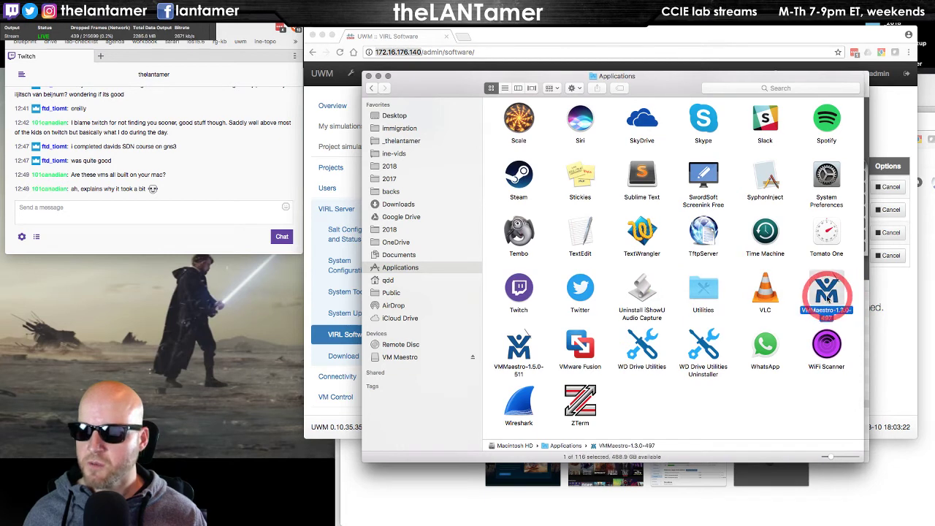
click(517, 349)
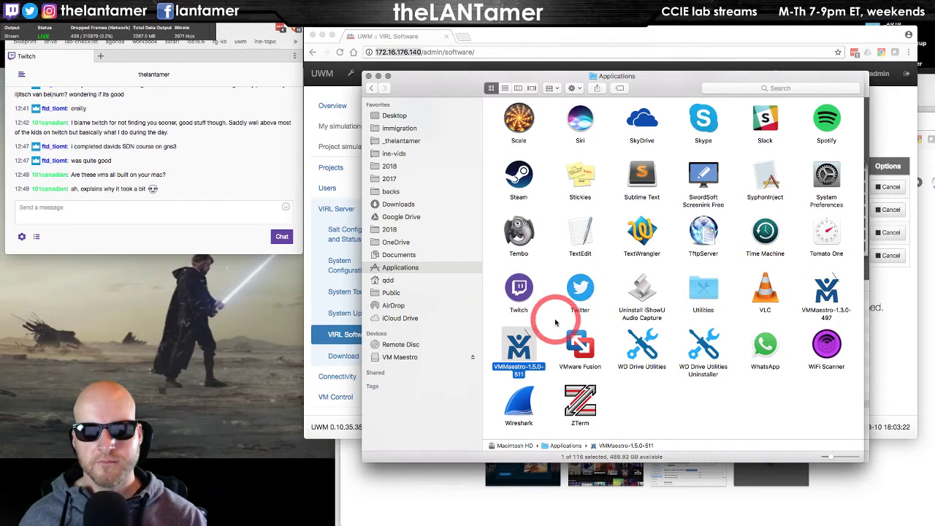
key(super+o)
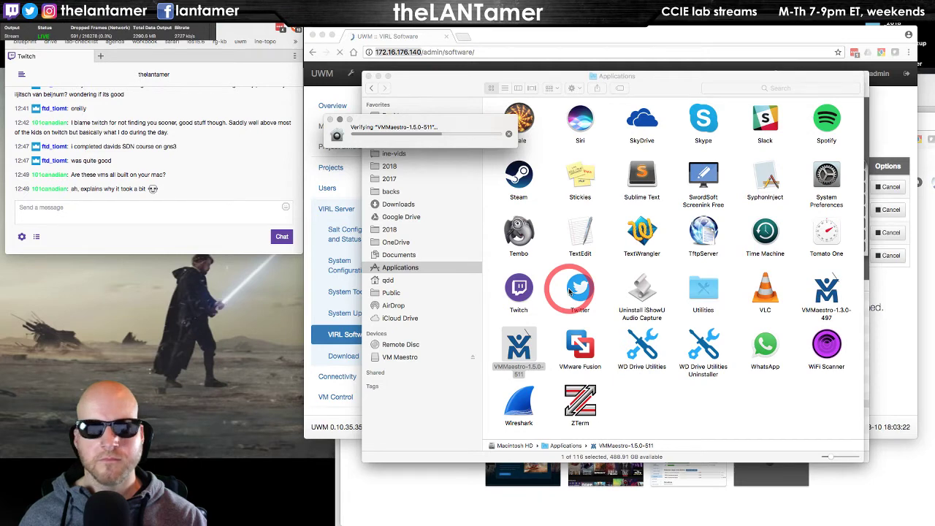
Switch to a Terminal window, ping the host virl, and stop the ping after a few requests.
click(594, 33)
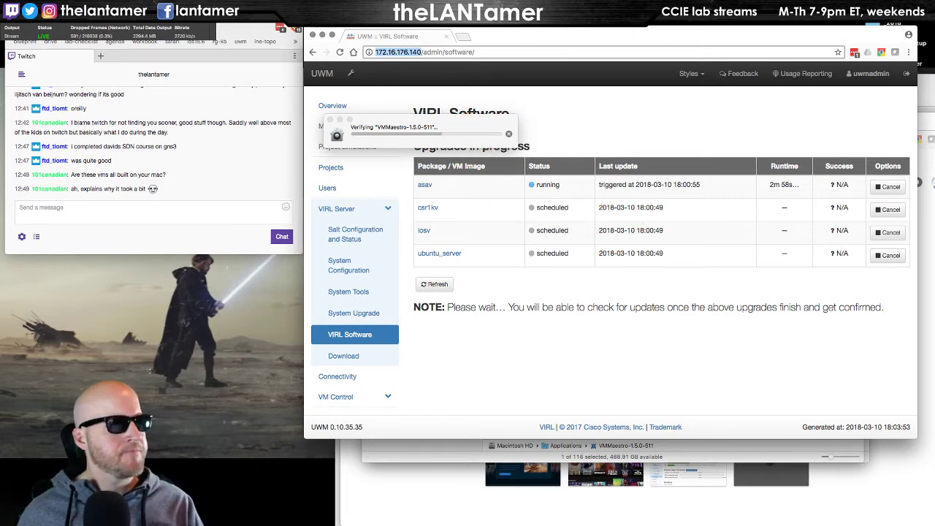
key(super+grave)
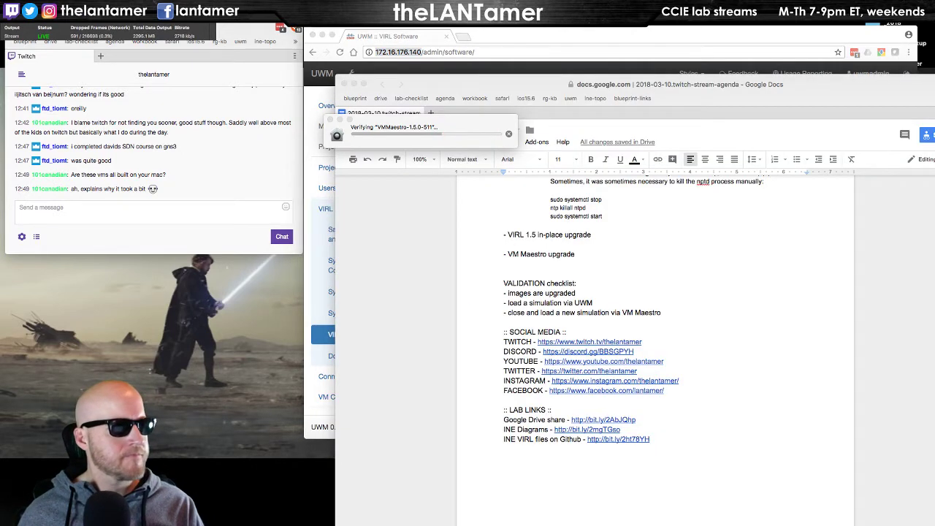
key(super+Return)
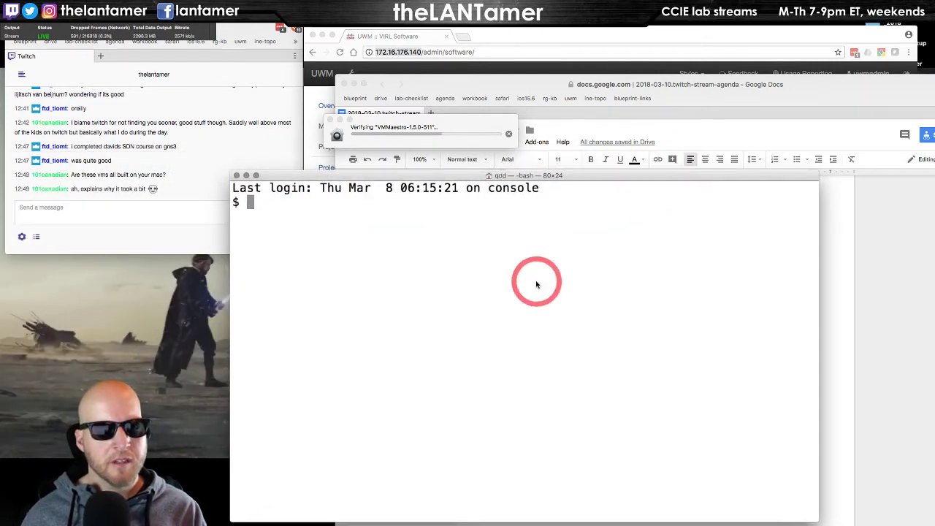
text(ping )
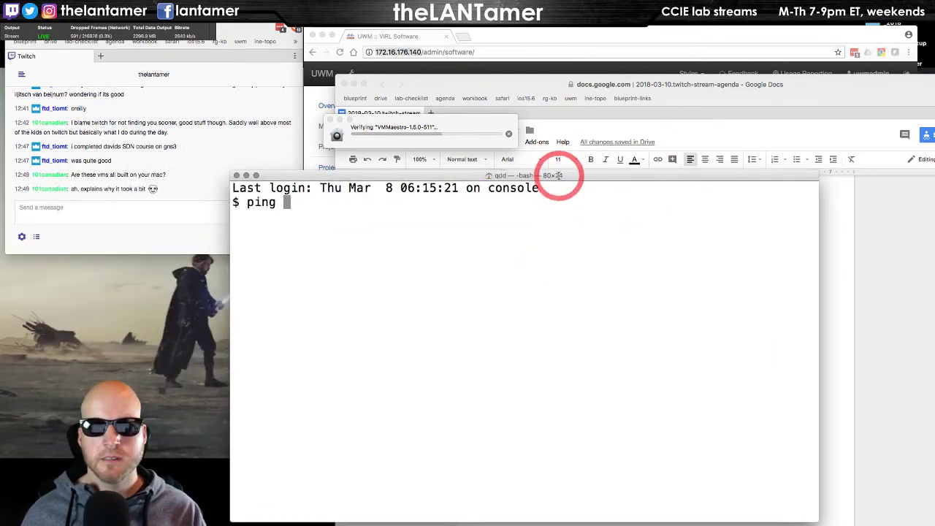
text(virl)
key(Return)
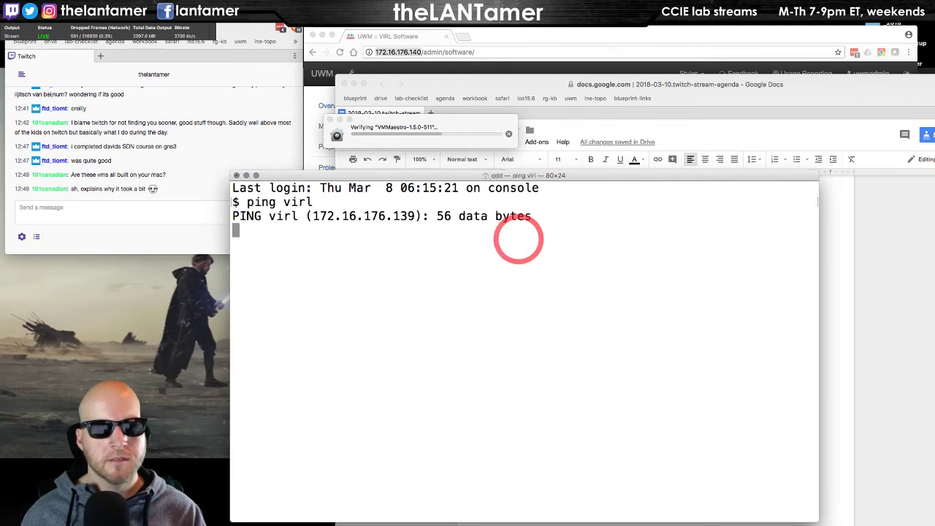
key(ctrl+c)
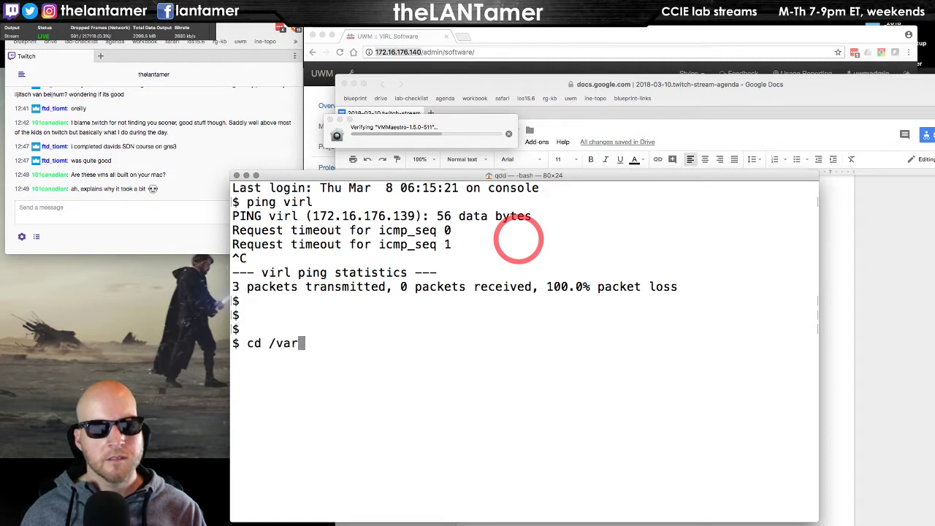
Try to change to /var/etc, list the current folder, and list the contents of /var.
text(etc)
key(Return)
text(ls)
key(Return)
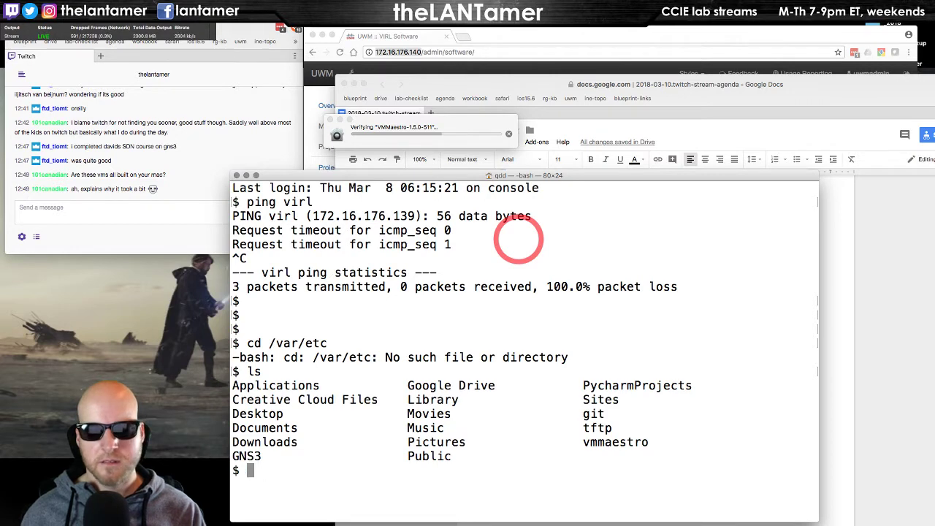
text(cd /var)
key(Return)
text(ls)
key(Return)
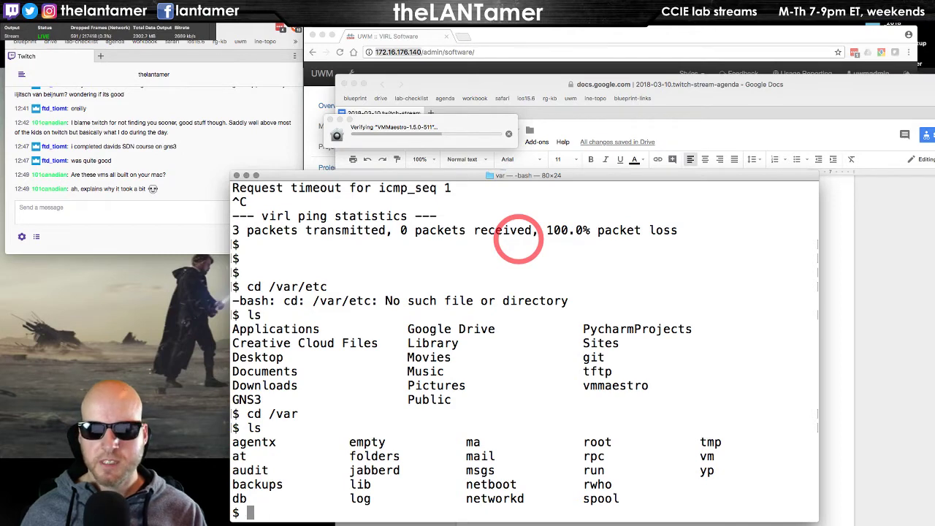
Move the Terminal window up and start a root shell with sudo su, entering the account password.
drag(614, 177, 626, 137)
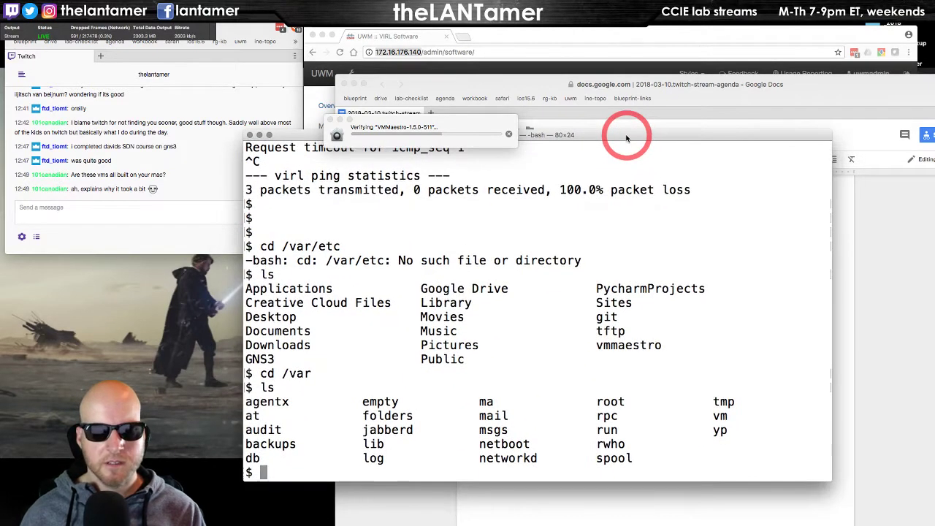
text(sudo su)
key(Return)
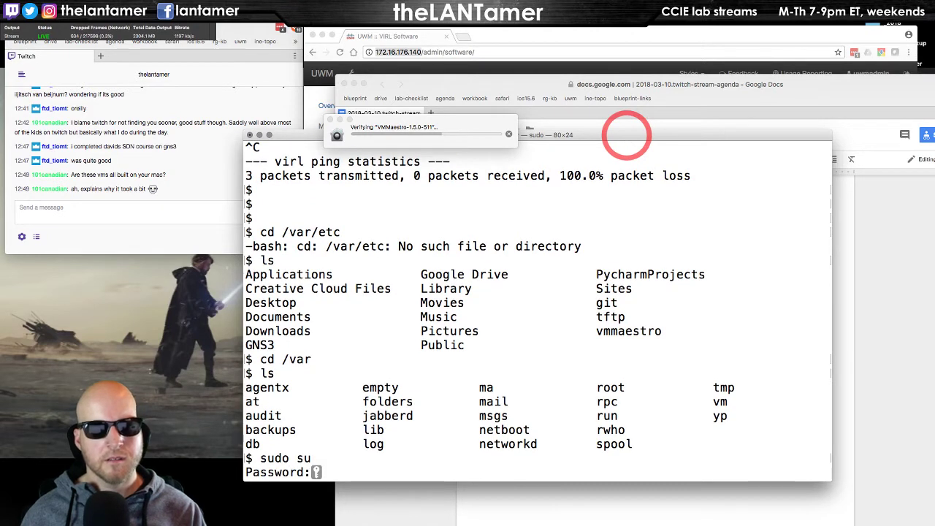
key(Return)
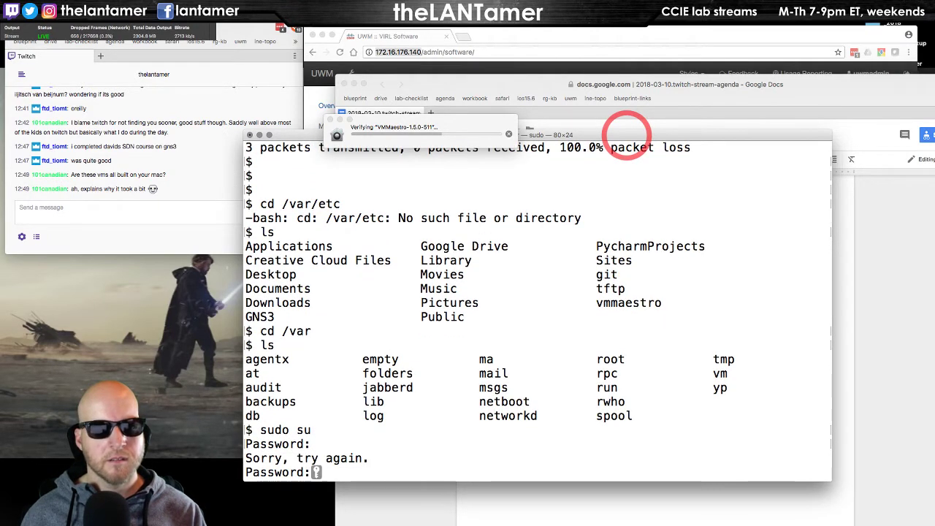
key(ctrl+c)
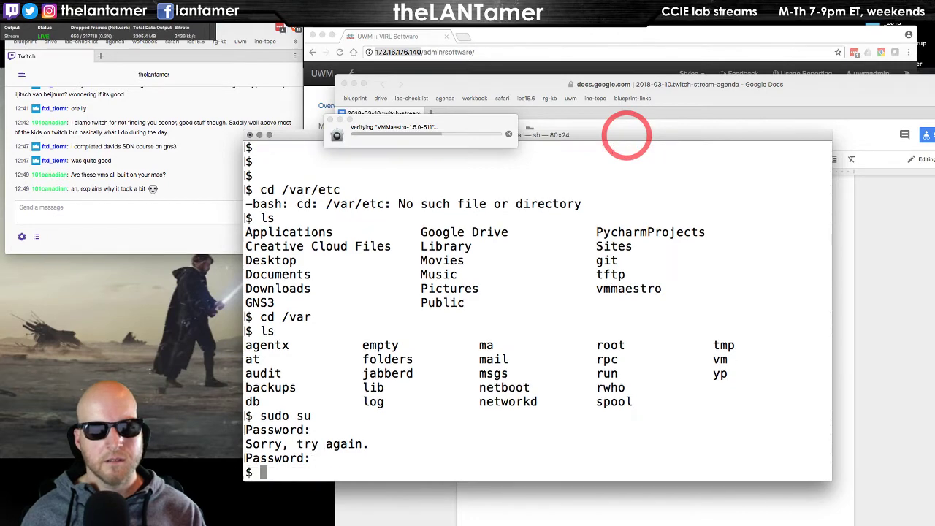
Try to enter an etc folder inside /var and list the contents of /var again.
text(cd /var)
key(Return)
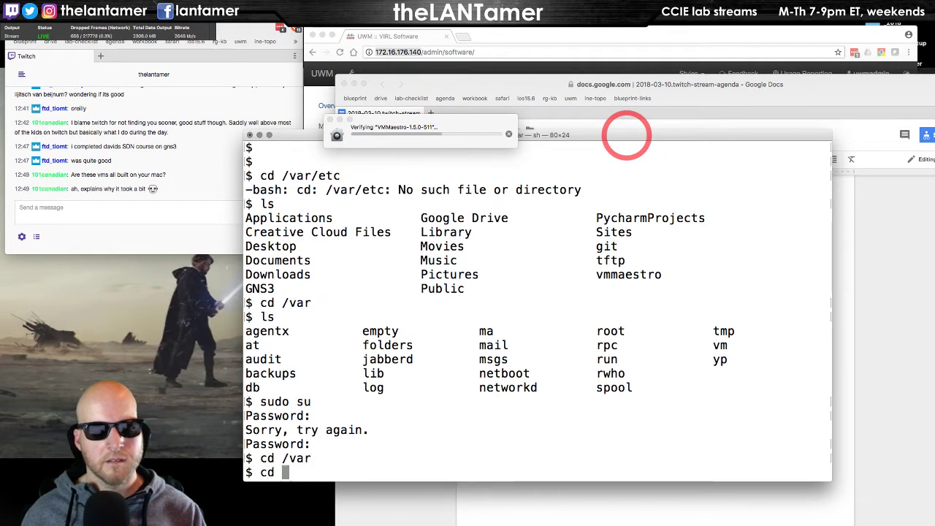
text(cd etc)
key(Return)
text(ls)
key(Return)
text(cd)
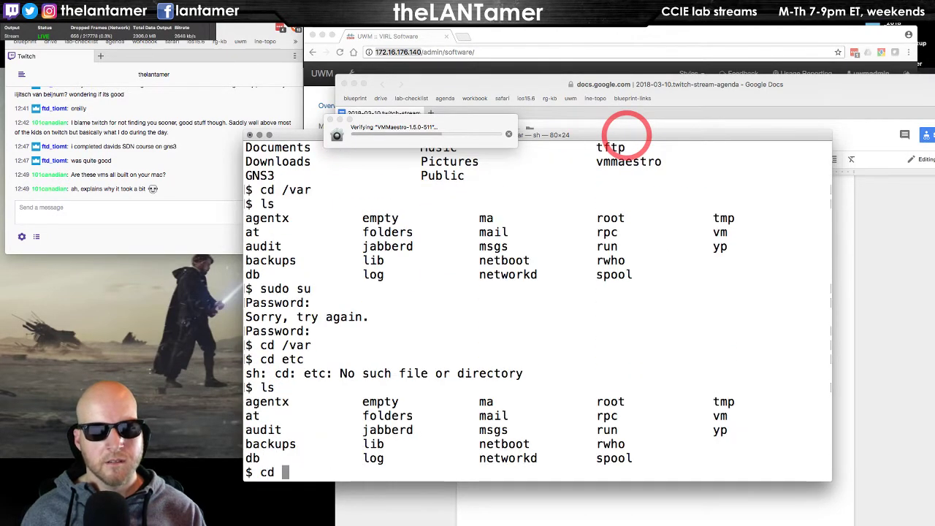
text( l)
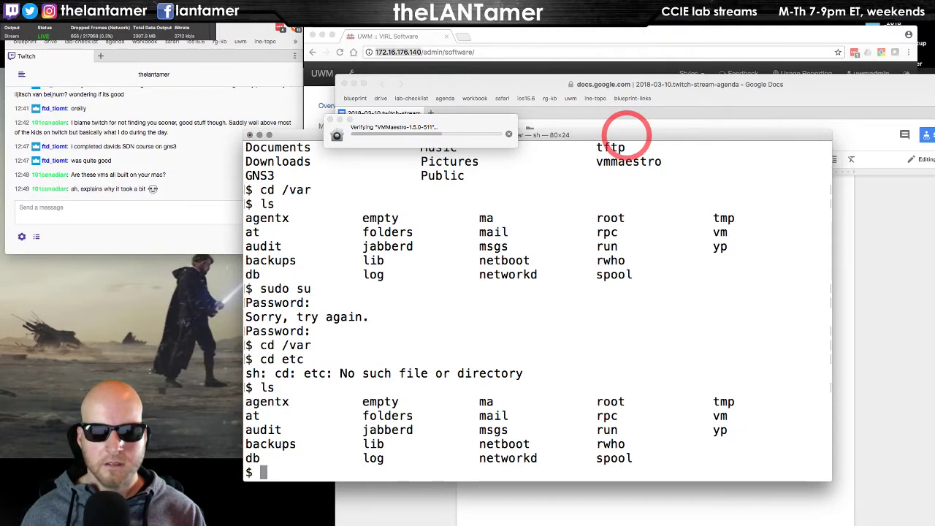
Change to the /etc directory, list its contents, and print the hosts file.
text(d /etc)
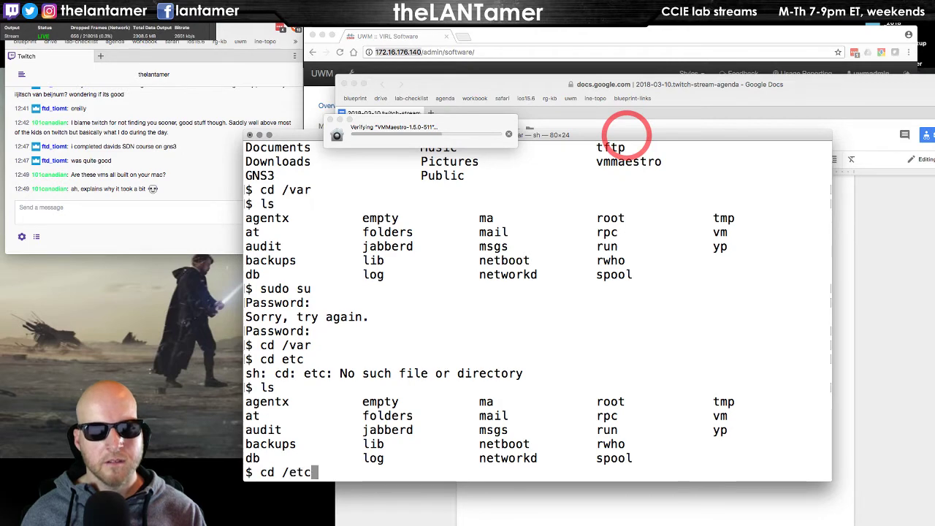
key(Return)
text(ls)
key(Return)
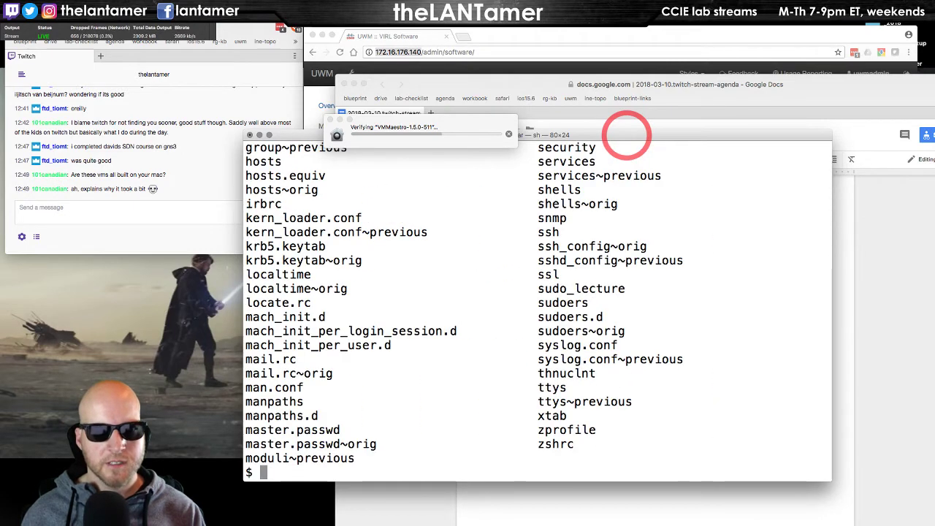
text(cat hosts)
key(Return)
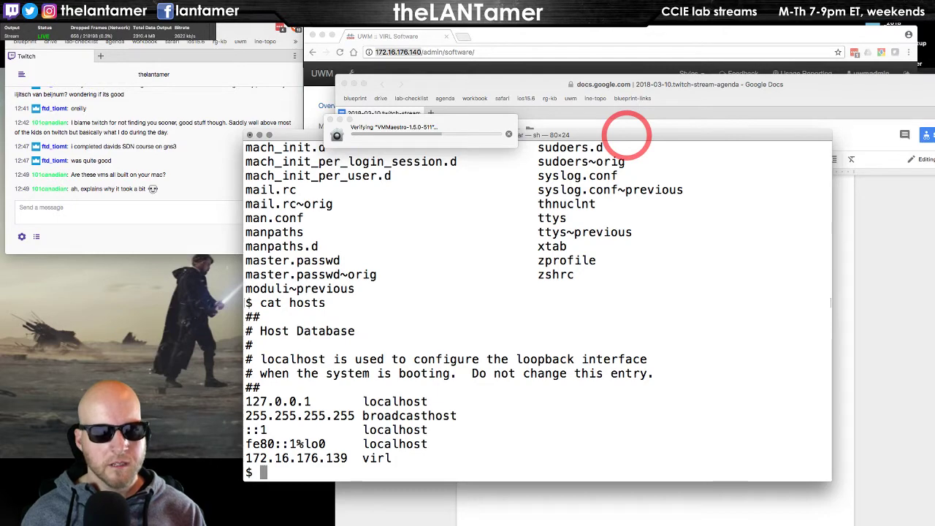
Open the hosts file in nano, set the virl entry's address to 172.16.176.140, and save the file.
text(nano hosts)
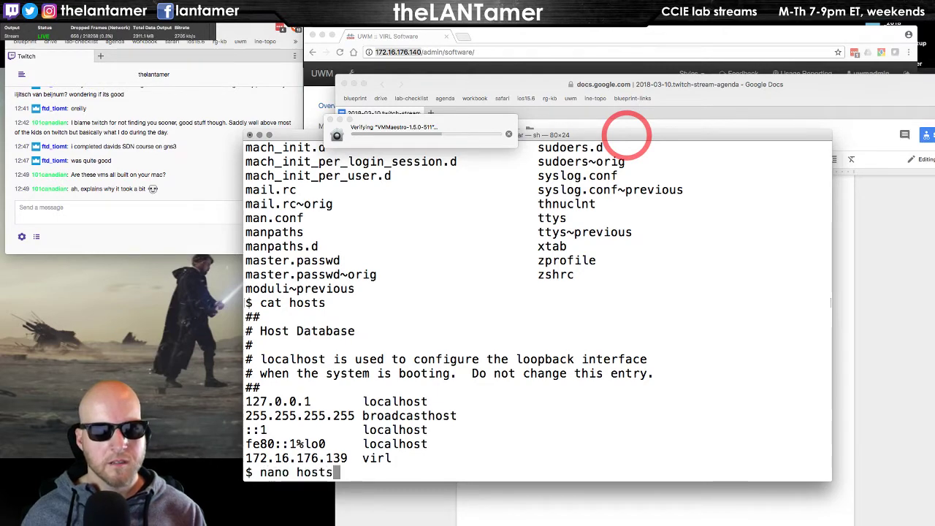
key(Return)
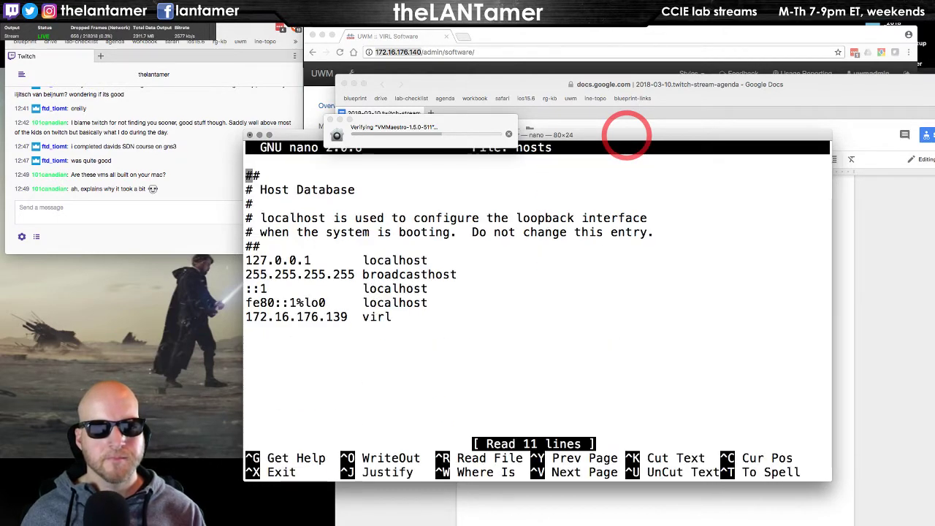
key(Down)
key(Down)
key(Down)
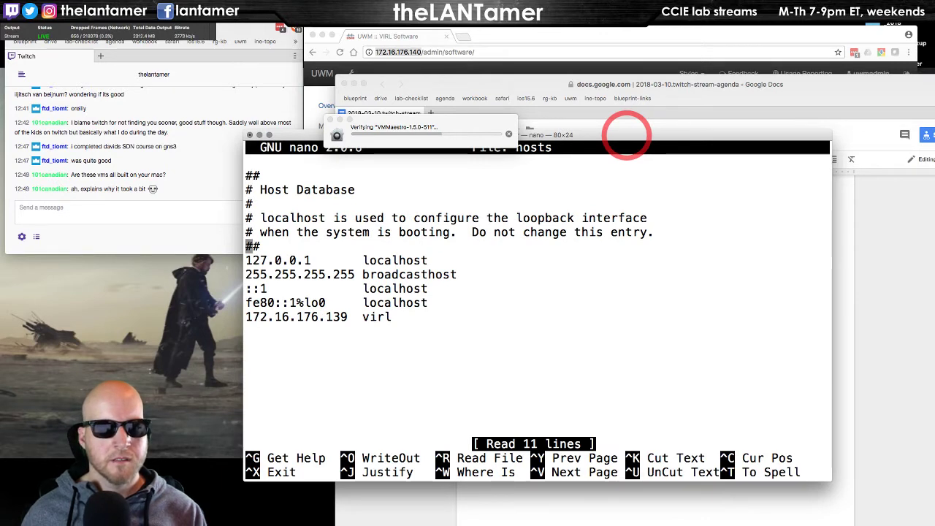
key(Down)
key(Down)
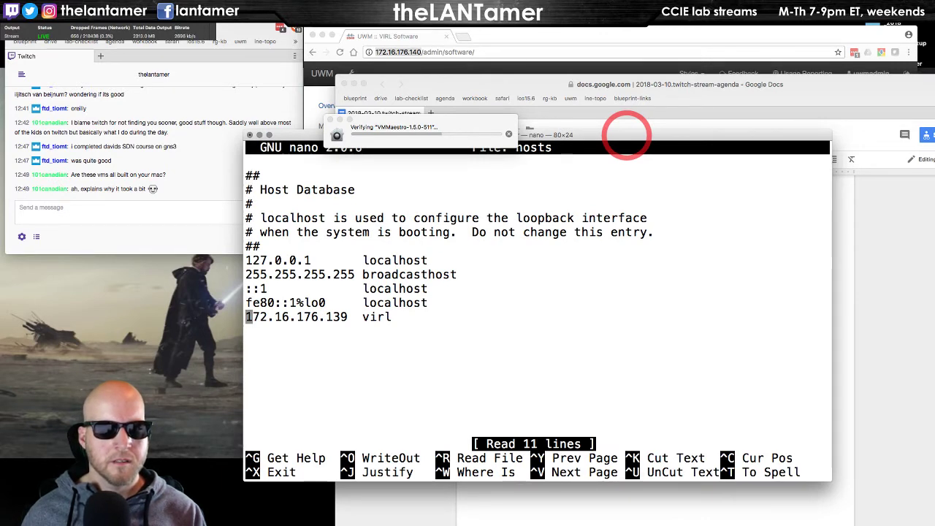
key(Right)
key(Right)
key(Right)
key(Right)
key(Right)
key(Right)
key(Right)
key(Right)
key(Right)
key(Right)
key(Right)
key(Right)
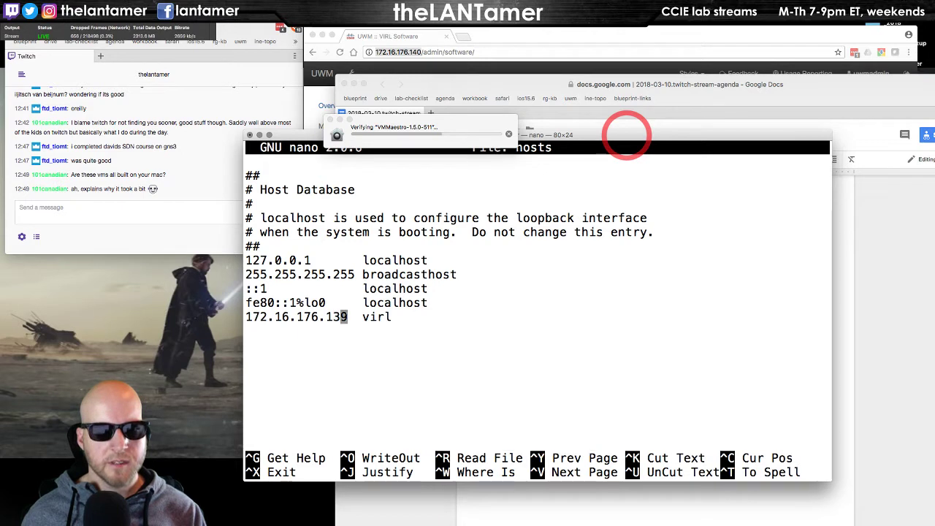
key(BackSpace)
key(BackSpace)
text(140)
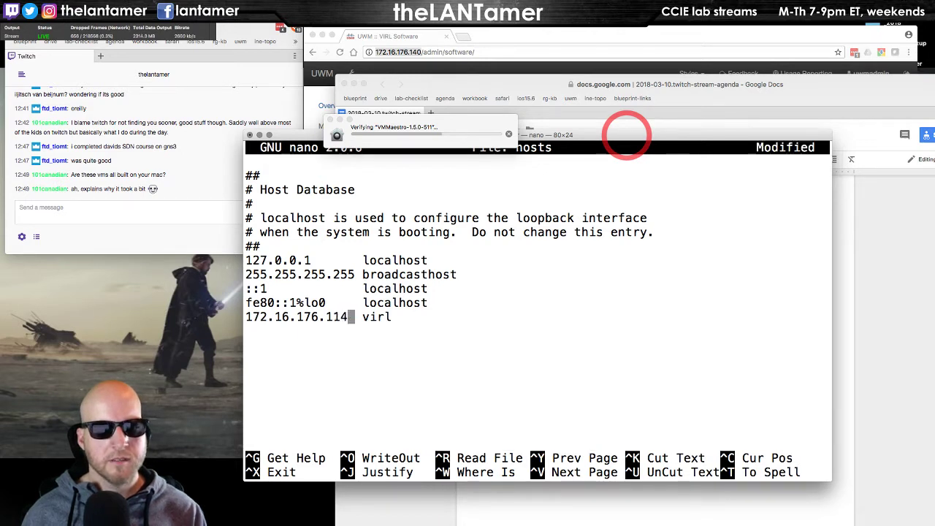
key(BackSpace)
key(BackSpace)
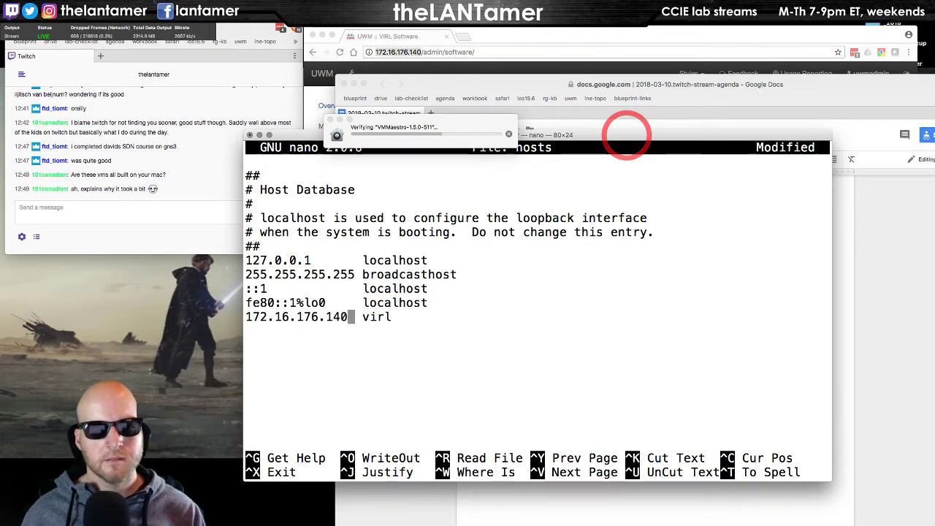
key(ctrl+x)
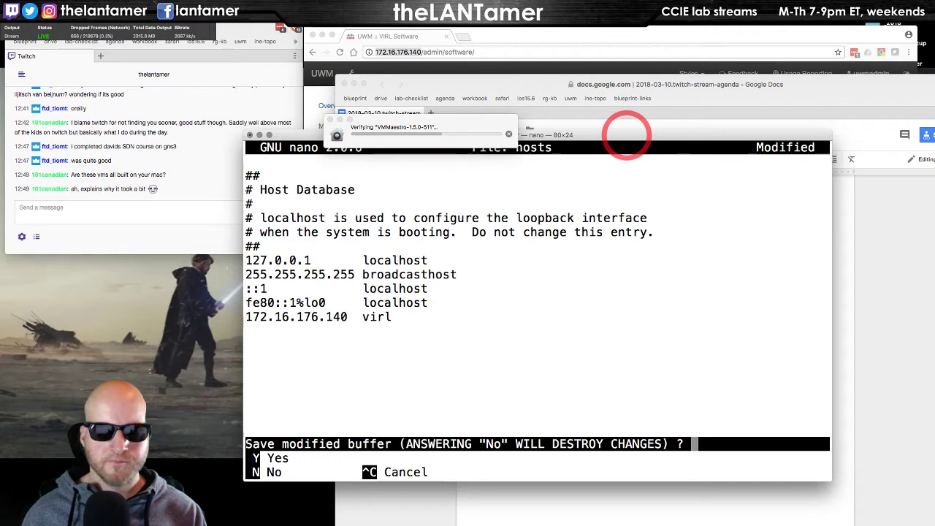
key(y)
key(Return)
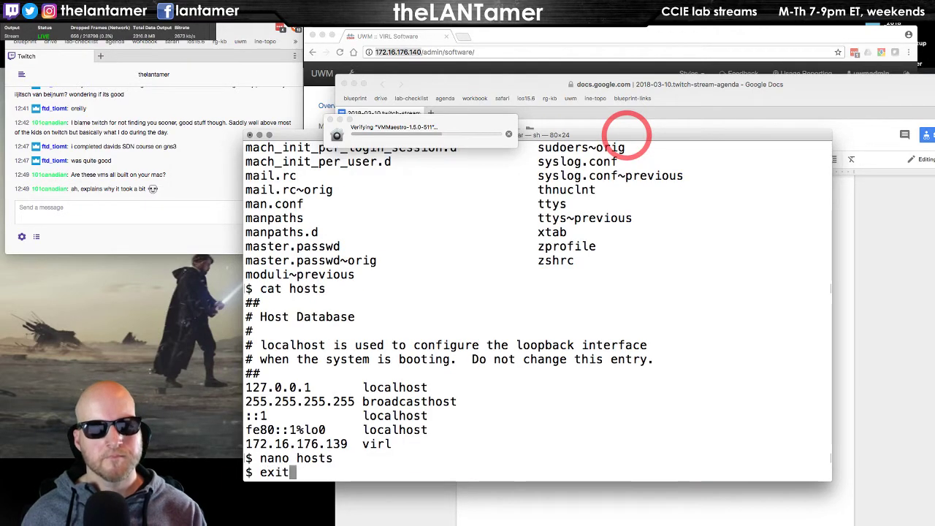
Leave the root shell with exit, try quit, and end the terminal session with logout.
text(exit)
key(Return)
text(quit)
key(Return)
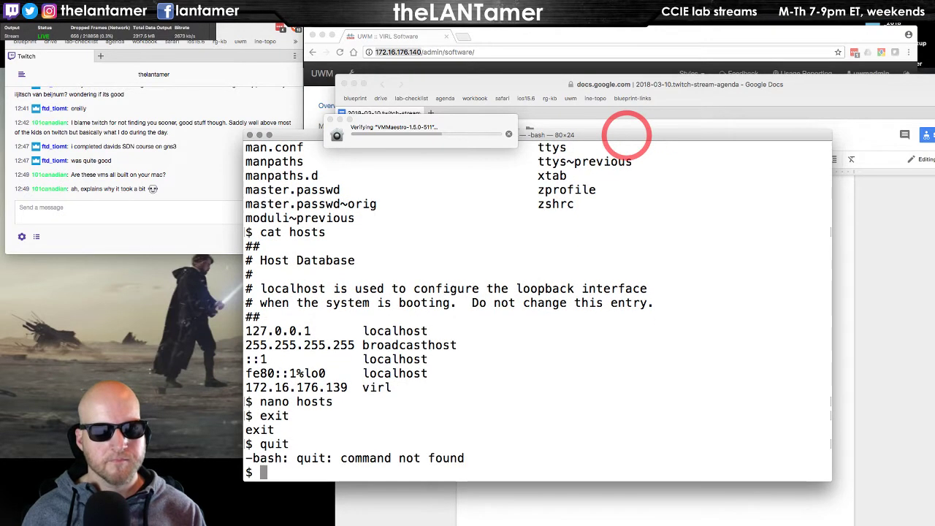
text(logout)
key(Return)
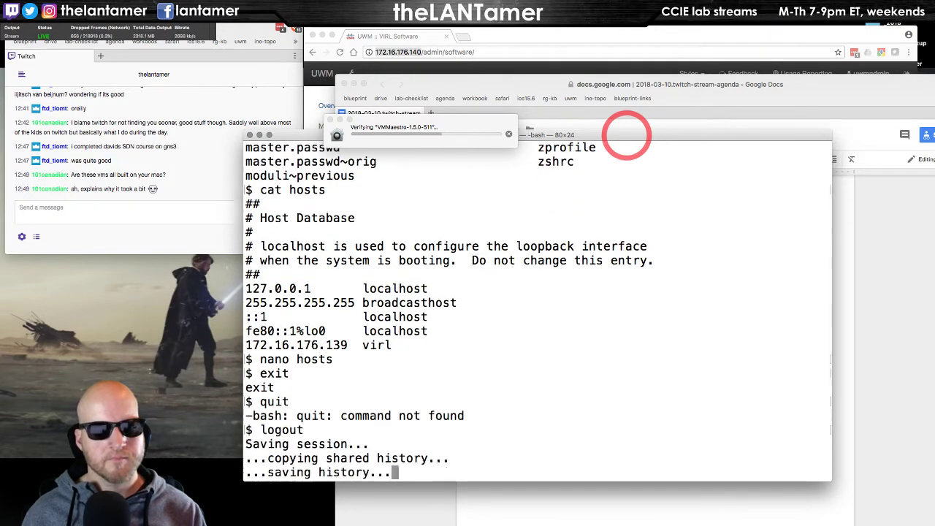
scroll(538, 311, down, 1)
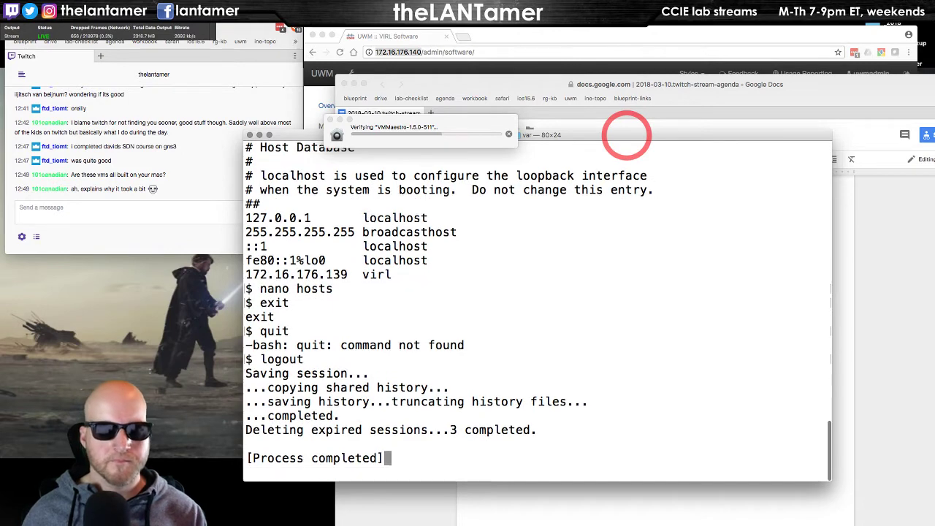
Open a new Terminal window and close the old one with the ended session.
key(super+n)
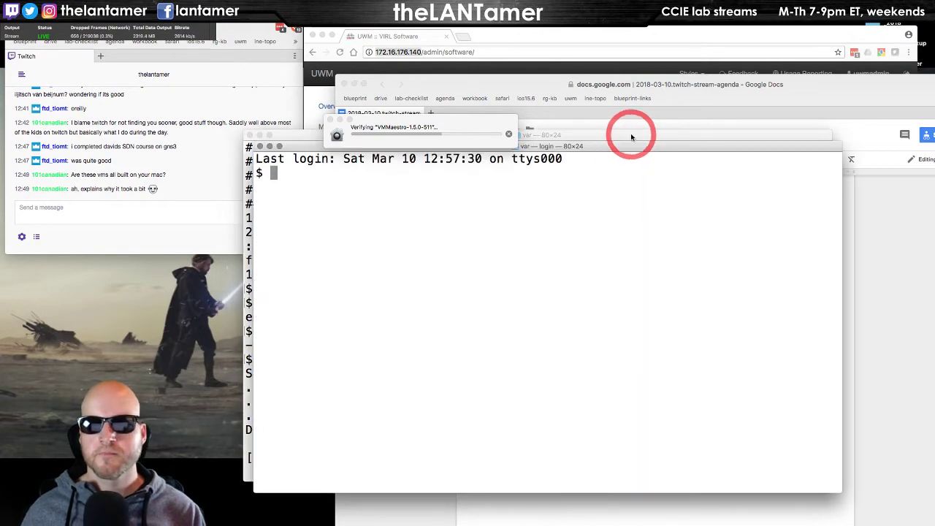
click(620, 139)
key(super+w)
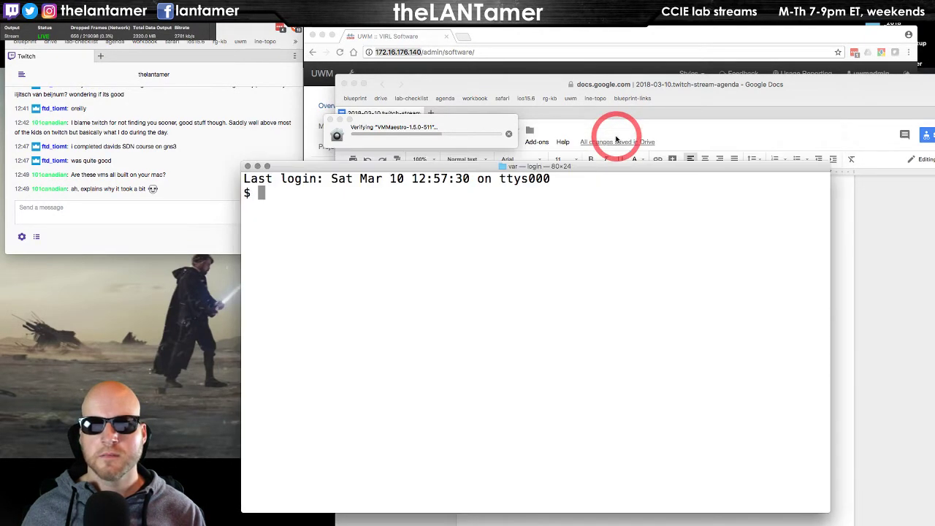
Ping the host virl to check its address and reachability, and stop the ping.
click(522, 300)
text(ping virl)
key(Return)
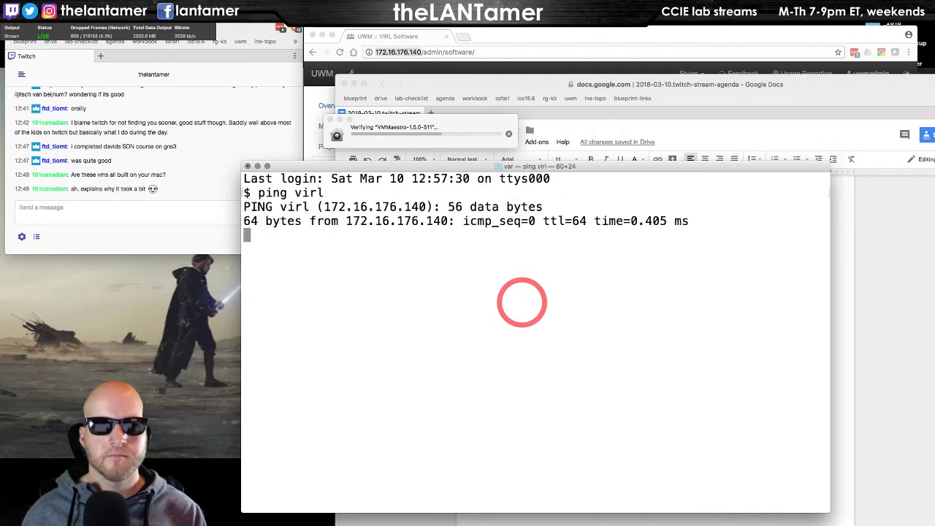
key(ctrl+c)
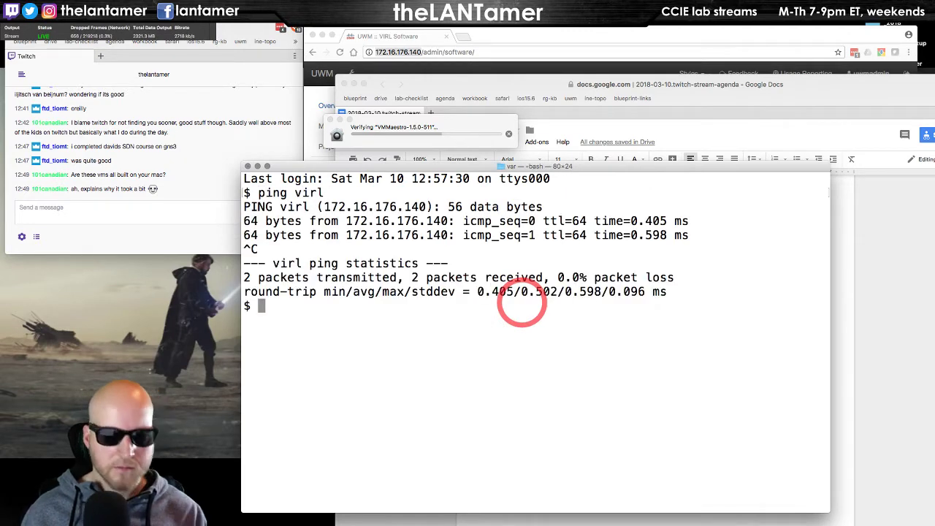
Exit the shell and close its Terminal window.
text(exit)
key(Return)
key(super+w)
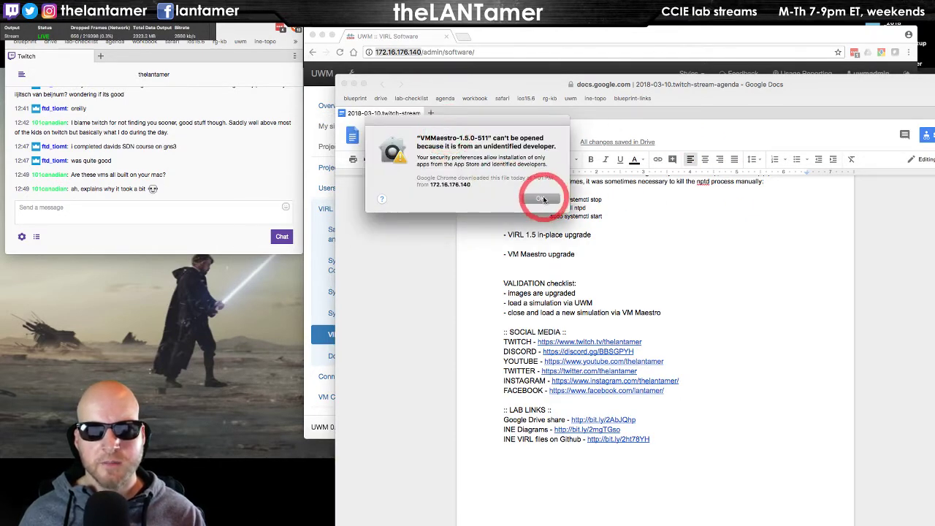
Dismiss the unidentified developer warning for VMMaestro-1.5.0-511.
click(539, 197)
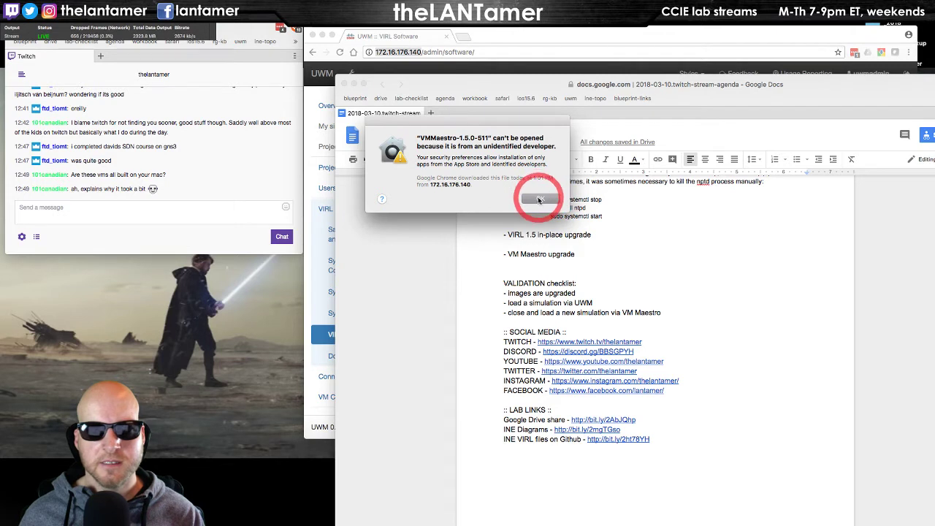
click(463, 171)
click(537, 200)
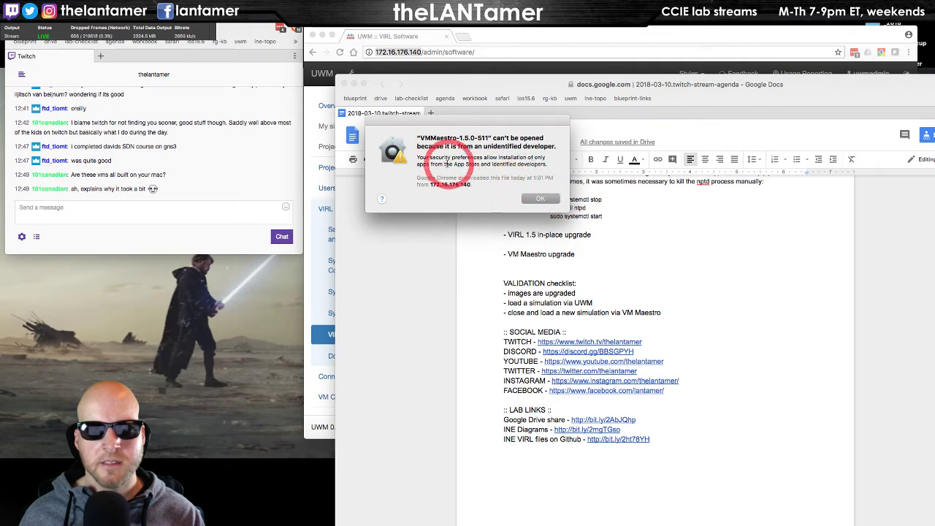
click(541, 200)
Switch to the Finder's Applications folder and open VMMaestro-1.5.0-511 using its context Open command.
click(547, 40)
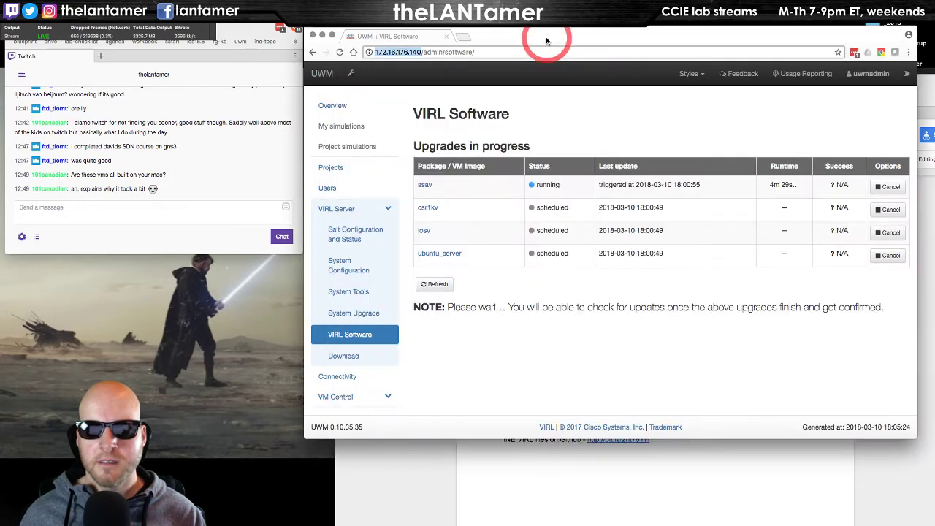
click(574, 504)
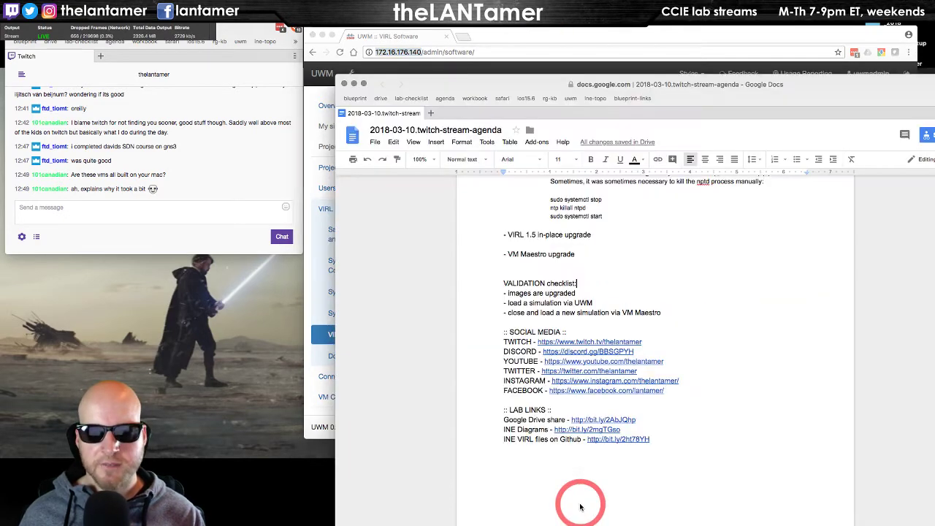
key(super+Tab)
key(super+Tab)
key(super+Tab)
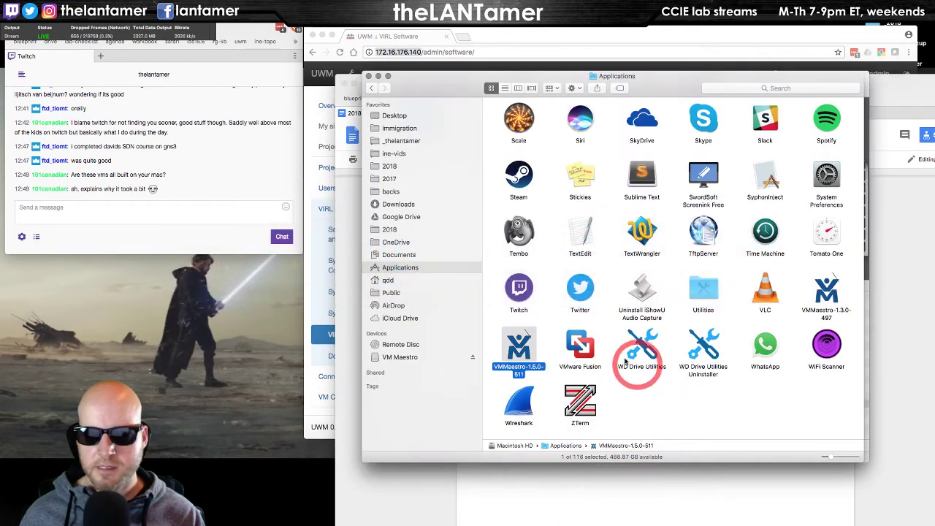
right_click(528, 334)
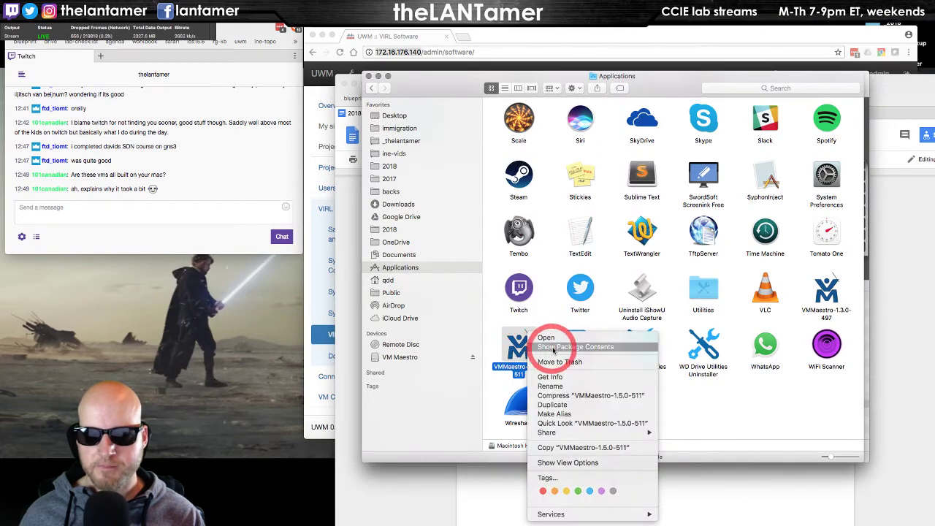
click(557, 339)
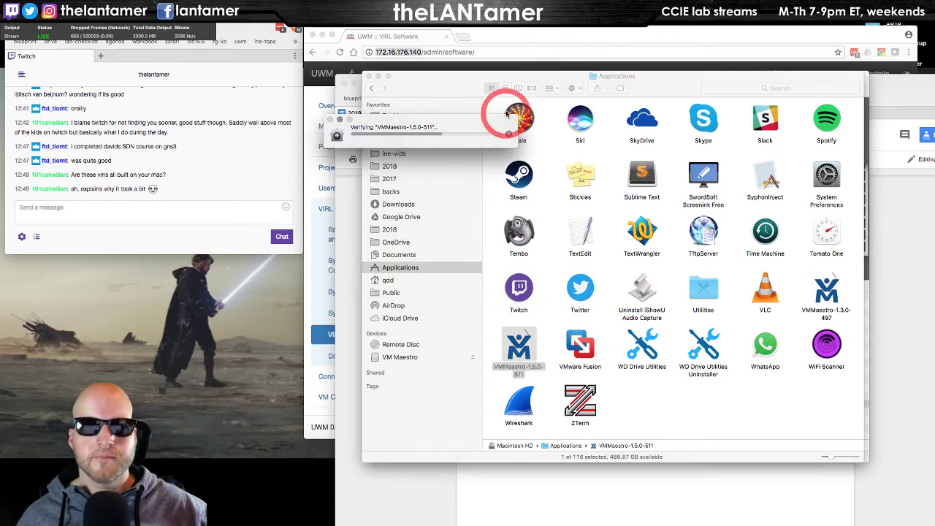
Check the VM image upgrades on the VIRL Software page, and move its browser window and the Applications window apart.
click(526, 42)
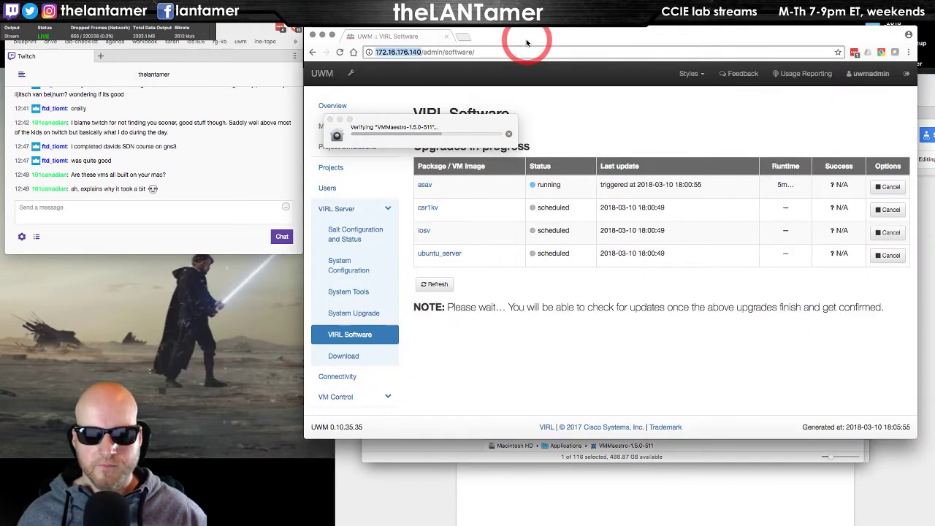
key(super+Tab)
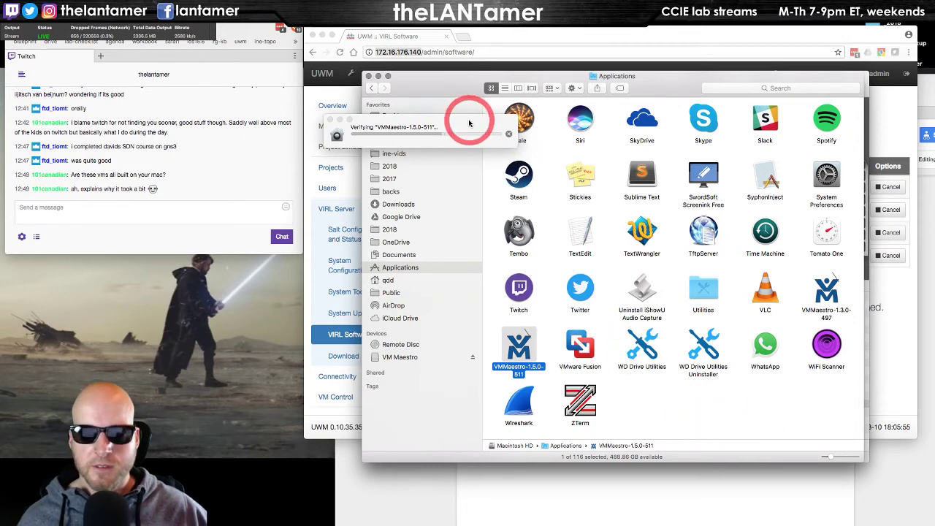
click(511, 43)
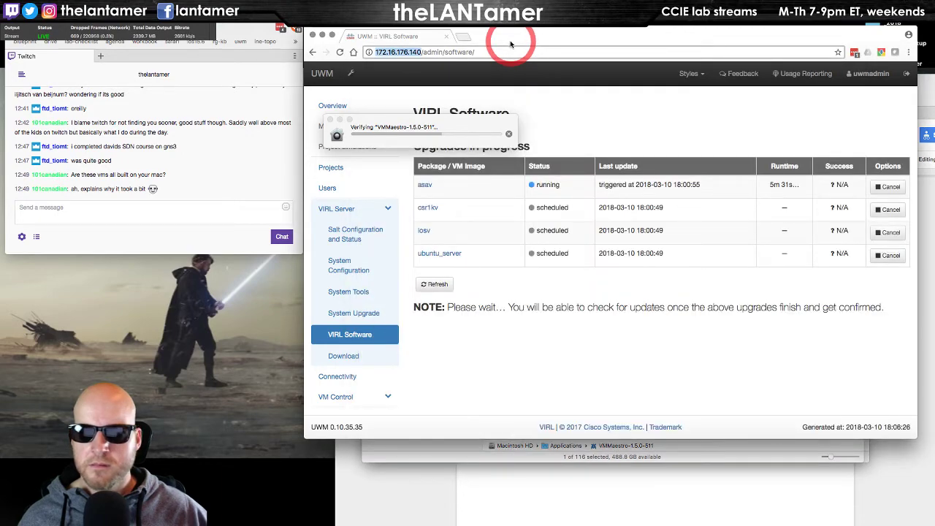
drag(511, 43, 164, 278)
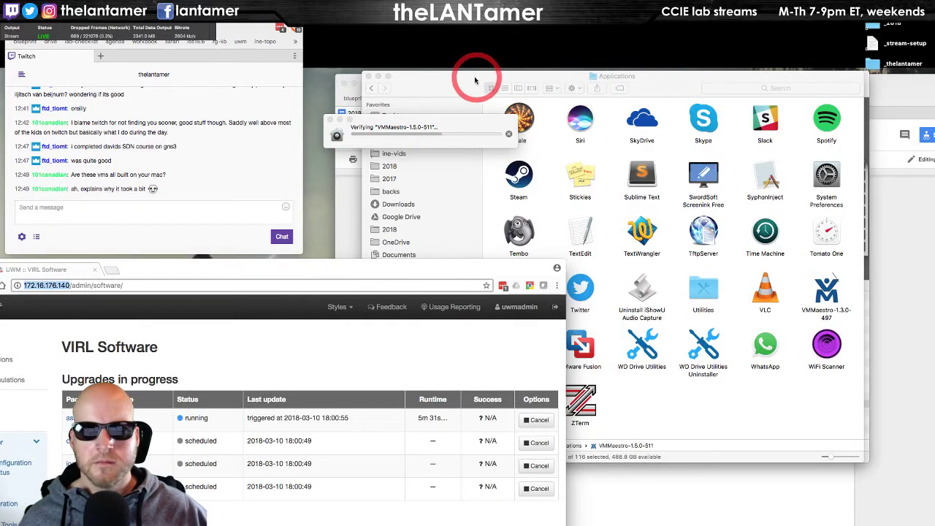
drag(475, 79, 520, 36)
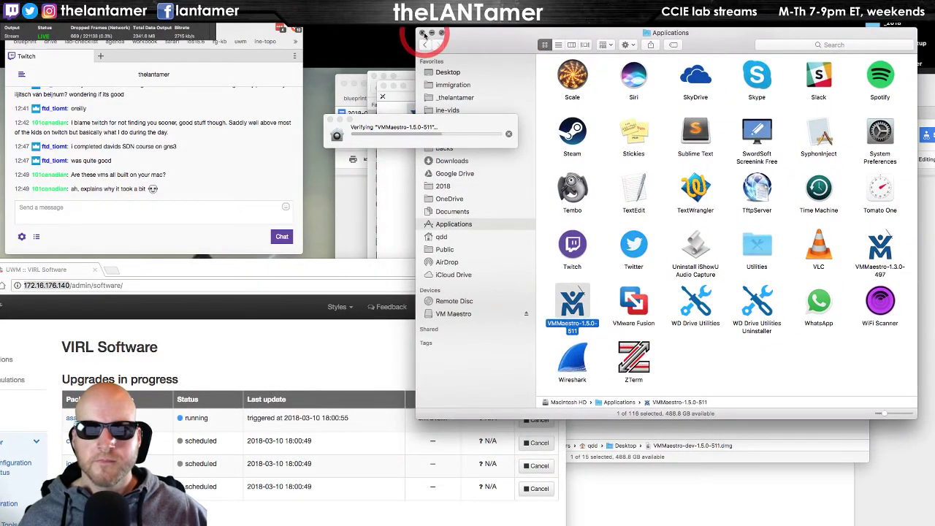
Bring the VM Maestro disk image window forward and close it.
click(406, 92)
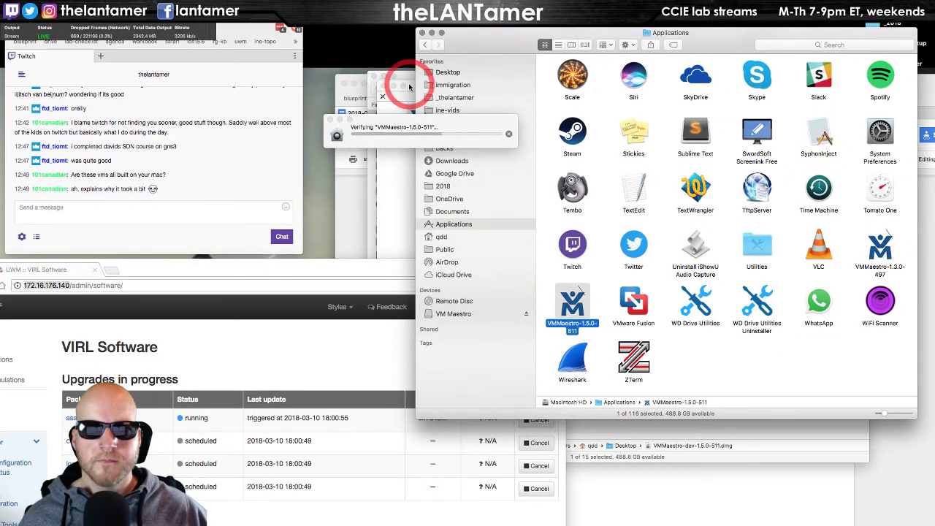
click(375, 85)
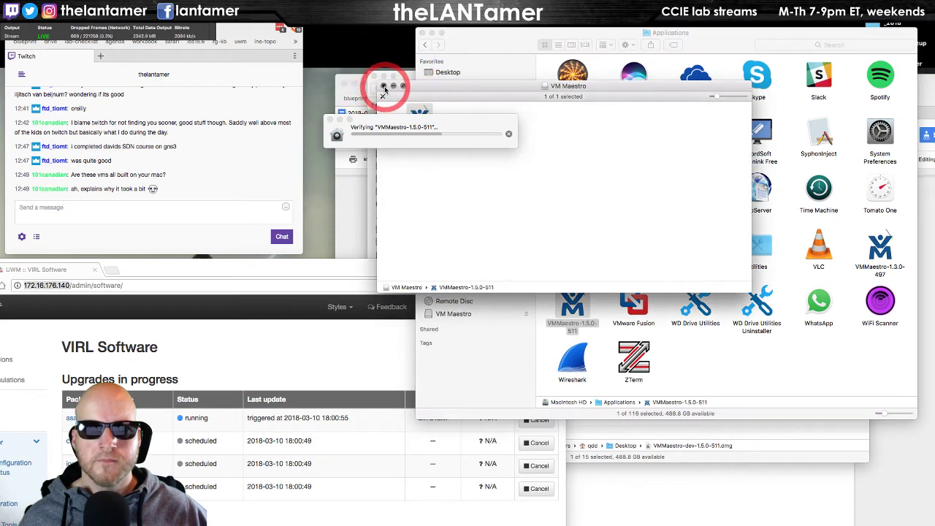
click(436, 82)
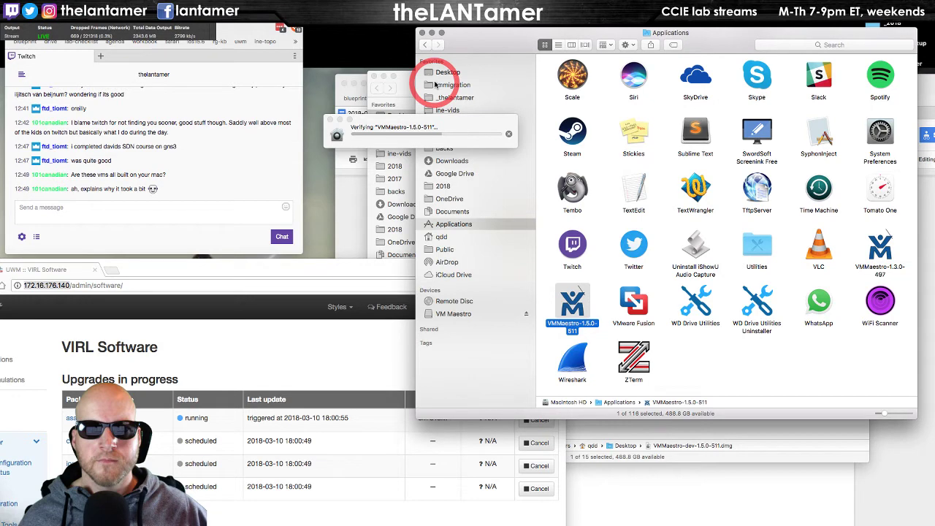
Move the Applications window slightly lower and bring the Chrome window with the new tab to the front.
click(911, 91)
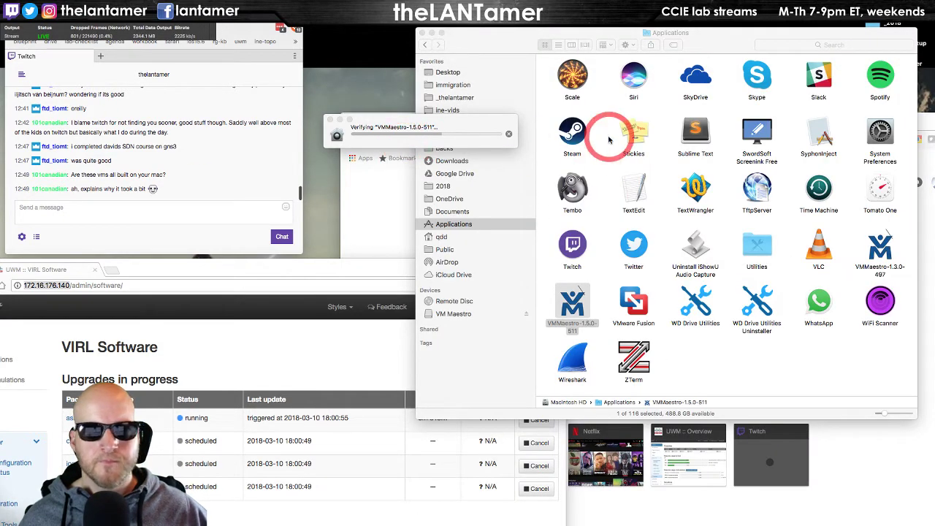
click(515, 47)
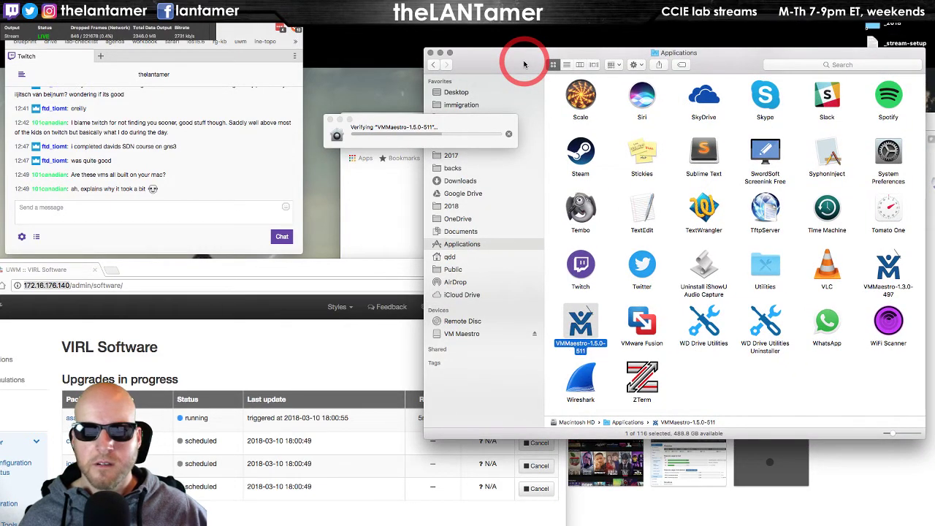
click(405, 197)
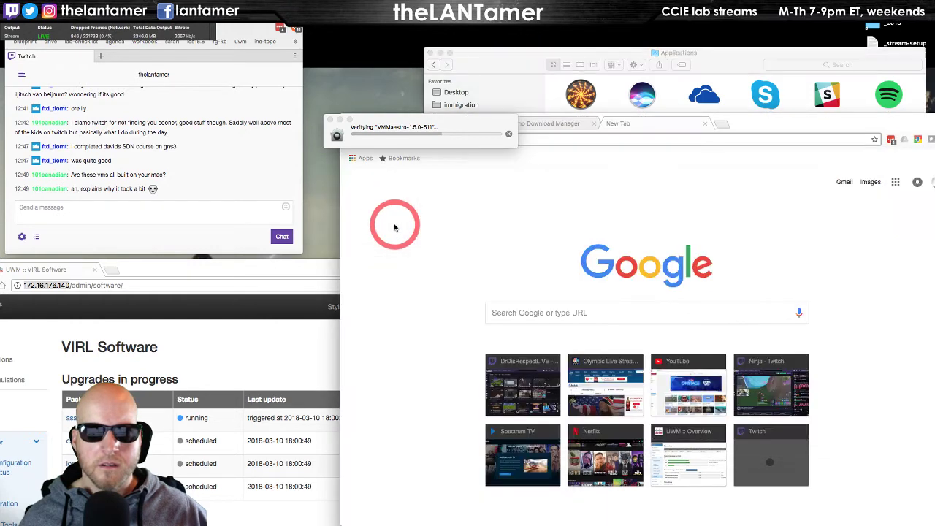
Close the New Tab, Chrono Download Manager and UWM Download tabs in the front Chrome window.
click(682, 177)
click(718, 128)
click(705, 125)
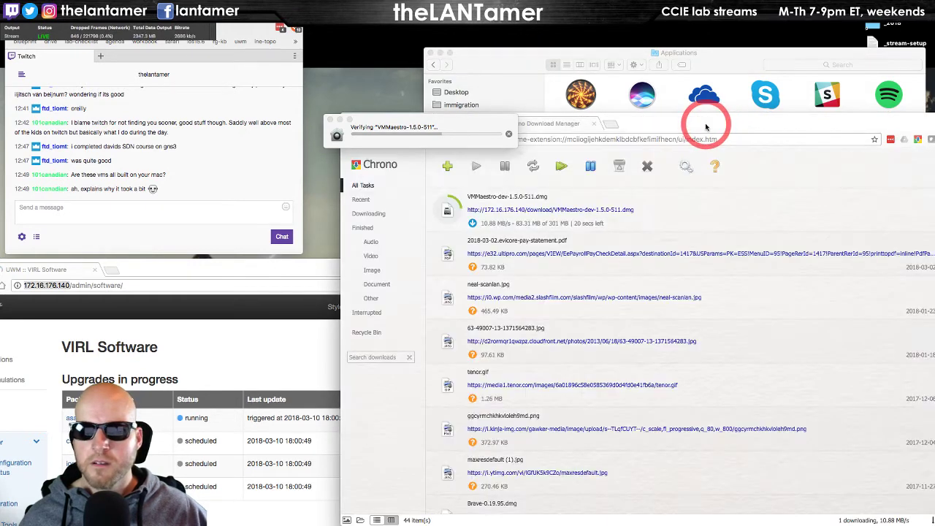
click(593, 125)
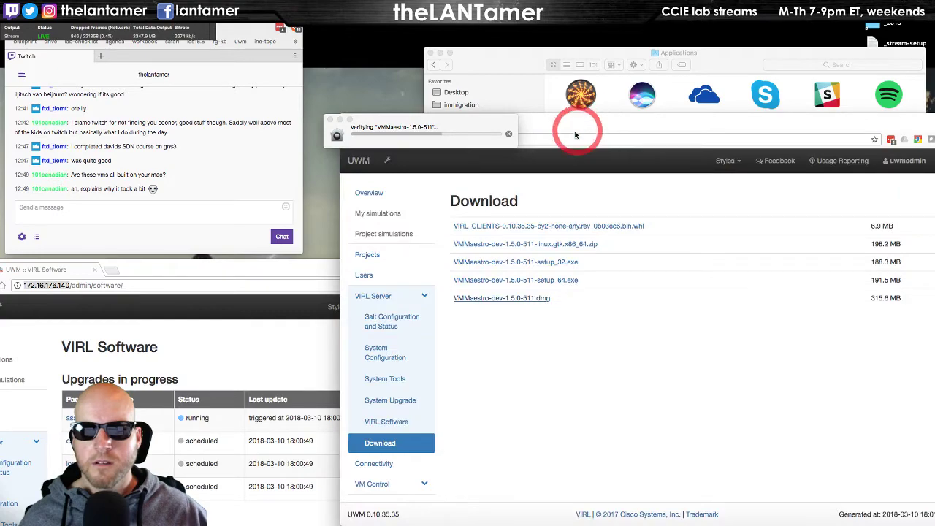
mouse_move(575, 130)
mouse_down()
mouse_move(585, 88)
mouse_move(617, 88)
mouse_move(845, 185)
mouse_move(609, 79)
mouse_move(534, 58)
mouse_up()
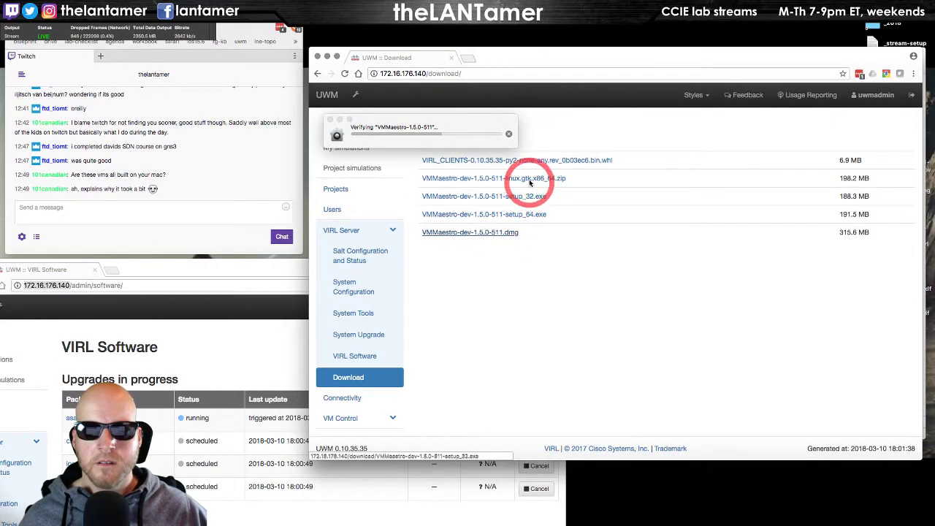
click(452, 59)
Reposition the Applications and verification windows, and confirm opening VMMaestro-1.5.0-511 despite its unidentified developer.
drag(549, 51, 519, 51)
drag(467, 112, 484, 108)
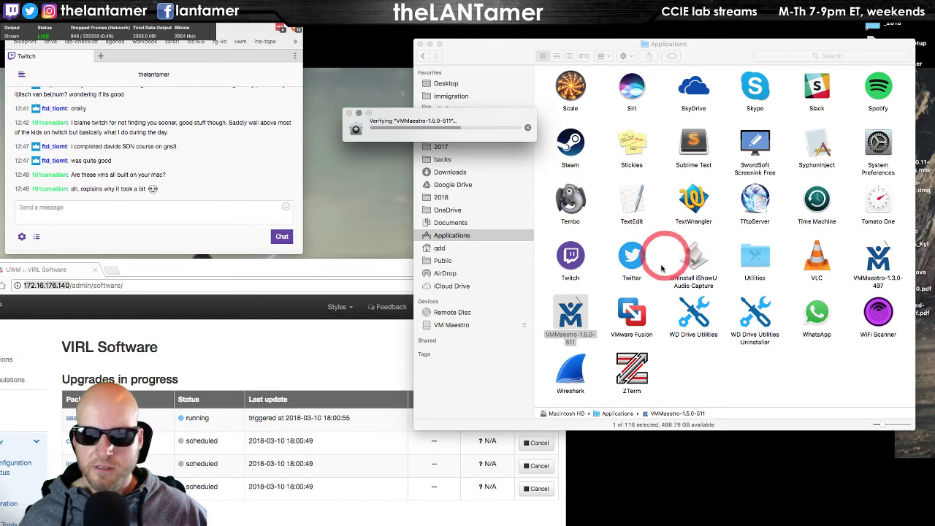
mouse_move(553, 517)
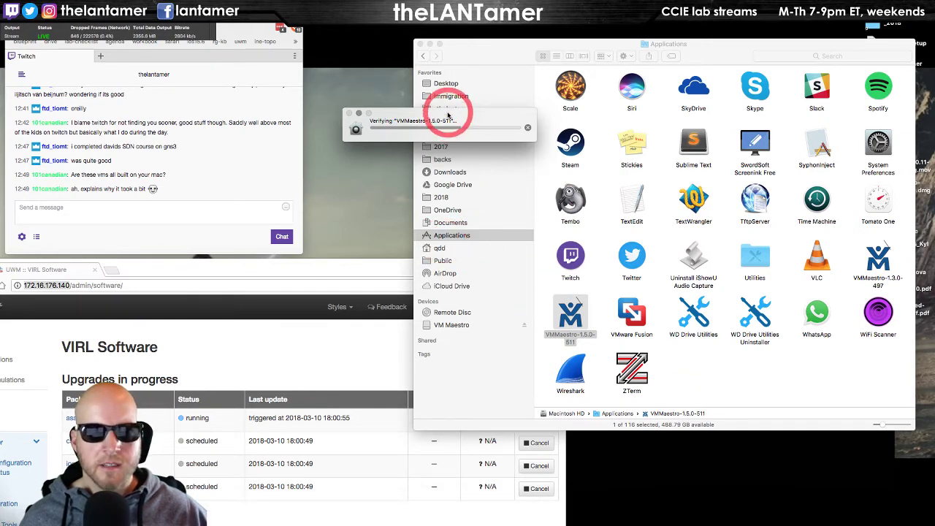
drag(500, 46, 472, 55)
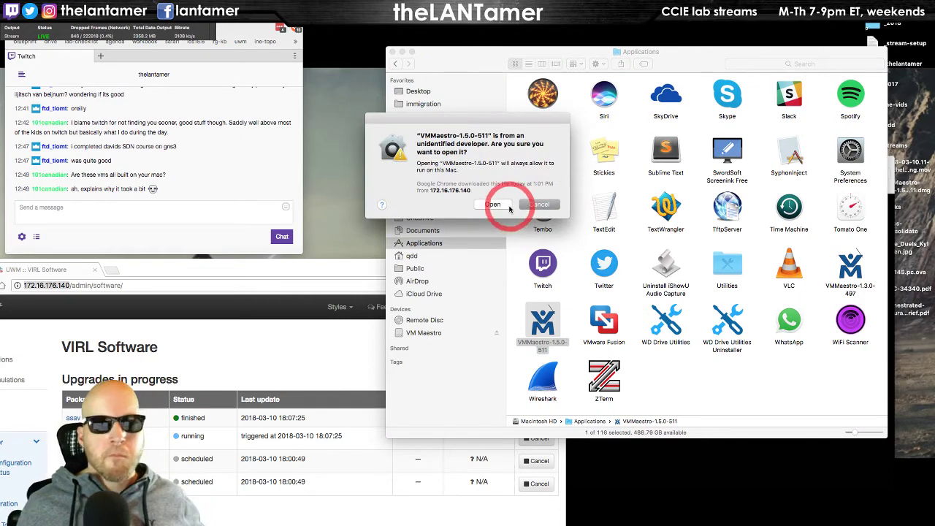
click(491, 204)
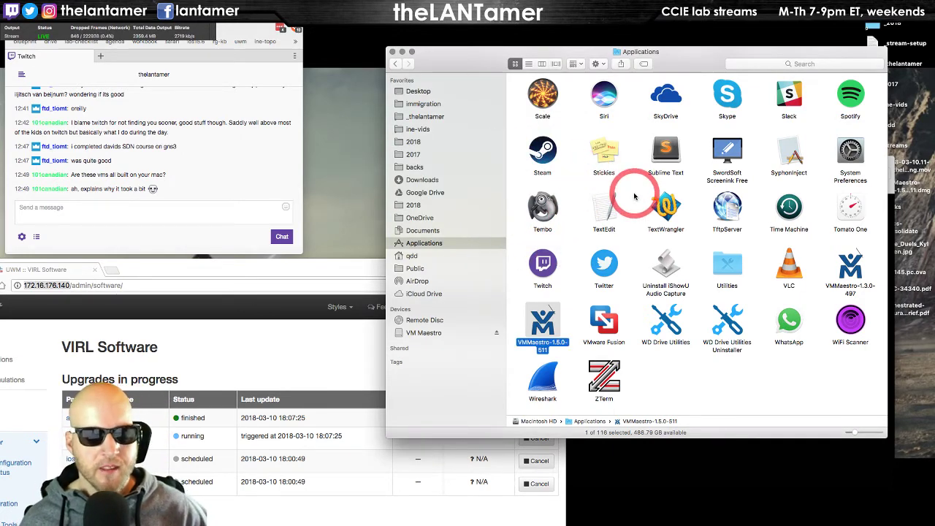
Check the VIRL Software upgrades page, and close the Applications window.
click(300, 271)
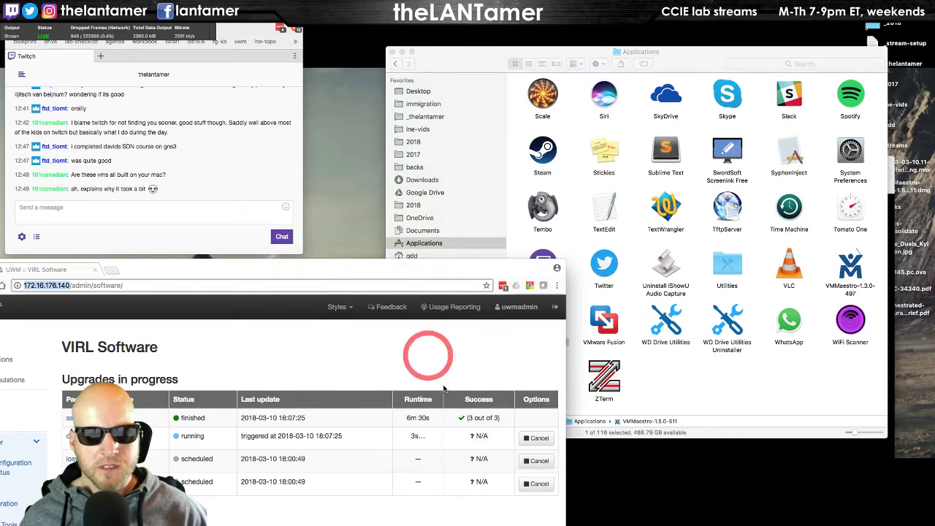
click(463, 53)
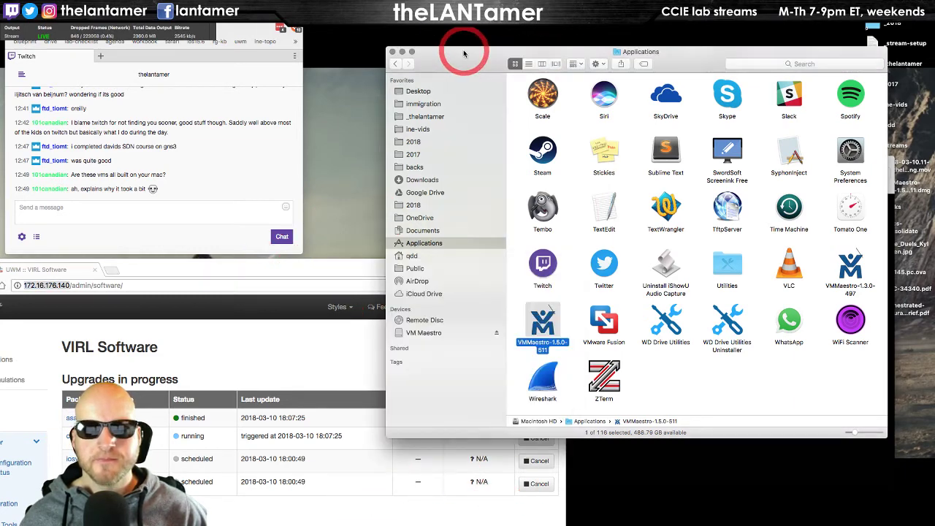
click(391, 53)
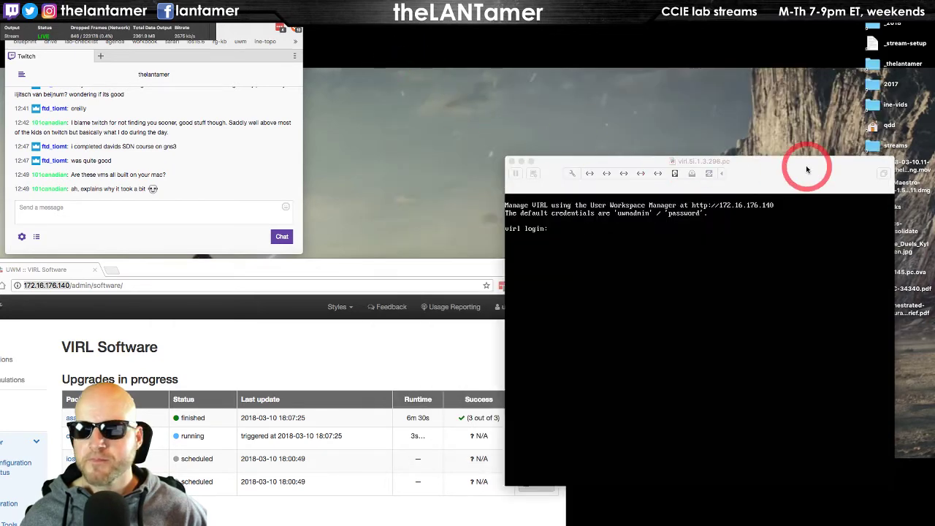
Move the virl VM window off Desktop 1 and return to the VIRL Software page on that desktop.
drag(808, 164, 716, 58)
key(ctrl+Left)
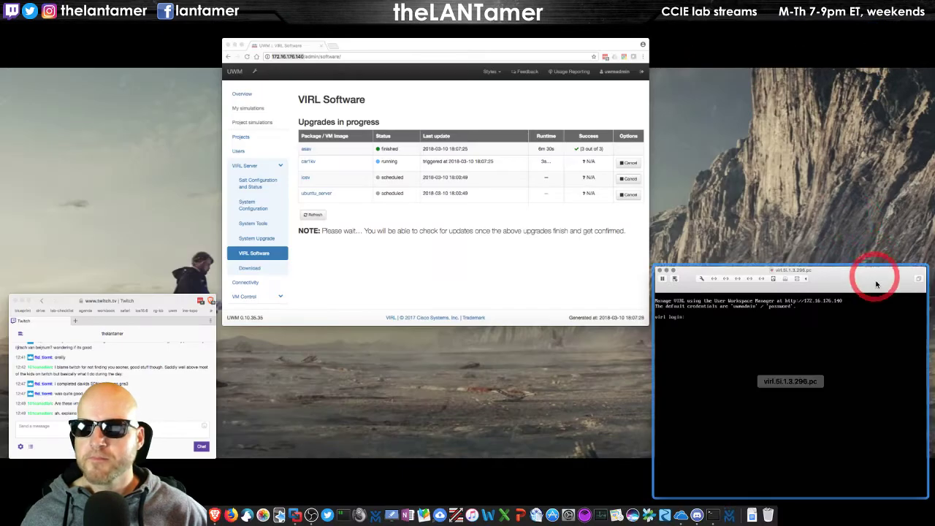
key(ctrl+Up)
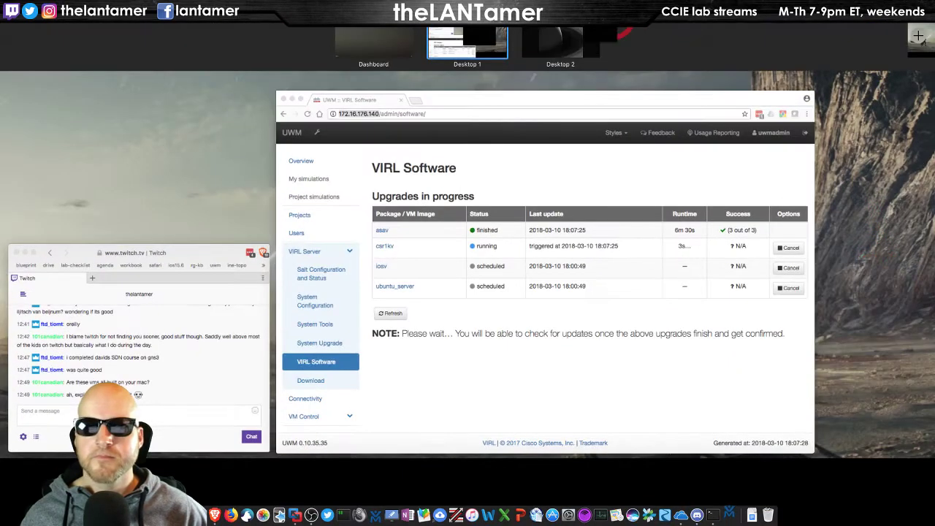
click(490, 38)
key(ctrl+Right)
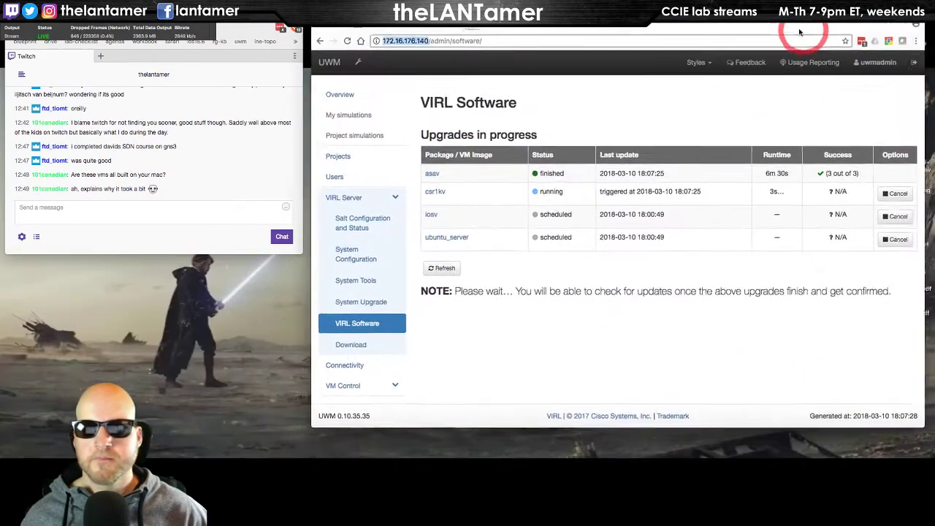
Look for VM Maestro among the running applications.
mouse_move(686, 520)
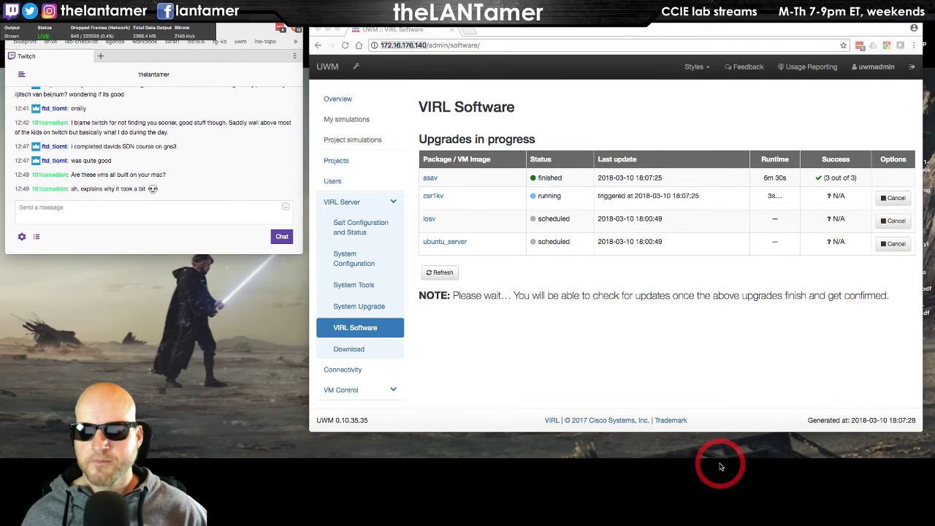
key(super+Tab)
key(super+Tab)
key(super+Tab)
key(super+Tab)
key(super+Tab)
key(super+Tab)
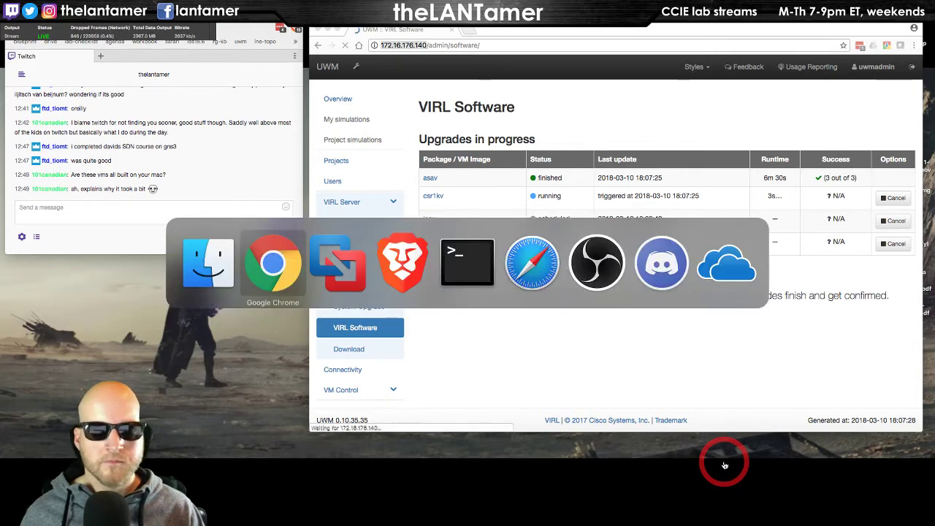
key(super+Tab)
key(super+Tab)
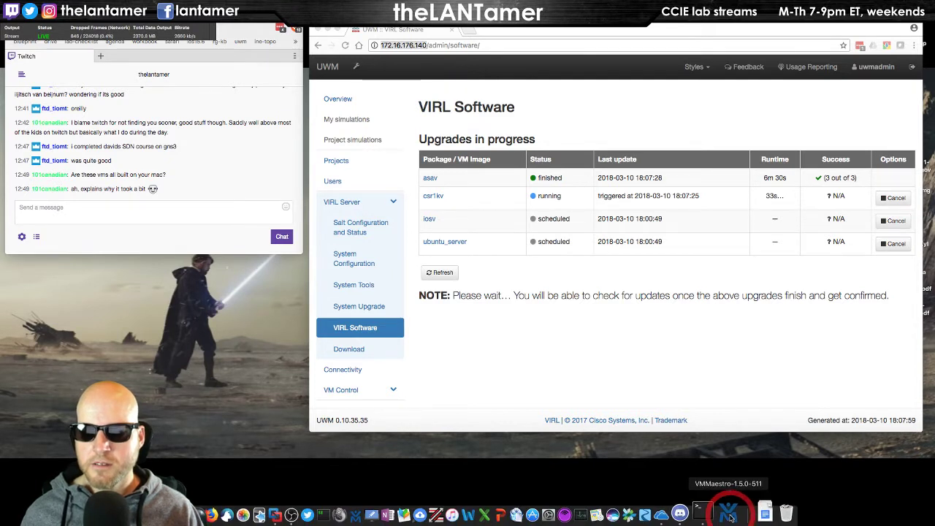
Place the VMMaestro-1.5.0-511 icon beside the VMMaestro-1.3.0-497 icon in the Dock.
right_click(730, 517)
click(654, 460)
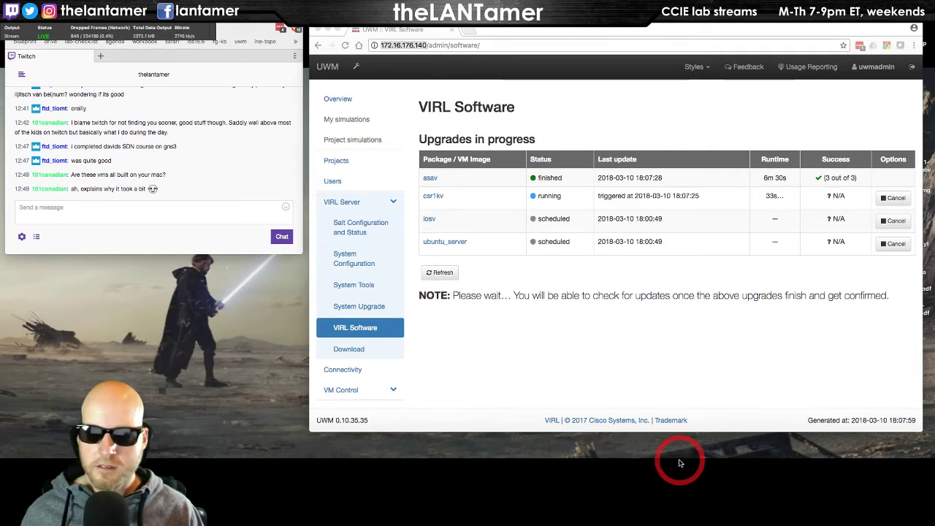
key(super+Tab)
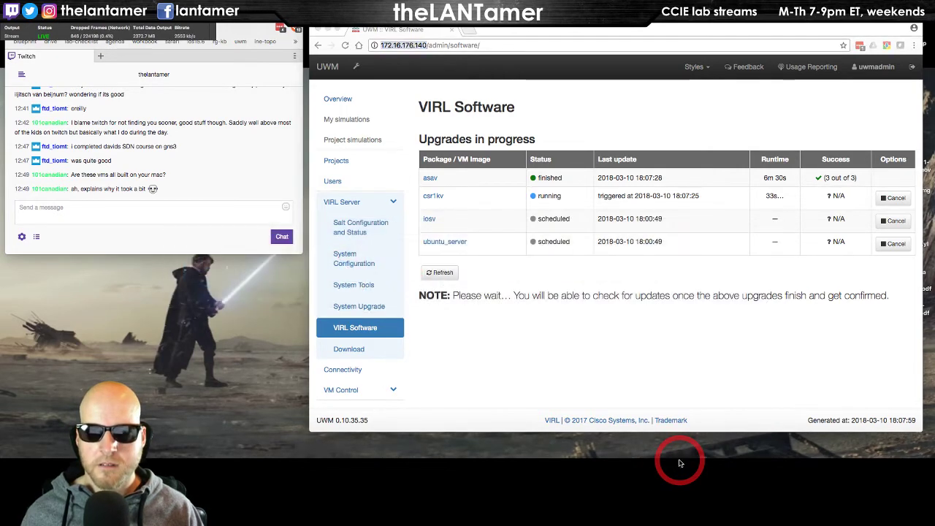
mouse_move(696, 515)
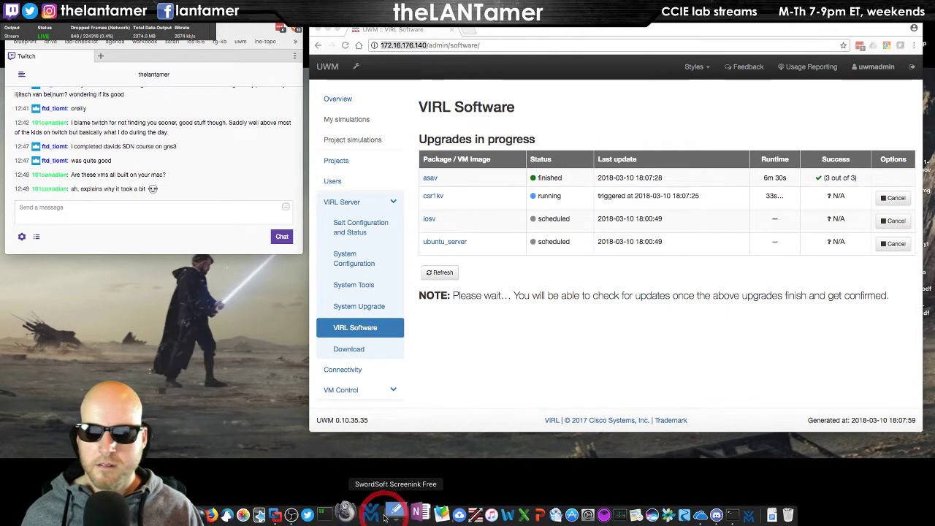
drag(736, 516, 402, 479)
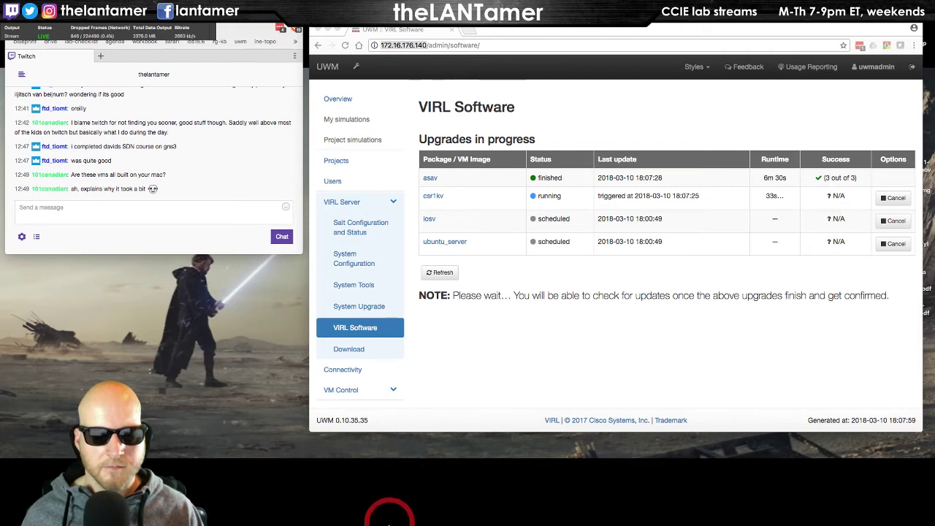
mouse_move(389, 520)
mouse_down()
mouse_move(407, 511)
mouse_move(374, 515)
mouse_up()
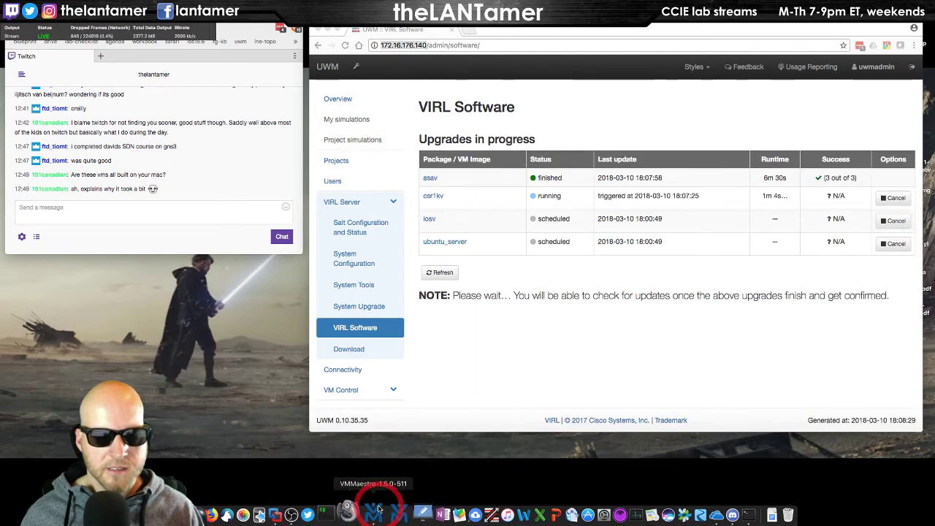
mouse_move(377, 520)
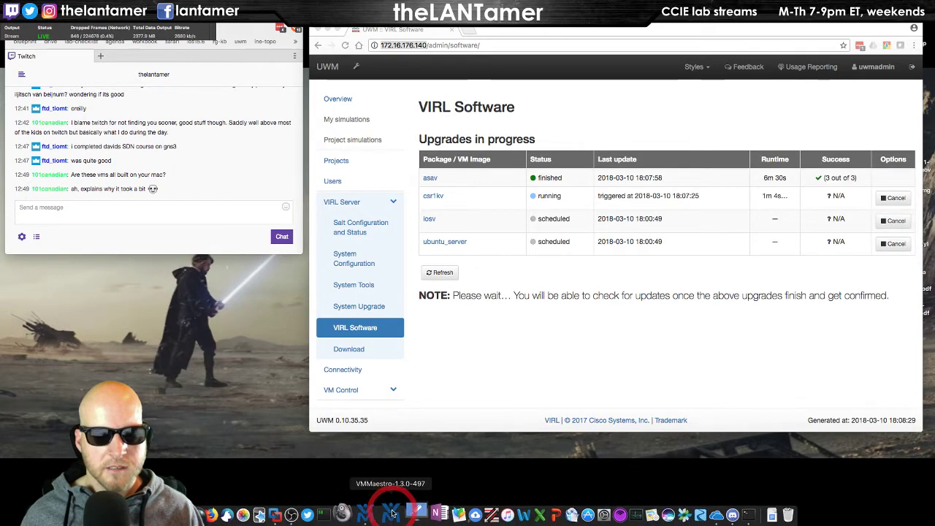
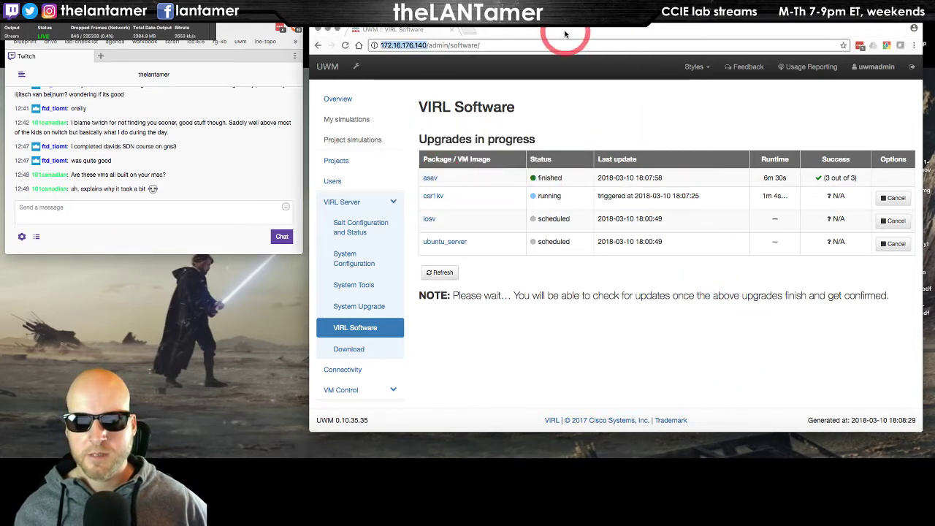
Open Activity Monitor, sort the processes by descending % CPU, and examine VMMaestro's processor load while it starts.
drag(564, 33, 566, 29)
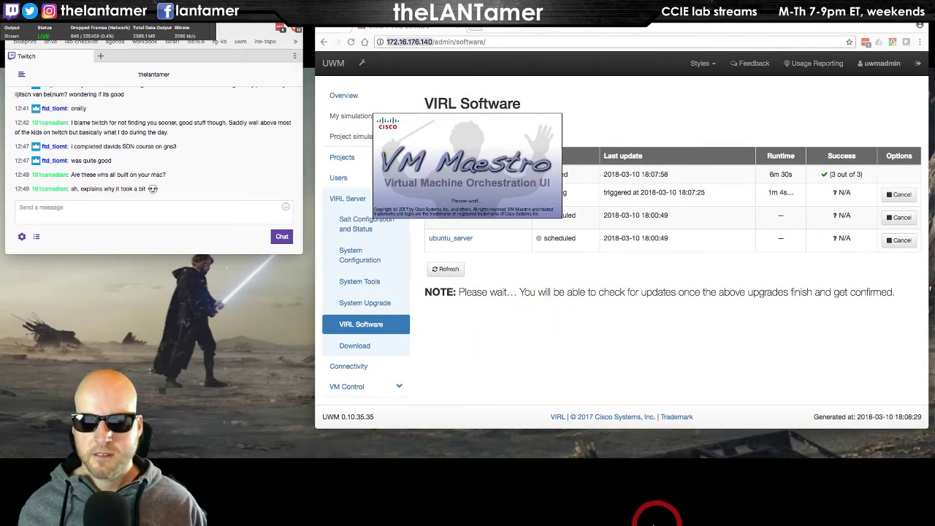
mouse_move(655, 520)
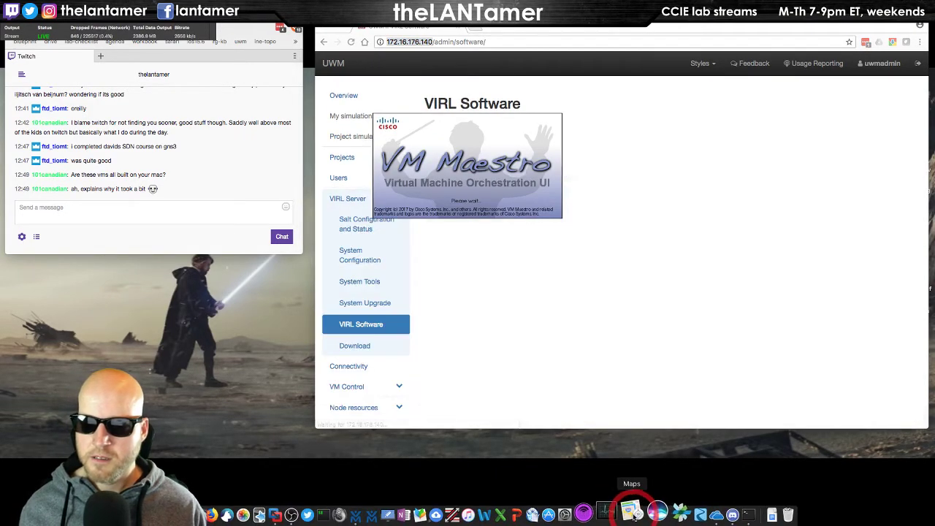
click(549, 354)
click(411, 160)
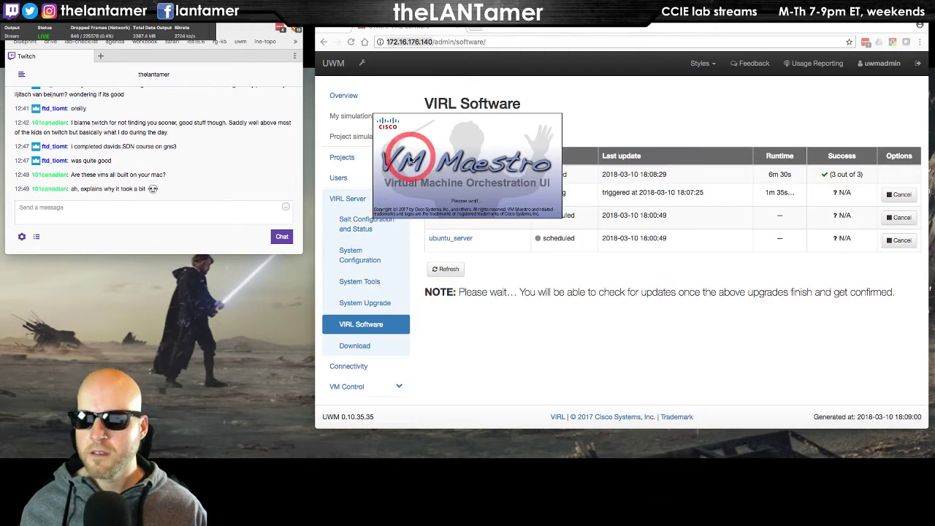
drag(701, 46, 616, 65)
click(249, 86)
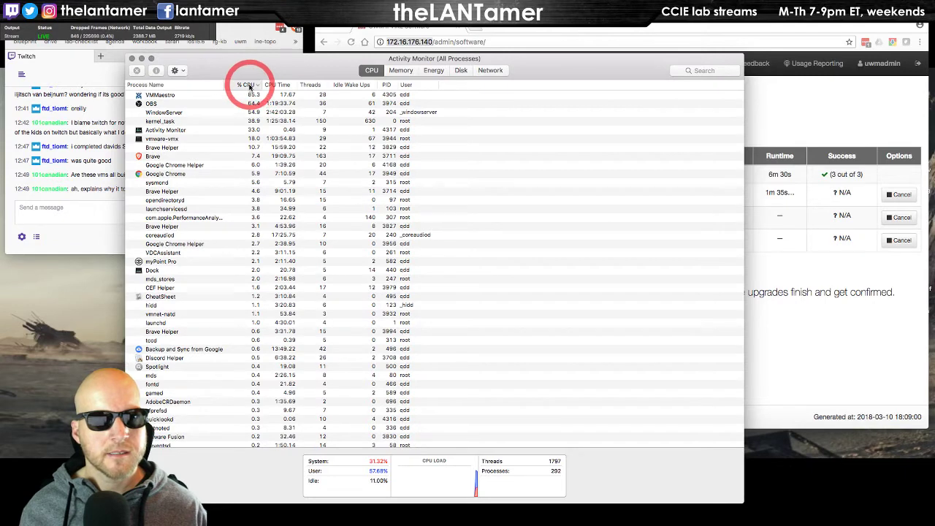
click(248, 87)
click(248, 86)
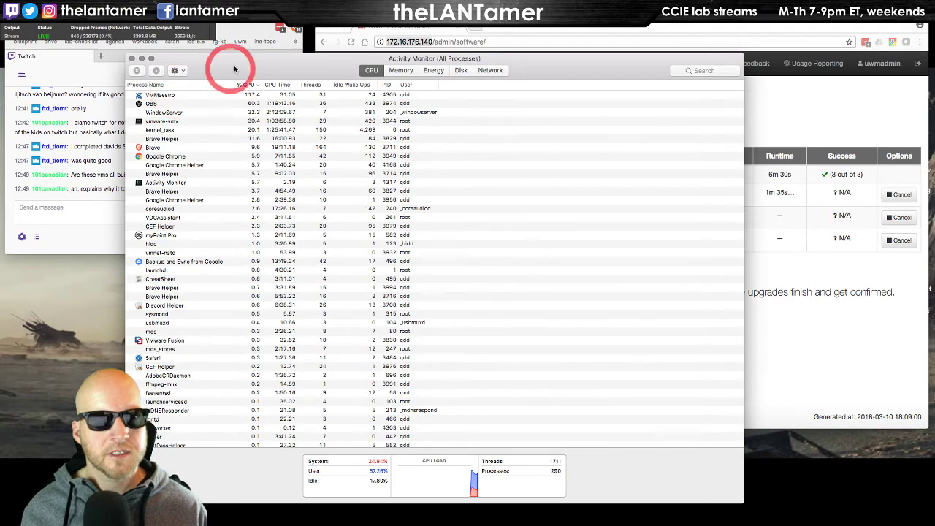
drag(234, 65, 361, 47)
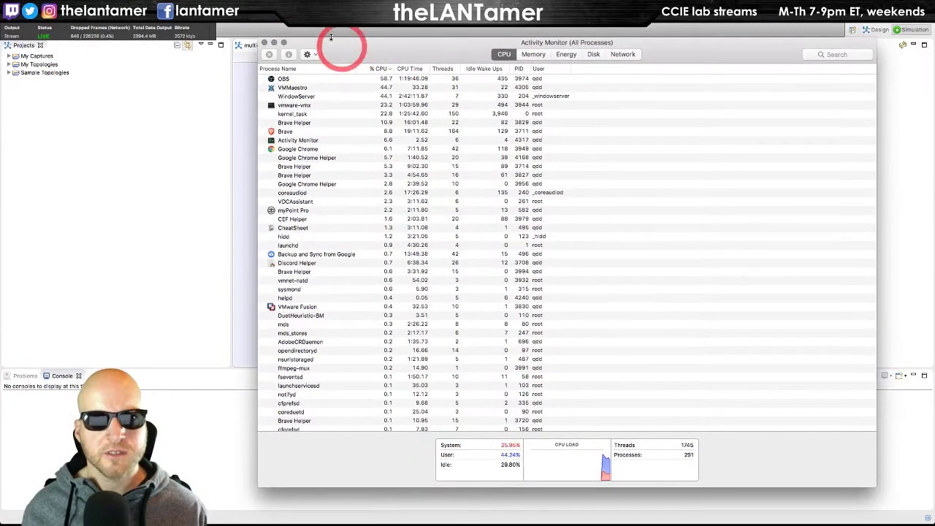
Bring the VM Maestro window forward and select the files in My Topologies, ending on INE_CCIE_RSv5_Advanced_Technologies_Labs.virl.
click(298, 22)
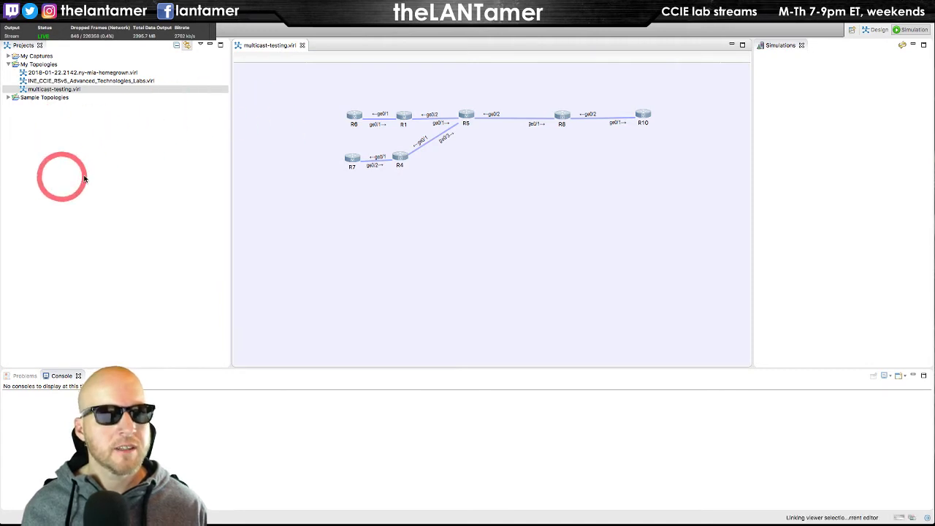
click(104, 73)
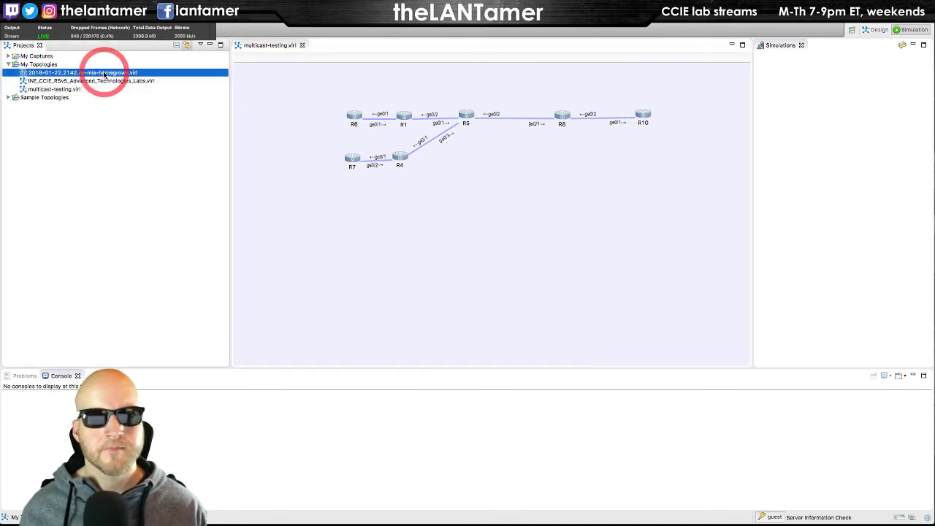
click(64, 89)
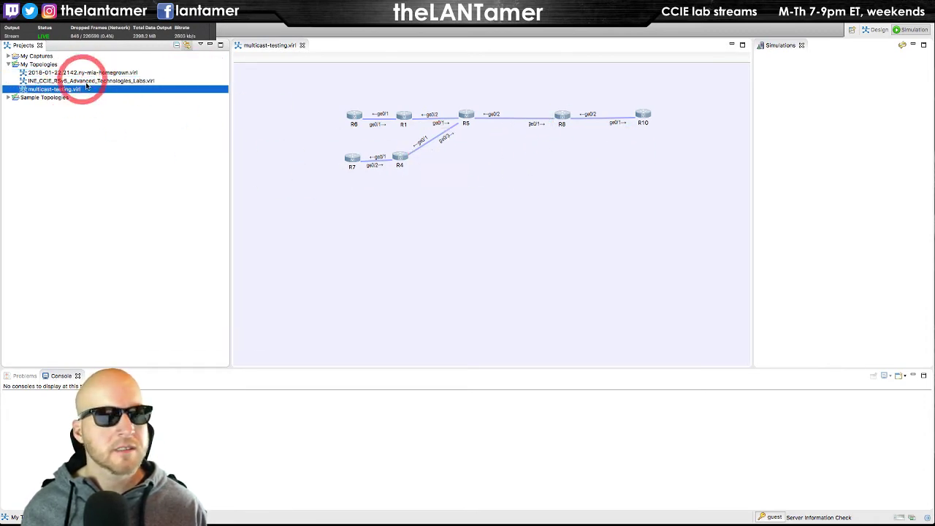
click(87, 81)
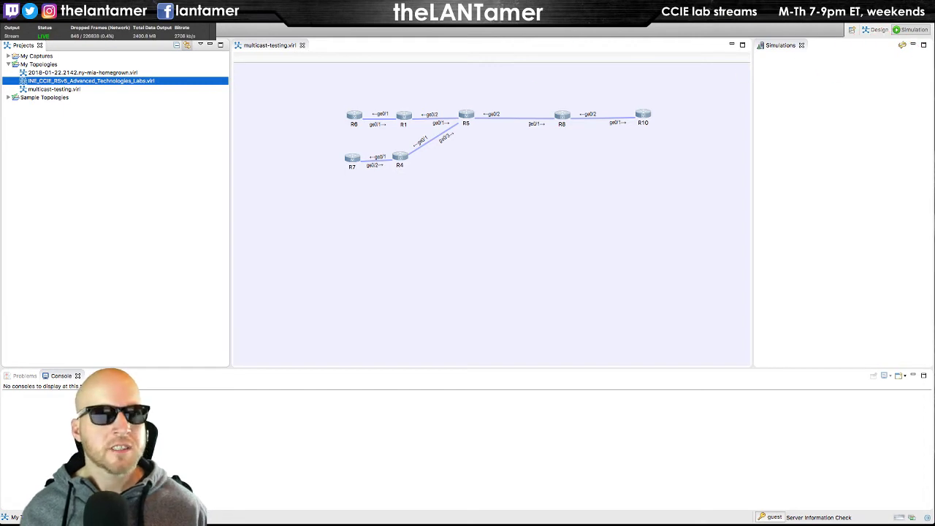
click(84, 7)
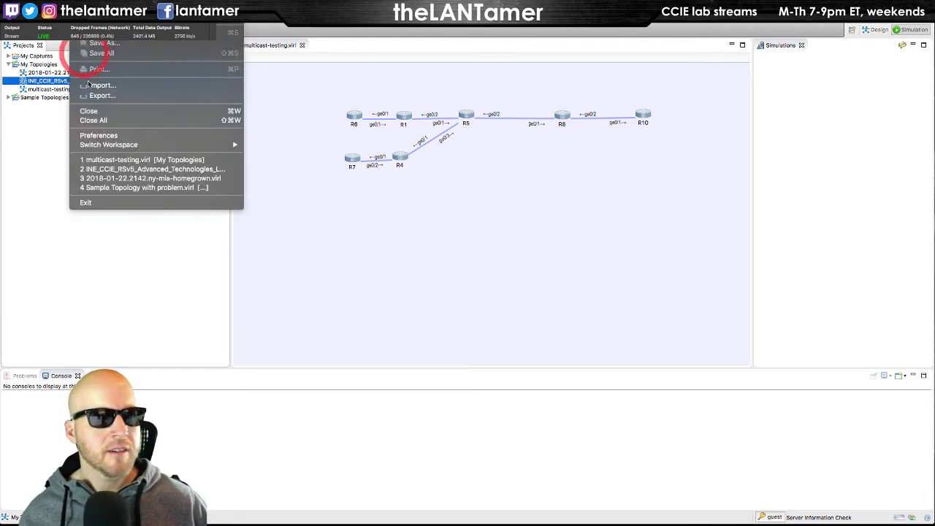
click(220, 45)
click(44, 7)
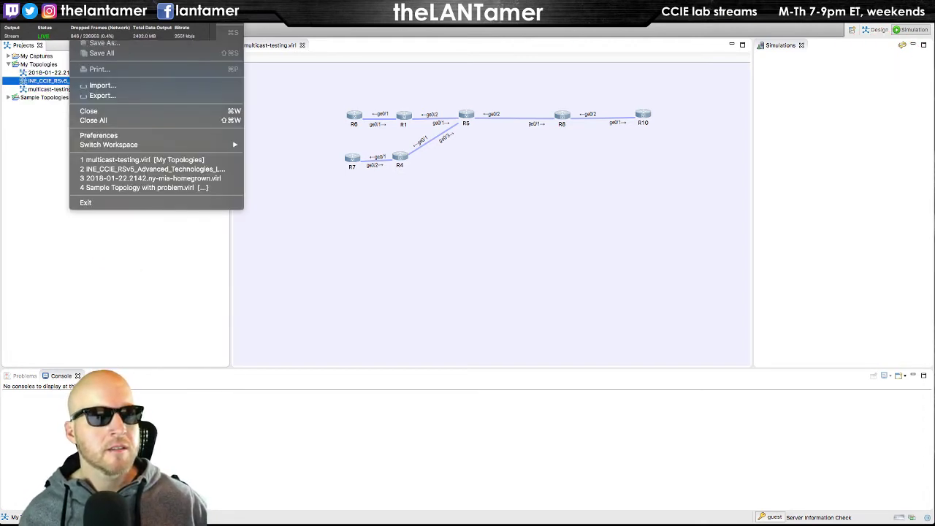
mouse_move(109, 7)
click(426, 421)
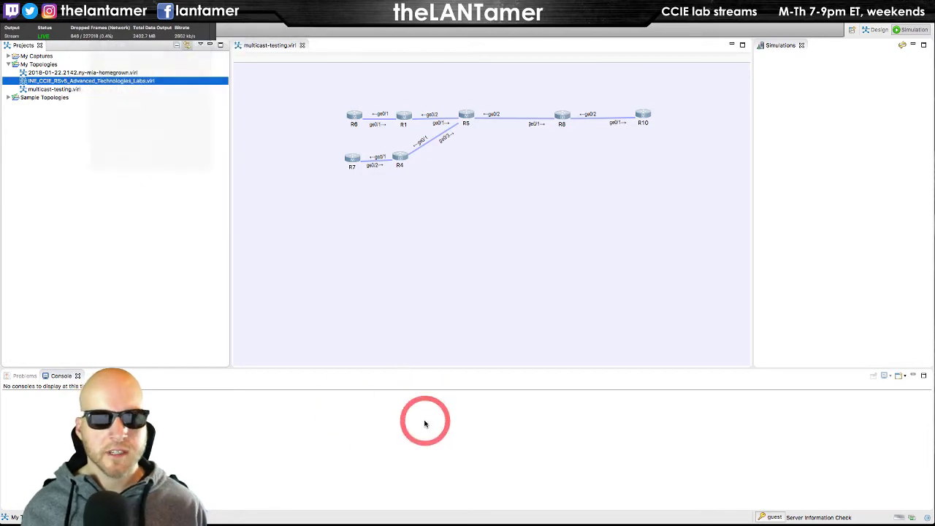
Switch to the 2018-03-10.twitch-stream-agenda document in the Brave browser and move its window beside the Twitch chat.
key(super+Tab)
key(super+Tab)
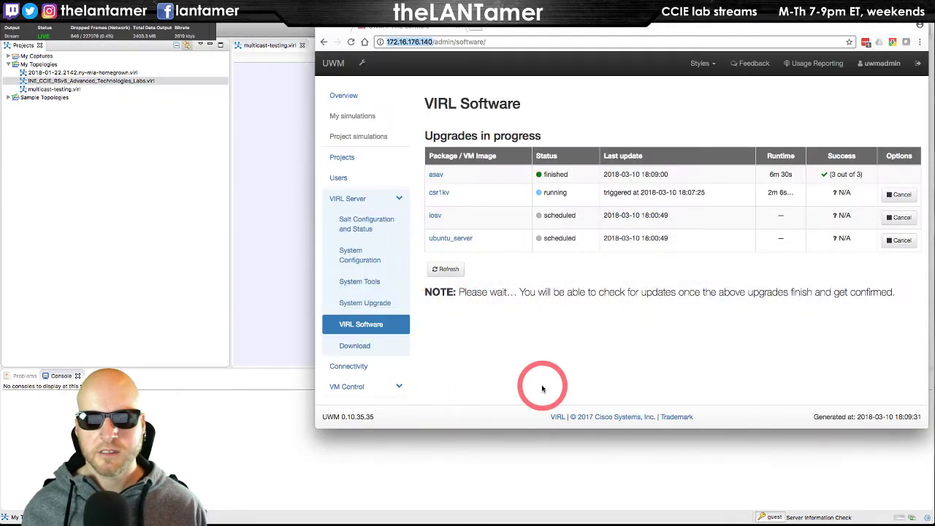
key(super+Tab)
key(super+Tab)
key(super+Tab)
key(super+Tab)
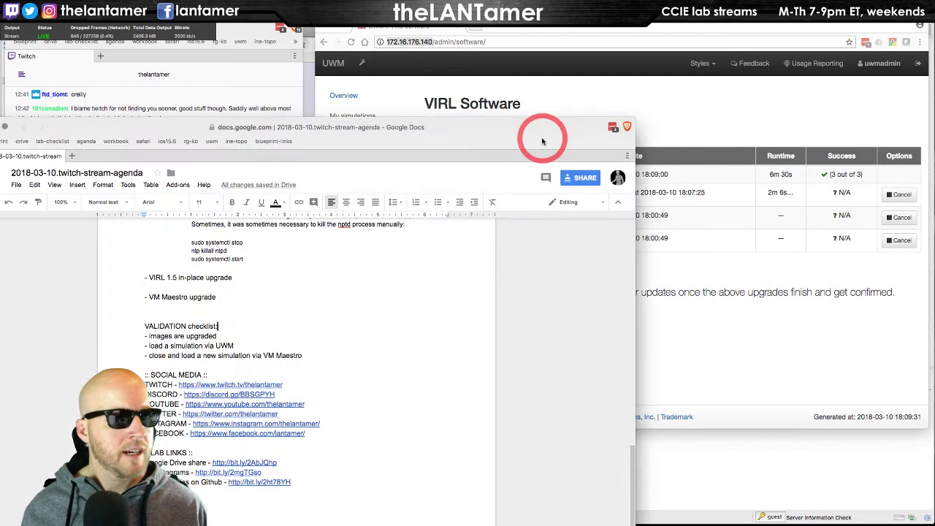
drag(547, 140, 874, 36)
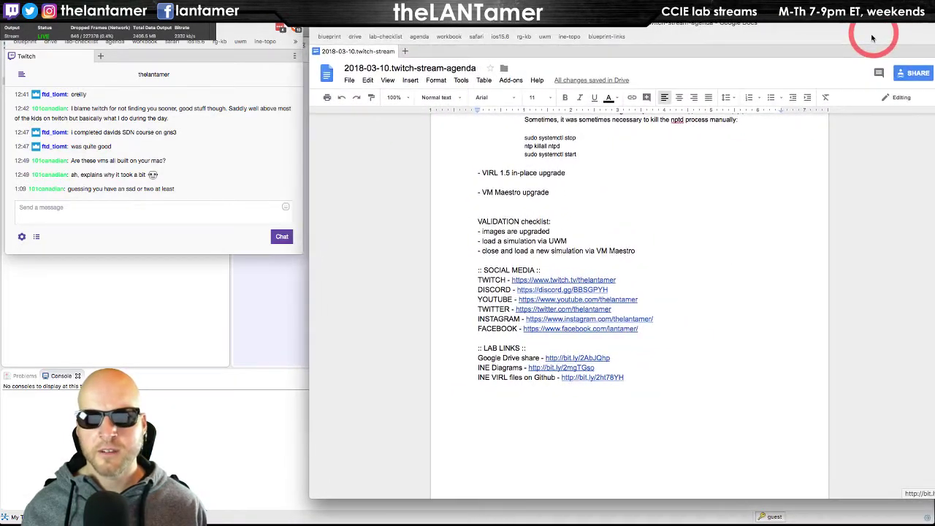
Review the agenda's VALIDATION checklist and the OSX users note about configuring scroll bars.
click(632, 215)
click(707, 241)
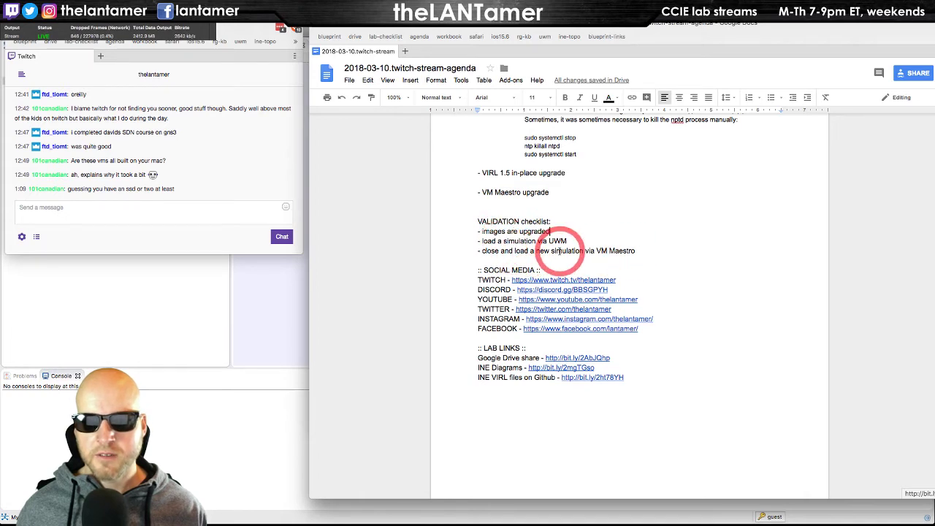
scroll(595, 236, up, 4)
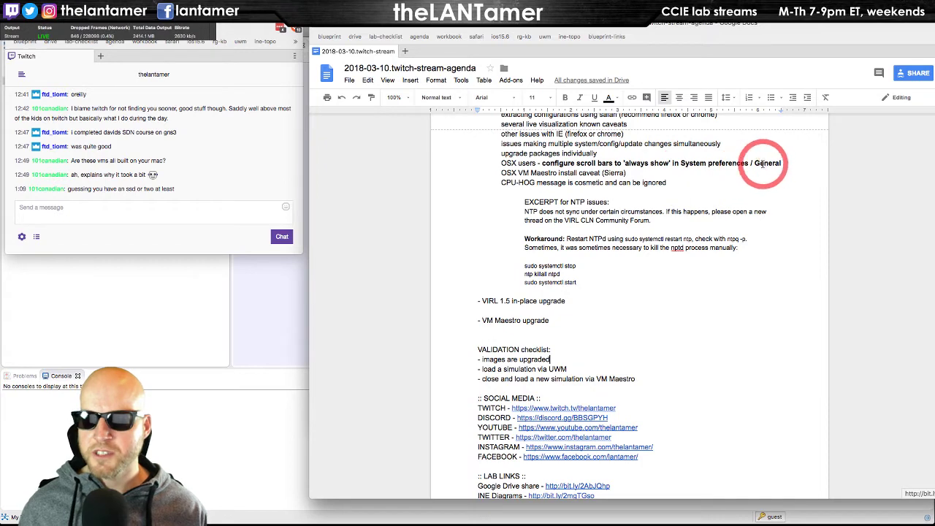
Switch to VM Maestro, open its Preferences and recheck the scroll bar instruction in the agenda document.
key(super+Tab)
key(super+Tab)
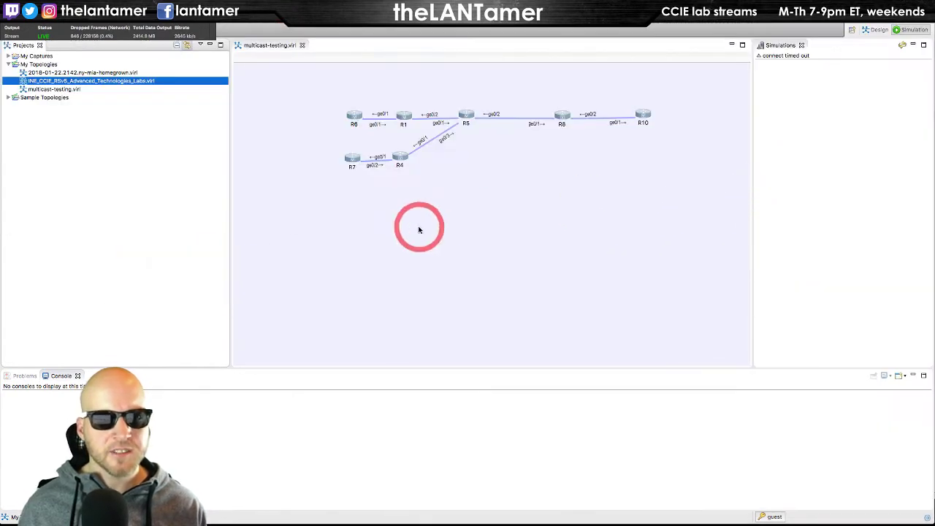
click(79, 30)
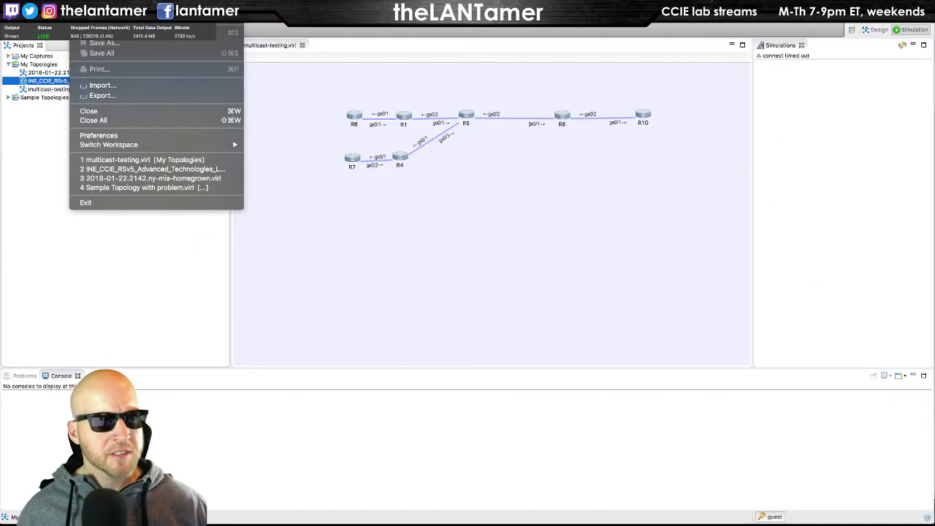
click(79, 29)
click(124, 29)
mouse_move(79, 30)
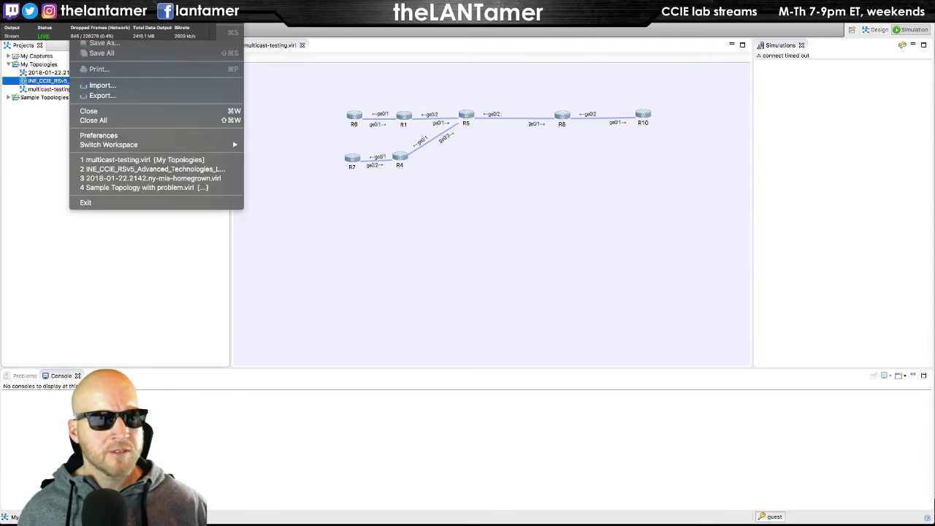
click(122, 135)
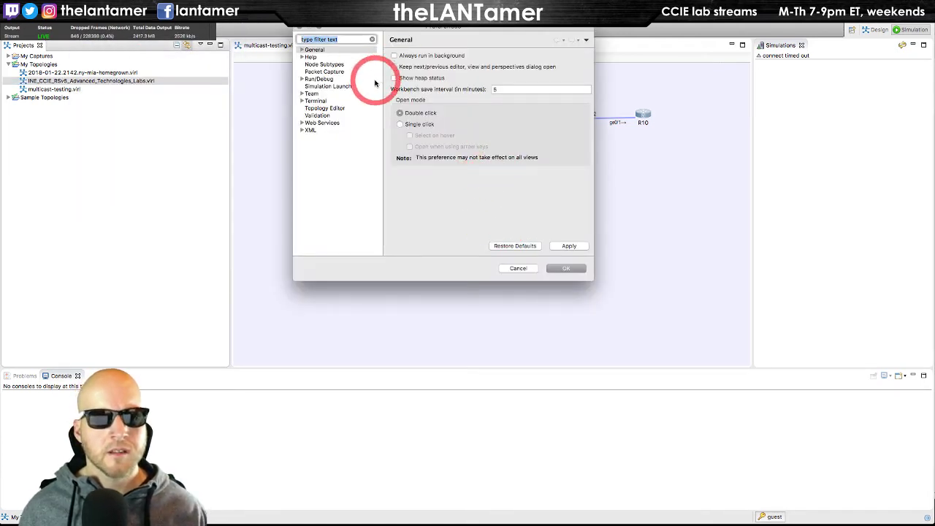
key(super+Tab)
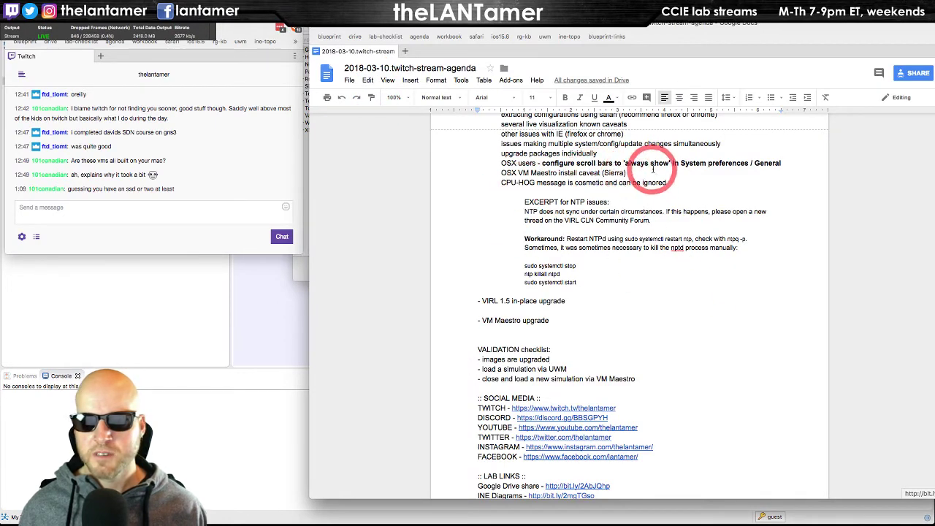
key(super+Tab)
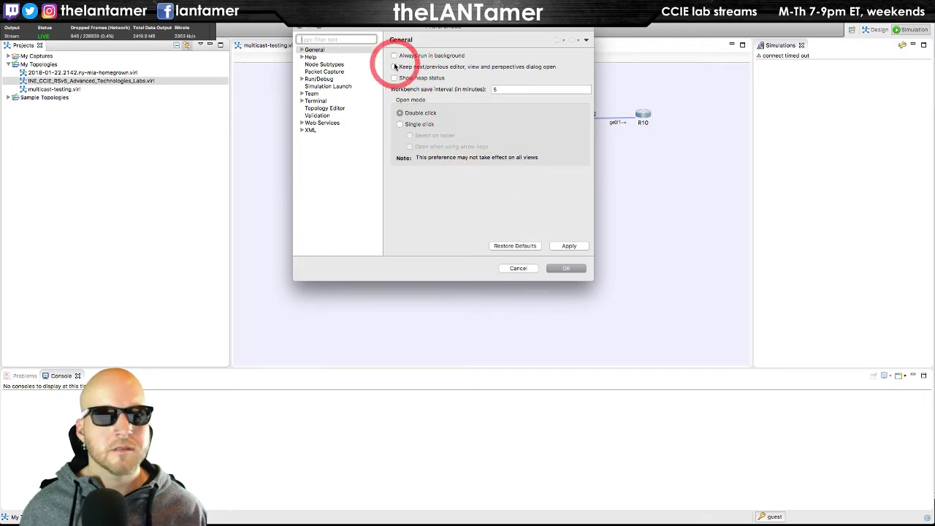
Examine the General and Appearance preferences for a scroll bar setting, checking them against the agenda note.
click(301, 50)
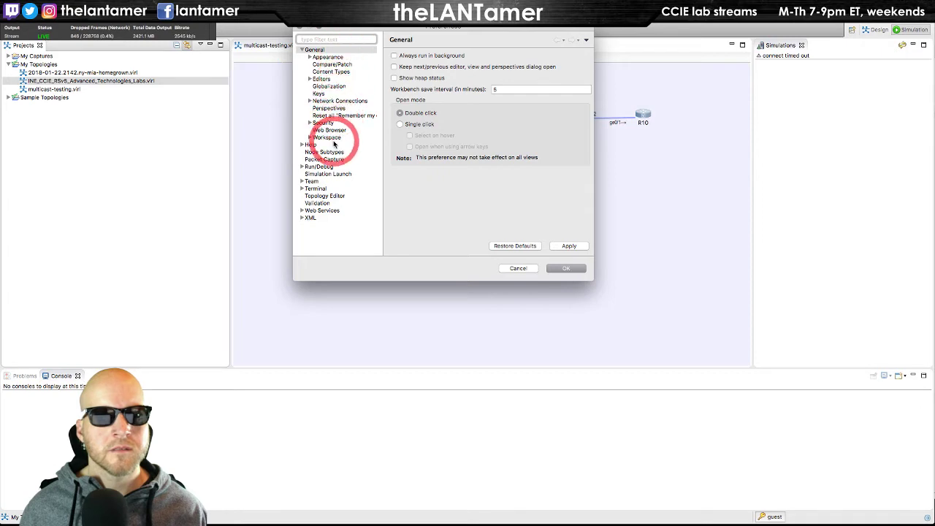
click(324, 59)
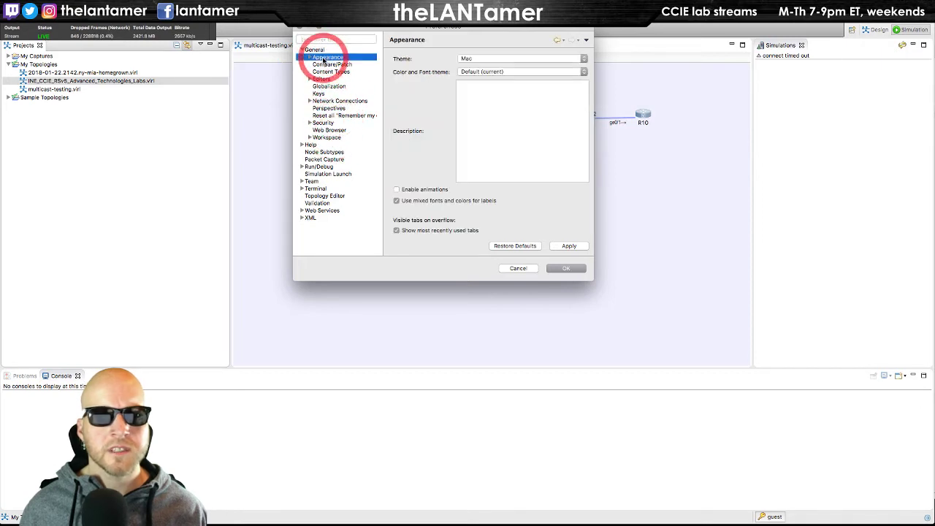
key(super+Tab)
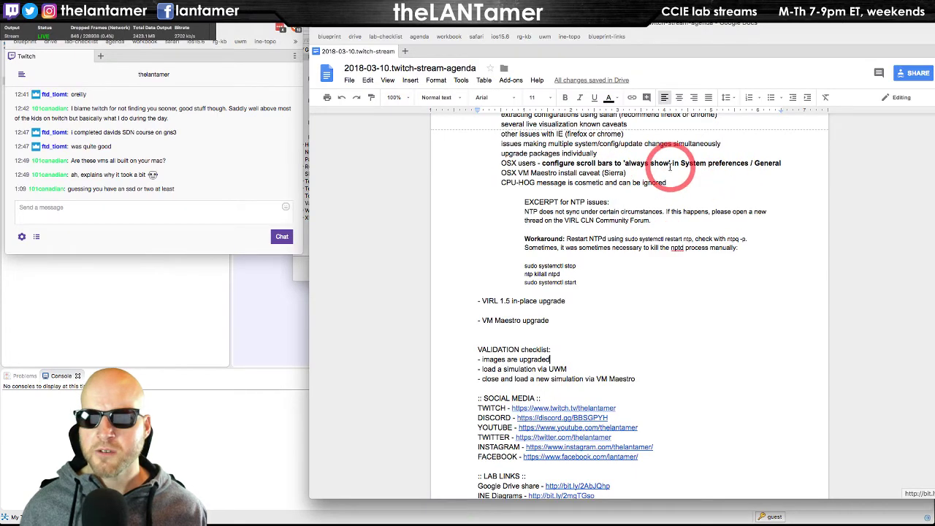
click(786, 162)
key(super+Tab)
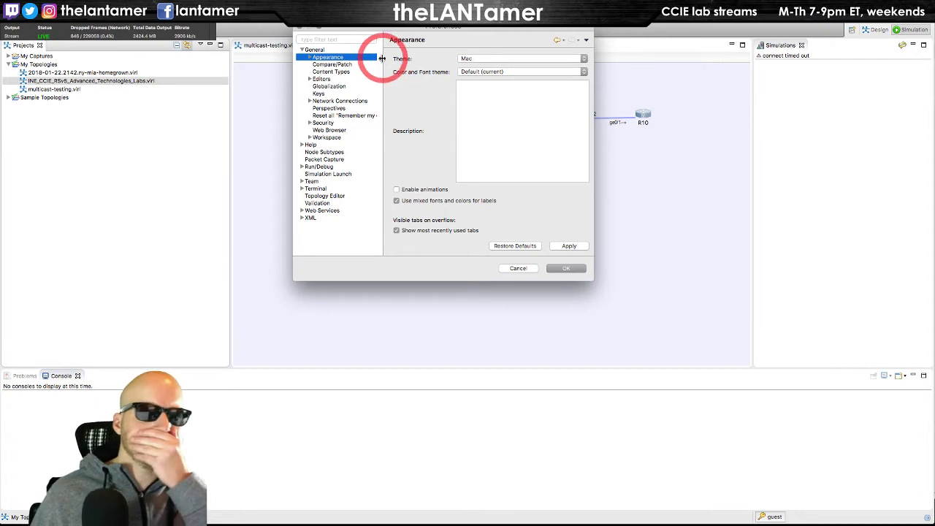
click(321, 50)
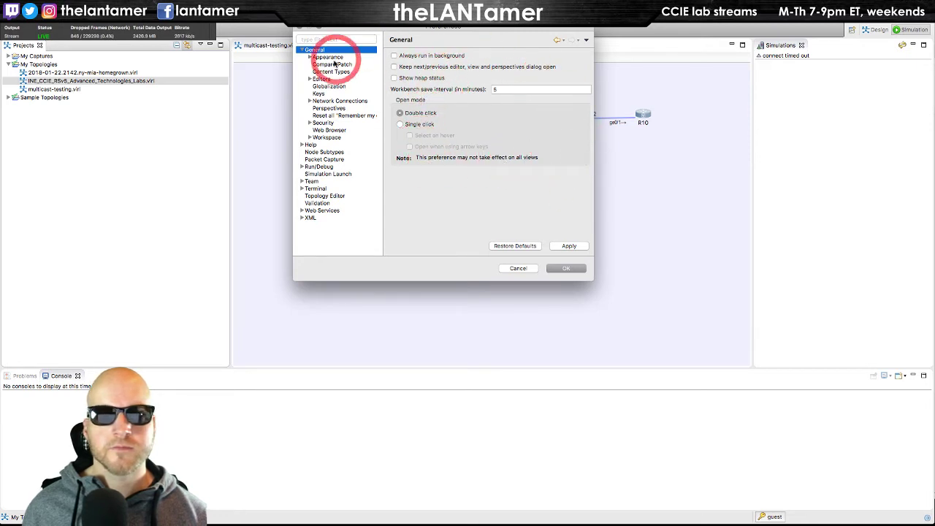
click(327, 58)
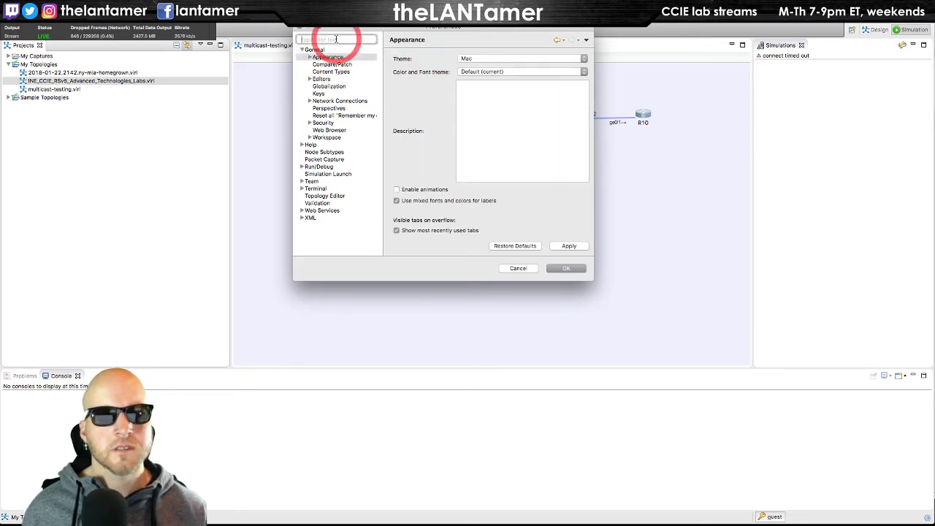
Filter the preferences by "scroll", check the Compare/Patch page, clear the filter and cancel the Preferences dialog.
text(scroll)
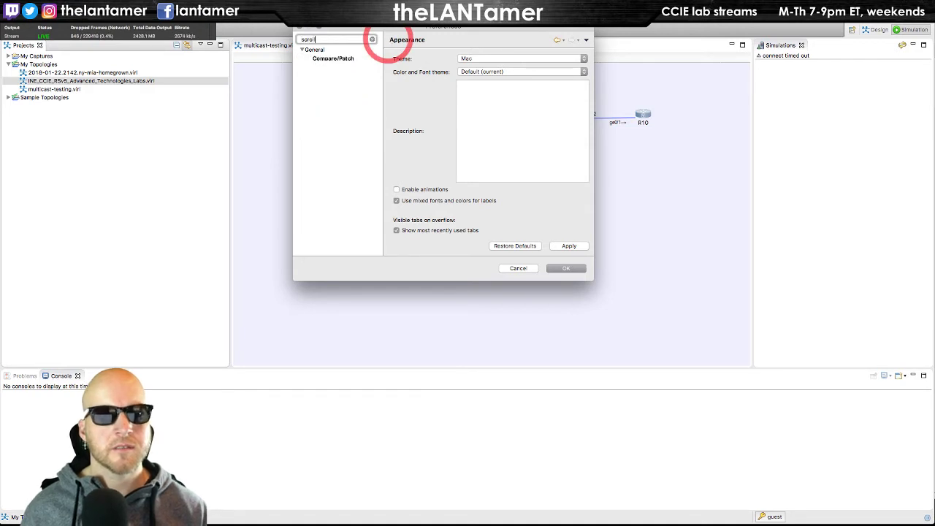
click(333, 57)
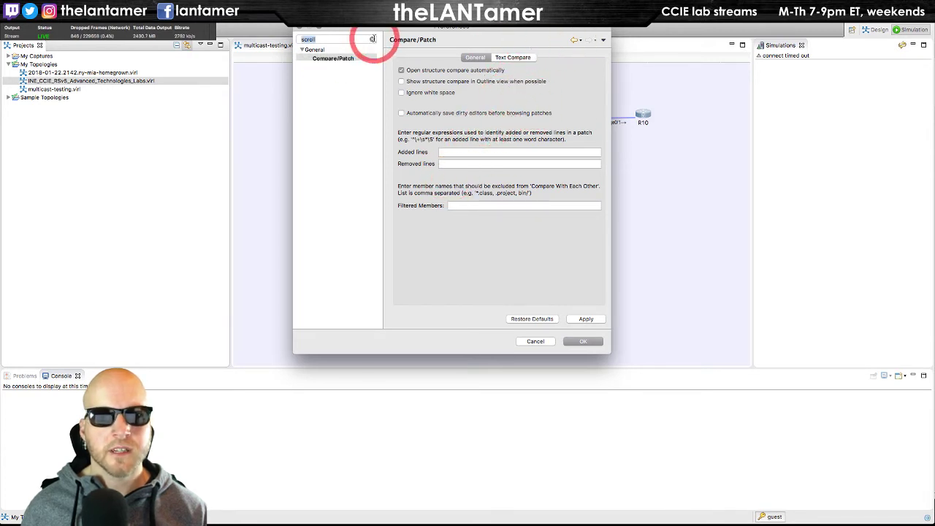
click(372, 39)
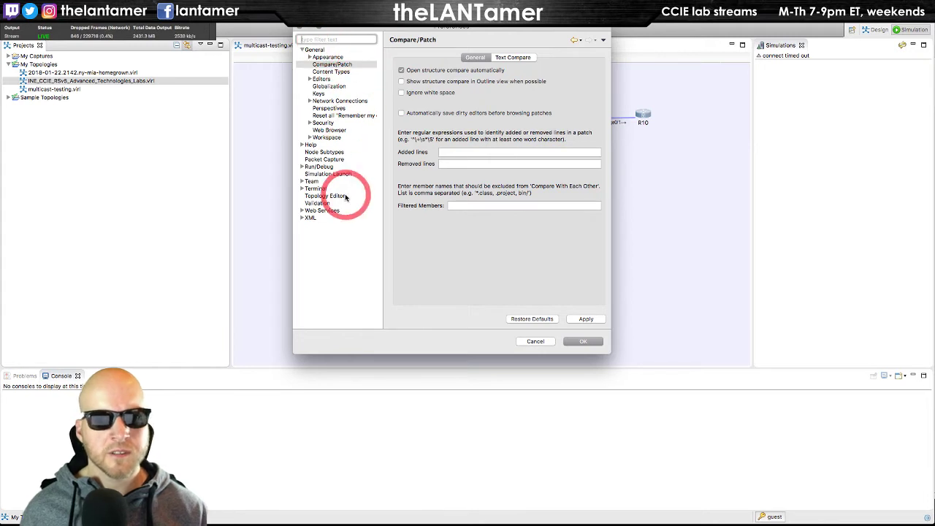
click(535, 342)
click(83, 2)
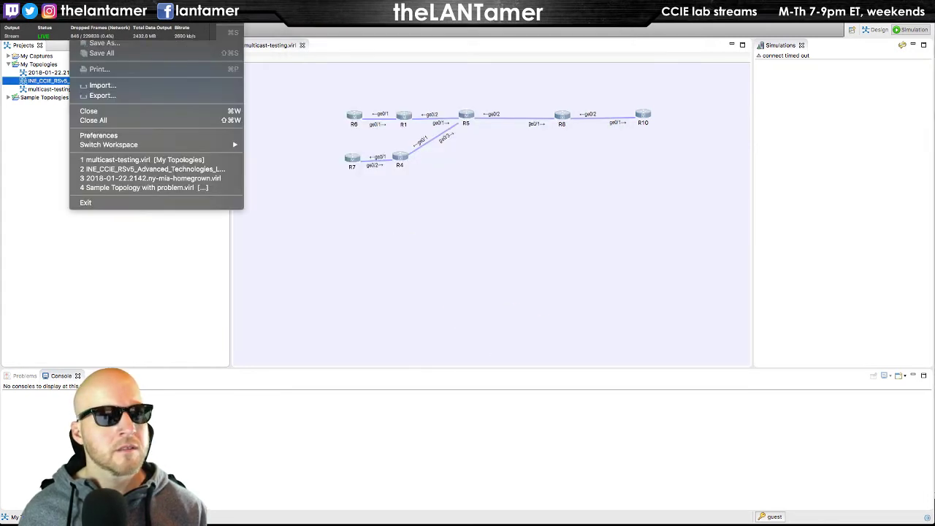
key(Escape)
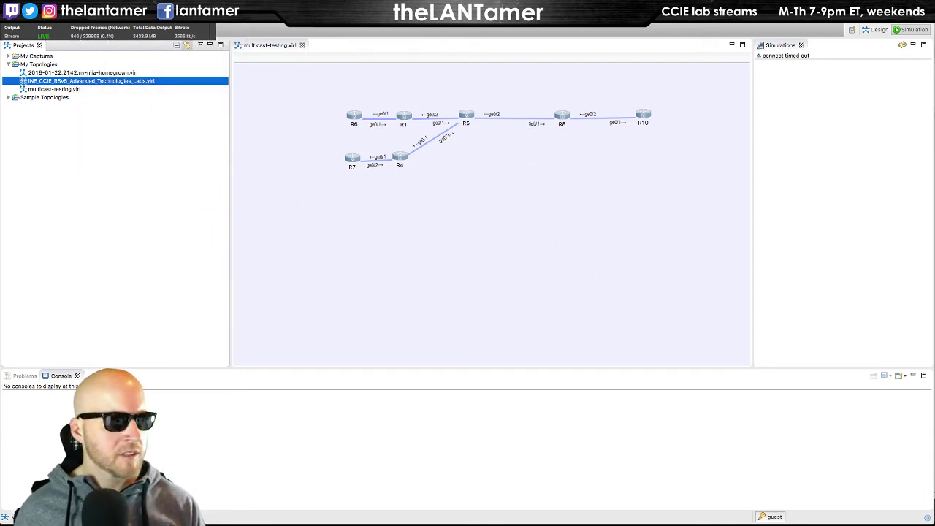
Switch to Finder, open DOC-34340.pdf from the Desktop and search it for "scroll".
key(super+Tab)
key(super+Tab)
key(super+Tab)
key(super+Tab)
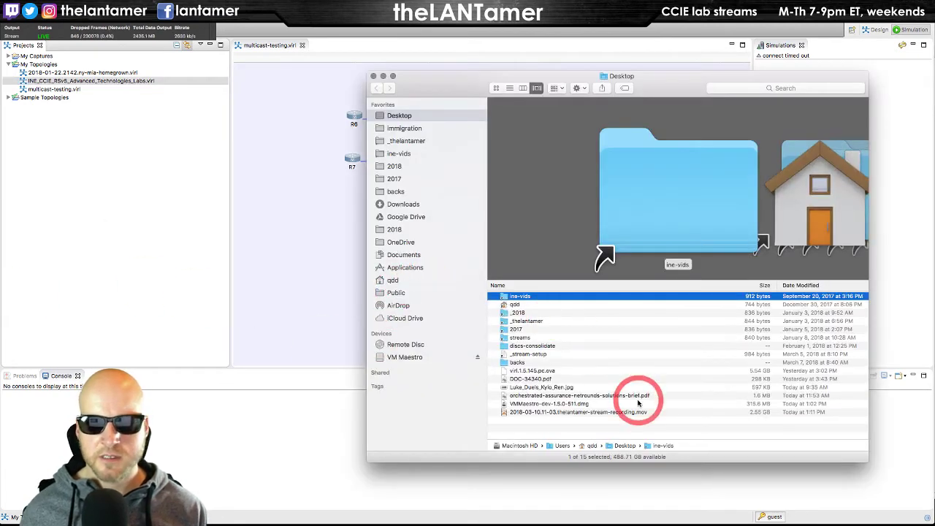
double_click(546, 384)
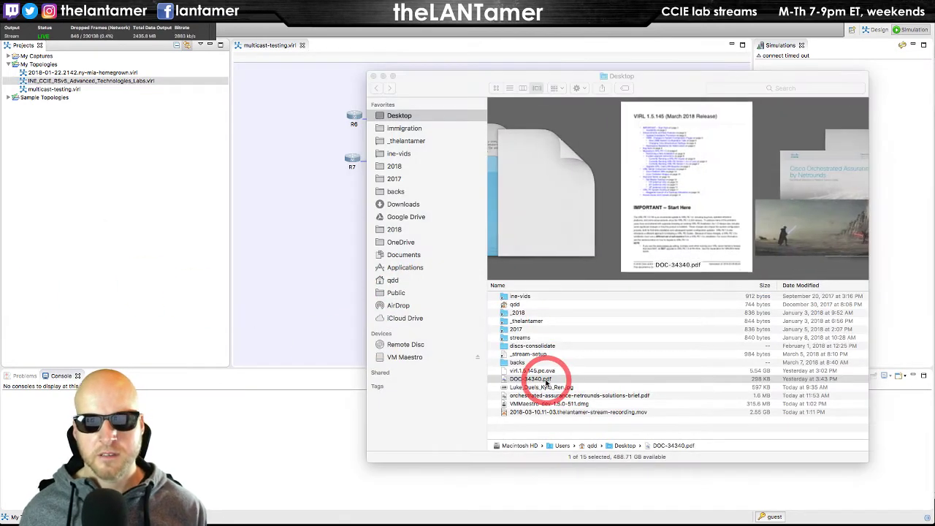
text(scroll)
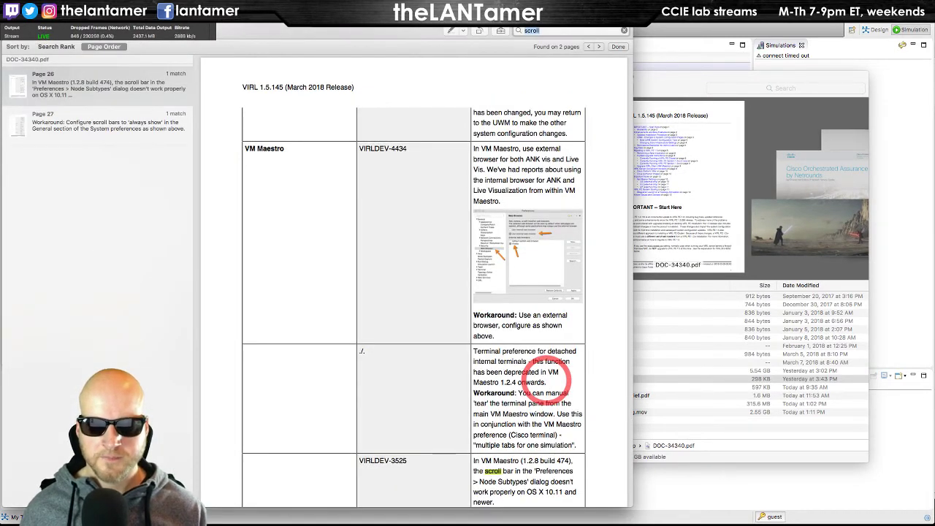
Read the VIRLDEV-3525 entry on the Node Subtypes scroll bar and its workaround on the following page.
scroll(548, 378, down, 3)
scroll(503, 430, down, 8)
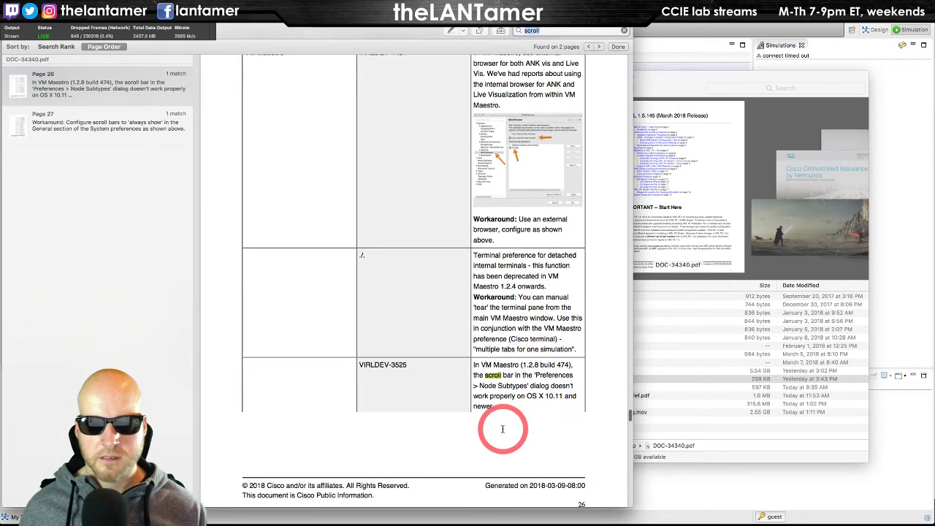
scroll(503, 428, down, 9)
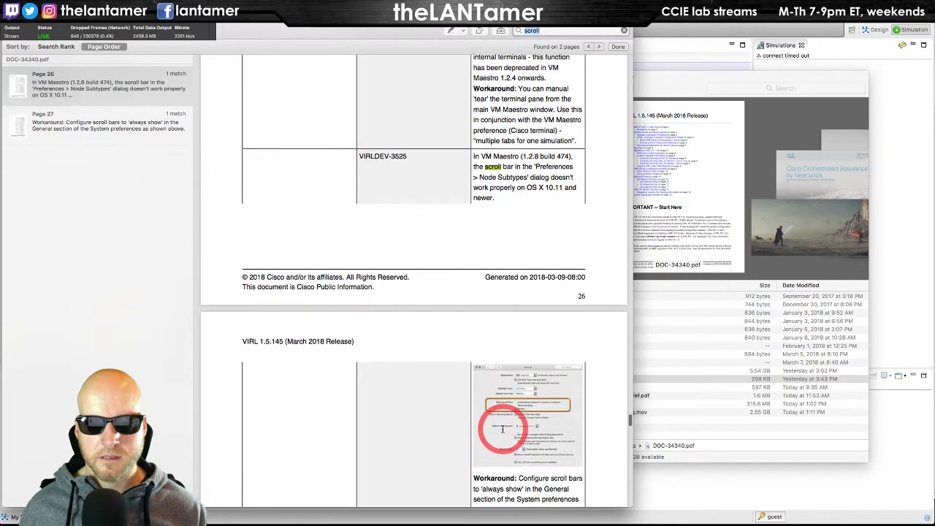
scroll(504, 338, up, 7)
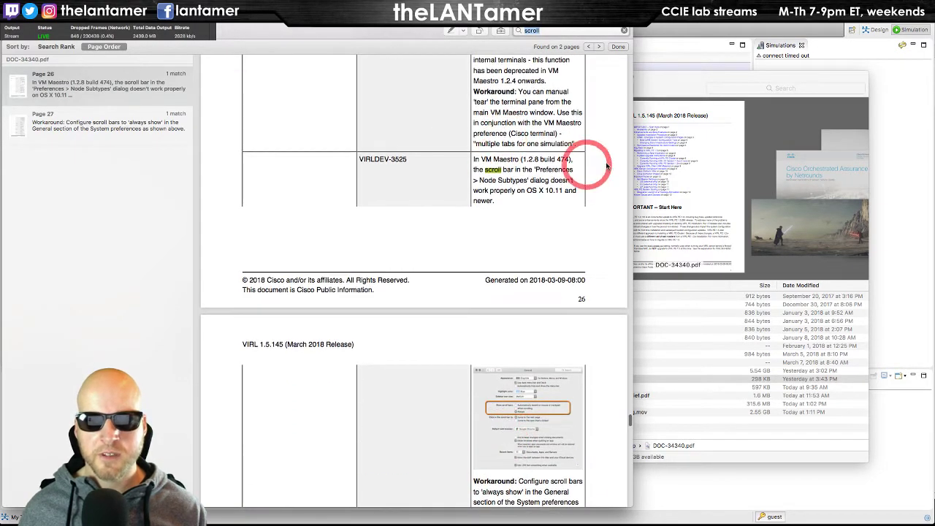
Return to VM Maestro, view its version and build in the About dialog, and close the dialog.
key(super+Tab)
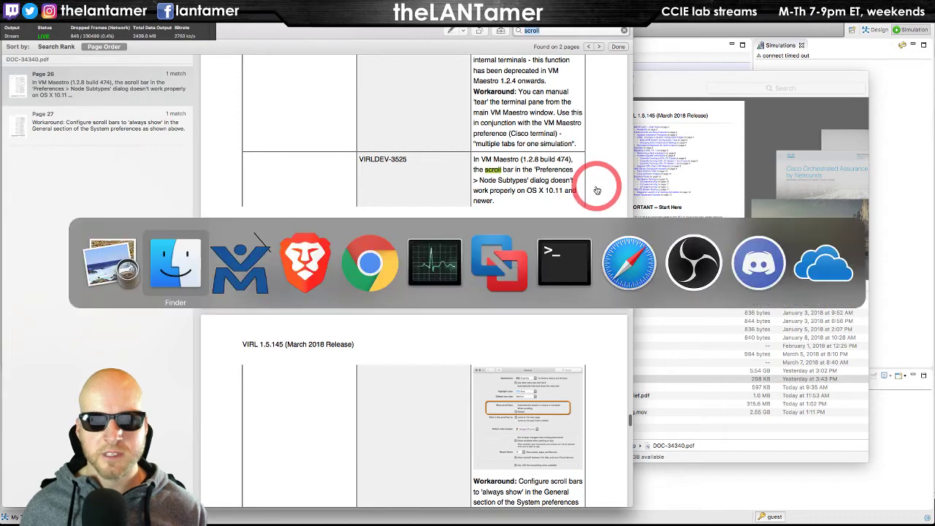
key(super+Tab)
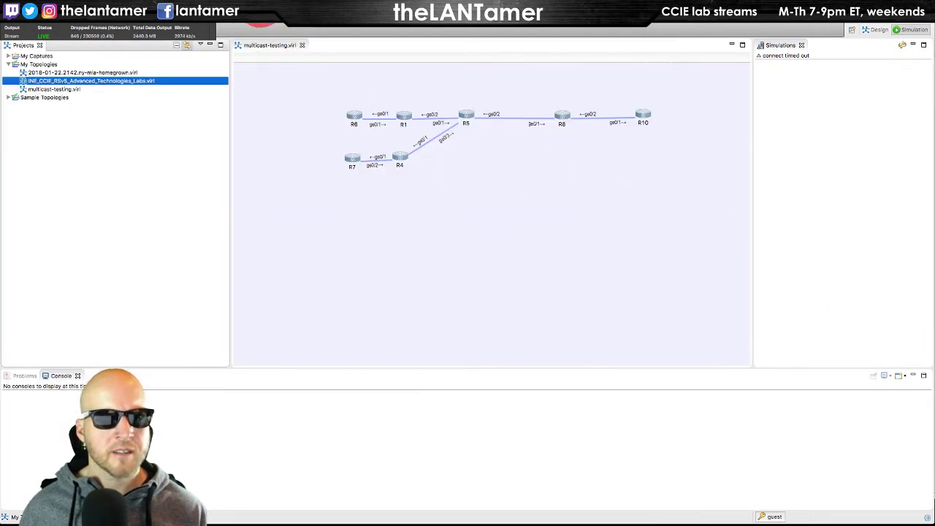
click(44, 34)
click(607, 215)
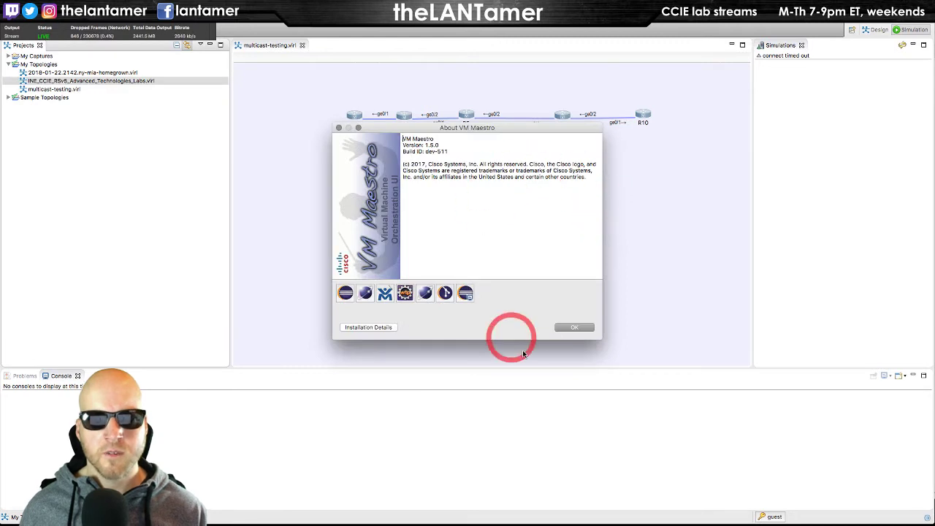
click(571, 329)
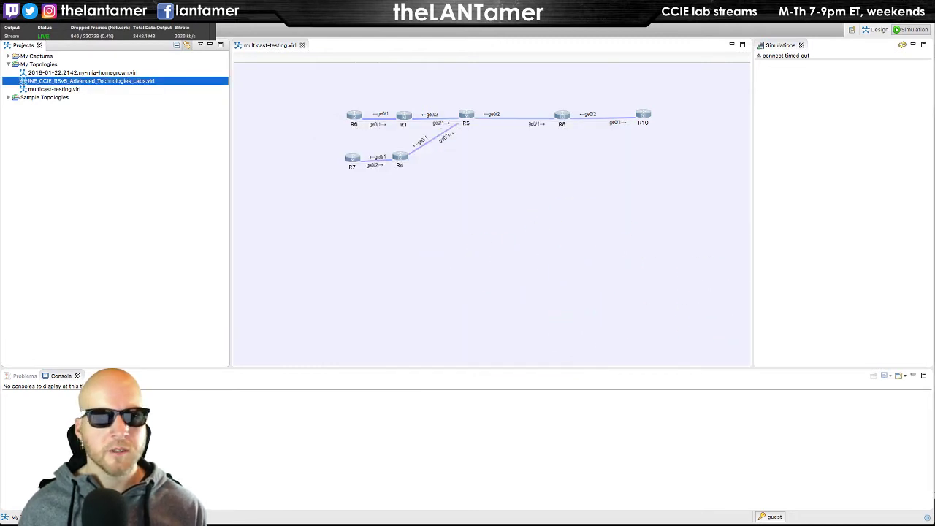
Switch to DOC-34340.pdf and reread the VIRLDEV-3525 scroll bar workaround and the screenshot that illustrates it.
key(super+Tab)
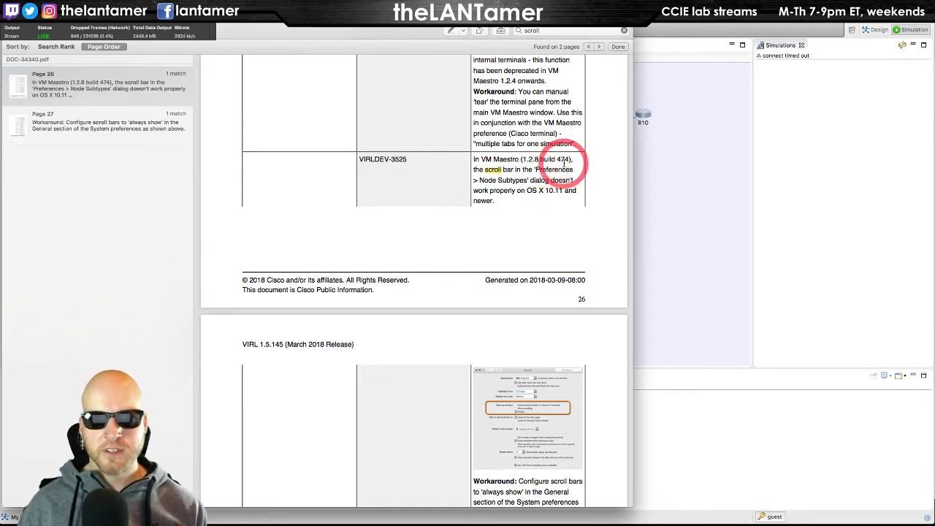
scroll(552, 175, down, 3)
scroll(549, 175, down, 5)
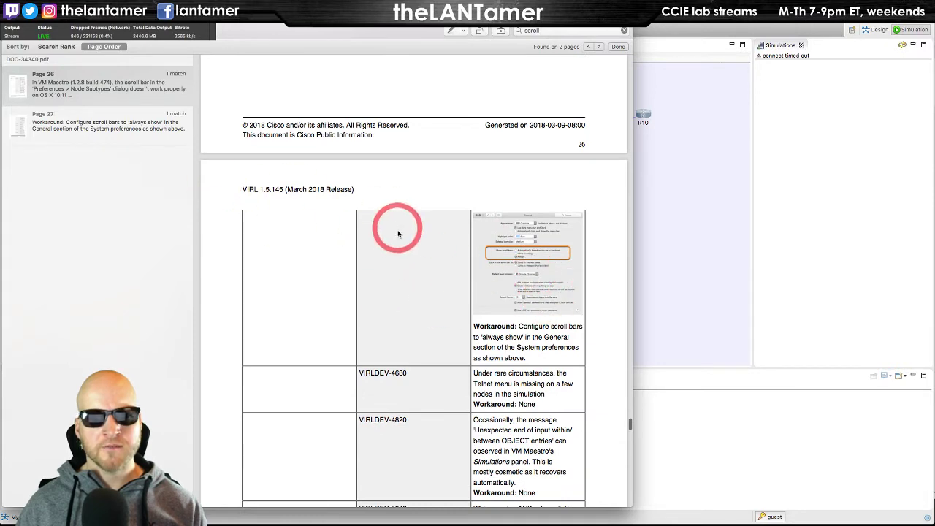
scroll(499, 293, down, 2)
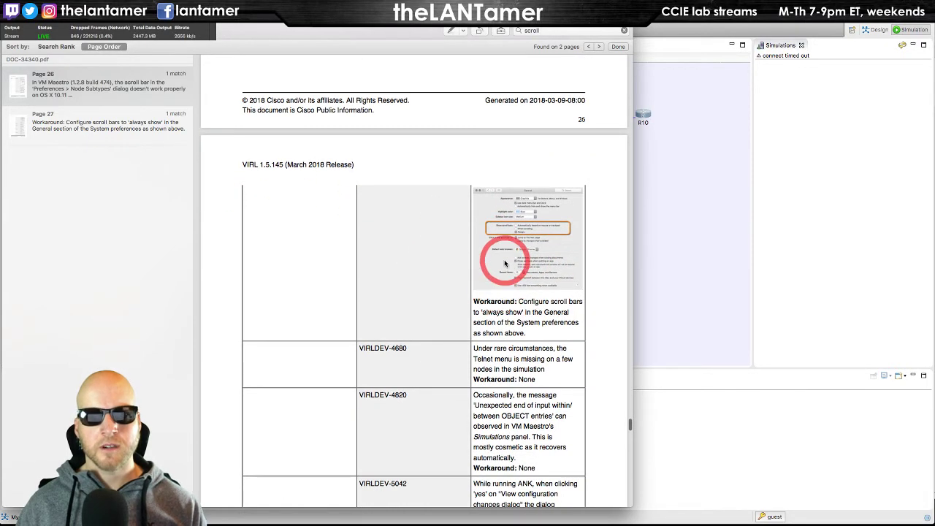
Return to VM Maestro, exit full-screen mode, cancel the attempted quit and reposition the window on the desktop.
key(super+Tab)
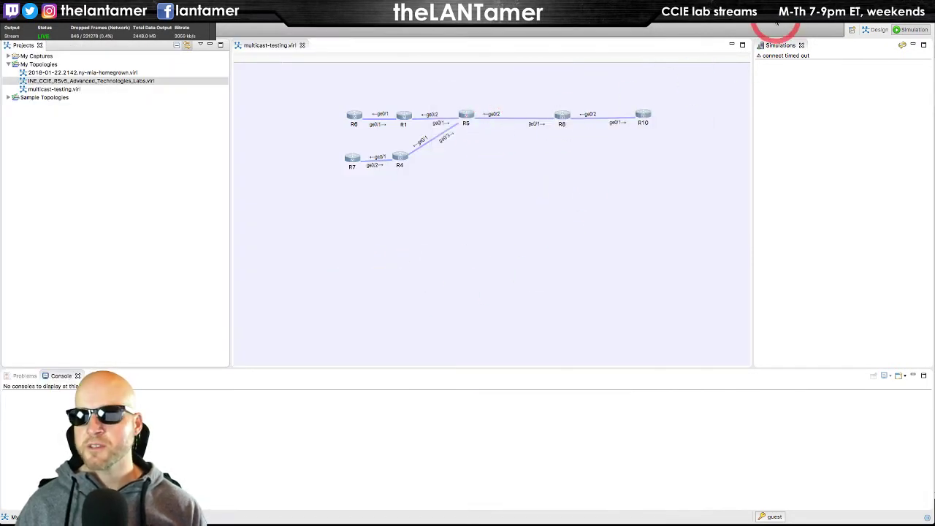
key(ctrl+super+f)
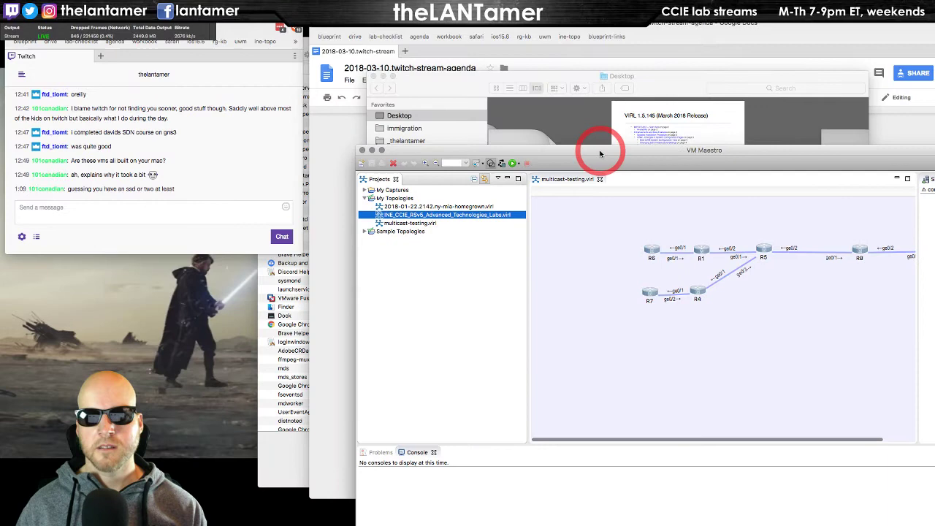
drag(599, 151, 352, 75)
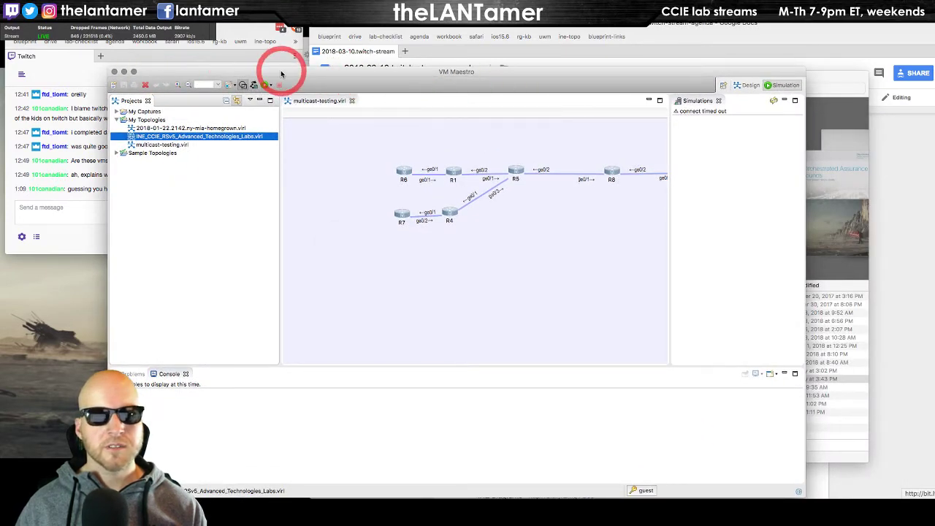
key(super+q)
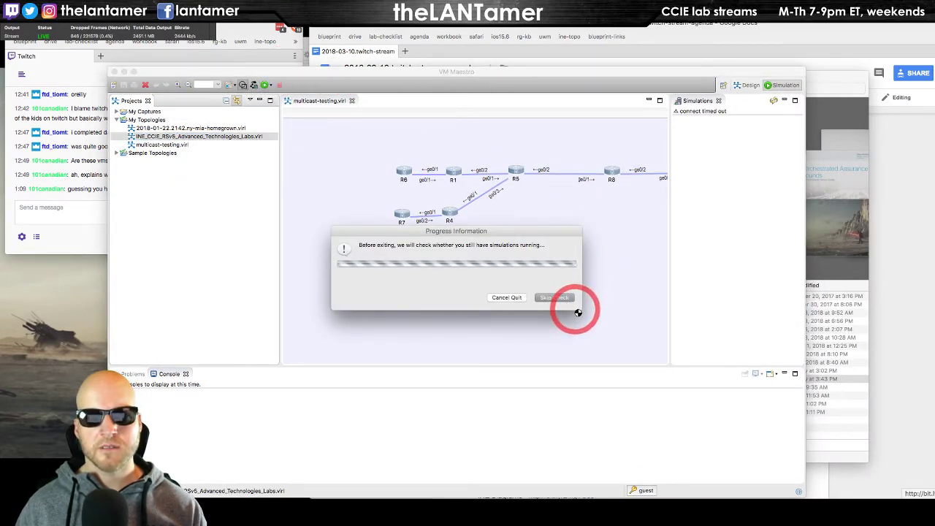
click(506, 297)
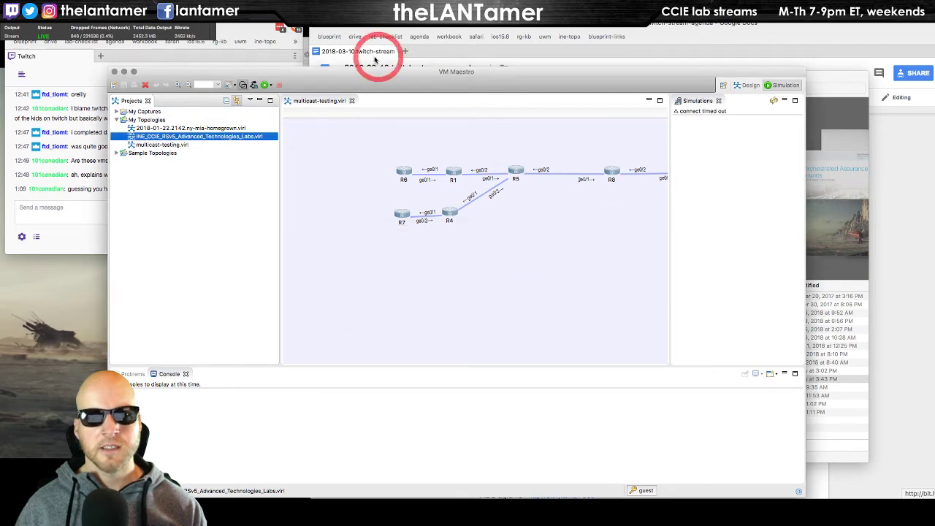
drag(209, 73, 229, 60)
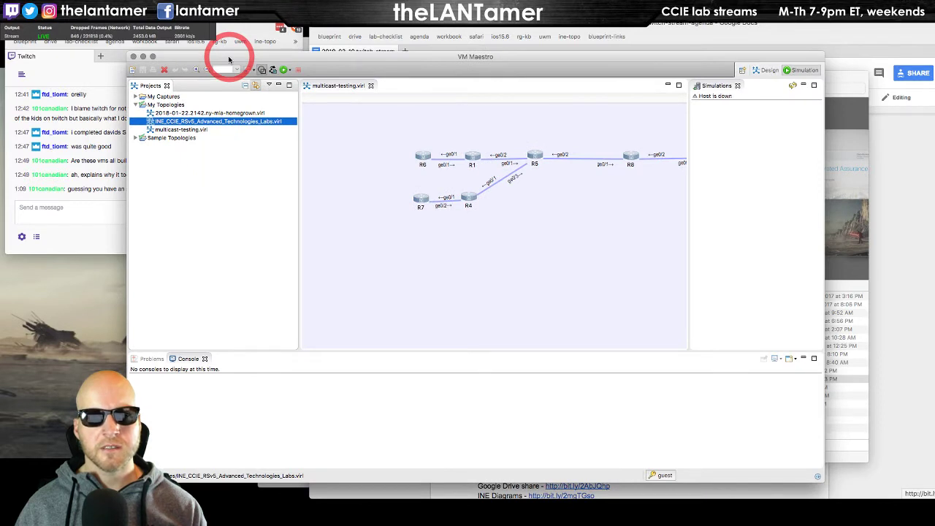
Switch to Chrome and check the progress of the image upgrades on the UWM VIRL Software page.
key(super+Tab)
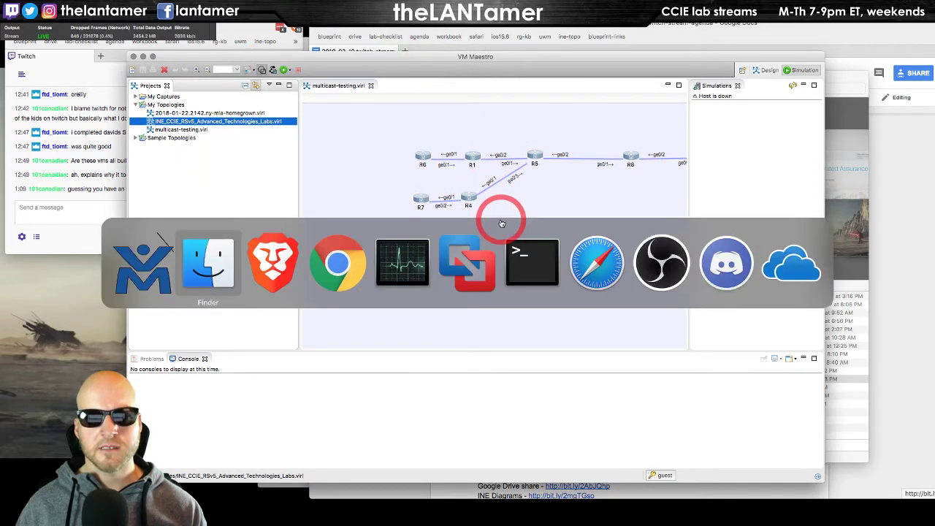
key(super+Tab)
key(super+Tab)
key(super+Tab)
key(super+Tab)
key(super+Tab)
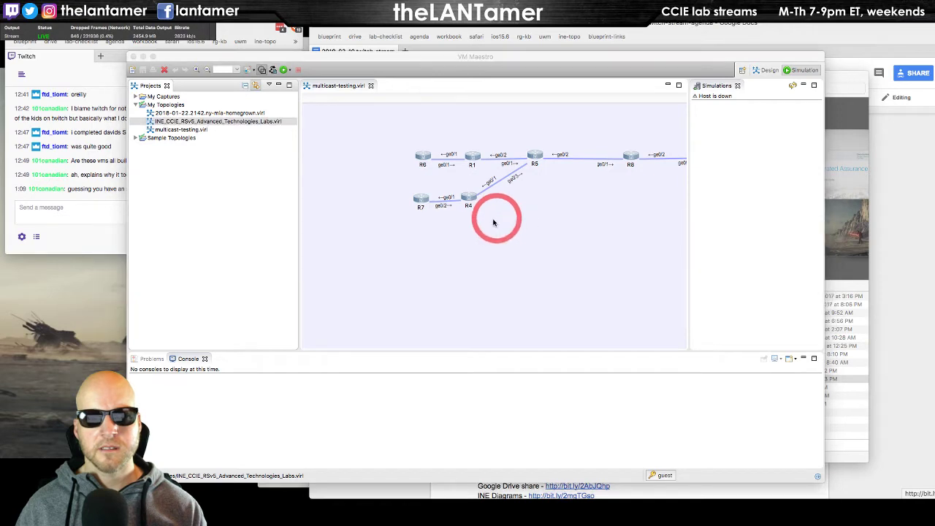
key(super+Tab)
key(super+Tab)
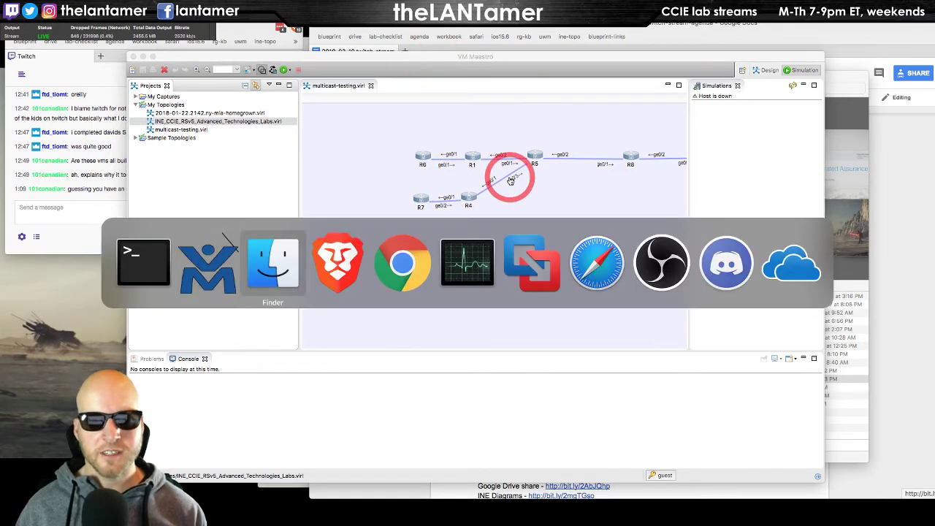
key(super+Tab)
key(super+Tab)
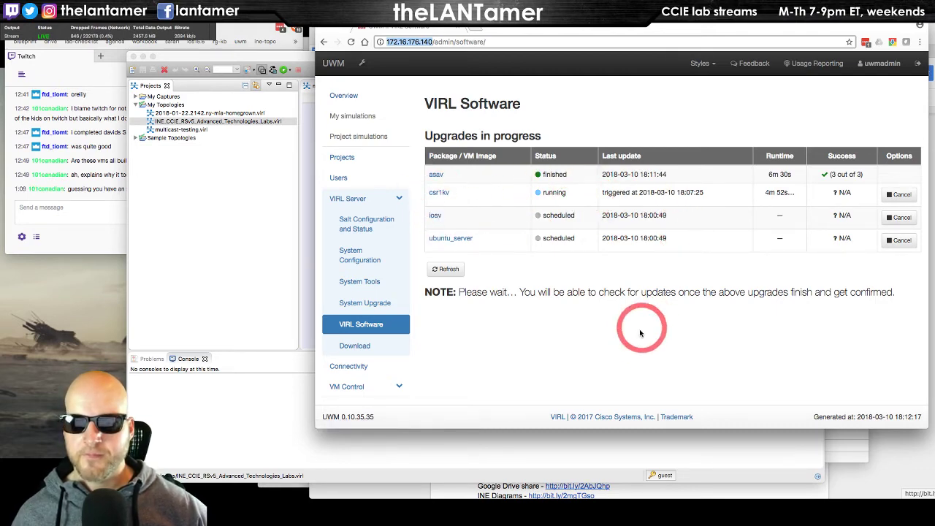
scroll(635, 353, down, 1)
scroll(635, 353, up, 1)
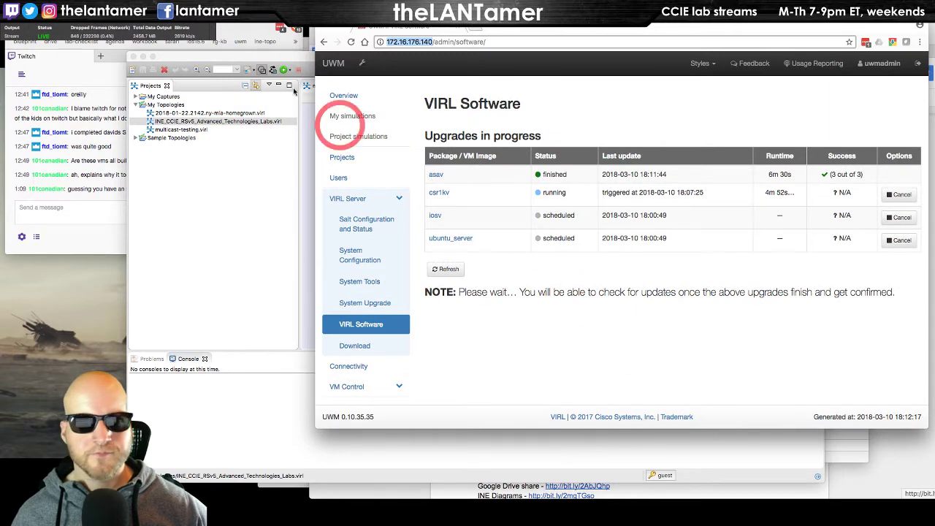
Switch to VM Maestro, open the Appearance preferences, and apply the Dark theme.
click(251, 65)
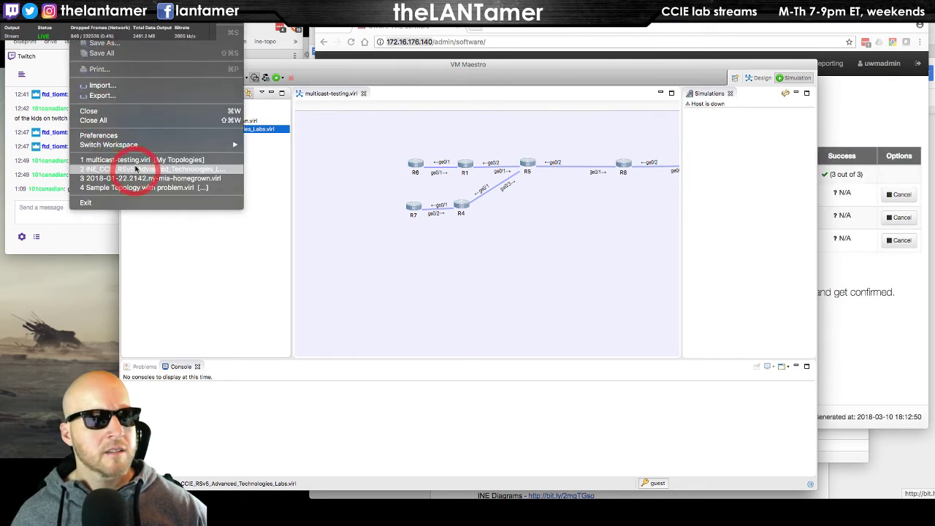
click(114, 136)
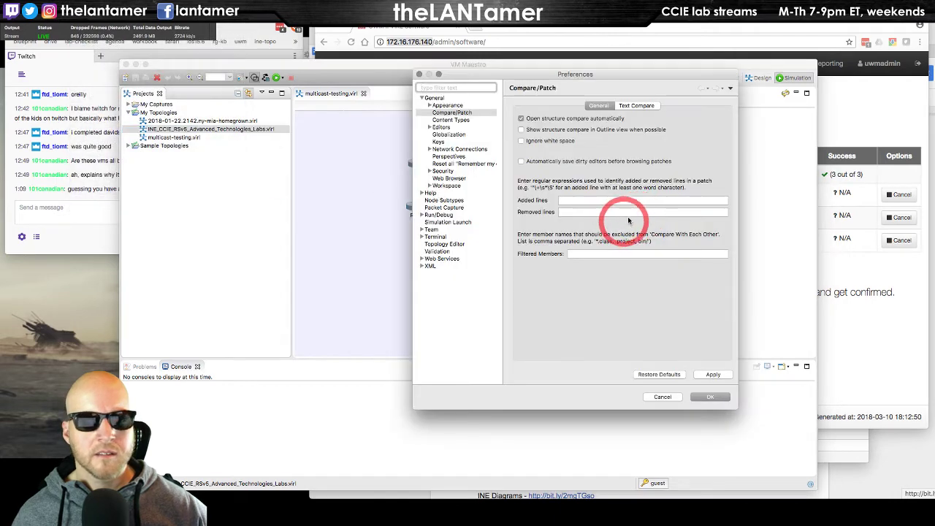
click(438, 99)
click(444, 106)
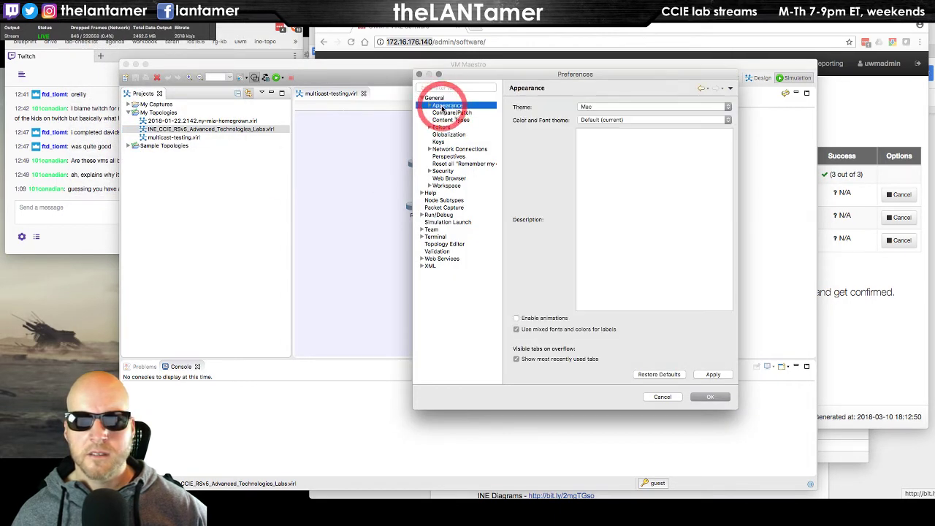
click(707, 109)
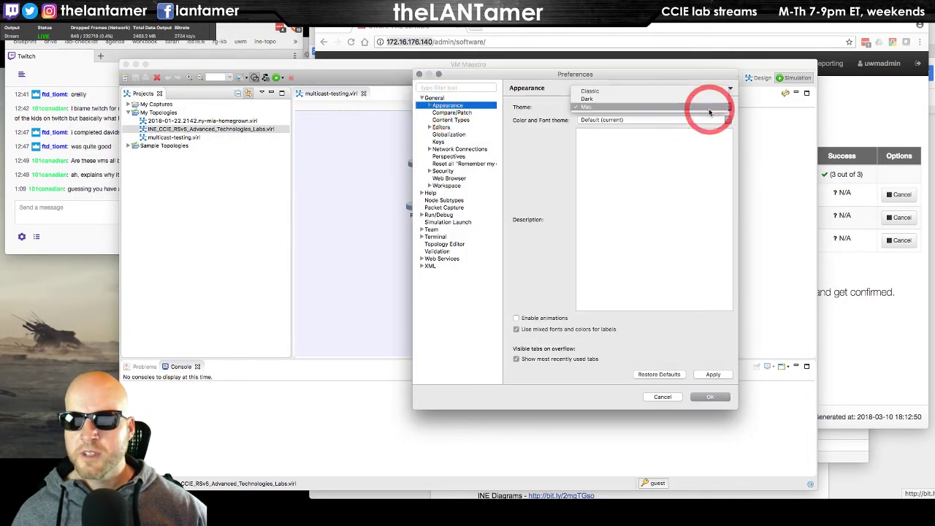
click(653, 99)
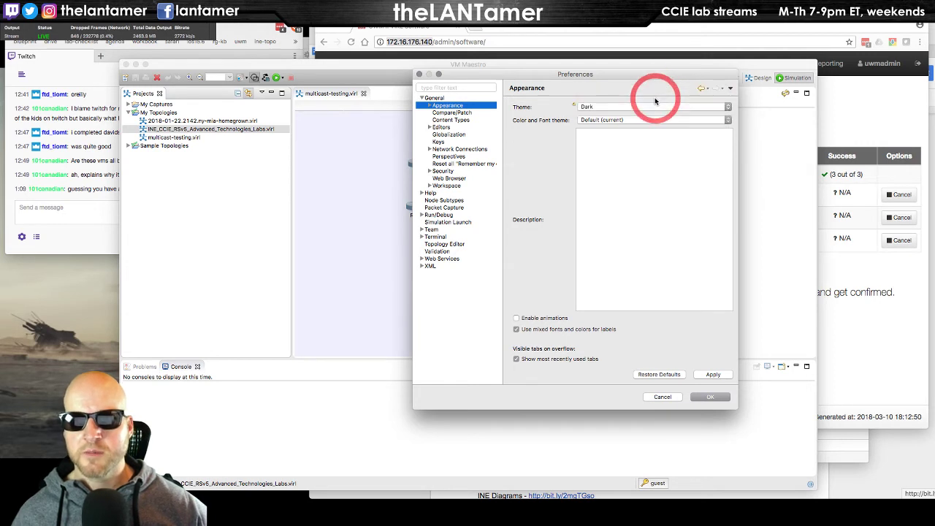
click(712, 398)
click(713, 374)
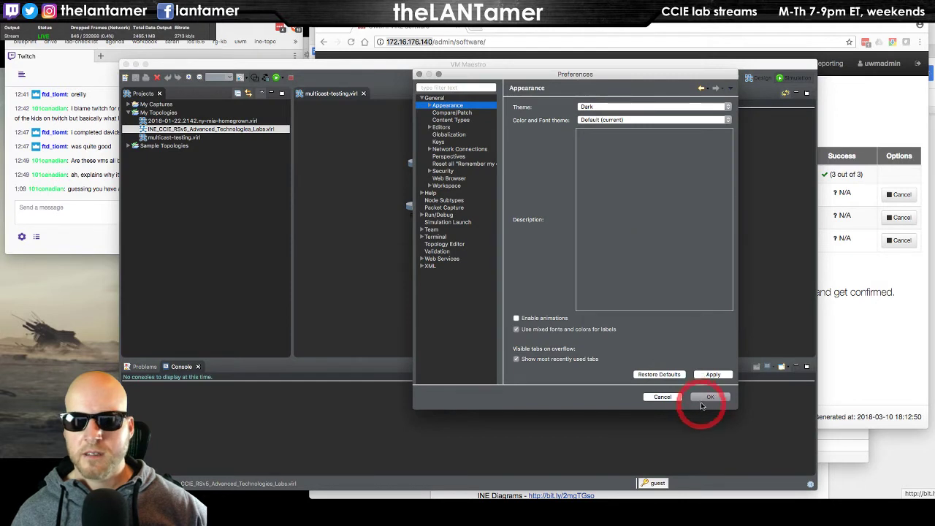
Try out the Classic theme by applying it in the Appearance preferences.
drag(701, 406, 714, 149)
click(725, 106)
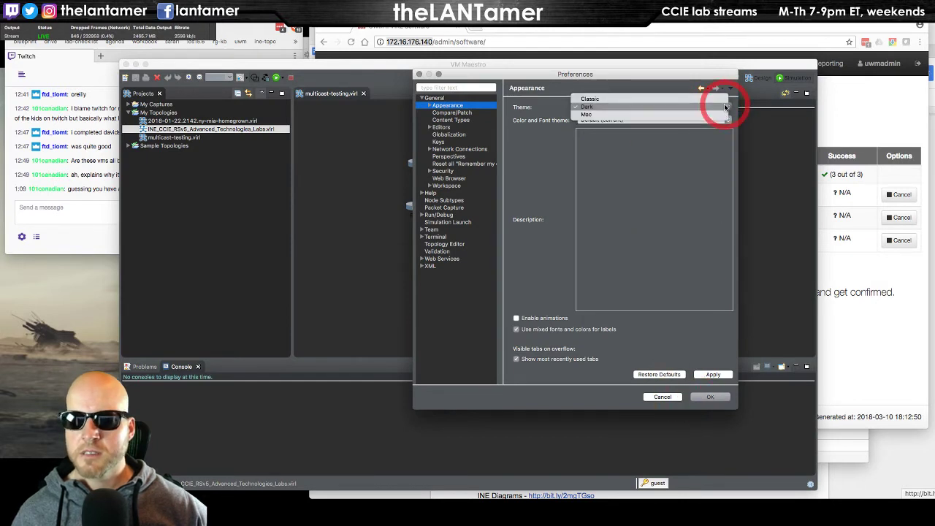
click(641, 94)
click(711, 379)
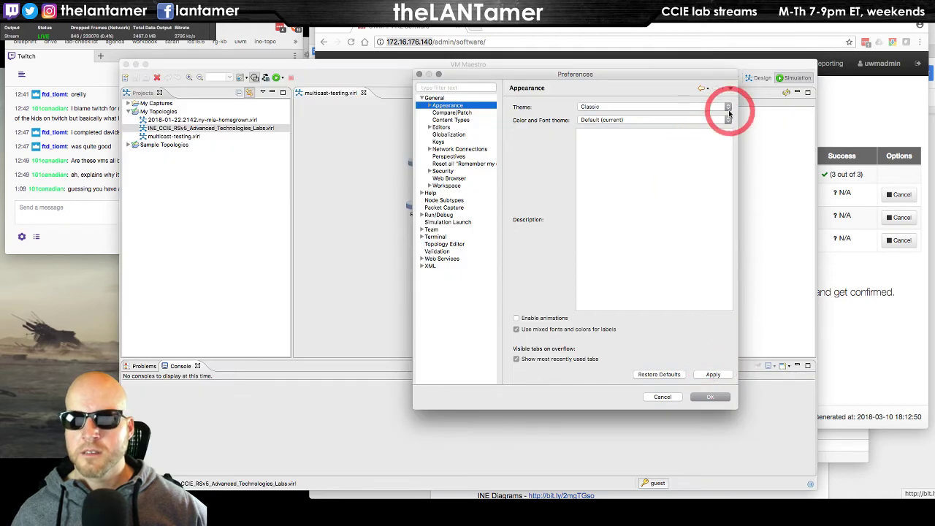
Change the theme from Classic back to Dark and apply it.
click(726, 108)
click(667, 115)
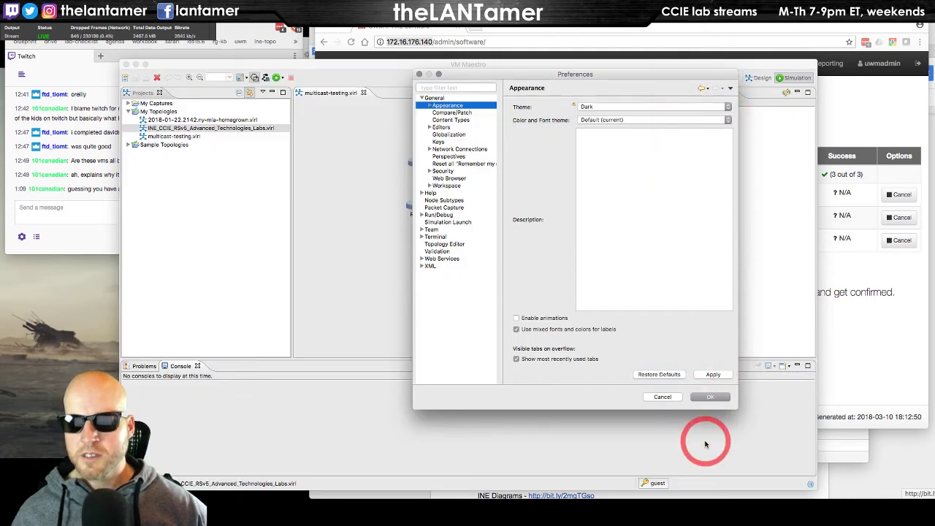
click(713, 376)
click(666, 370)
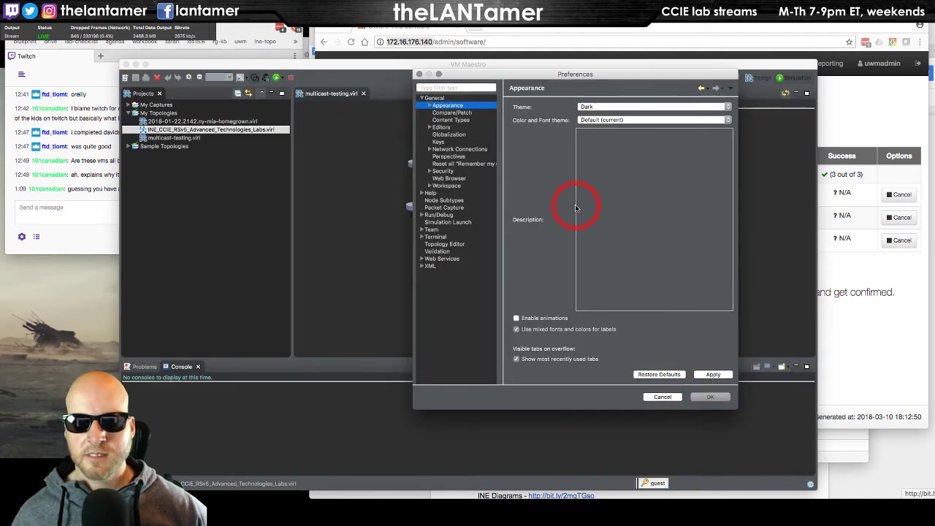
Expand the Appearance preferences and look through the Colors and Fonts and Label Decorations pages.
click(434, 108)
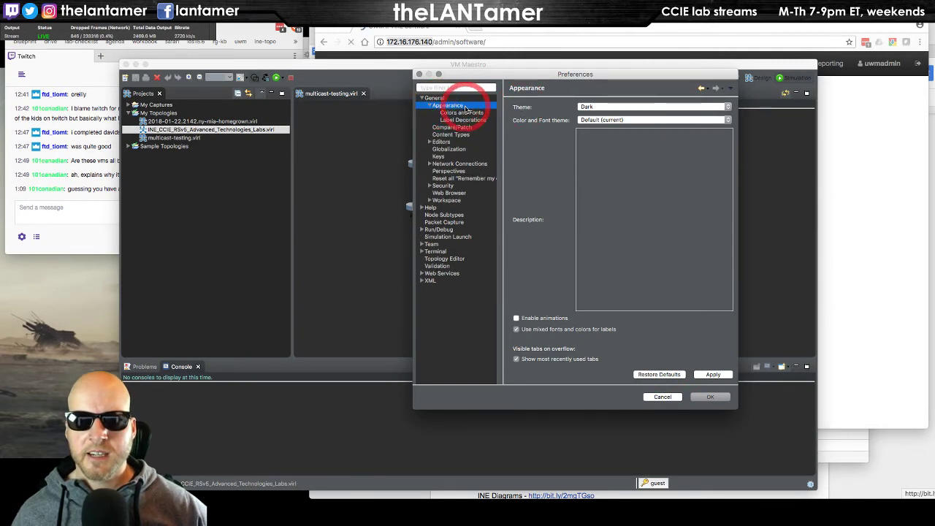
click(600, 111)
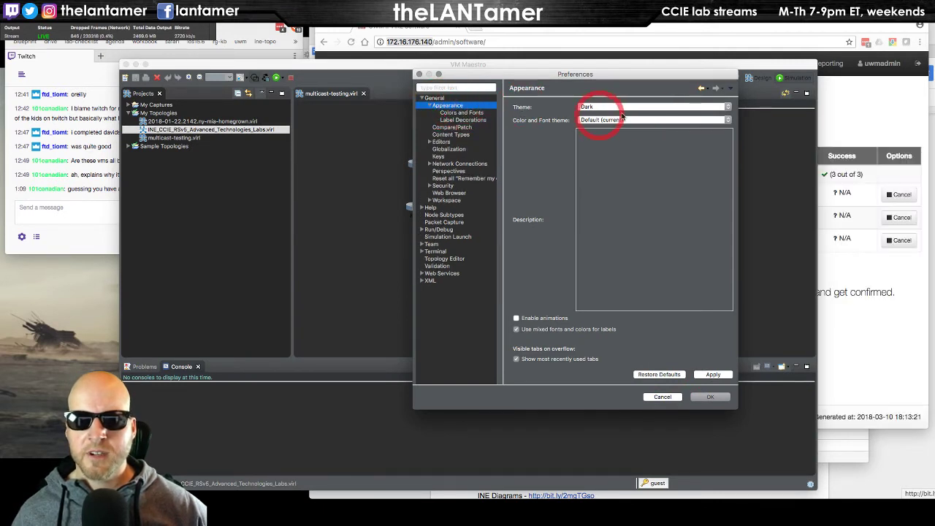
click(461, 112)
click(460, 120)
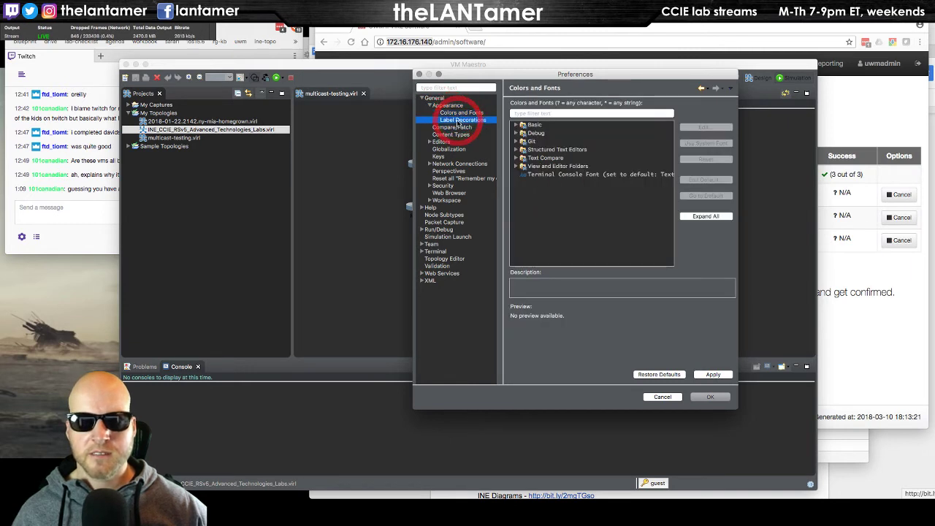
Examine the remaining General preference pages in order, from Compare/Patch through Editors, Keys, Network Connections and Perspectives to Web Browser.
click(453, 127)
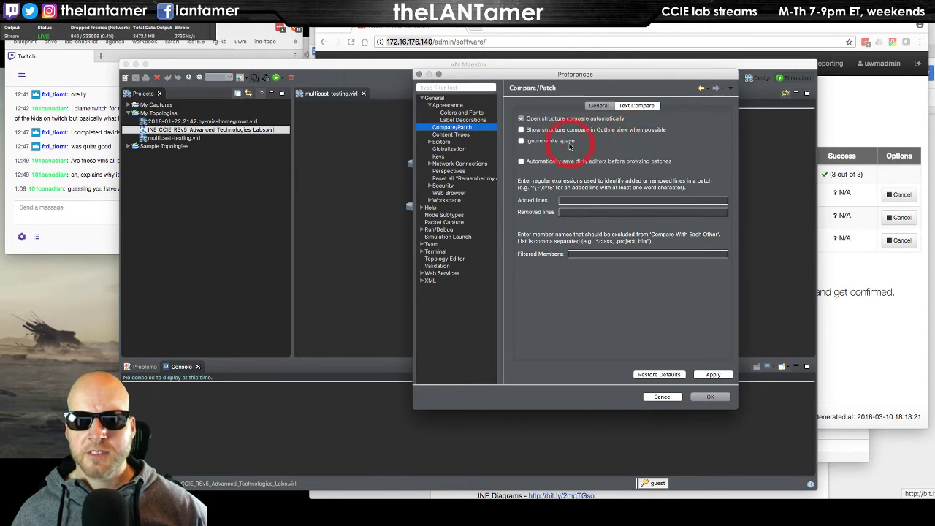
click(449, 134)
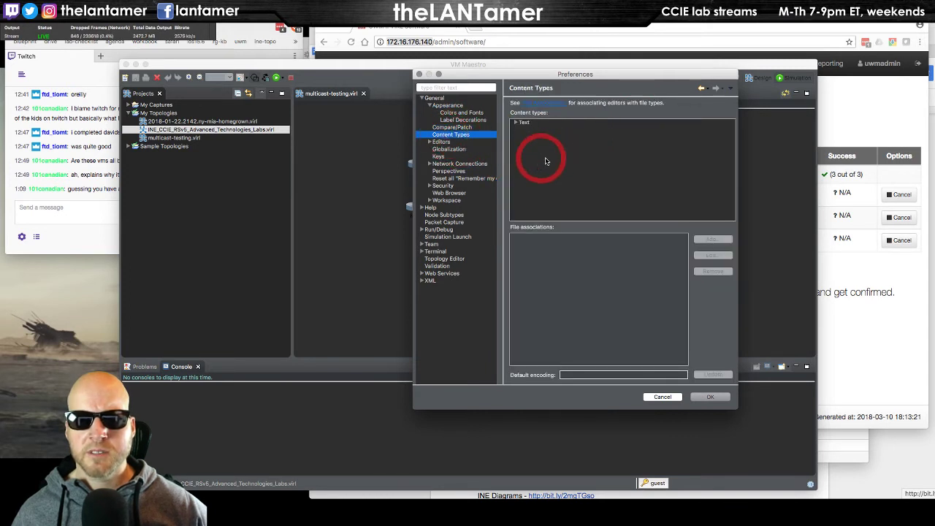
click(442, 141)
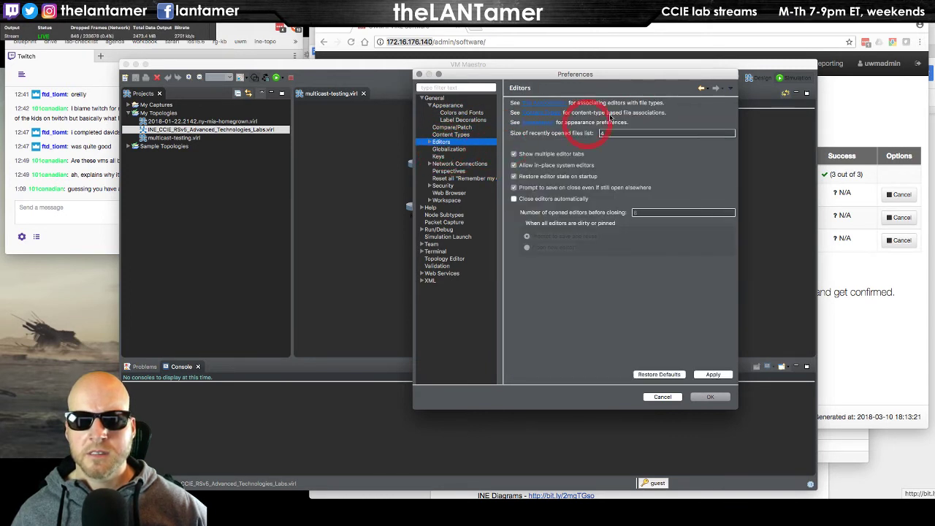
click(449, 150)
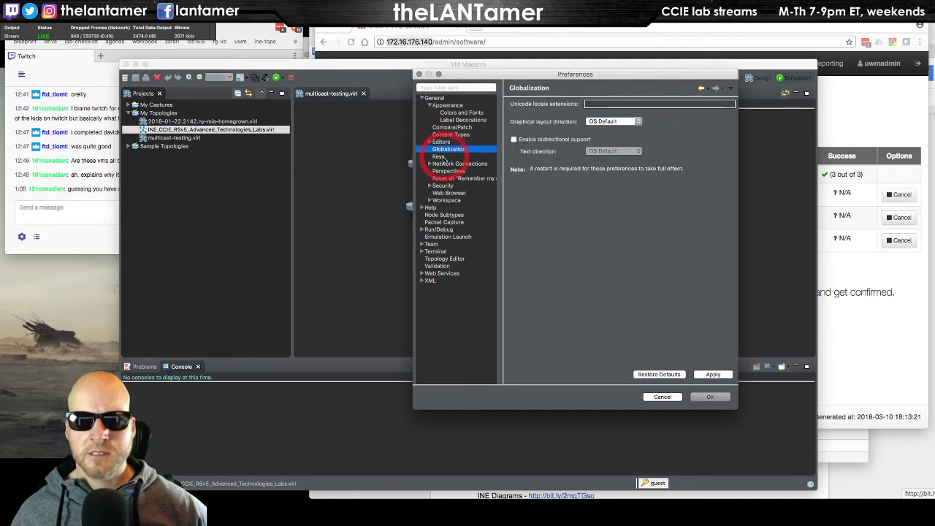
click(444, 158)
click(453, 165)
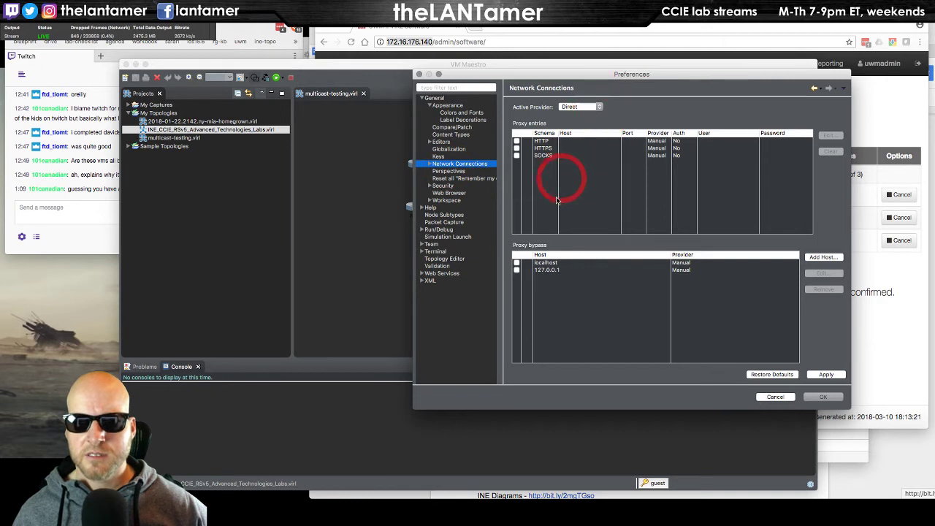
click(453, 171)
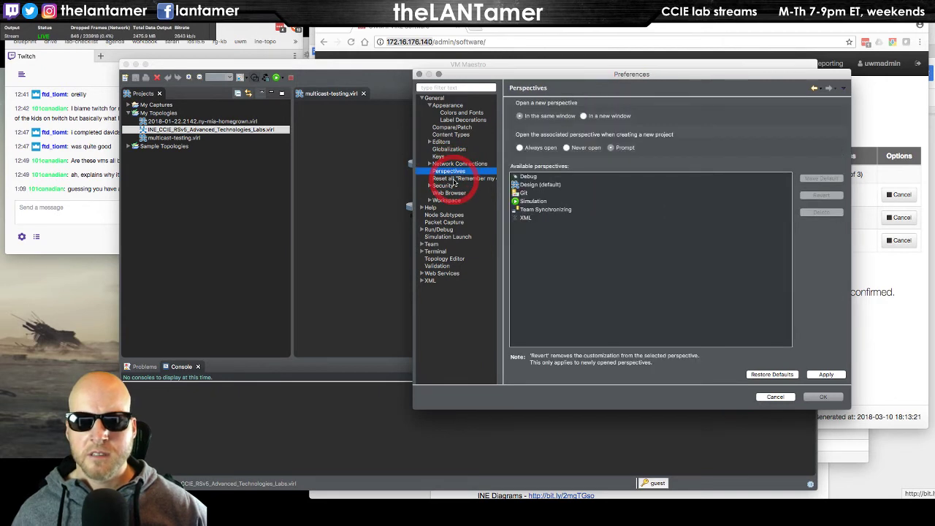
click(452, 179)
click(443, 186)
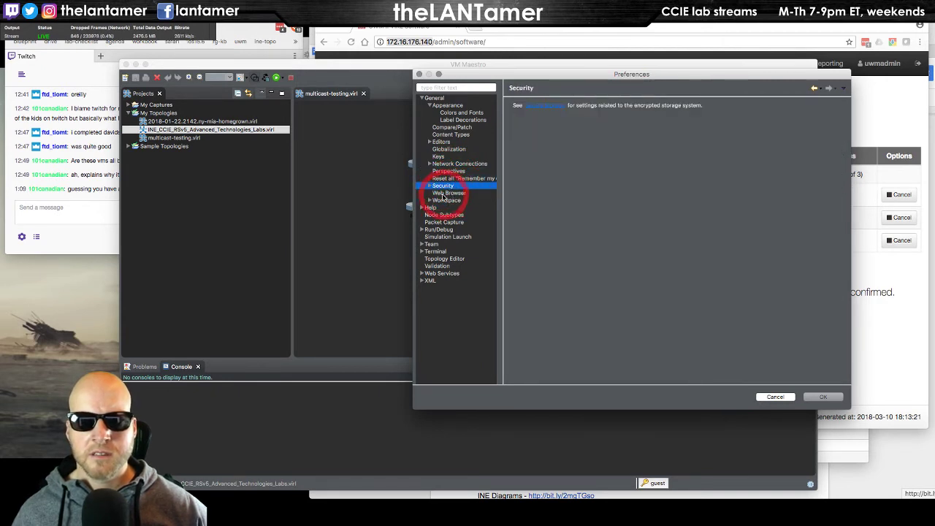
click(447, 192)
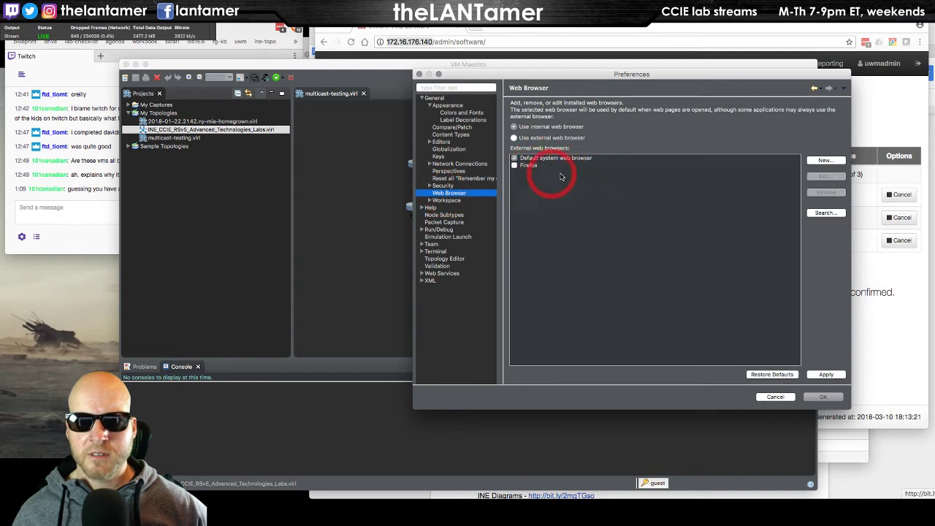
Look through the Workspace, Node Subtypes, Packet Capture, Run/Debug, Simulation Launch and Team preference pages.
click(442, 200)
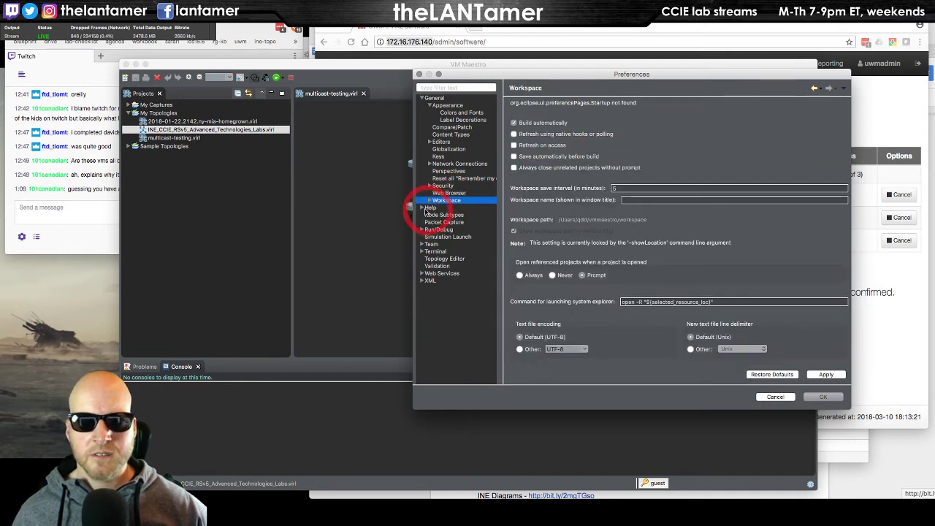
click(440, 215)
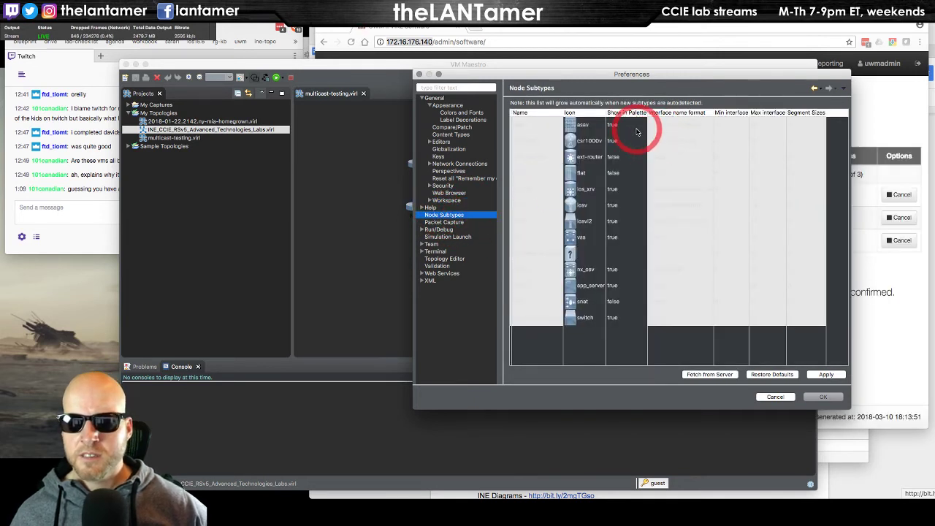
click(455, 222)
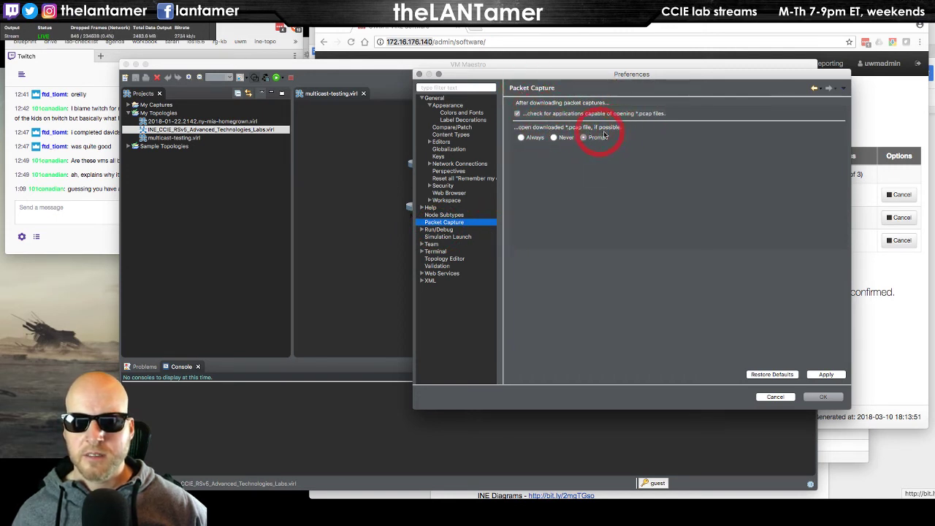
click(428, 230)
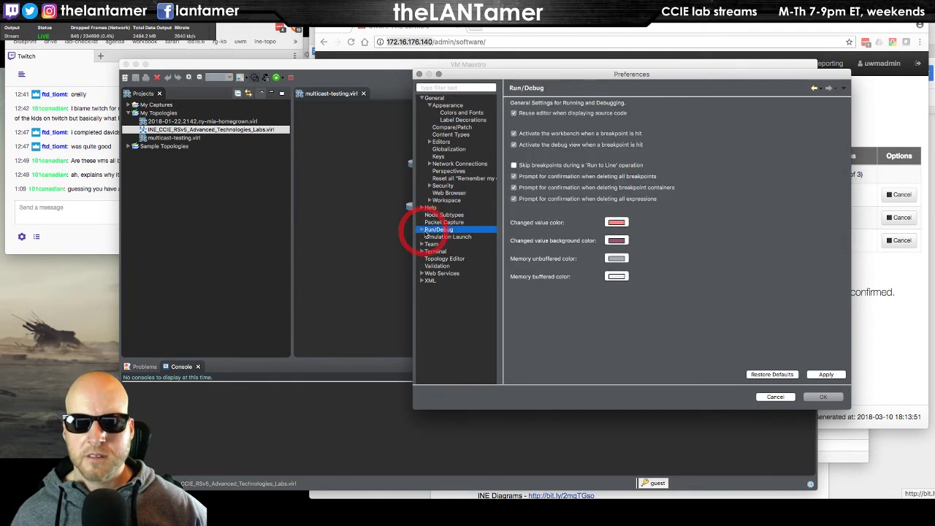
key(Down)
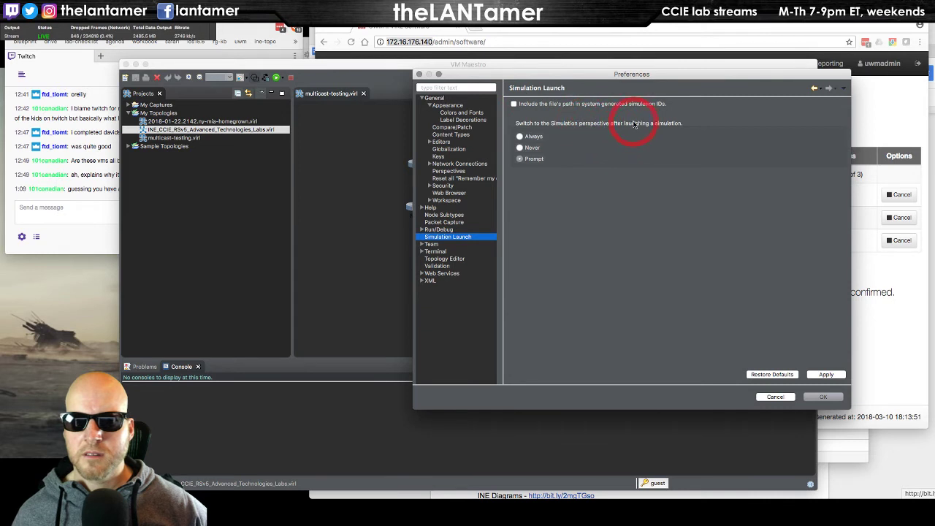
click(435, 244)
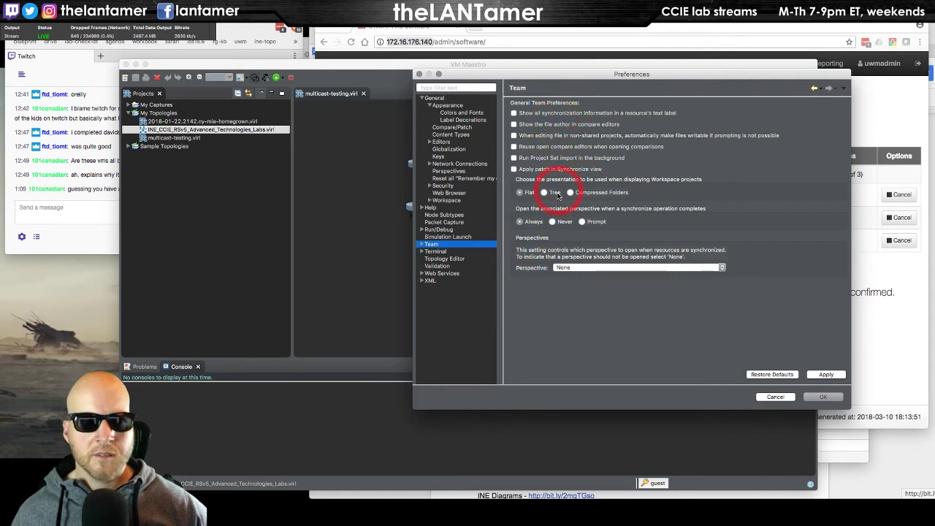
Expand the Terminal preferences and examine the Terminal and Cisco Terminal pages.
click(435, 251)
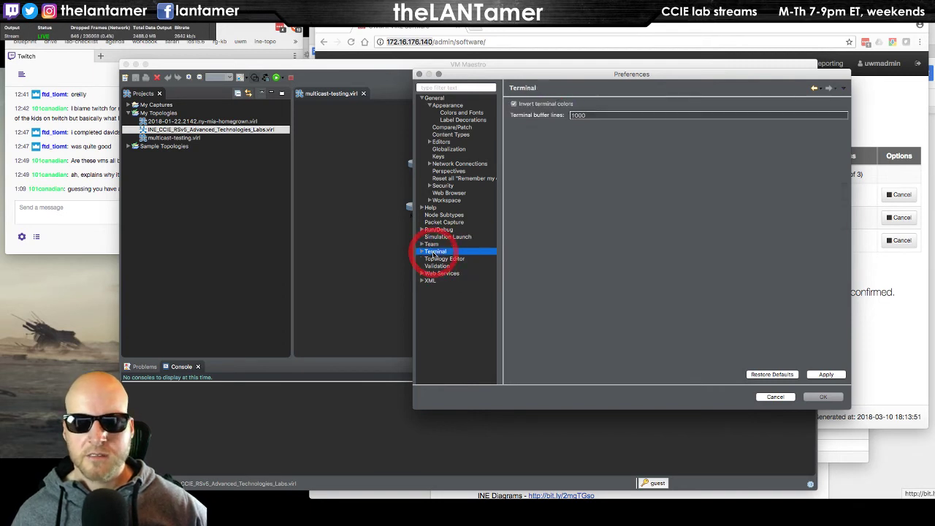
click(422, 252)
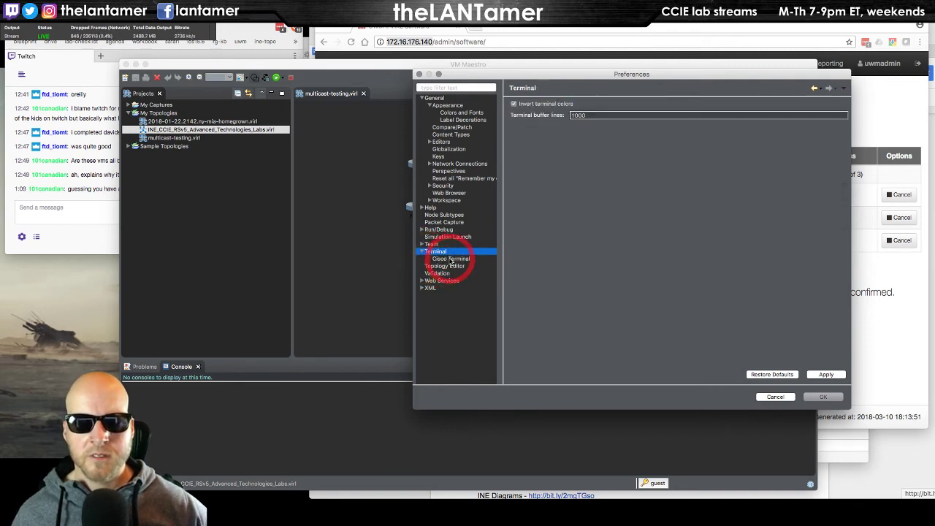
click(450, 259)
click(435, 252)
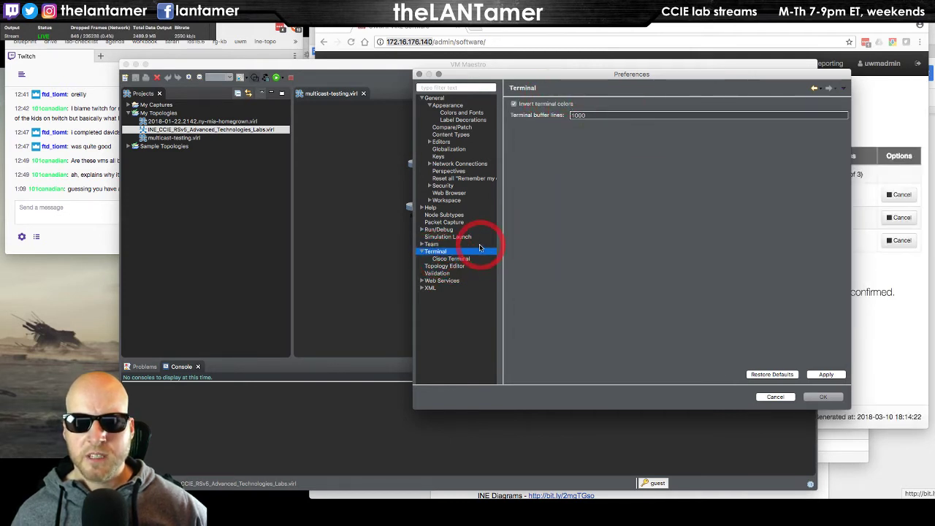
click(459, 259)
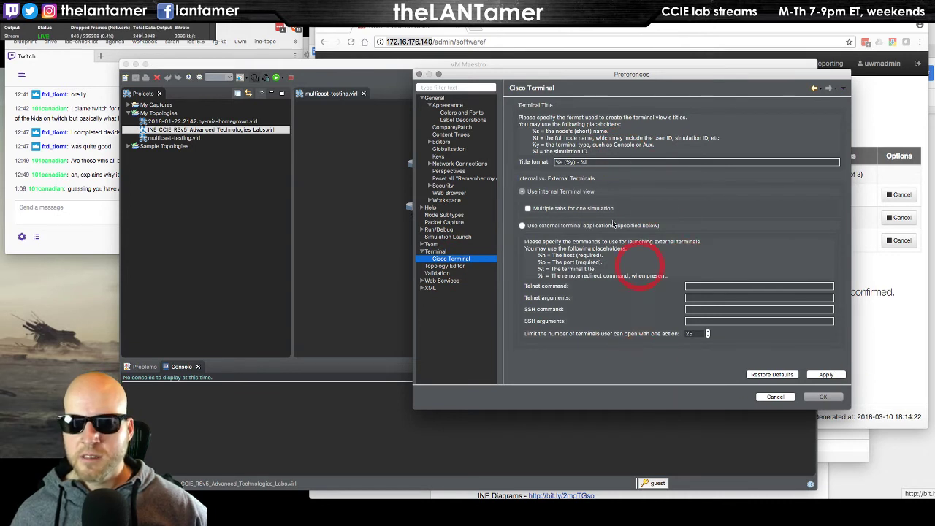
Review the Topology Editor, Validation, Web Services, AutoNetkit Visualization and XML preference pages, and close the preferences without saving.
click(444, 266)
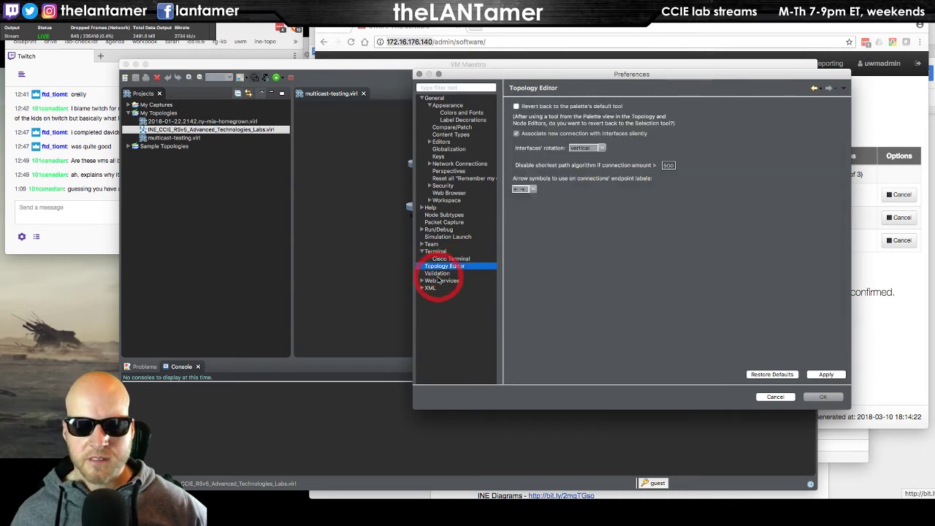
click(438, 274)
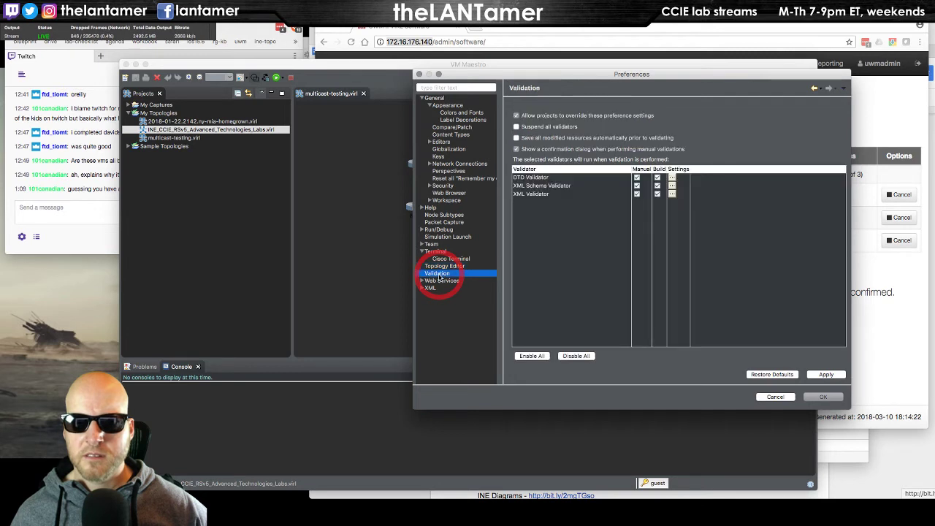
click(441, 281)
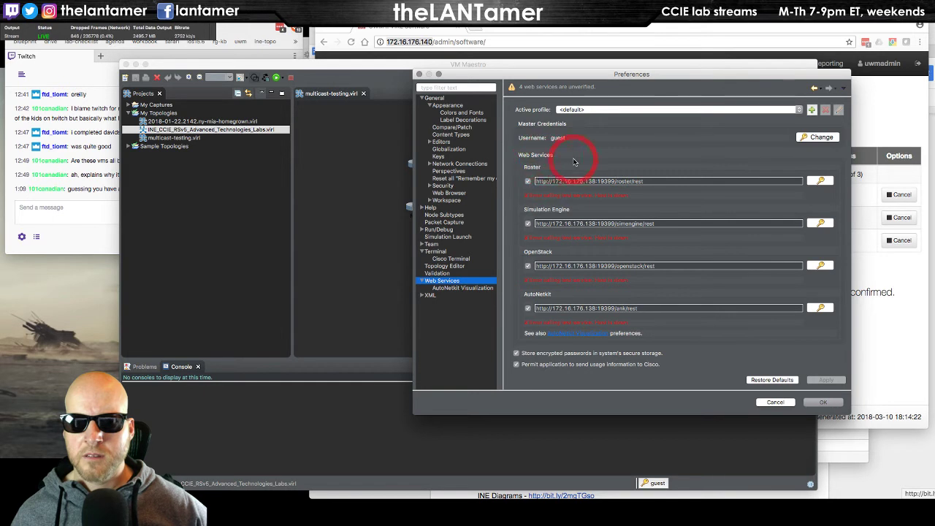
click(453, 289)
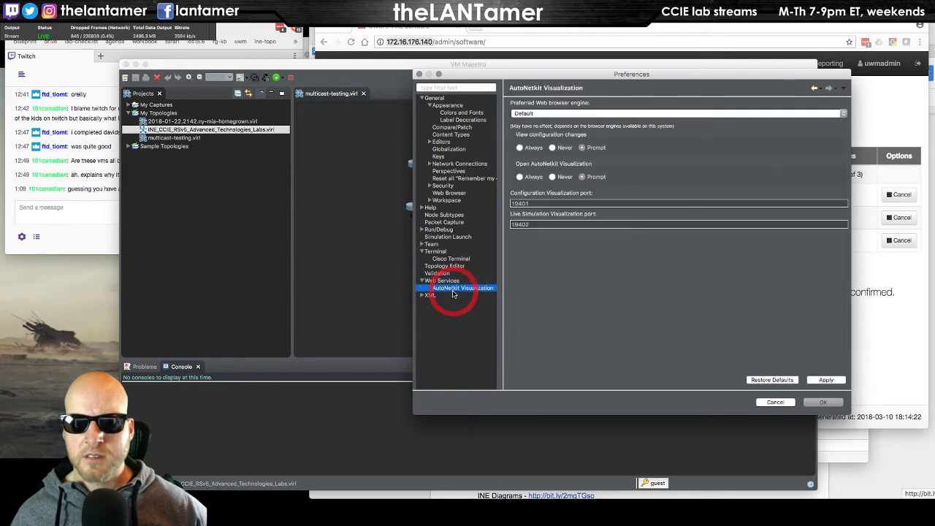
click(429, 295)
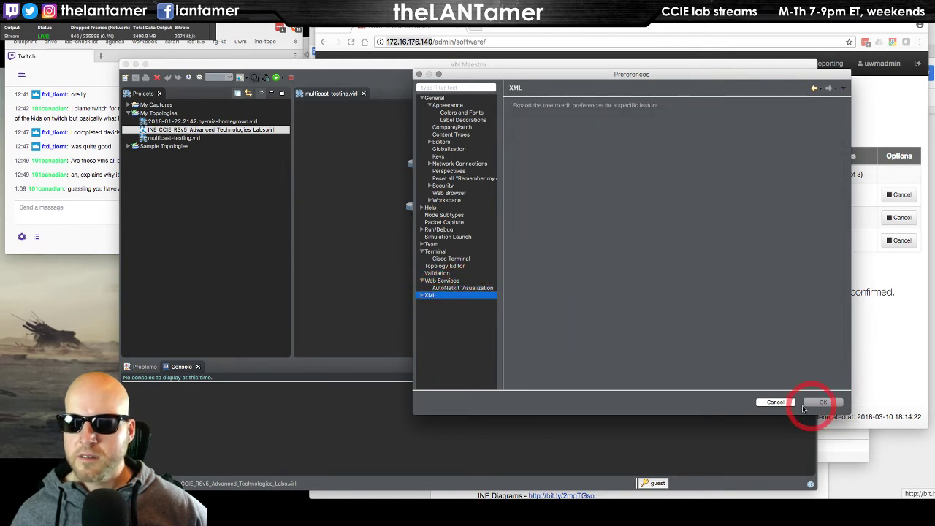
click(772, 405)
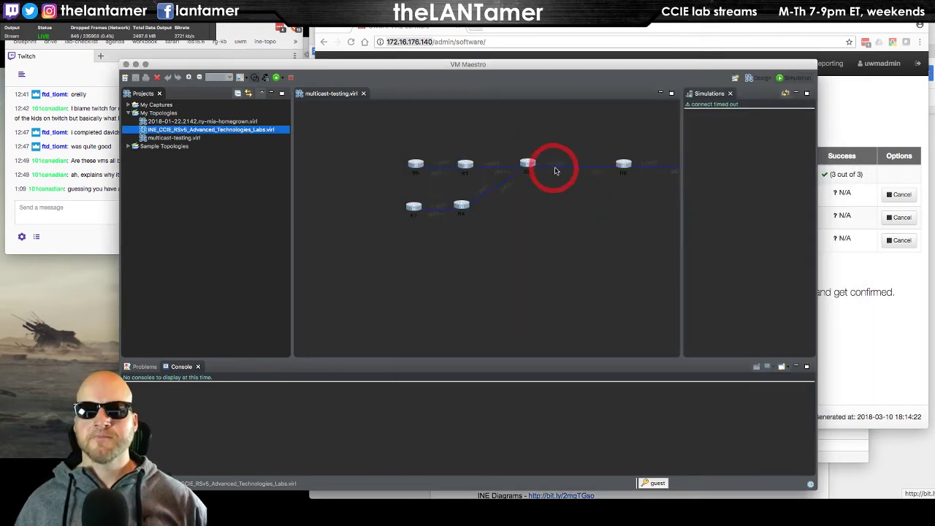
click(477, 138)
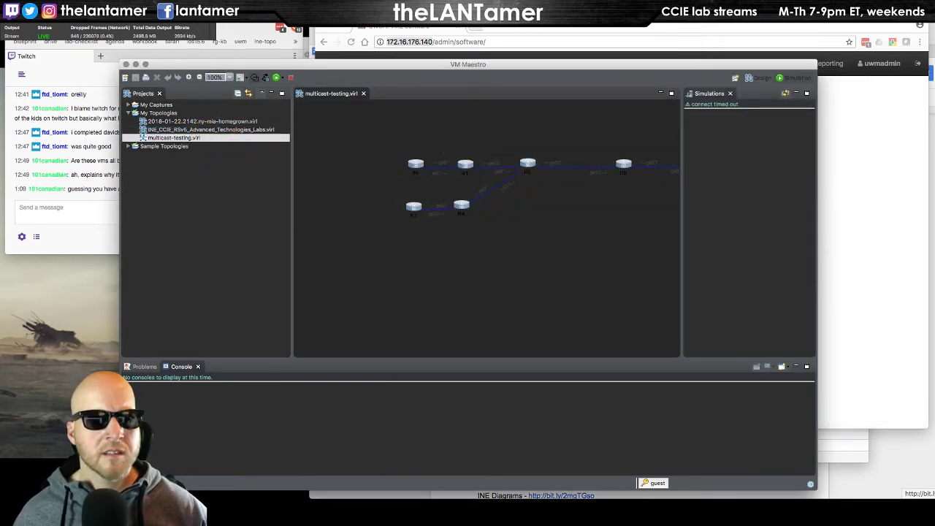
right_click(90, 40)
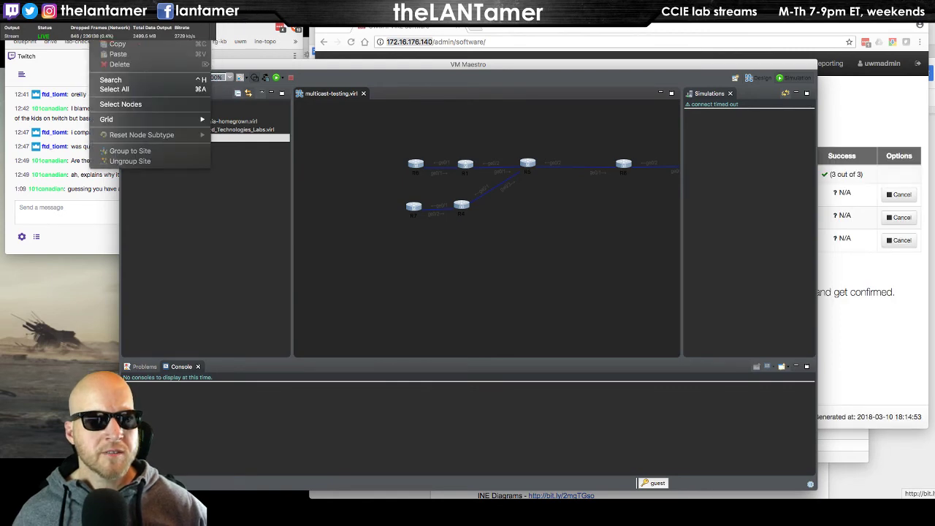
click(86, 19)
click(106, 136)
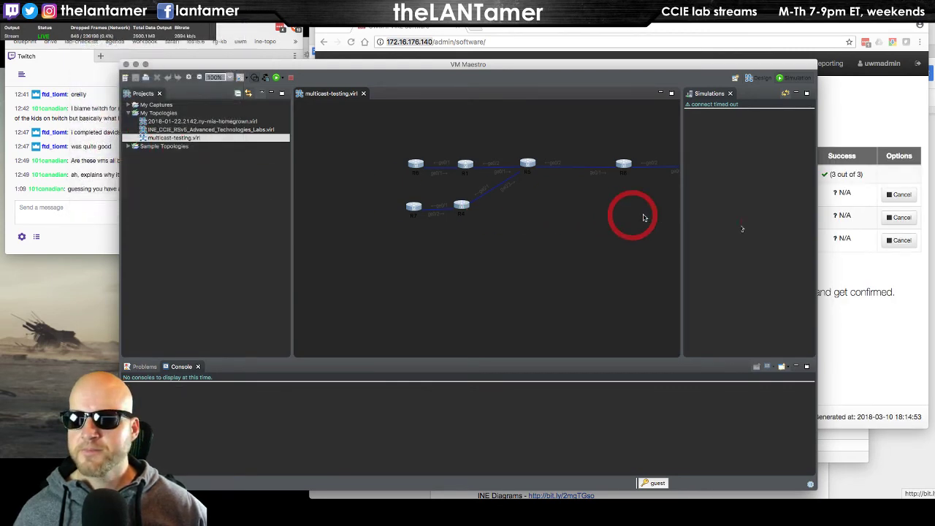
click(855, 37)
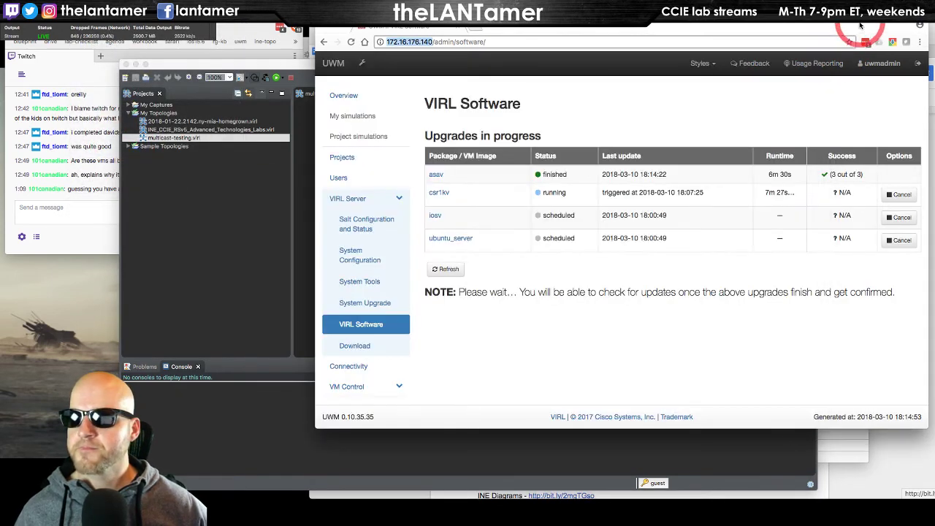
Set the theme to Mac in the General Appearance preferences and accept the preferences.
click(297, 229)
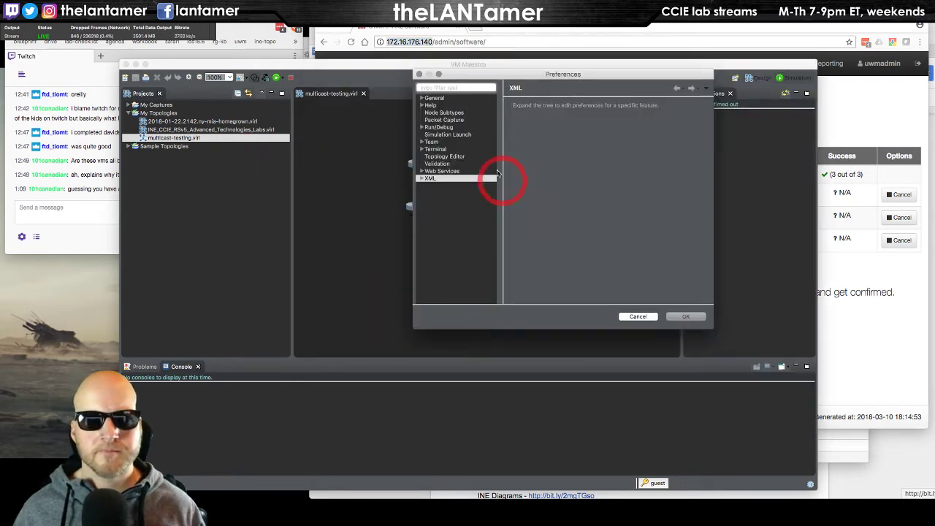
click(435, 97)
click(422, 98)
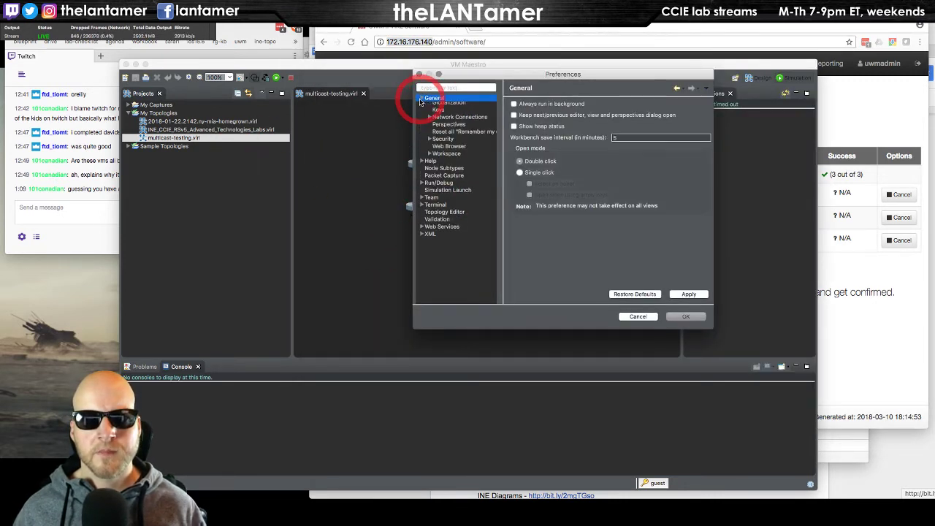
click(428, 107)
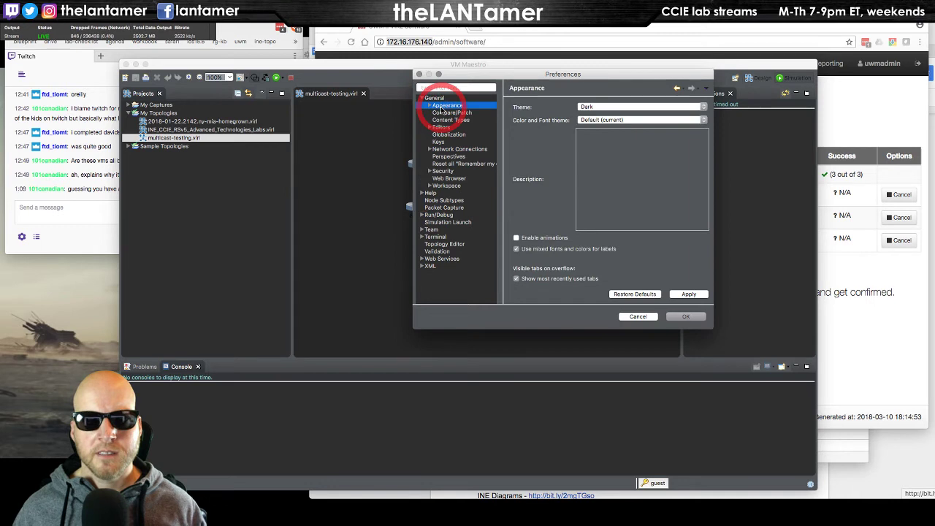
click(585, 107)
click(601, 119)
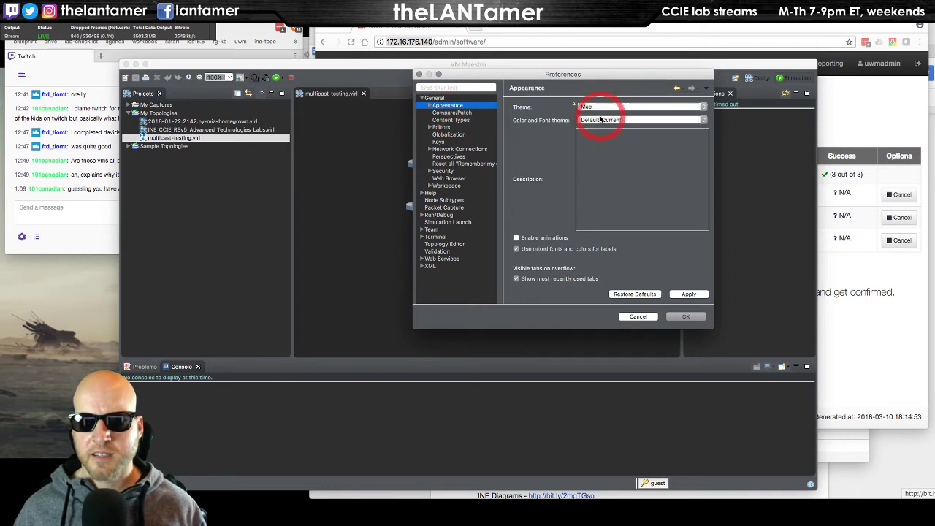
click(685, 316)
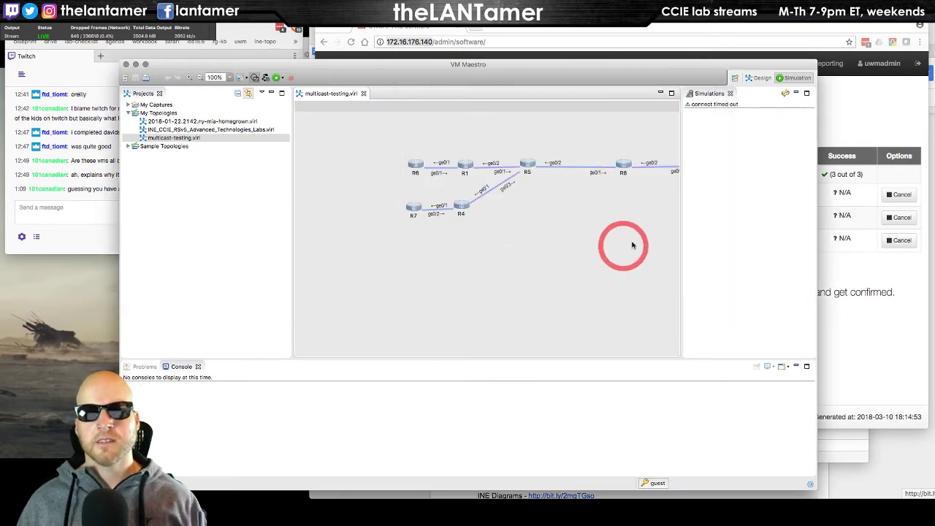
Open the 2018-01-22.2142.ny-mia-homegrown.virl topology from My Topologies and close multicast-testing.virl.
click(161, 106)
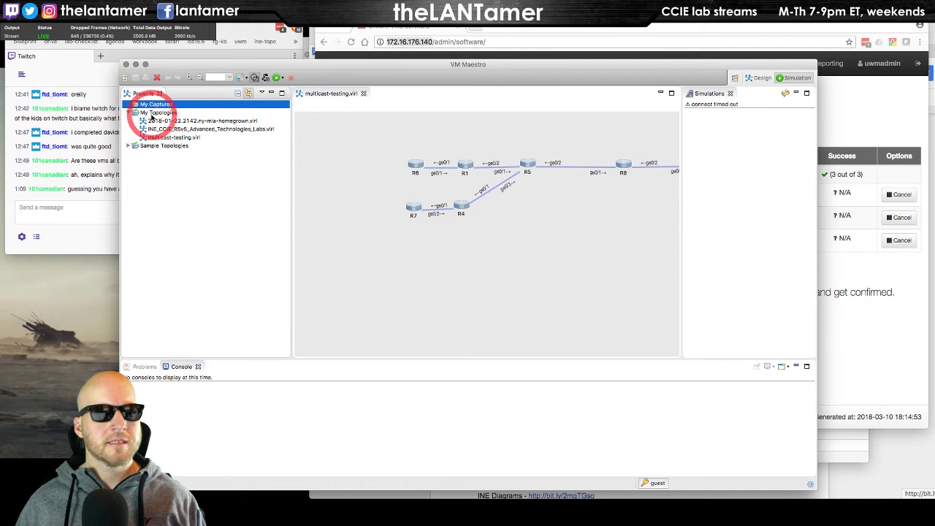
click(157, 113)
click(175, 129)
click(216, 121)
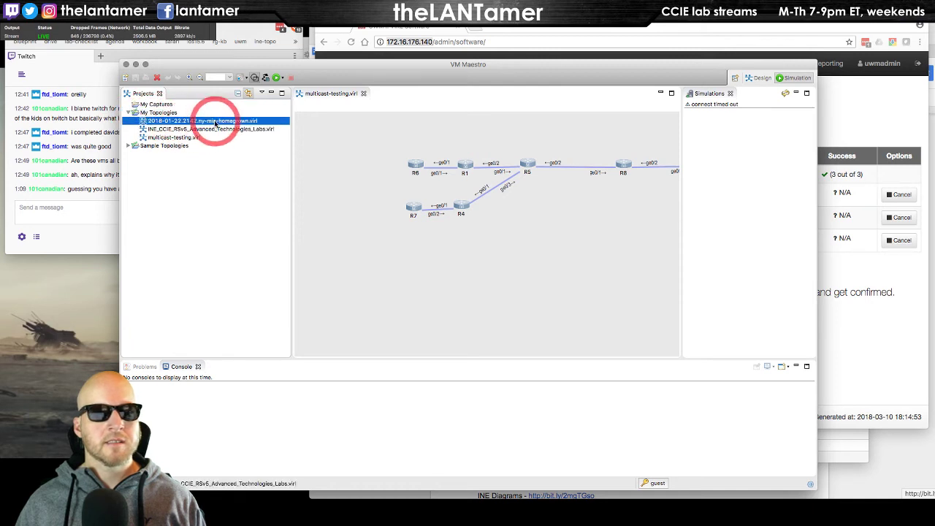
right_click(216, 123)
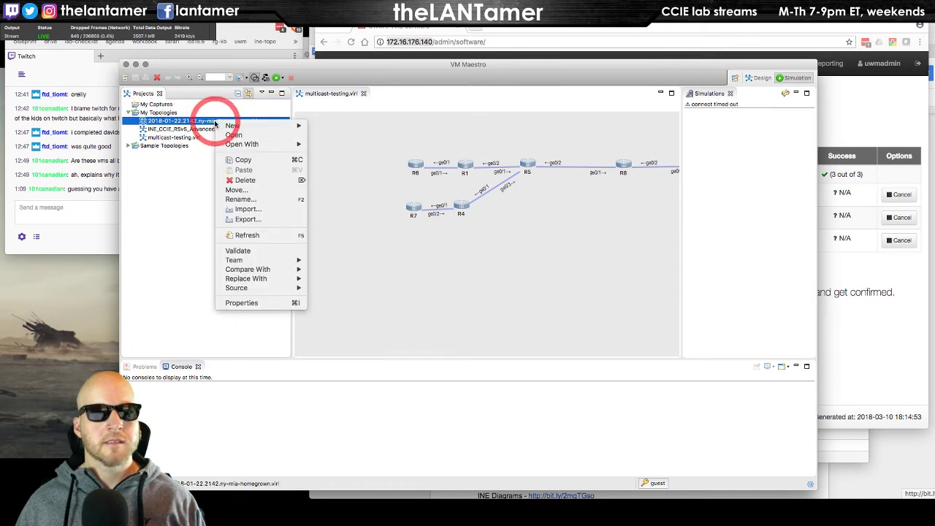
mouse_move(244, 146)
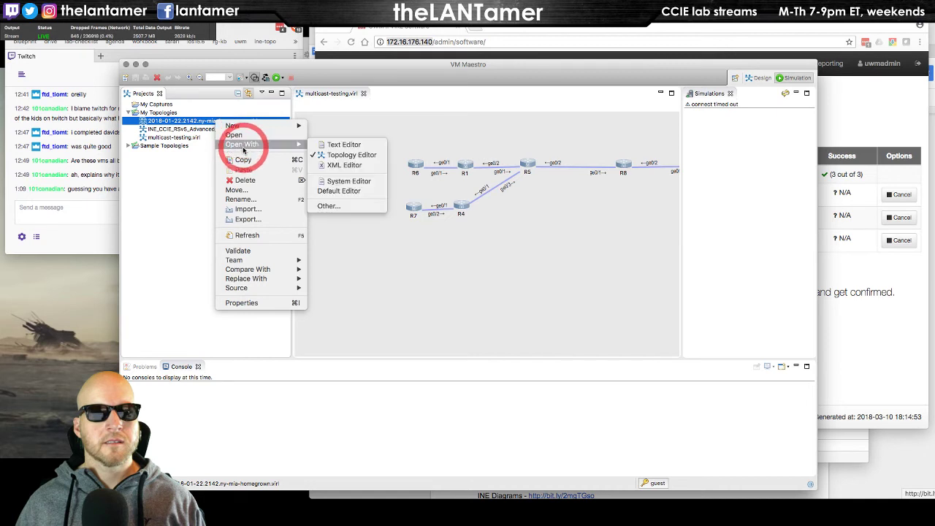
click(241, 136)
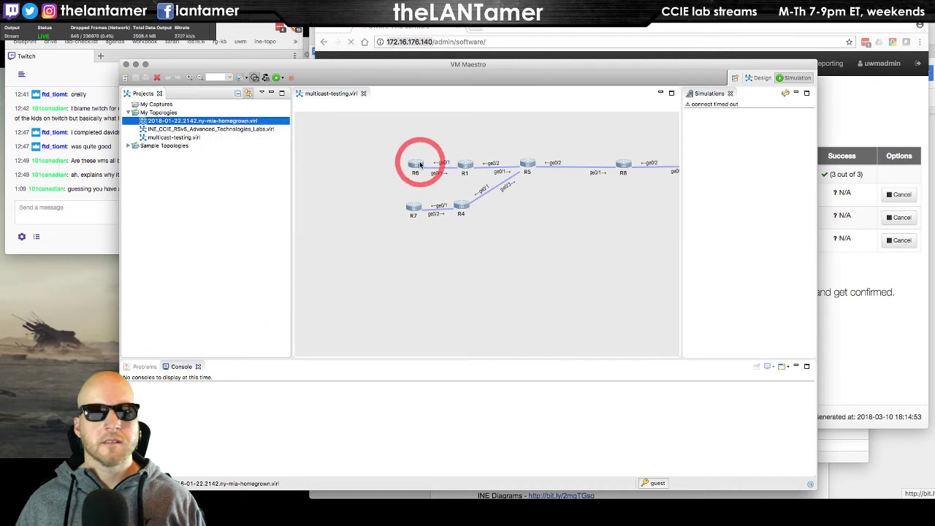
click(362, 93)
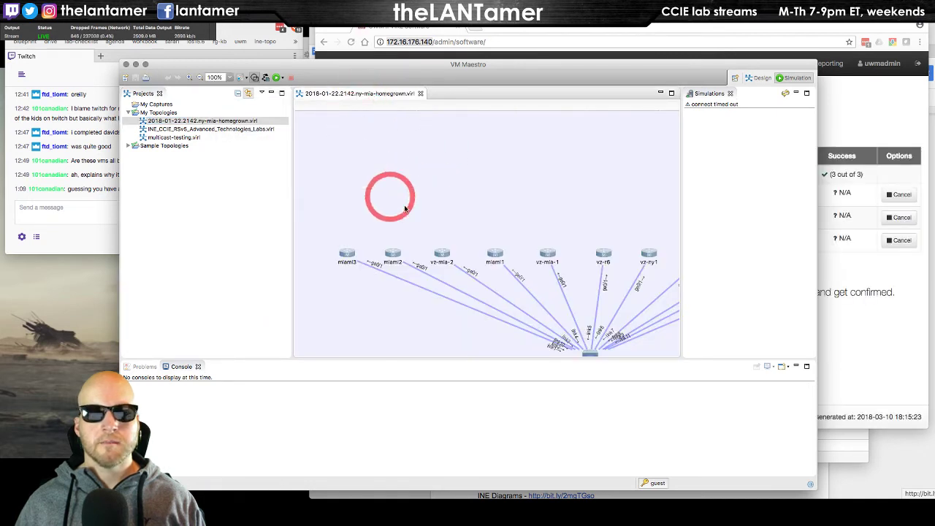
click(498, 192)
scroll(499, 193, down, 2)
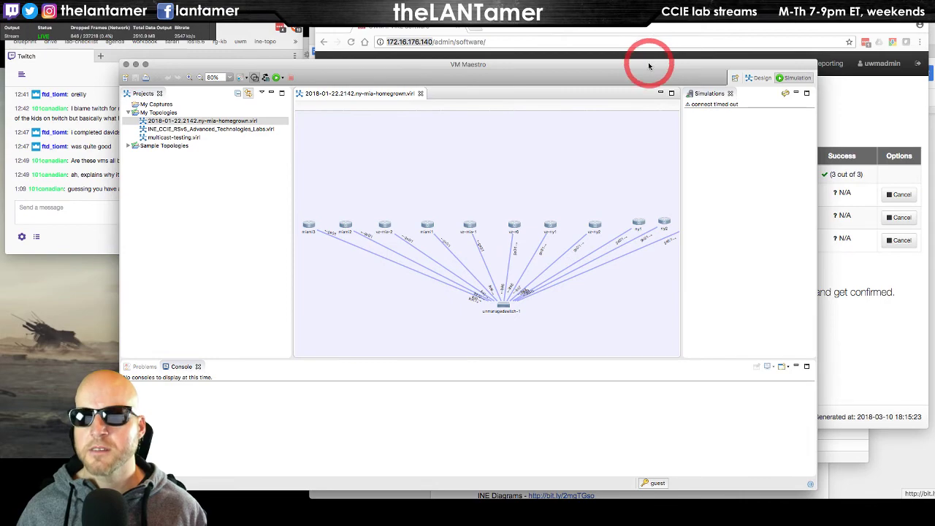
Check the upgrade progress on the VIRL Software page and the process load in Activity Monitor, and return to VM Maestro.
drag(651, 63, 610, 38)
click(609, 38)
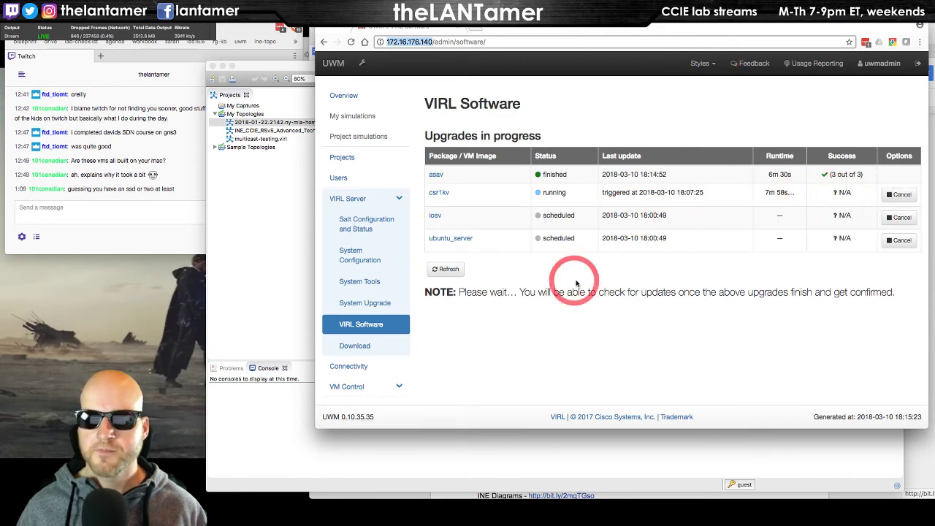
key(super+Tab)
key(super+Tab)
key(super+Tab)
key(super+Tab)
key(super+Tab)
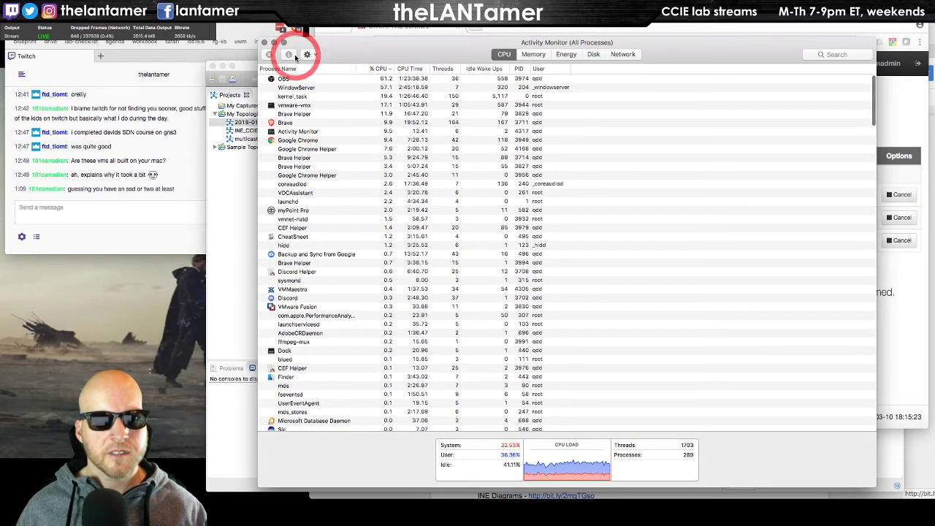
click(242, 69)
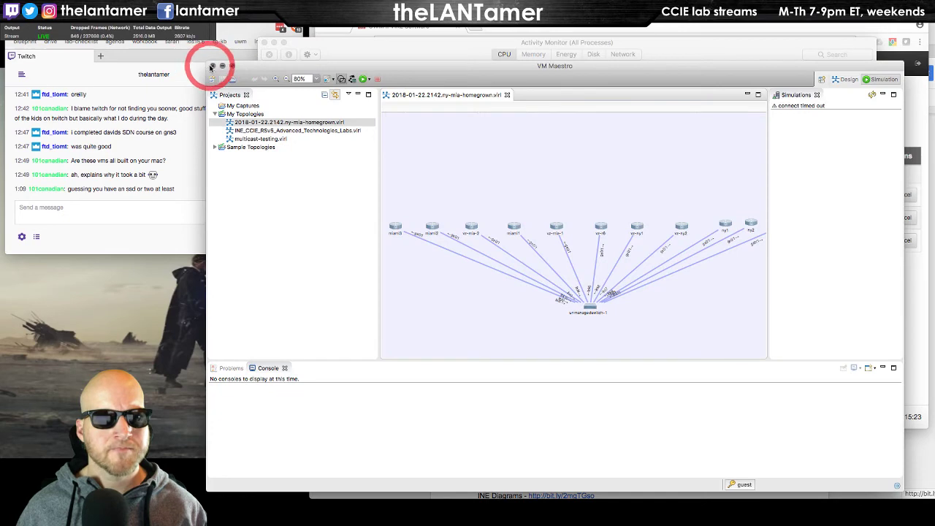
Switch VM Maestro to the Design perspective, look through its Edit and File commands, and reposition the window.
drag(339, 65, 241, 49)
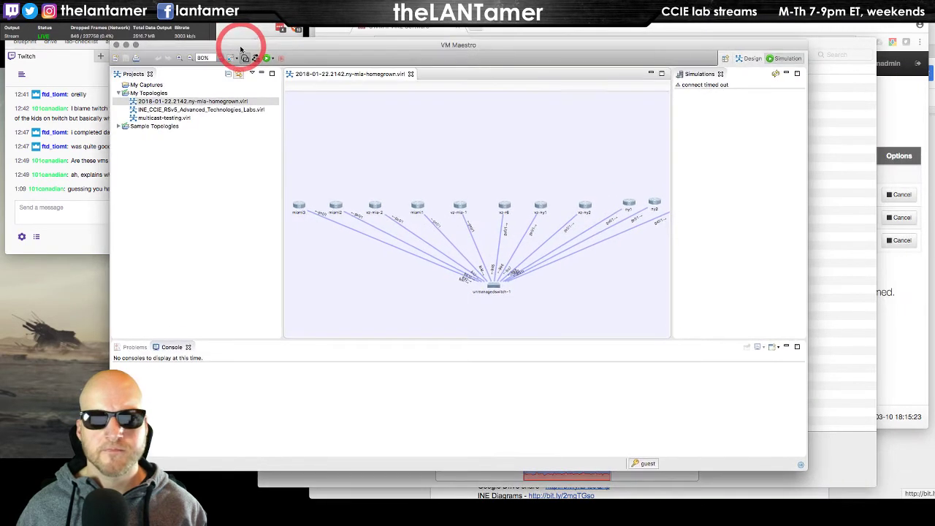
click(746, 61)
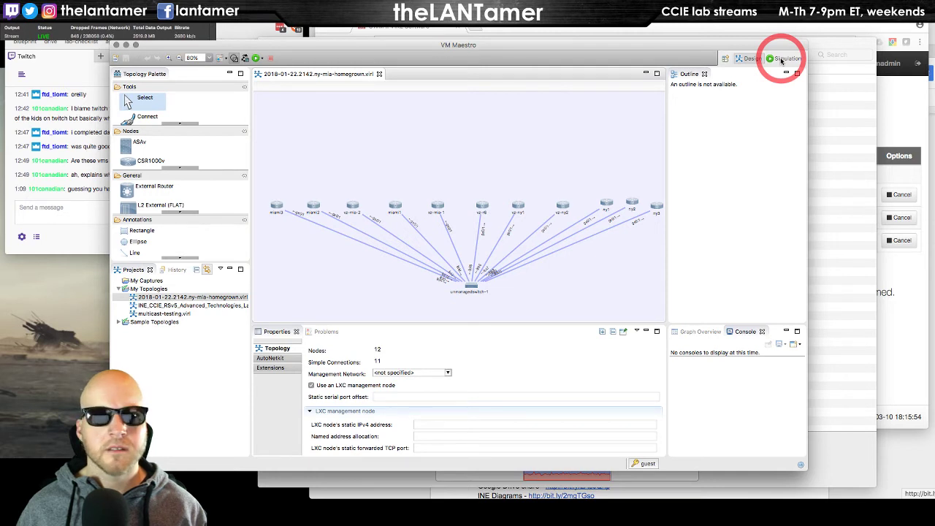
click(260, 57)
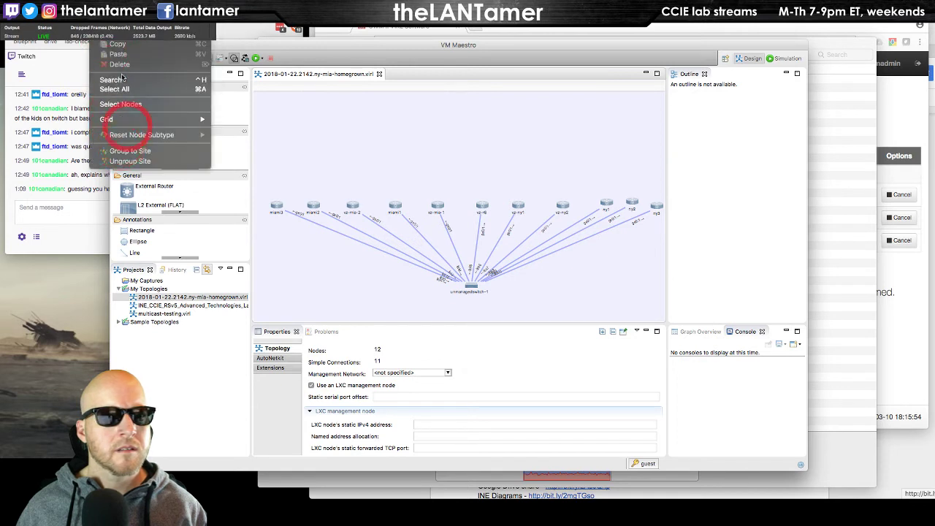
mouse_move(82, 14)
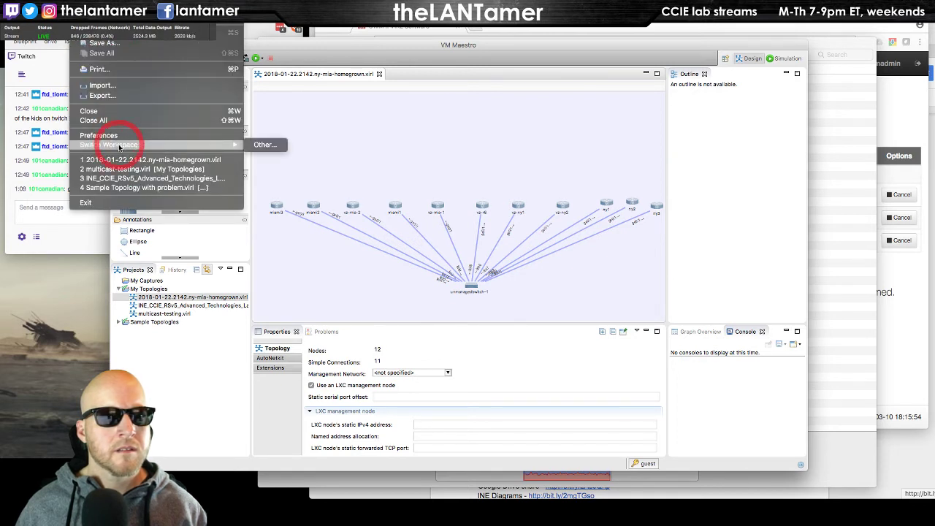
click(490, 114)
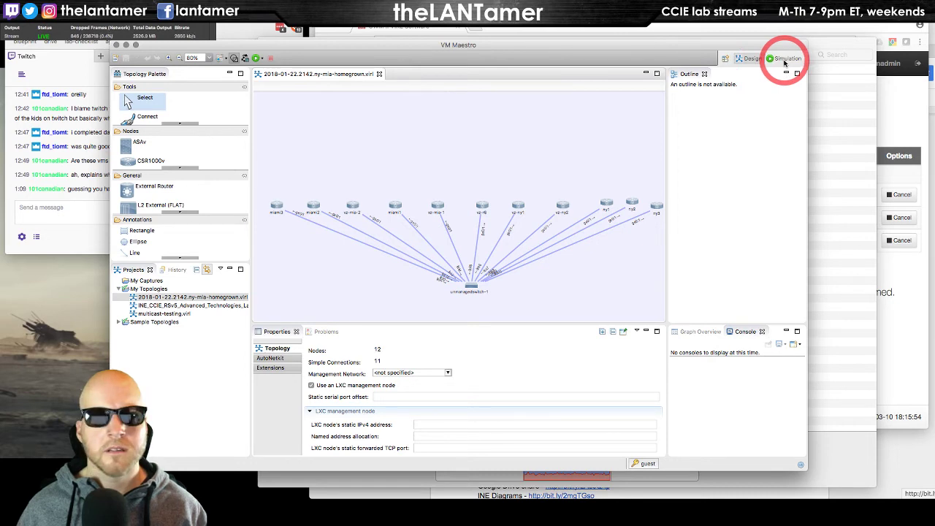
drag(603, 48, 674, 37)
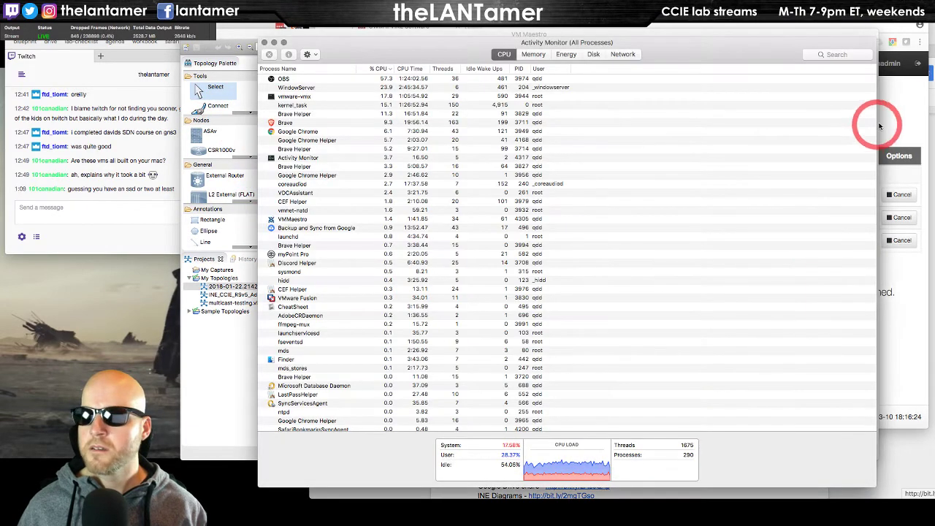
Switch to Chrome, open the virl host in a new browser window, and review the uwmadmin Settings page.
click(917, 106)
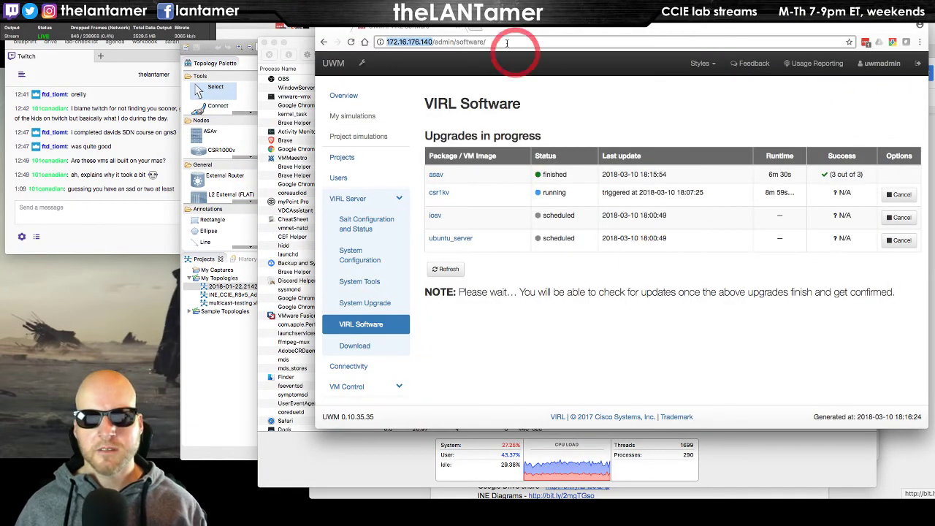
key(super+n)
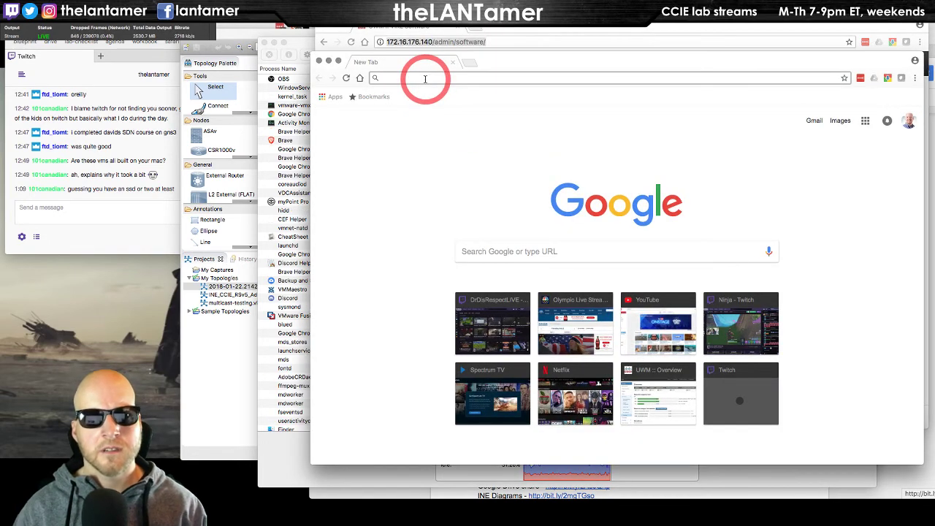
text(virl)
key(Return)
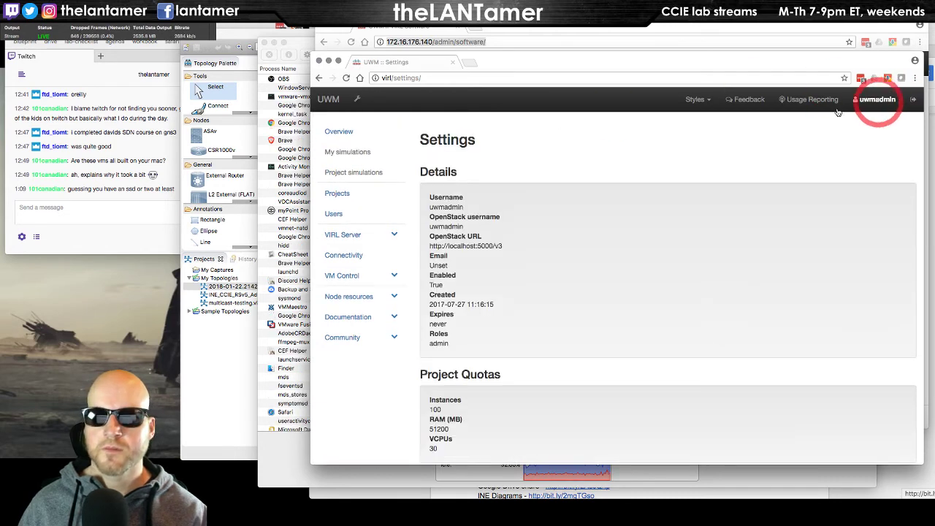
click(620, 266)
scroll(620, 267, down, 3)
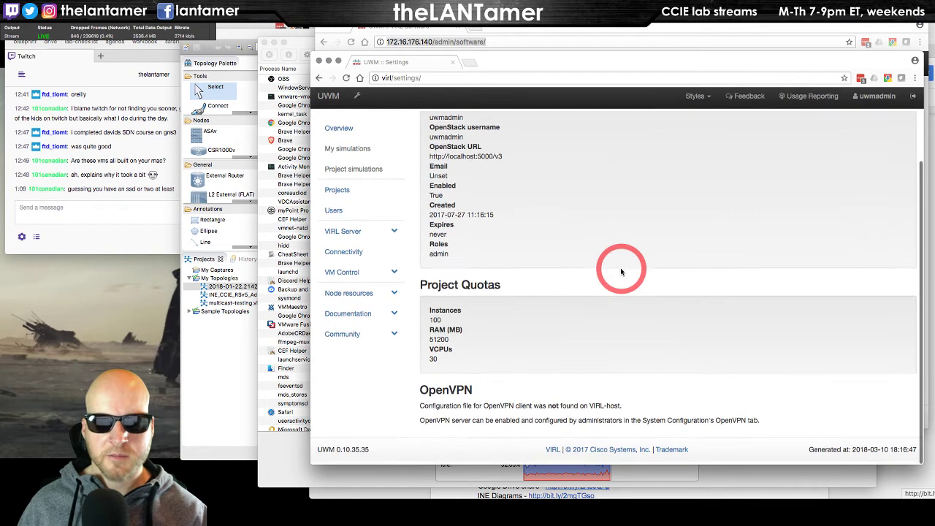
scroll(620, 268, up, 5)
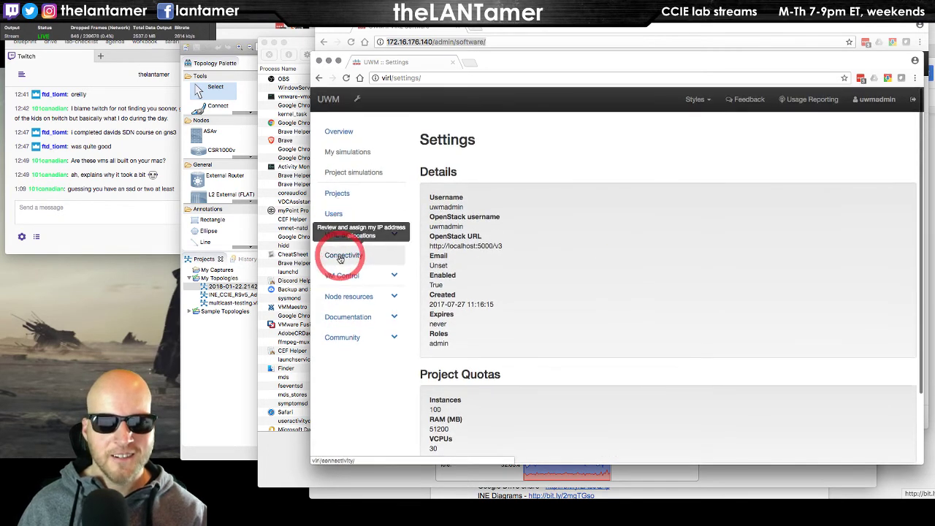
Look through the VIRL Server section's entries and review the Projects page in UWM.
click(338, 235)
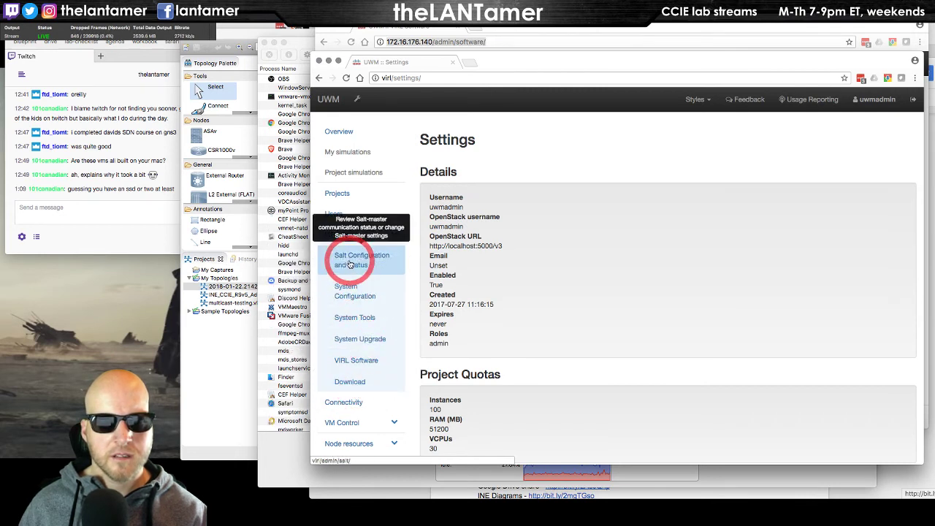
scroll(344, 407, down, 2)
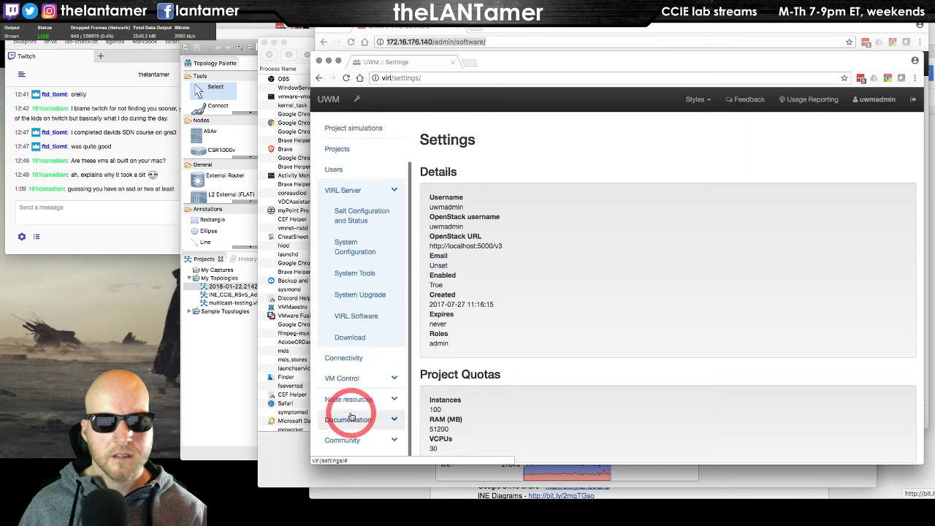
scroll(359, 386, up, 2)
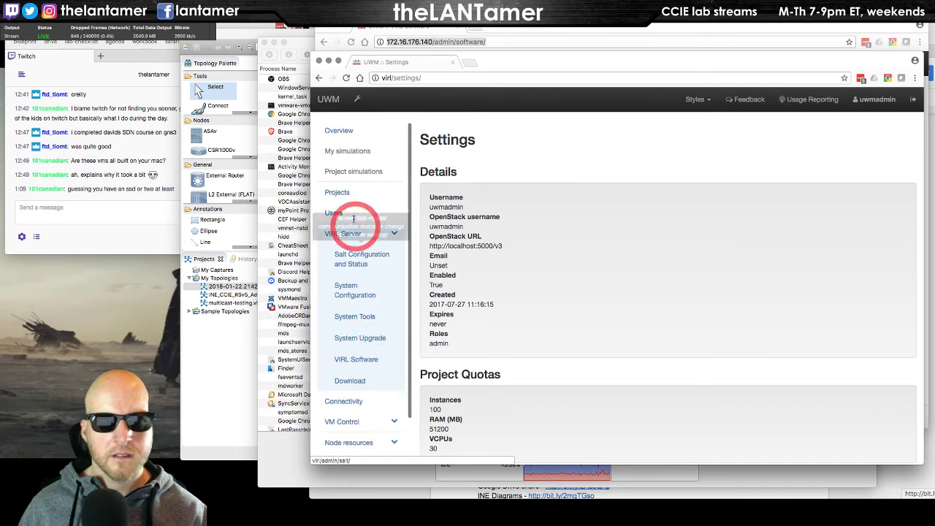
click(336, 193)
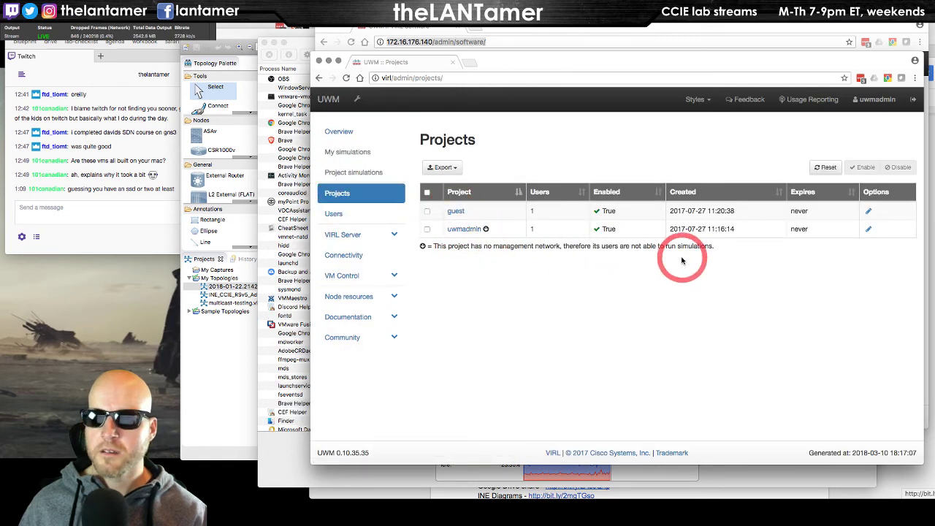
click(868, 211)
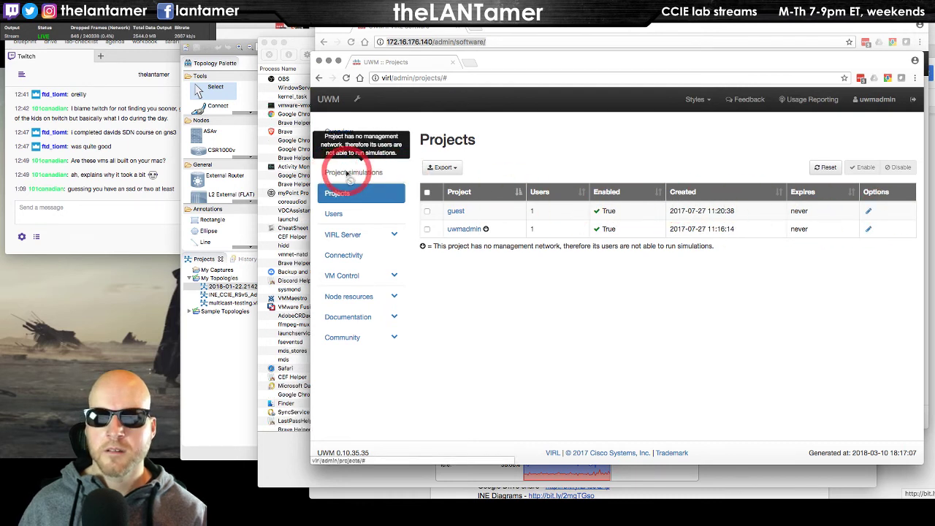
Open the Users page in UWM and expand the VIRL Server section.
click(342, 214)
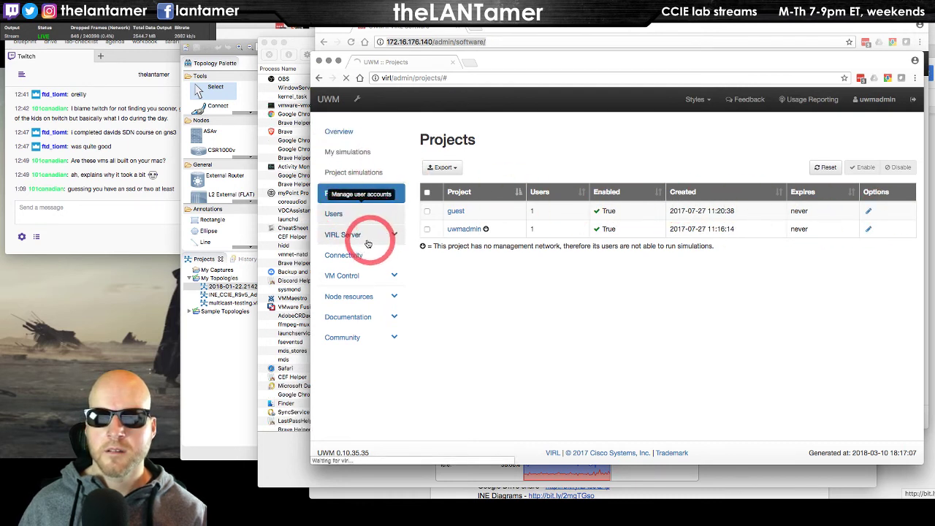
click(359, 237)
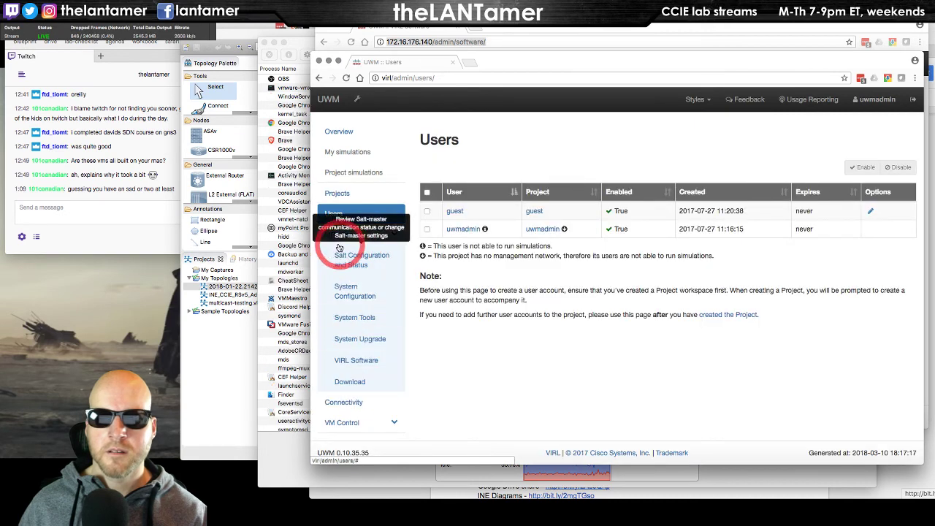
click(341, 235)
click(341, 235)
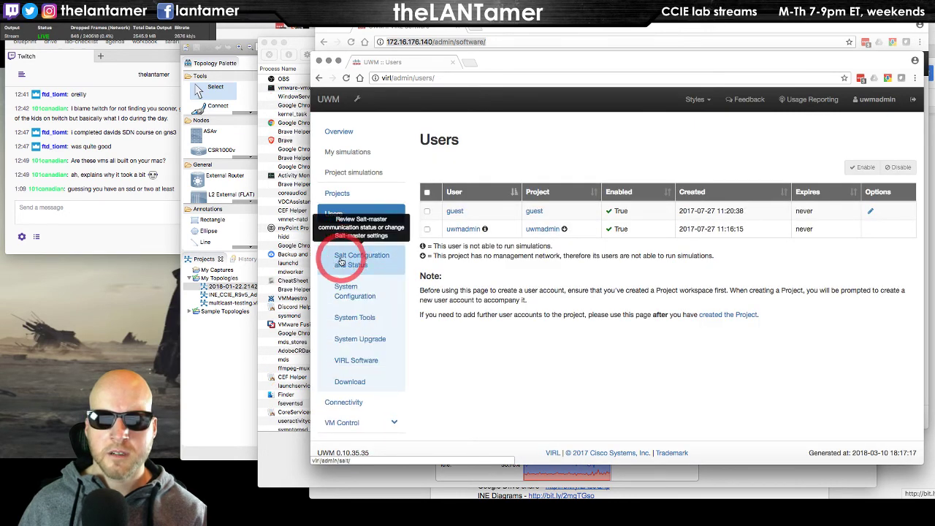
Review the current status and configuration on the Salt Configuration and Status page, and close that browser window.
click(346, 261)
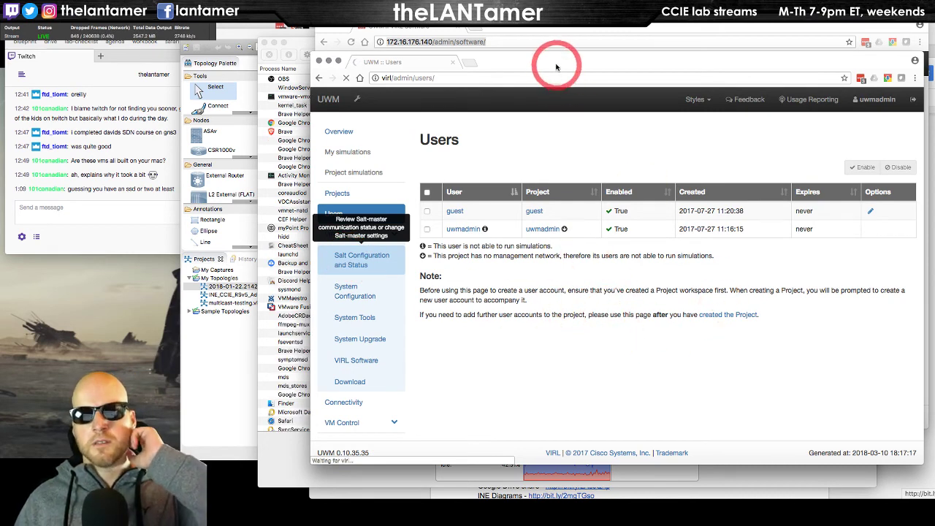
drag(555, 68, 370, 91)
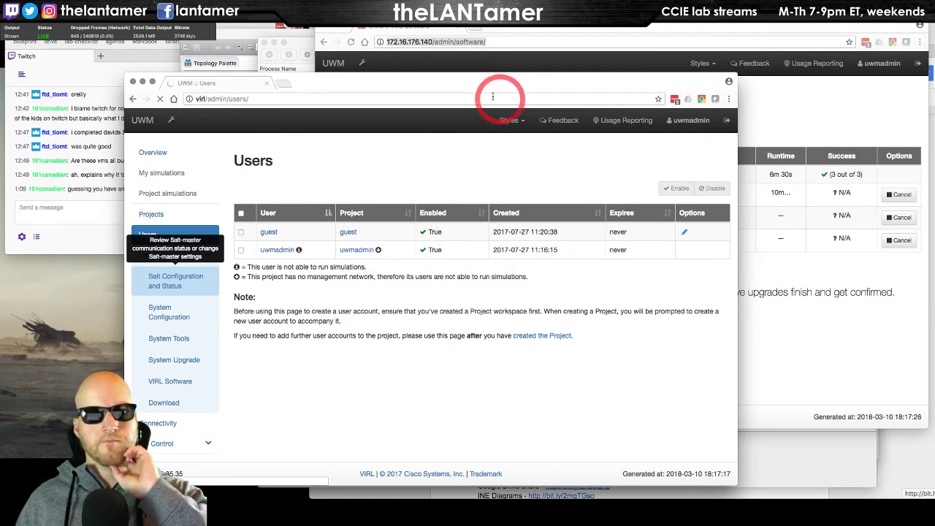
mouse_move(428, 83)
mouse_down()
mouse_move(528, 98)
mouse_move(441, 95)
mouse_up()
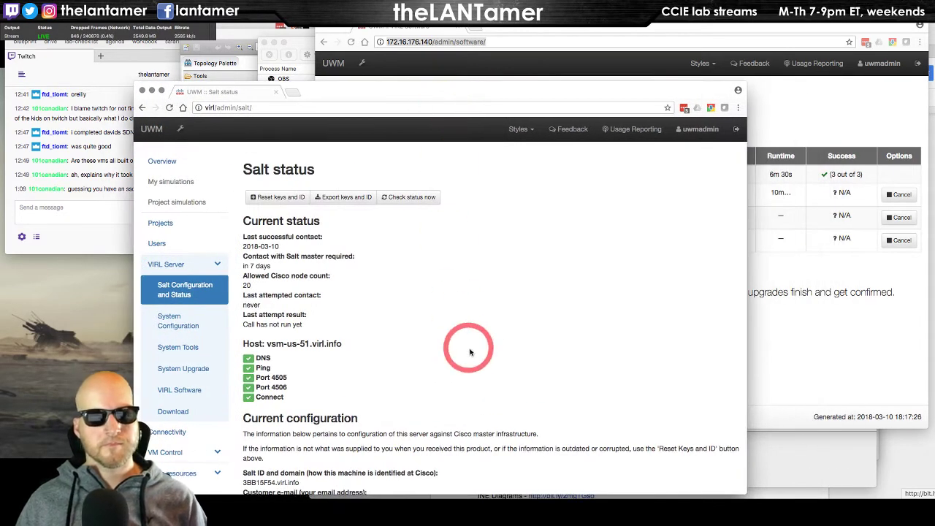
scroll(482, 344, down, 5)
scroll(482, 344, down, 2)
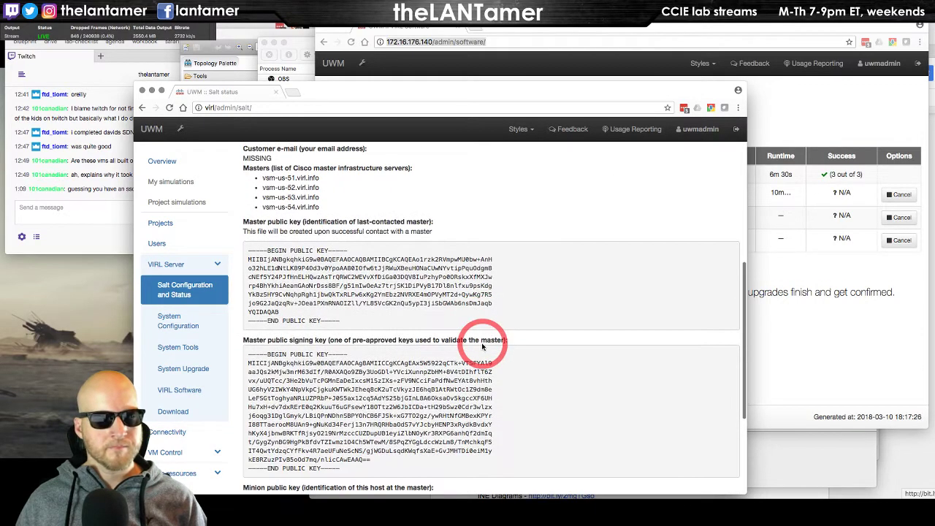
scroll(482, 344, up, 4)
scroll(482, 344, down, 6)
scroll(484, 344, up, 10)
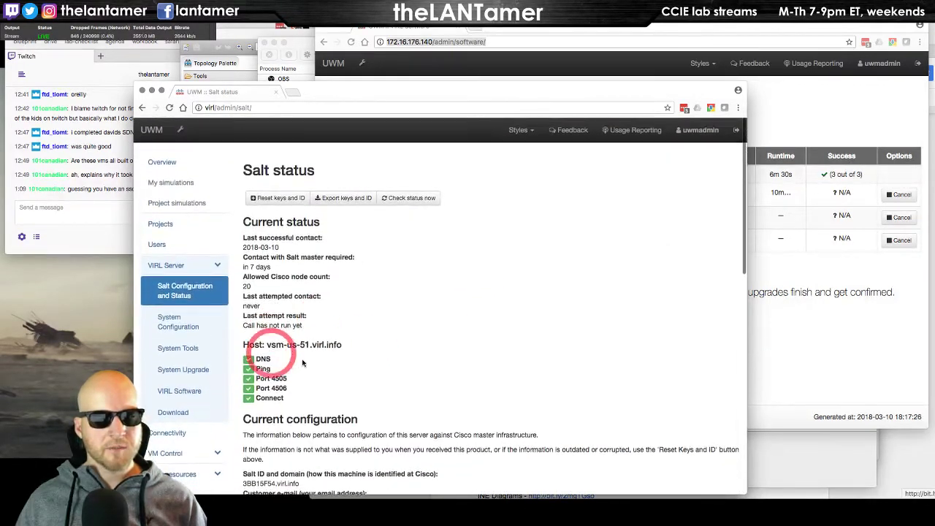
key(super+w)
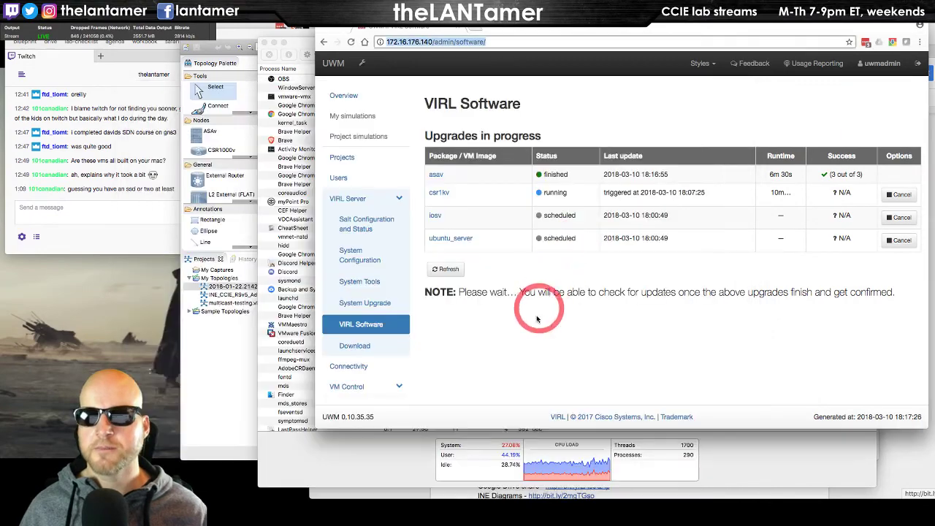
Close Activity Monitor and place the VIRL Software browser window in front of VM Maestro.
drag(630, 28, 563, 76)
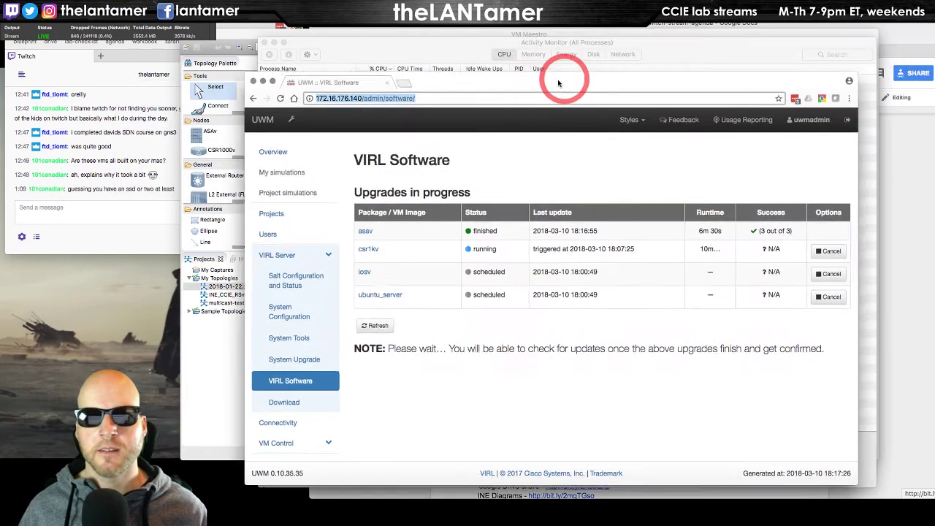
click(688, 45)
click(641, 185)
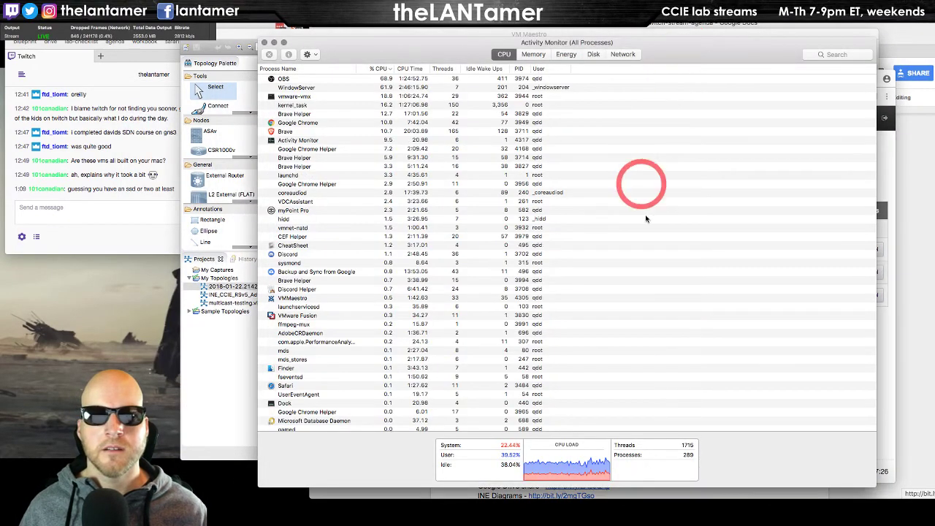
key(super+w)
click(762, 303)
click(504, 101)
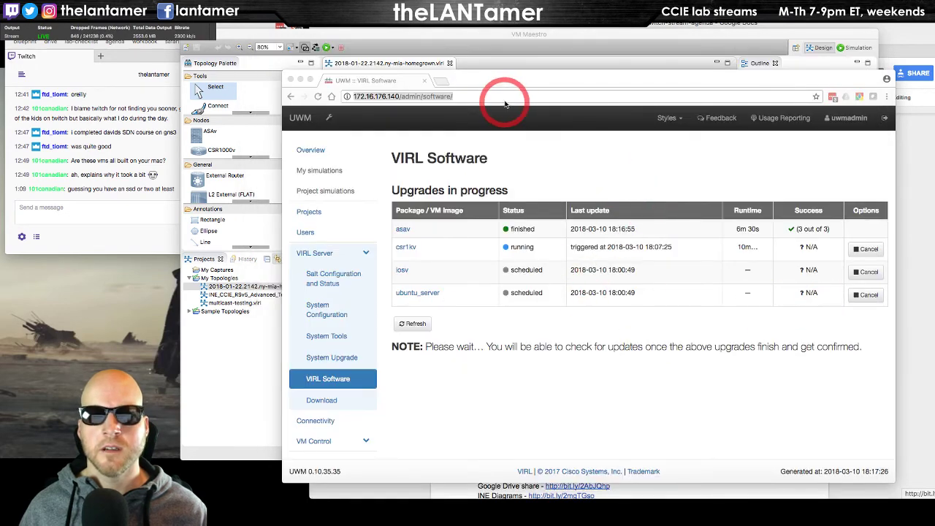
drag(512, 86, 490, 71)
click(471, 173)
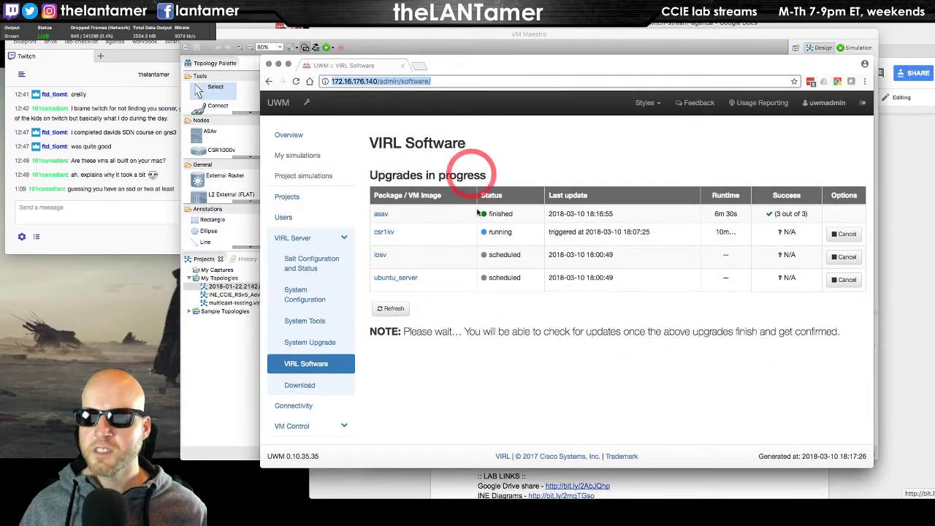
Switch to VM Maestro with the 2018-01-22.2142.ny-mia-homegrown.virl topology and reposition its window.
click(548, 356)
key(super+Tab)
key(super+Tab)
click(499, 267)
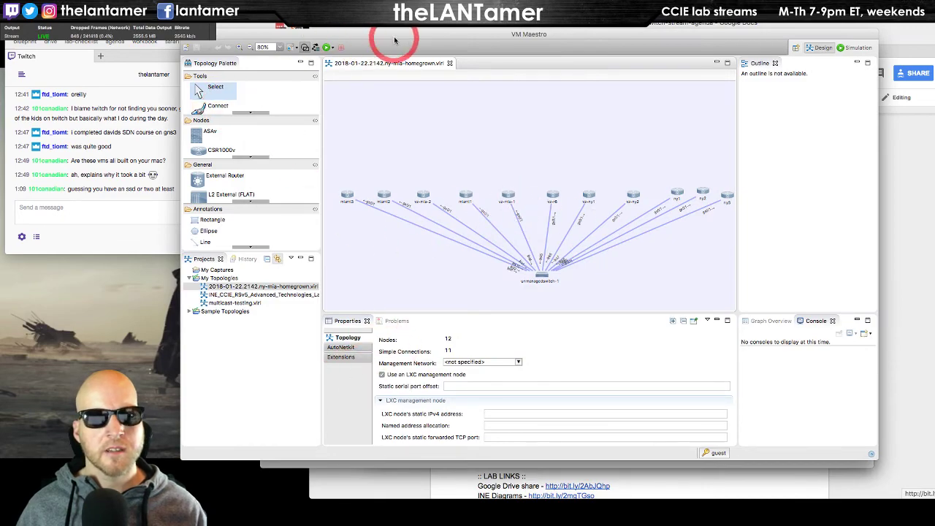
drag(394, 36, 379, 50)
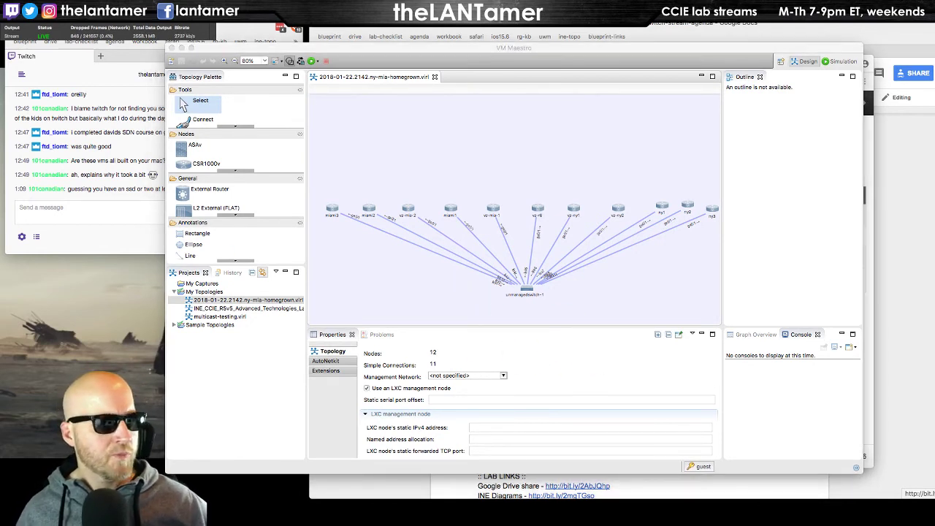
Check the validation checklist in the 2018-03-10.twitch-stream-agenda document in Brave against the upgrade progress on the VIRL Software page.
click(475, 30)
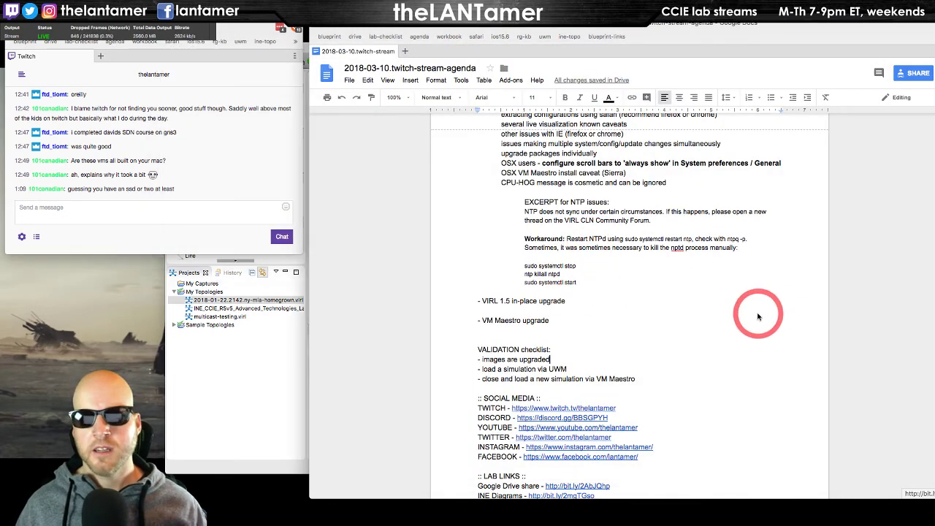
key(super+Tab)
key(super+Tab)
key(super+Tab)
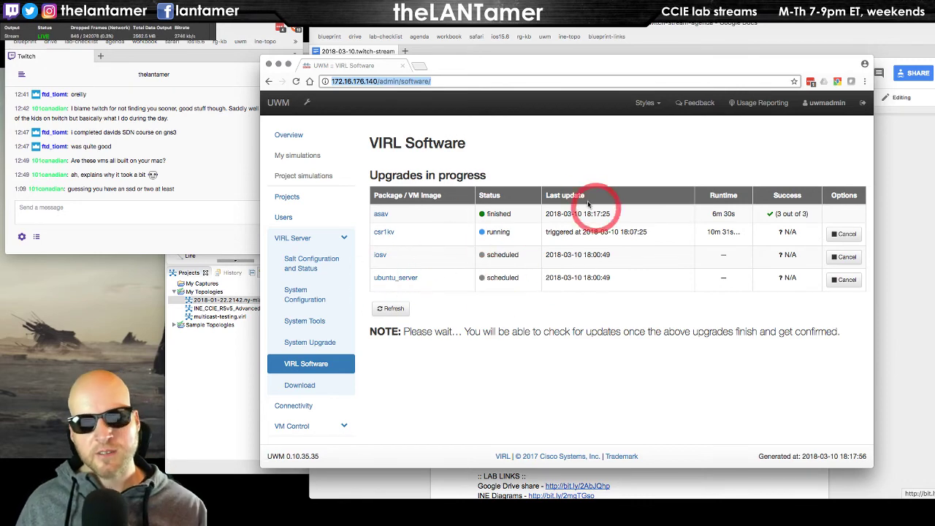
key(super+Tab)
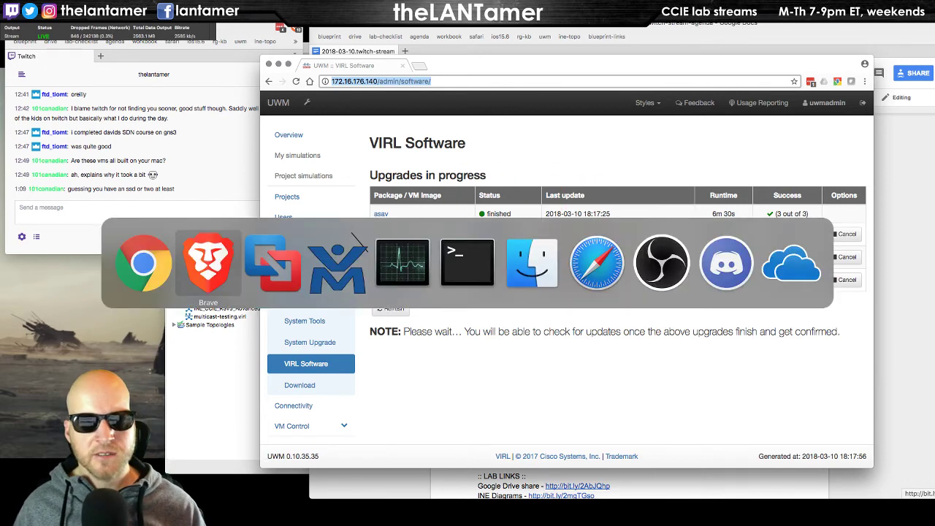
key(super+Tab)
key(super+Tab)
key(super+Tab)
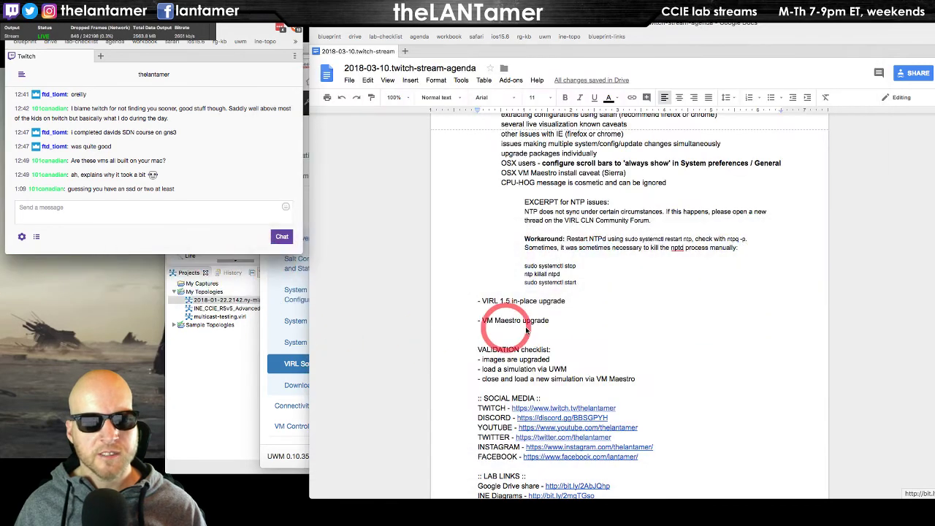
Check the image upgrade progress on the VIRL Software page in Chrome, and return to the 2018-03-10.twitch-stream-agenda document in Brave.
scroll(803, 335, down, 3)
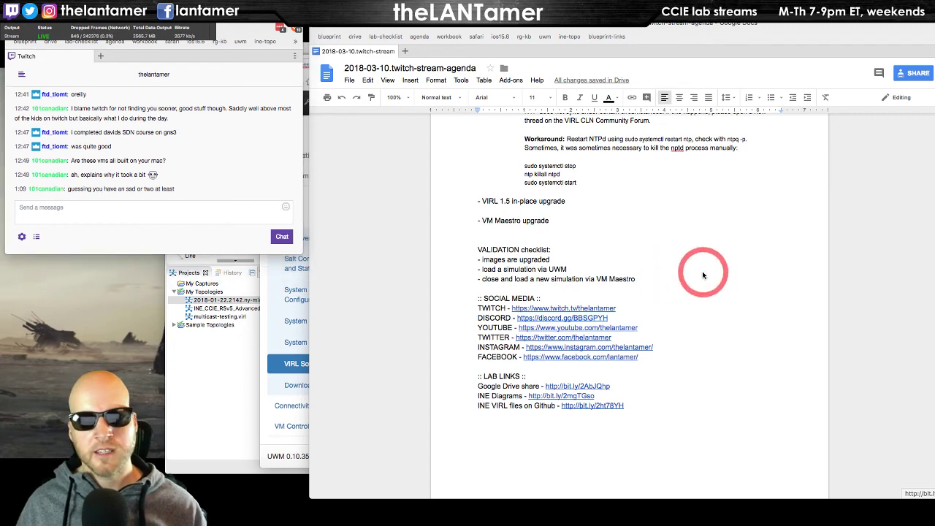
key(super+Tab)
key(super+Tab)
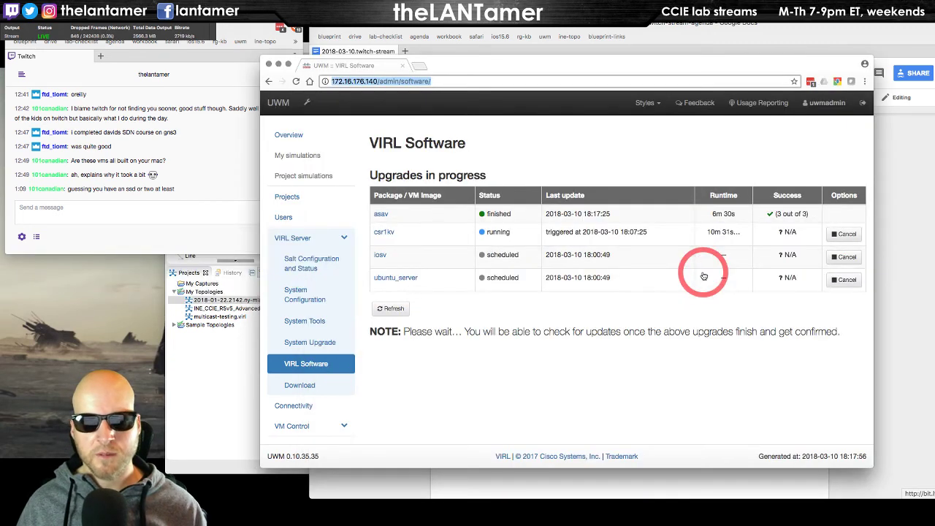
key(super+Tab)
key(super+Tab)
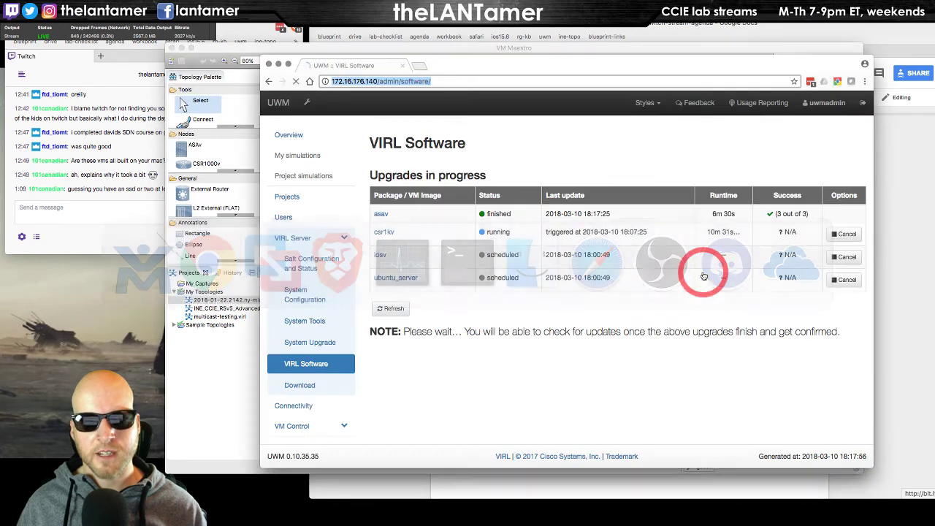
key(super+Tab)
key(super+Tab)
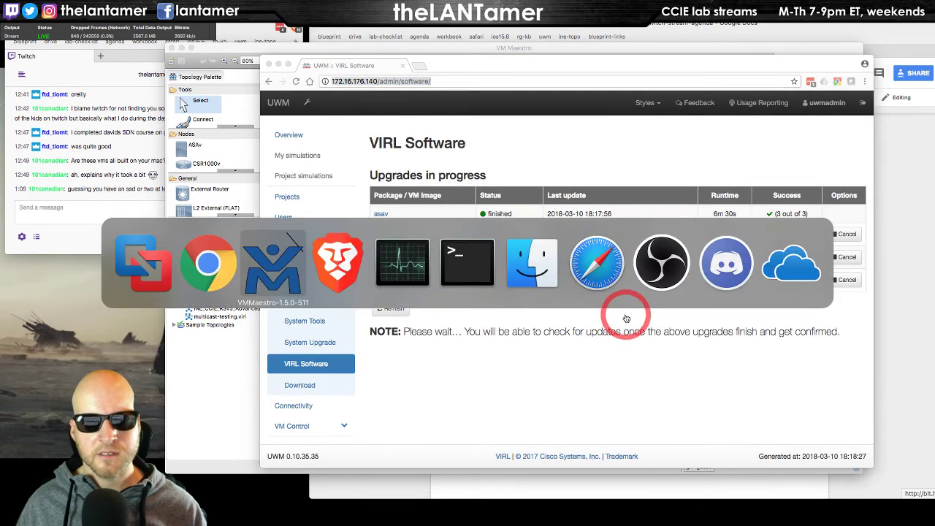
key(super+Tab)
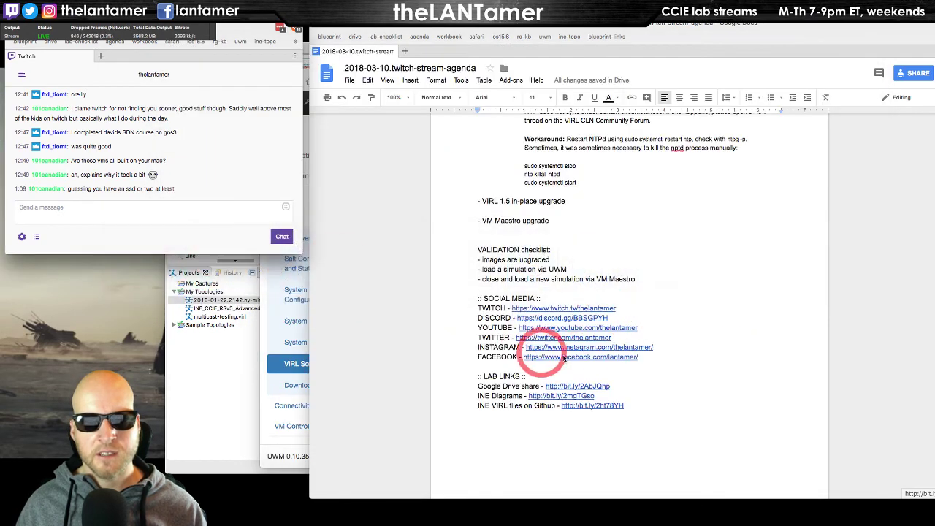
Add a "FOLLOWUP ISSUE:" section below the validation checklist with the item "- load time for vm maestro".
click(651, 281)
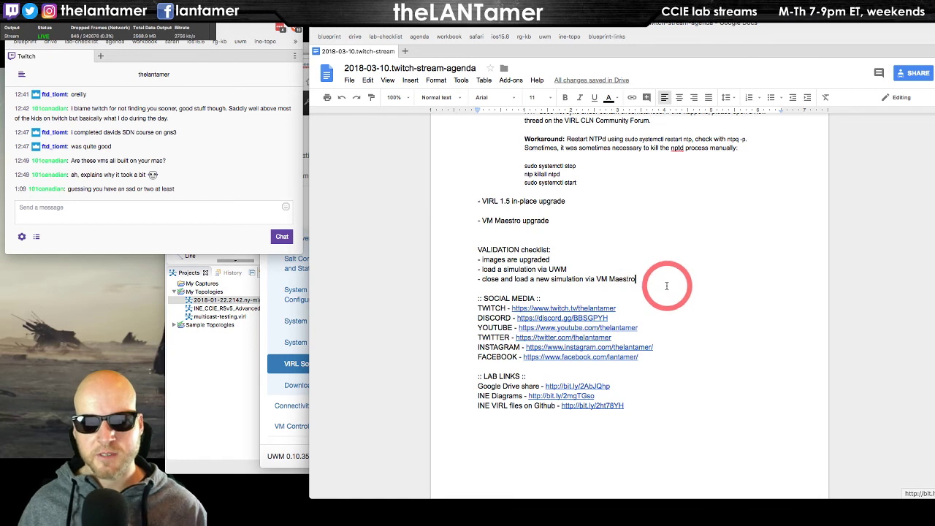
key(Return)
key(Return)
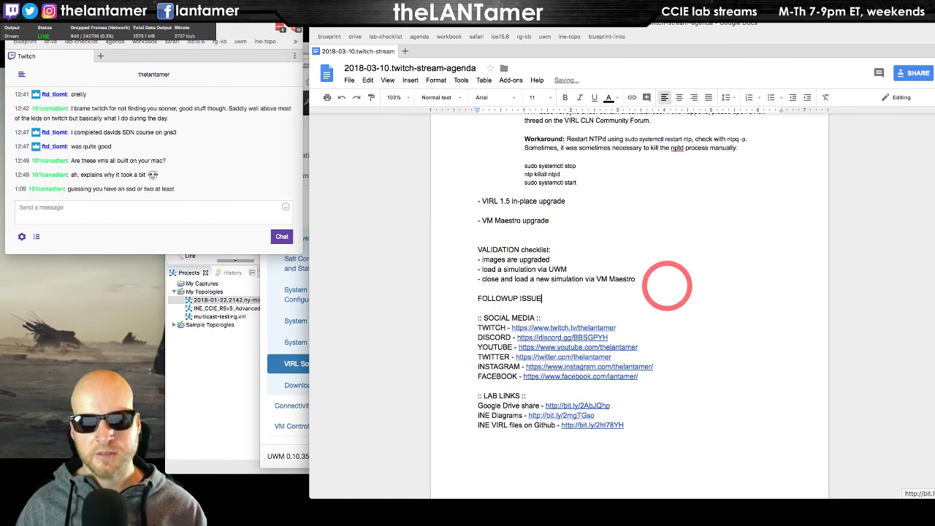
text(FOLLOWUP ISSUE:)
key(Return)
text(- load time for vm maestro)
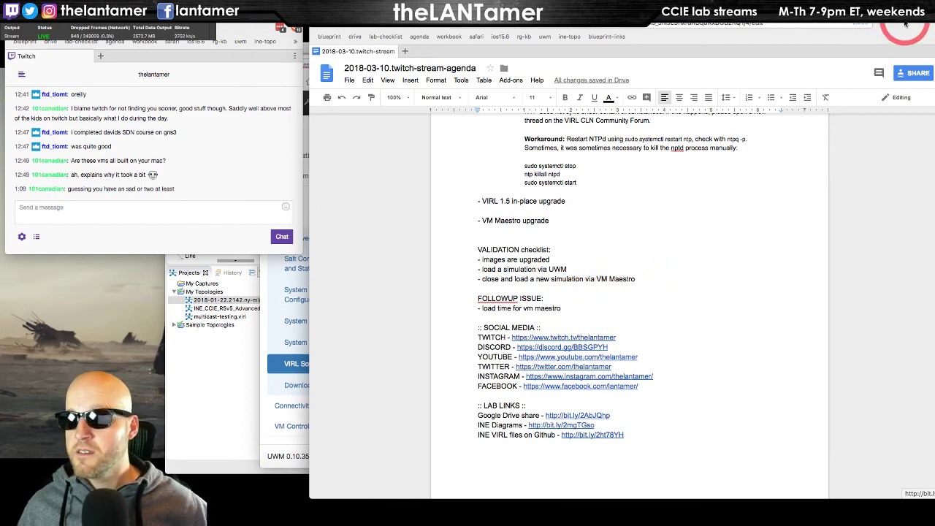
Reposition the agenda document window so it fits on the screen, and review the beginning of the document.
drag(904, 21, 868, 28)
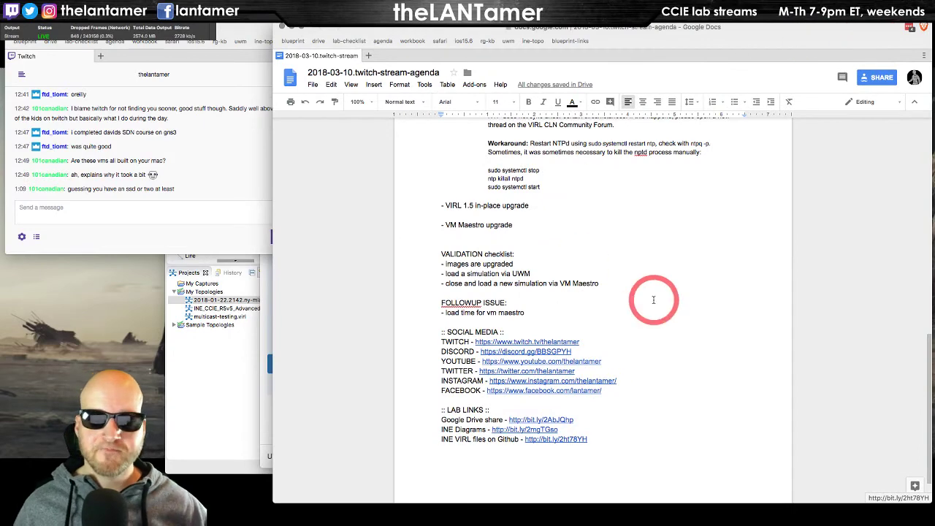
scroll(652, 296, up, 15)
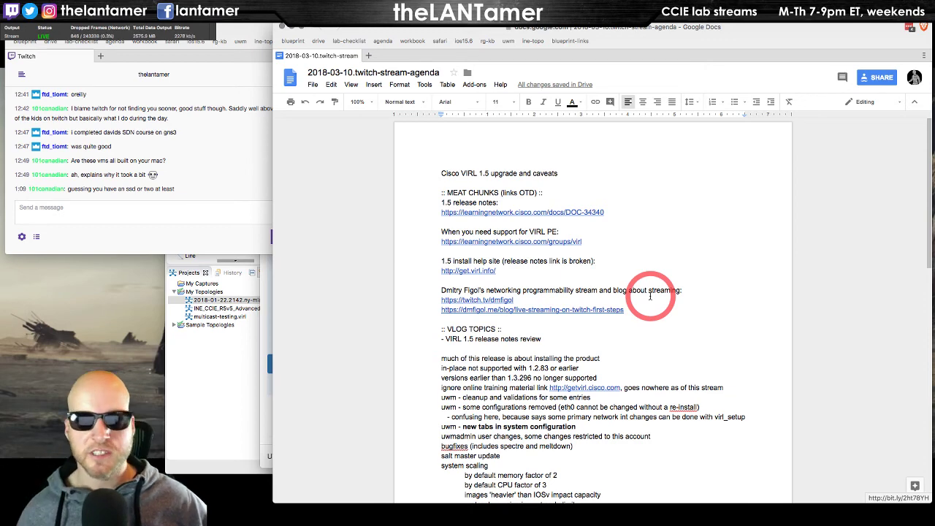
drag(871, 32, 861, 32)
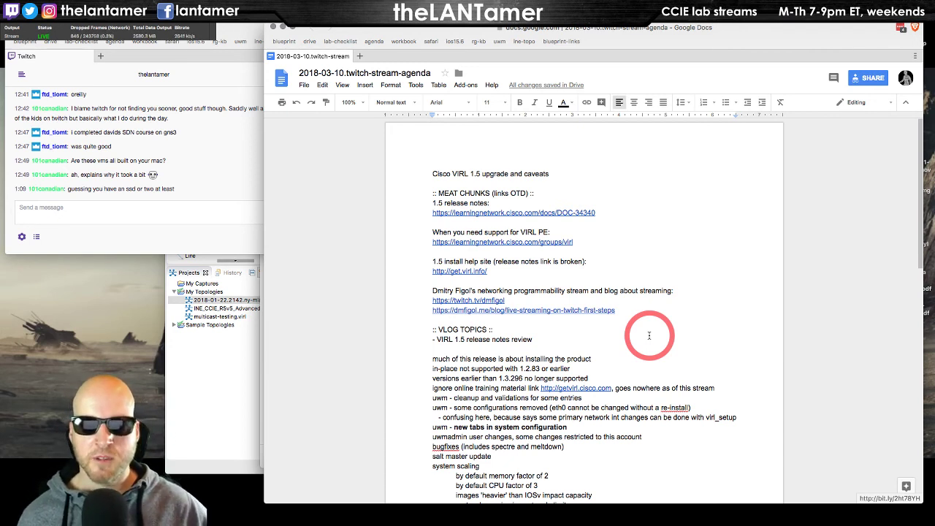
drag(372, 27, 379, 27)
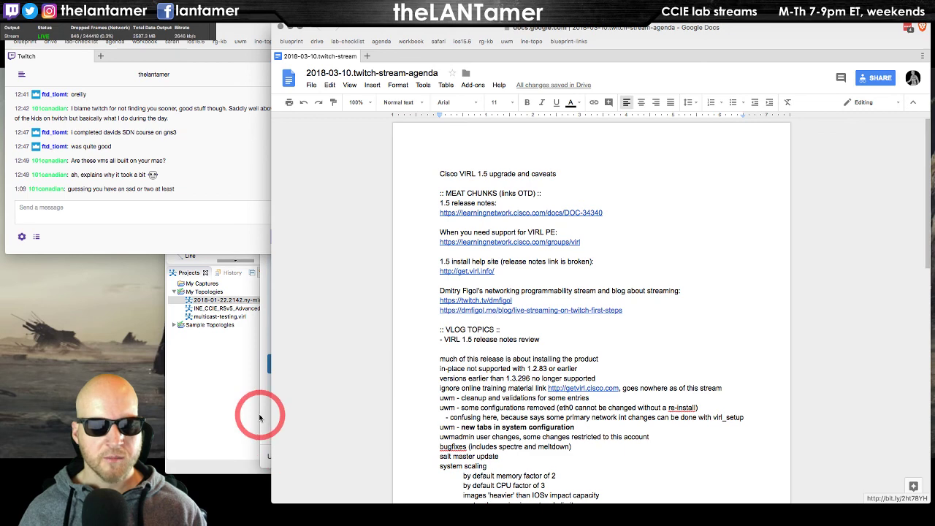
Switch to the VIRL Software page in Chrome to check the upgrade progress, and move its window slightly lower.
click(267, 439)
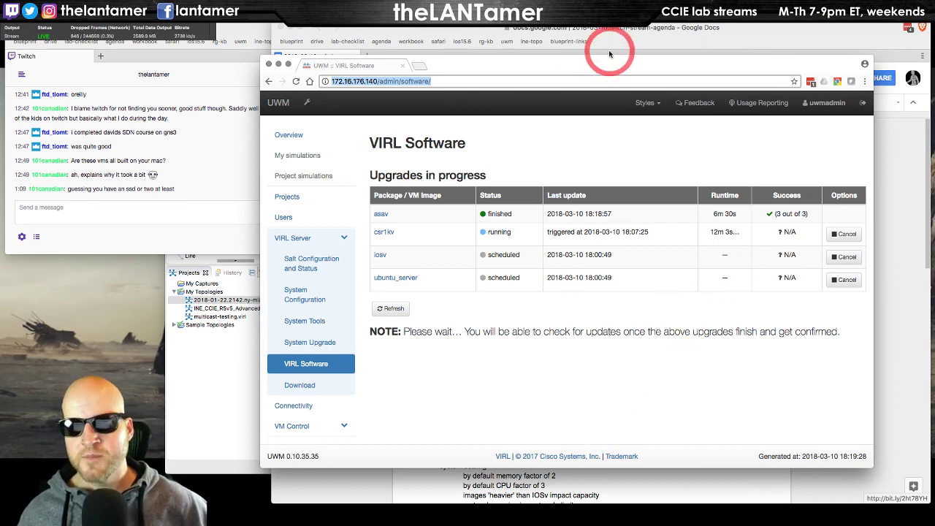
drag(609, 65, 627, 90)
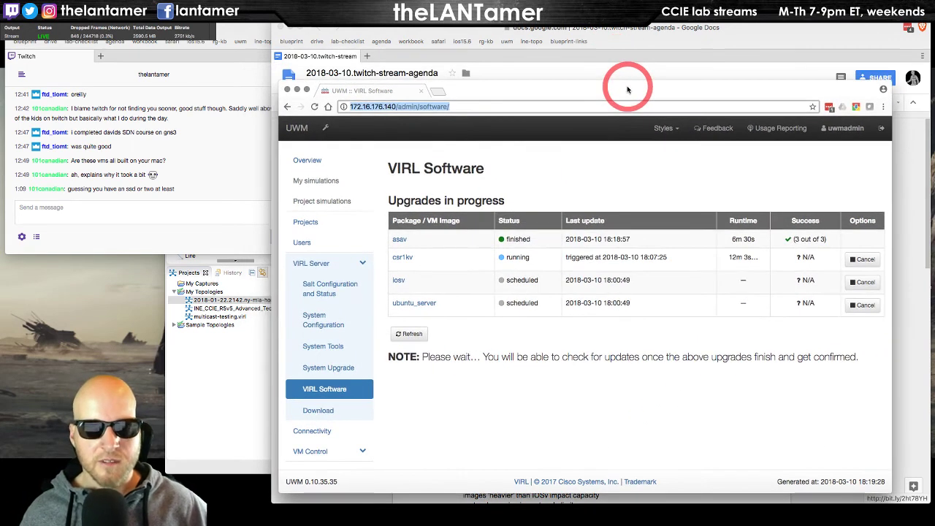